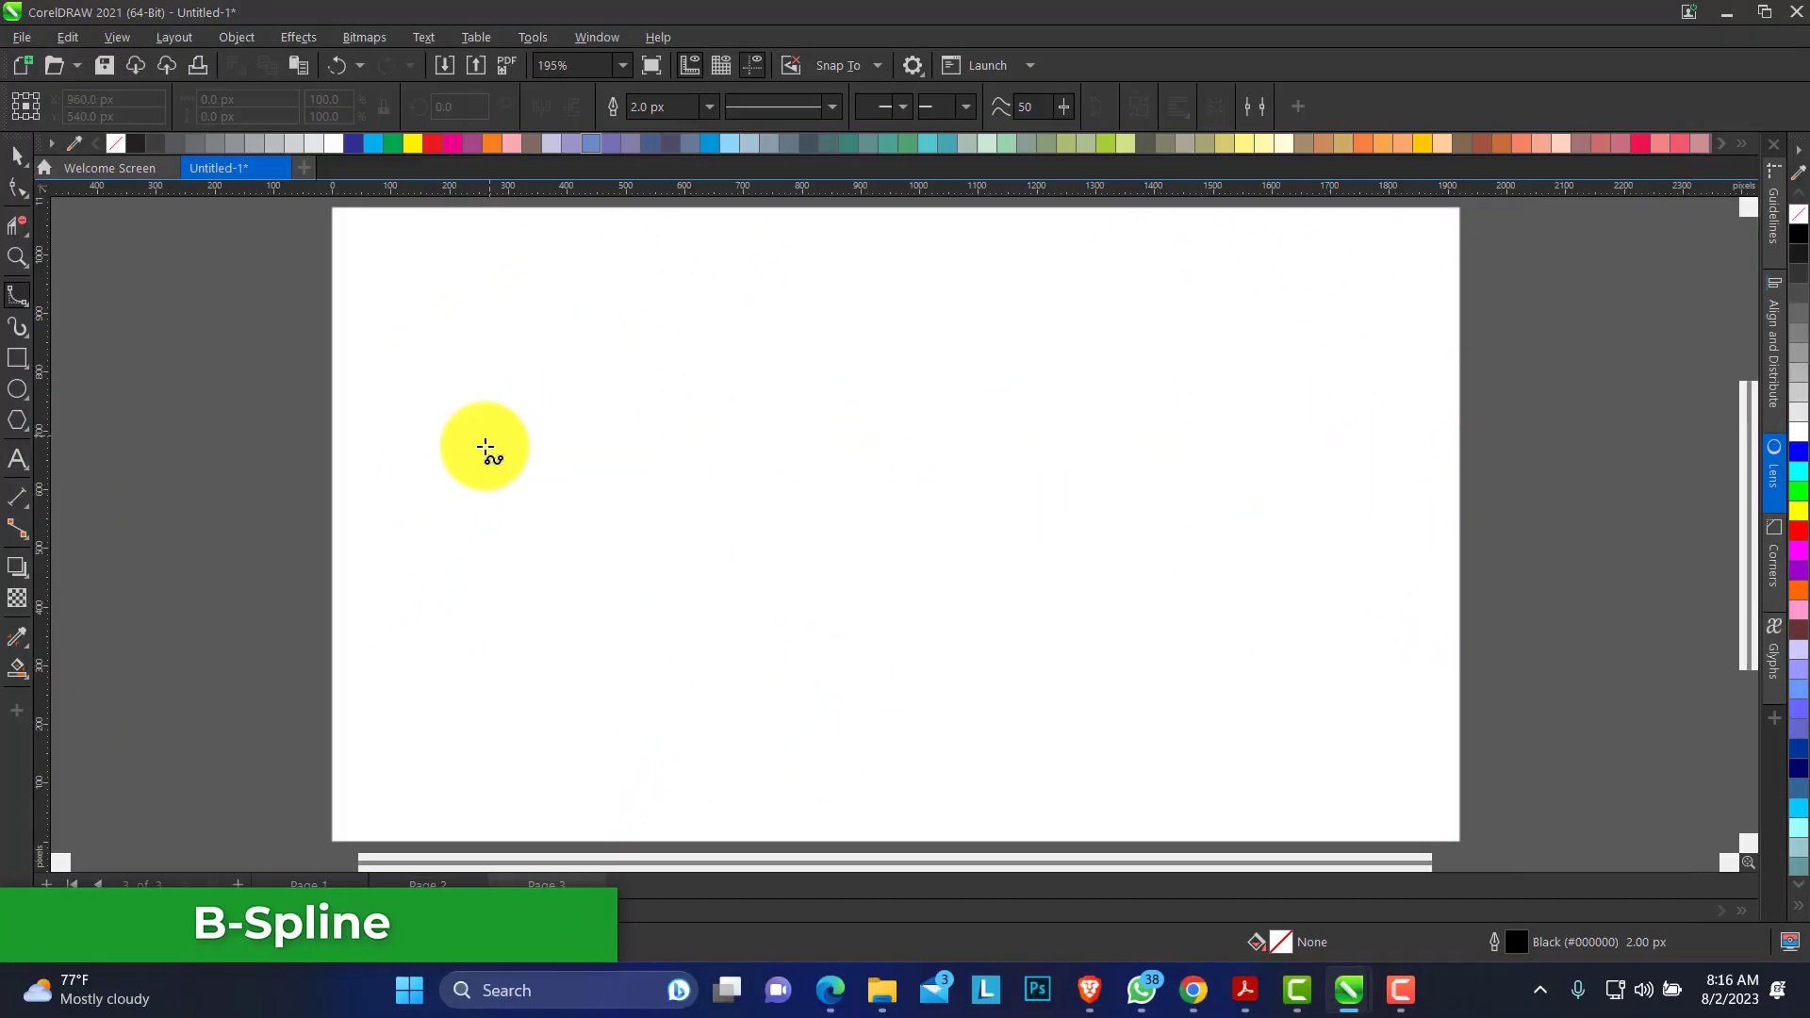
Draw an open, wavy B-spline across the page with two crests and two troughs, about 1,308 px wide and 401 px tall.
{"action": "left_click", "coordinate": [462, 525]}
{"action": "left_click", "coordinate": [551, 374]}
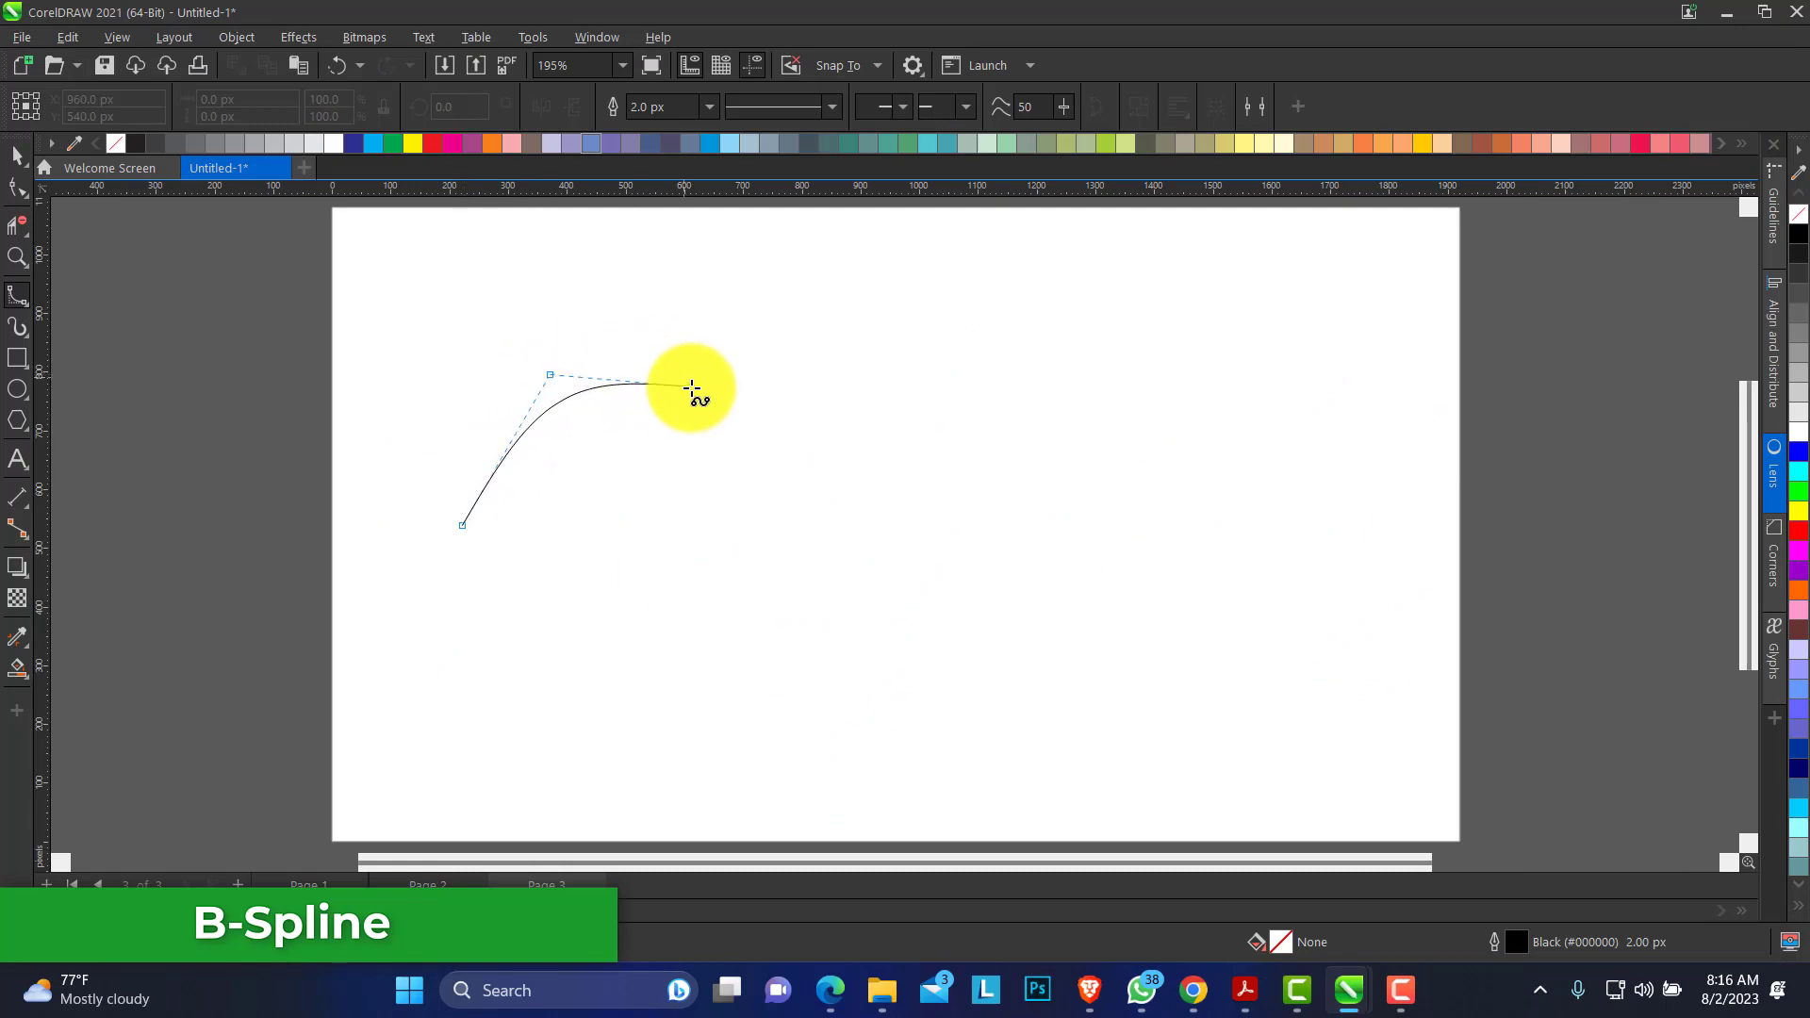
{"action": "left_click", "coordinate": [650, 393]}
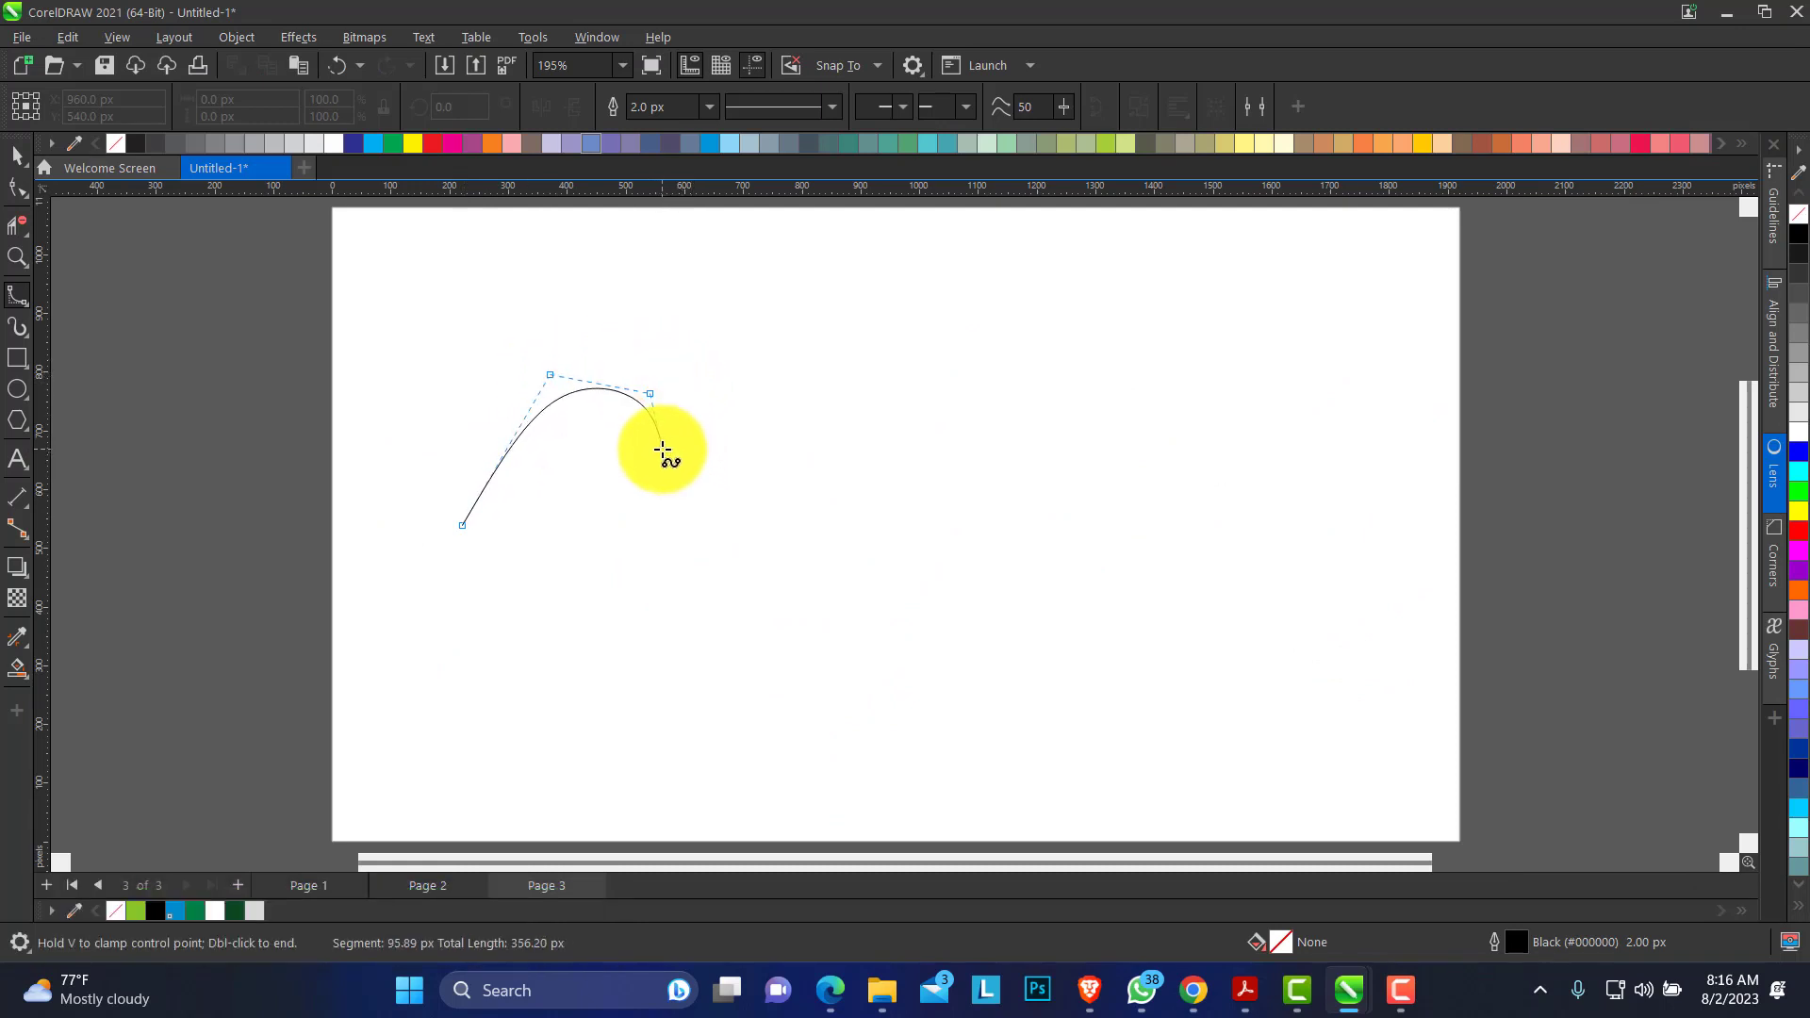
{"action": "left_click", "coordinate": [657, 443]}
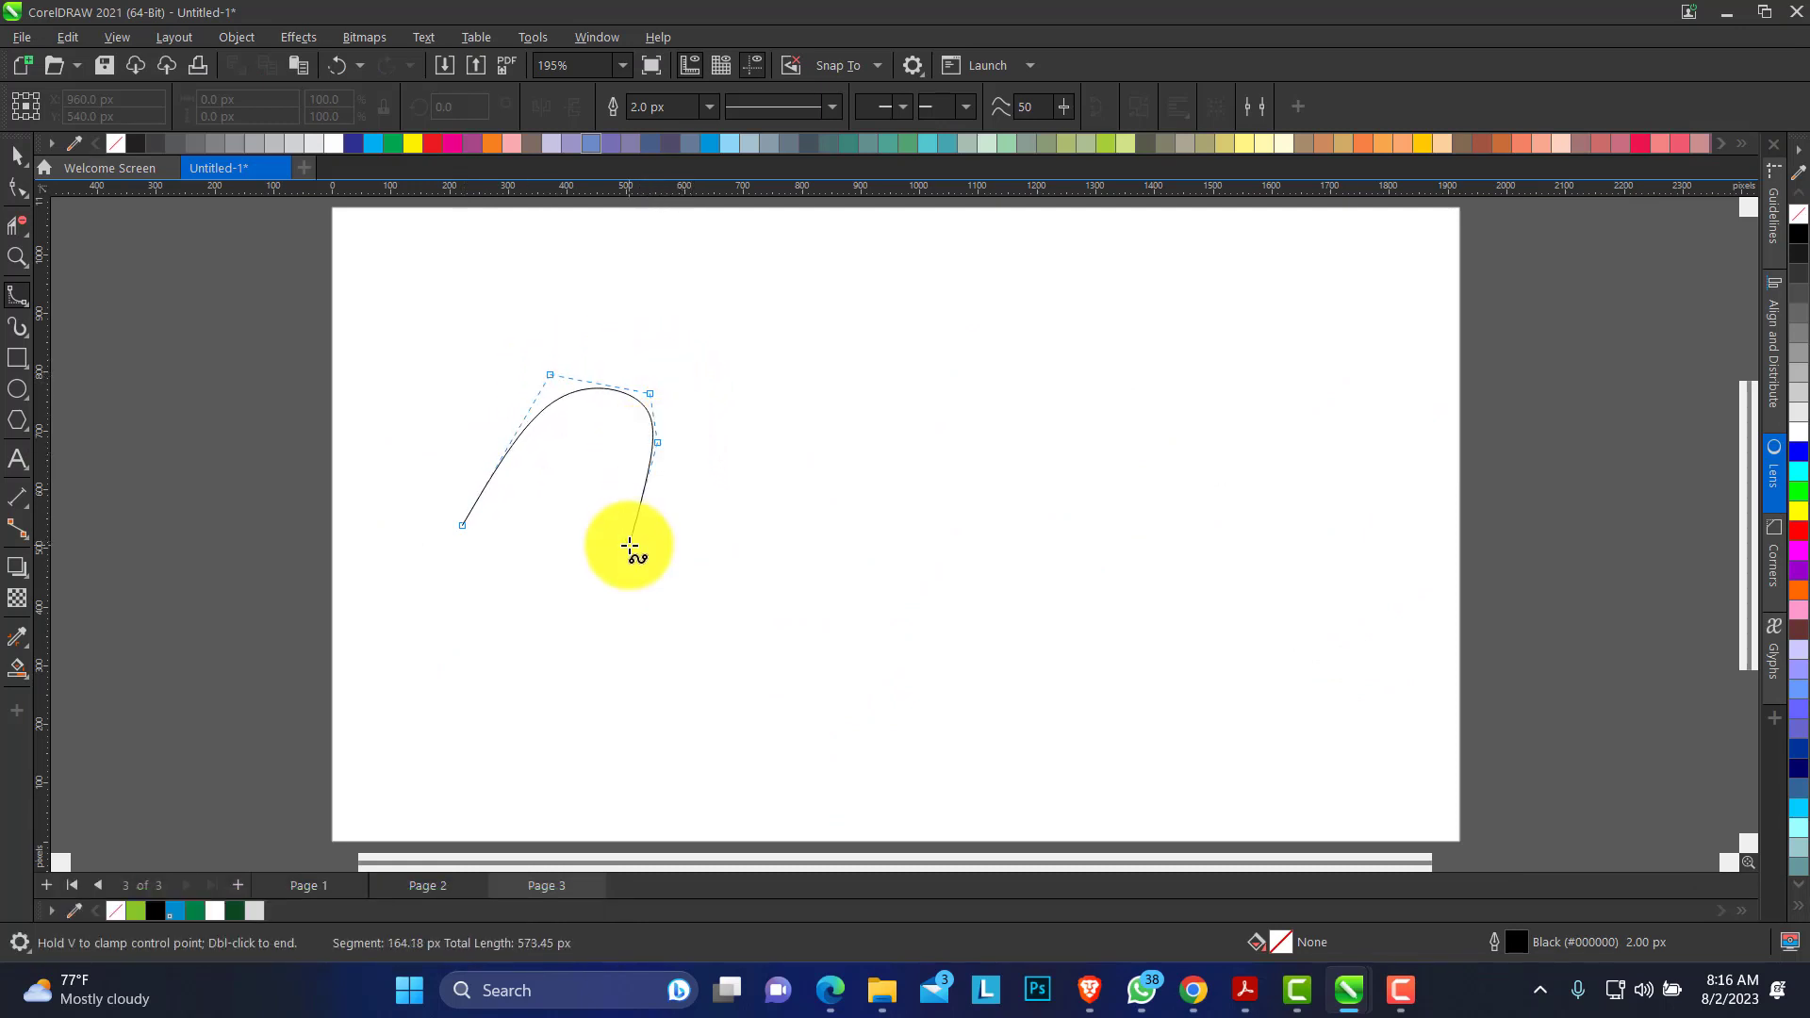
{"action": "left_click", "coordinate": [630, 547]}
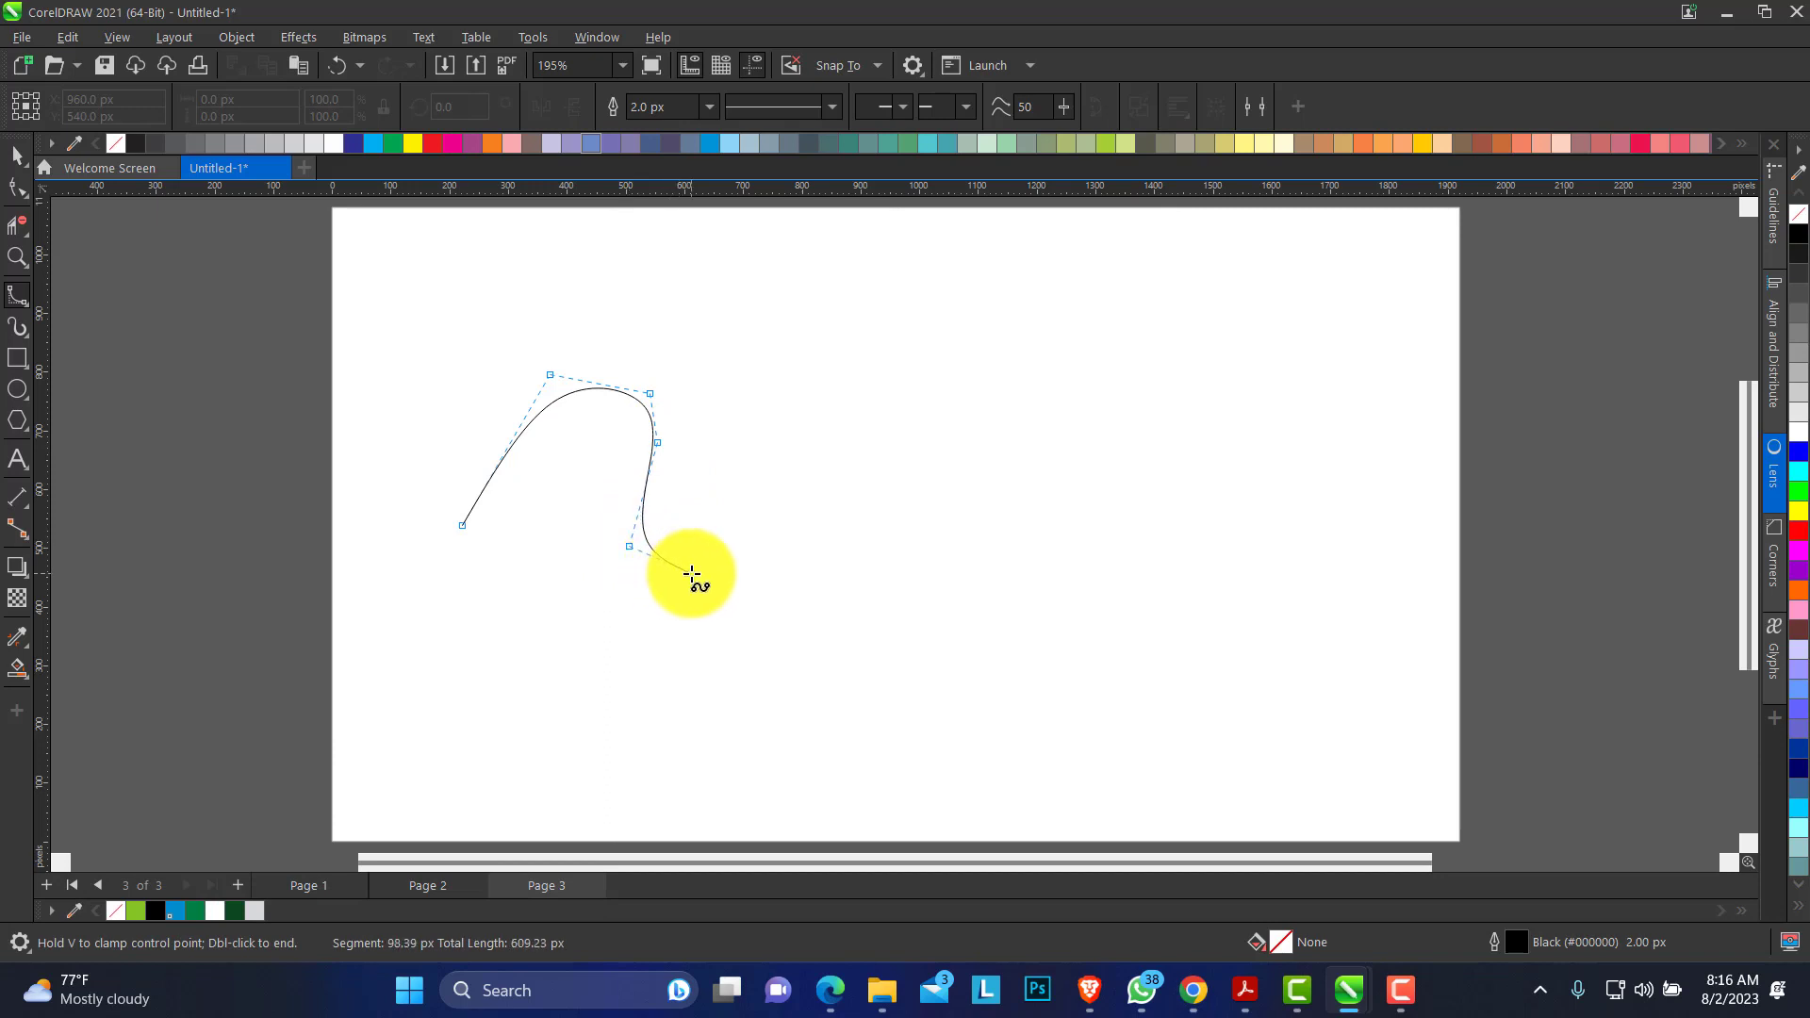
{"action": "left_click", "coordinate": [691, 573]}
{"action": "left_click", "coordinate": [767, 537]}
{"action": "left_click", "coordinate": [813, 455]}
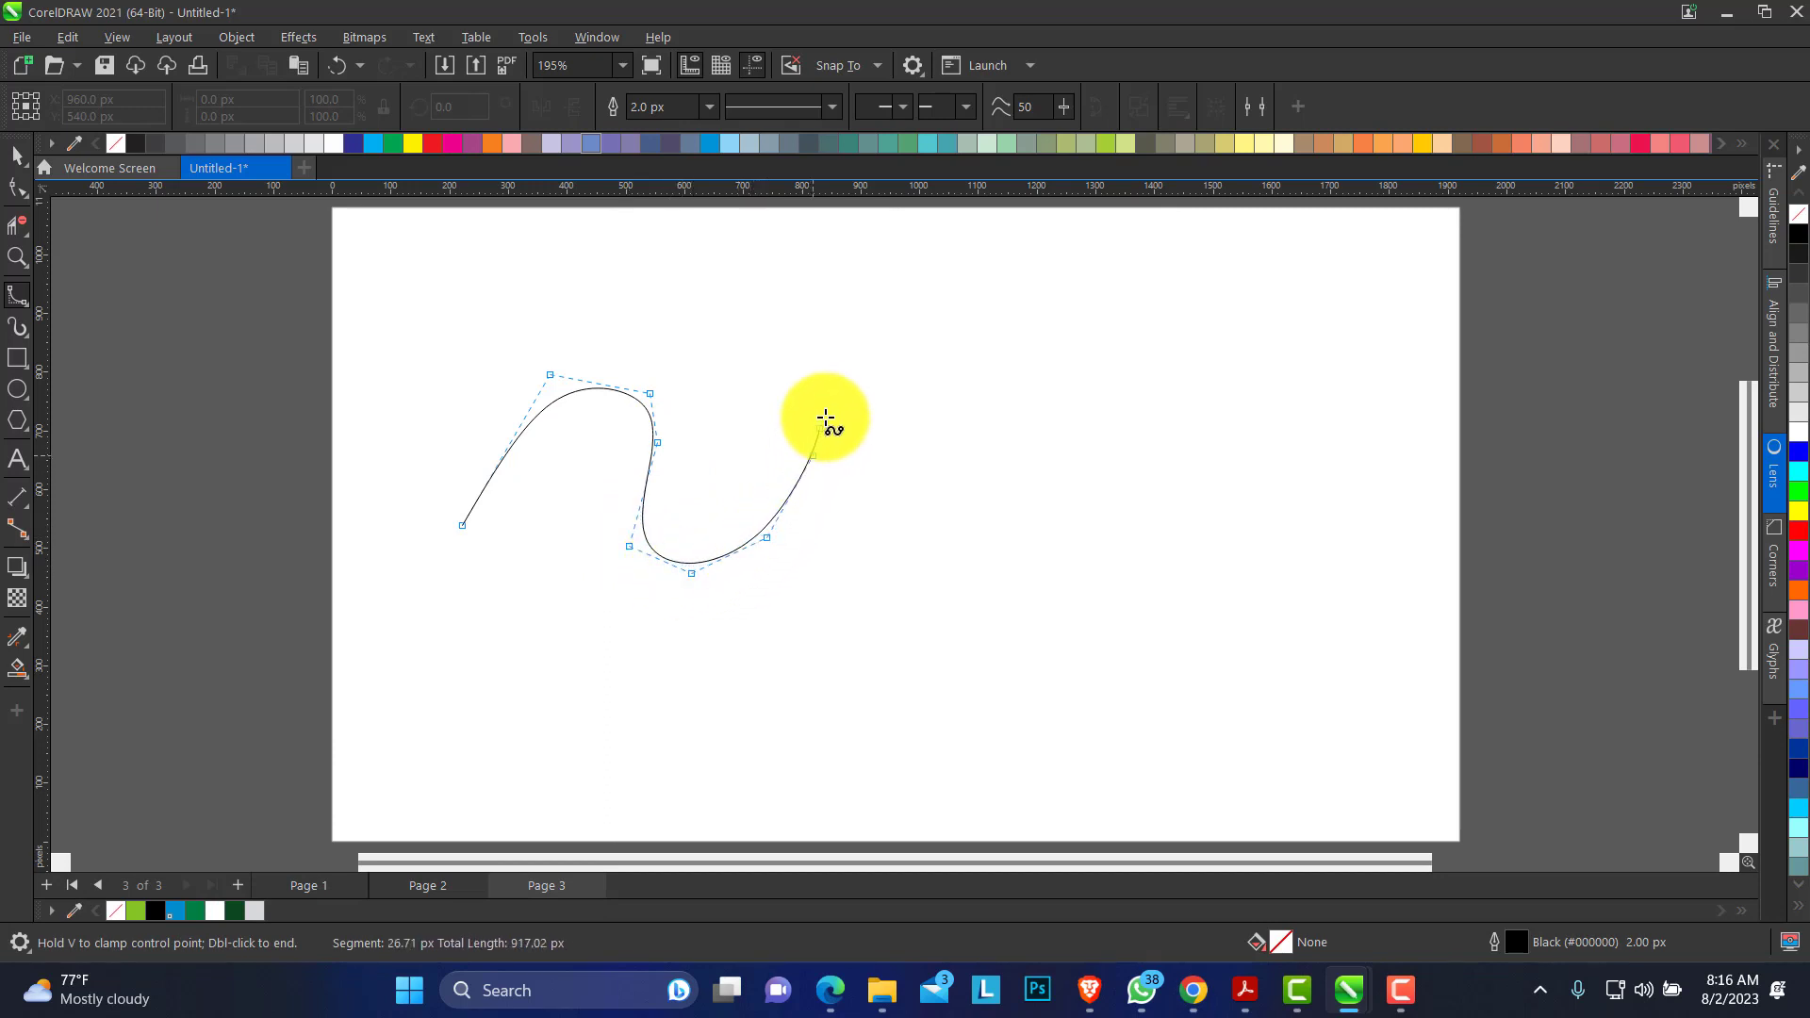
{"action": "left_click", "coordinate": [839, 390]}
{"action": "left_click", "coordinate": [915, 421]}
{"action": "left_click", "coordinate": [928, 478]}
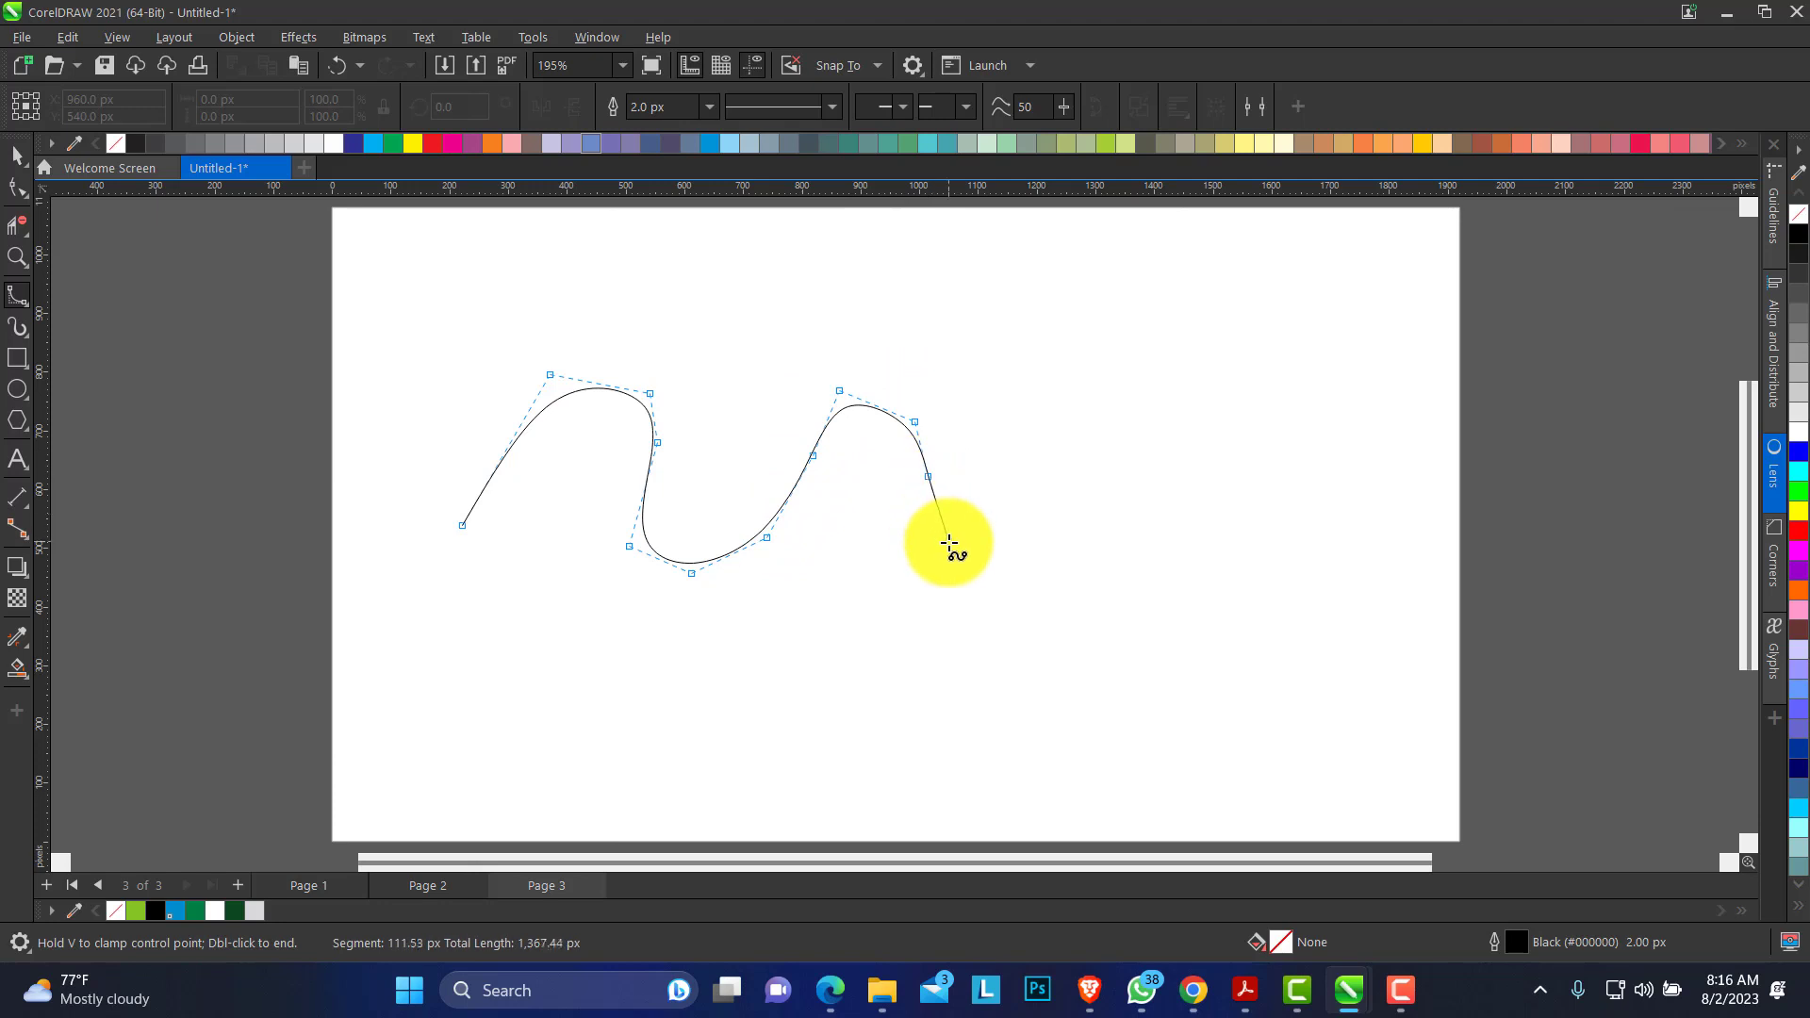
{"action": "left_click", "coordinate": [948, 542]}
{"action": "left_click", "coordinate": [1044, 520]}
{"action": "left_click", "coordinate": [1145, 412]}
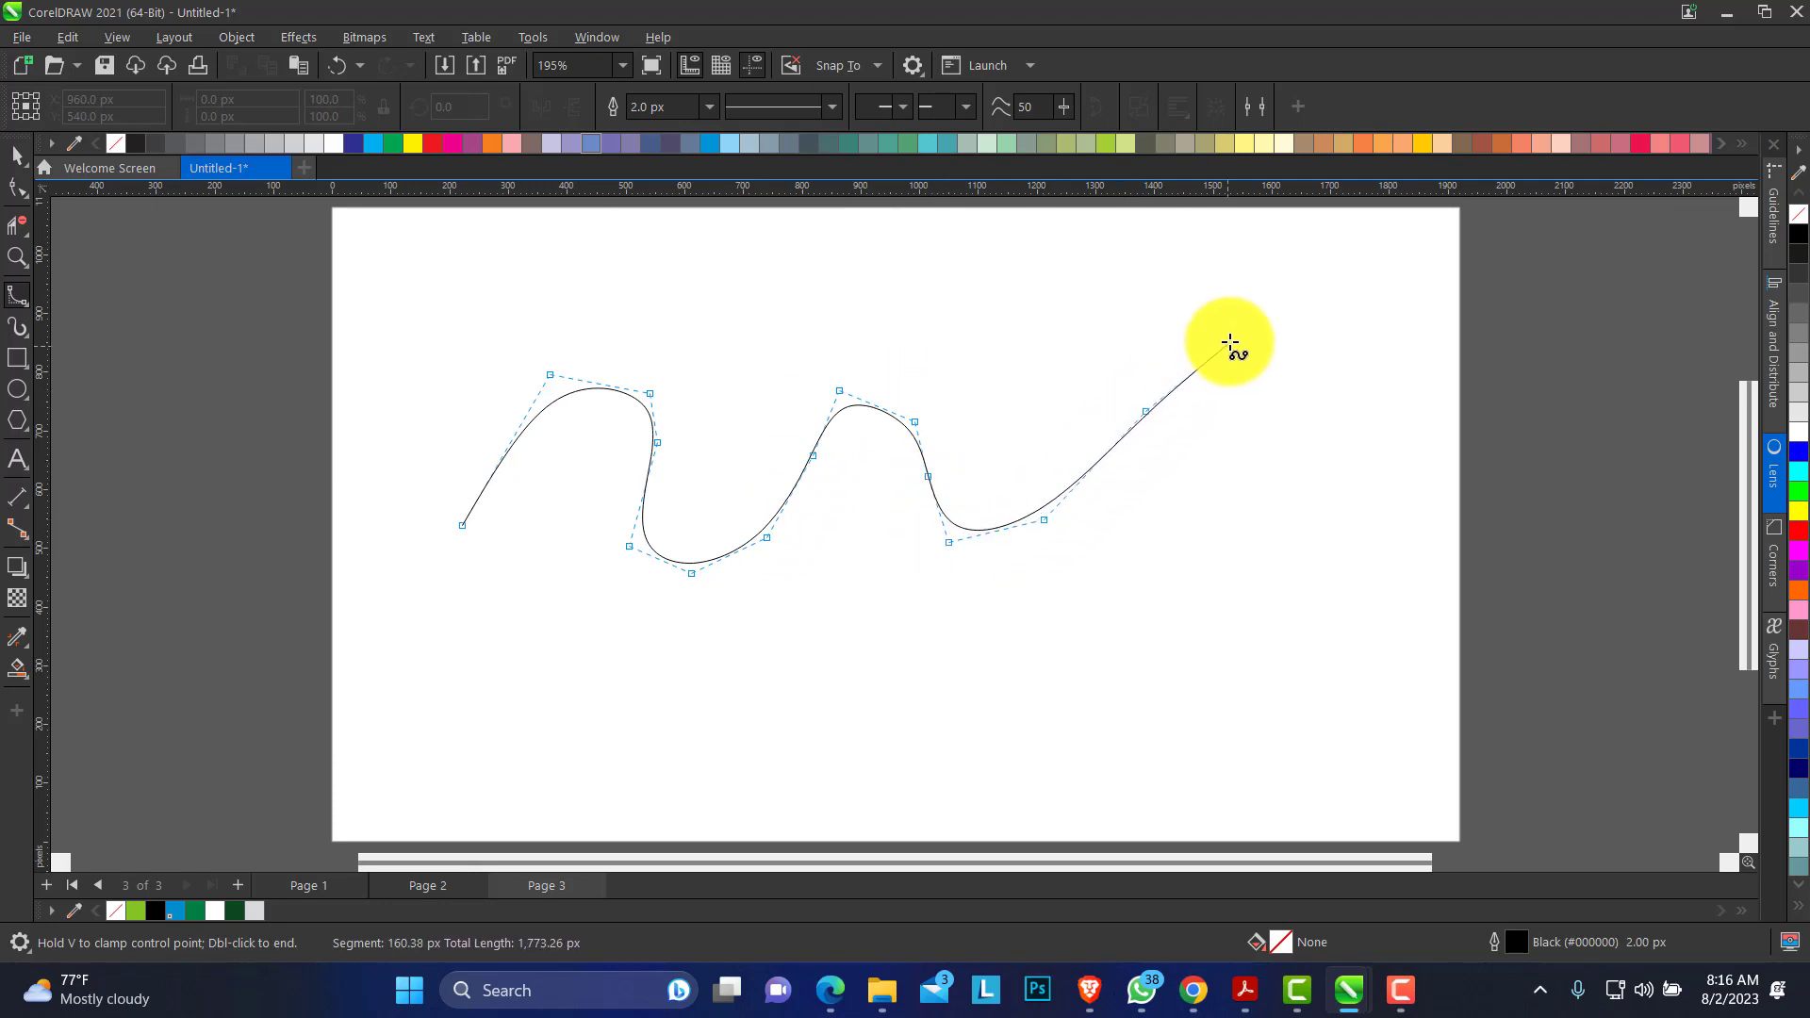
{"action": "double_click", "coordinate": [1230, 328]}
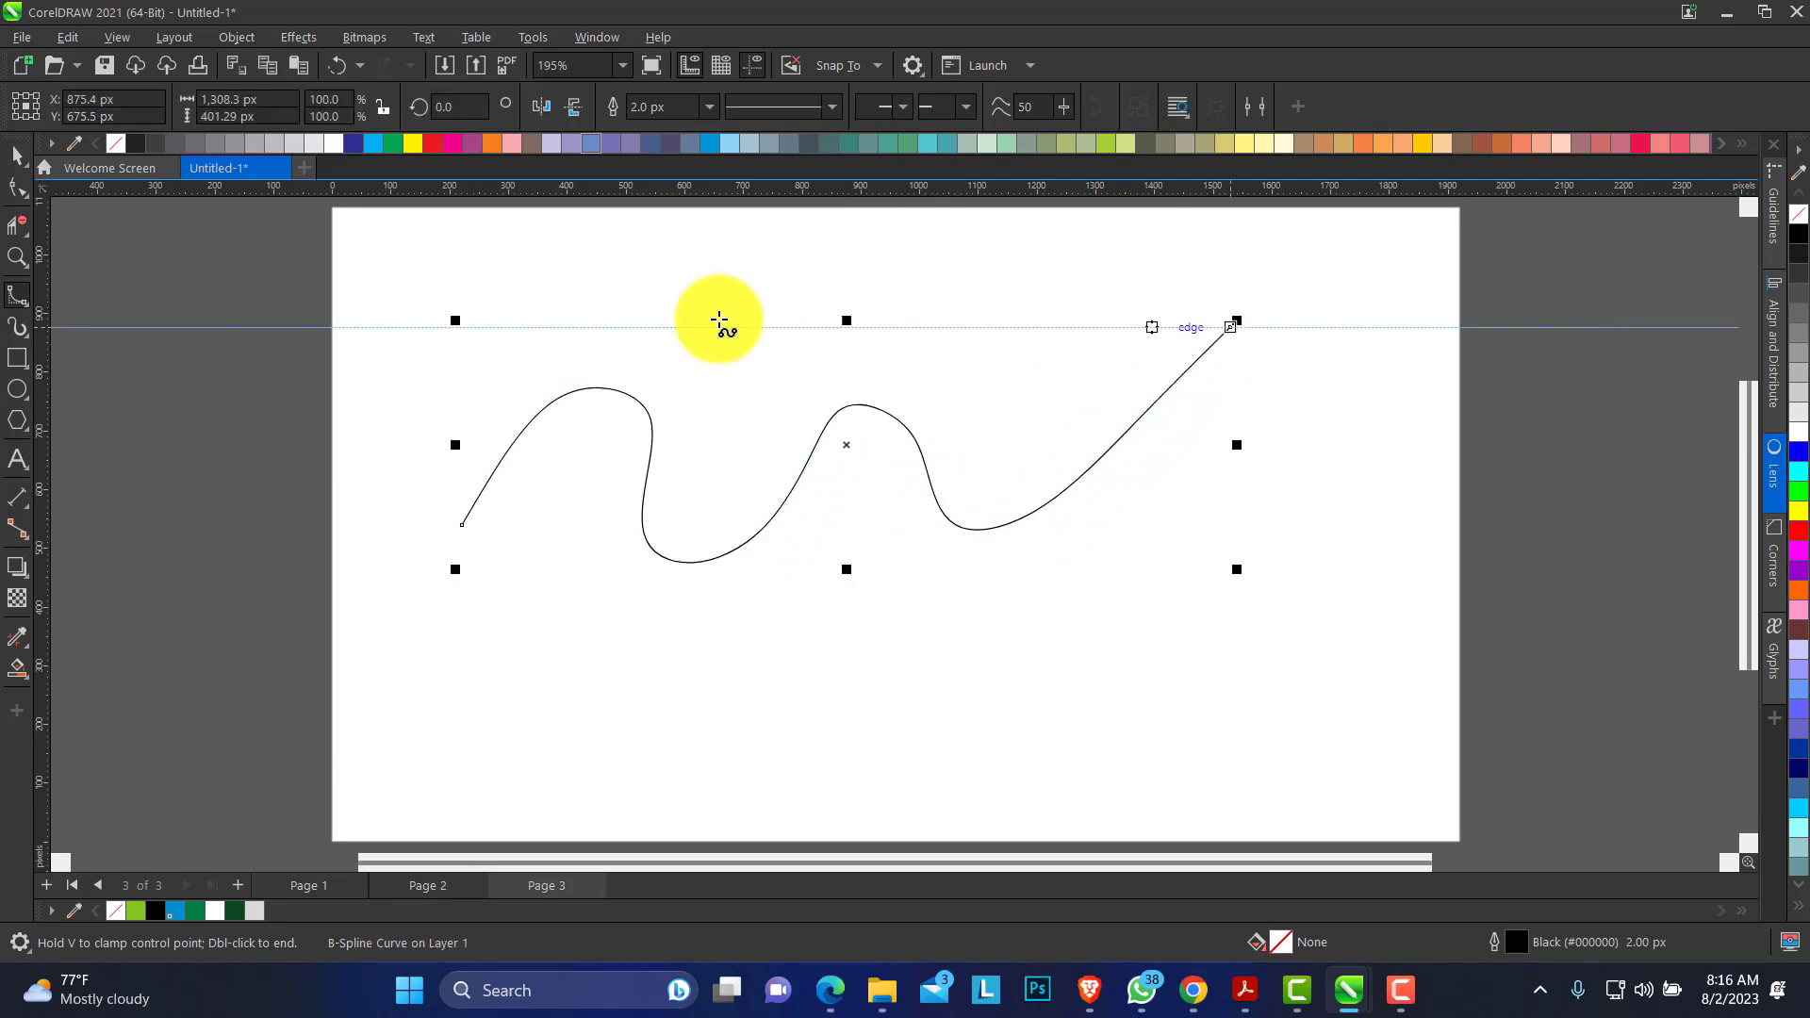
Raise and round out the curve's first crest by repositioning the B-spline control points around it.
{"action": "left_click", "coordinate": [17, 187]}
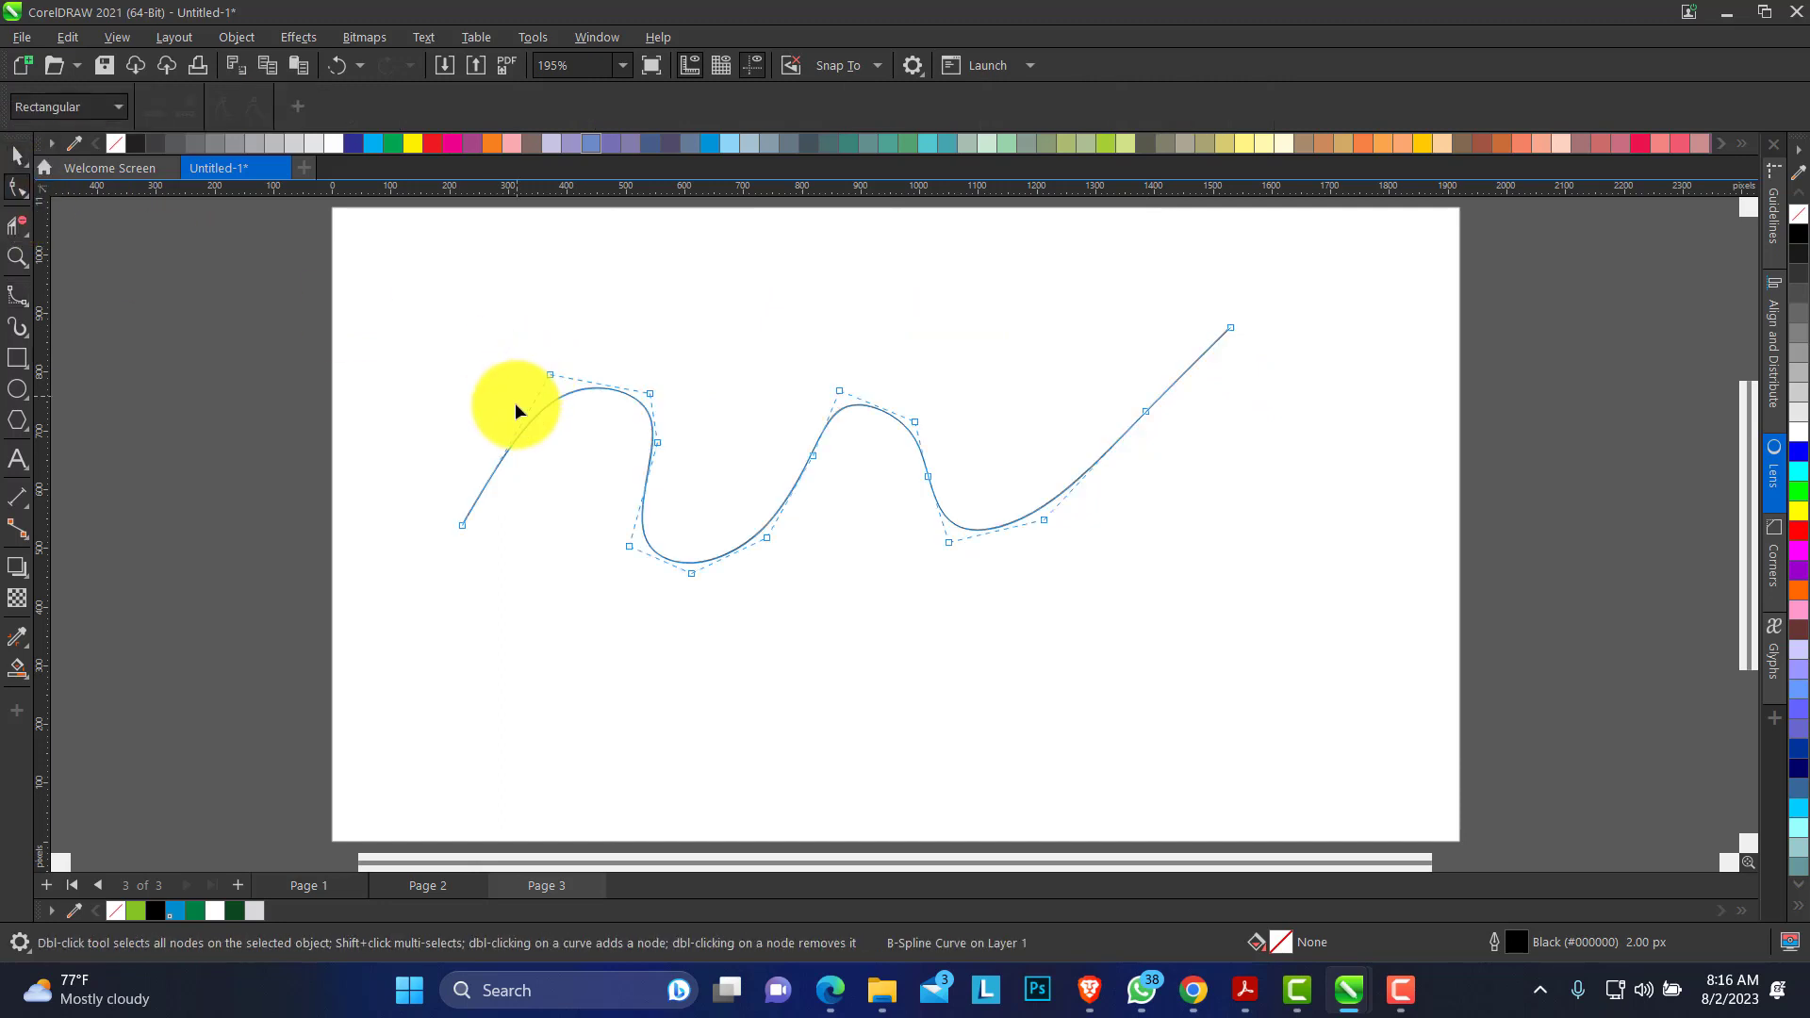
{"action": "left_click_drag", "start_coordinate": [547, 375], "coordinate": [539, 370]}
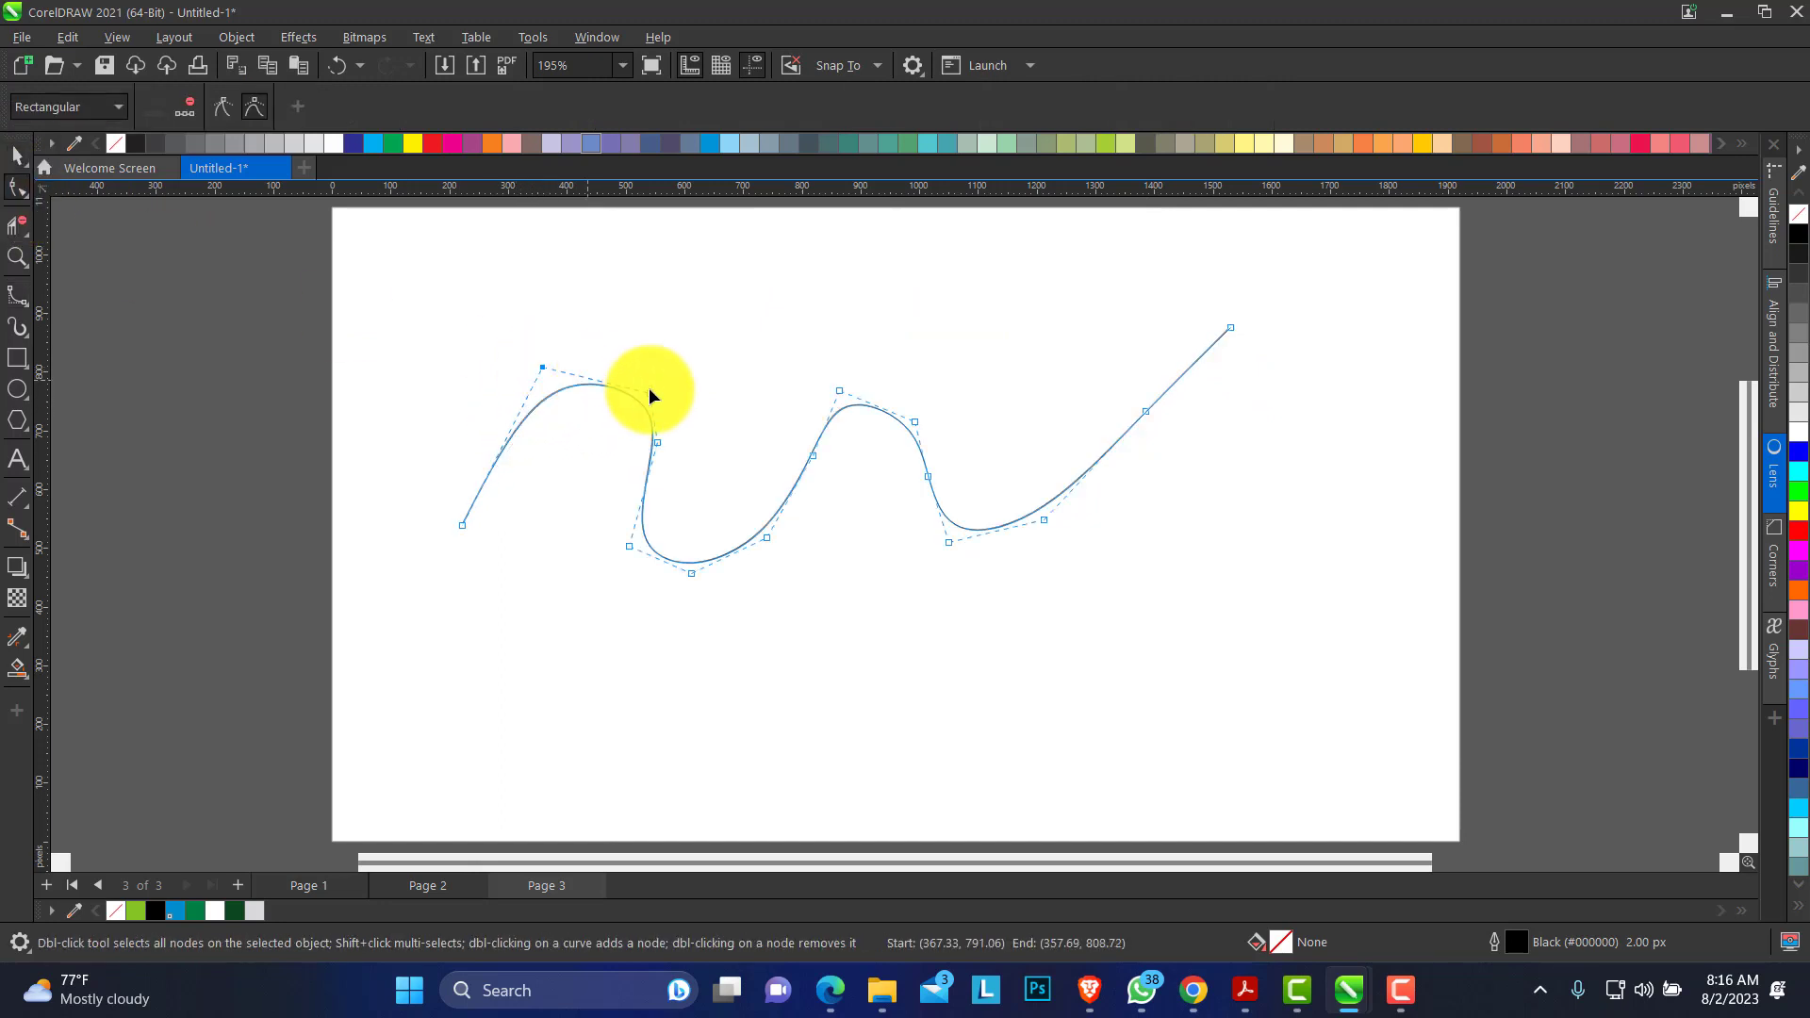
{"action": "left_click_drag", "start_coordinate": [651, 394], "coordinate": [648, 358]}
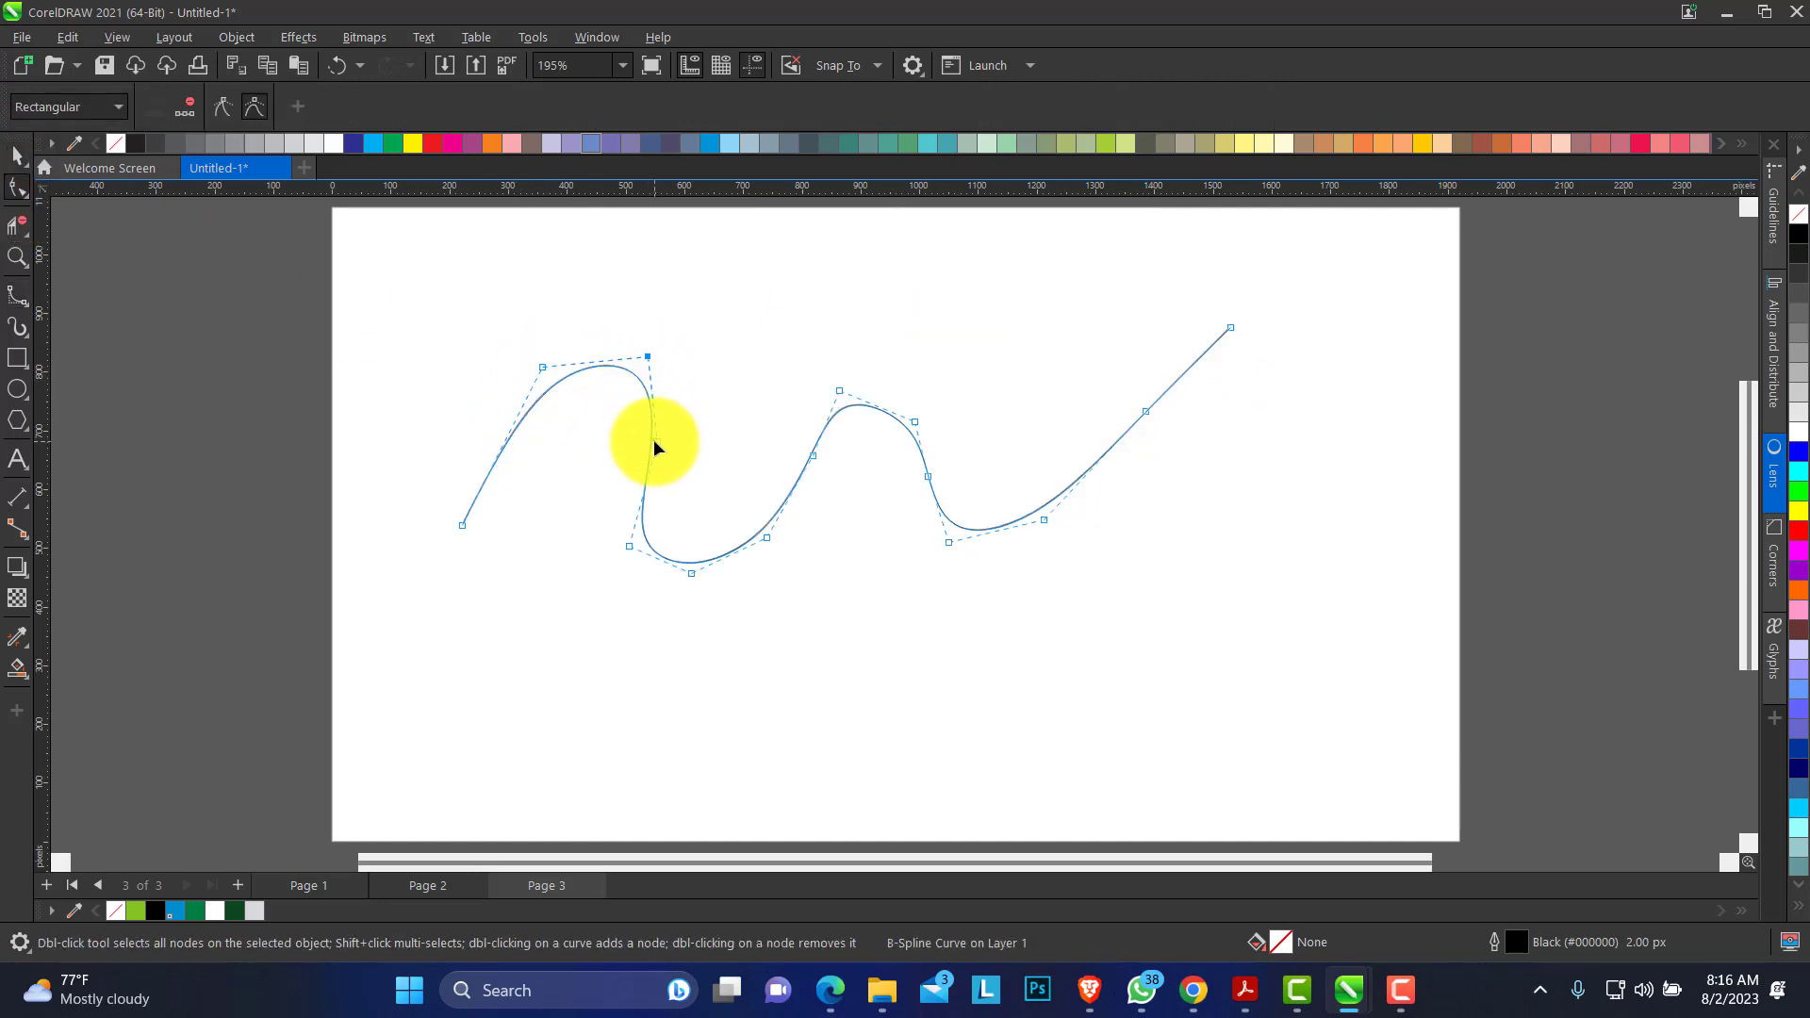
{"action": "left_click_drag", "start_coordinate": [655, 439], "coordinate": [657, 399]}
{"action": "left_click_drag", "start_coordinate": [542, 367], "coordinate": [540, 331]}
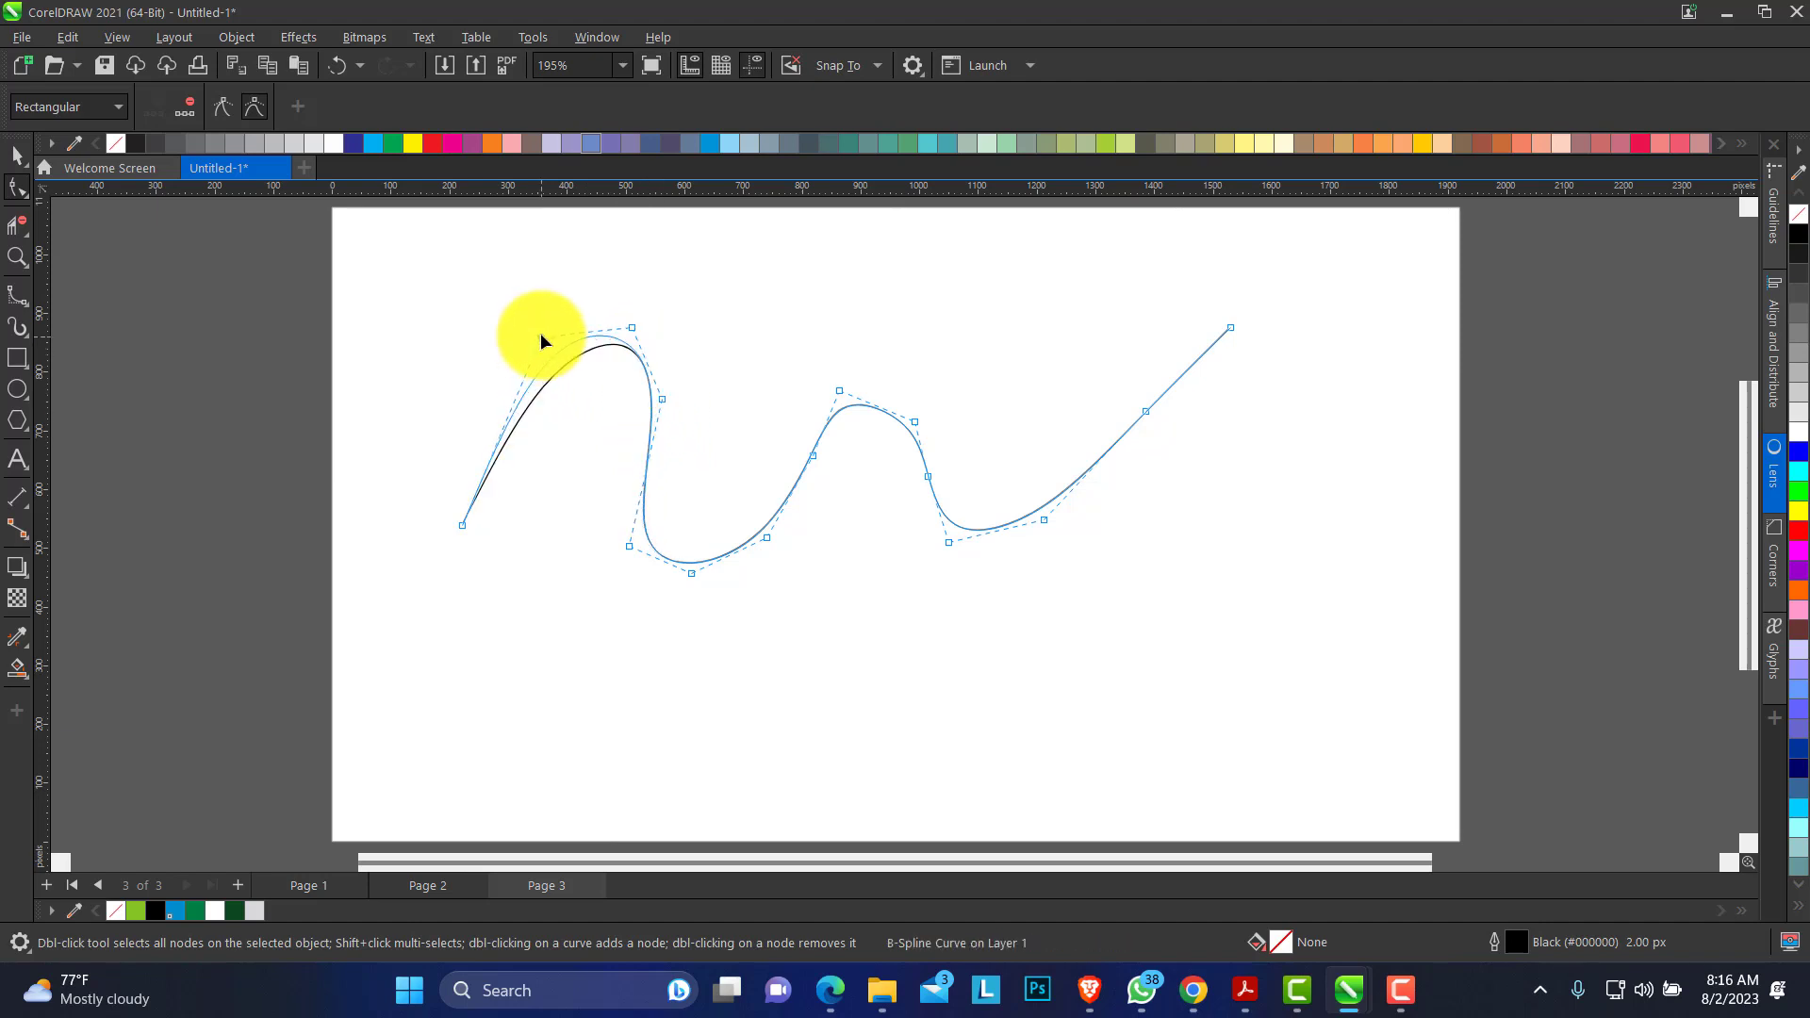
{"action": "left_click_drag", "start_coordinate": [648, 357], "coordinate": [618, 328]}
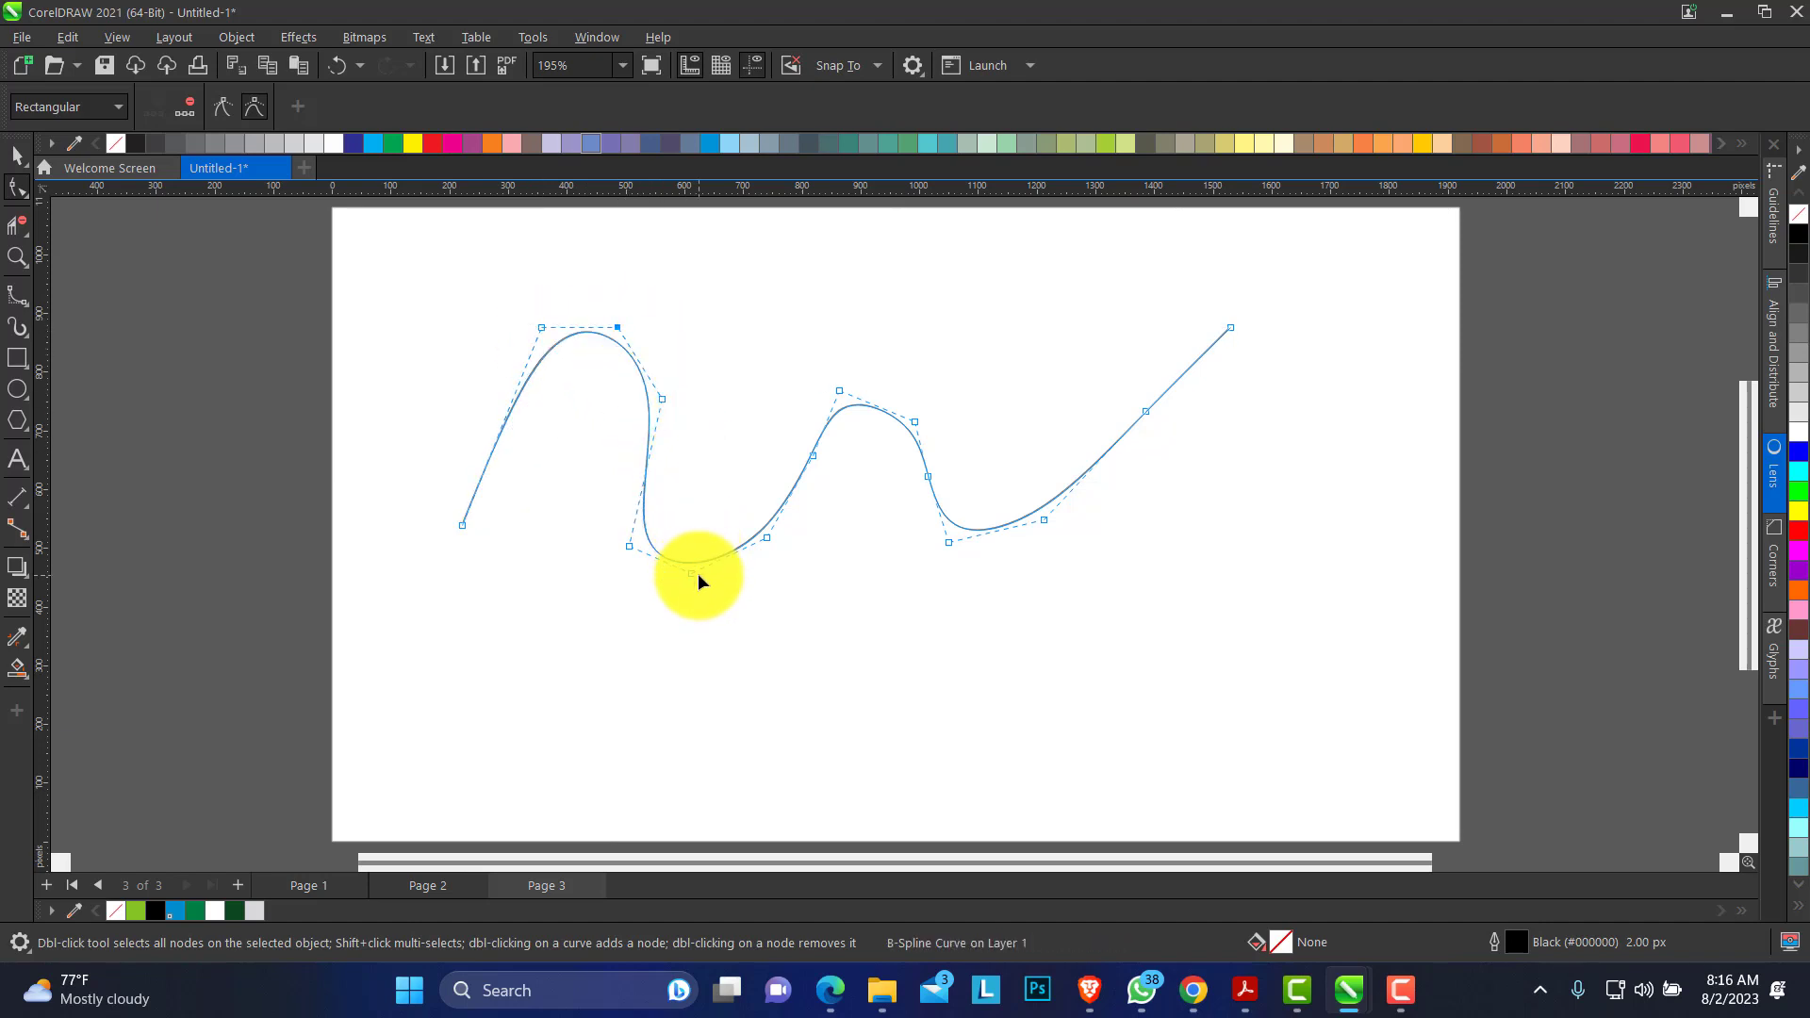
Deepen and widen the curve's first trough and pull its starting point outward toward the page's left edge.
{"action": "left_click_drag", "start_coordinate": [694, 575], "coordinate": [687, 630]}
{"action": "left_click_drag", "start_coordinate": [631, 546], "coordinate": [623, 584]}
{"action": "left_click_drag", "start_coordinate": [462, 525], "coordinate": [387, 554]}
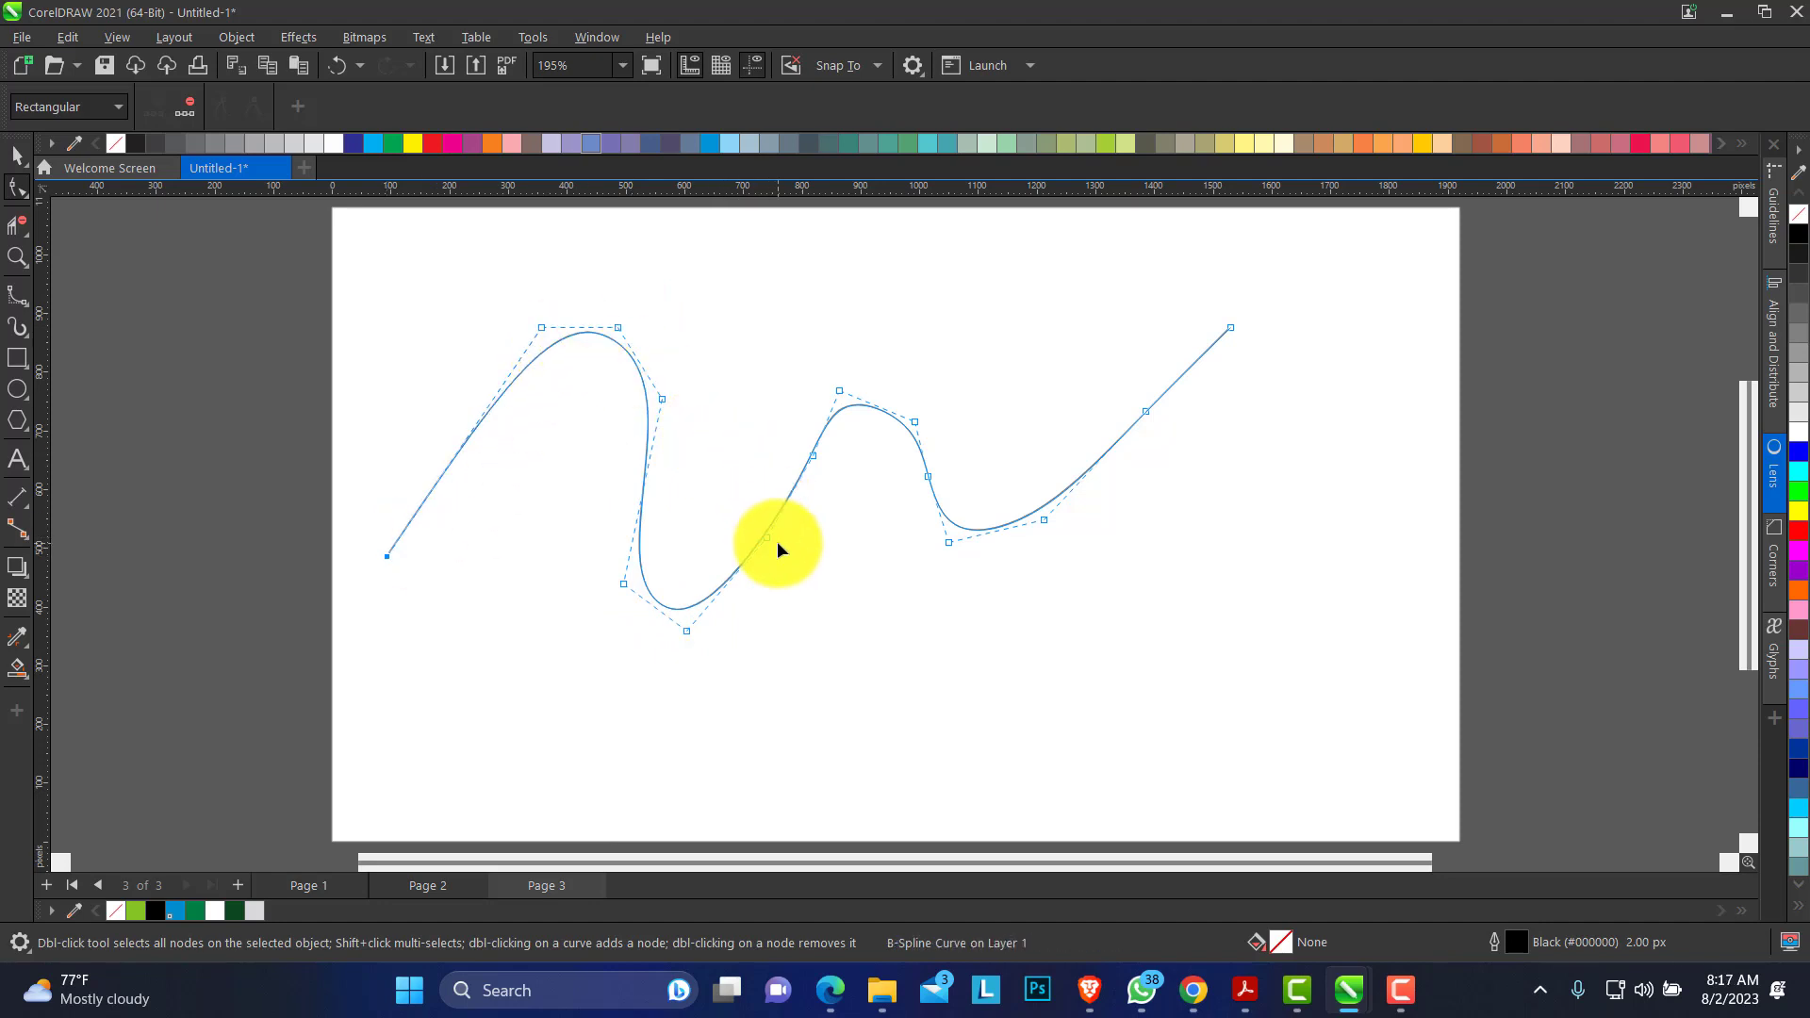
{"action": "left_click_drag", "start_coordinate": [769, 538], "coordinate": [790, 543]}
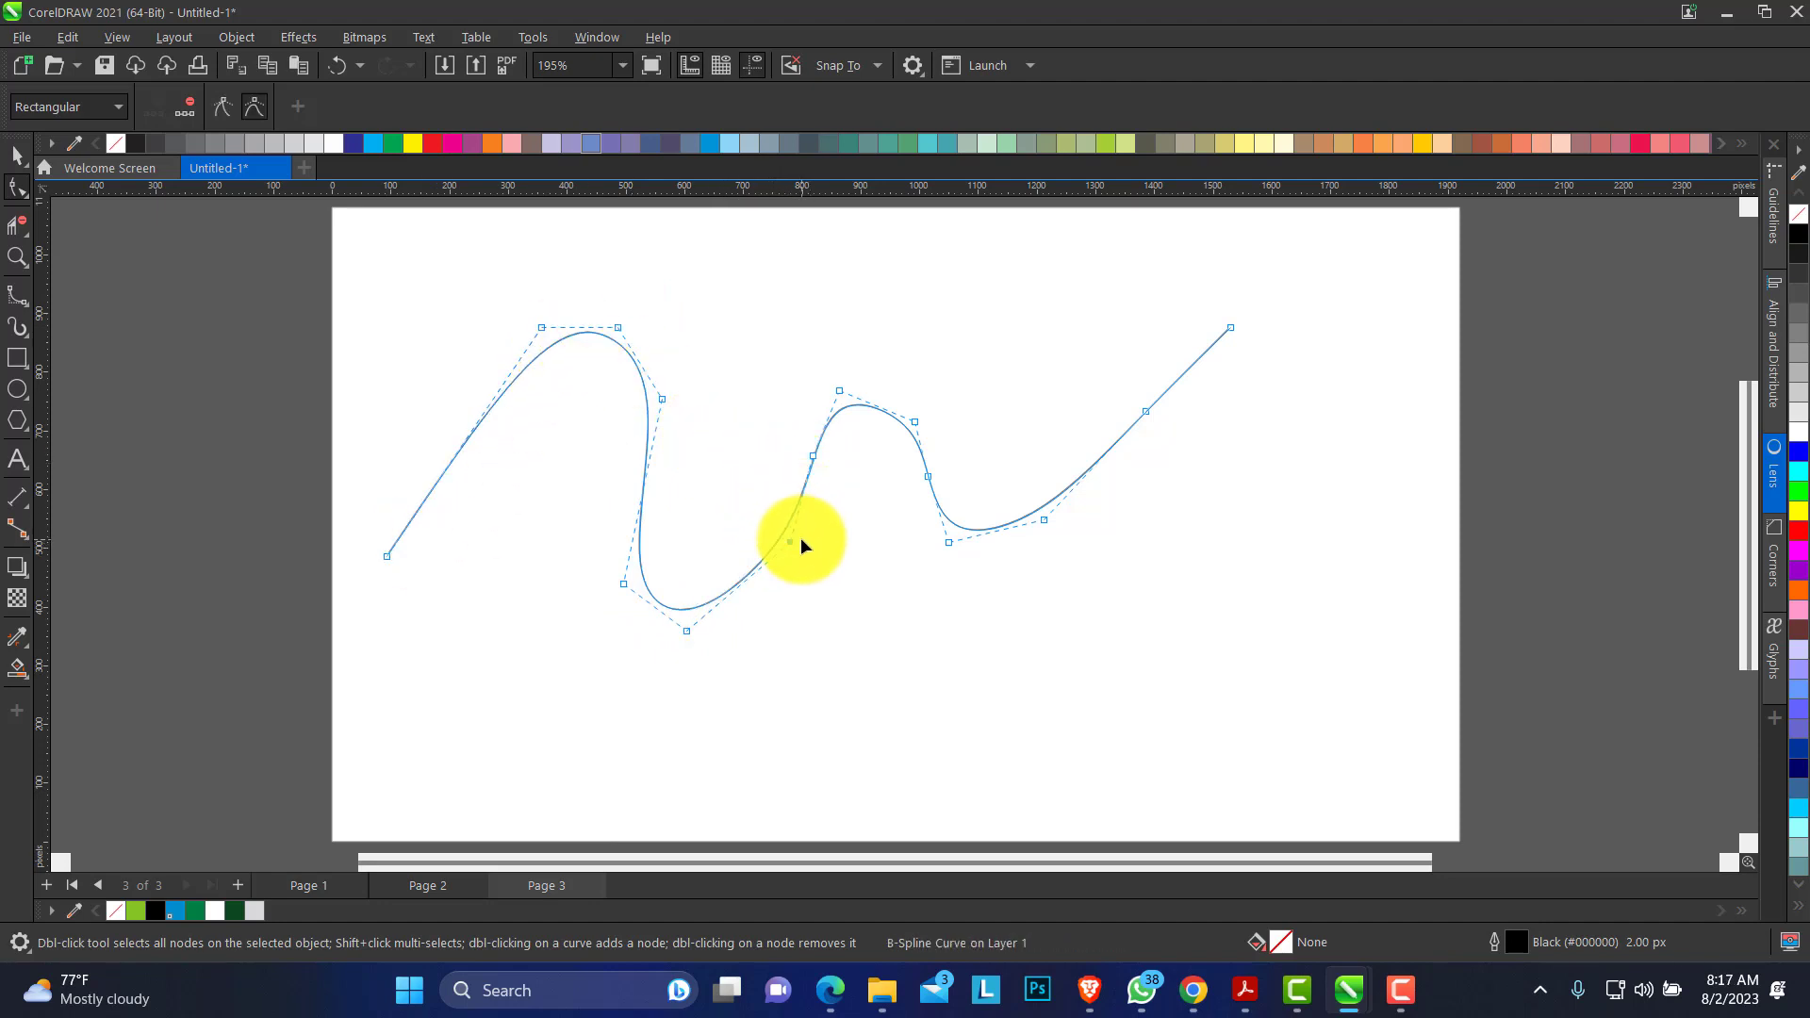
{"action": "left_click_drag", "start_coordinate": [692, 638], "coordinate": [724, 634]}
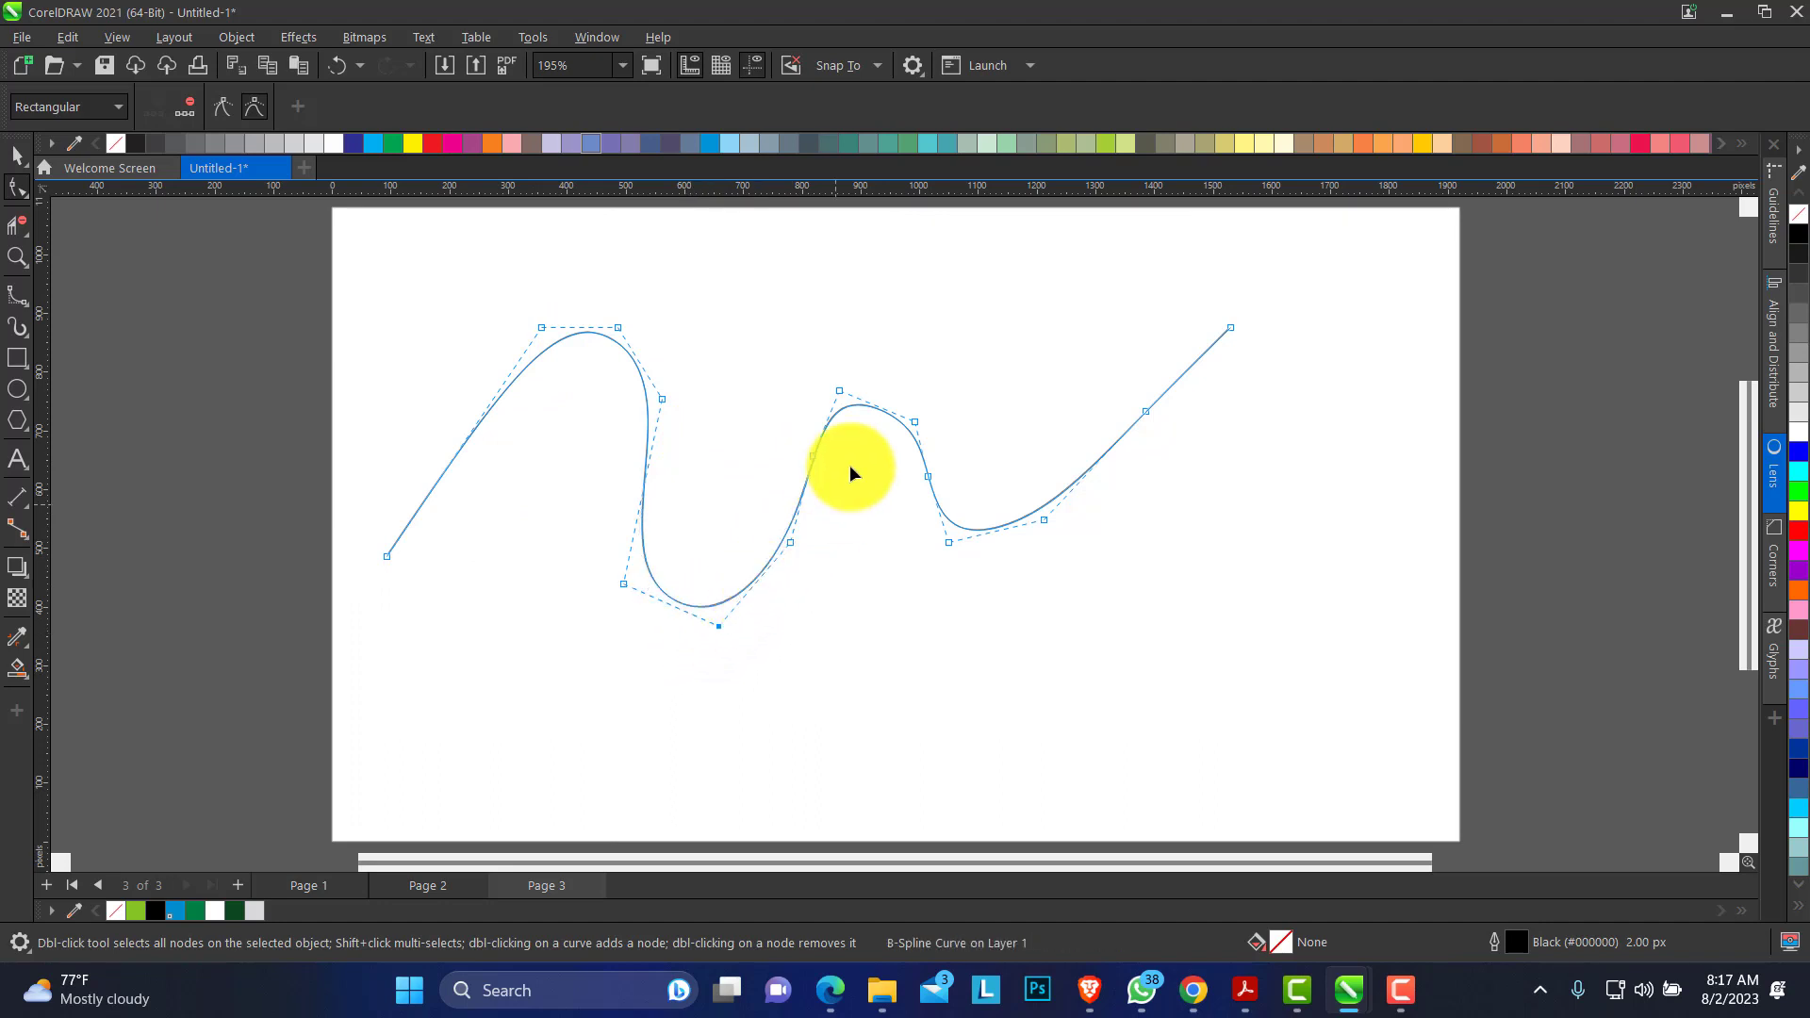
Raise and widen the curve's second crest by adjusting its control points.
{"action": "left_click_drag", "start_coordinate": [839, 392], "coordinate": [841, 376]}
{"action": "left_click_drag", "start_coordinate": [914, 422], "coordinate": [936, 374]}
{"action": "left_click", "coordinate": [928, 487]}
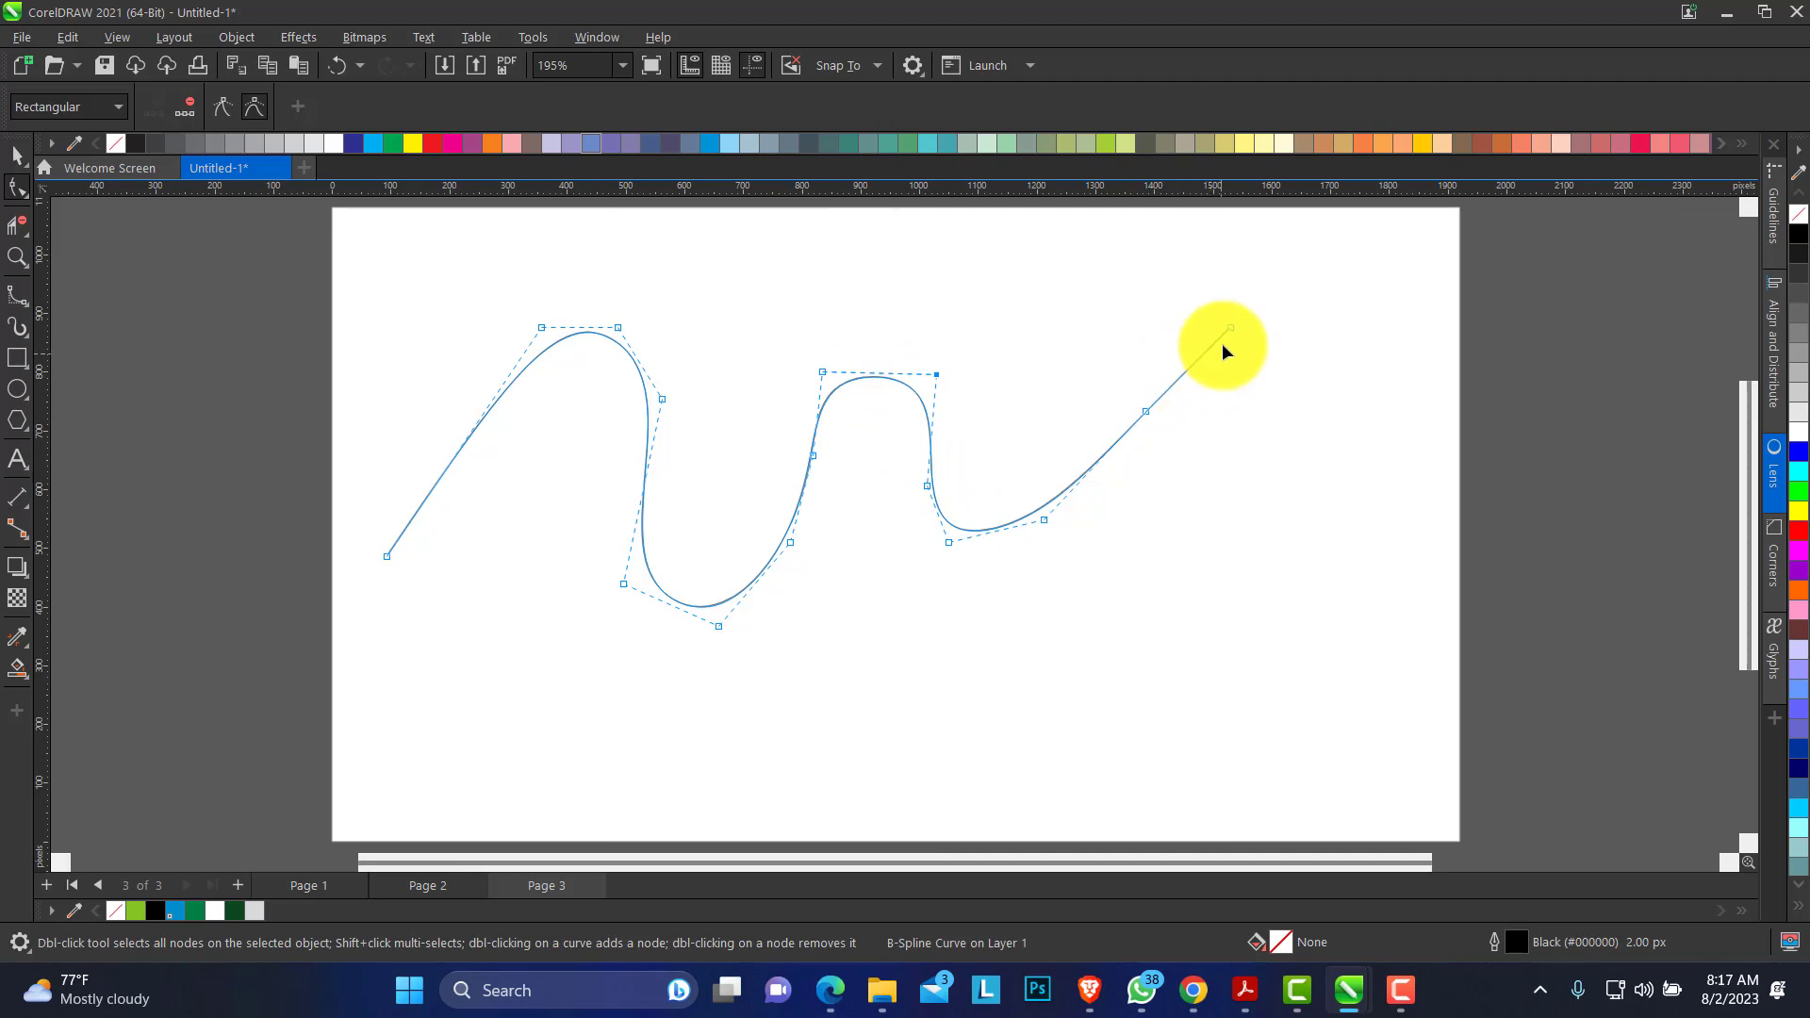
Extend the curve's end toward the page's upper-right corner and smooth the rise into it by removing one control point.
{"action": "left_click_drag", "start_coordinate": [1295, 277], "coordinate": [1332, 265]}
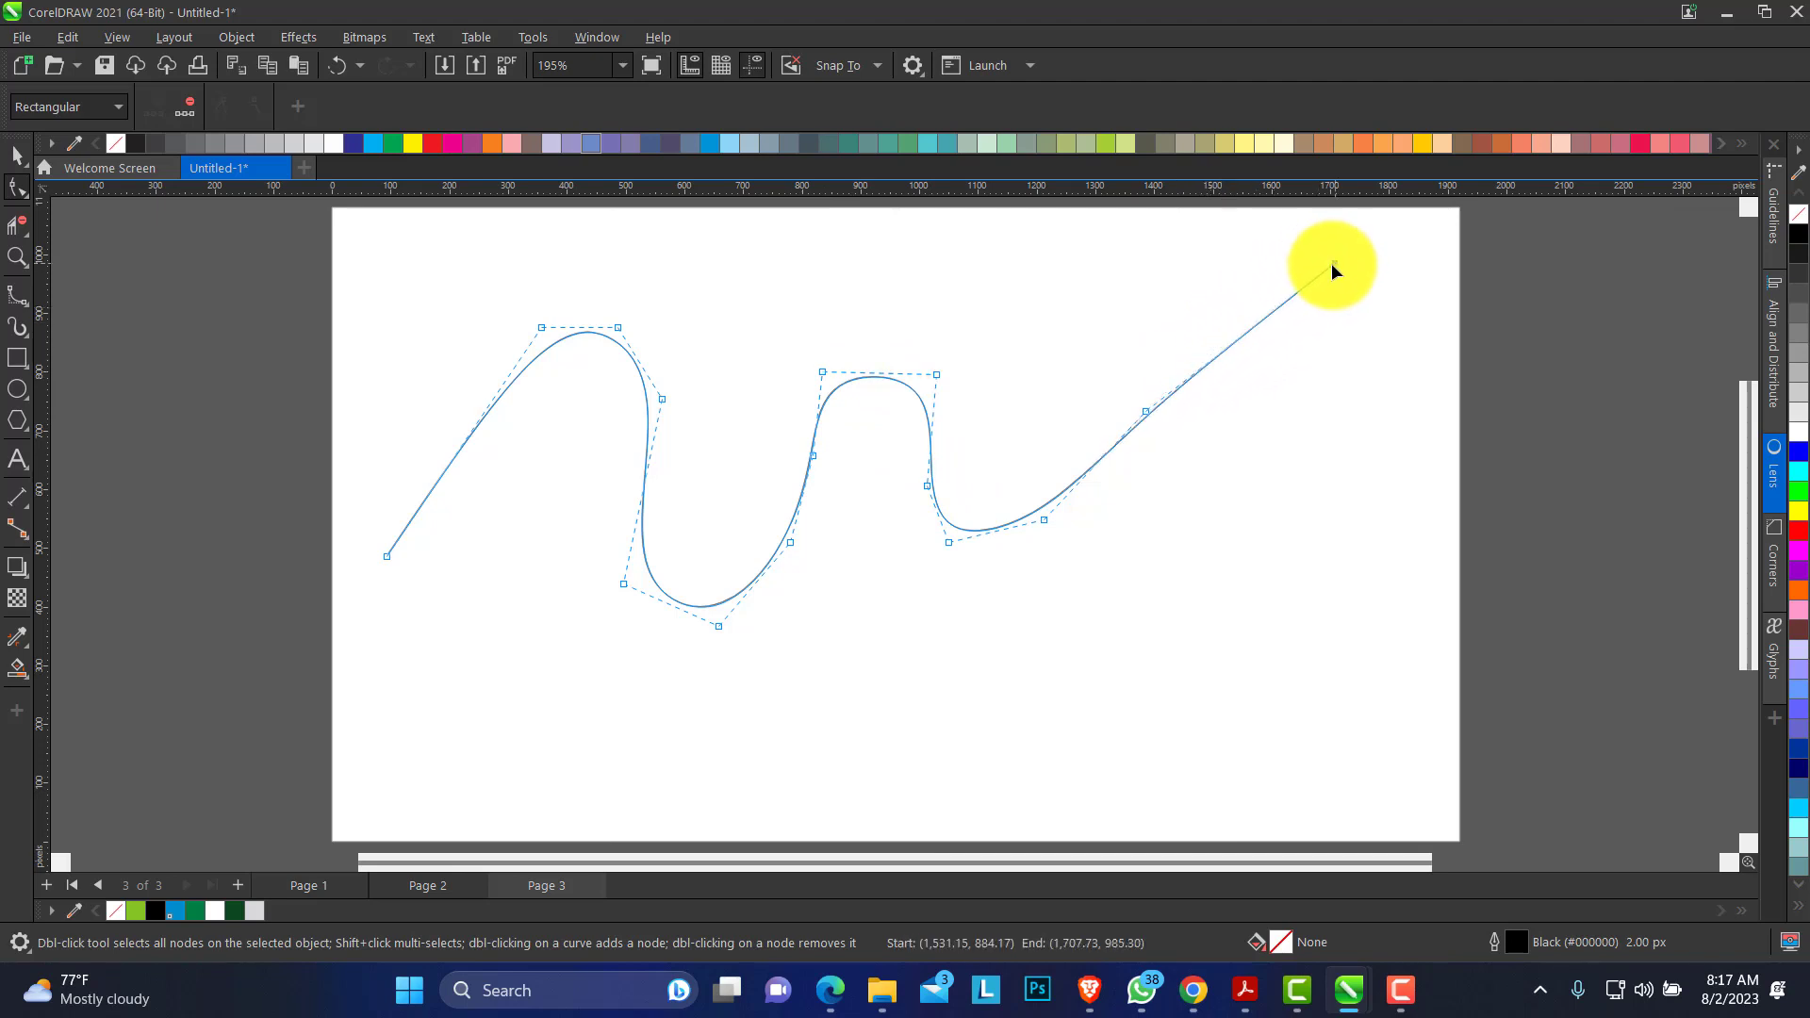
{"action": "double_click", "coordinate": [1145, 411]}
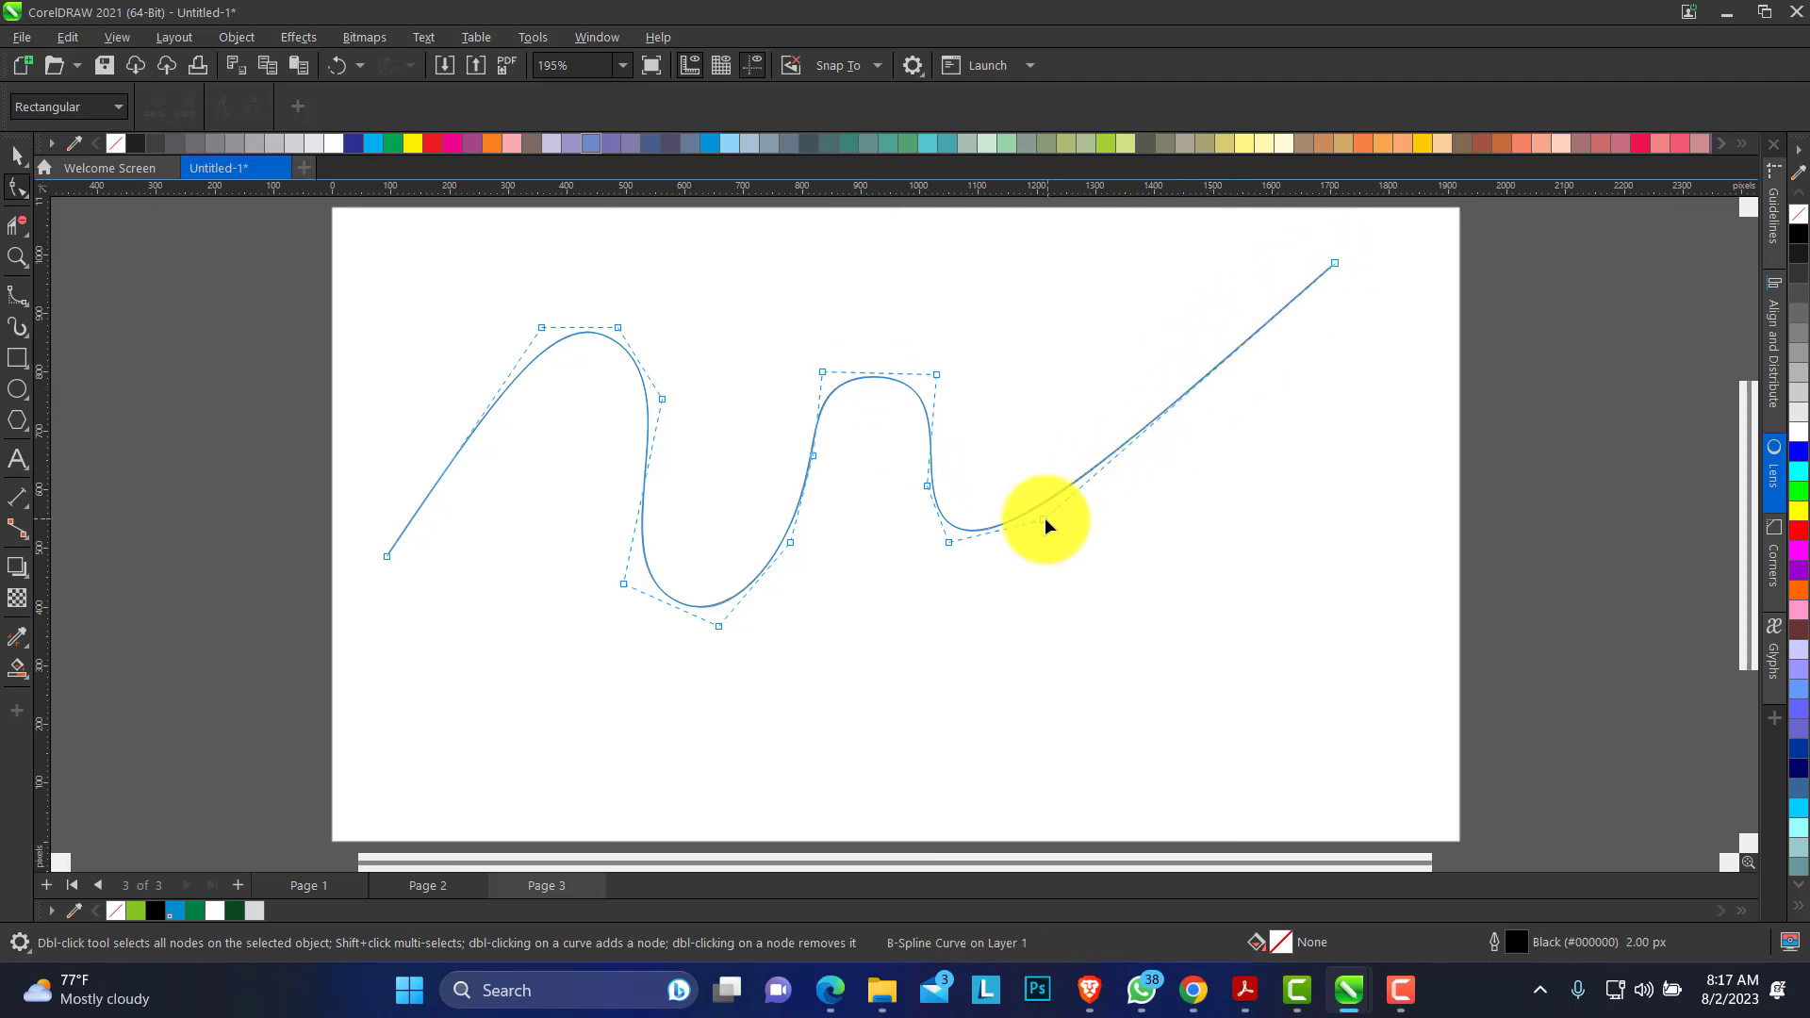
{"action": "left_click_drag", "start_coordinate": [1044, 518], "coordinate": [1118, 462]}
Delete the control point on the descent after the second crest and smooth the curve's two troughs.
{"action": "double_click", "coordinate": [929, 485]}
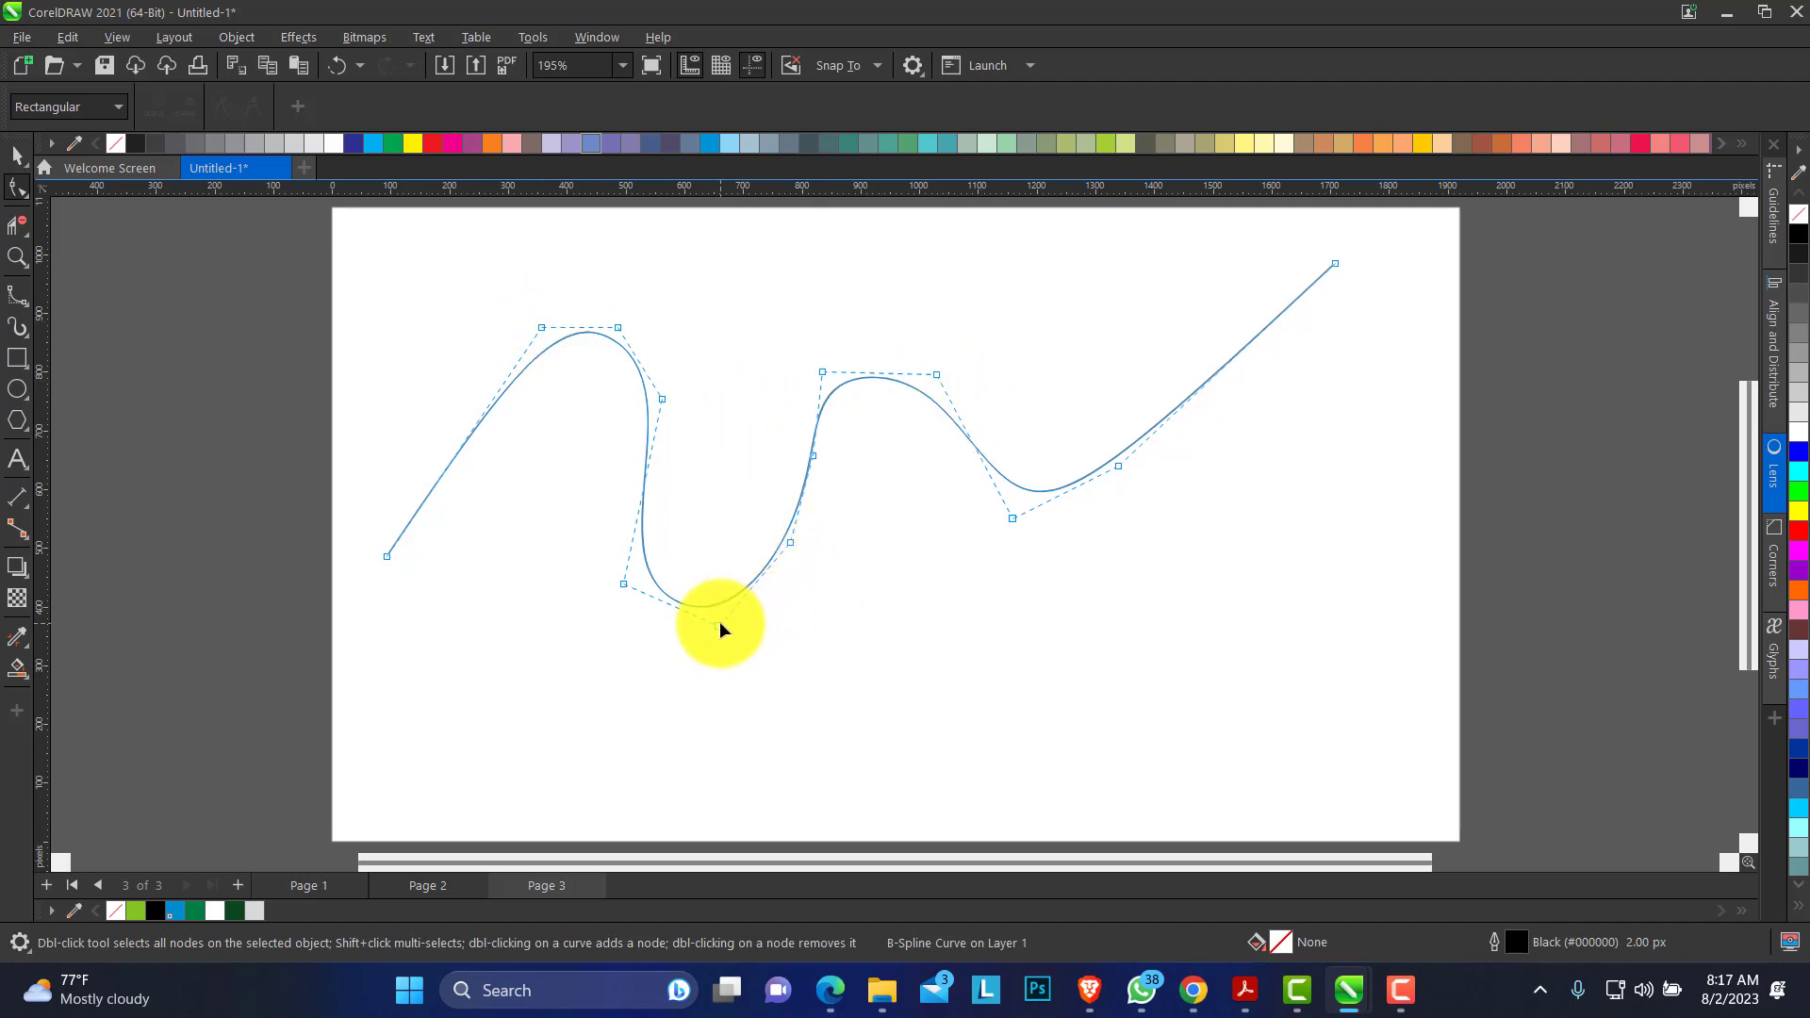
{"action": "left_click_drag", "start_coordinate": [720, 622], "coordinate": [782, 536]}
{"action": "left_click_drag", "start_coordinate": [662, 400], "coordinate": [695, 423]}
Shift the whole curve slightly down and right, and extend its starting point horizontally to near the page's left edge.
{"action": "left_click", "coordinate": [17, 154]}
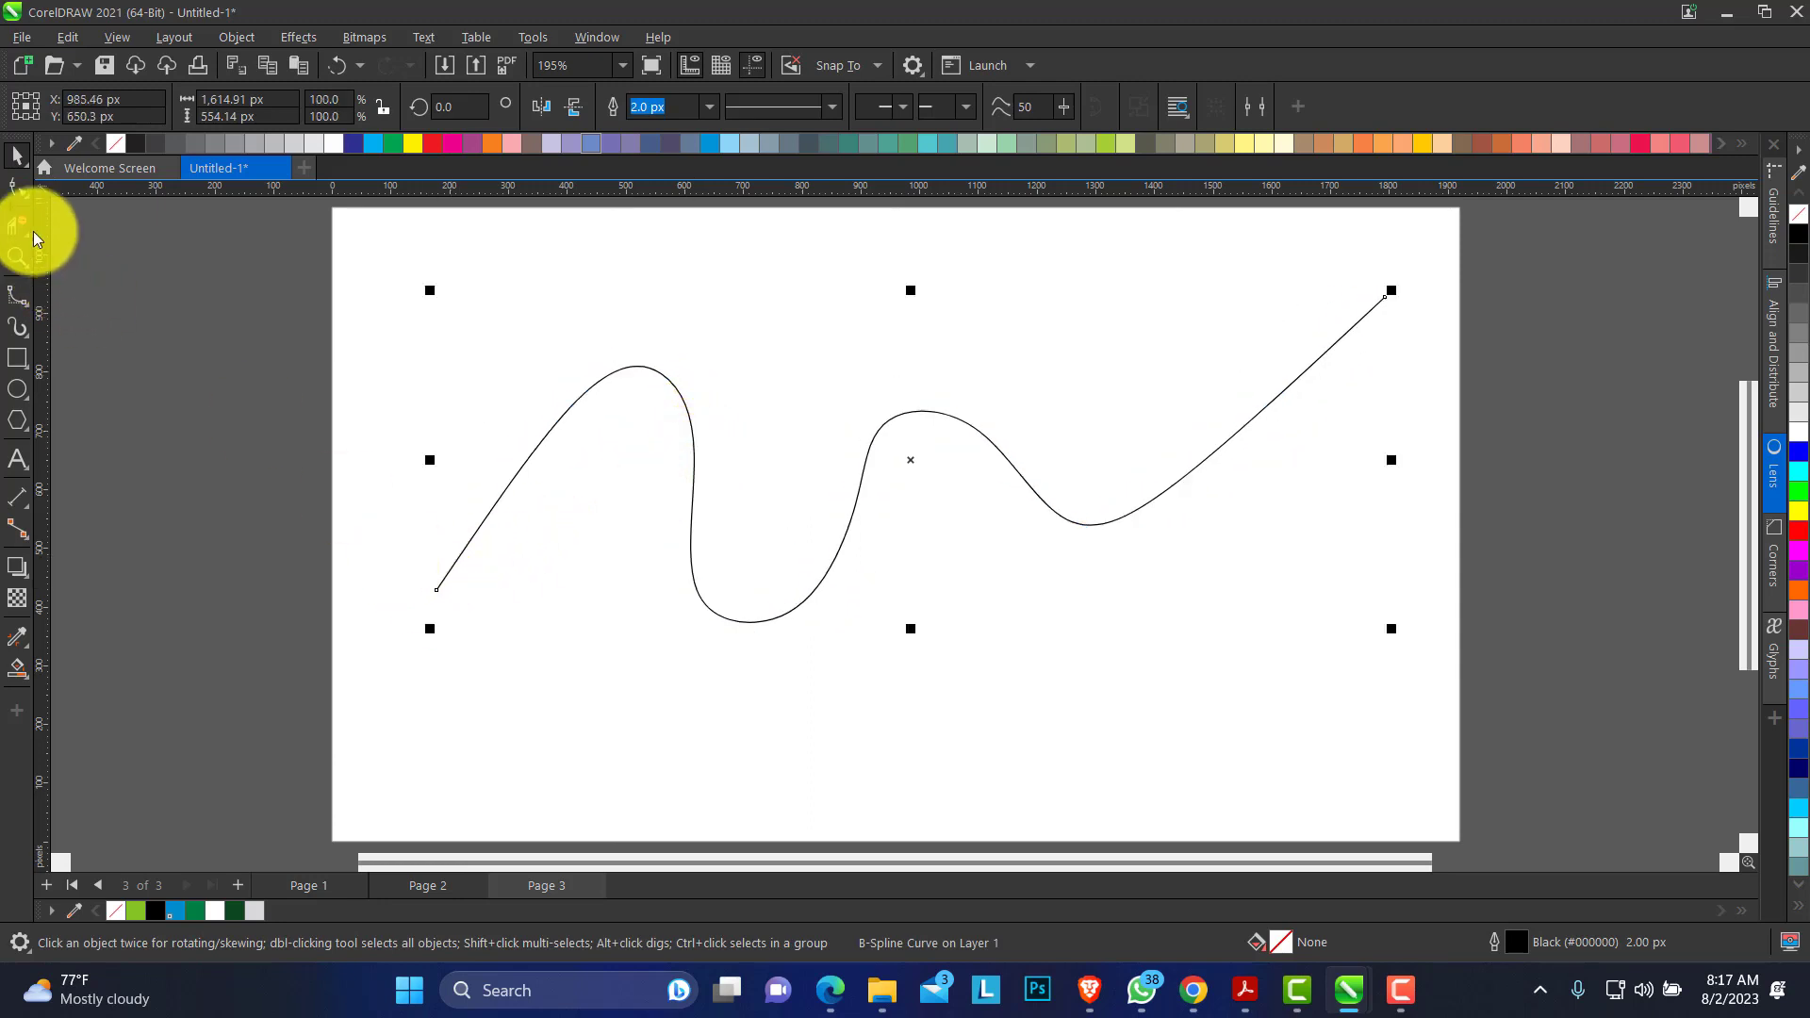
{"action": "key", "text": "F10"}
{"action": "left_click_drag", "start_coordinate": [437, 591], "coordinate": [360, 588]}
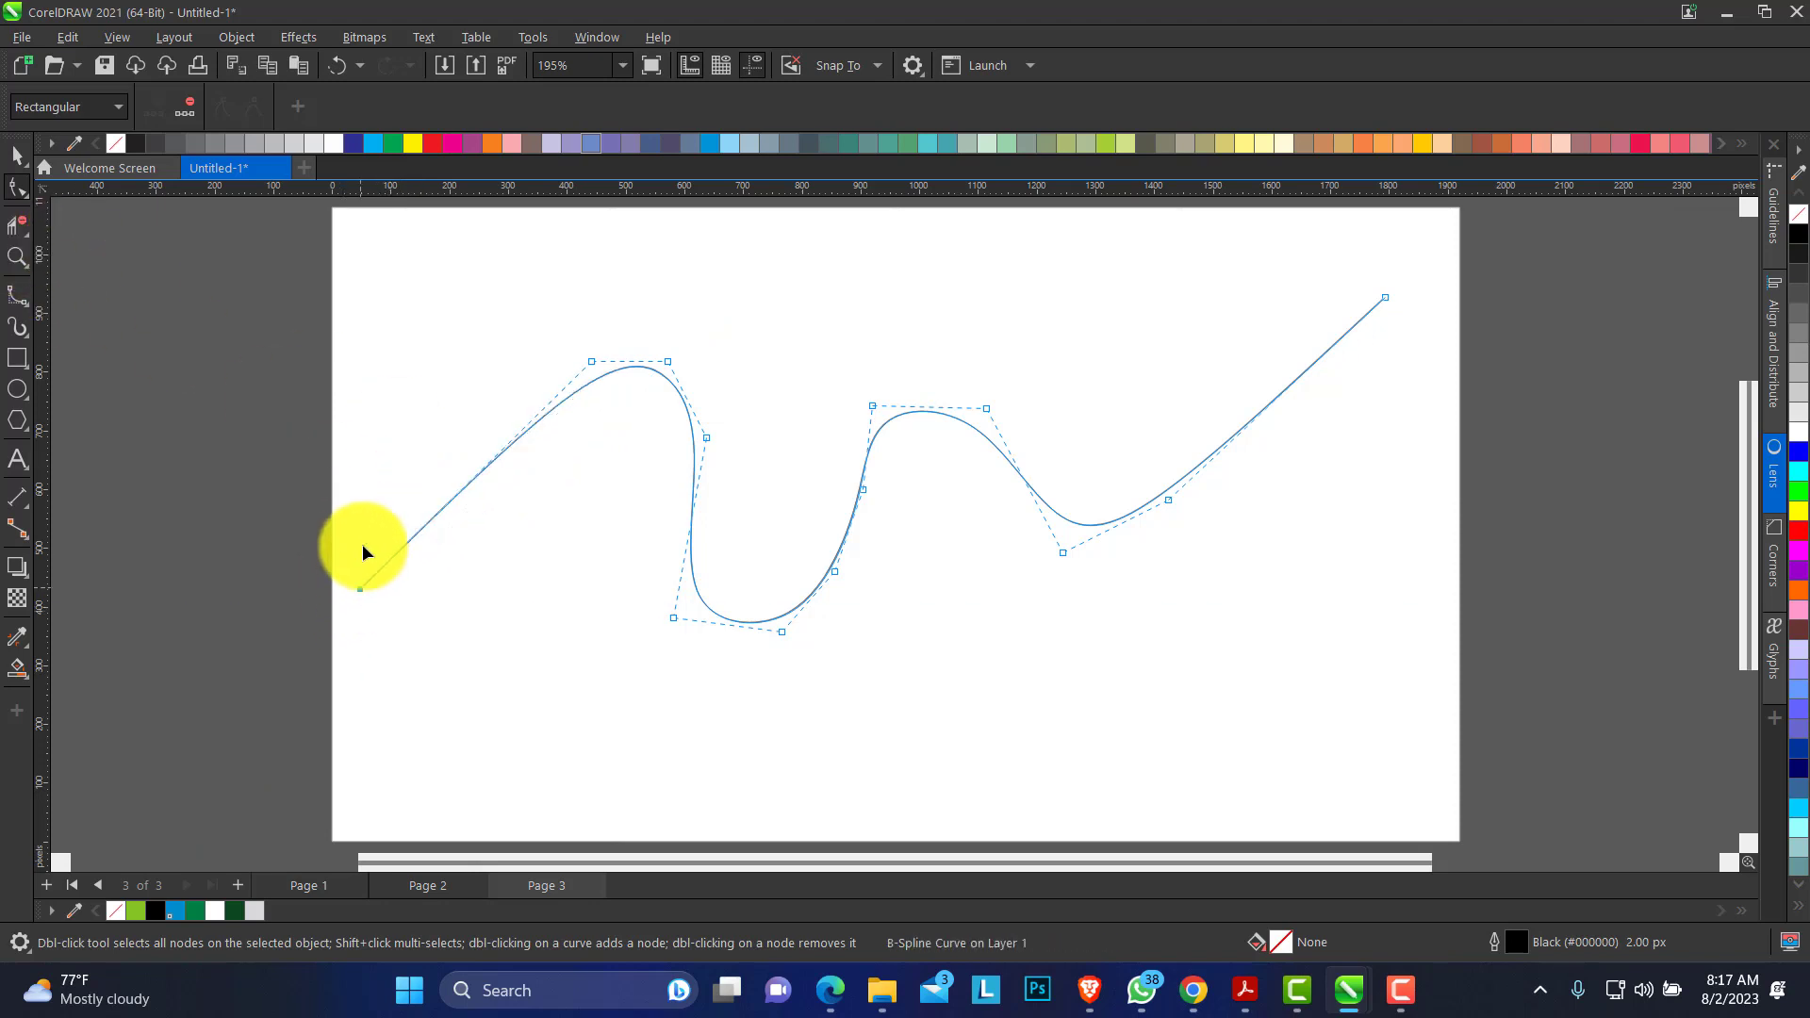
Duplicate the curve about 48 px left and 83 px up, and repeat the duplication twice to get four parallel curves.
{"action": "left_click", "coordinate": [17, 156]}
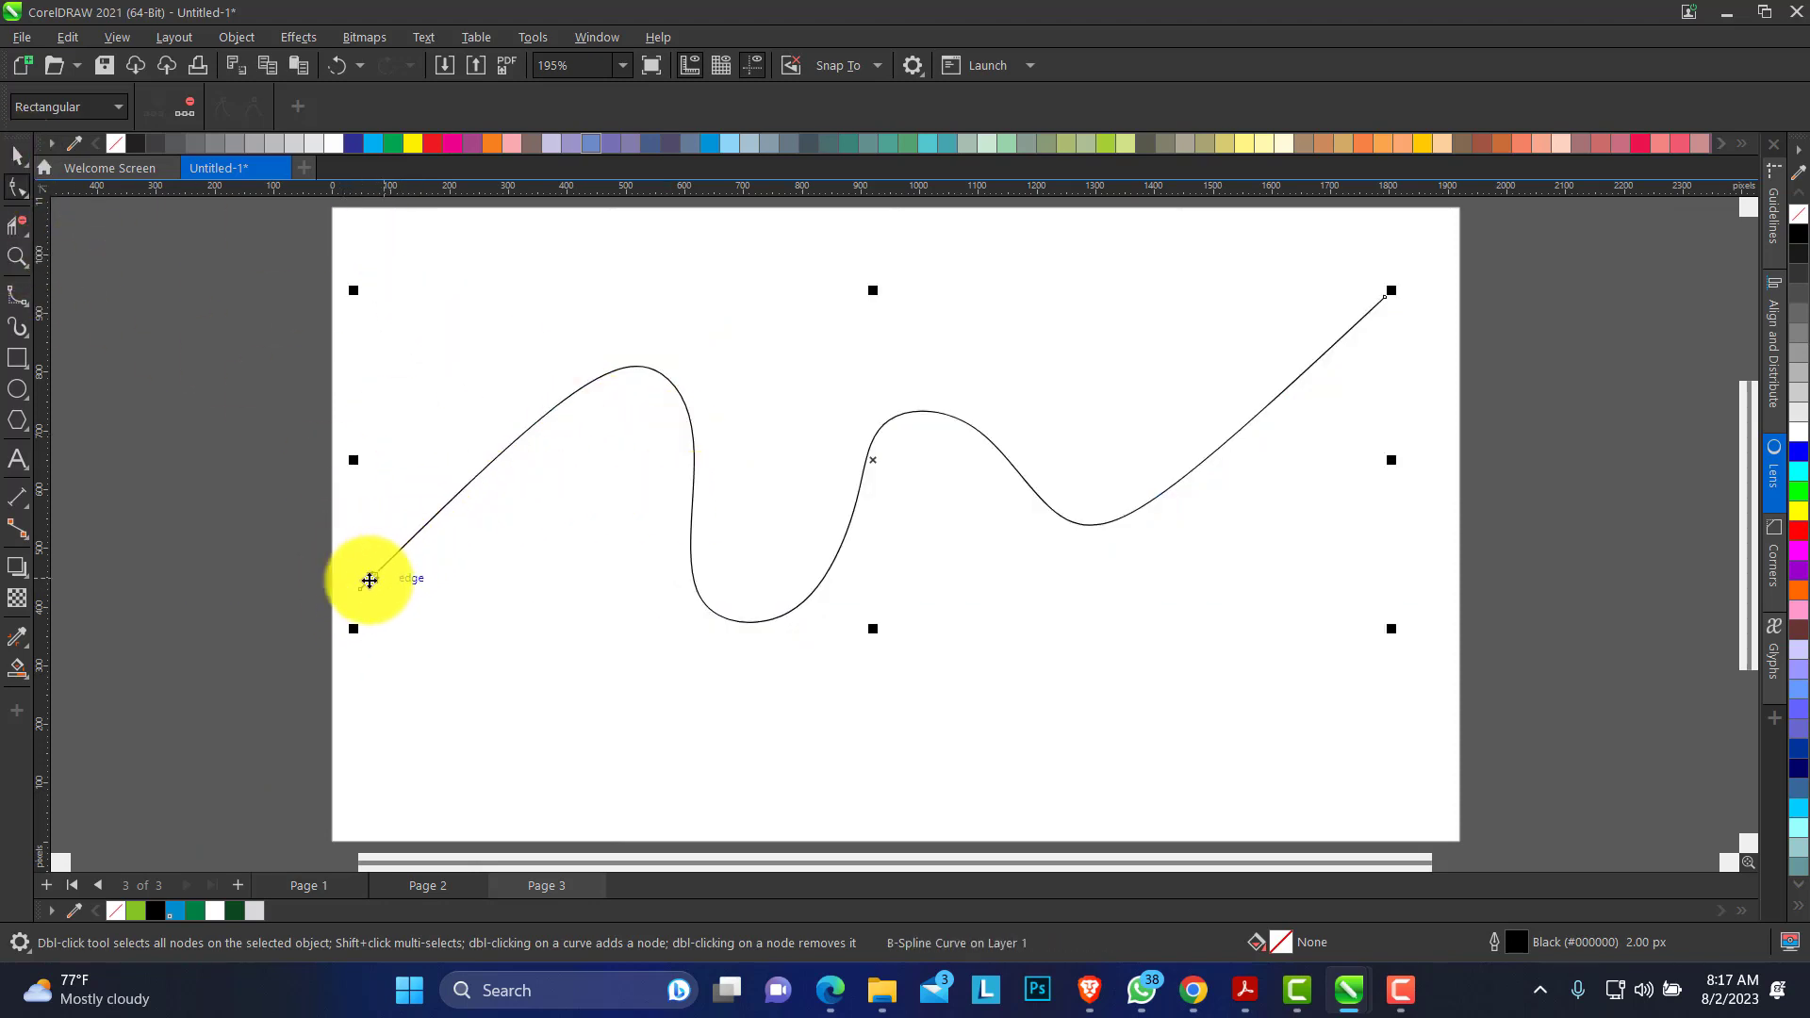
{"action": "left_click", "coordinate": [358, 592]}
{"action": "left_click_drag", "start_coordinate": [358, 591], "coordinate": [326, 546]}
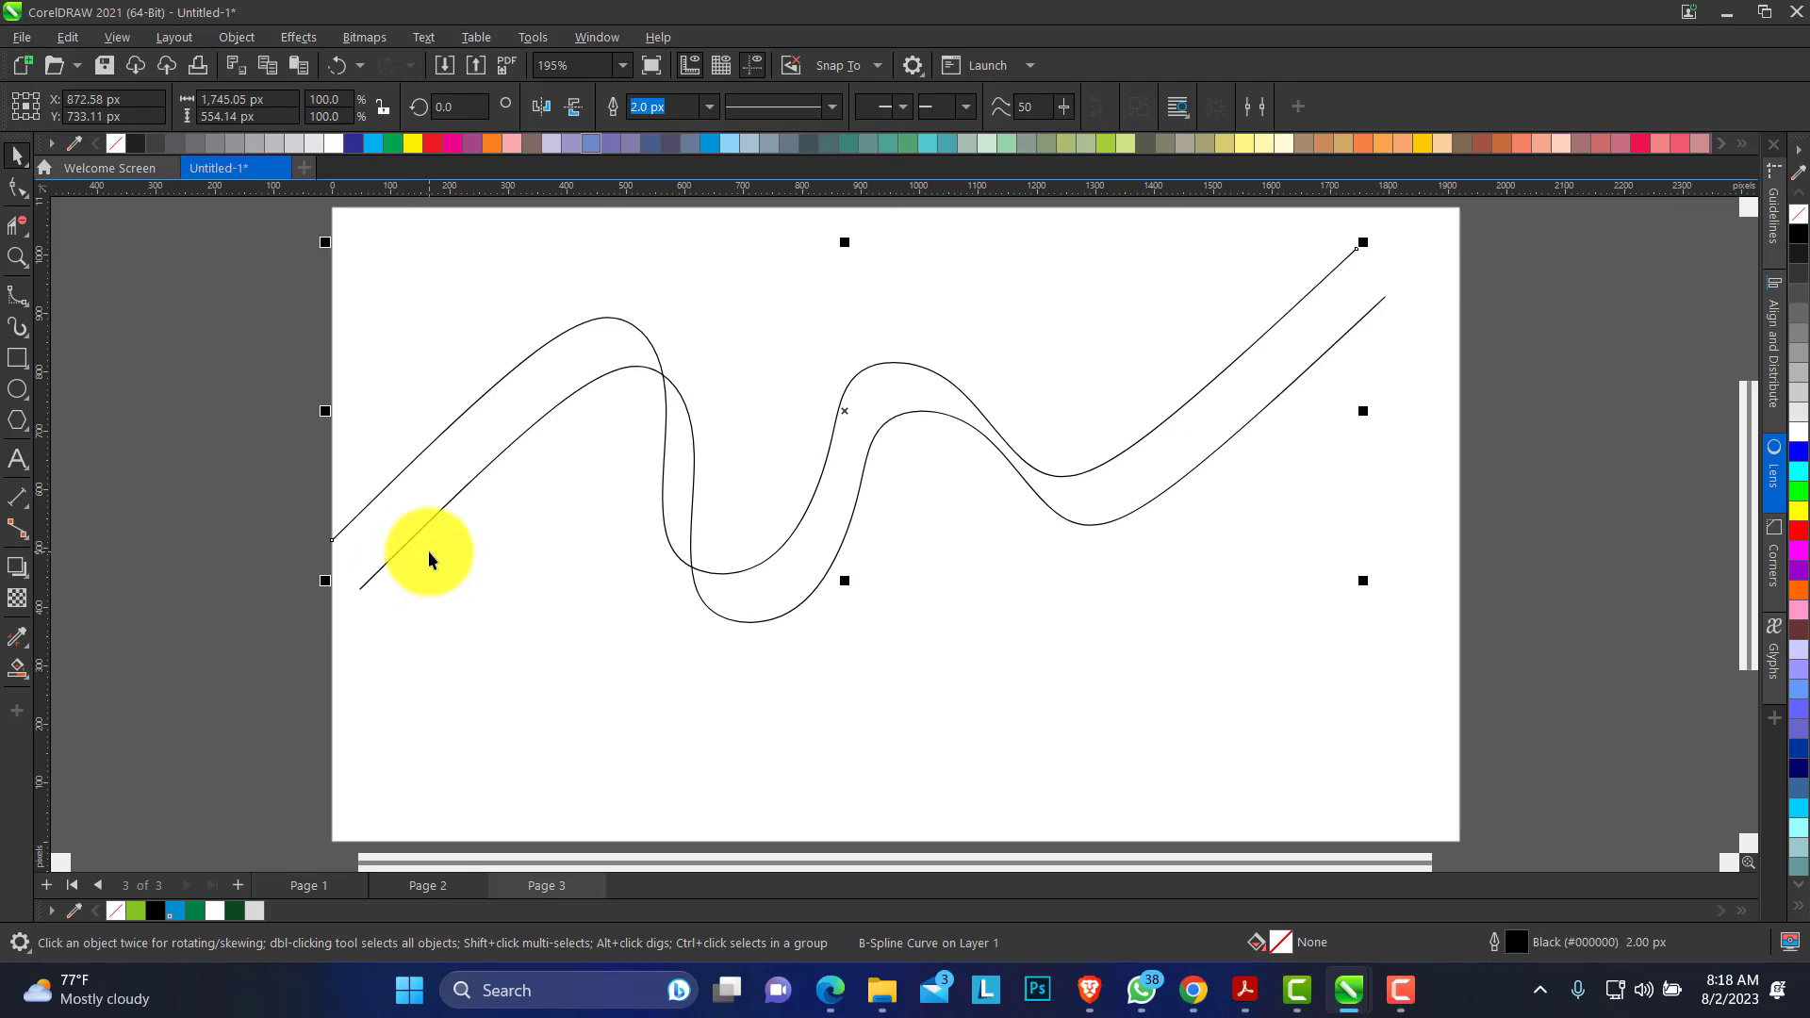
{"action": "key", "text": "ctrl+r"}
{"action": "key", "text": "ctrl+r"}
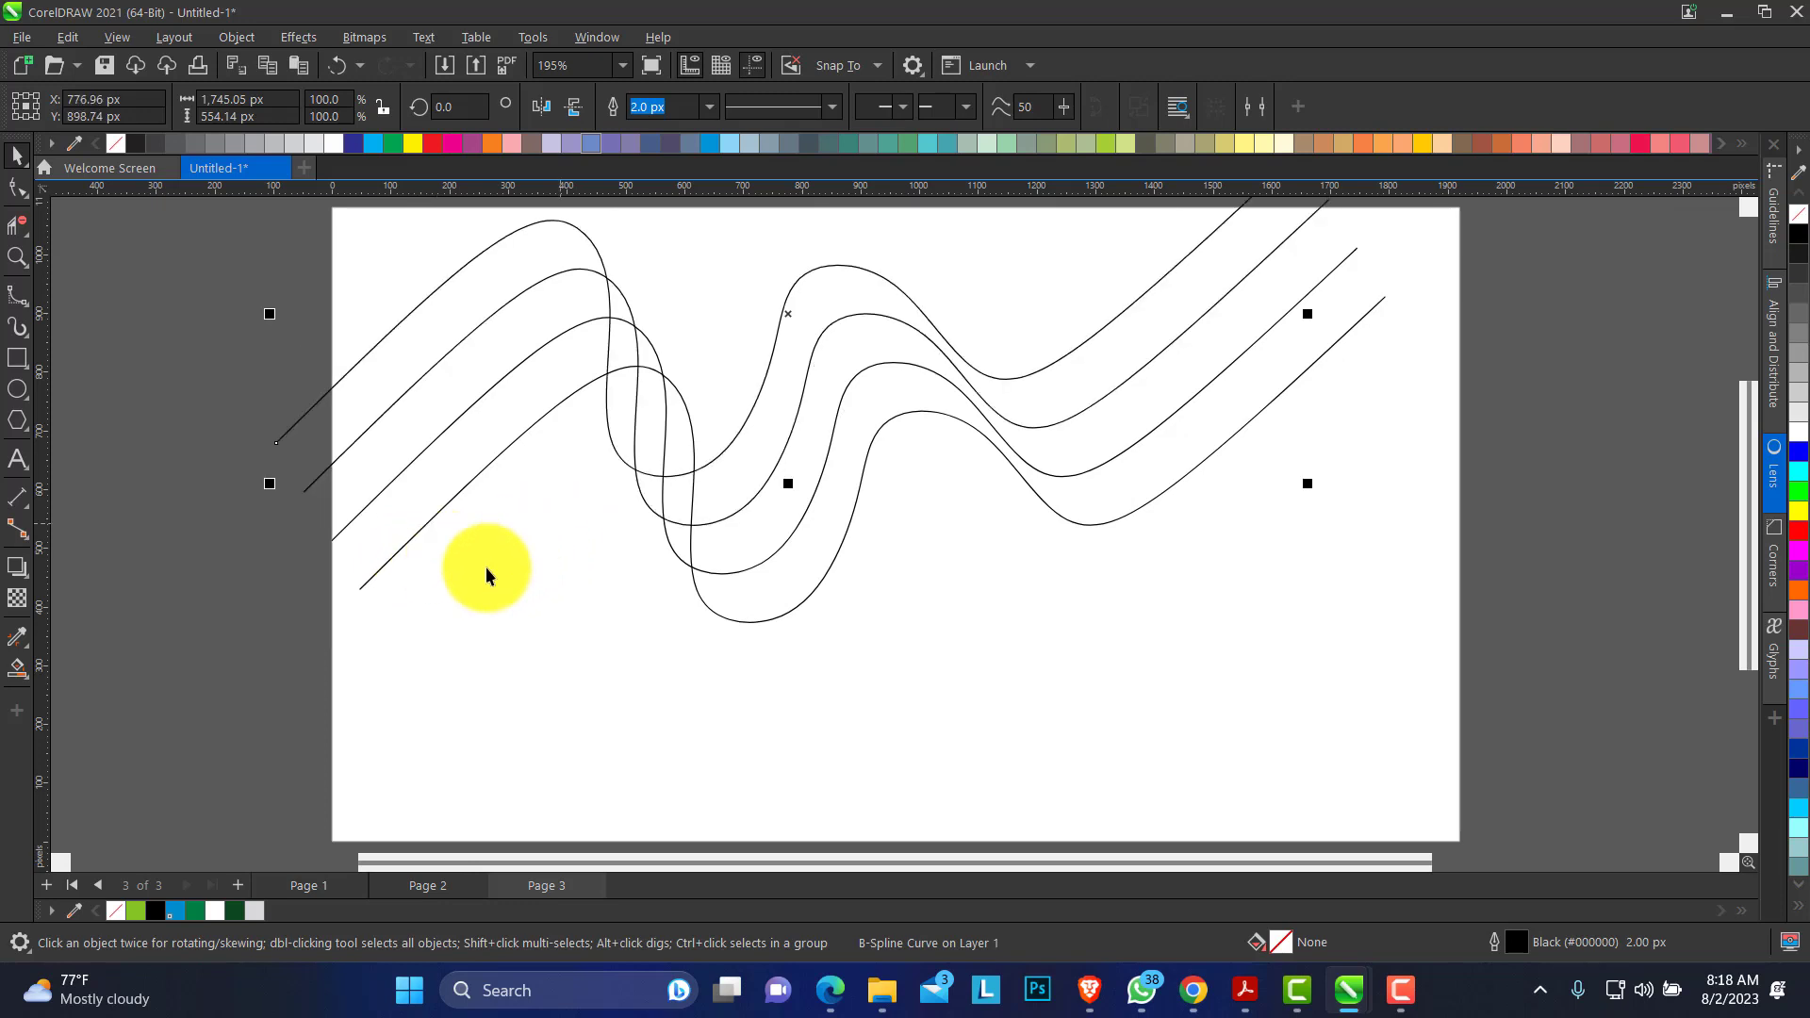
{"action": "left_click_drag", "start_coordinate": [286, 705], "coordinate": [1414, 251]}
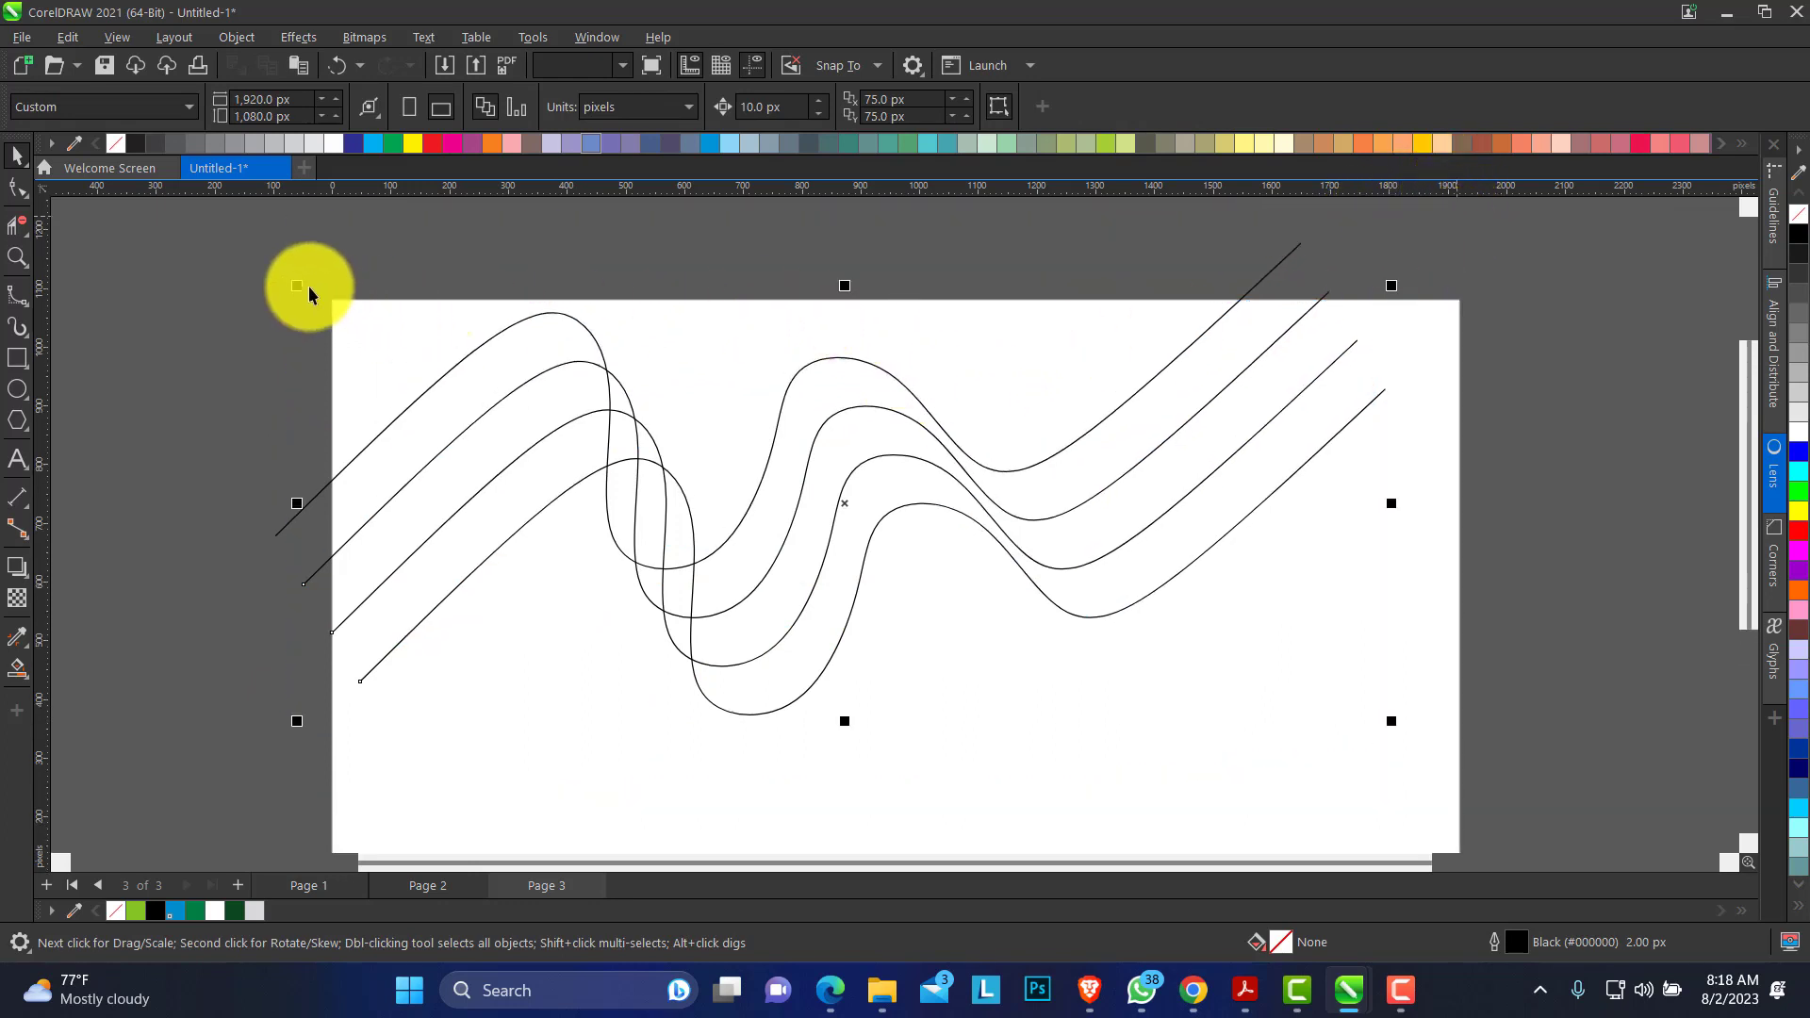
{"action": "left_click_drag", "start_coordinate": [297, 288], "coordinate": [526, 410]}
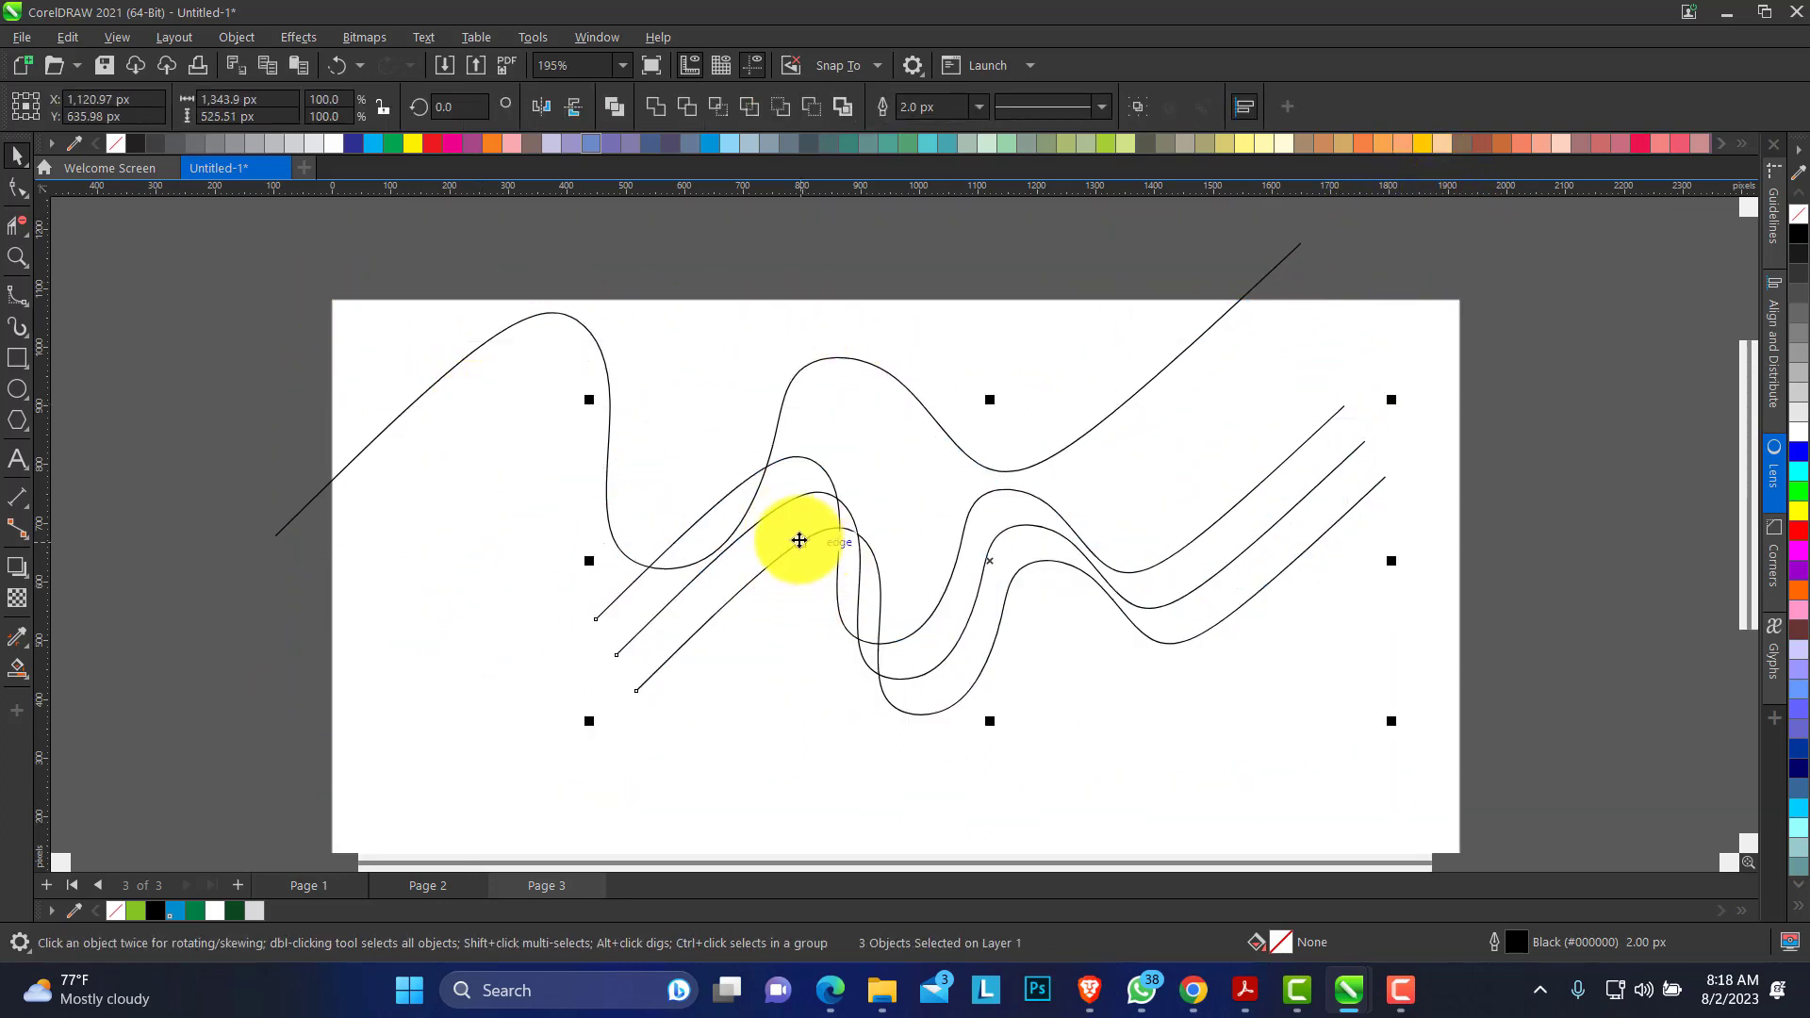
{"action": "key", "text": "ctrl+z"}
Resize all four curves together to about 1,671 px wide and 637 px tall, and position them near the page's centre.
{"action": "key", "text": "ctrl+shift+z"}
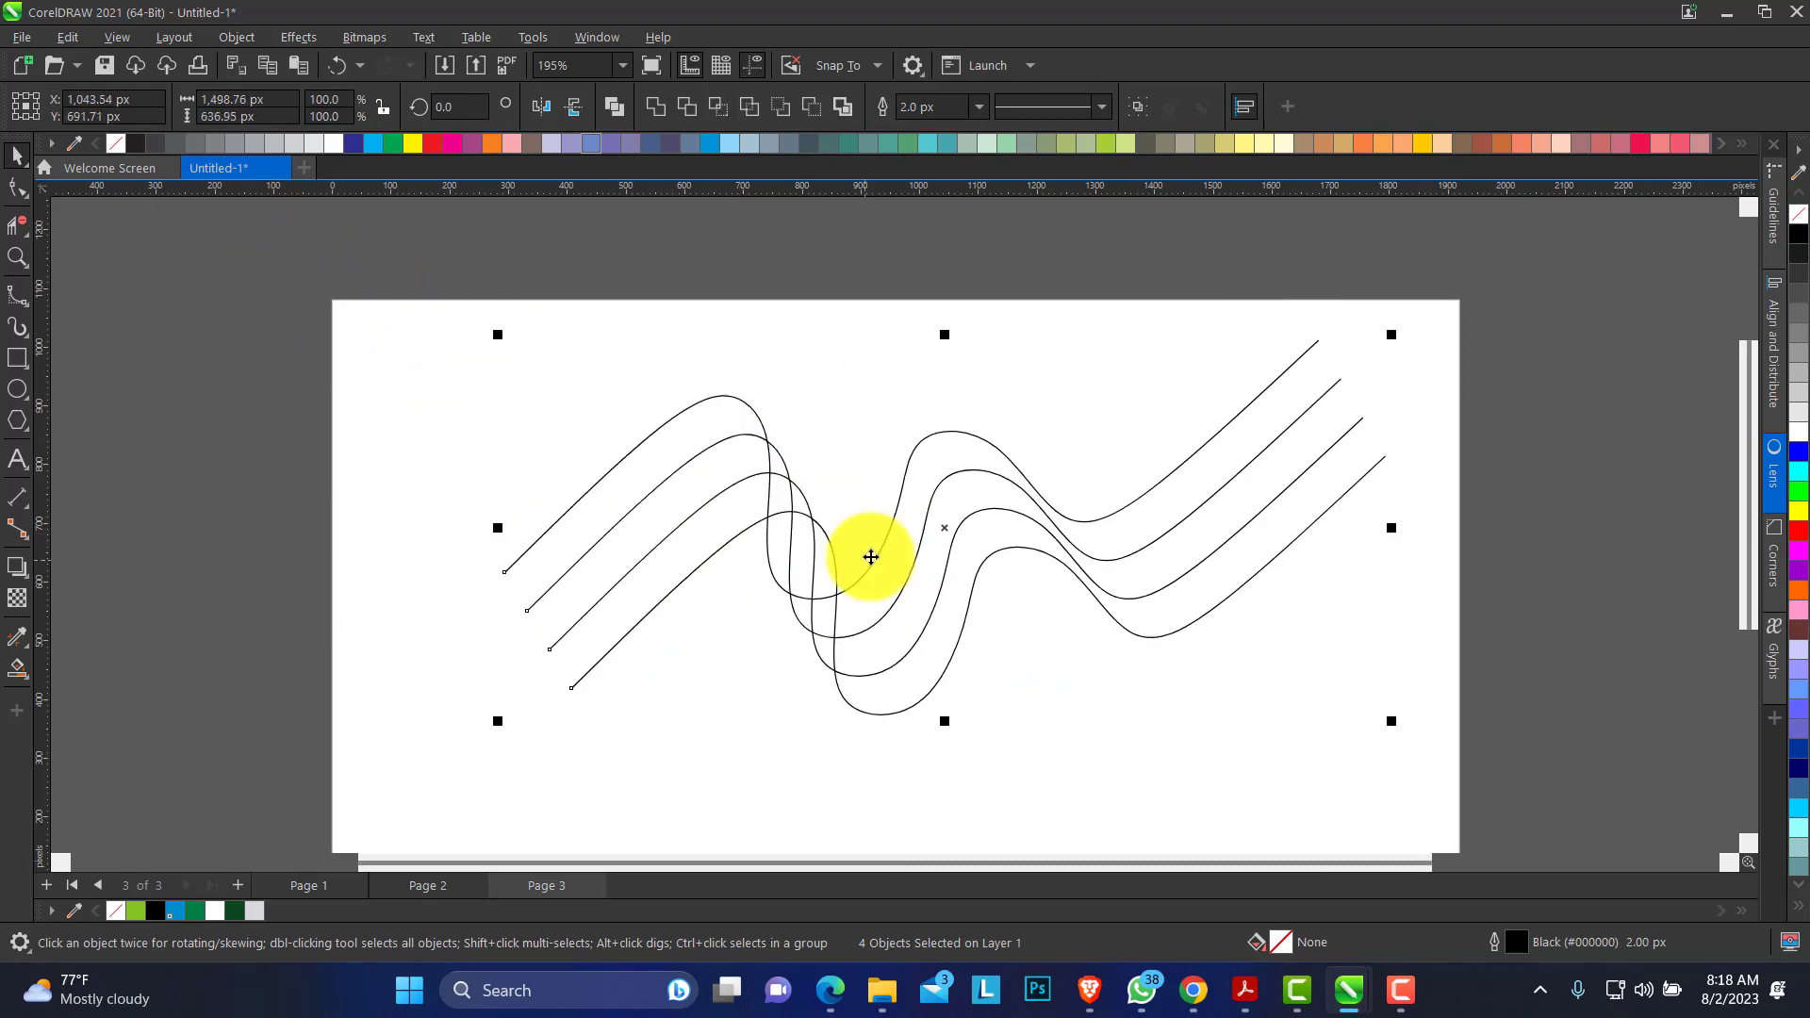
{"action": "left_click_drag", "start_coordinate": [904, 565], "coordinate": [862, 579]}
{"action": "left_click_drag", "start_coordinate": [1306, 578], "coordinate": [1355, 578]}
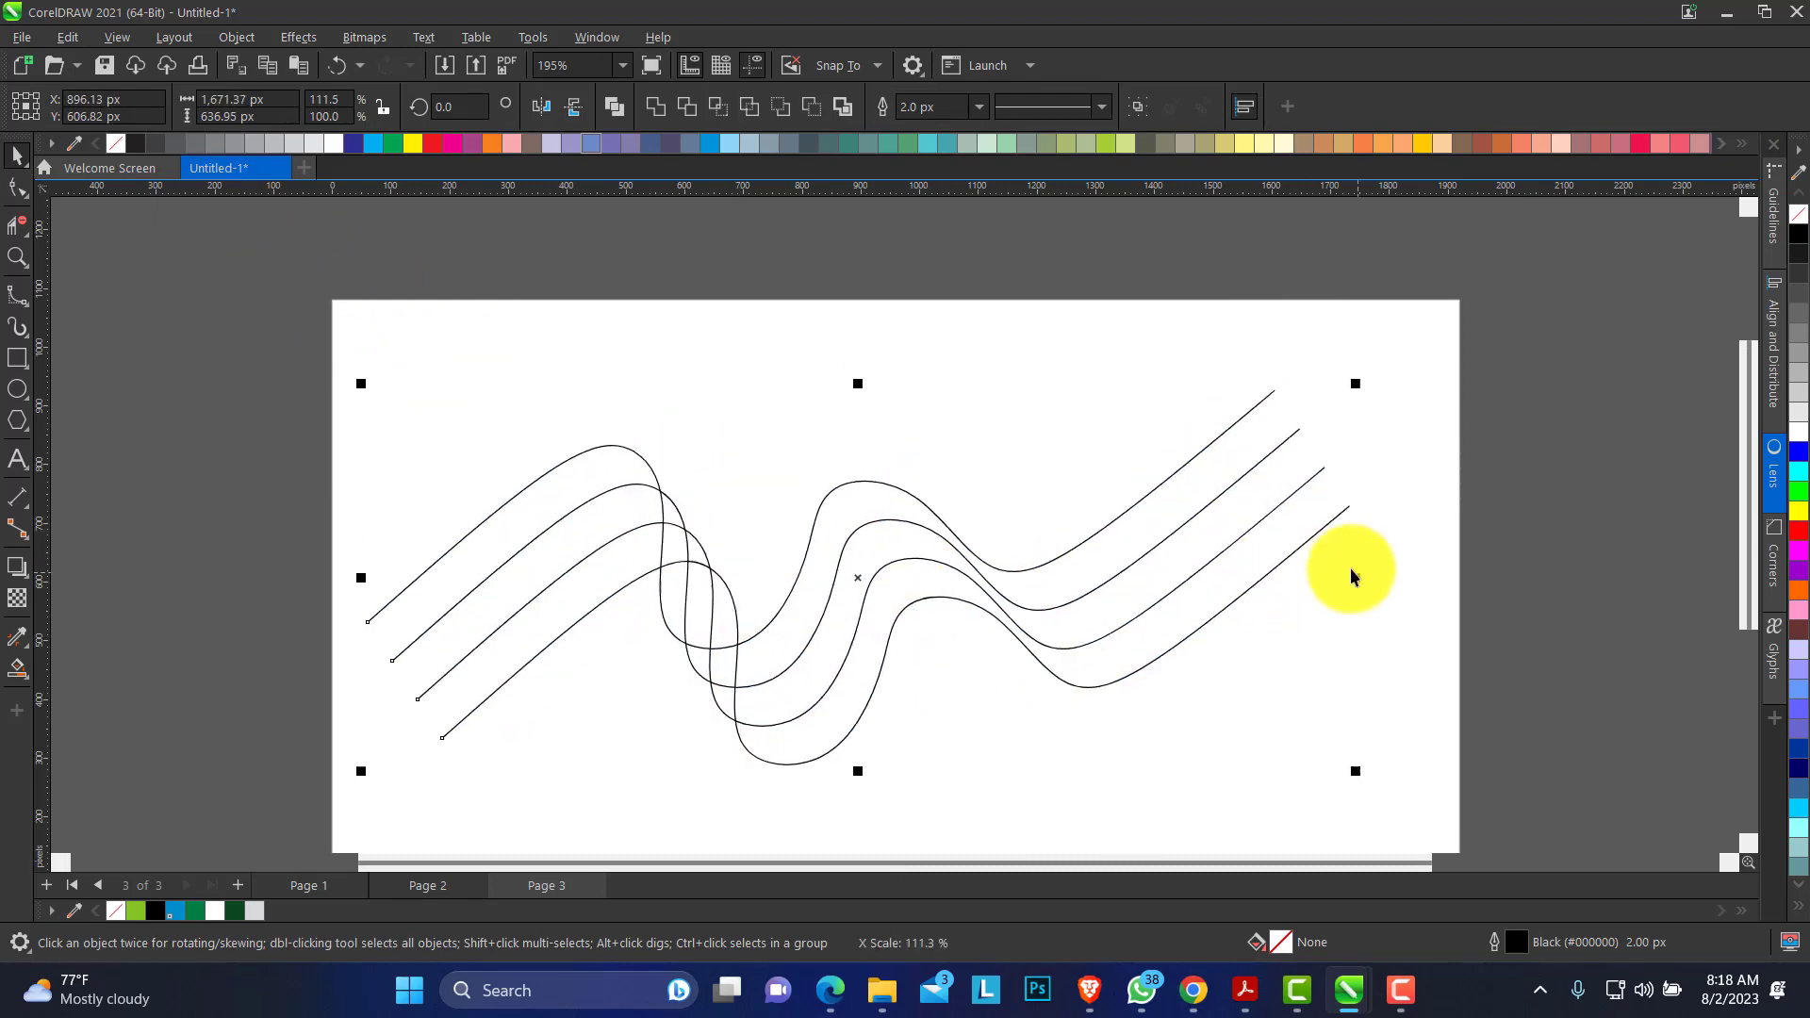
{"action": "left_click_drag", "start_coordinate": [860, 581], "coordinate": [887, 565]}
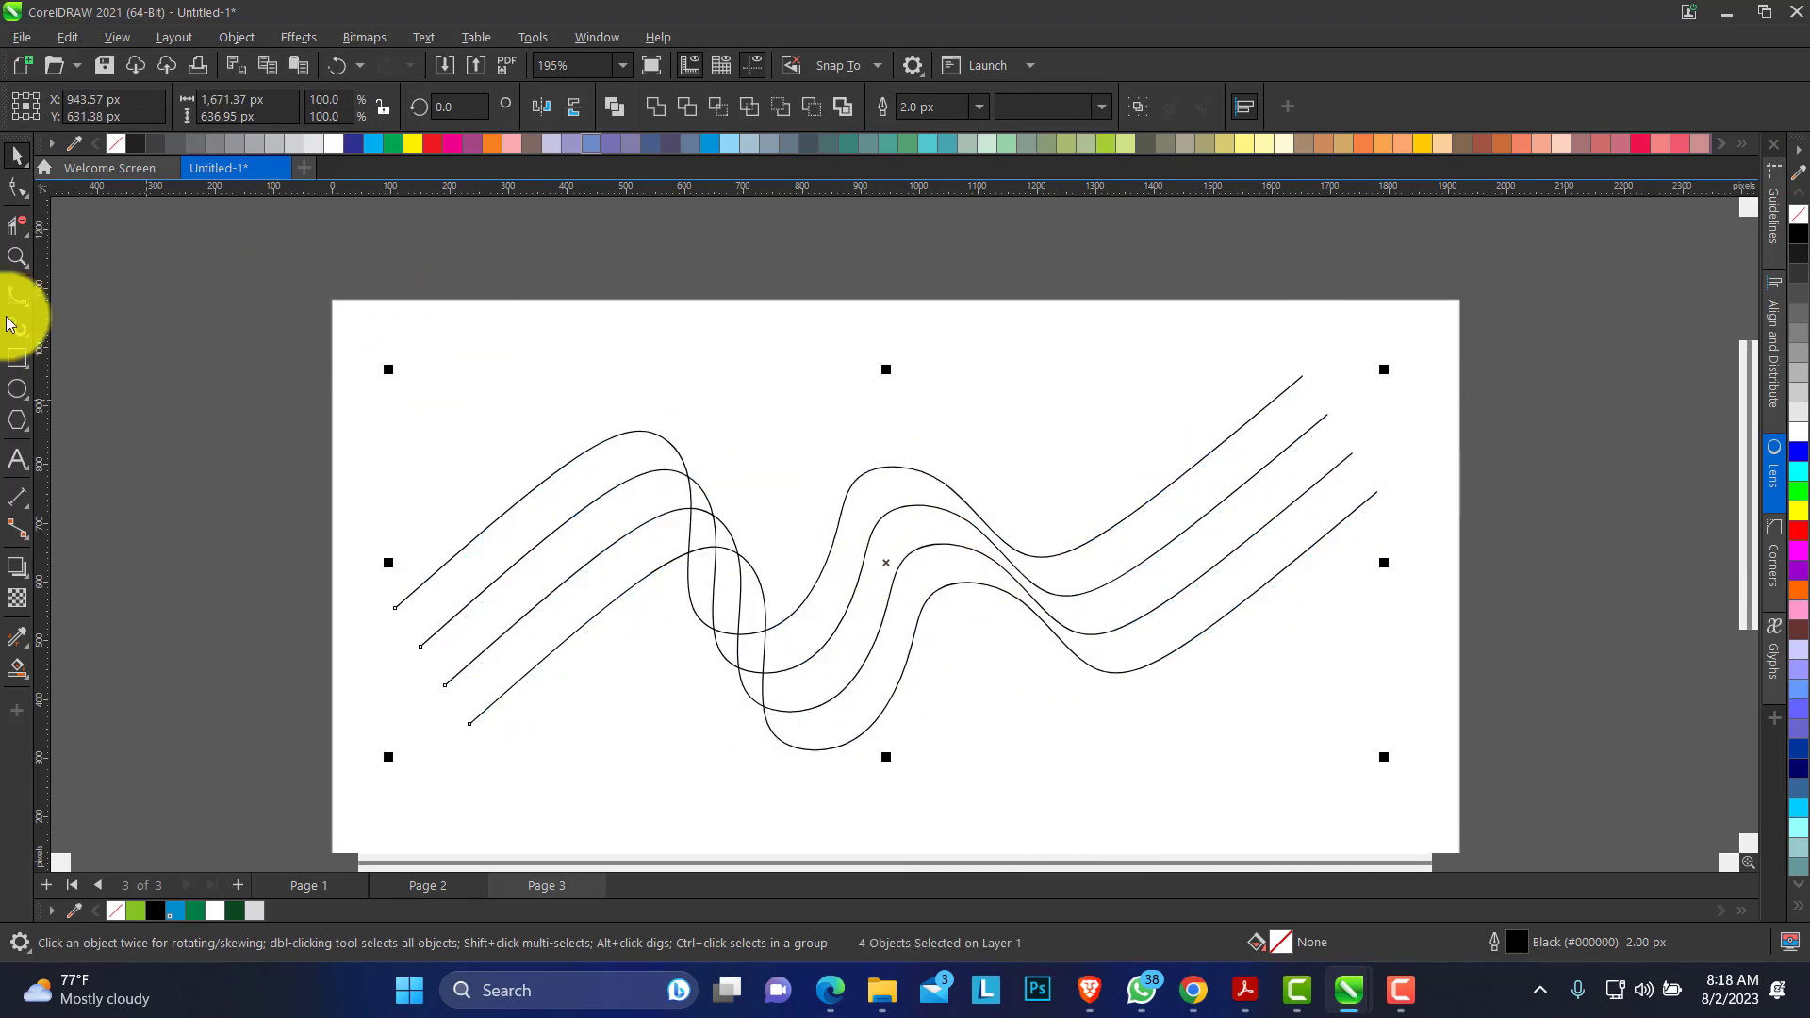
Draw a vertical straight line about 449 px long with the Freehand tool and place it across the left ends of the four curves.
{"action": "left_click", "coordinate": [17, 258]}
{"action": "scroll", "coordinate": [840, 425], "scroll_direction": "down", "scroll_amount": 1}
{"action": "left_click_drag", "start_coordinate": [448, 317], "coordinate": [1332, 715]}
{"action": "left_click", "coordinate": [18, 186]}
{"action": "left_click", "coordinate": [17, 156]}
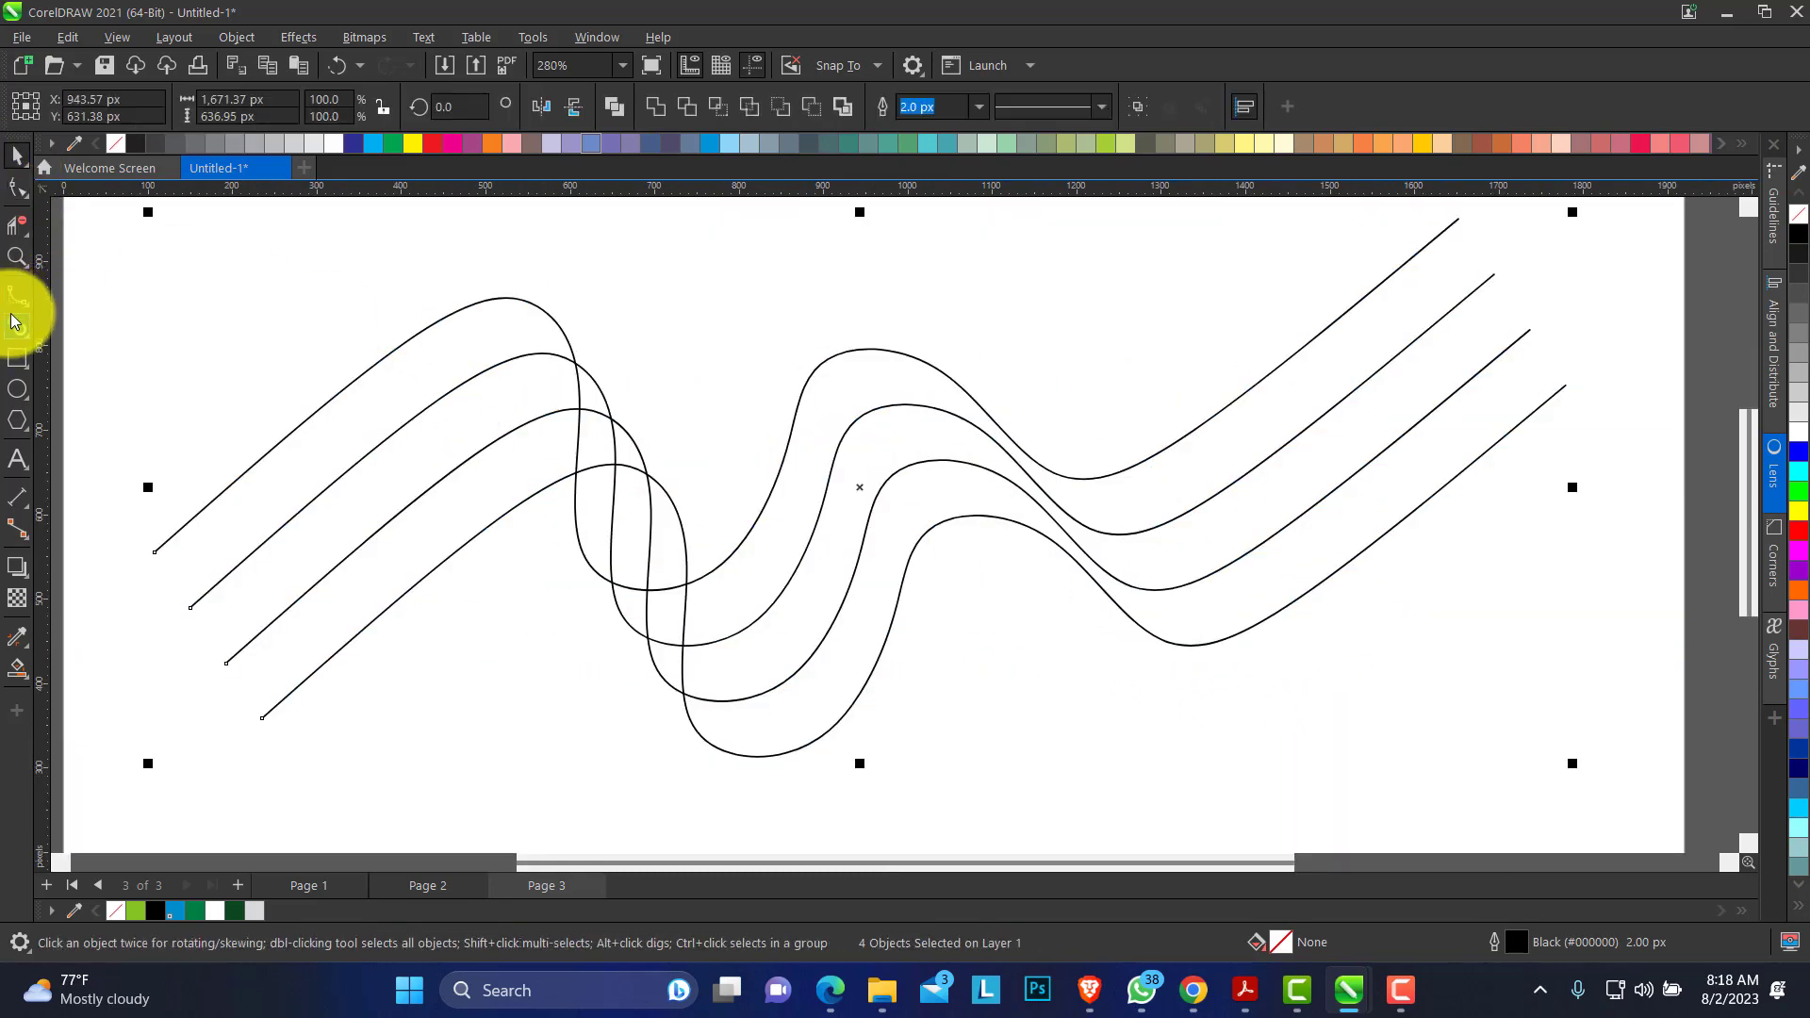
{"action": "left_click", "coordinate": [25, 304]}
{"action": "left_click", "coordinate": [75, 303]}
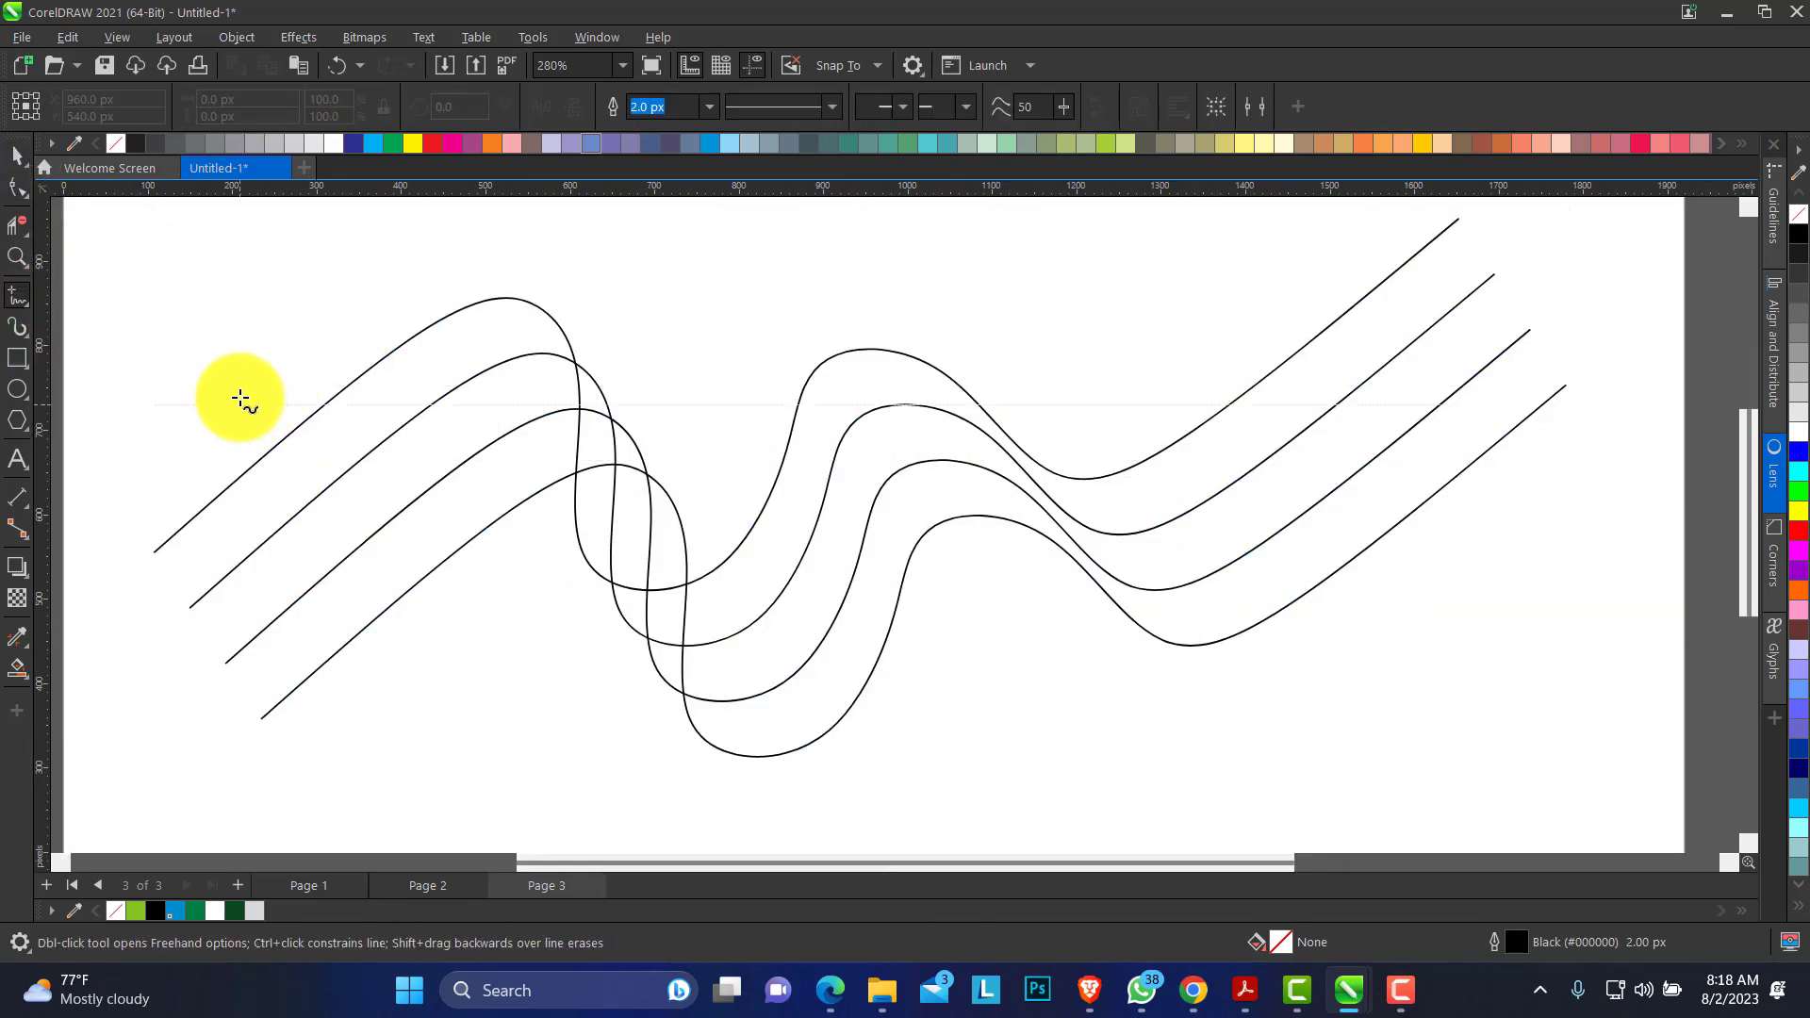
{"action": "left_click", "coordinate": [240, 398]}
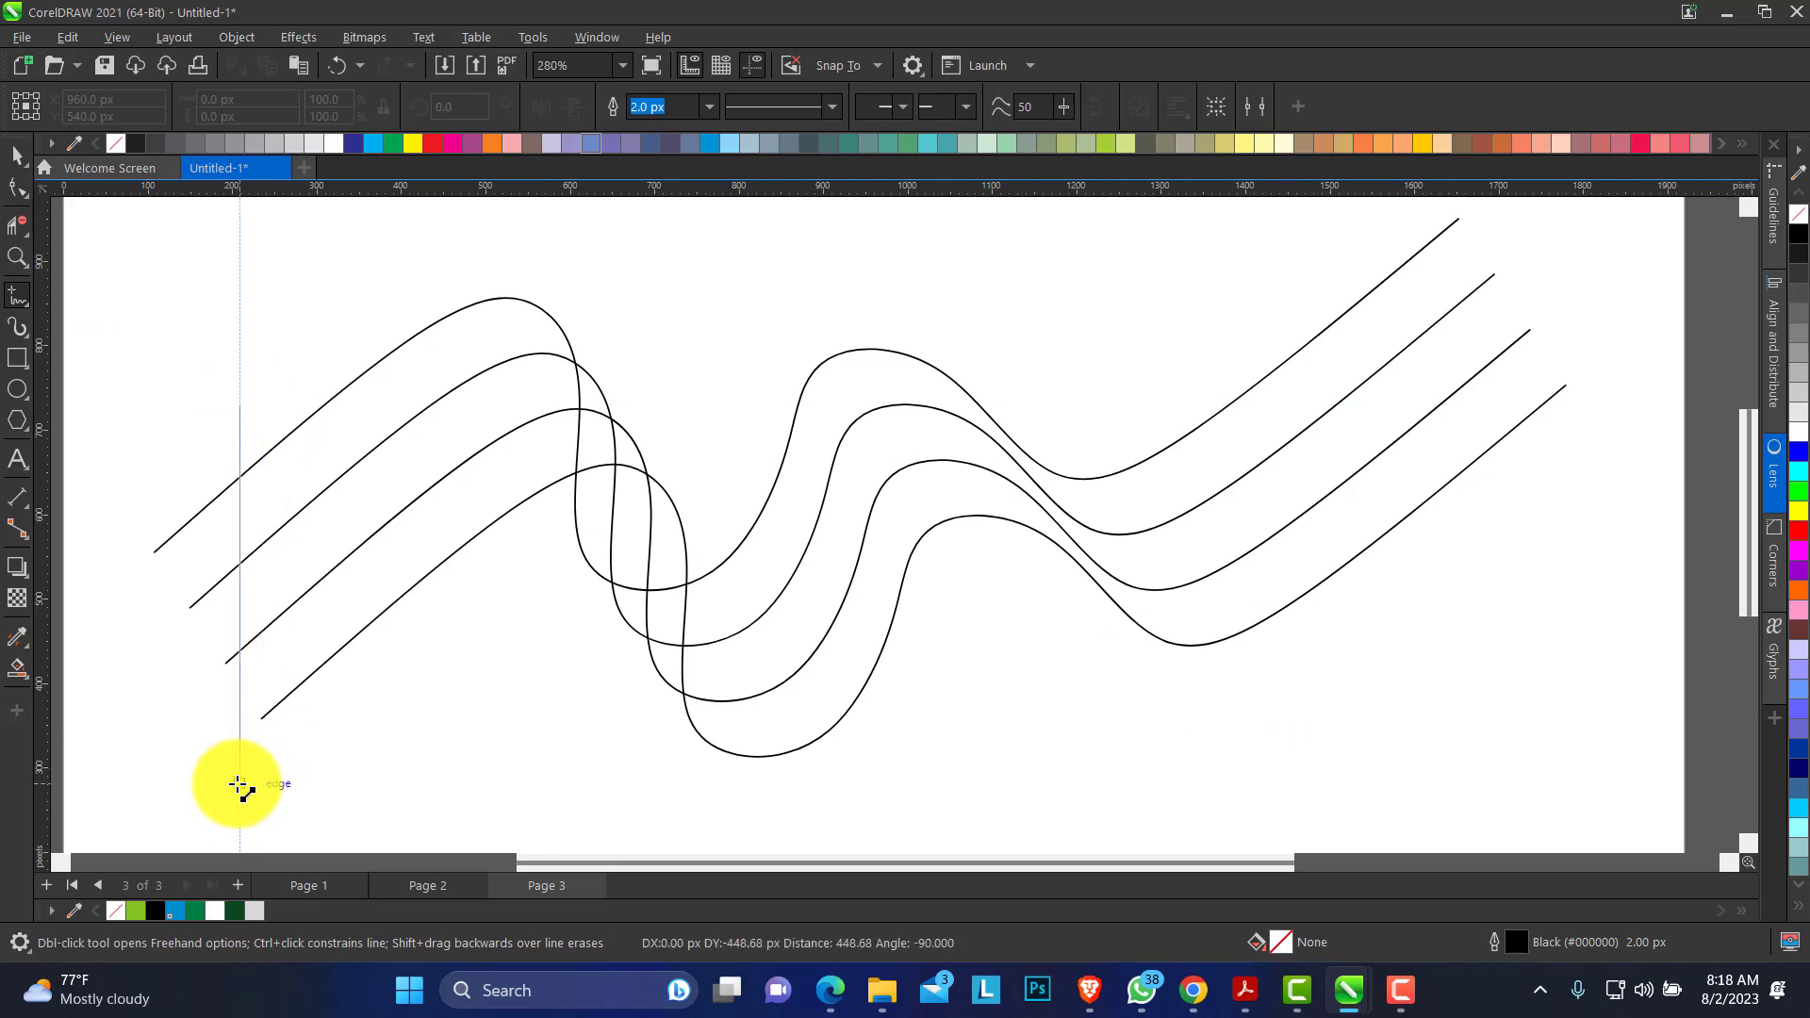
{"action": "left_click", "coordinate": [239, 788]}
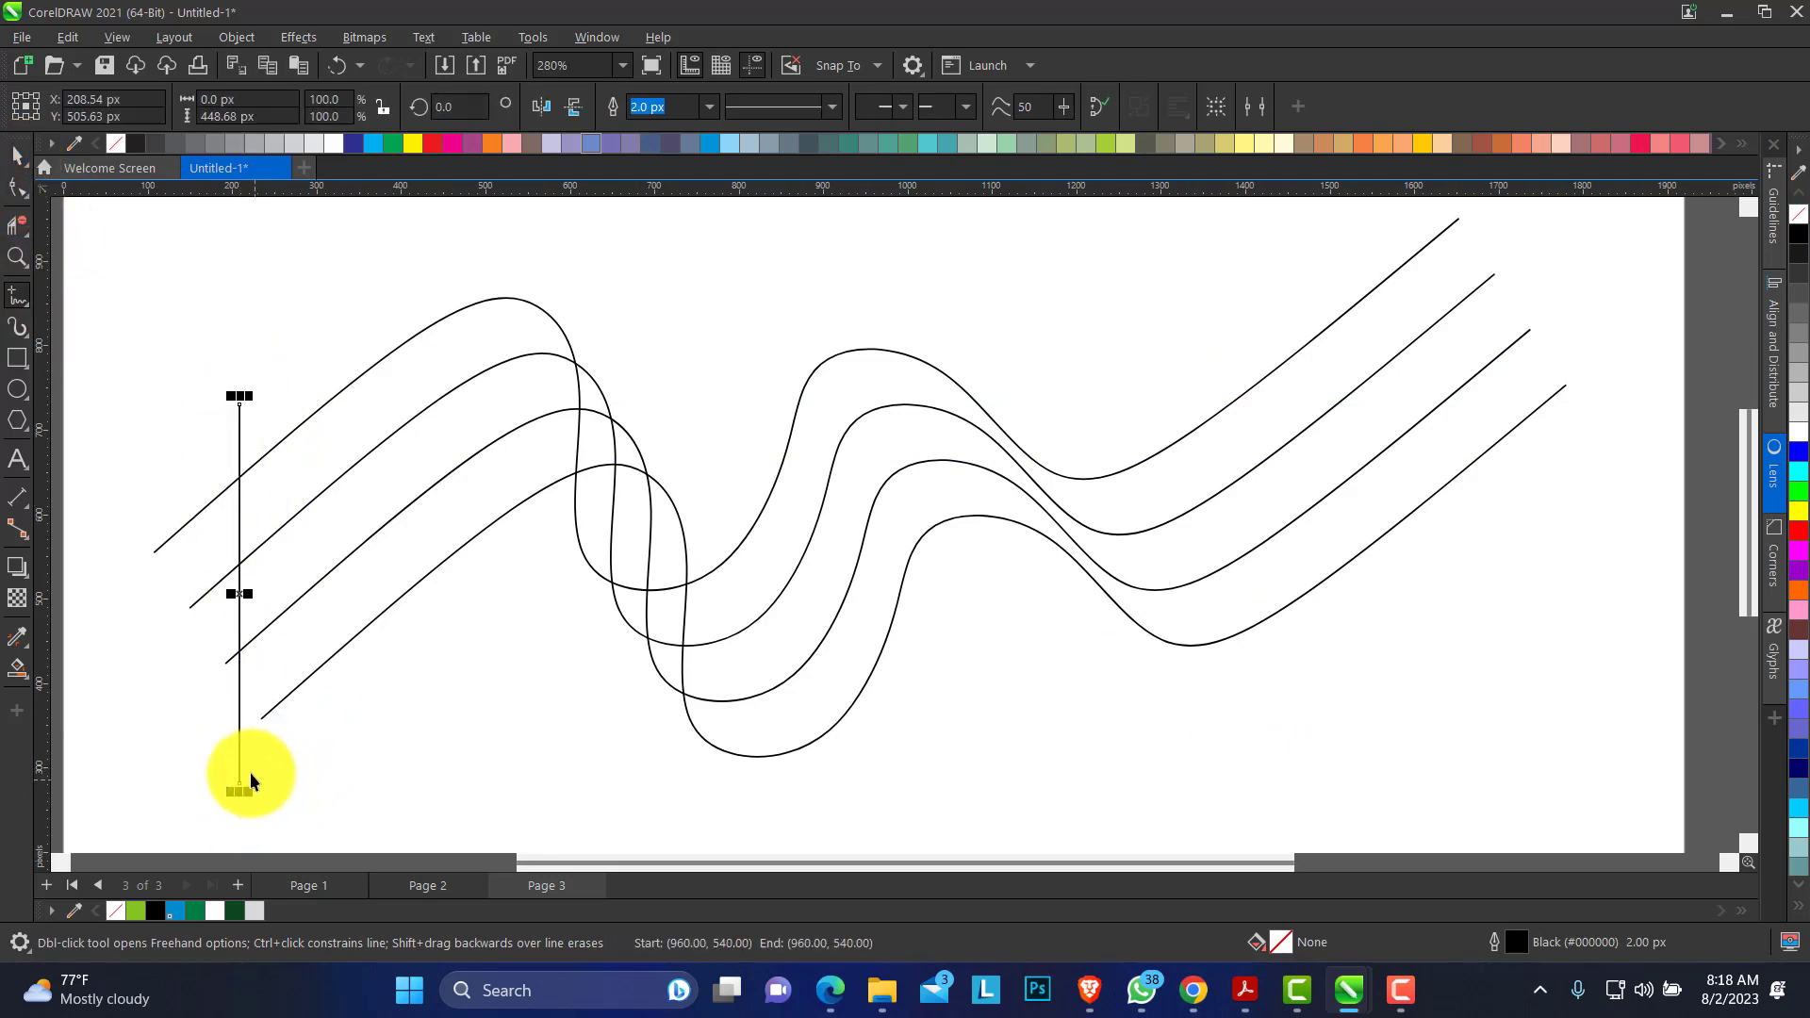
{"action": "key", "text": "space"}
{"action": "left_click_drag", "start_coordinate": [242, 716], "coordinate": [262, 723]}
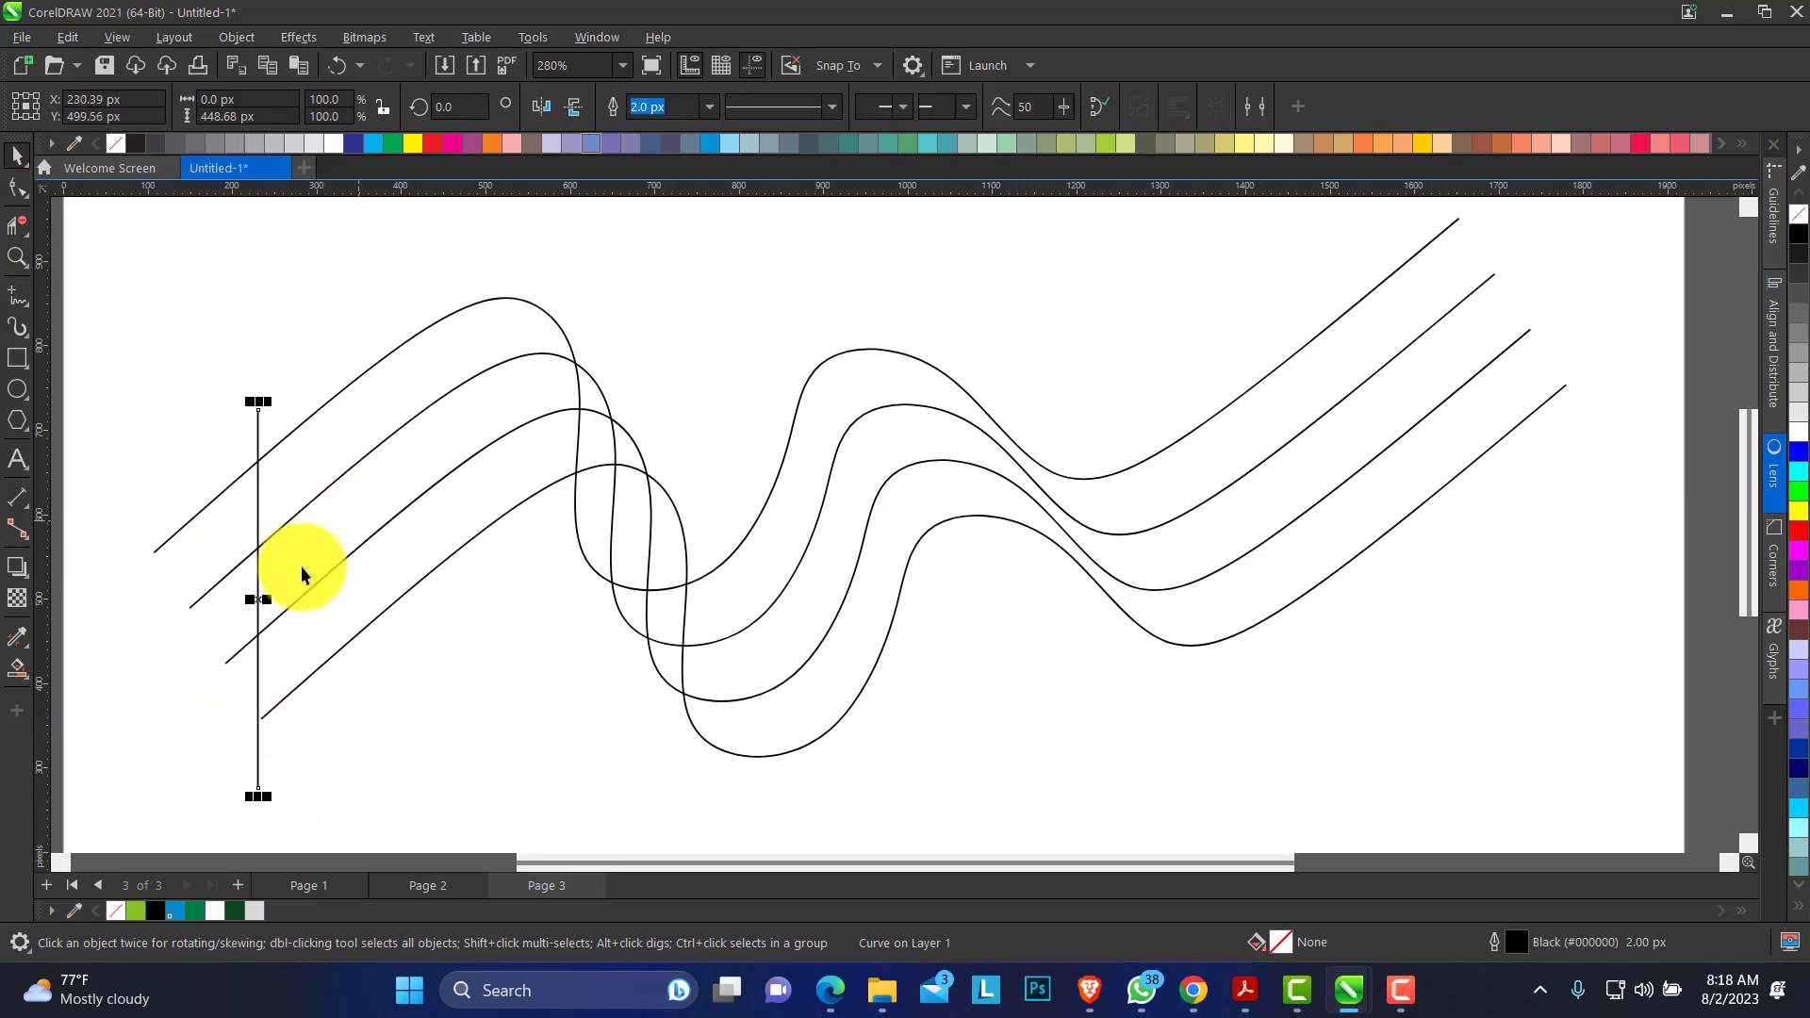
Copy the vertical line across the right ends of the curves, and draw a slanted straight line down the outer side of the first bend.
{"action": "left_click_drag", "start_coordinate": [254, 598], "coordinate": [1459, 363]}
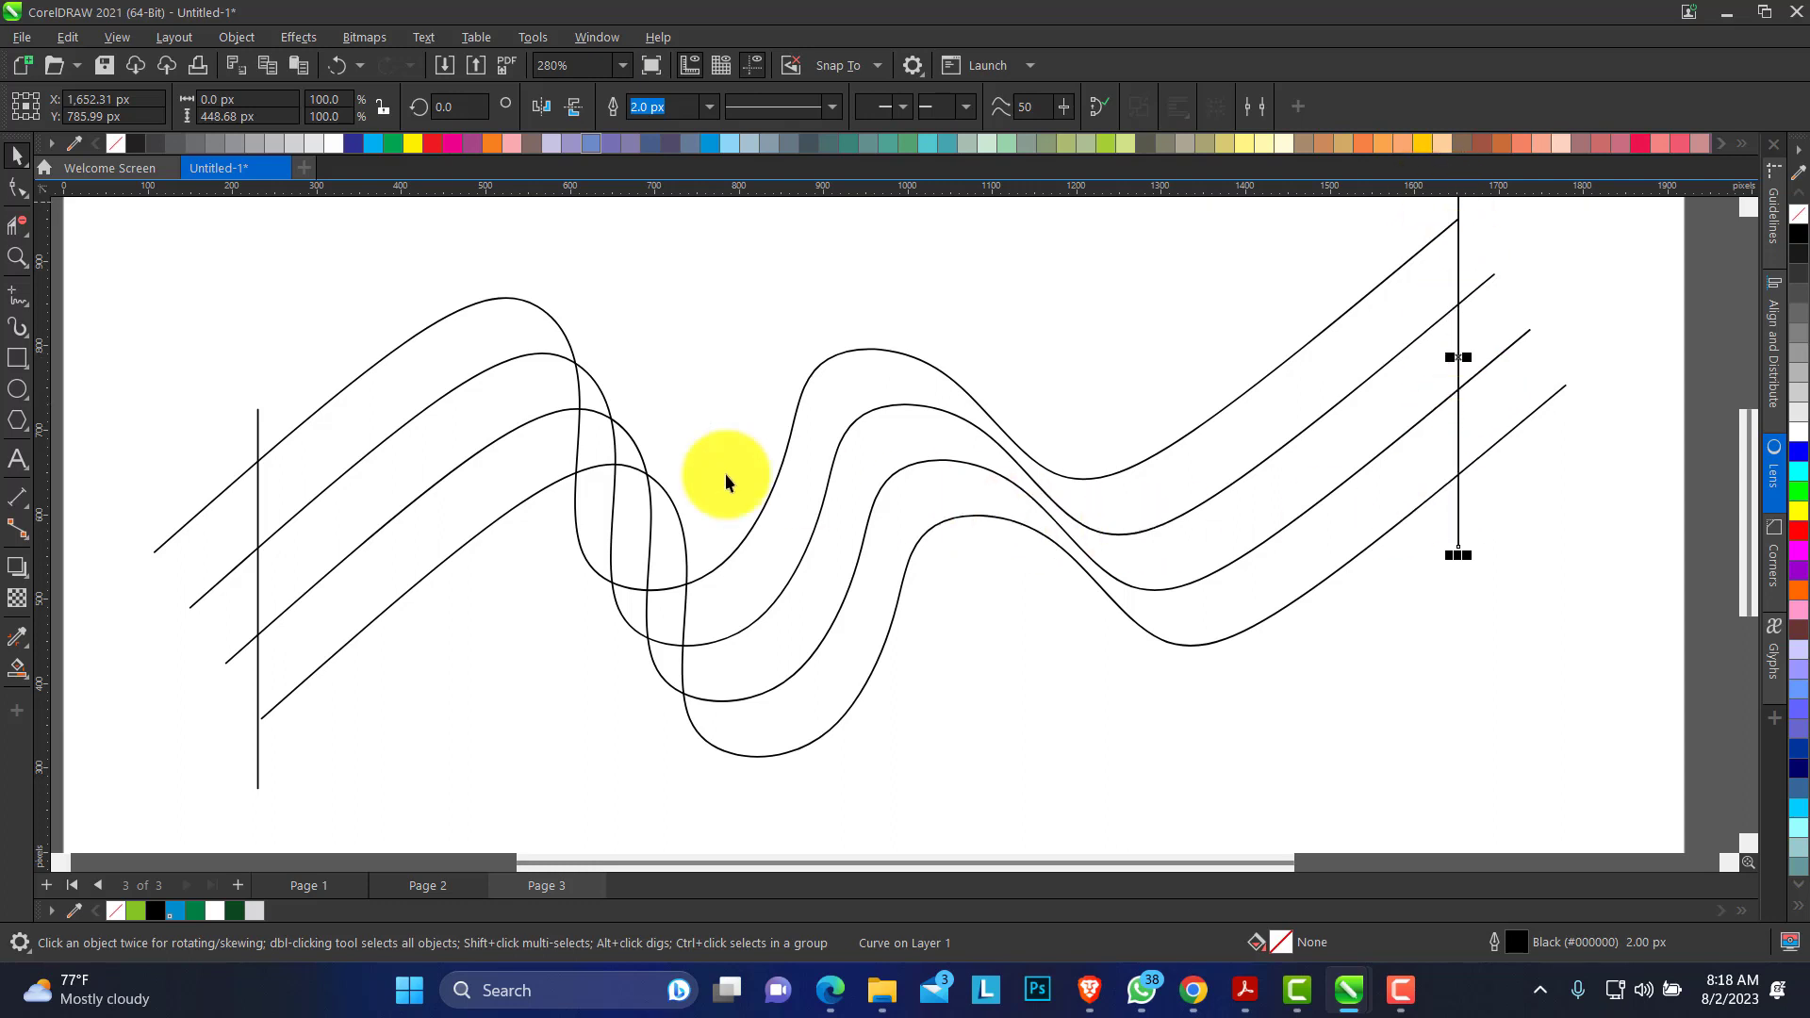
{"action": "left_click", "coordinate": [18, 296]}
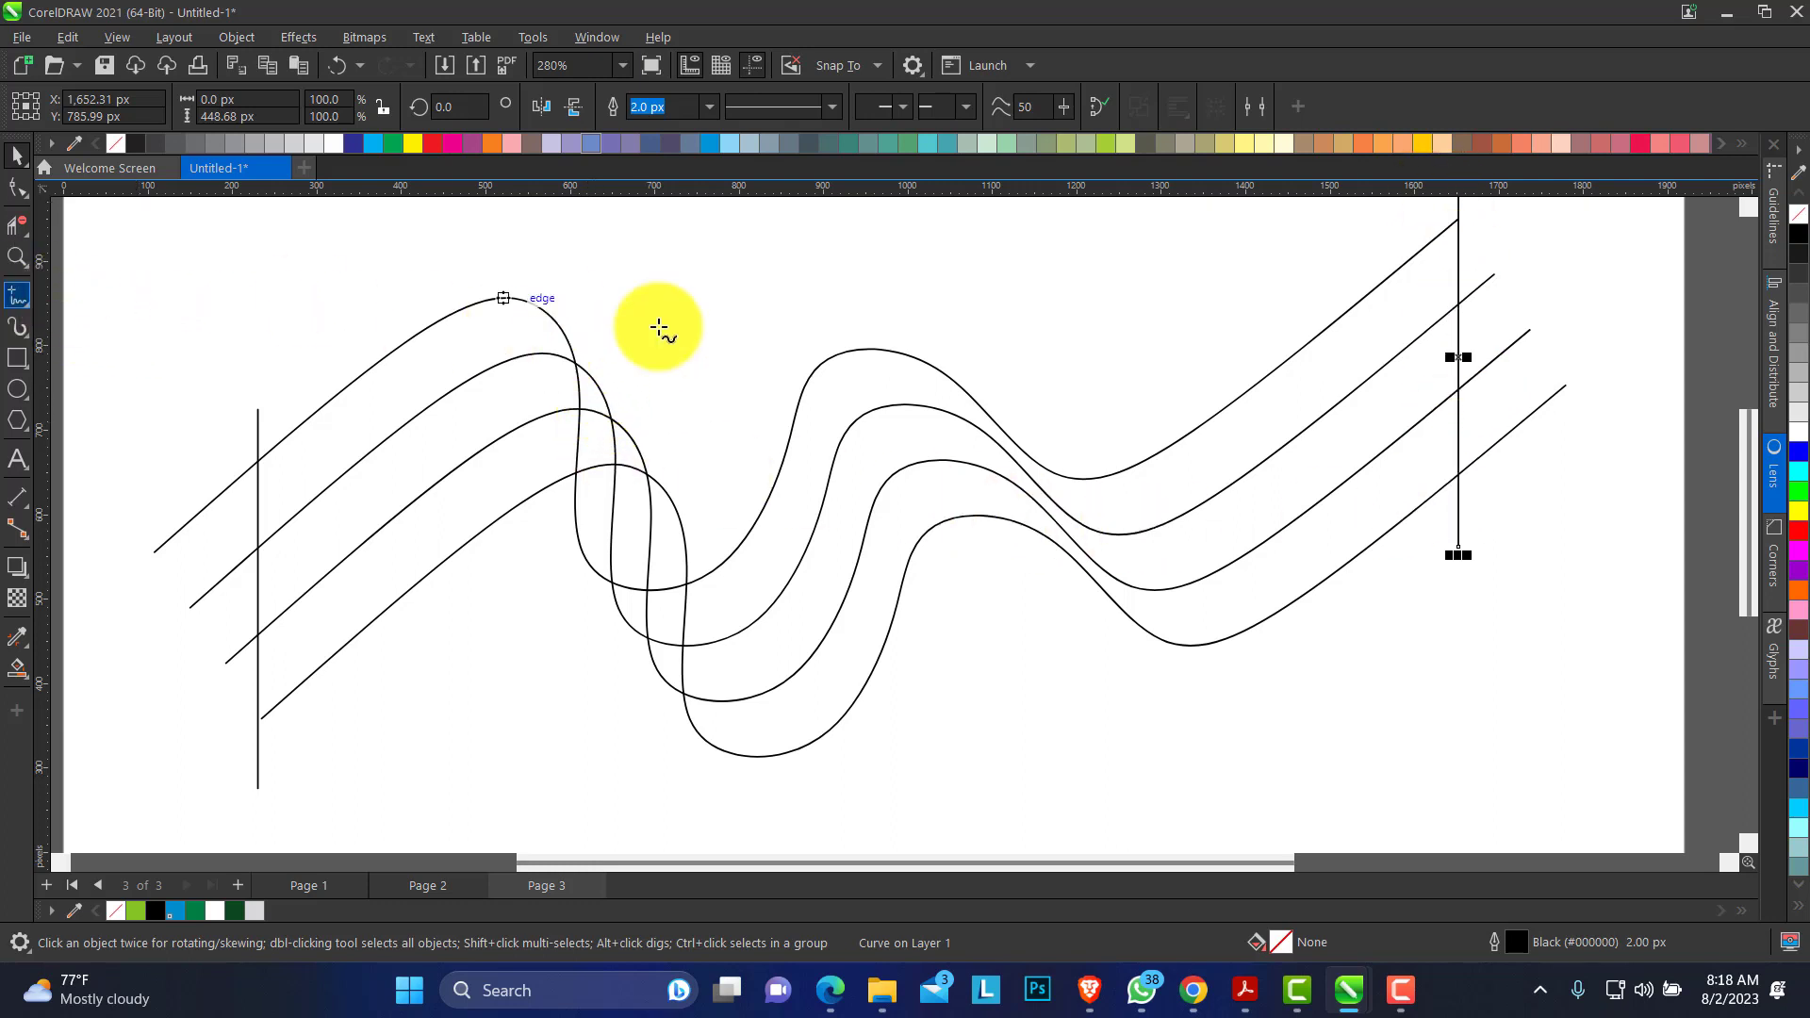
{"action": "left_click", "coordinate": [547, 310]}
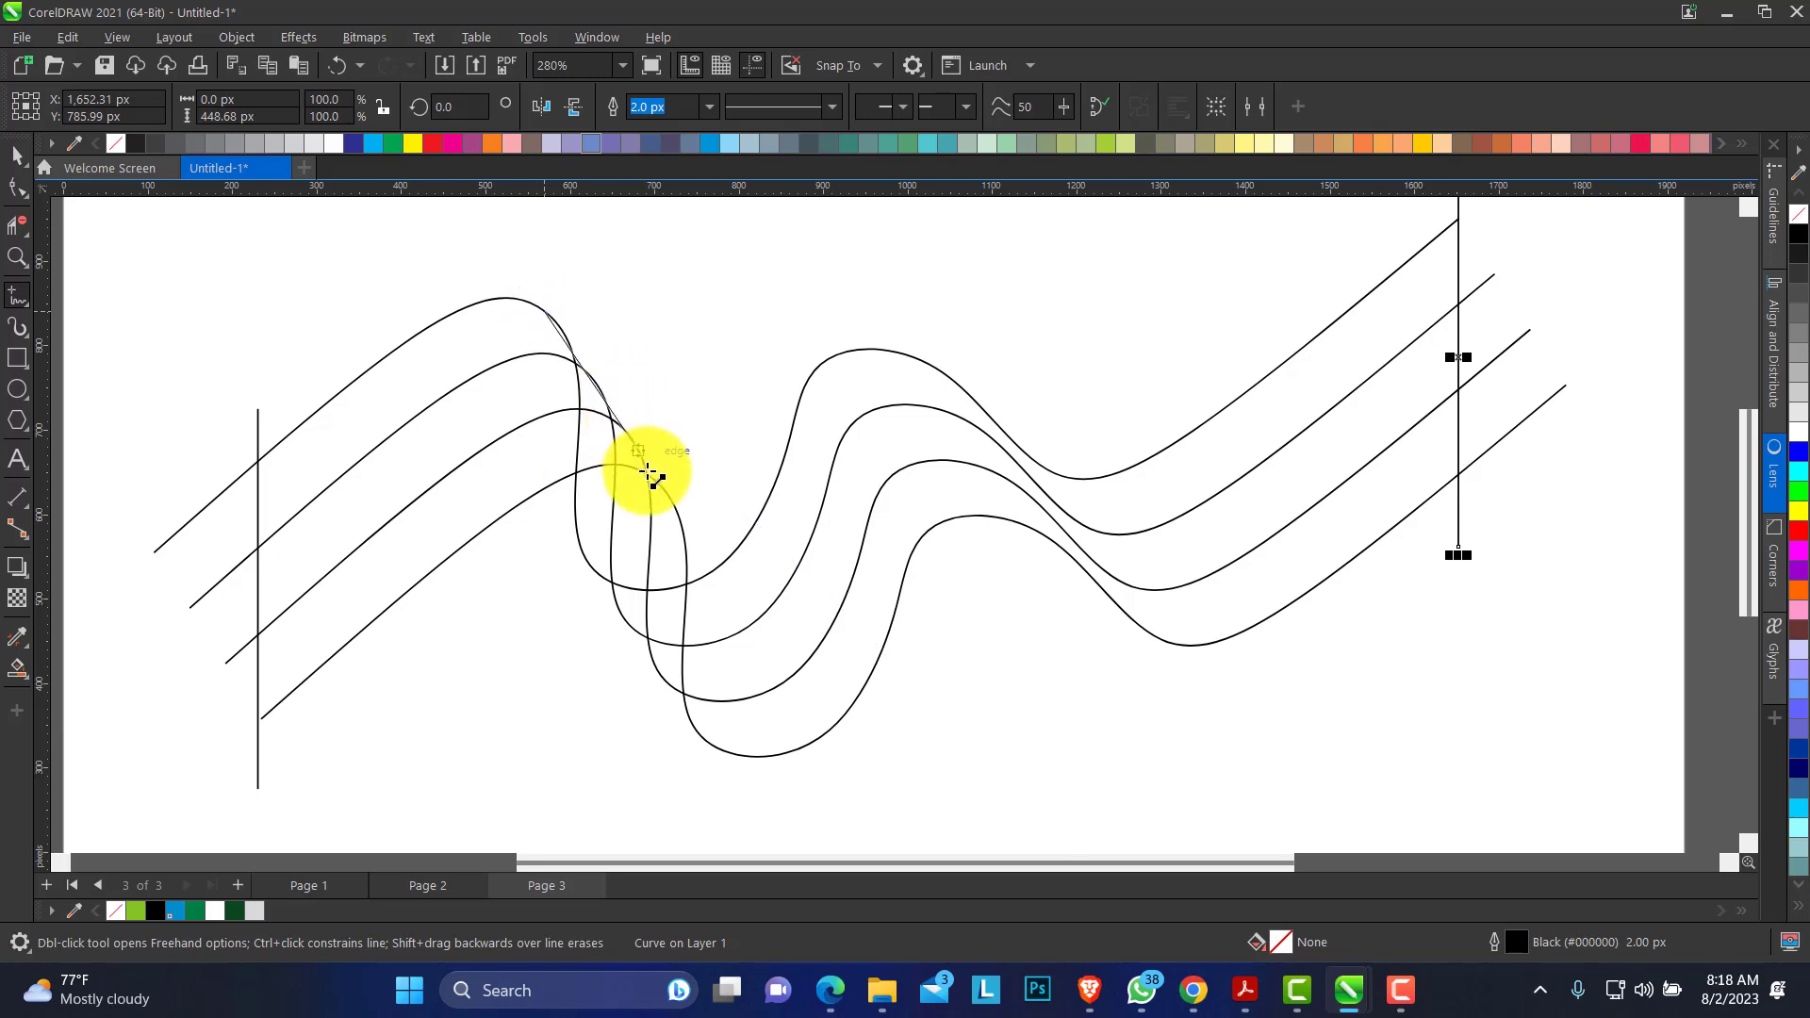
{"action": "left_click", "coordinate": [682, 516]}
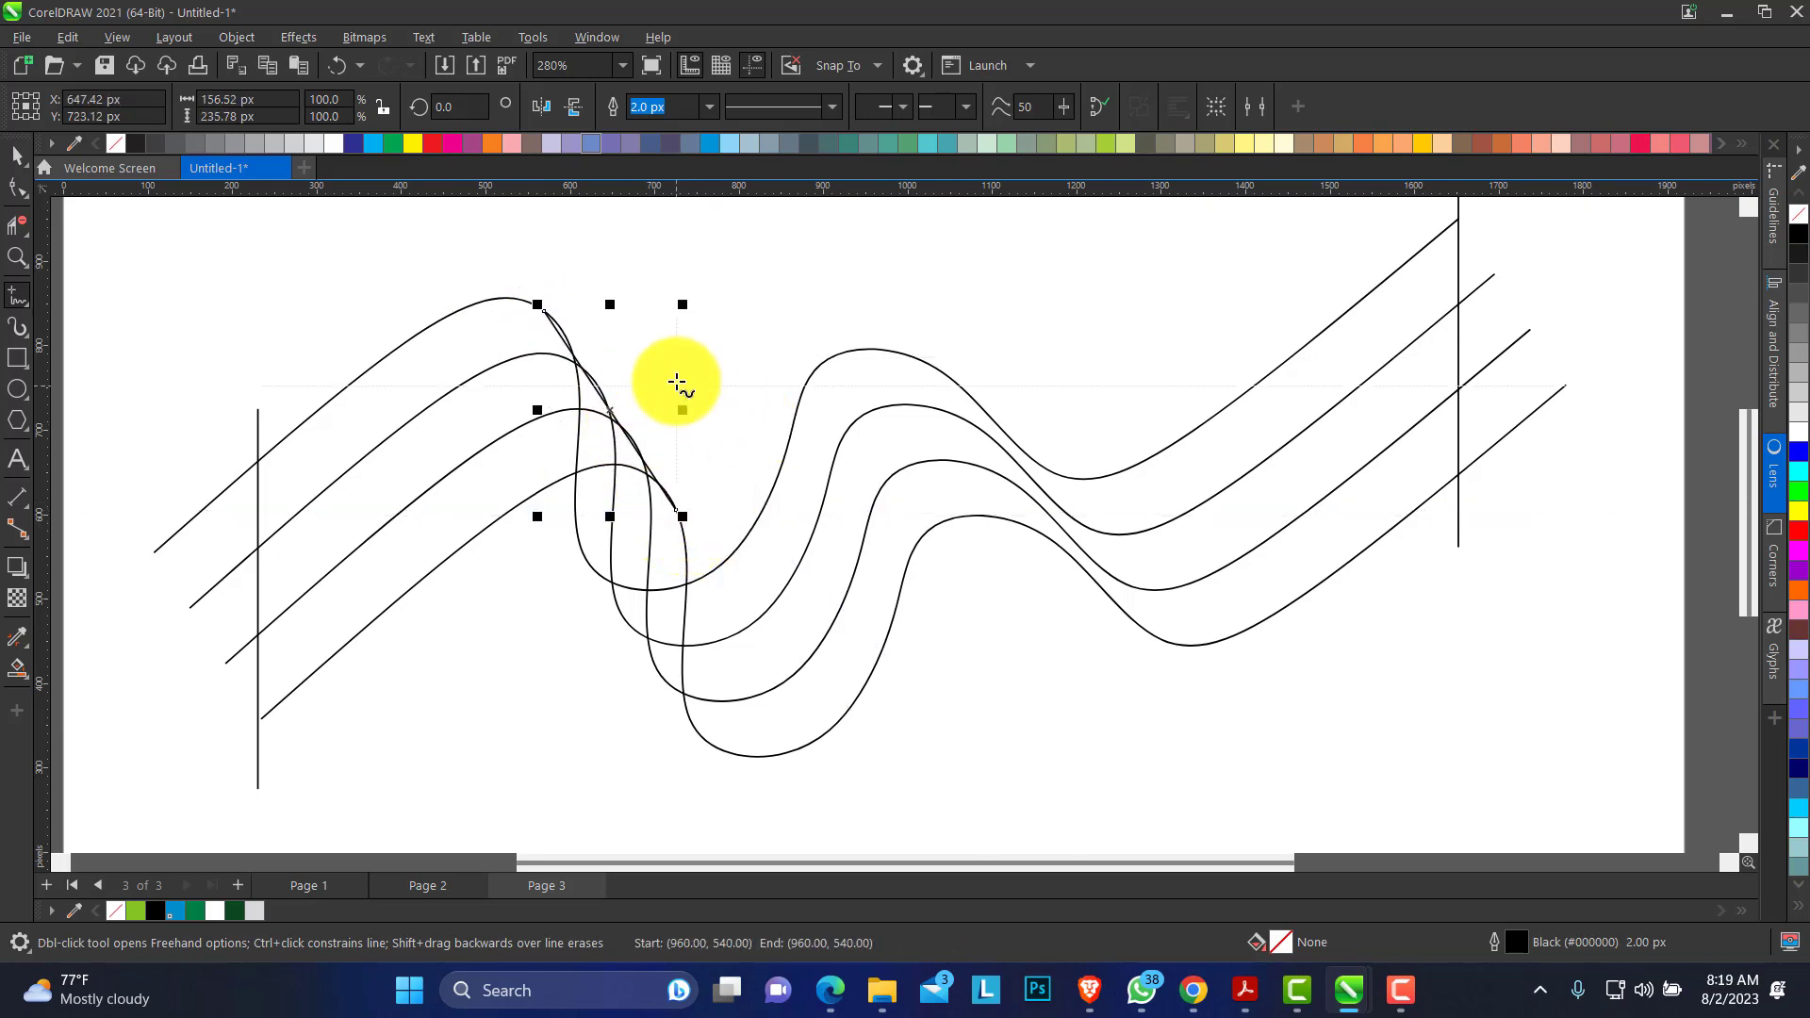
Enlarge the slanted line to about 233 by 351 px and align it with the outer edges of the four curves at the first bend.
{"action": "left_click", "coordinate": [17, 257]}
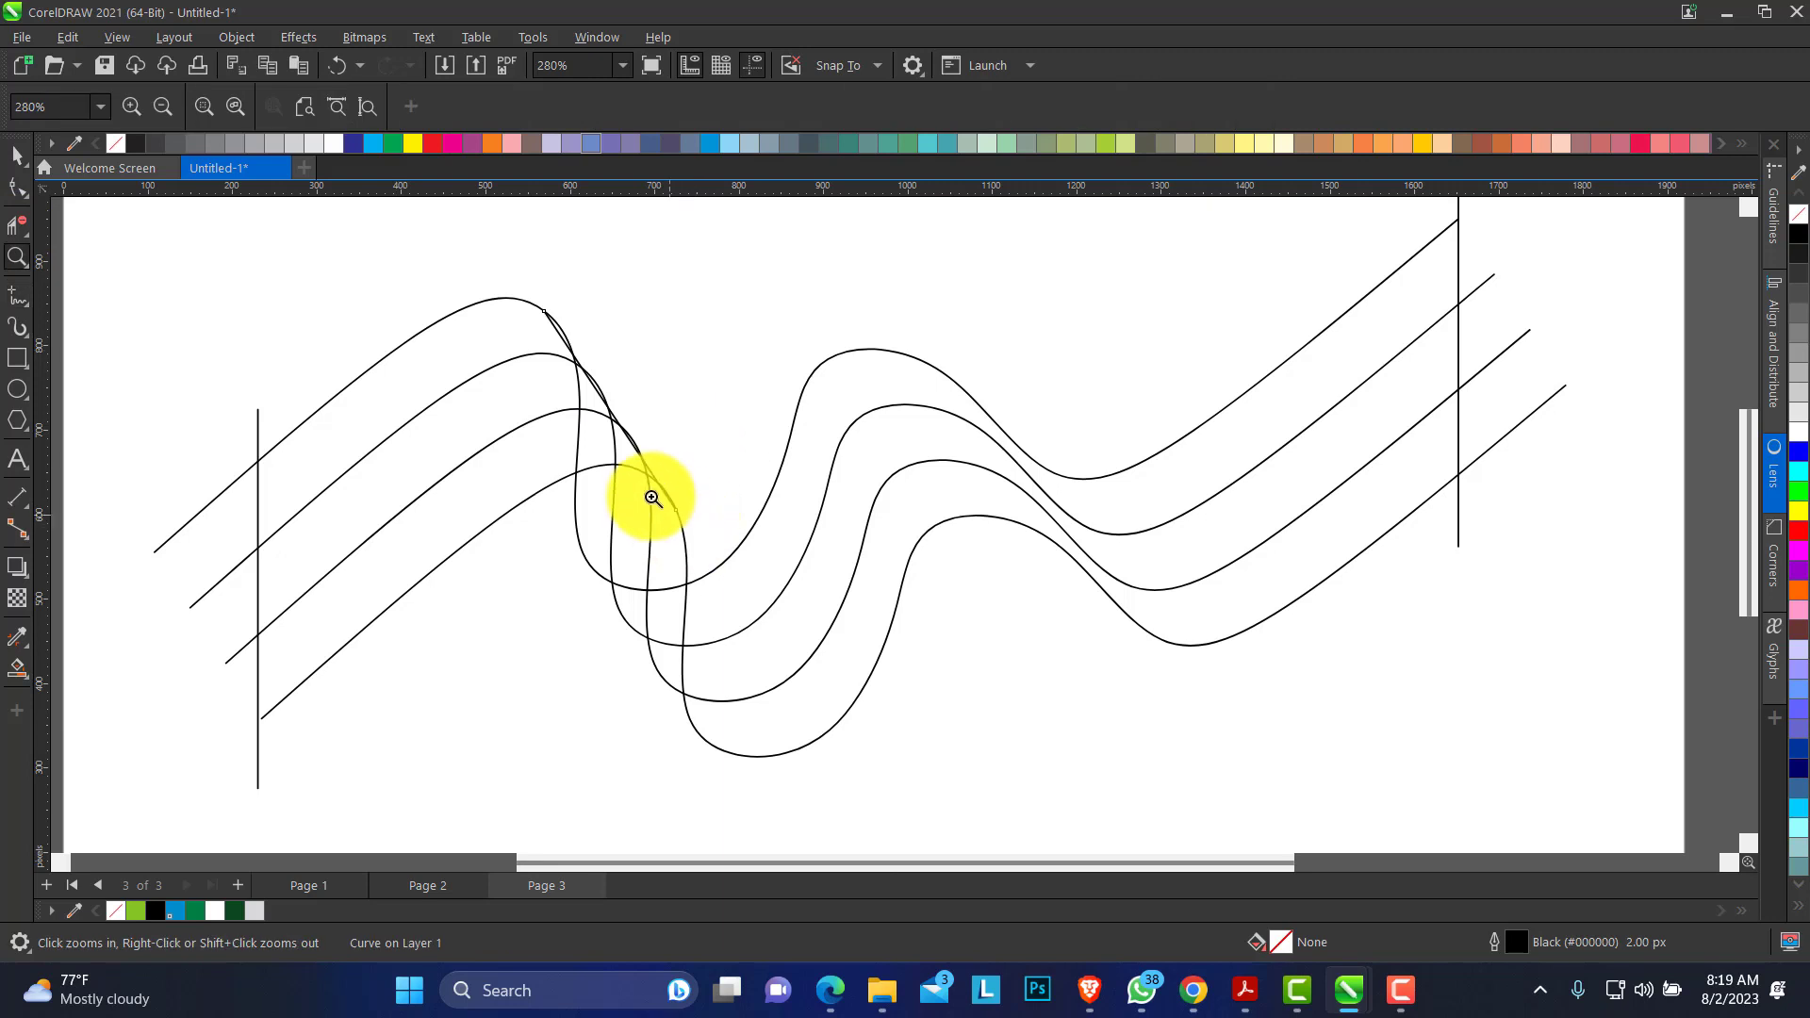
{"action": "left_click_drag", "start_coordinate": [422, 268], "coordinate": [1034, 598]}
{"action": "left_click", "coordinate": [17, 156]}
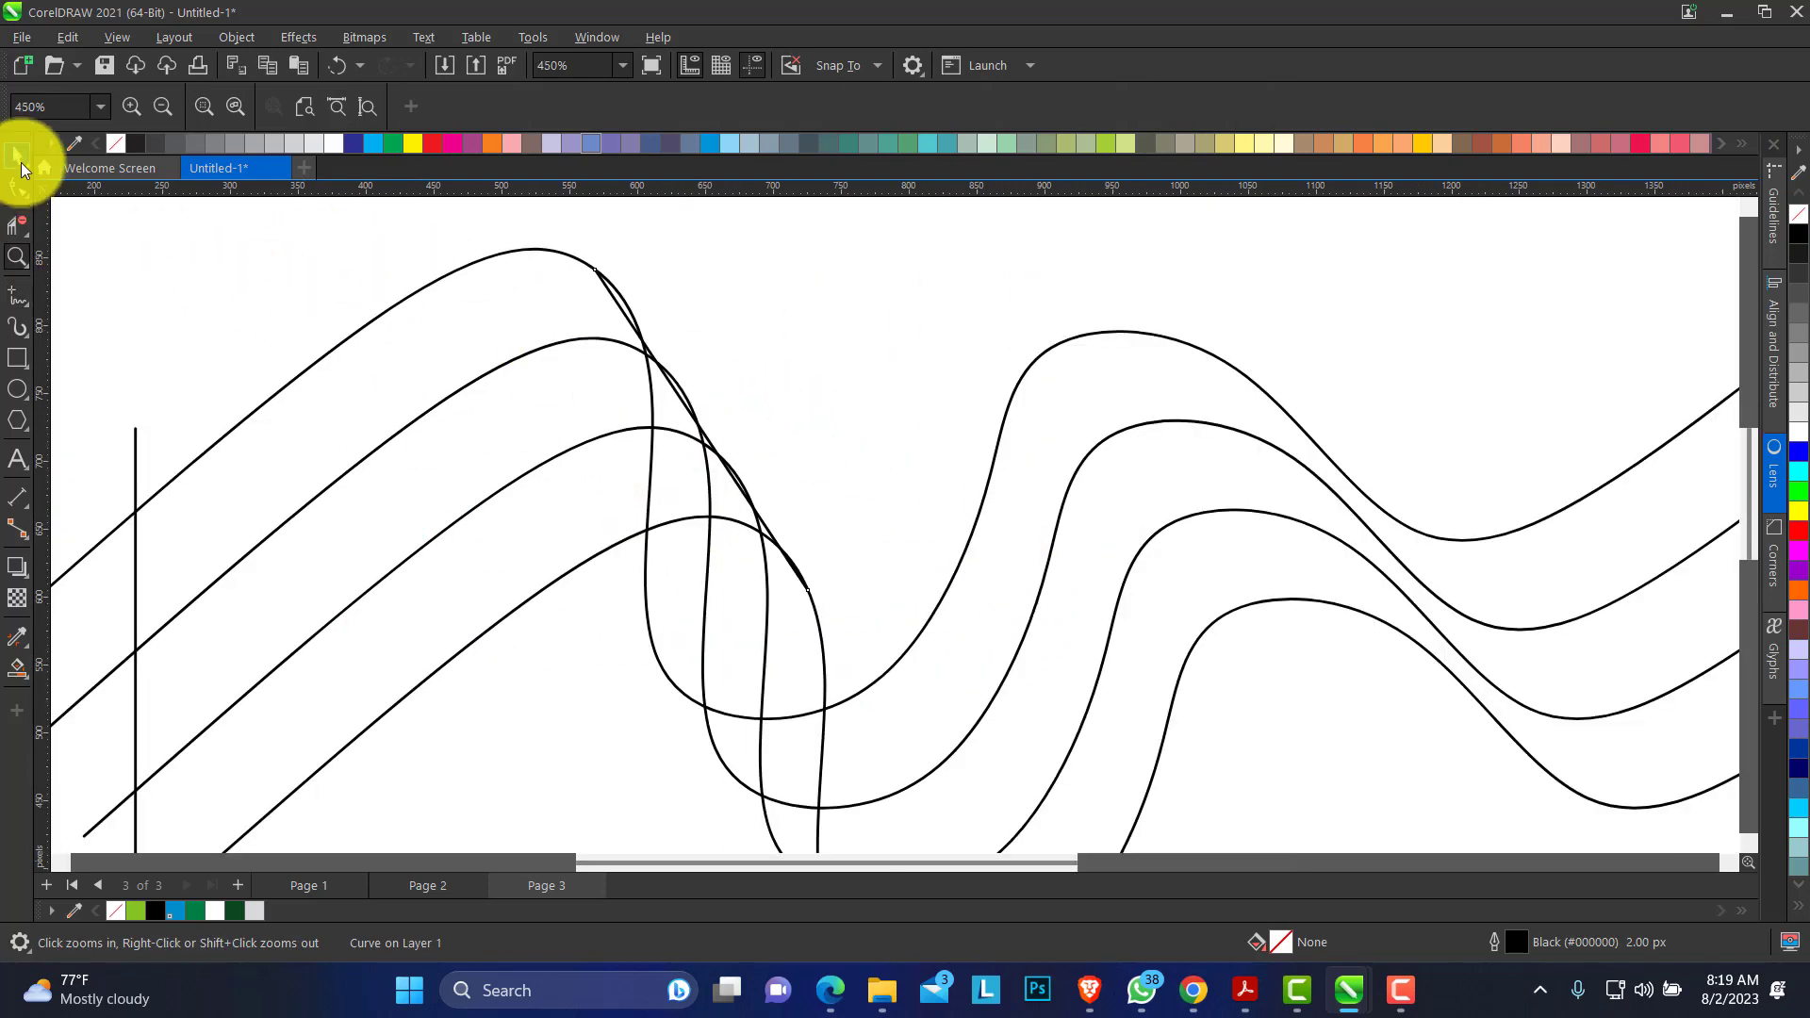
{"action": "key", "text": "space"}
{"action": "left_click_drag", "start_coordinate": [816, 600], "coordinate": [838, 622]}
{"action": "left_click_drag", "start_coordinate": [705, 433], "coordinate": [660, 354]}
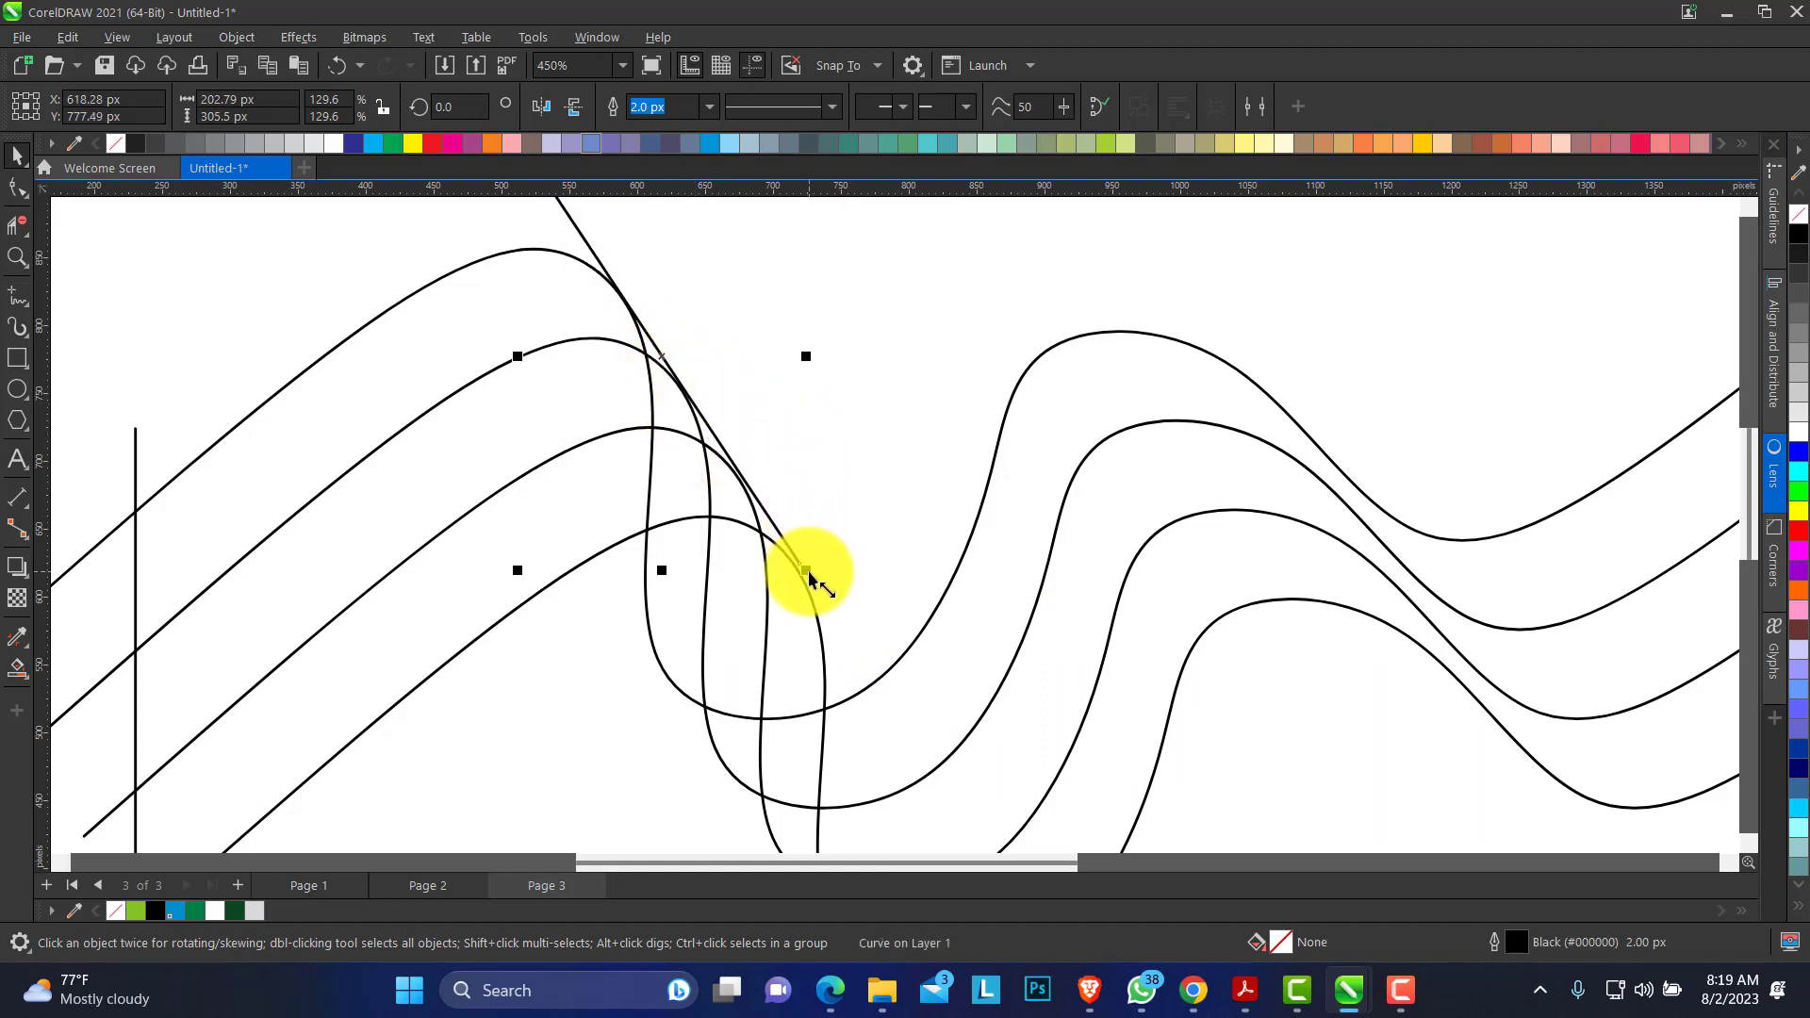
{"action": "left_click_drag", "start_coordinate": [809, 572], "coordinate": [848, 632]}
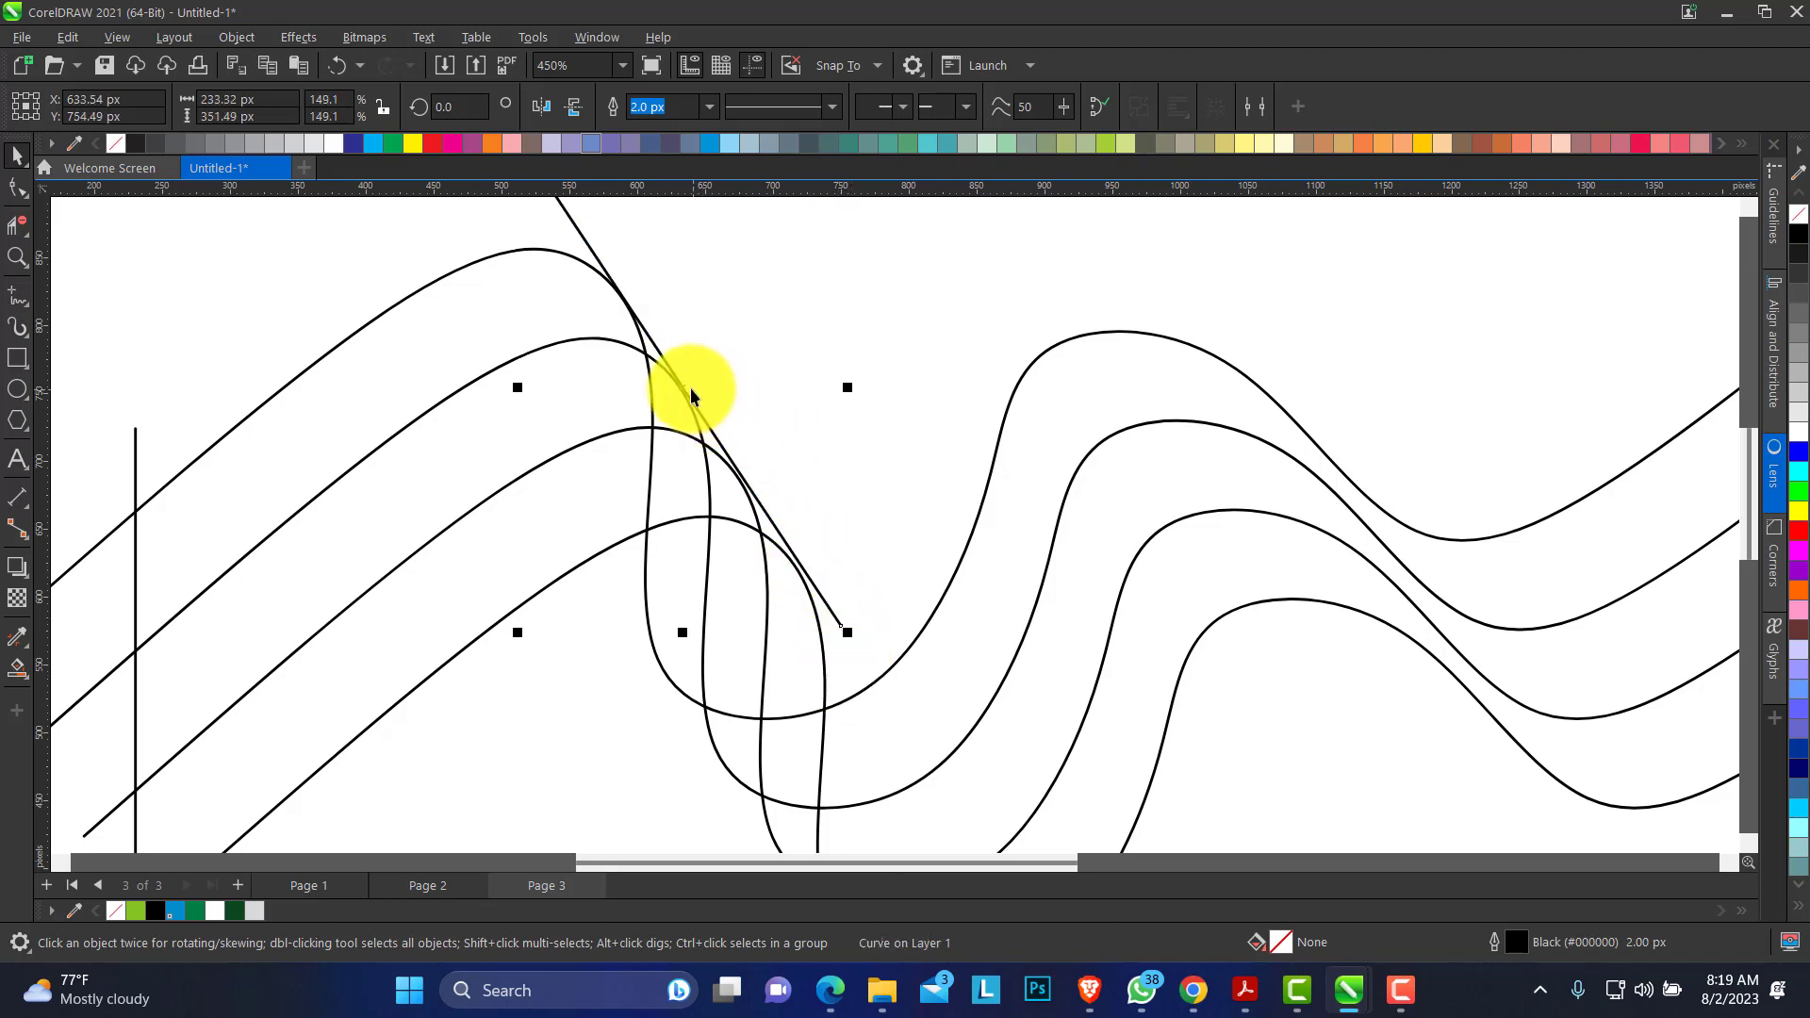
Try to rotate the slanted line to about 357.6 degrees.
{"action": "left_click", "coordinate": [695, 395]}
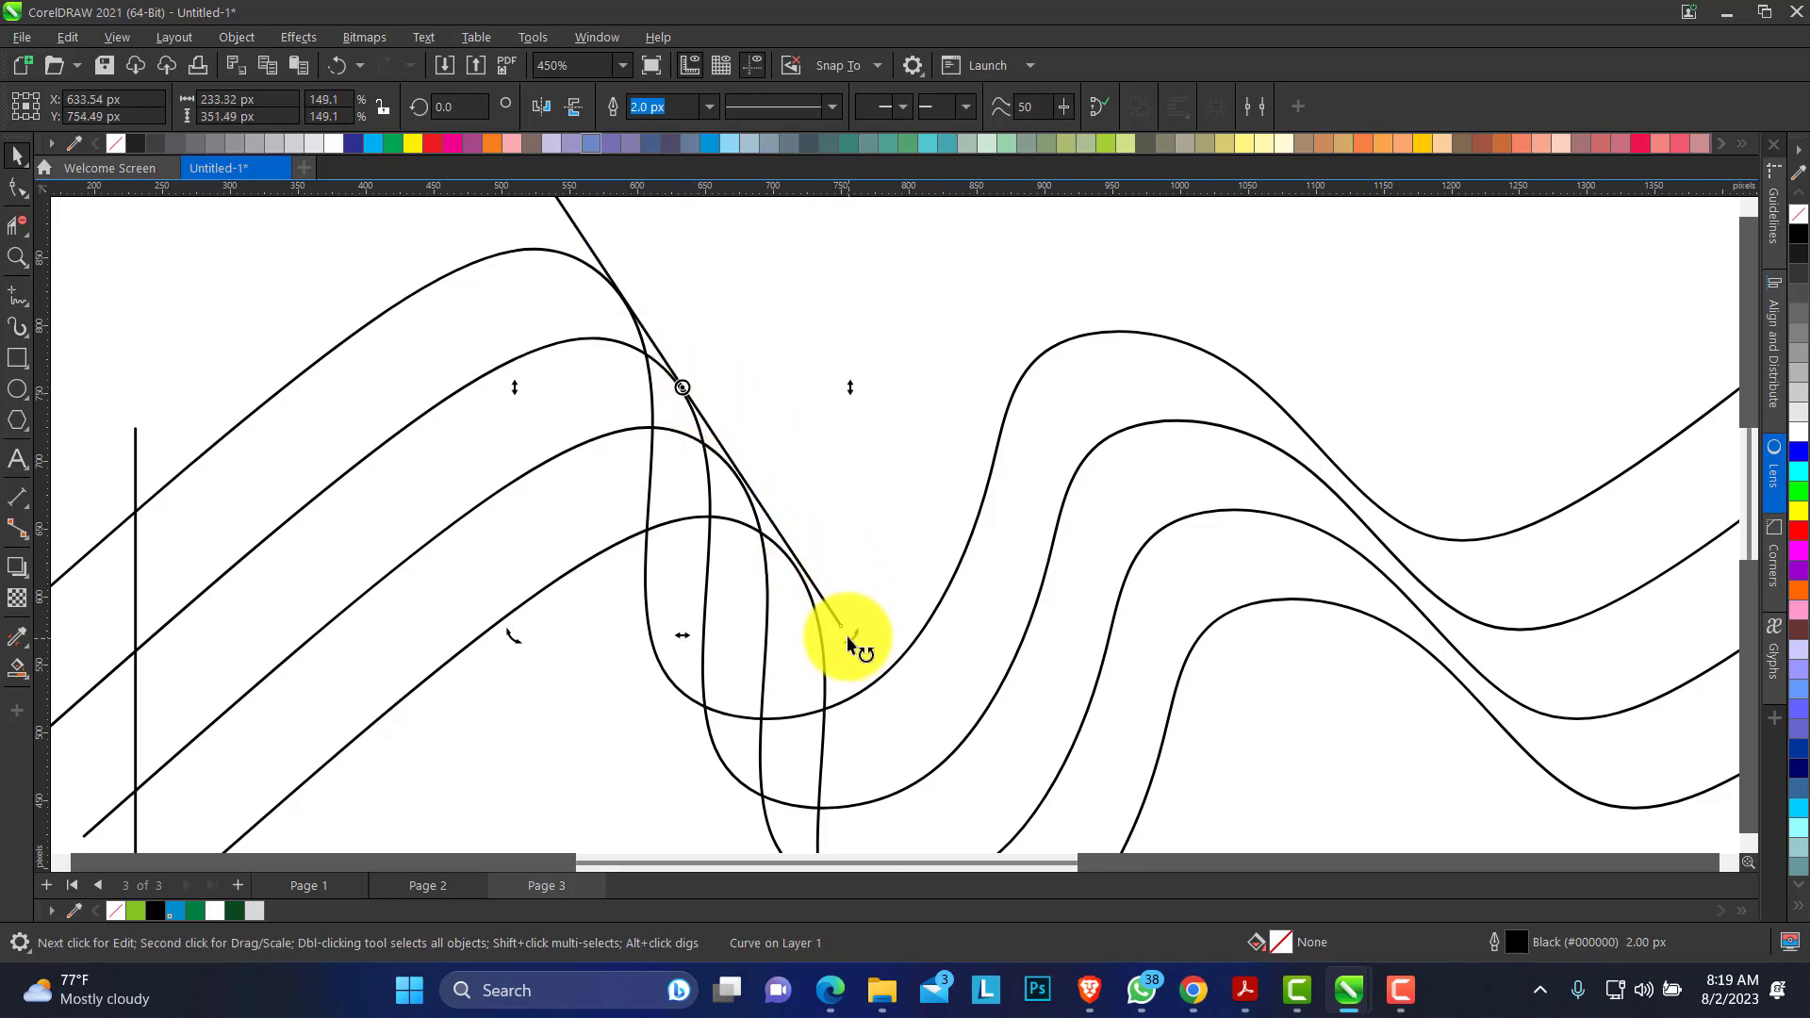
{"action": "left_click_drag", "start_coordinate": [847, 635], "coordinate": [845, 626]}
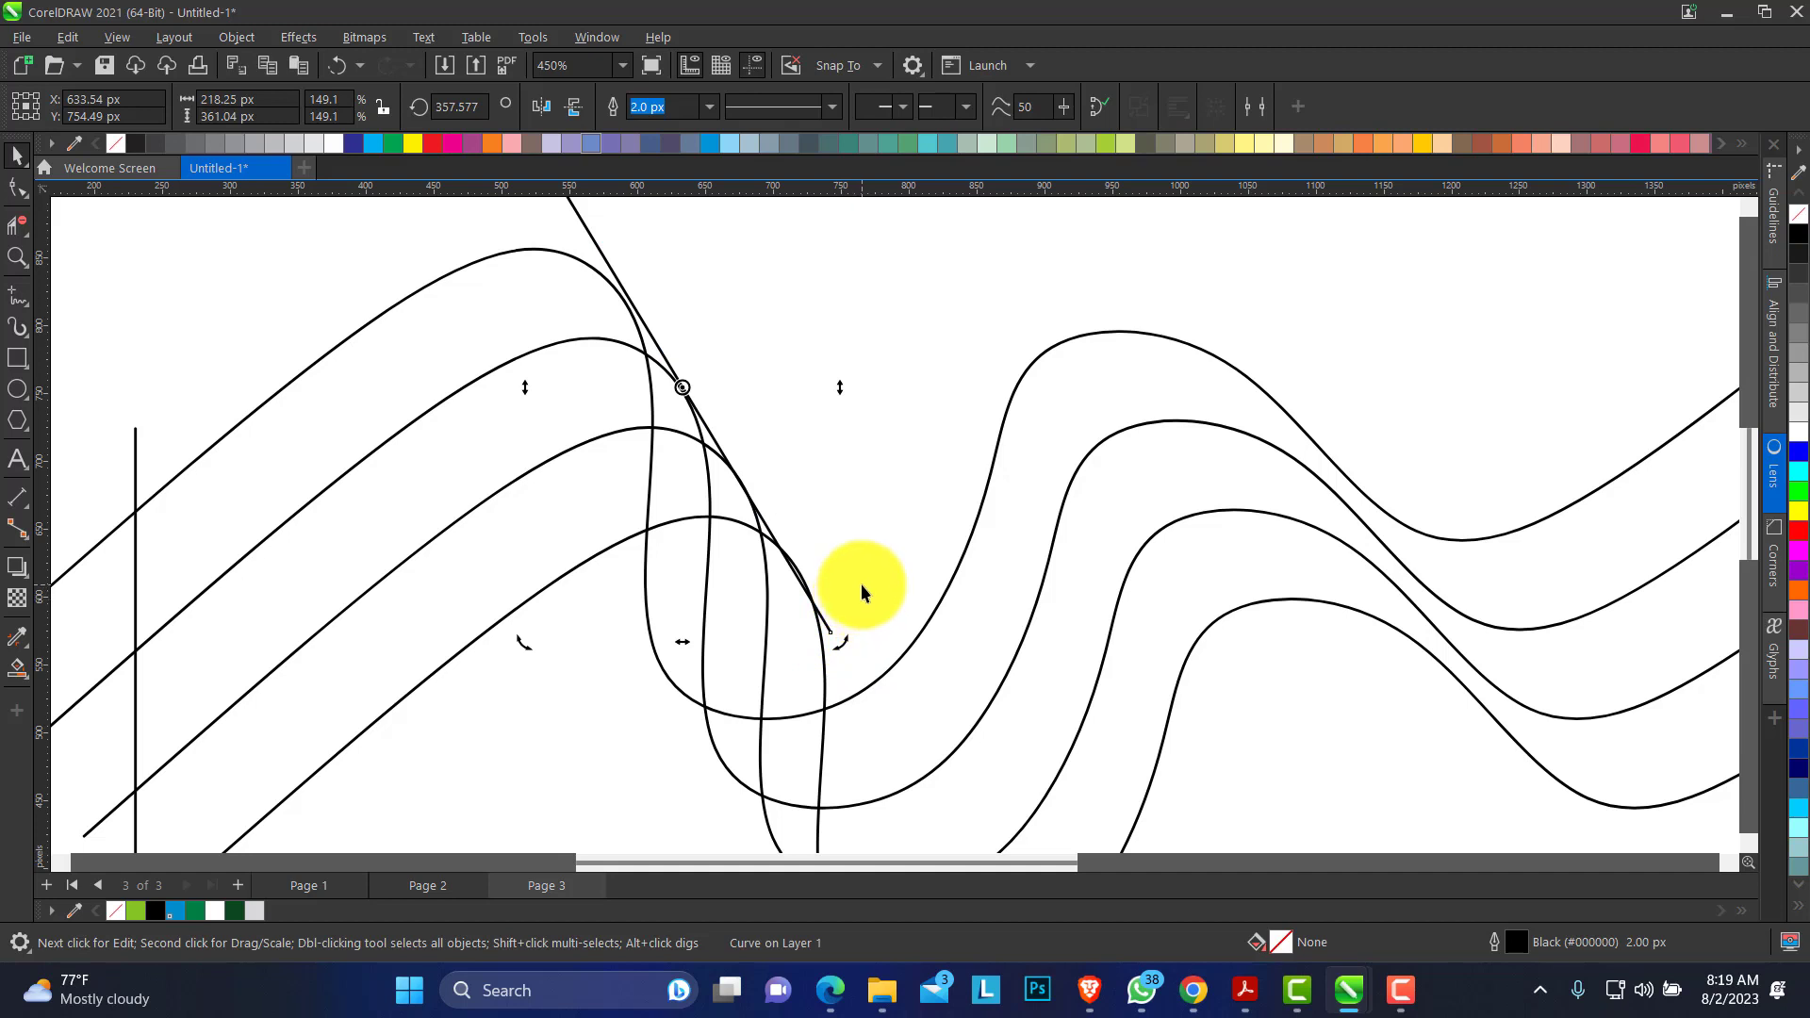
{"action": "key", "text": "ctrl+z"}
Adjust the slanted line's end nodes, extending the lower end slightly and shortening the upper end toward the first curve's crest.
{"action": "key", "text": "F10"}
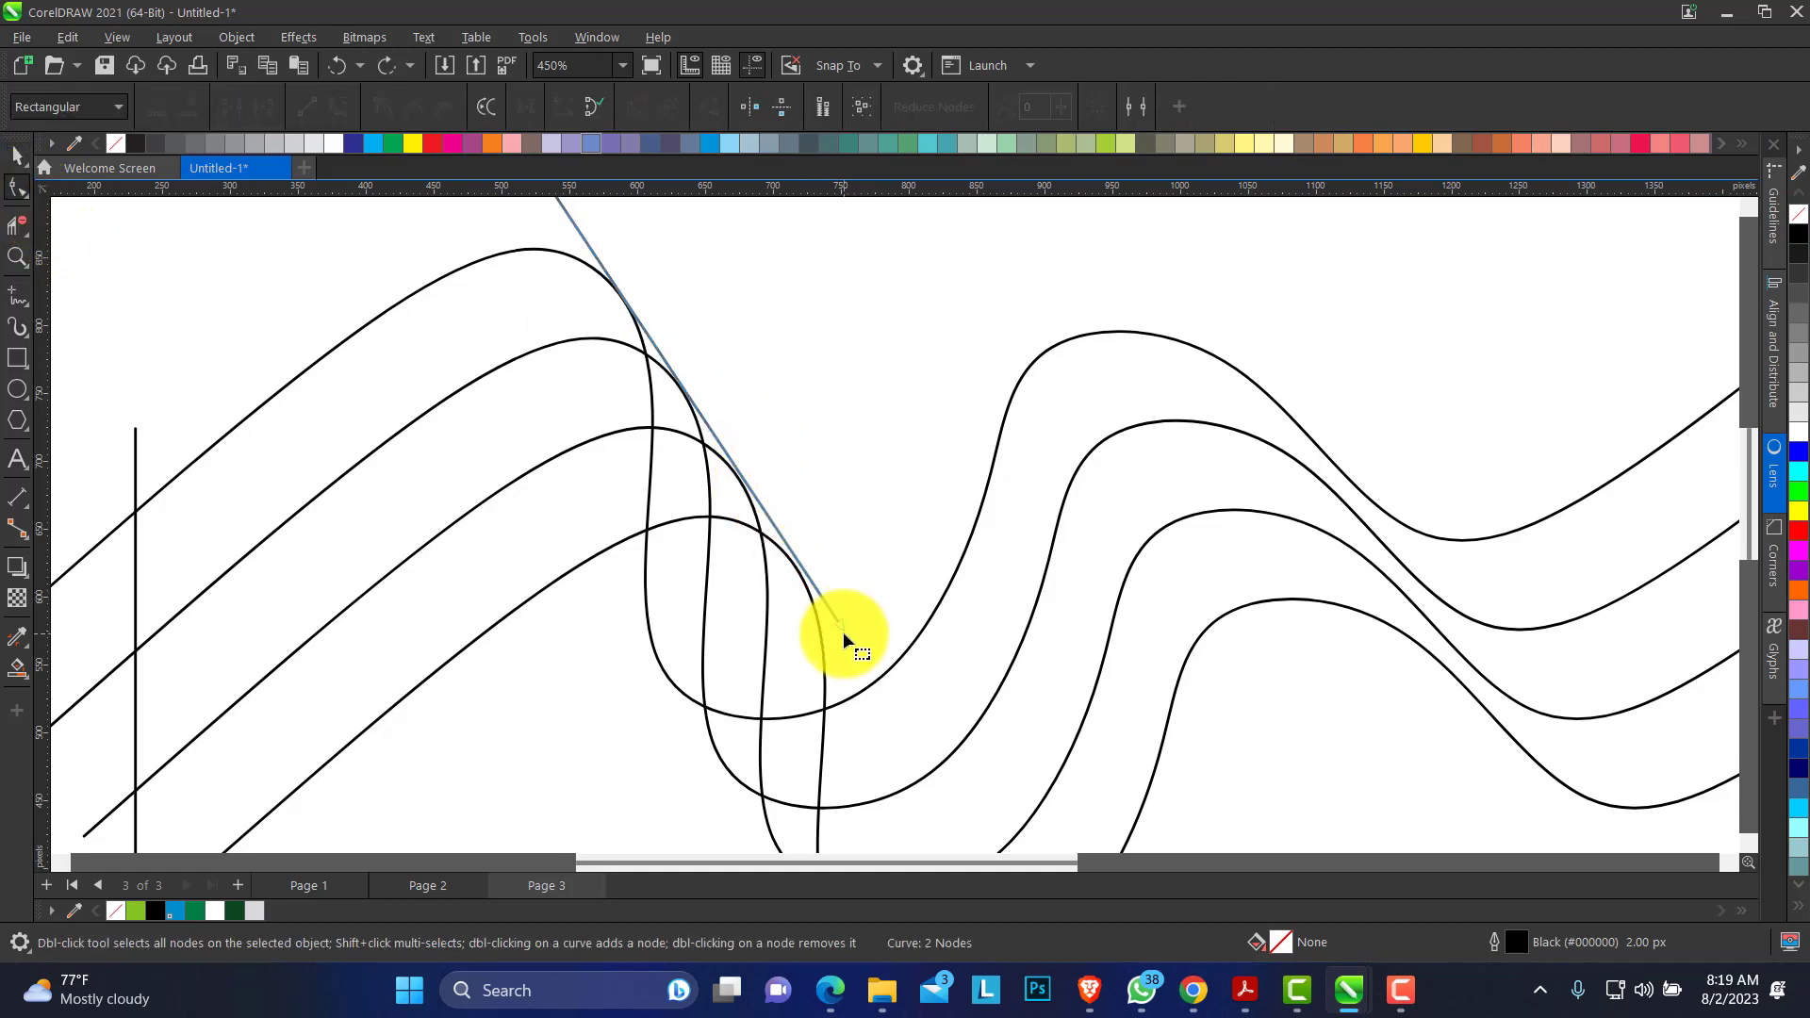
{"action": "left_click_drag", "start_coordinate": [843, 624], "coordinate": [845, 638]}
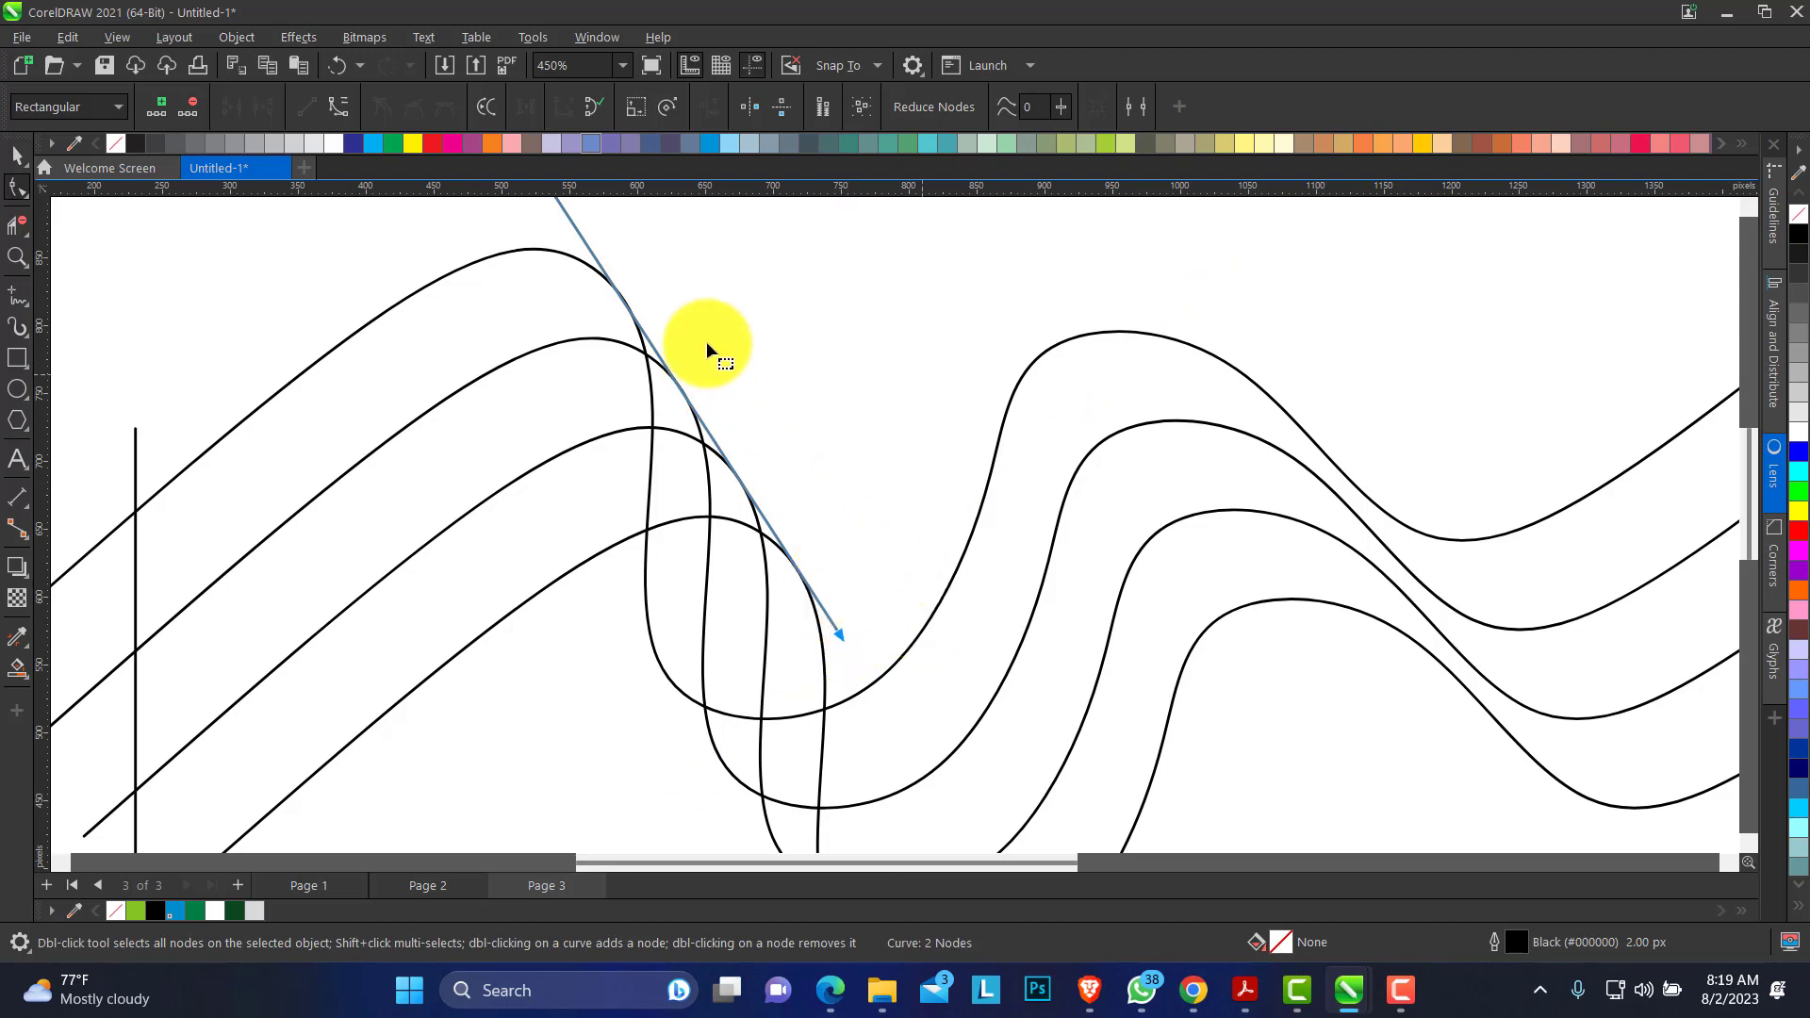
{"action": "left_click", "coordinate": [17, 256]}
{"action": "left_click_drag", "start_coordinate": [585, 425], "coordinate": [767, 219]}
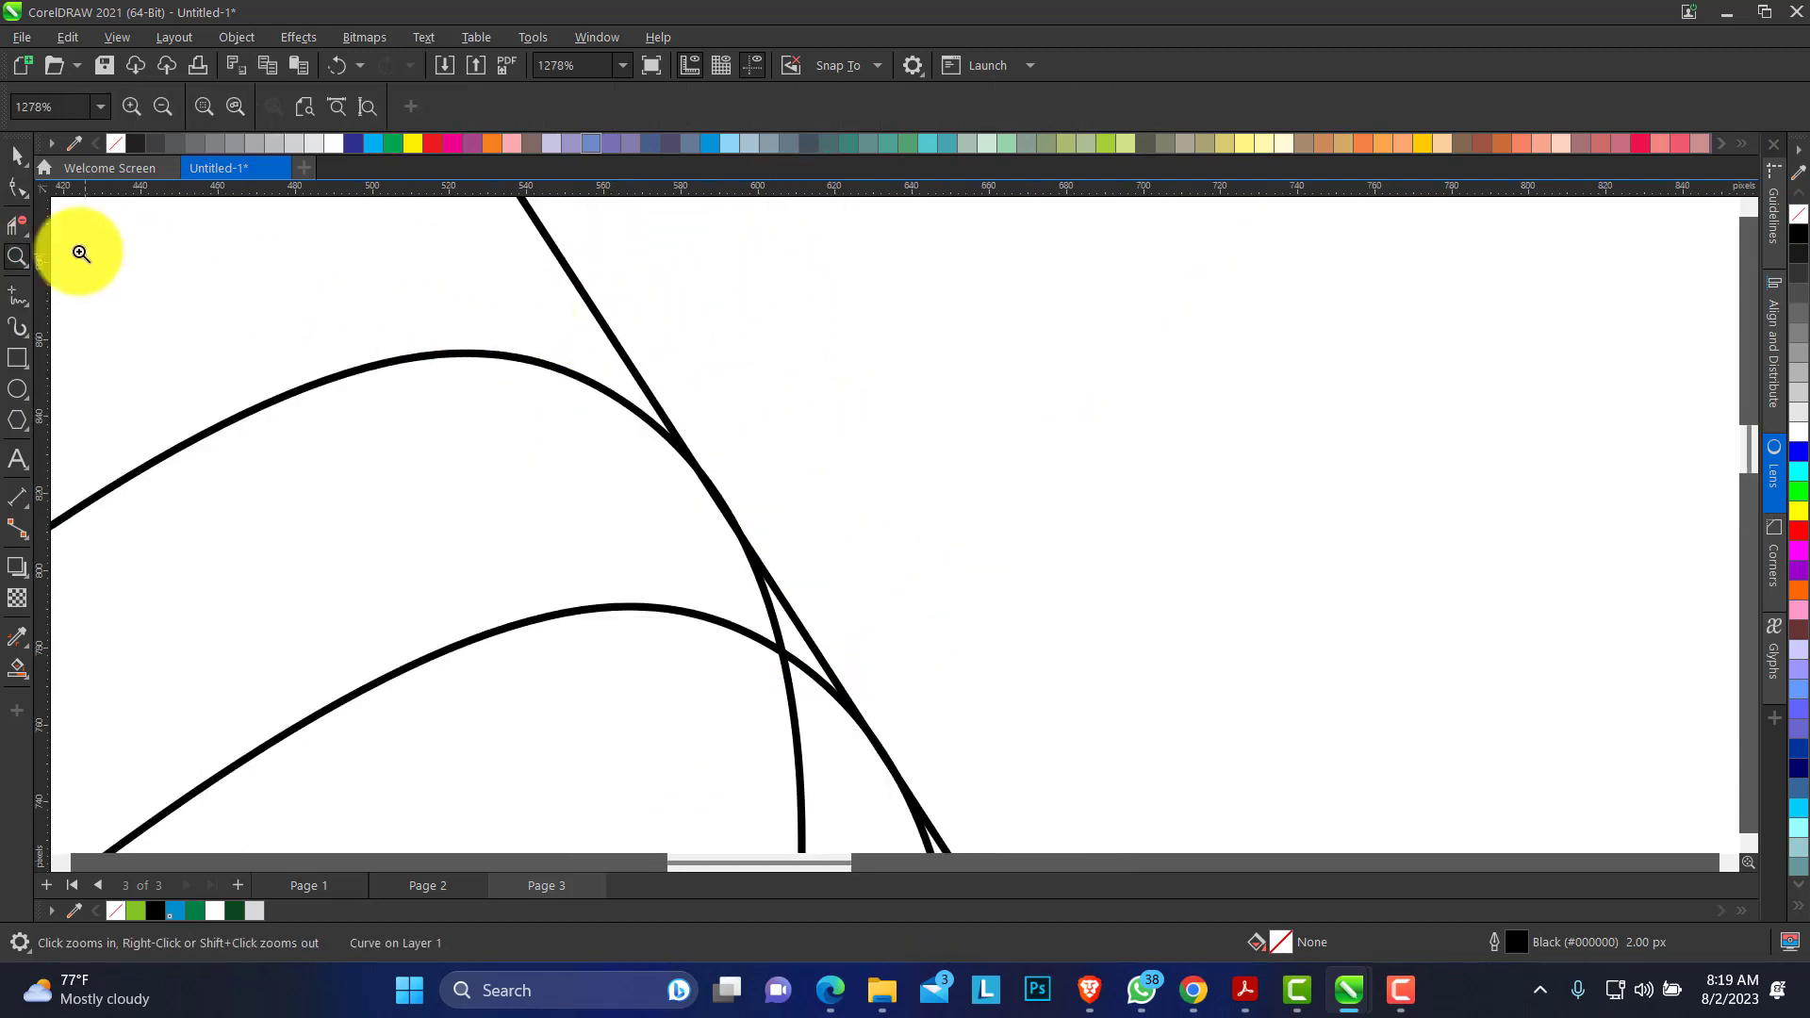
{"action": "right_click", "coordinate": [227, 315]}
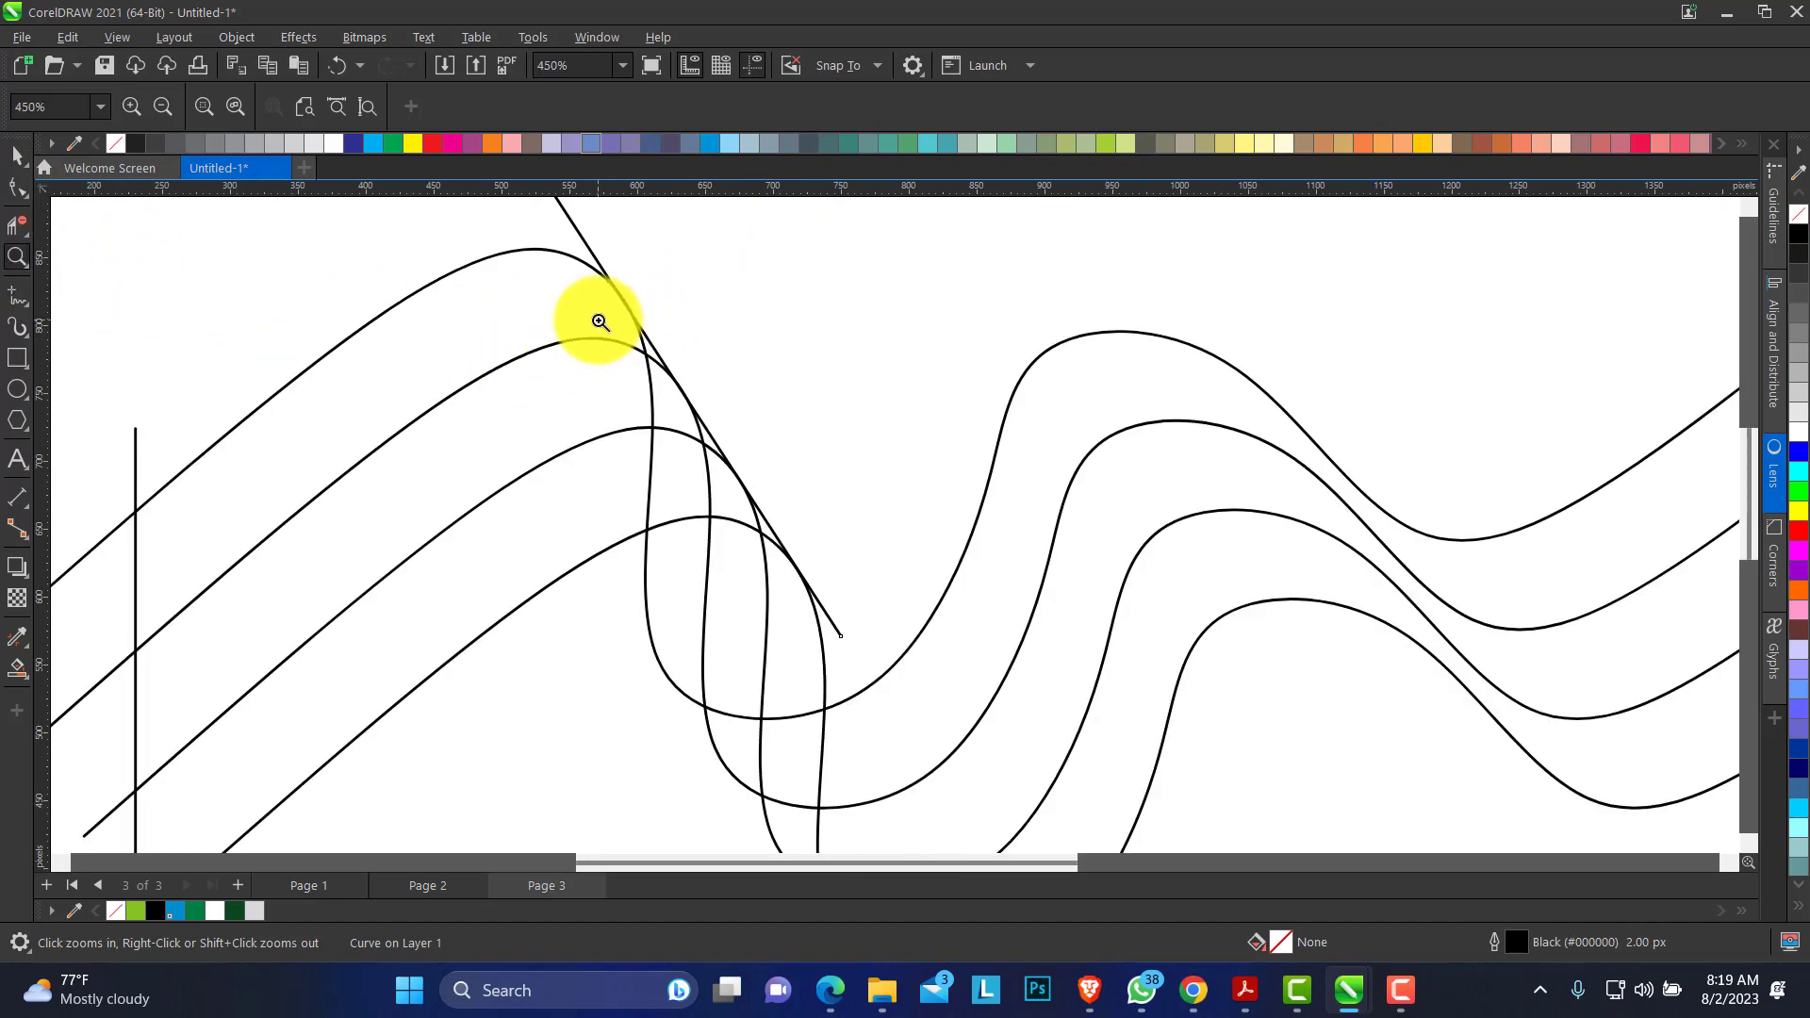
{"action": "right_click", "coordinate": [599, 322]}
{"action": "left_click", "coordinate": [693, 344]}
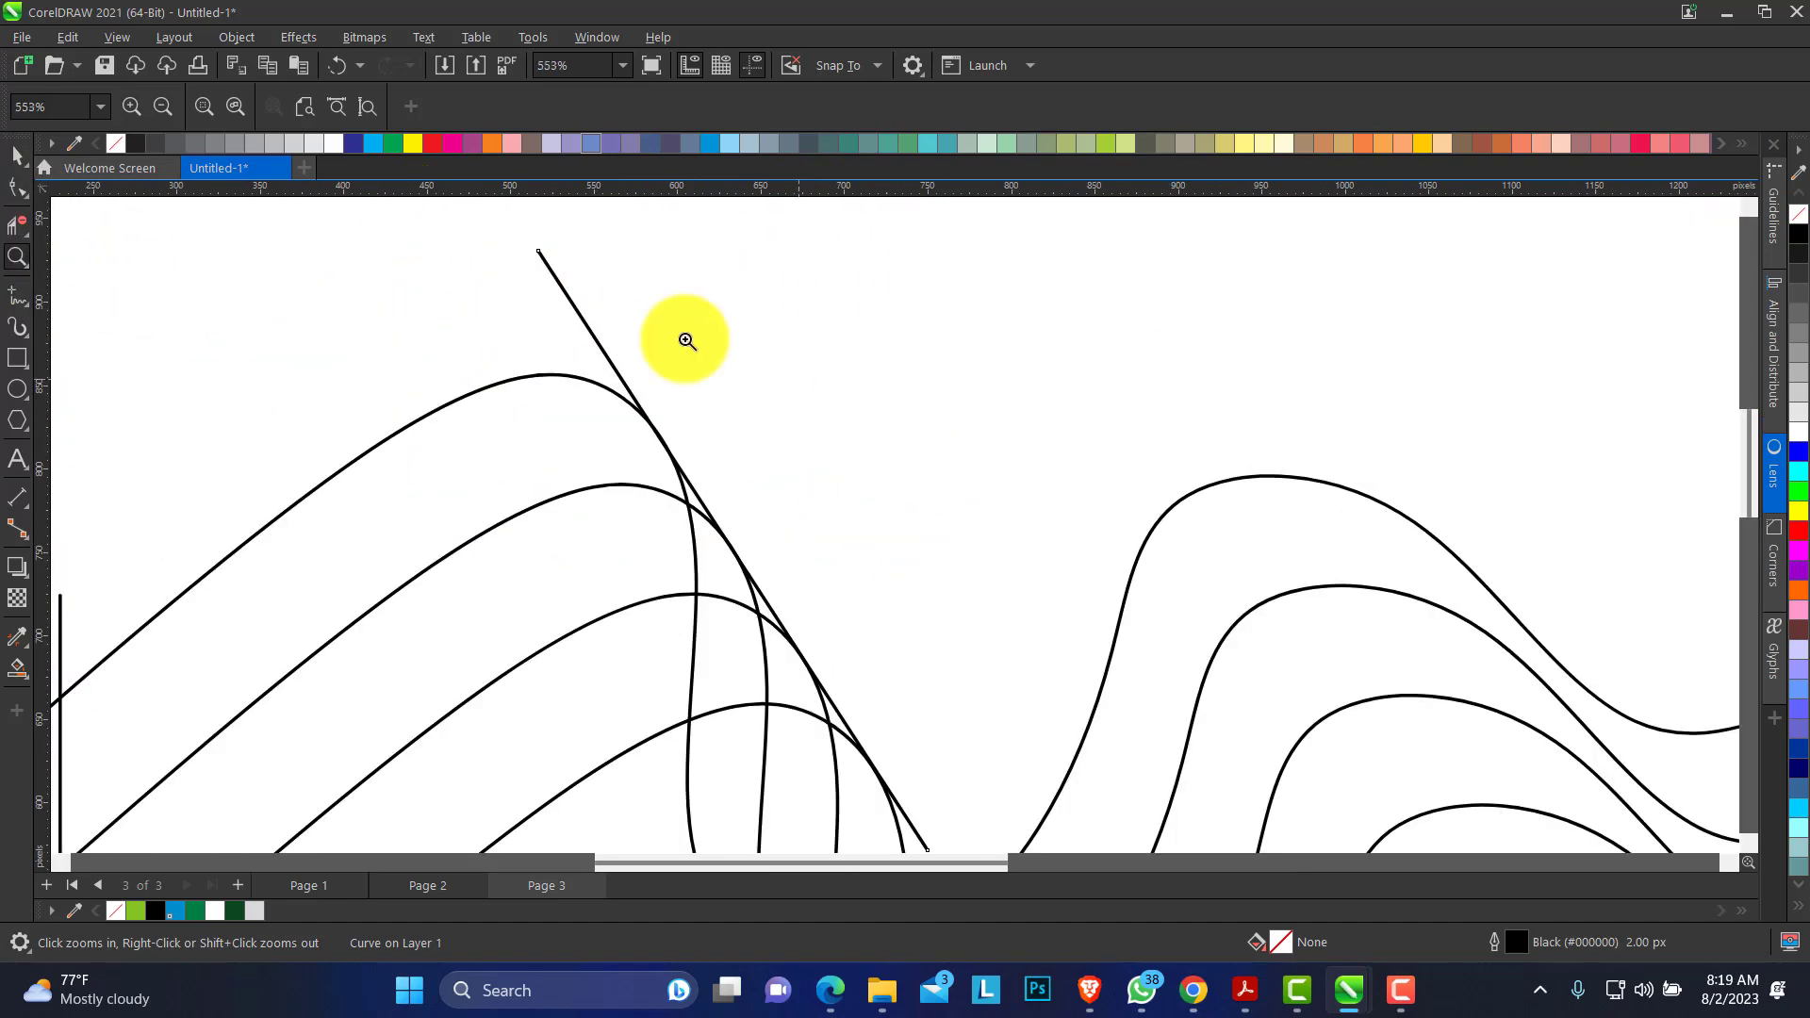
{"action": "left_click", "coordinate": [12, 194]}
{"action": "left_click_drag", "start_coordinate": [539, 253], "coordinate": [596, 338]}
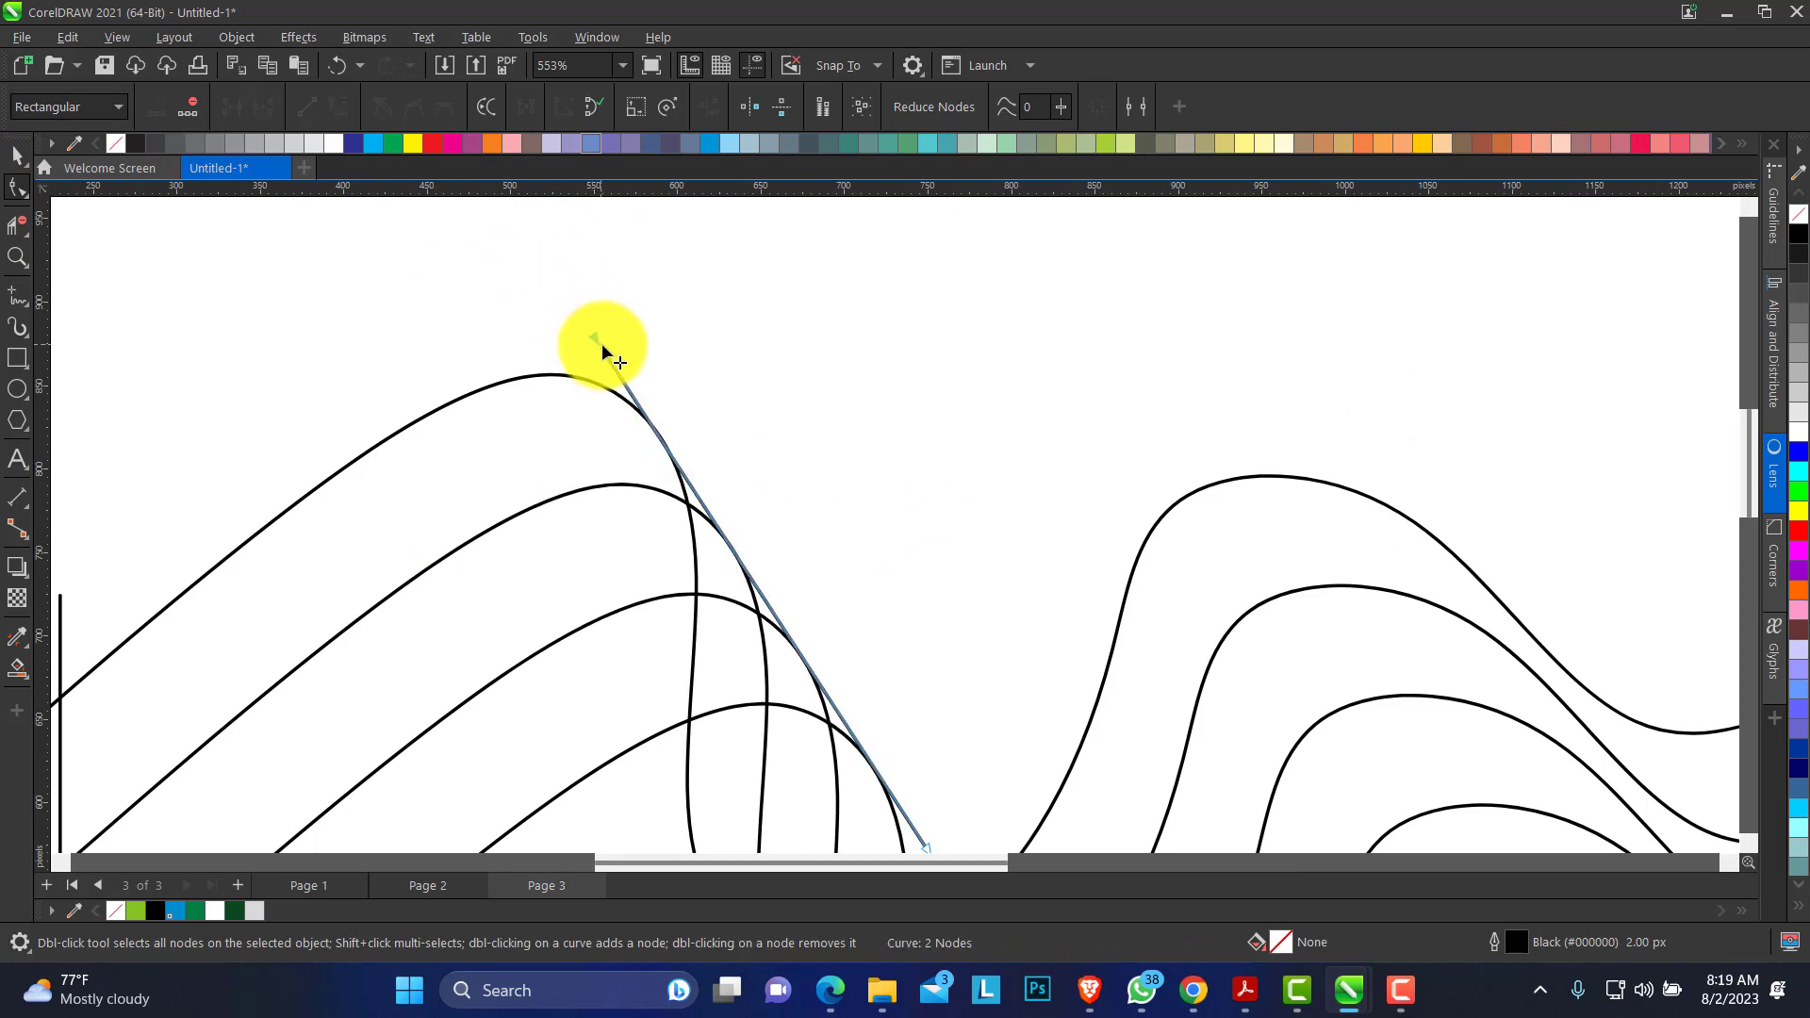
Place a copy of the slanted line along the lower side of the first bend, centred at about X 668, Y 471 px.
{"action": "left_click", "coordinate": [17, 256]}
{"action": "right_click", "coordinate": [660, 355]}
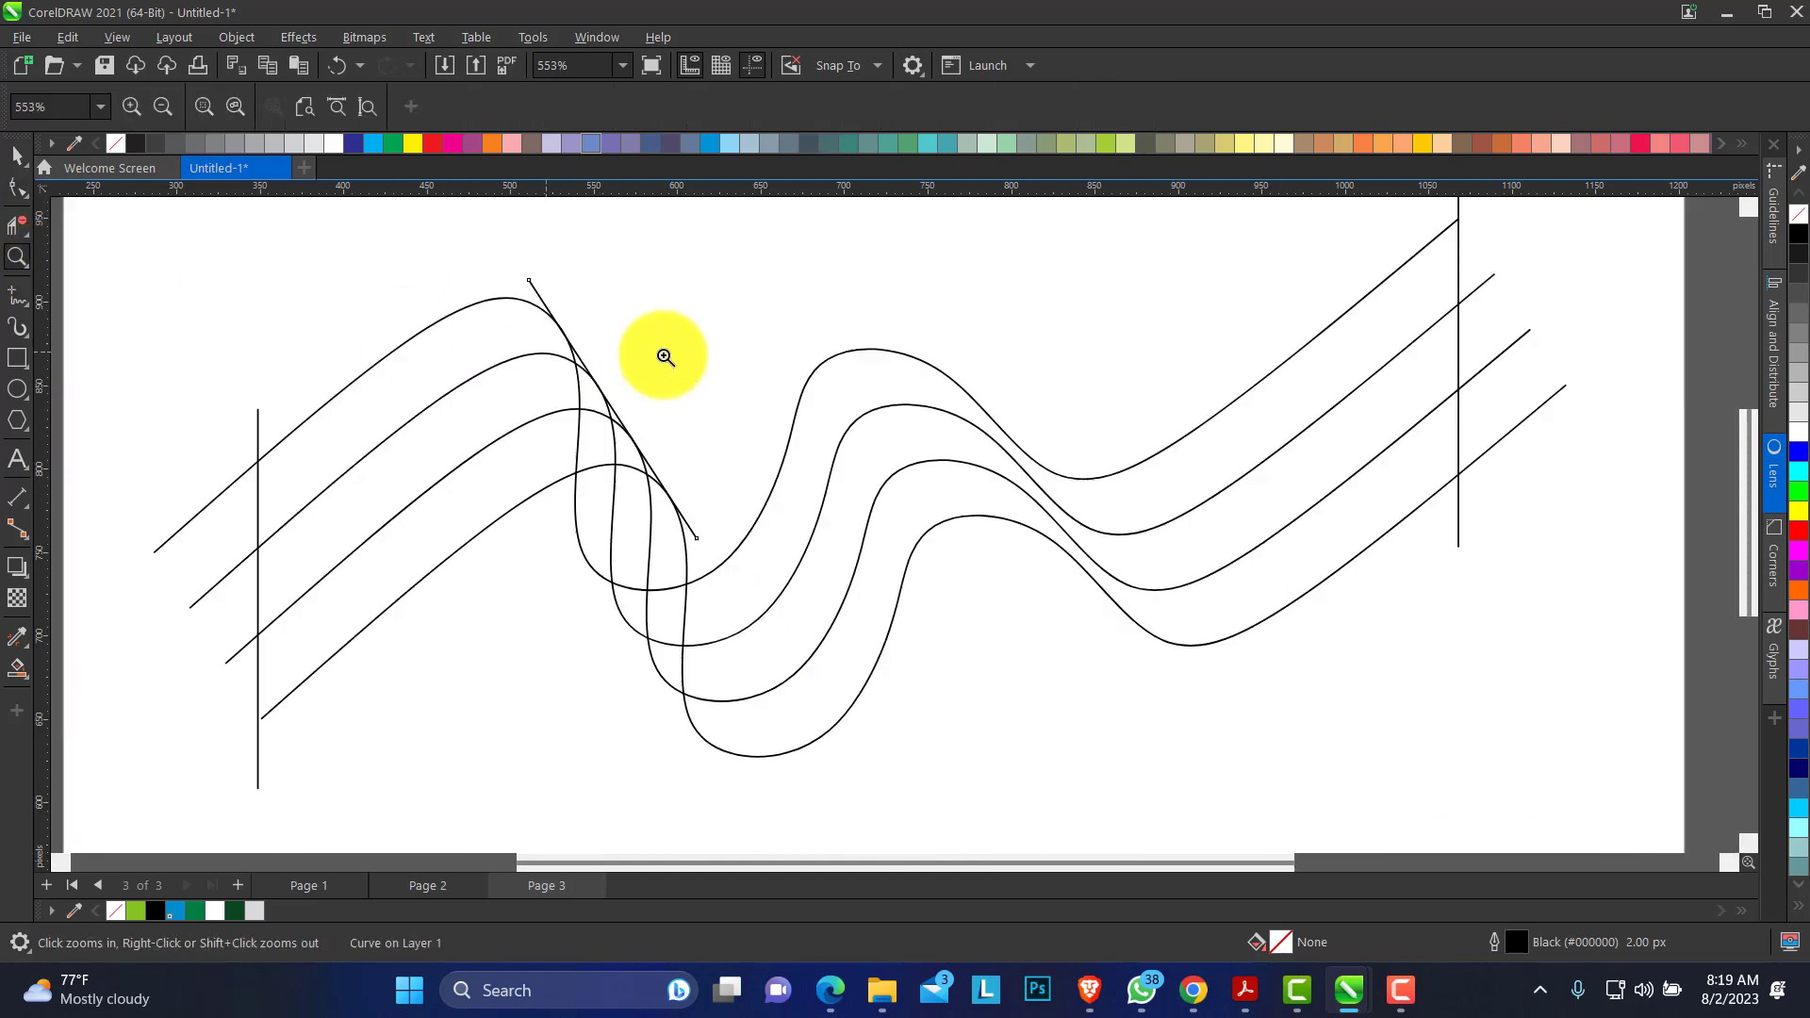
{"action": "left_click", "coordinate": [17, 155]}
{"action": "left_click", "coordinate": [613, 417]}
{"action": "left_click_drag", "start_coordinate": [613, 417], "coordinate": [631, 630]}
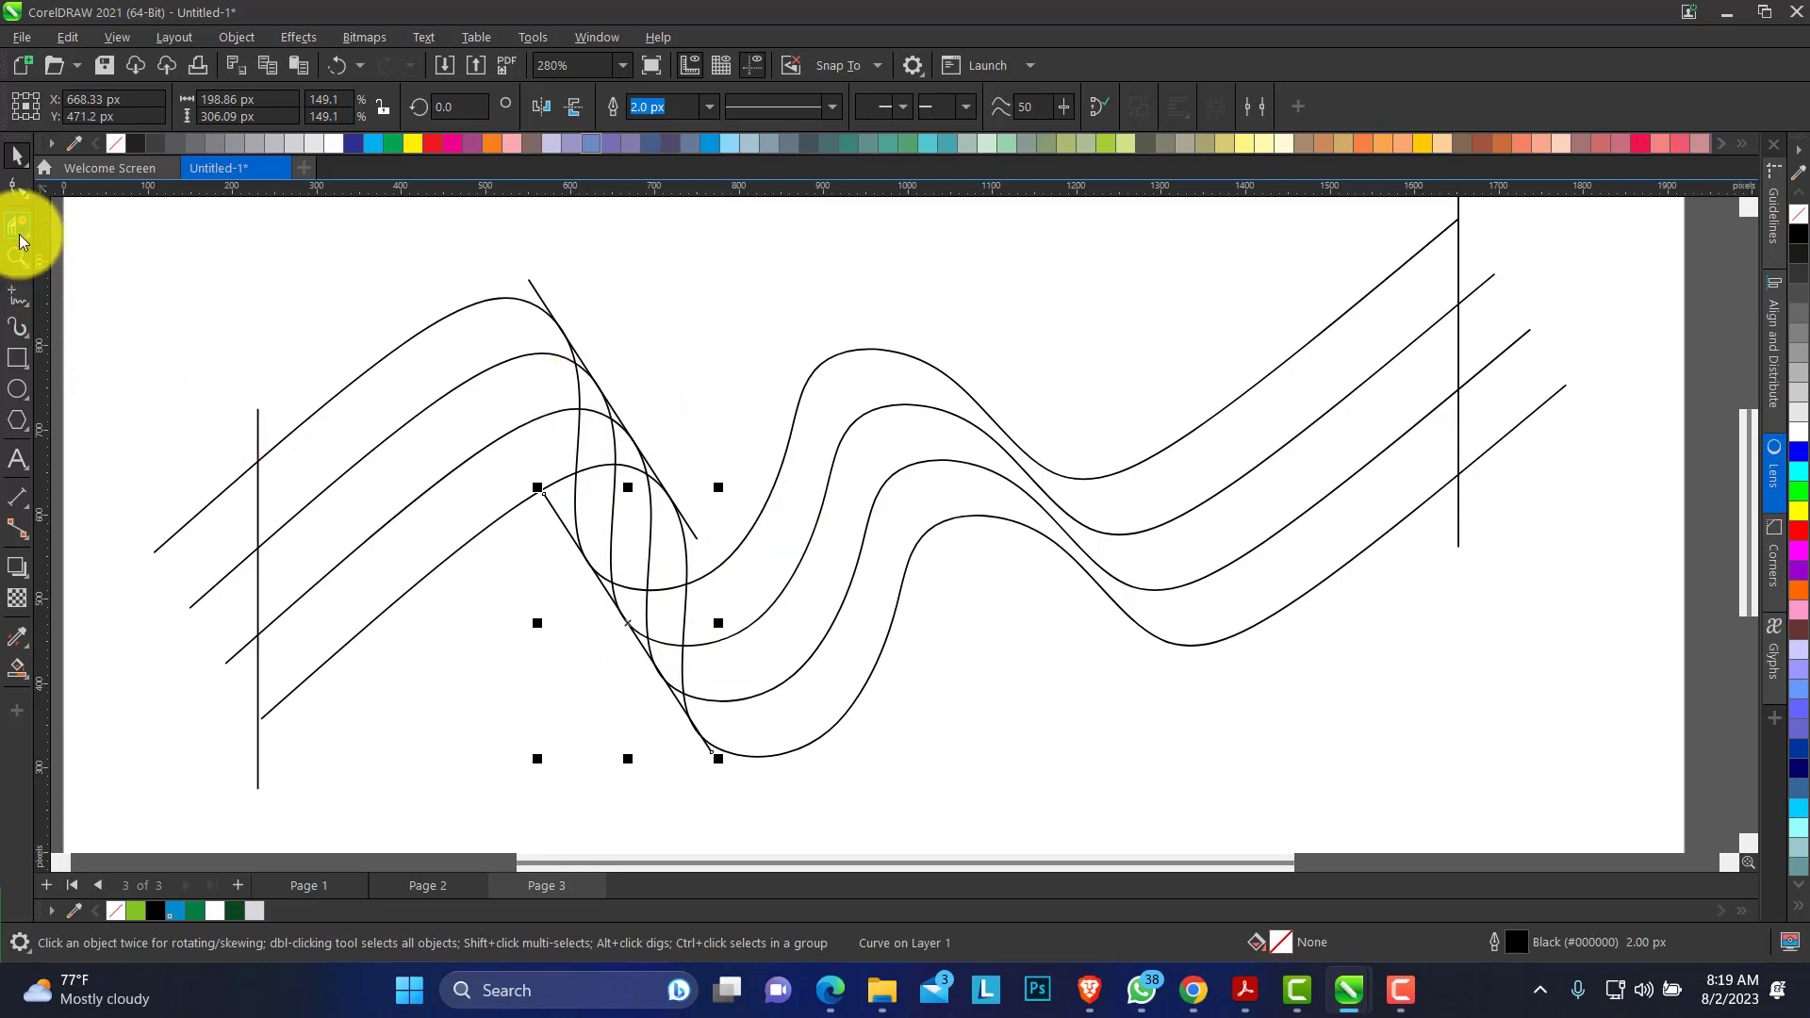
Fill the uppermost band before the first bend and the small gap at its end with green using Smart Fill.
{"action": "left_click", "coordinate": [26, 680]}
{"action": "left_click", "coordinate": [94, 703]}
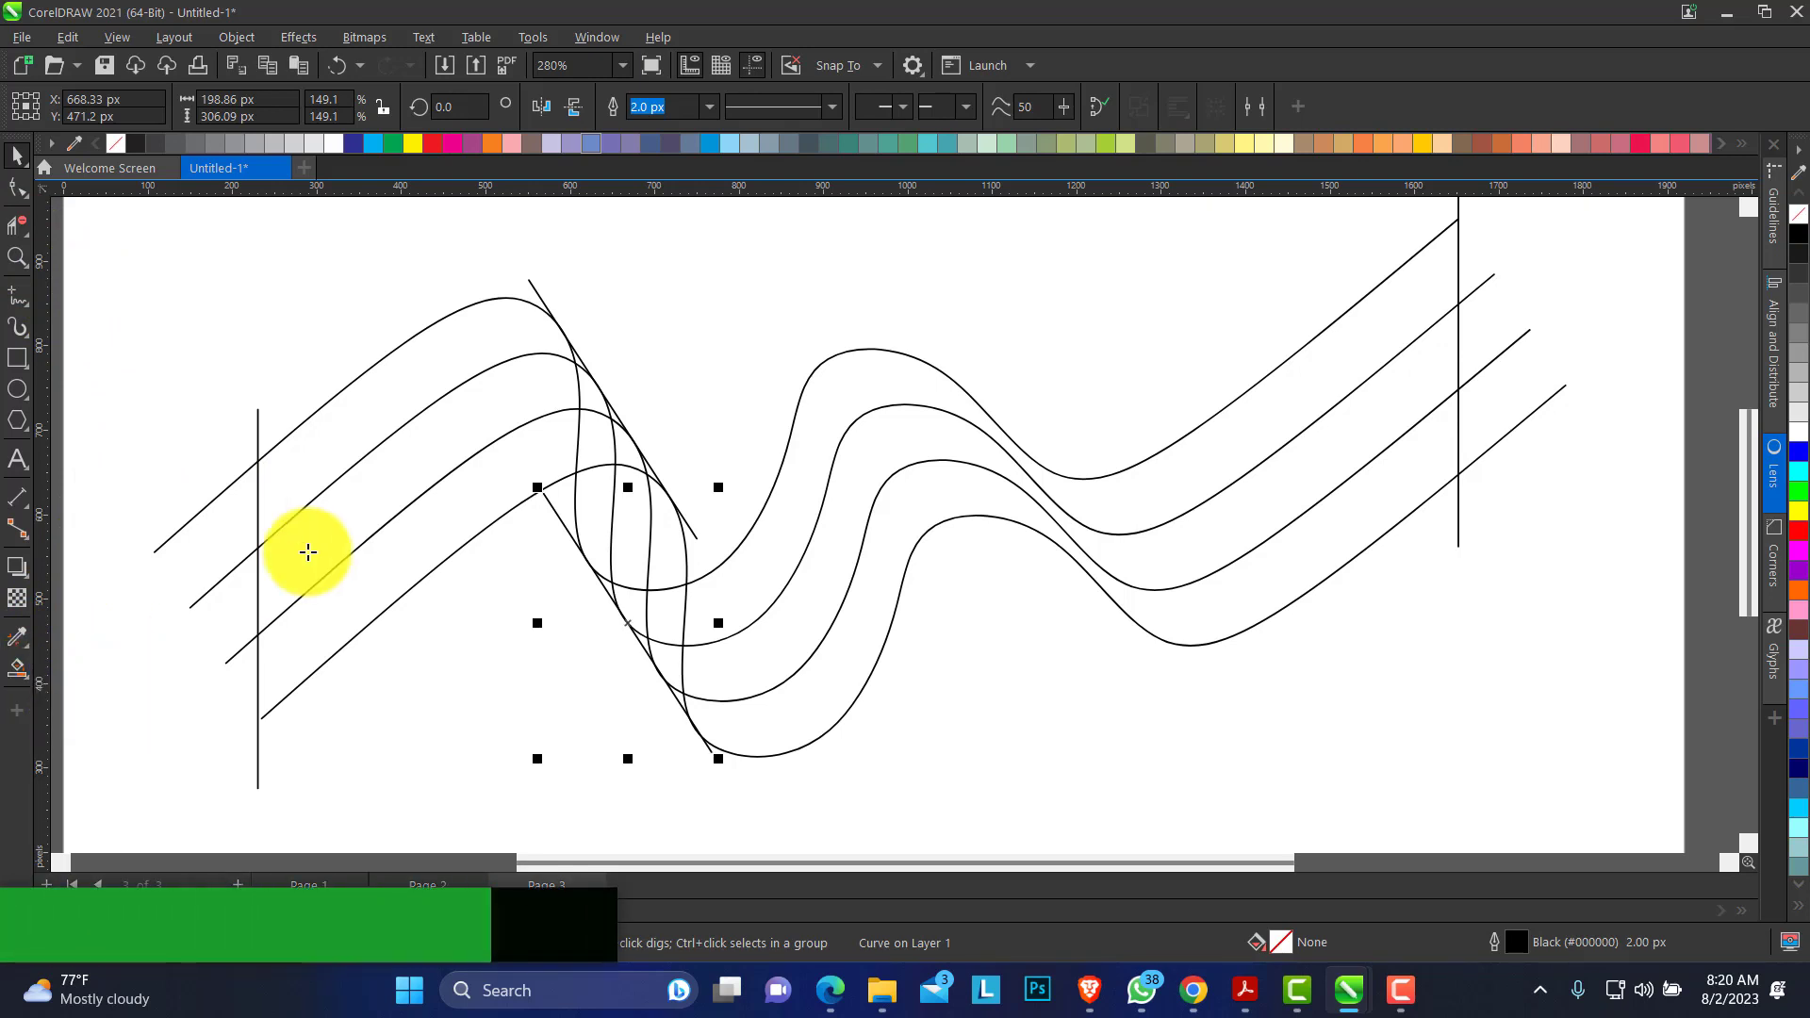
{"action": "left_click", "coordinate": [429, 413]}
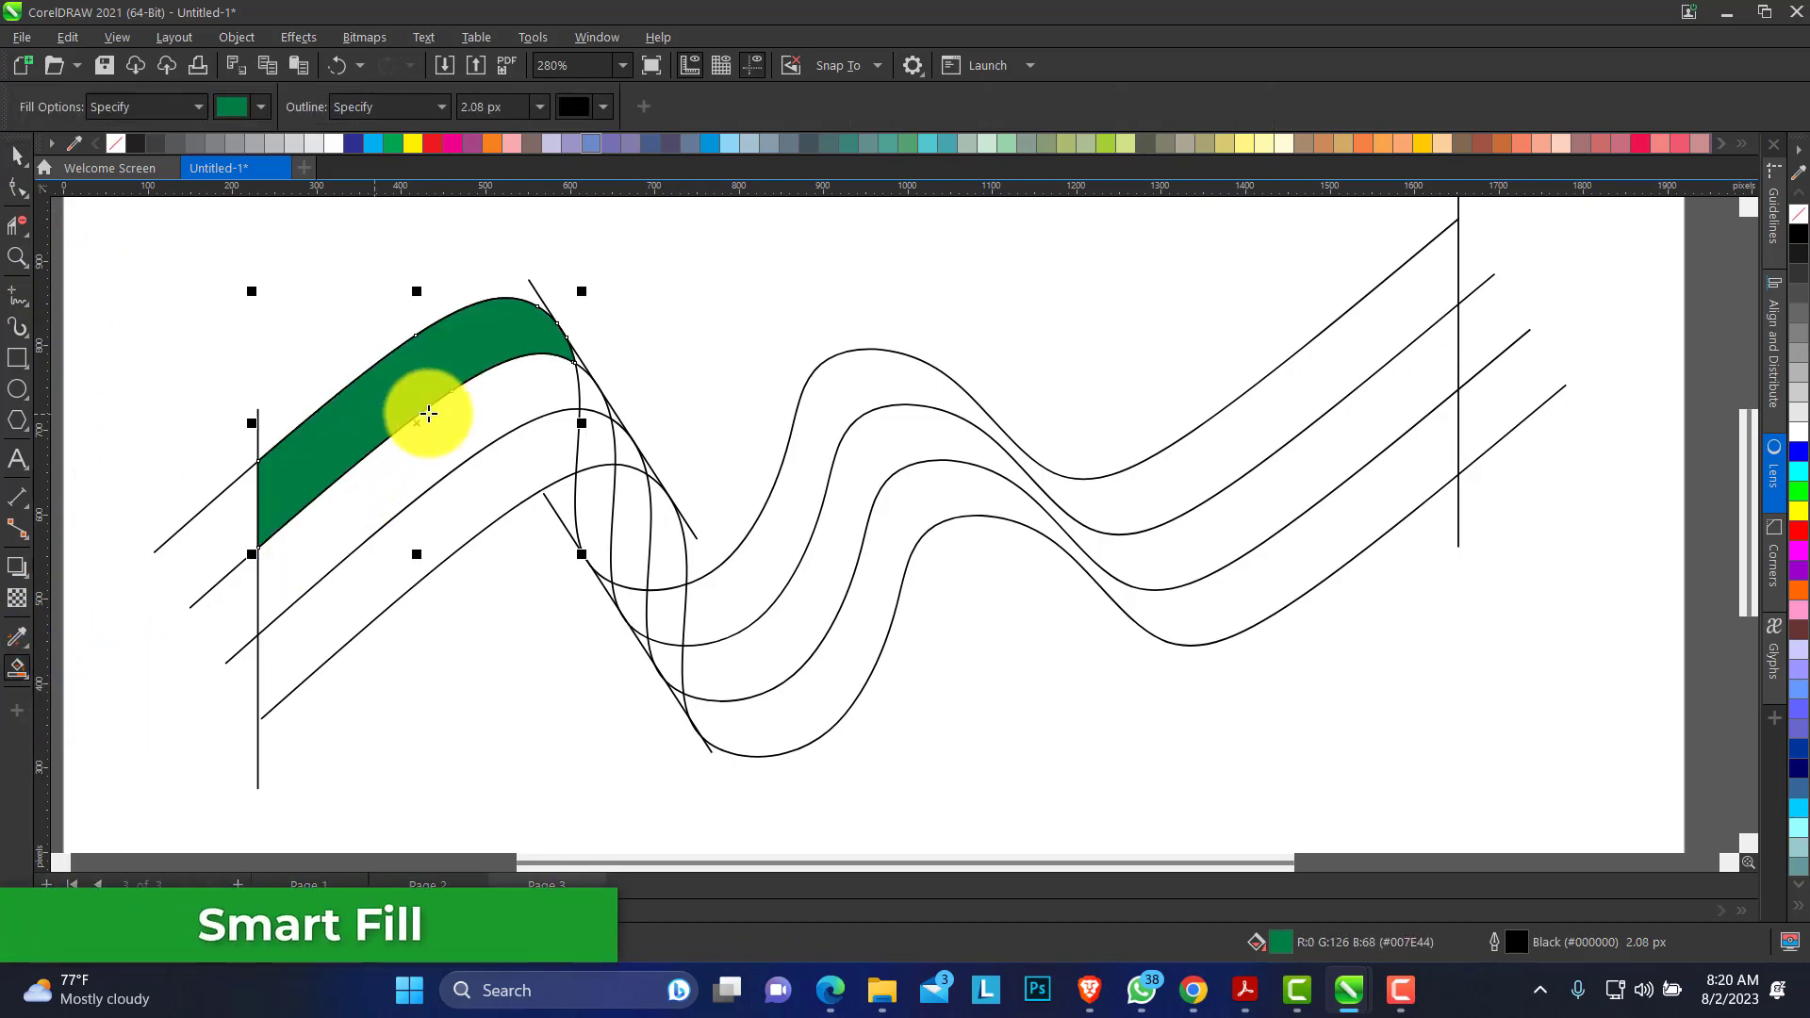
{"action": "left_click", "coordinate": [581, 363]}
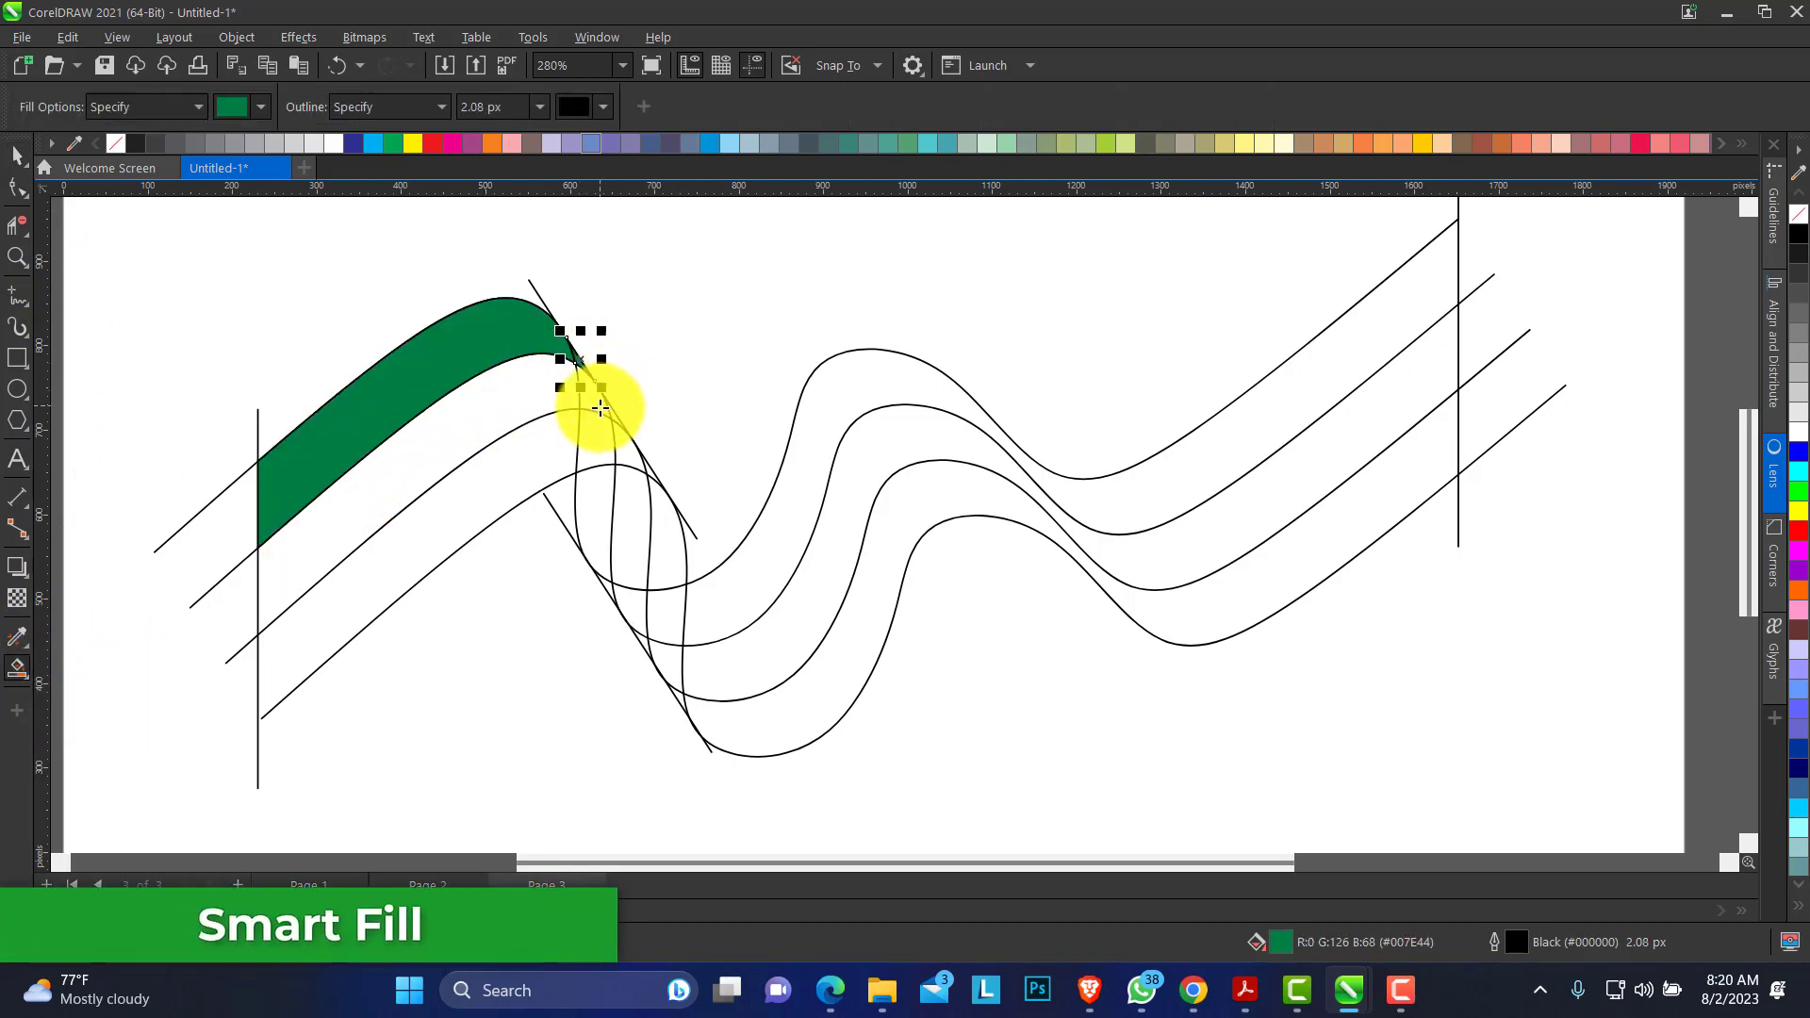
Try to fill the lowest band before the first bend with green.
{"action": "left_click", "coordinate": [373, 594]}
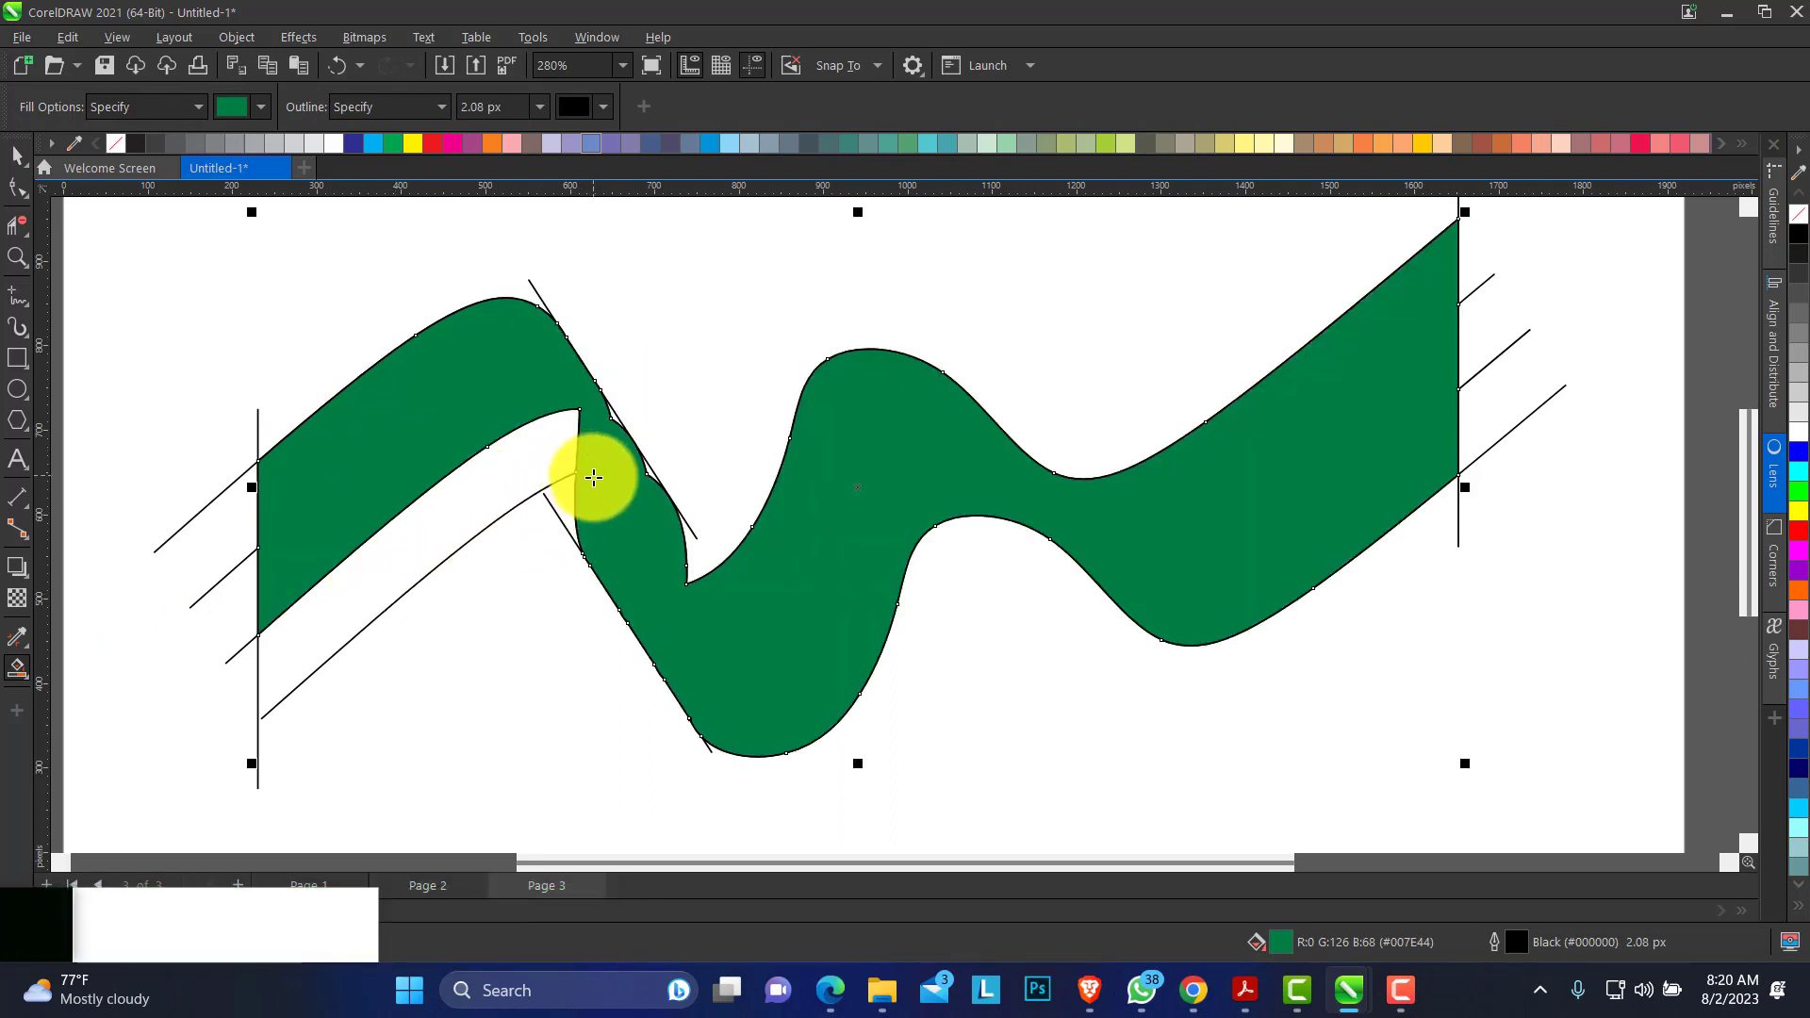
{"action": "key", "text": "ctrl+z"}
{"action": "left_click", "coordinate": [477, 513]}
{"action": "key", "text": "ctrl+z"}
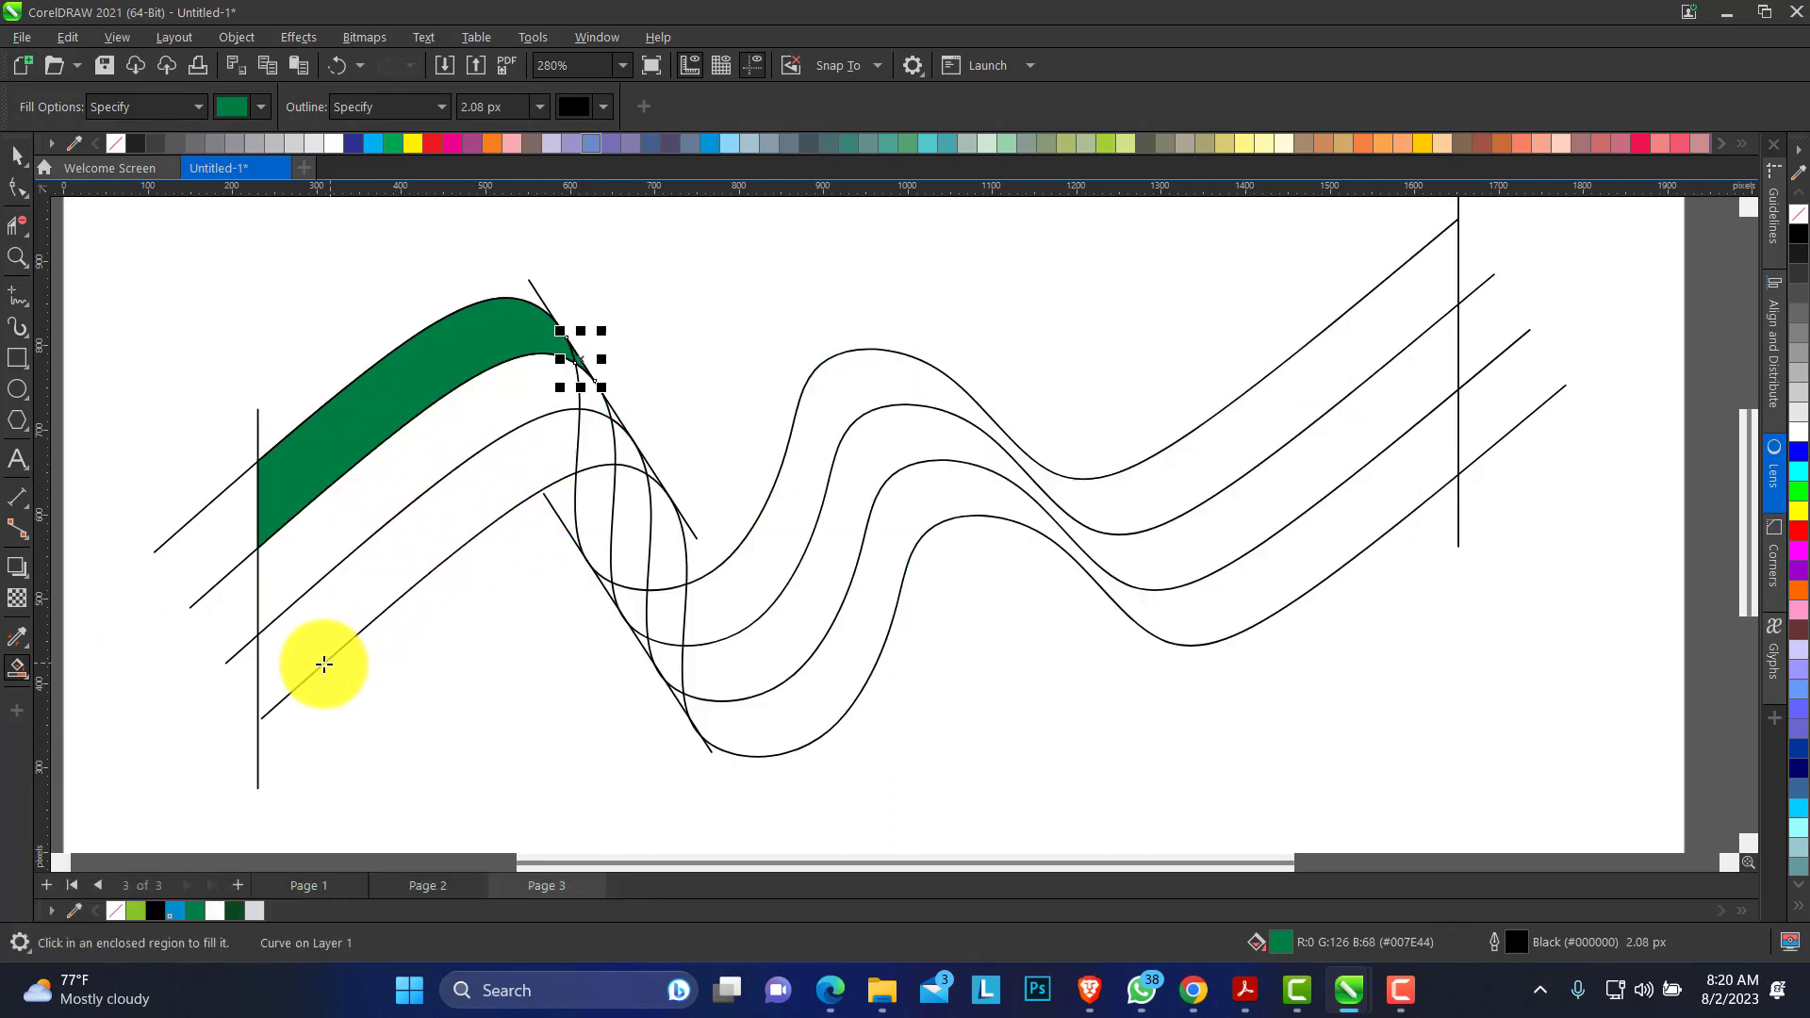
Extend the lowest curve's starting node past the left vertical line so that the two cross.
{"action": "left_click", "coordinate": [17, 257]}
{"action": "left_click_drag", "start_coordinate": [221, 640], "coordinate": [382, 777]}
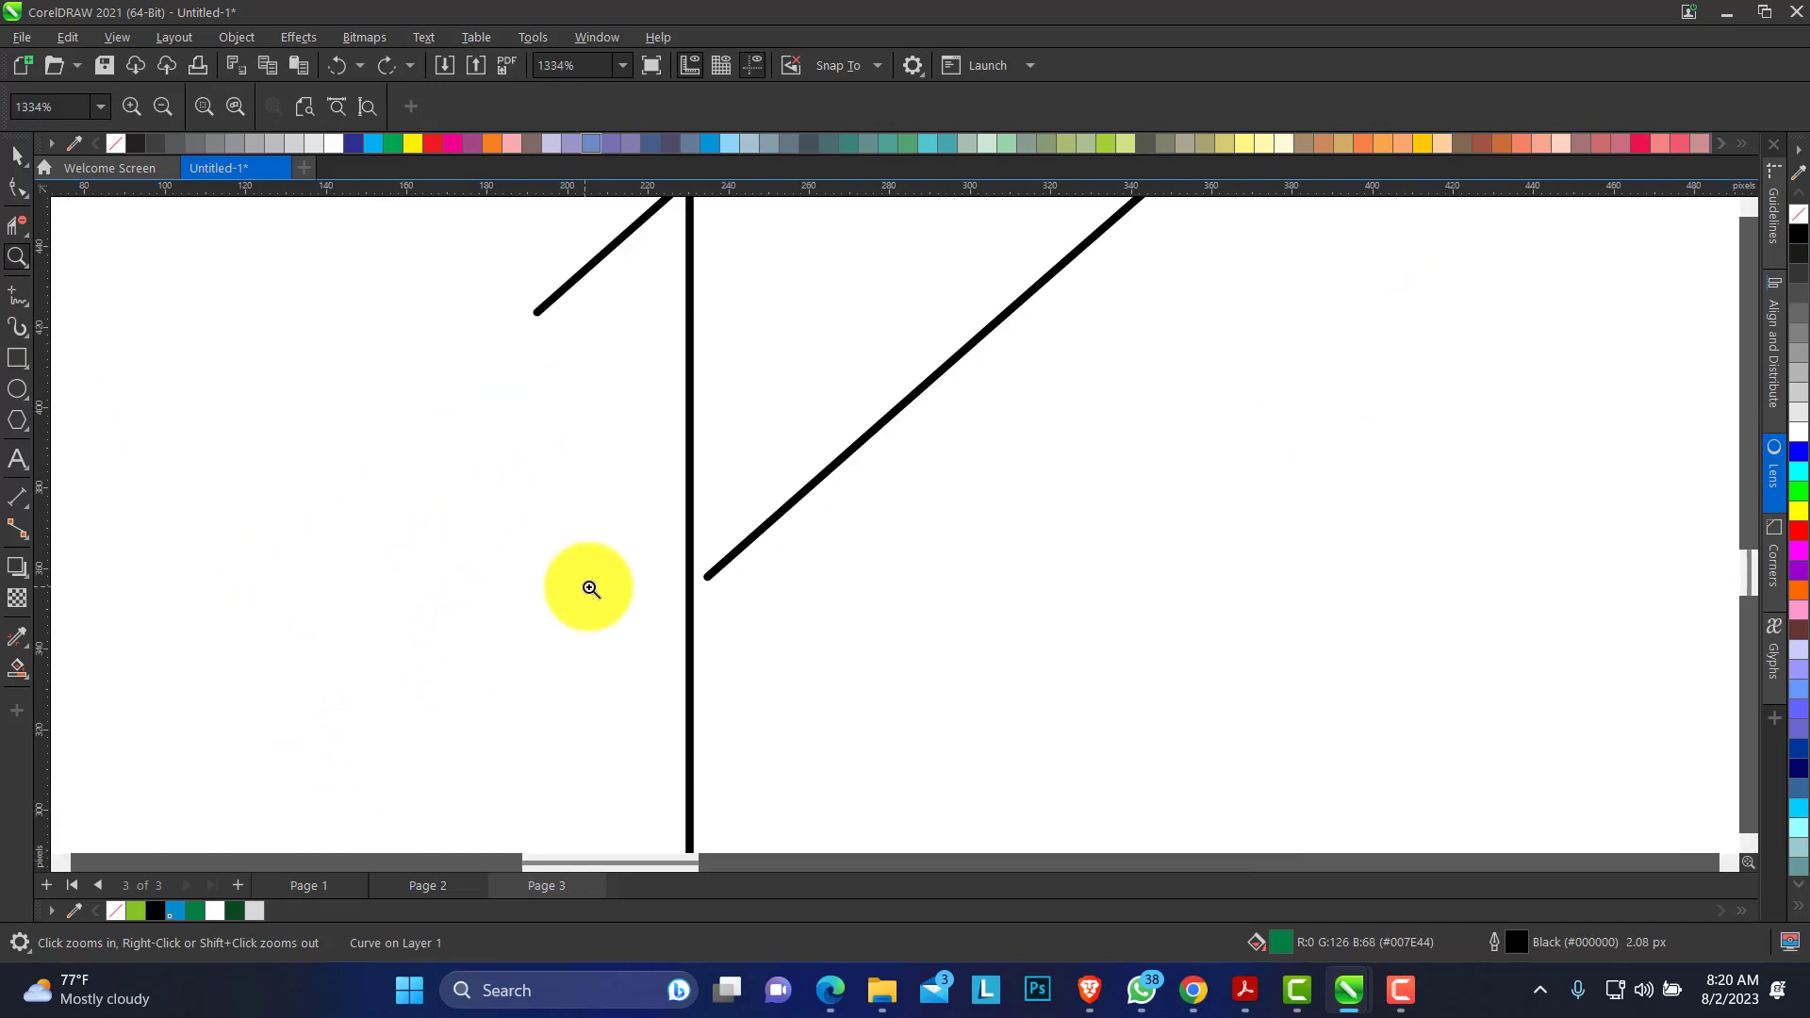
{"action": "left_click", "coordinate": [18, 187]}
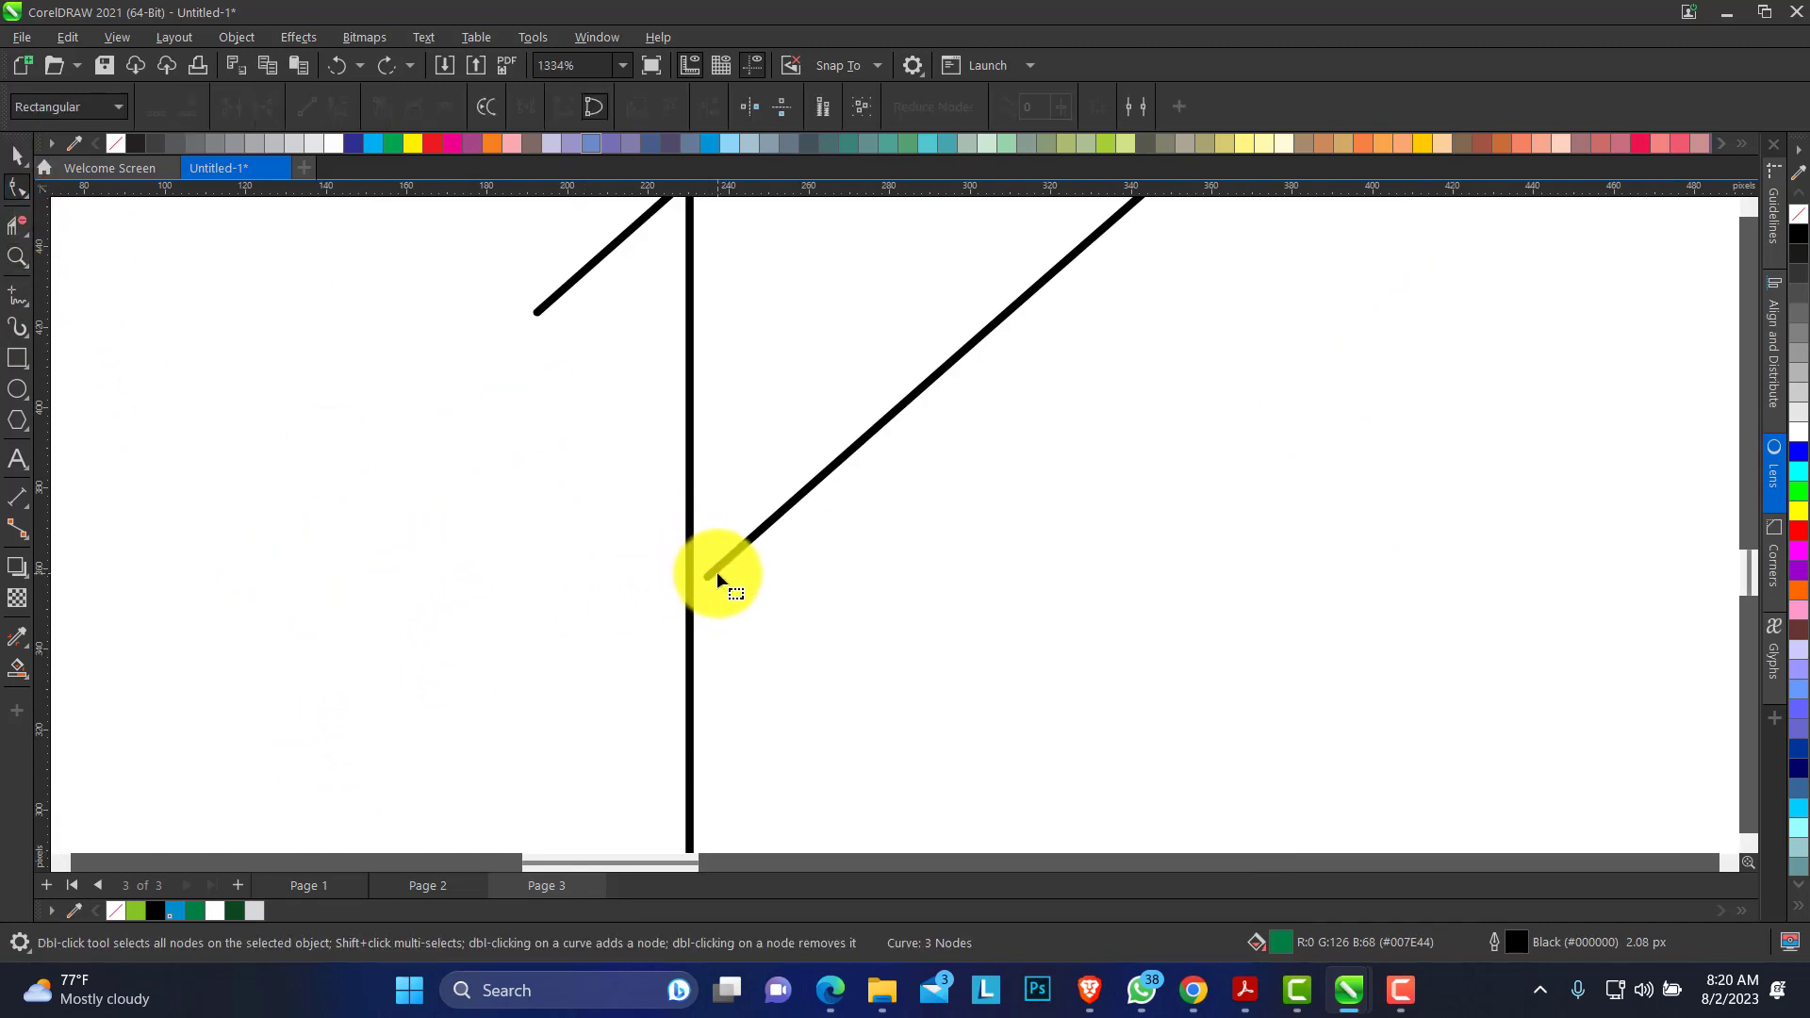
{"action": "left_click_drag", "start_coordinate": [716, 572], "coordinate": [654, 624]}
{"action": "left_click", "coordinate": [17, 256]}
{"action": "right_click", "coordinate": [623, 424]}
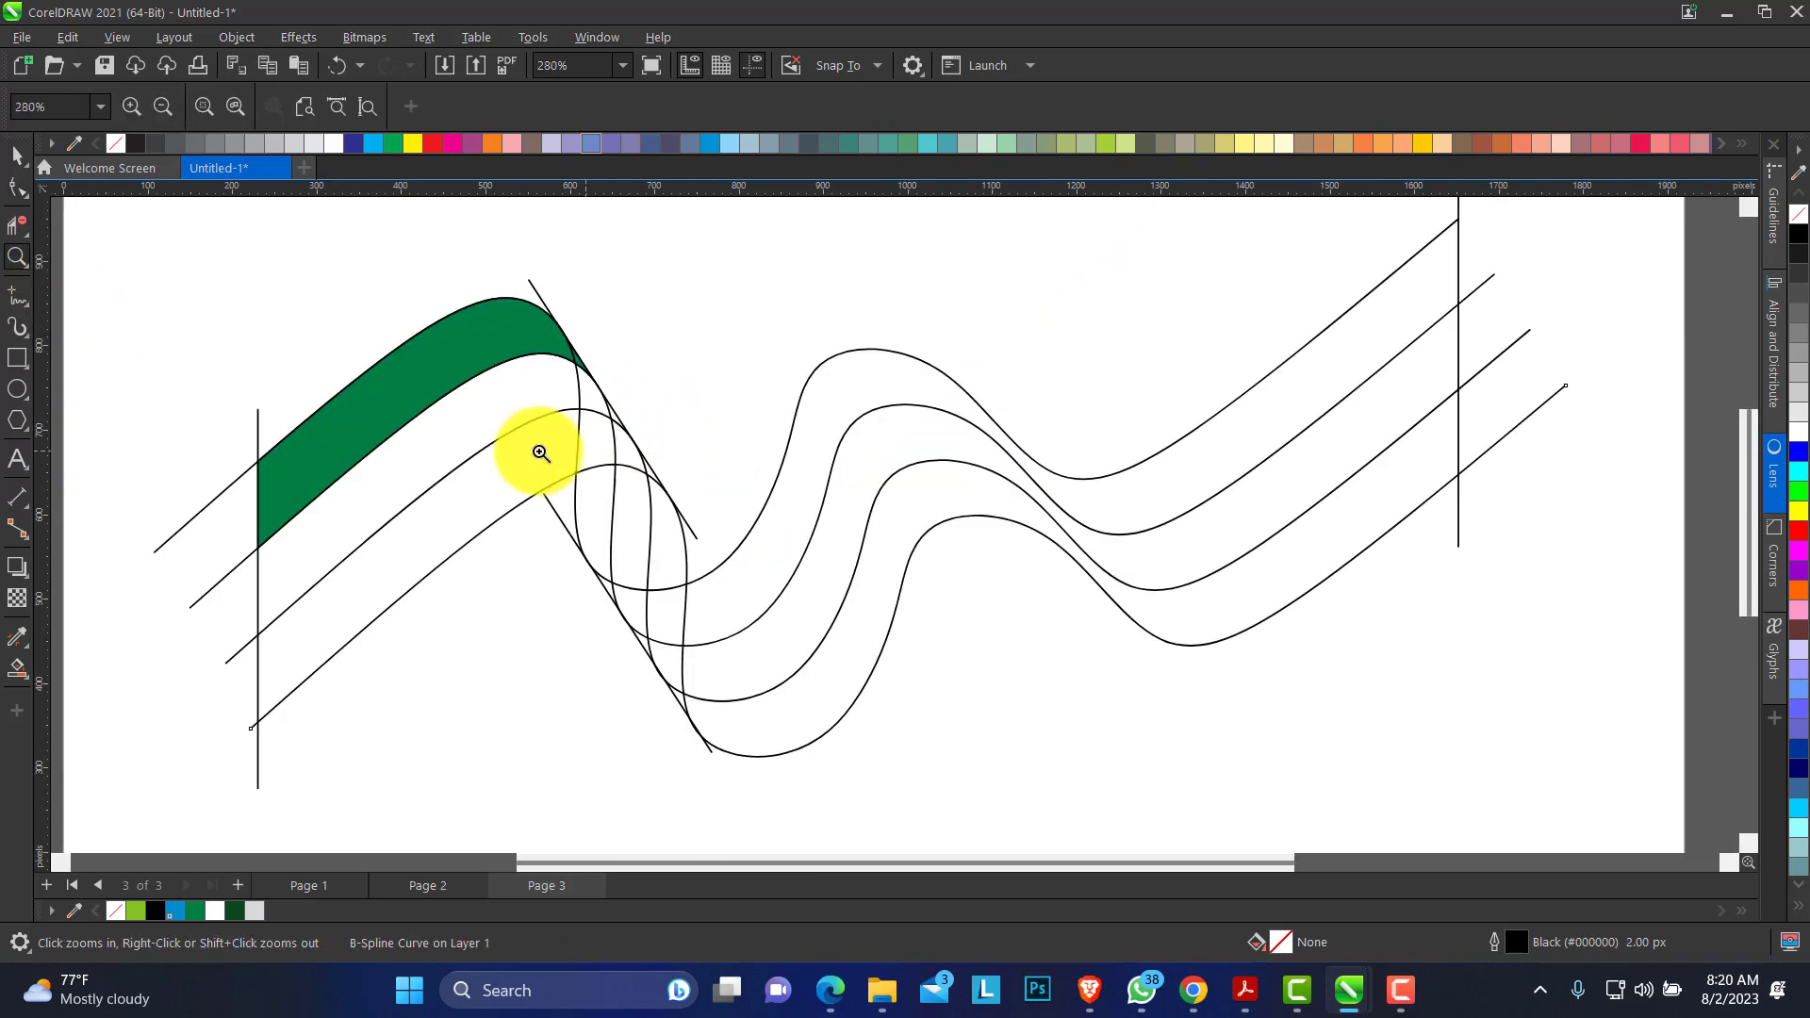
Fill the lowest band before the first bend and its adjoining section inside the bend with green using Smart Fill.
{"action": "left_click", "coordinate": [18, 155]}
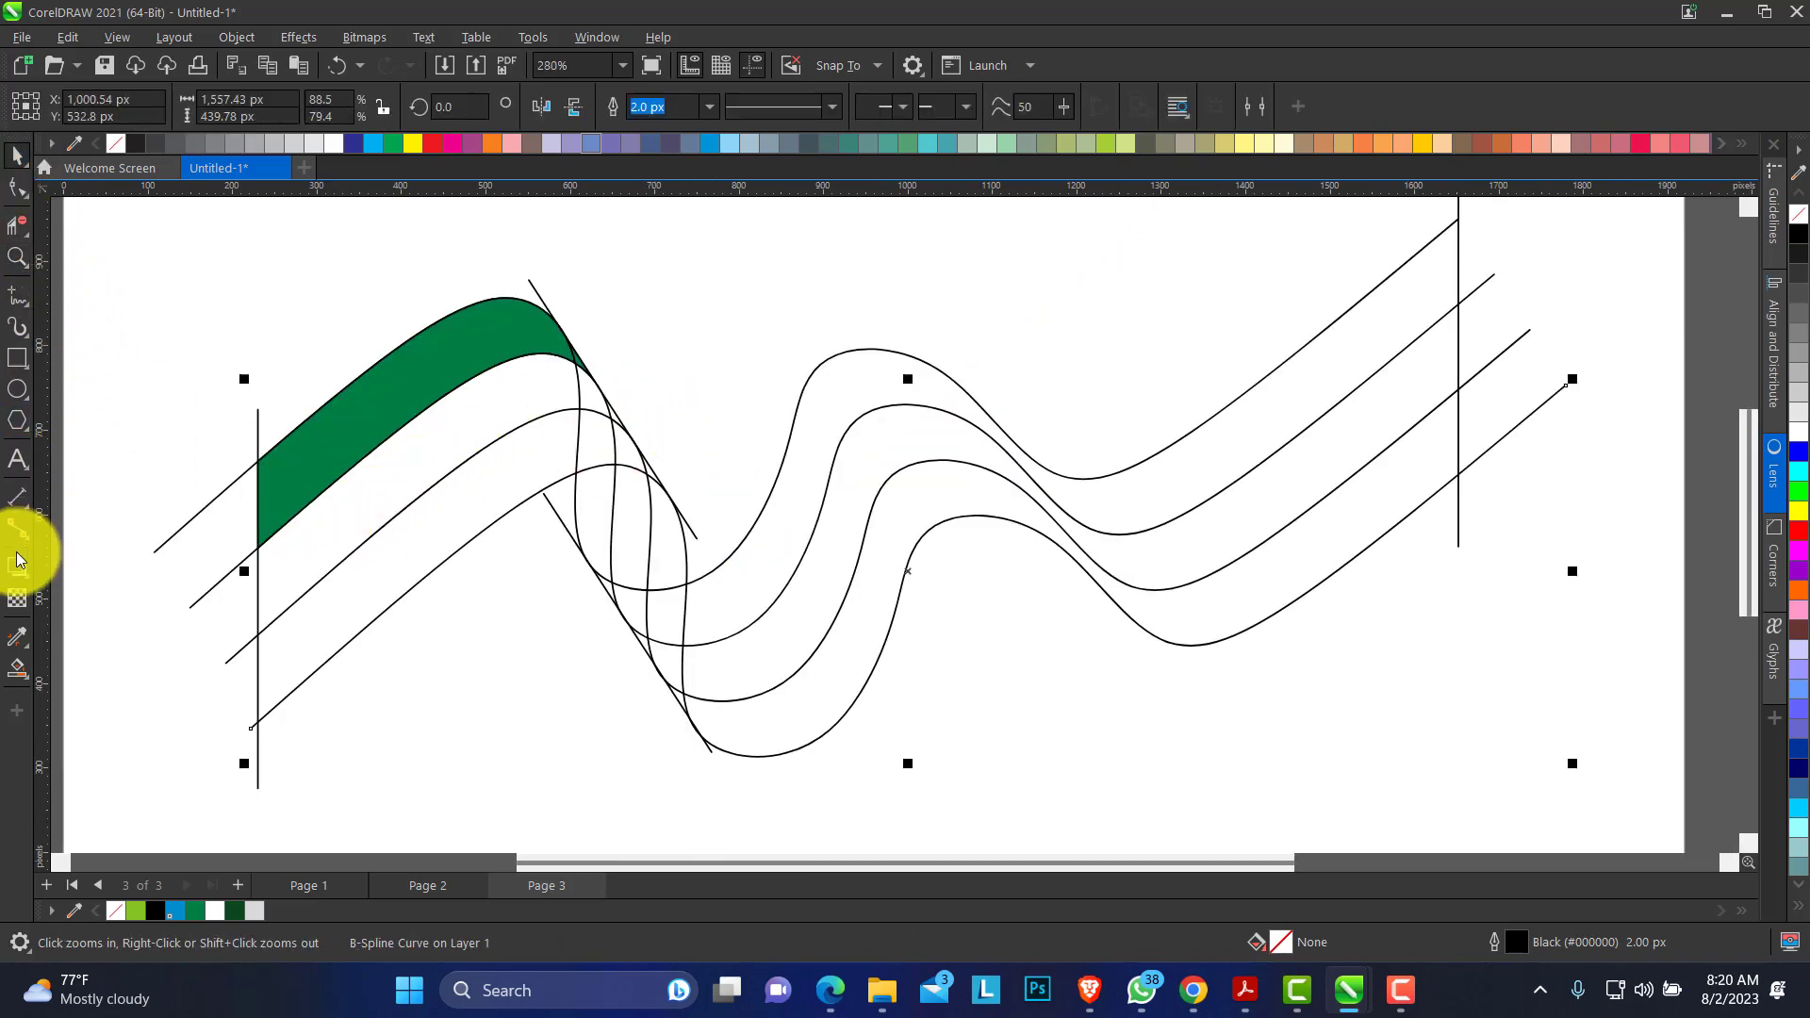
{"action": "left_click", "coordinate": [17, 668]}
{"action": "left_click", "coordinate": [297, 641]}
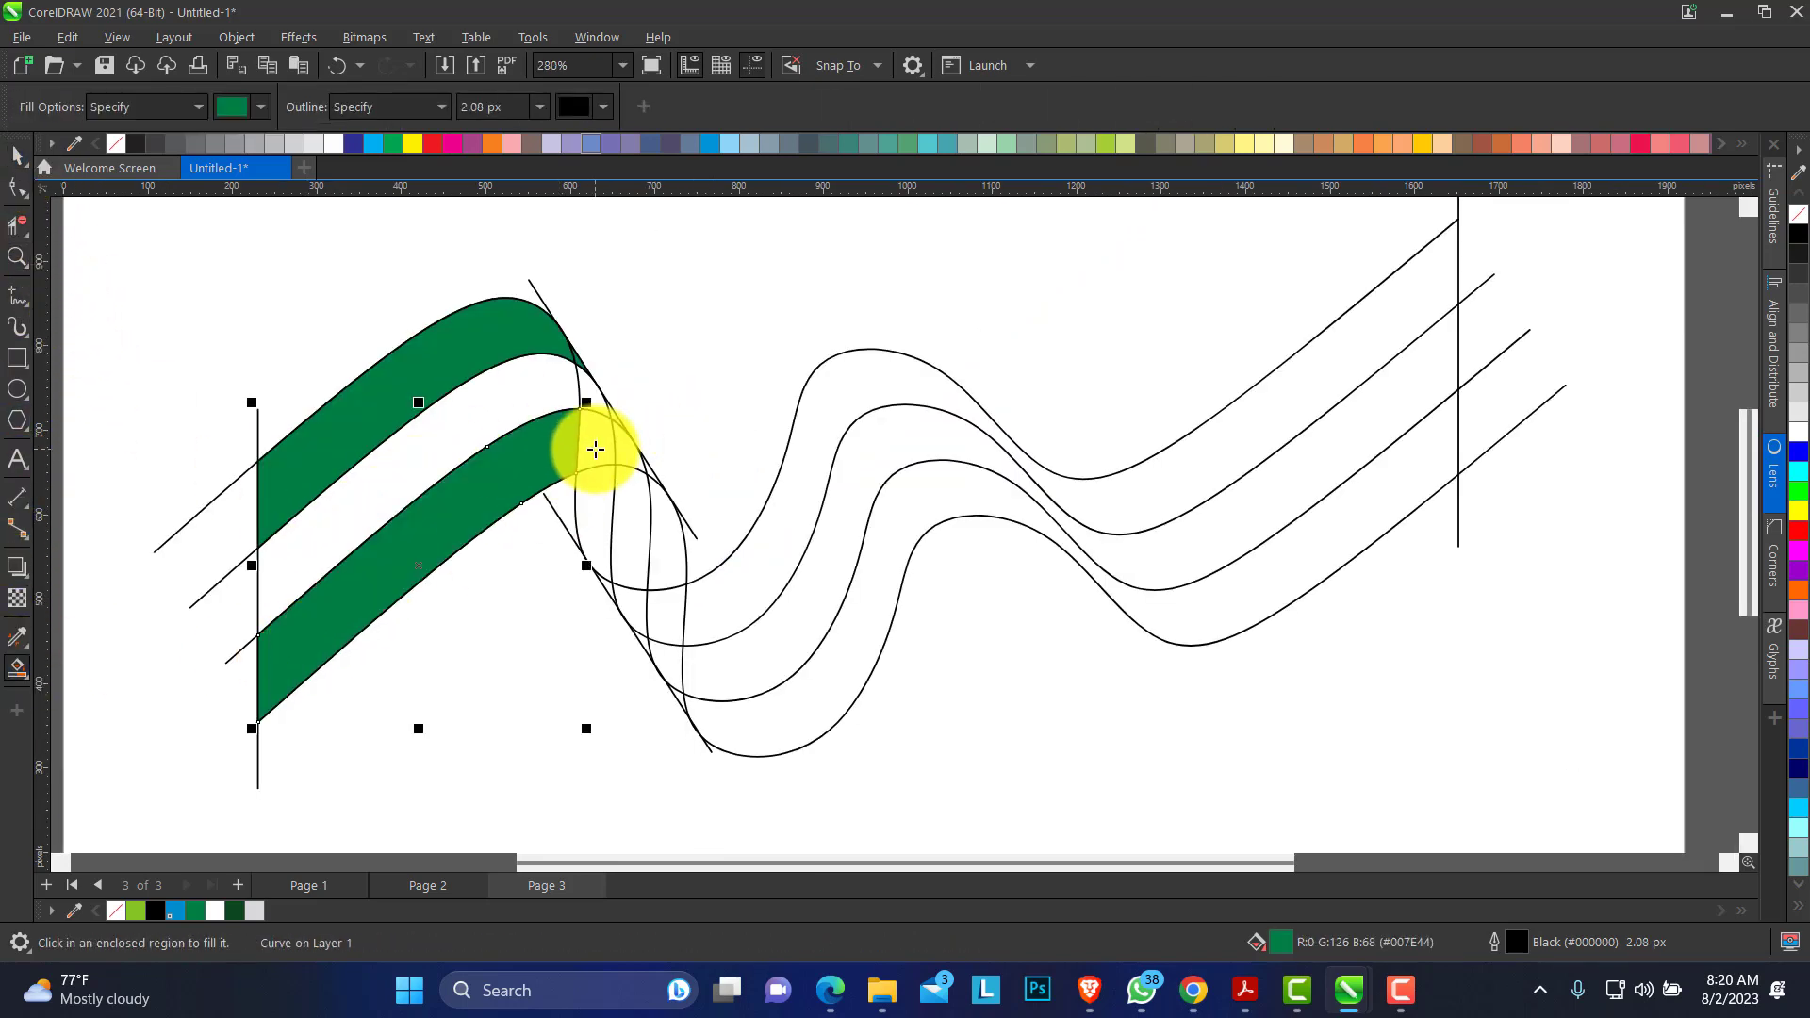
{"action": "left_click", "coordinate": [627, 451]}
Try to fill the small gap between the third curve's bend and the upper slanted line with green.
{"action": "left_click", "coordinate": [653, 470]}
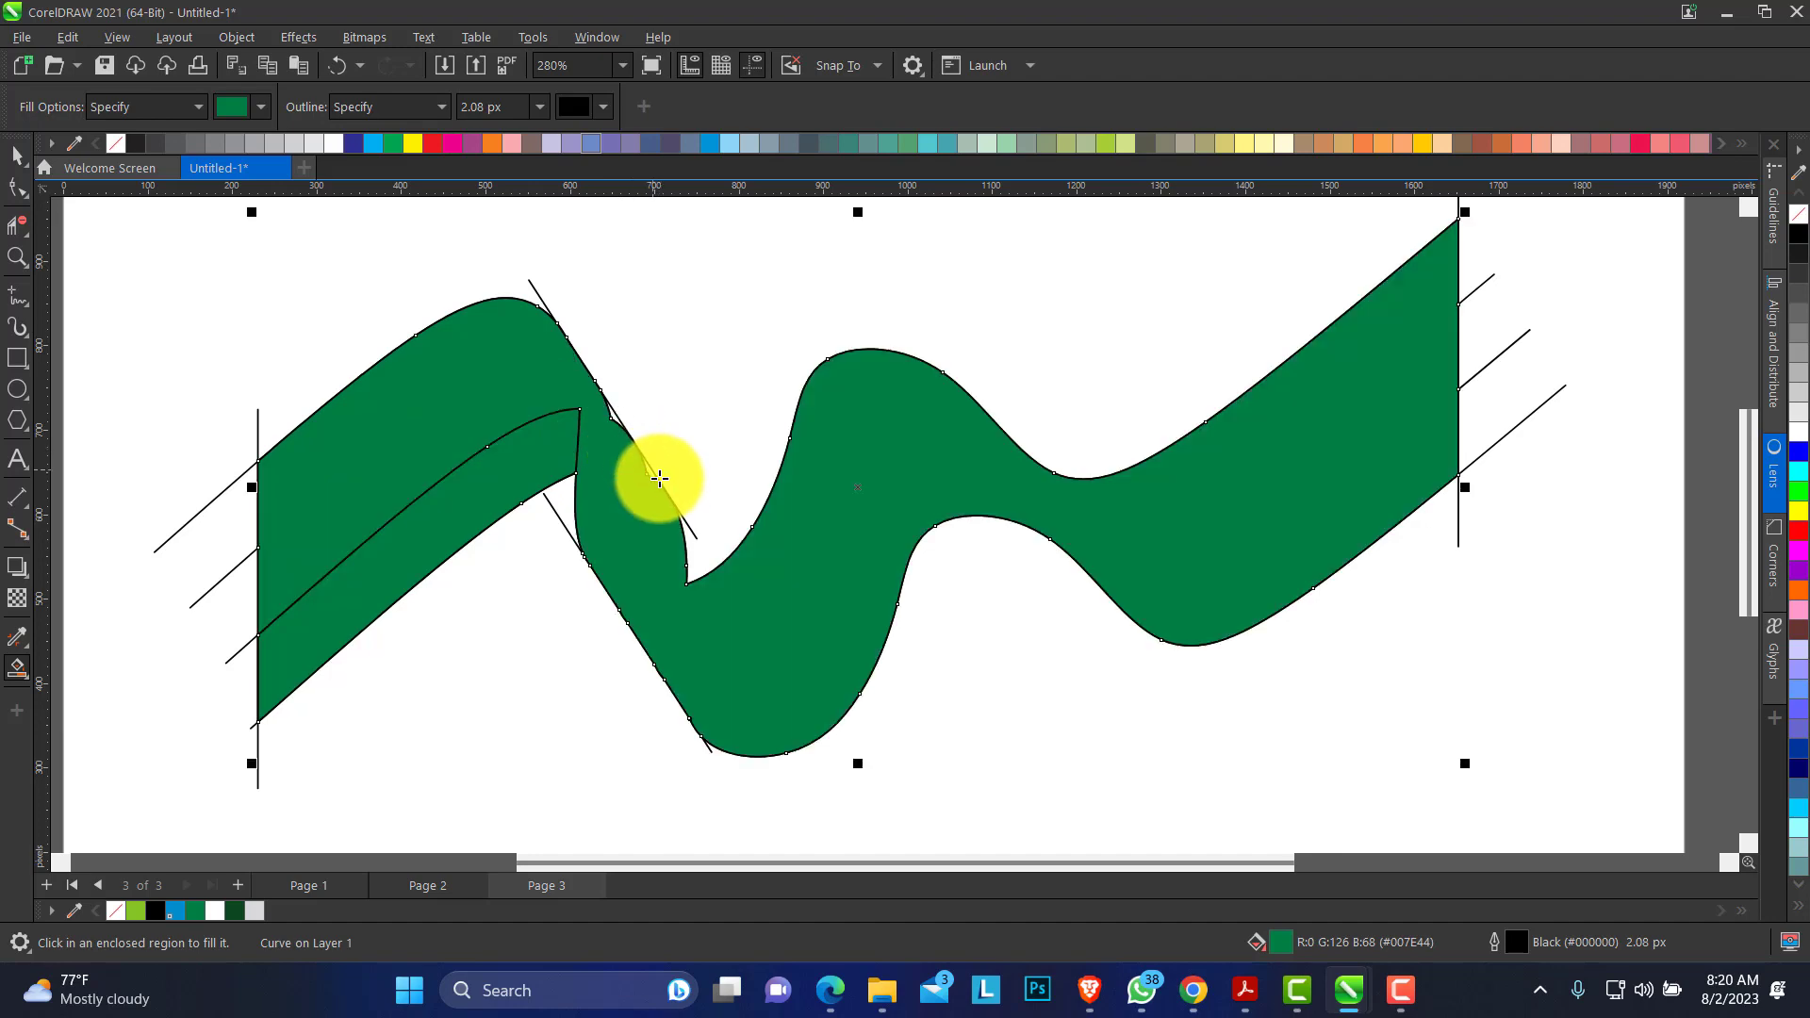
{"action": "key", "text": "ctrl+z"}
{"action": "left_click", "coordinate": [653, 469]}
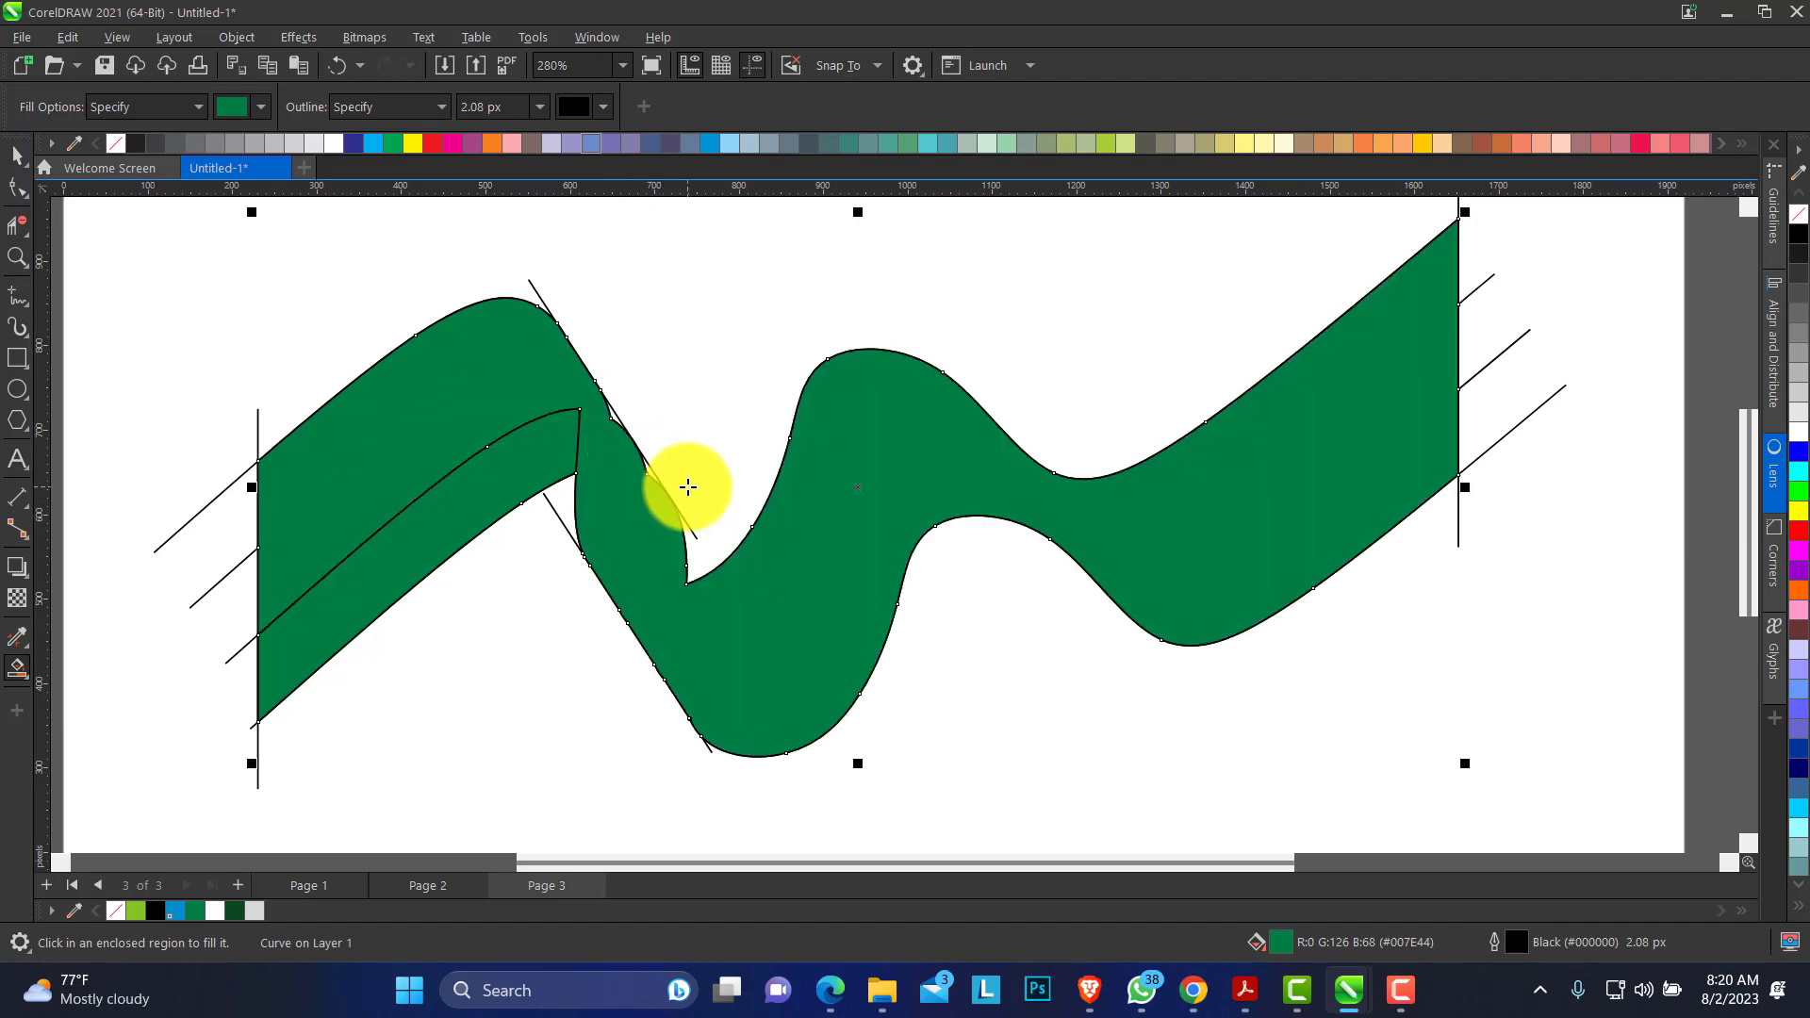
{"action": "key", "text": "ctrl+z"}
Shorten the upper slanted line so that its lower end lies on the lowest curve's first bend.
{"action": "left_click", "coordinate": [17, 256]}
{"action": "left_click_drag", "start_coordinate": [622, 446], "coordinate": [726, 563]}
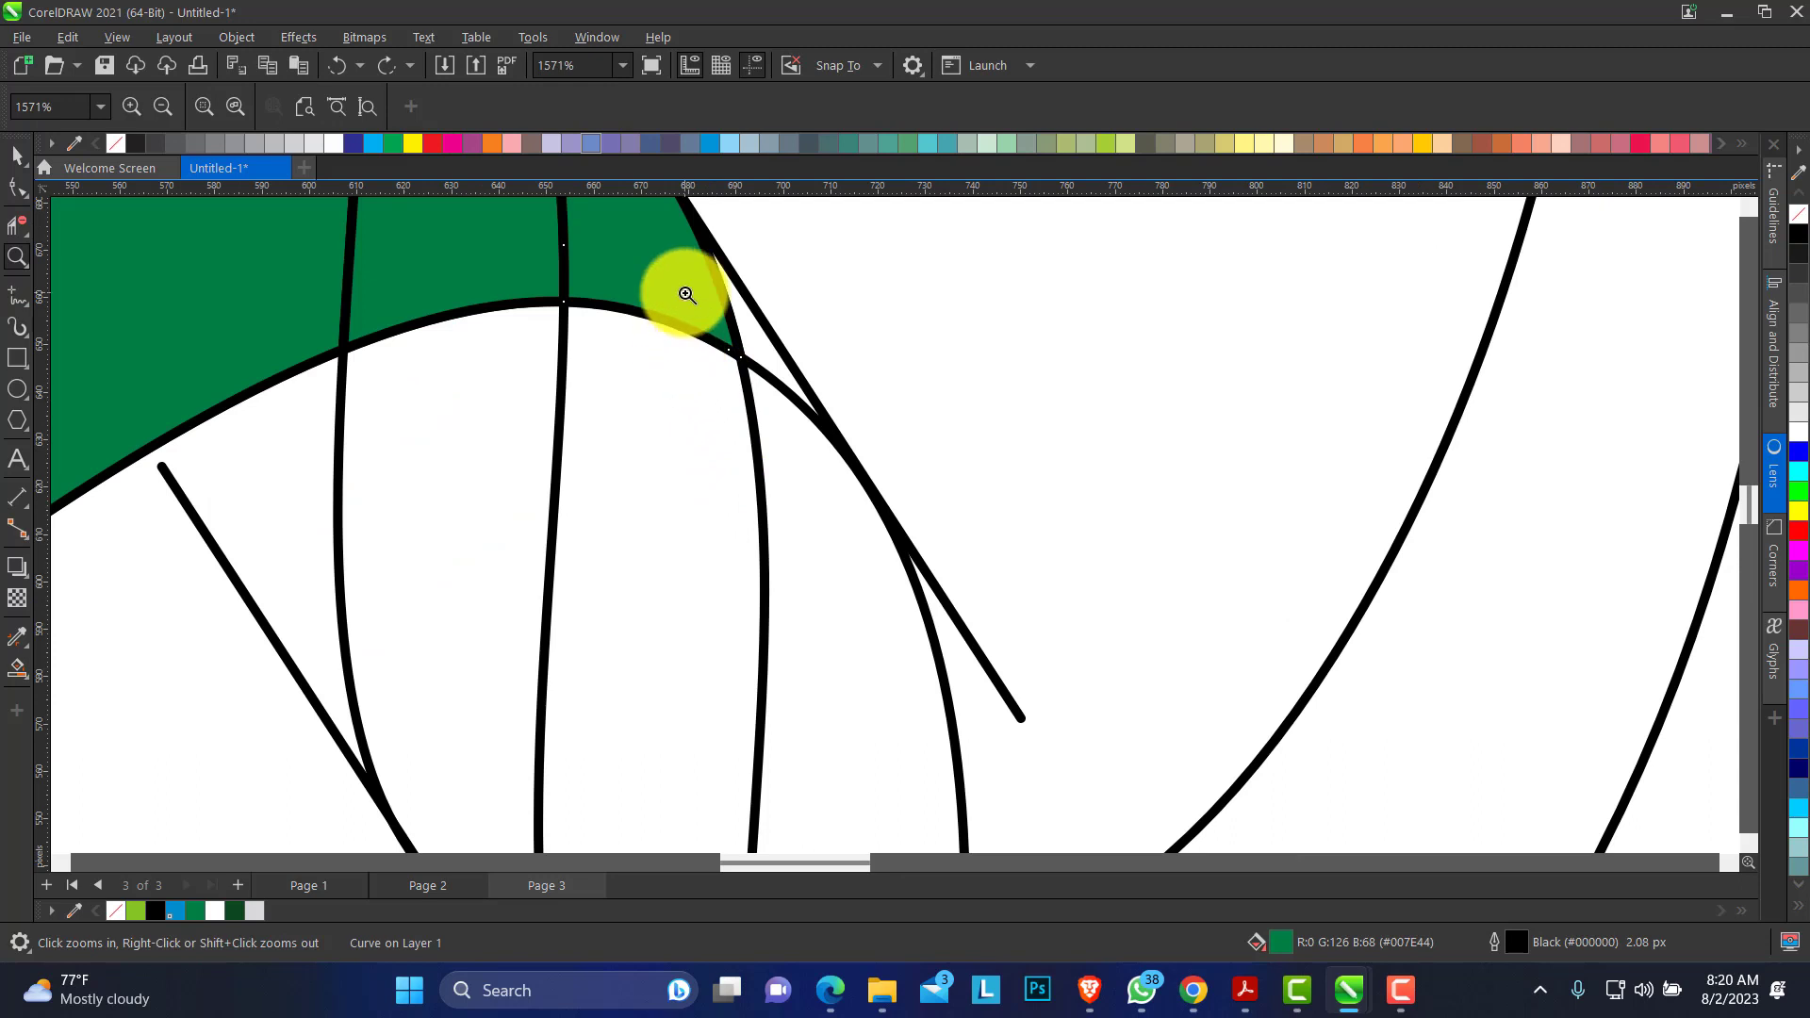
{"action": "left_click_drag", "start_coordinate": [685, 293], "coordinate": [1122, 698]}
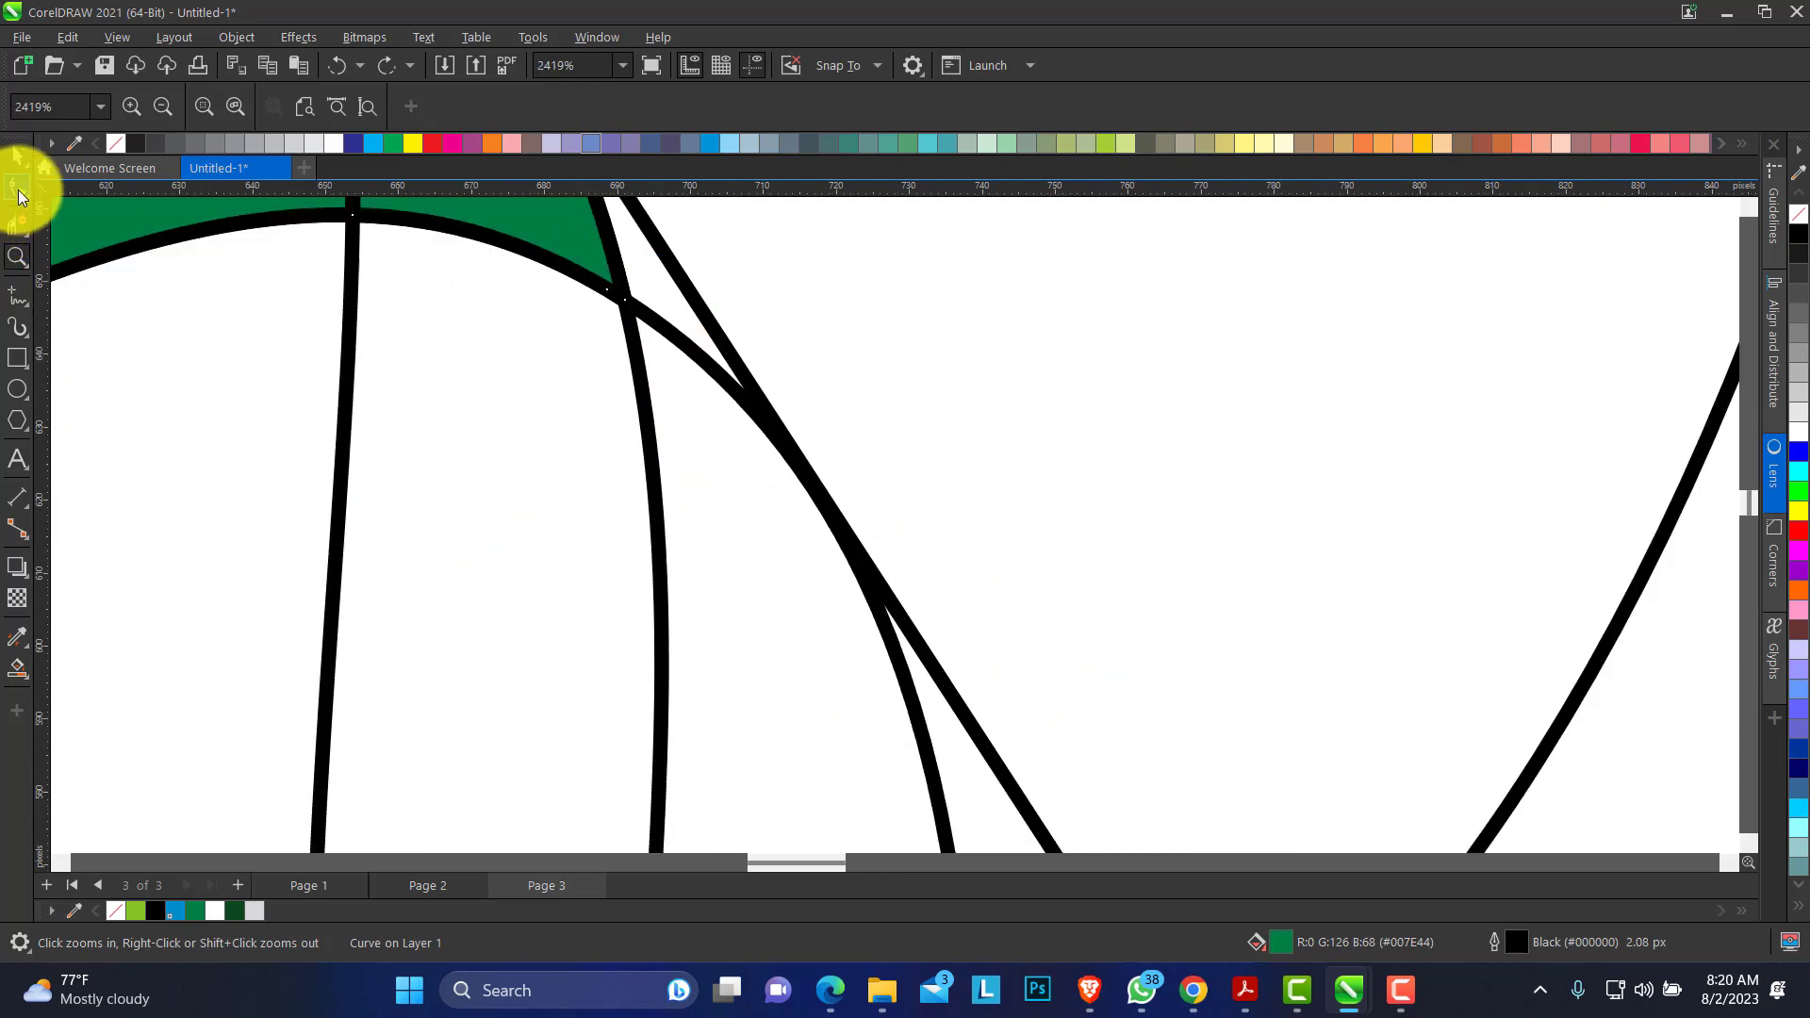
{"action": "left_click", "coordinate": [18, 188]}
{"action": "left_click", "coordinate": [728, 339]}
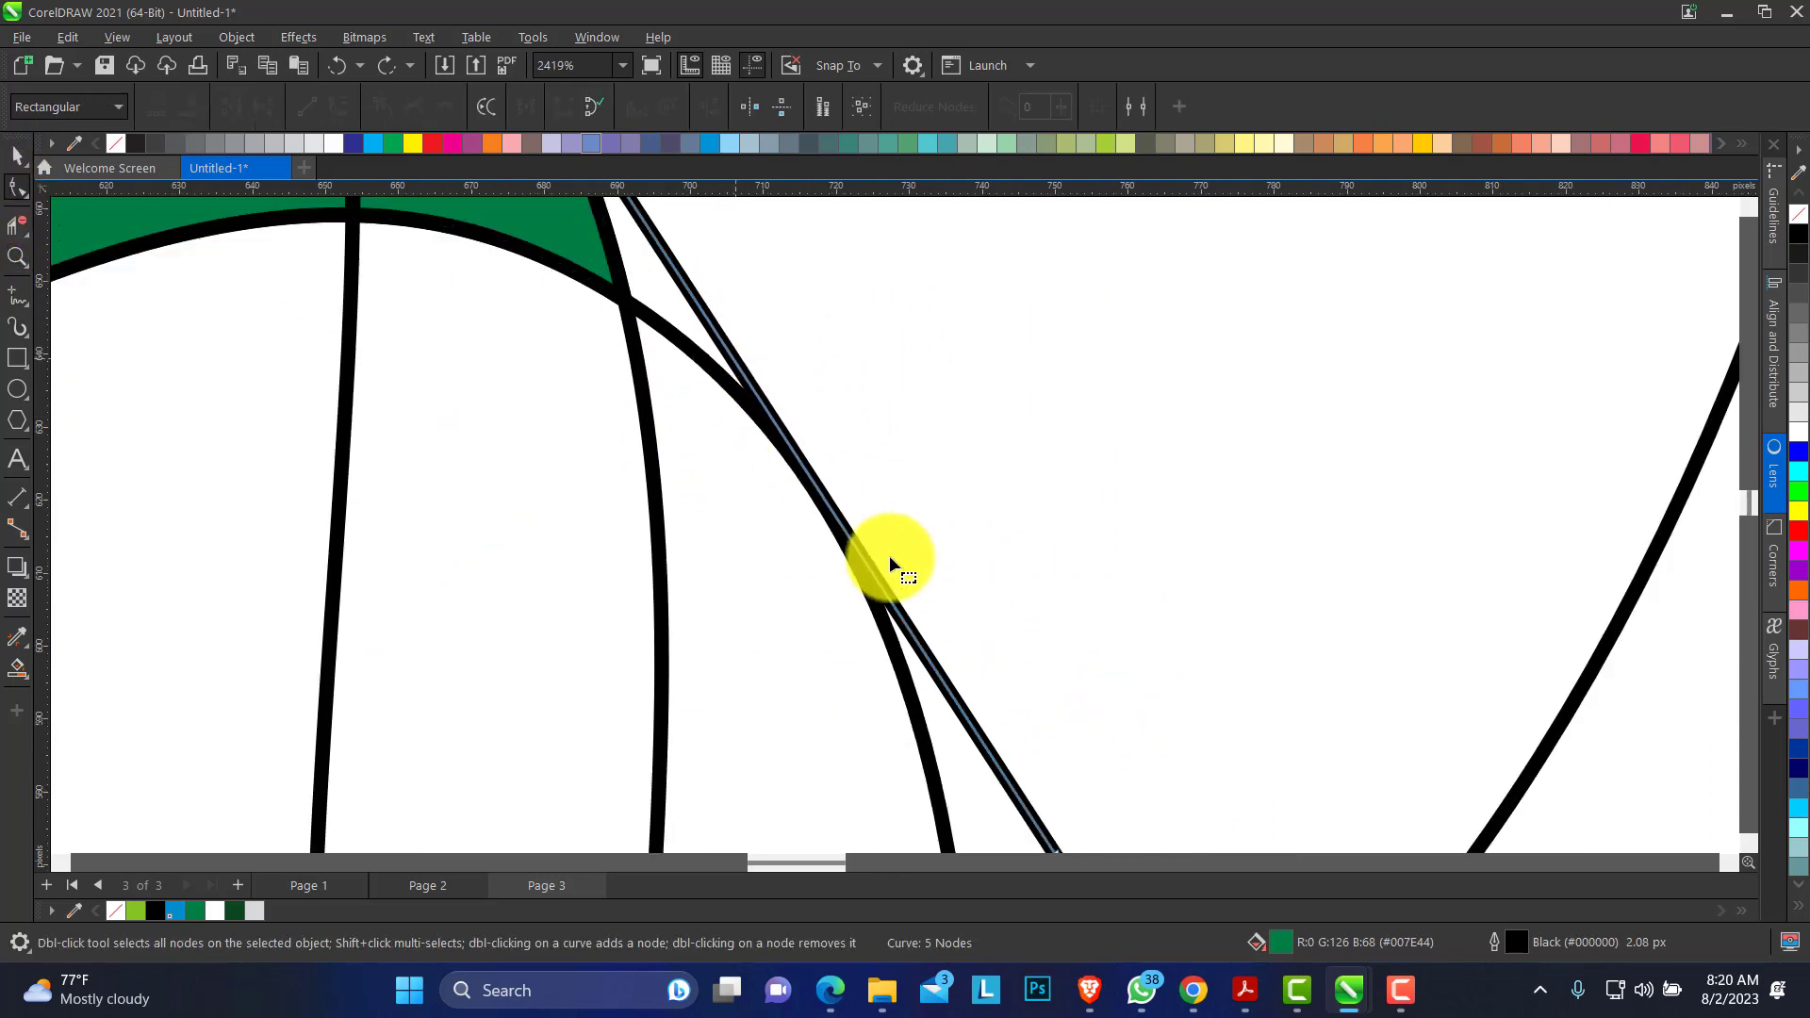
{"action": "left_click_drag", "start_coordinate": [1050, 846], "coordinate": [969, 748]}
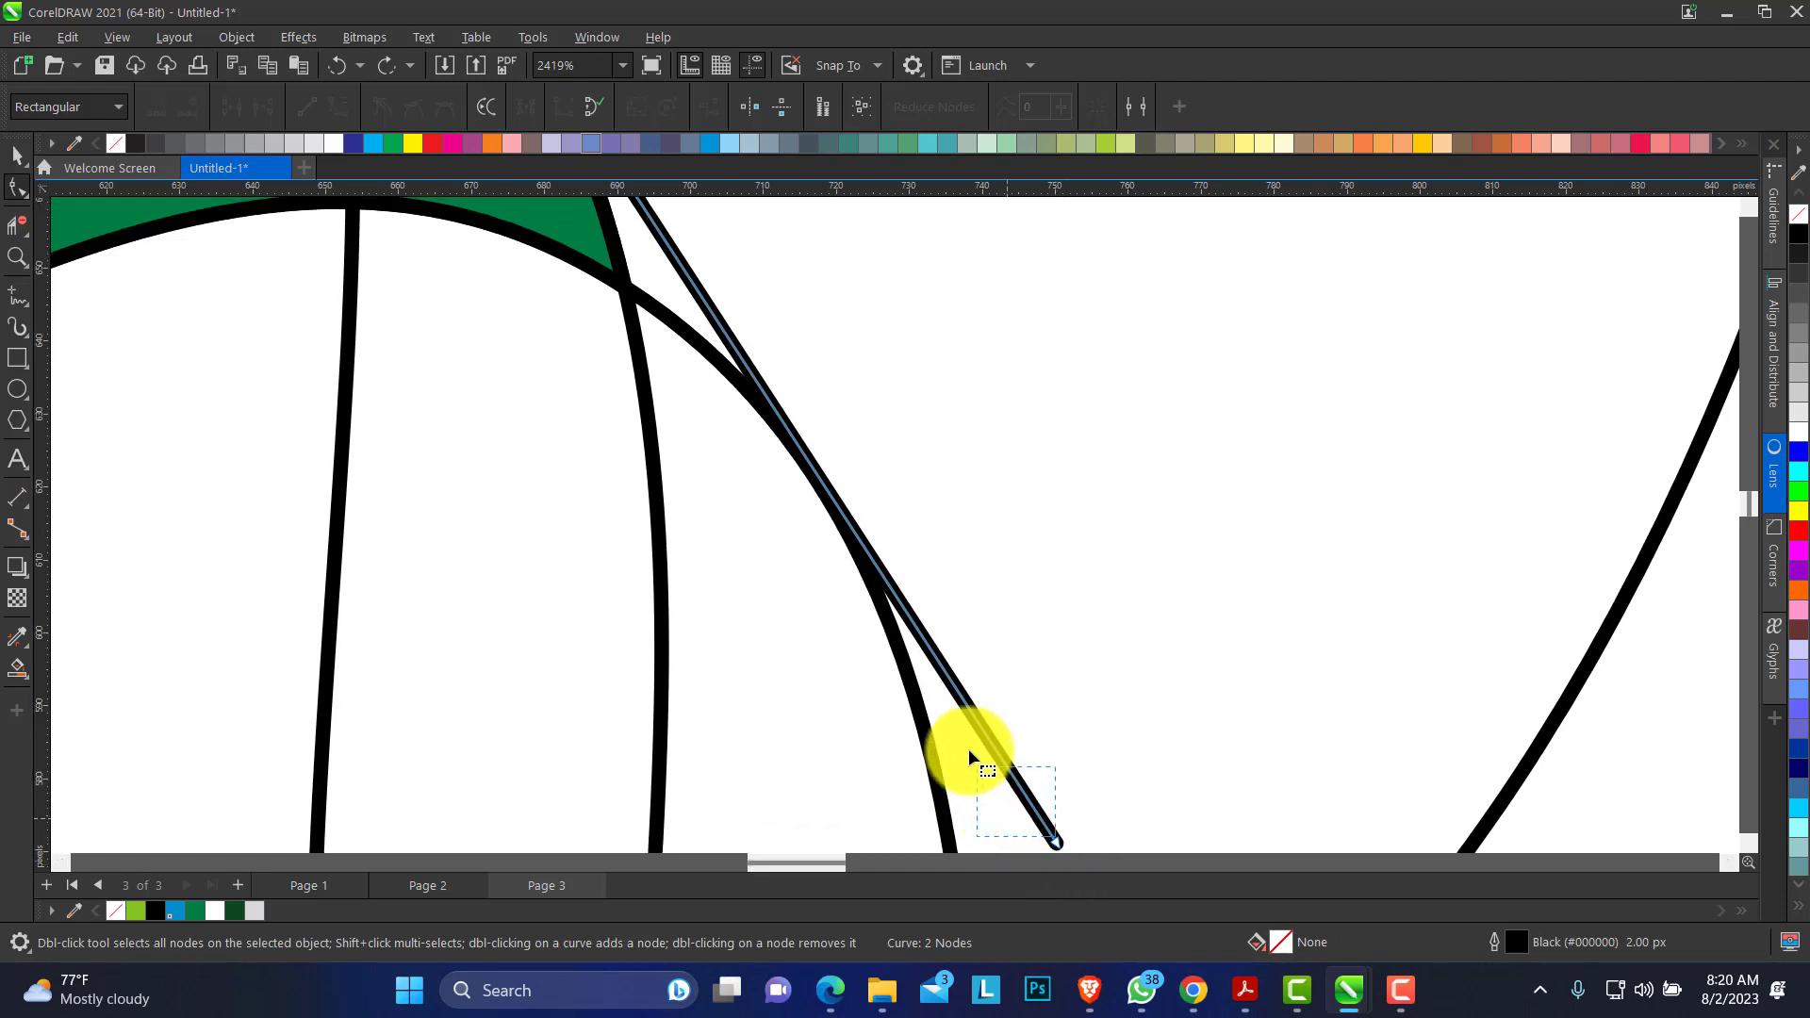
{"action": "left_click", "coordinate": [1056, 839]}
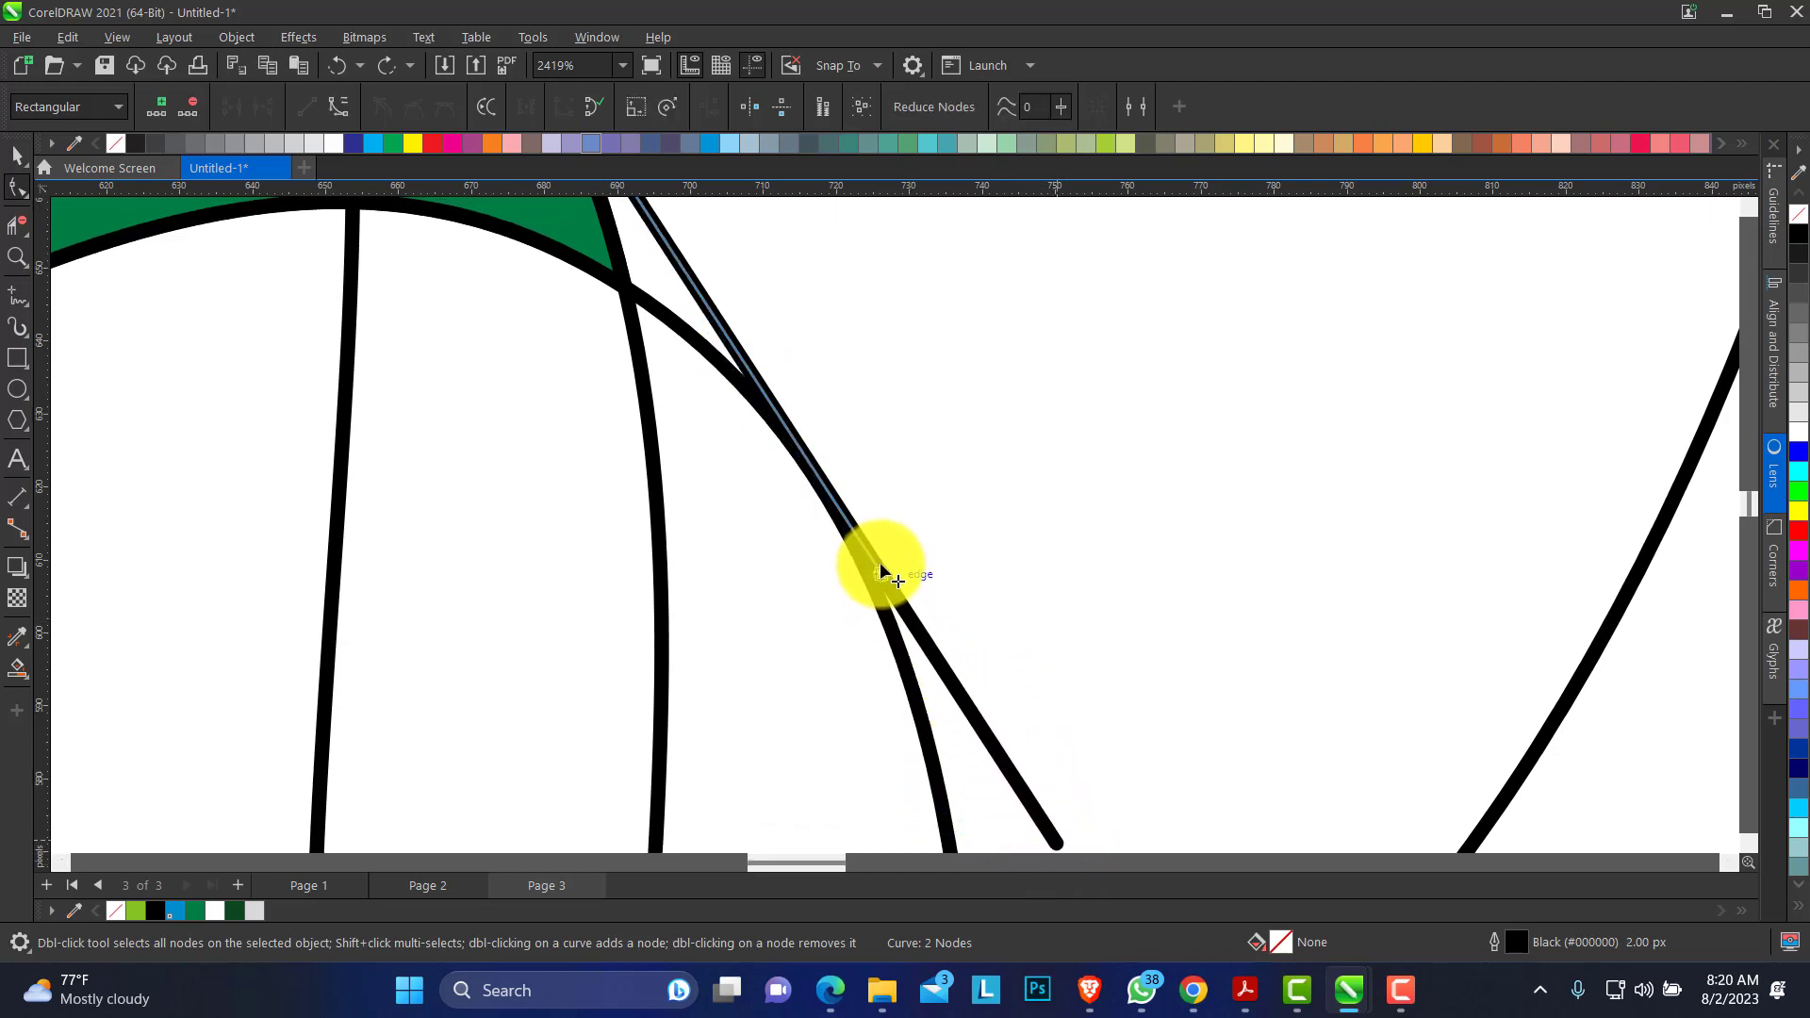
{"action": "left_click_drag", "start_coordinate": [881, 576], "coordinate": [878, 584]}
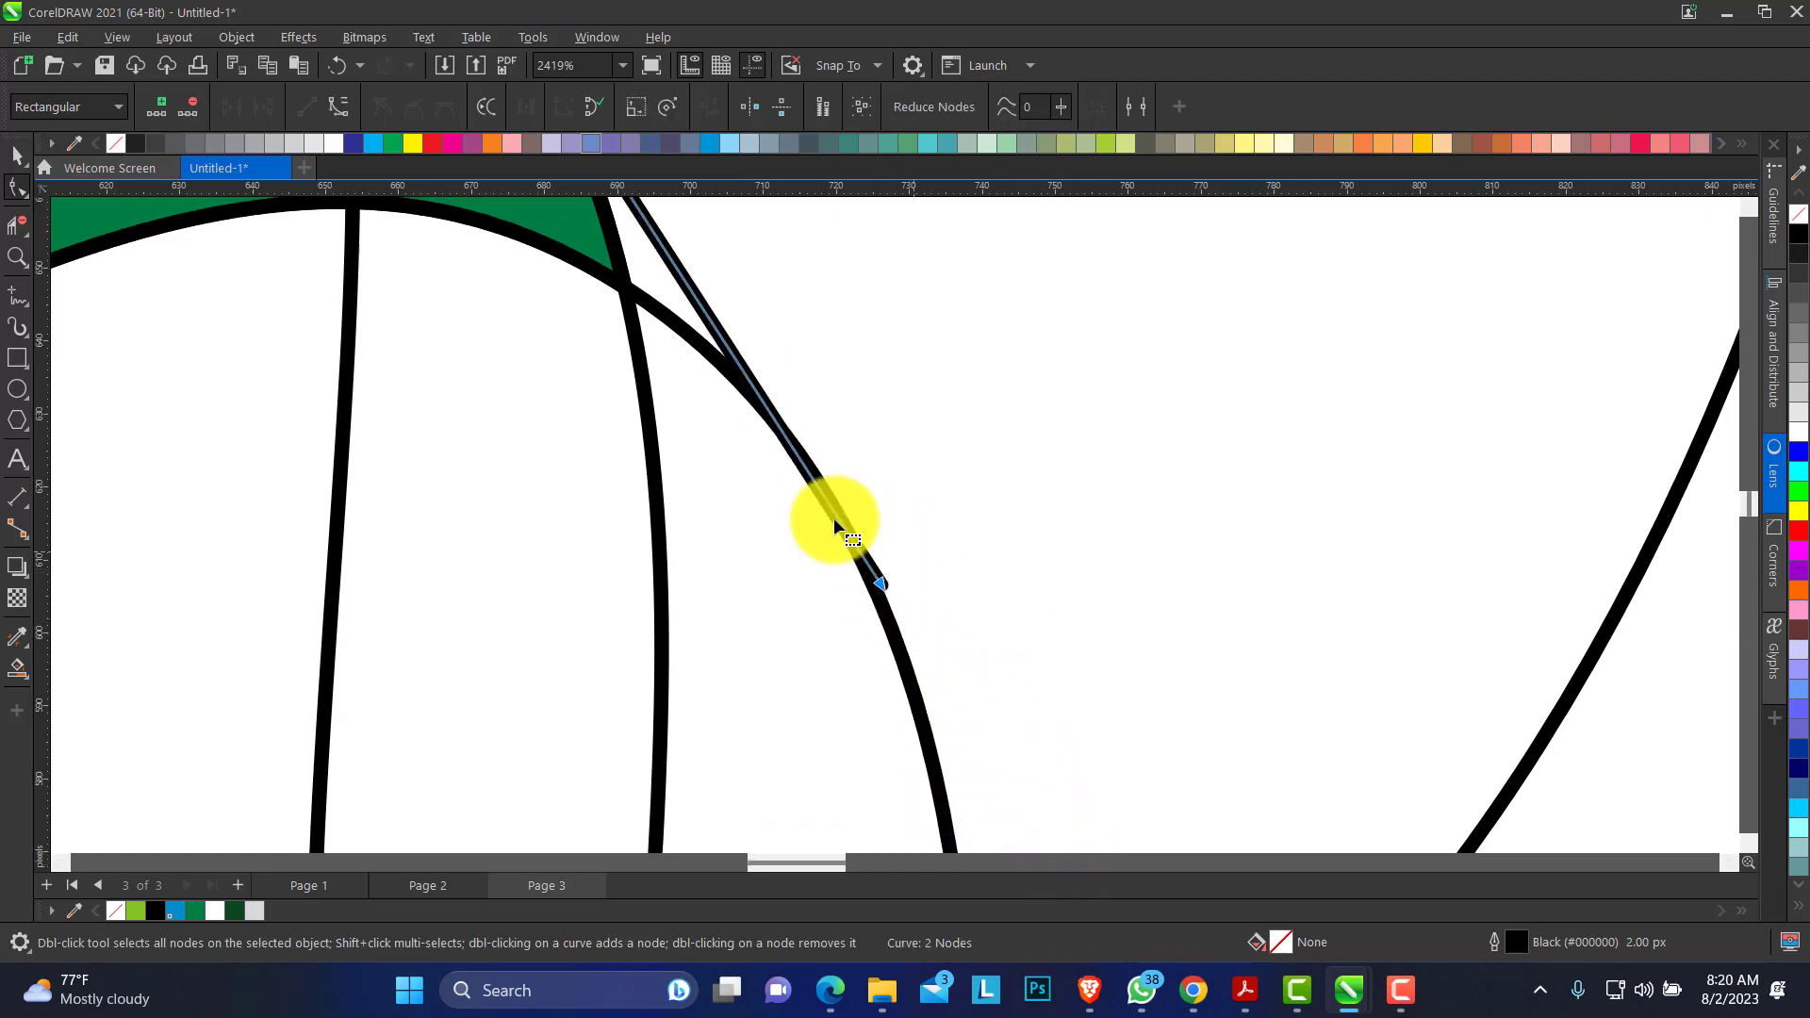
Fill the small gap between the third curve's bend, the upper slanted line and the lowest curve with green using Smart Fill.
{"action": "left_click", "coordinate": [14, 268]}
{"action": "scroll", "coordinate": [836, 444], "scroll_direction": "down", "scroll_amount": 2}
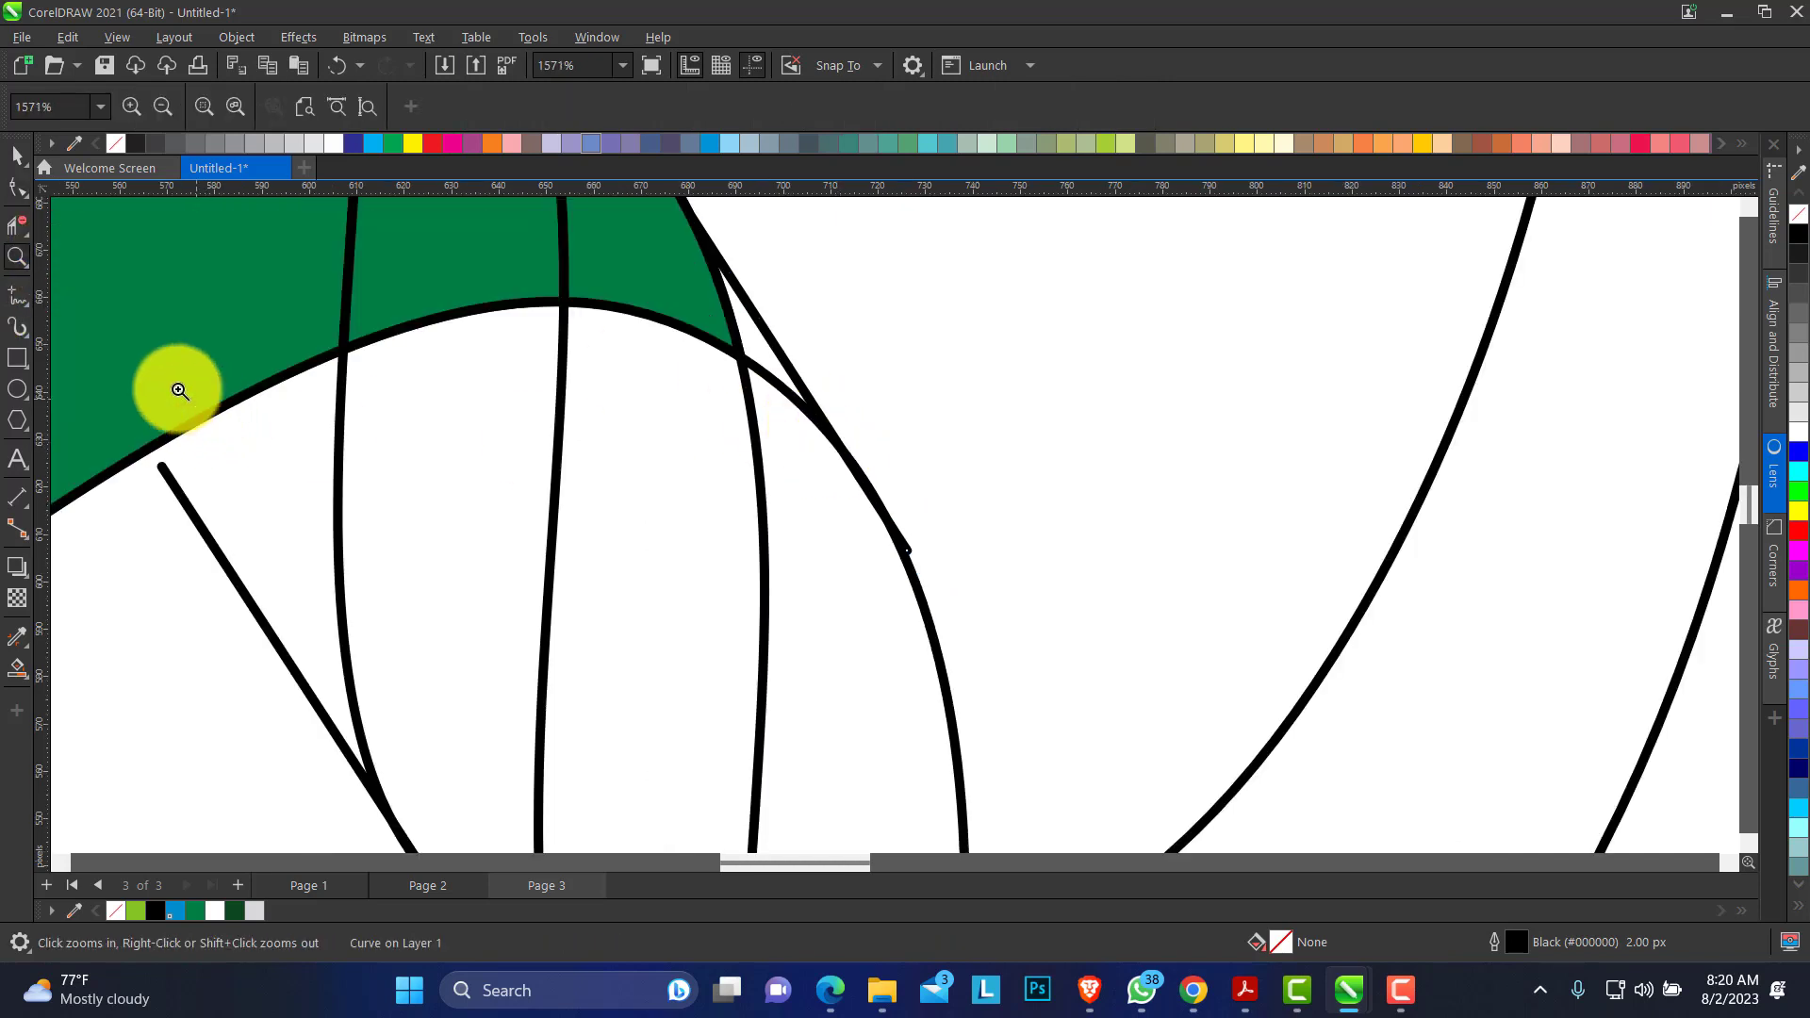
{"action": "left_click", "coordinate": [17, 667]}
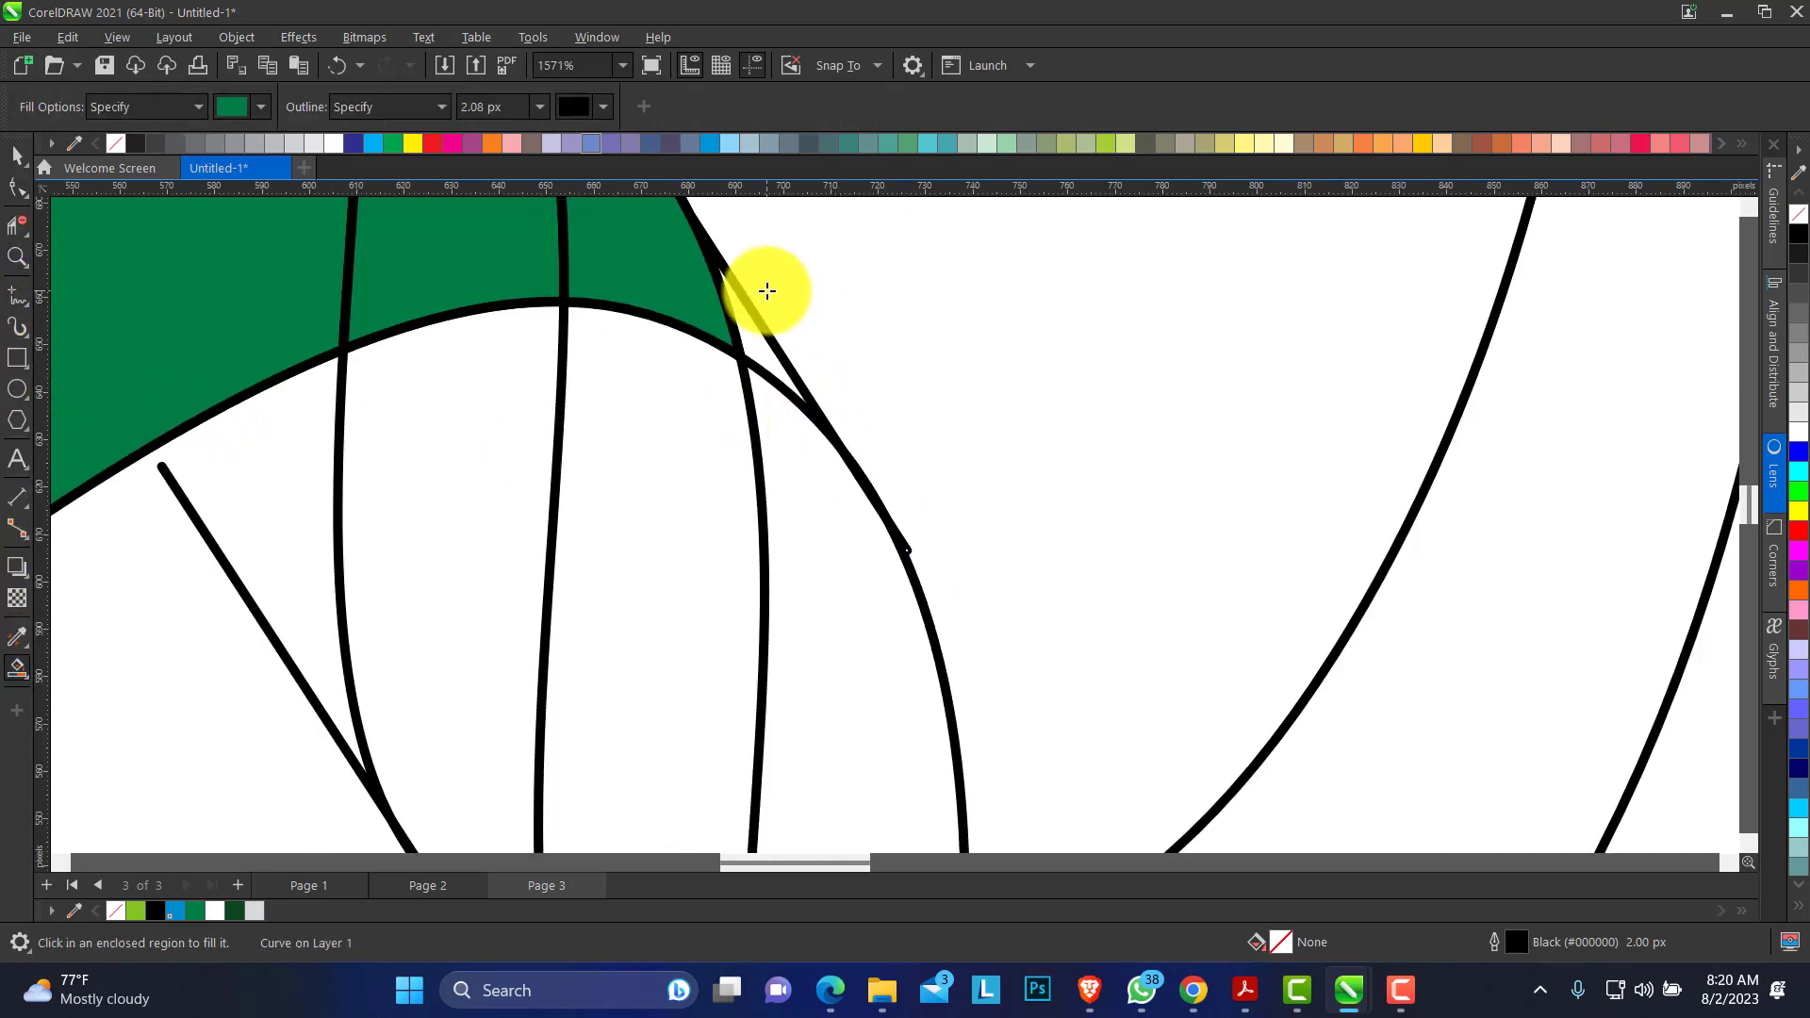
{"action": "left_click", "coordinate": [770, 341]}
{"action": "left_click", "coordinate": [13, 206]}
{"action": "double_click", "coordinate": [17, 256]}
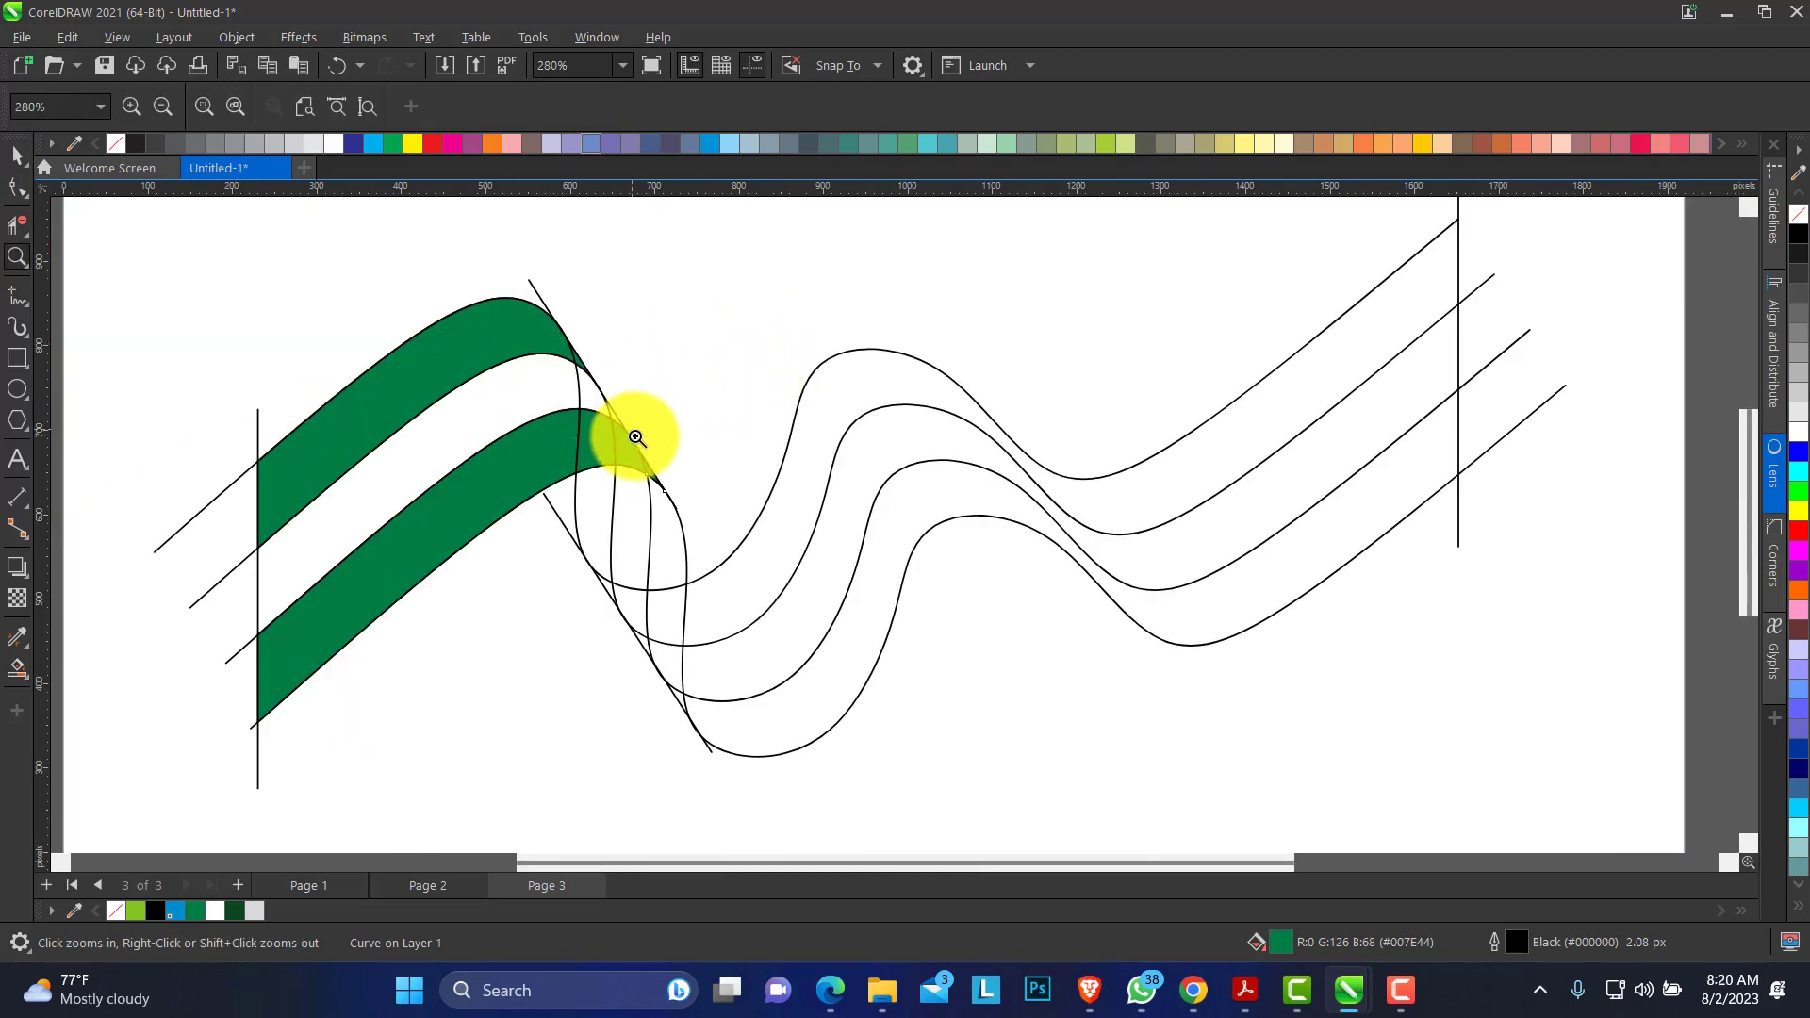
{"action": "left_click", "coordinate": [17, 158]}
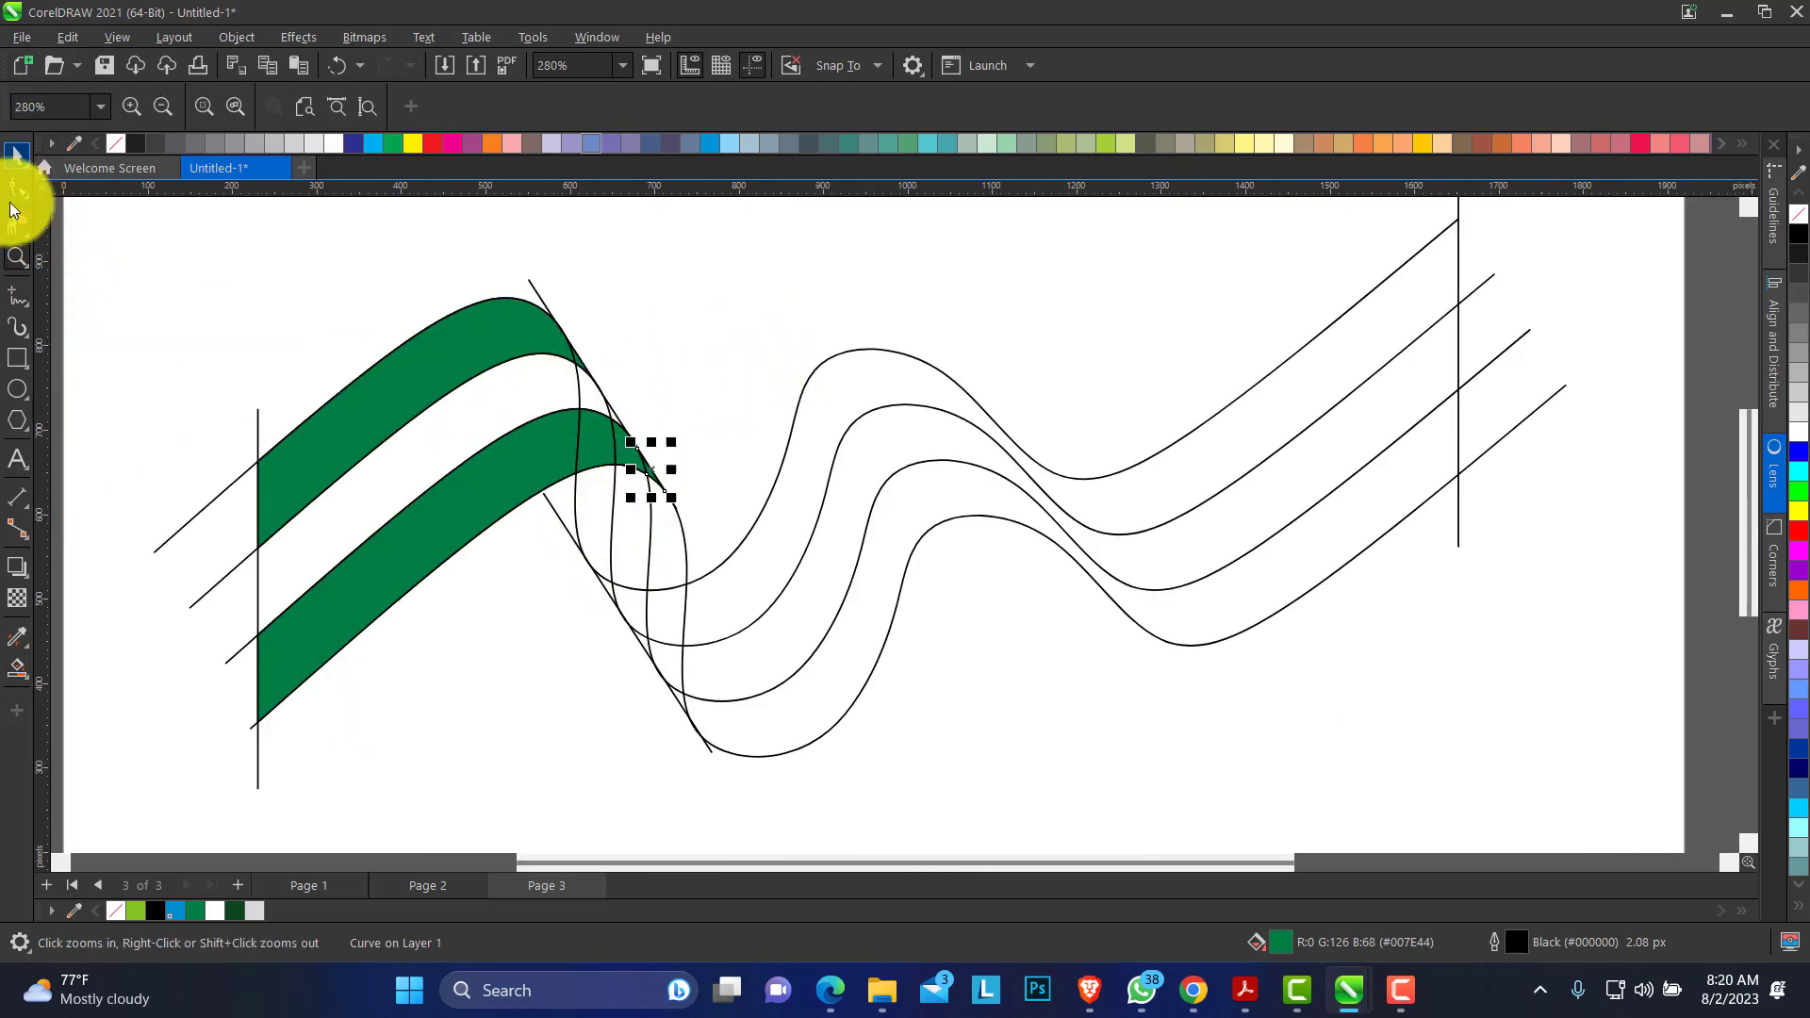
Fill the two outer bands with green using Smart Fill, from inside the fold through to the right vertical line.
{"action": "left_click", "coordinate": [18, 671]}
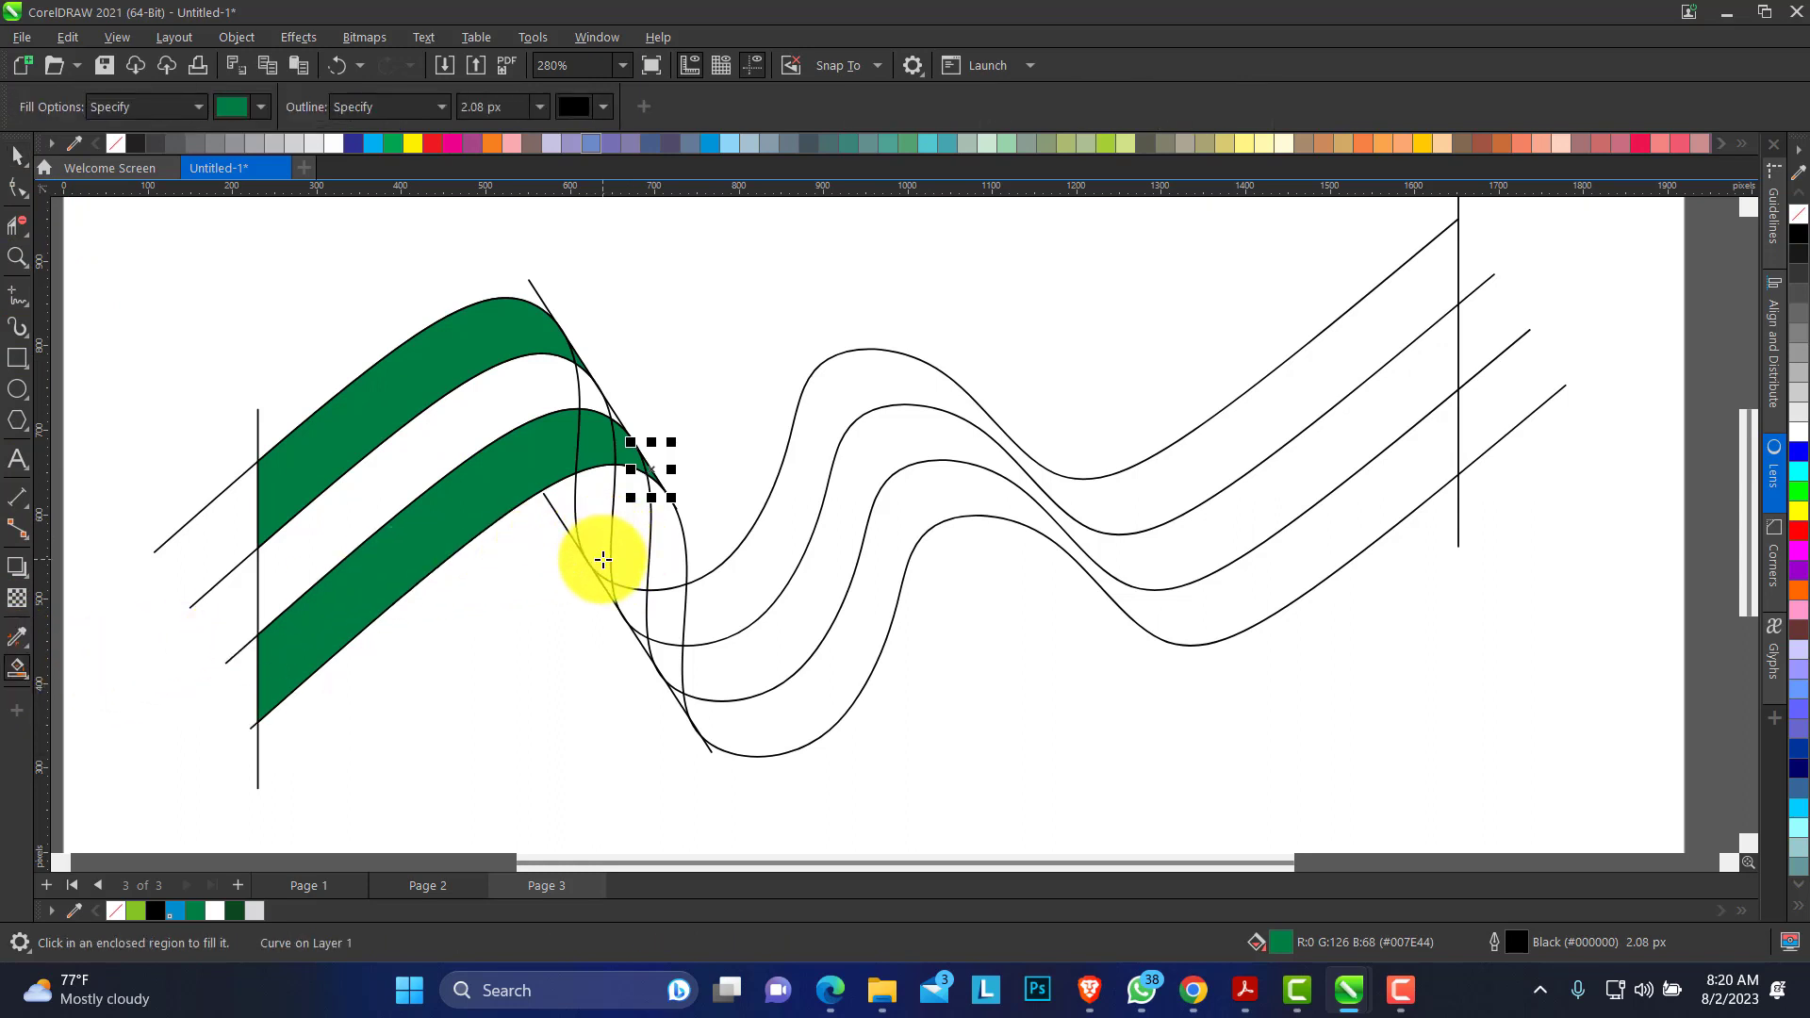
{"action": "left_click", "coordinate": [598, 531]}
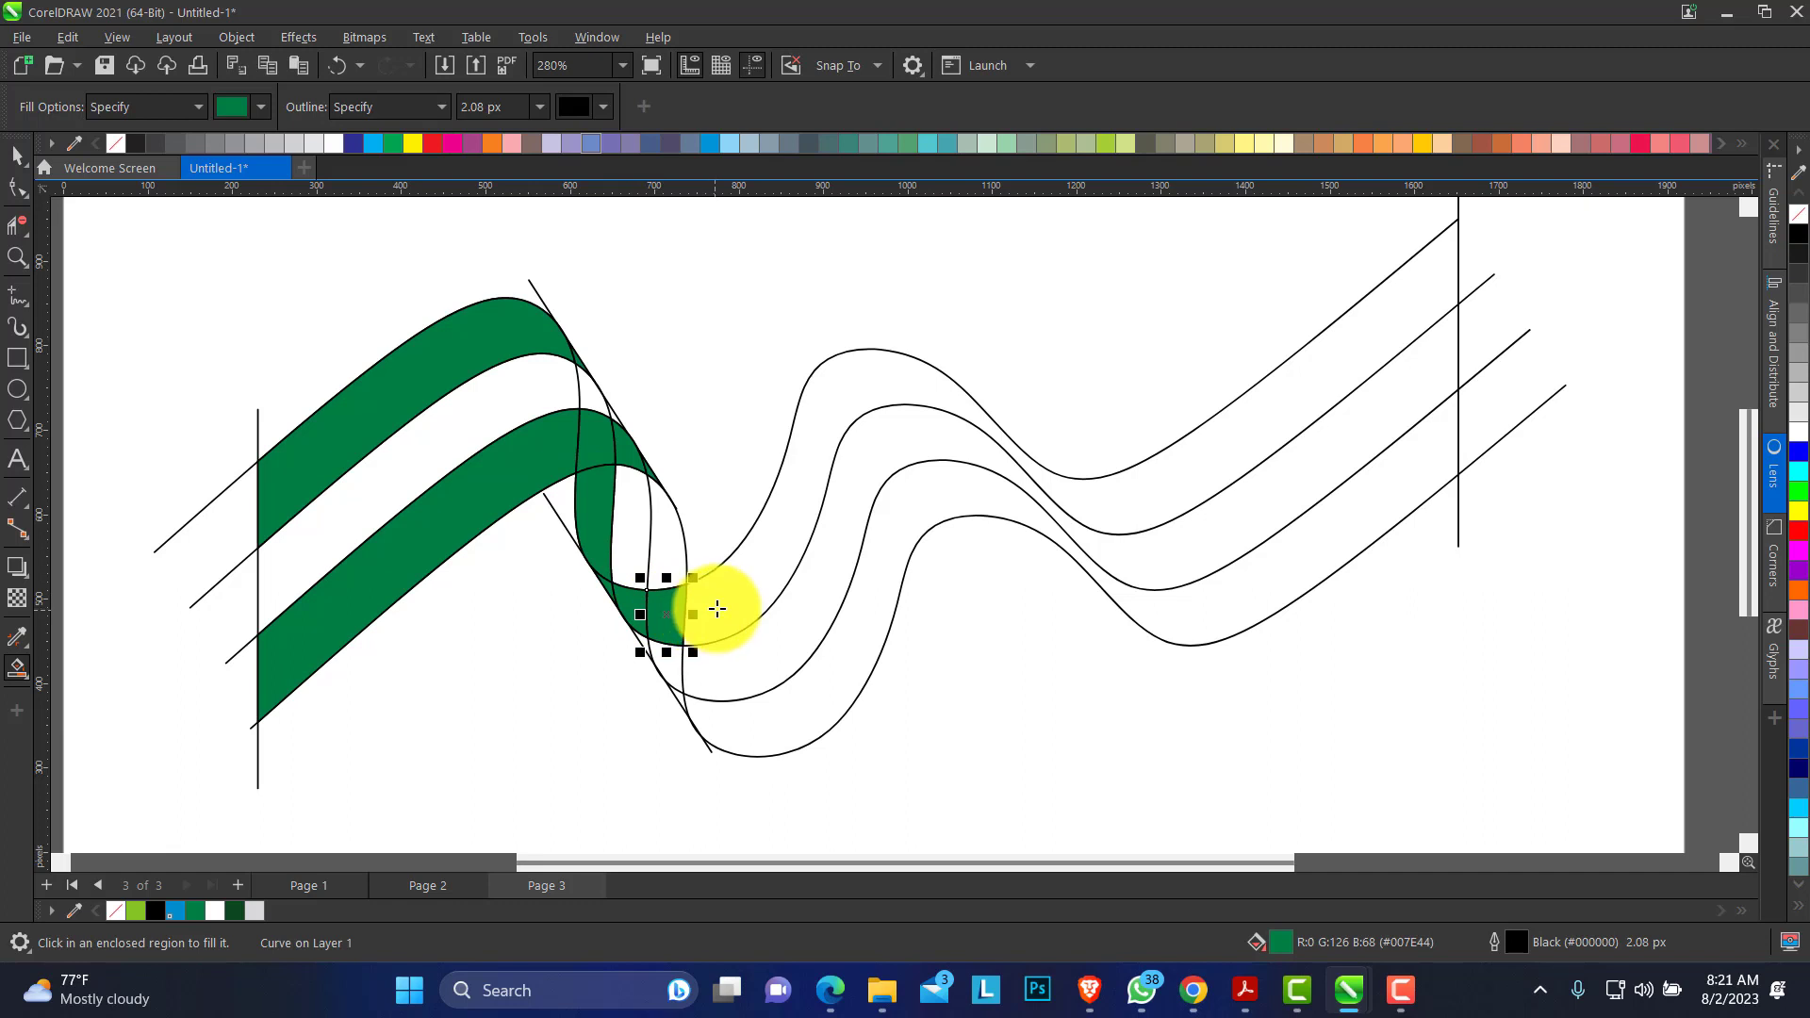
{"action": "left_click", "coordinate": [720, 606]}
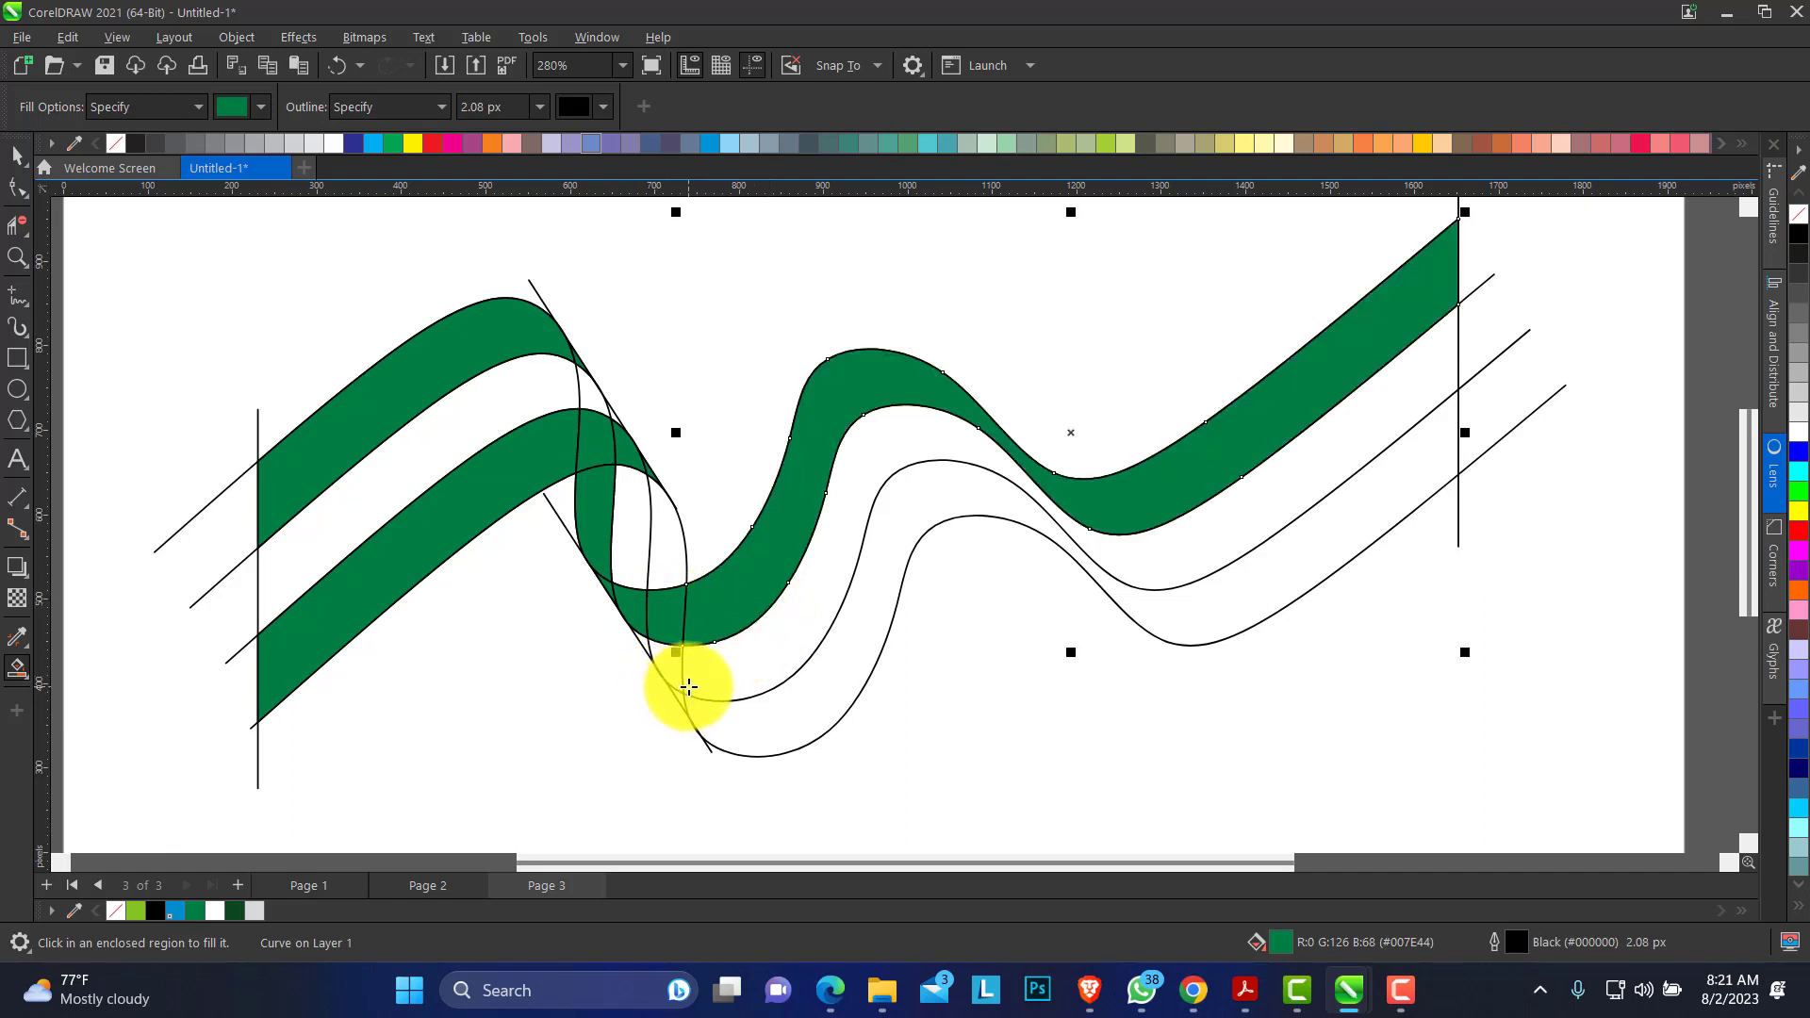
{"action": "left_click", "coordinate": [666, 540]}
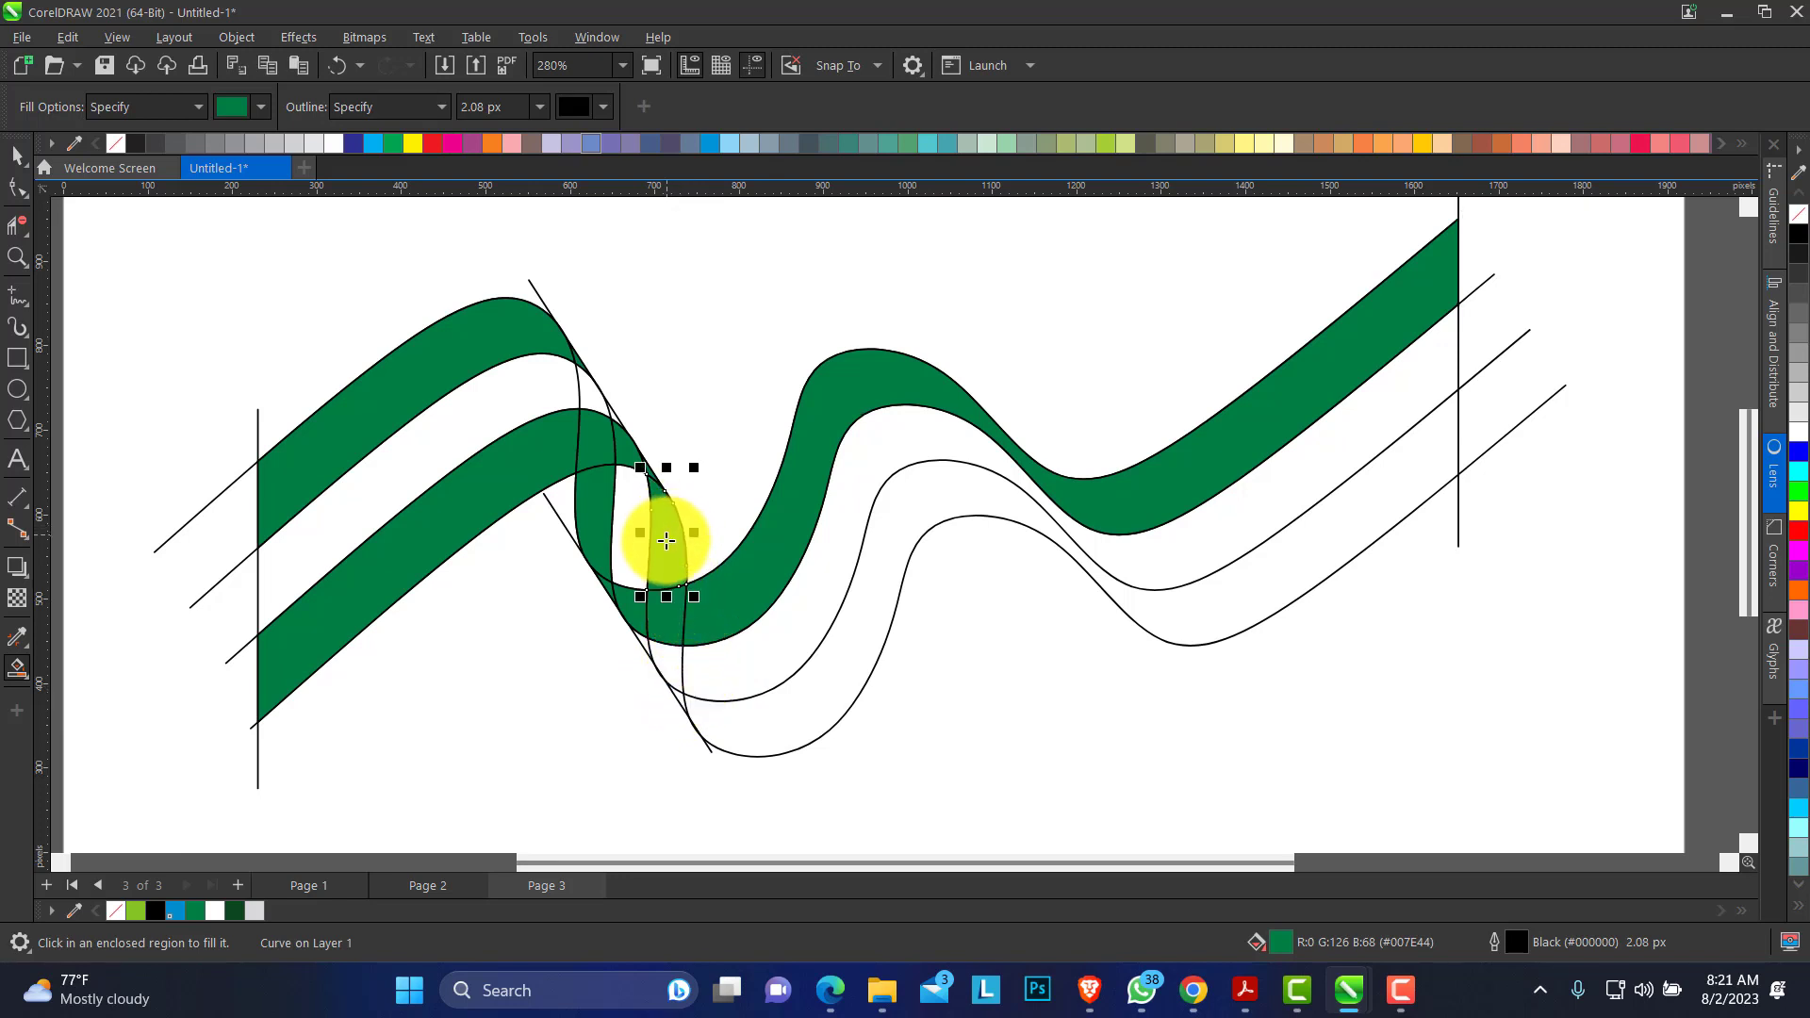
{"action": "left_click", "coordinate": [681, 681]}
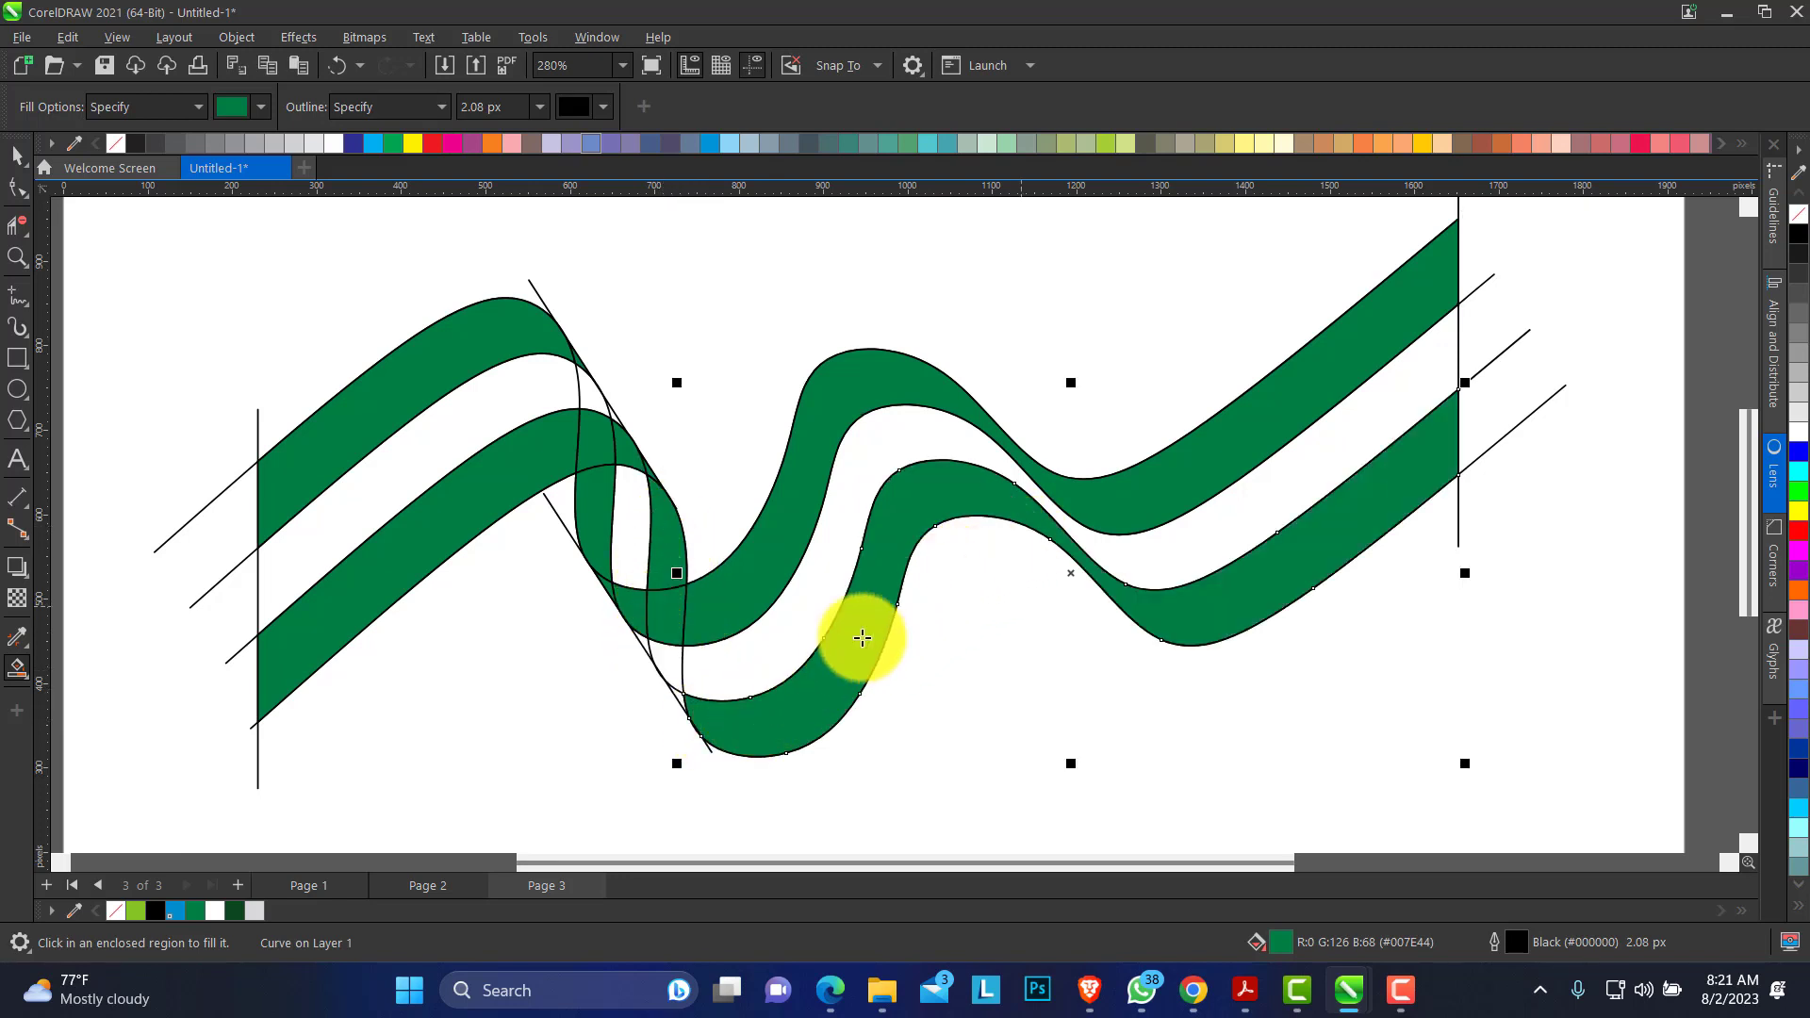
{"action": "left_click", "coordinate": [679, 697]}
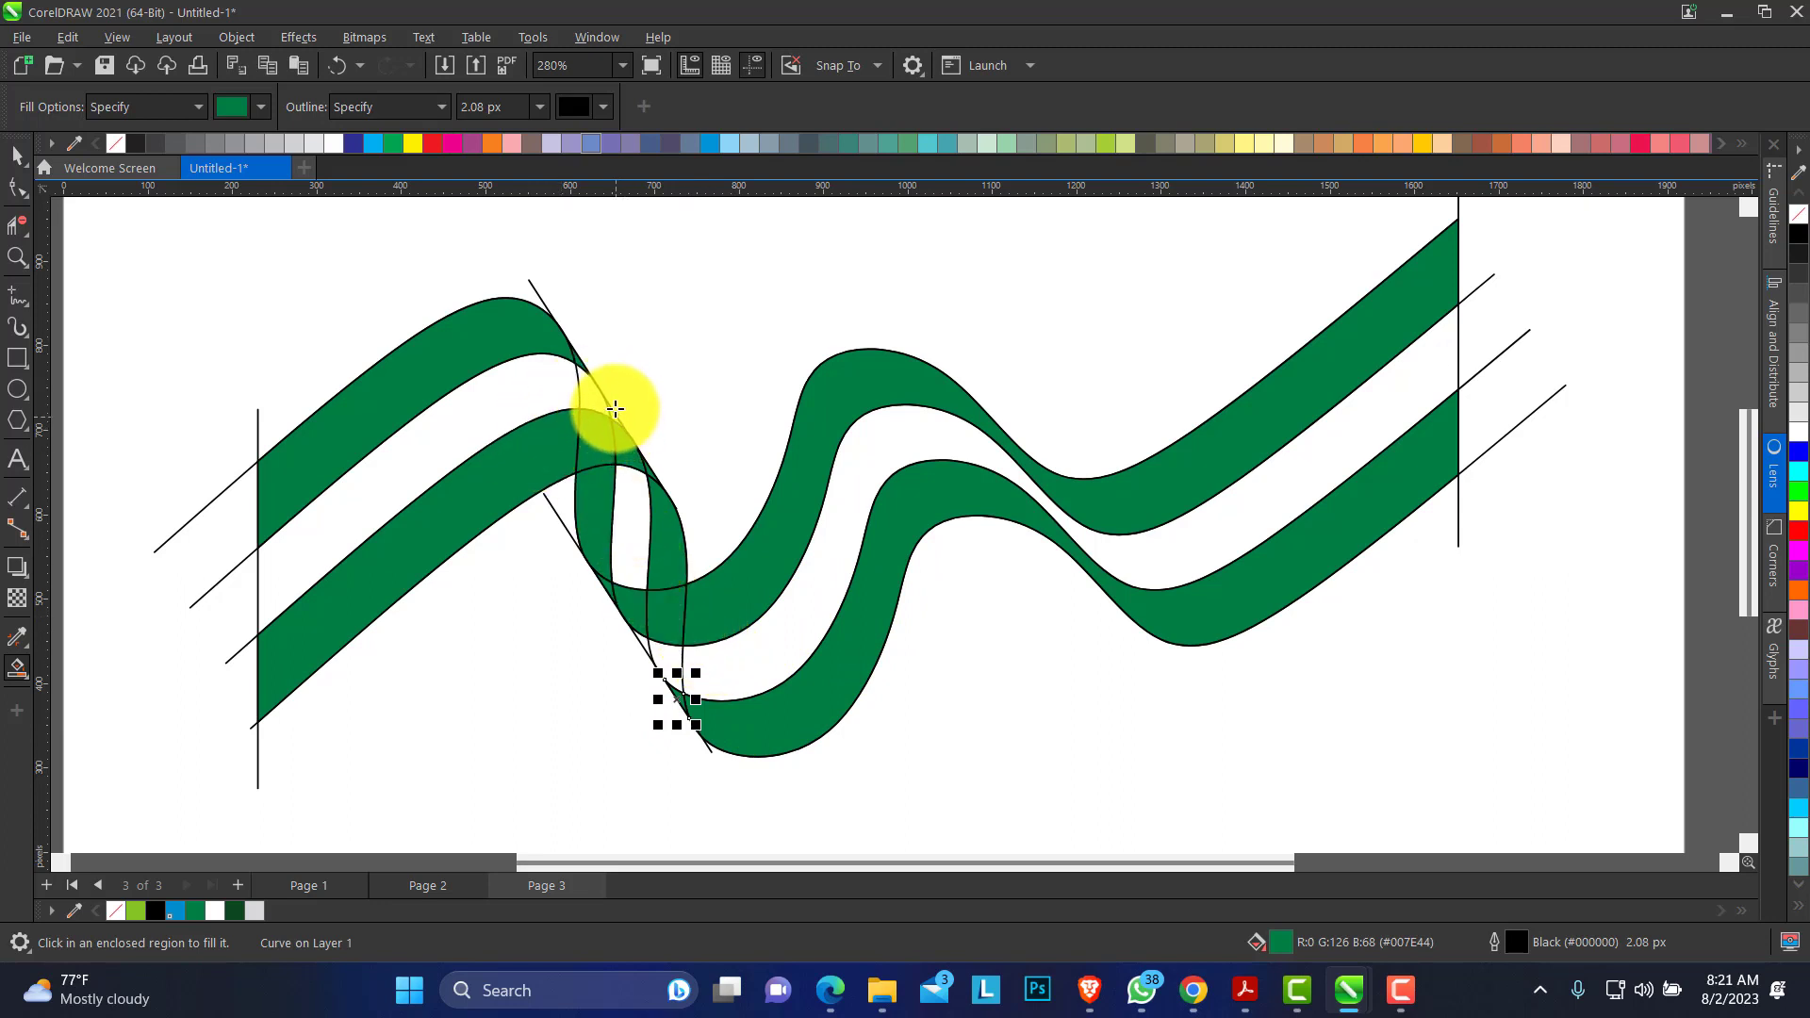
Fill the middle band along the whole ribbon with light green #8DE144 using Smart Fill.
{"action": "left_click", "coordinate": [257, 106]}
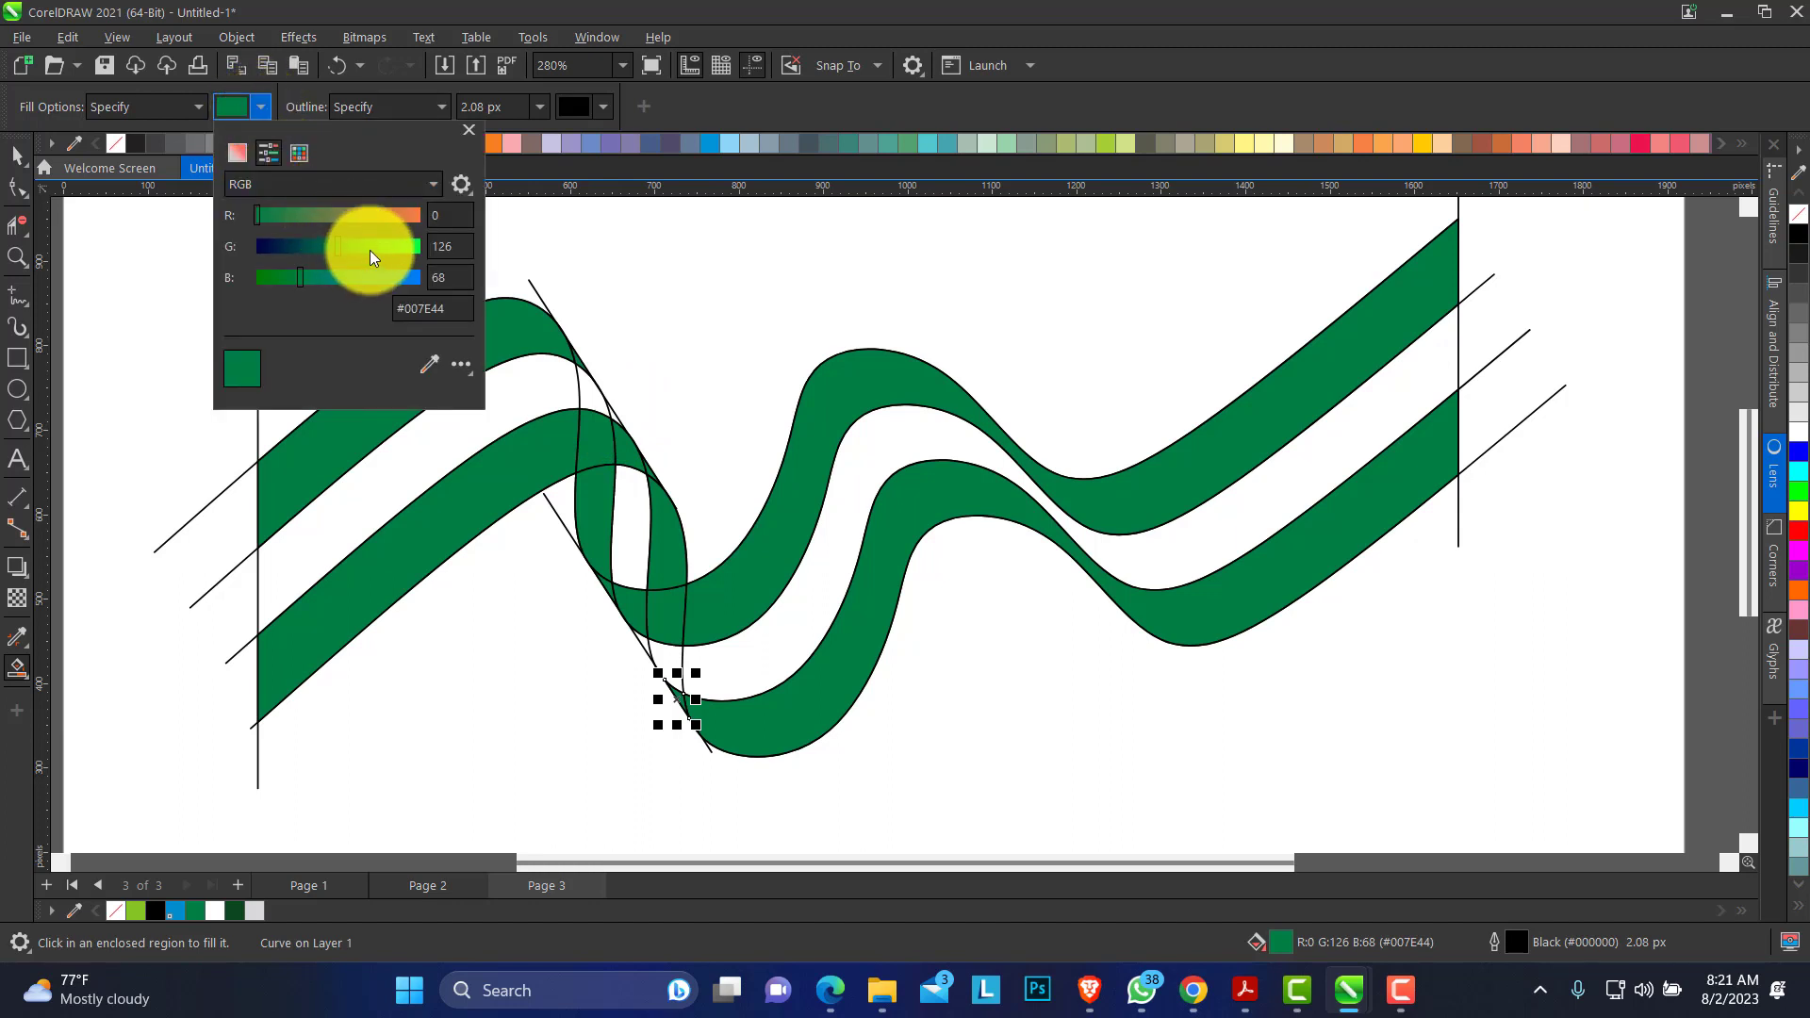
{"action": "left_click_drag", "start_coordinate": [345, 249], "coordinate": [402, 251]}
{"action": "left_click", "coordinate": [348, 209]}
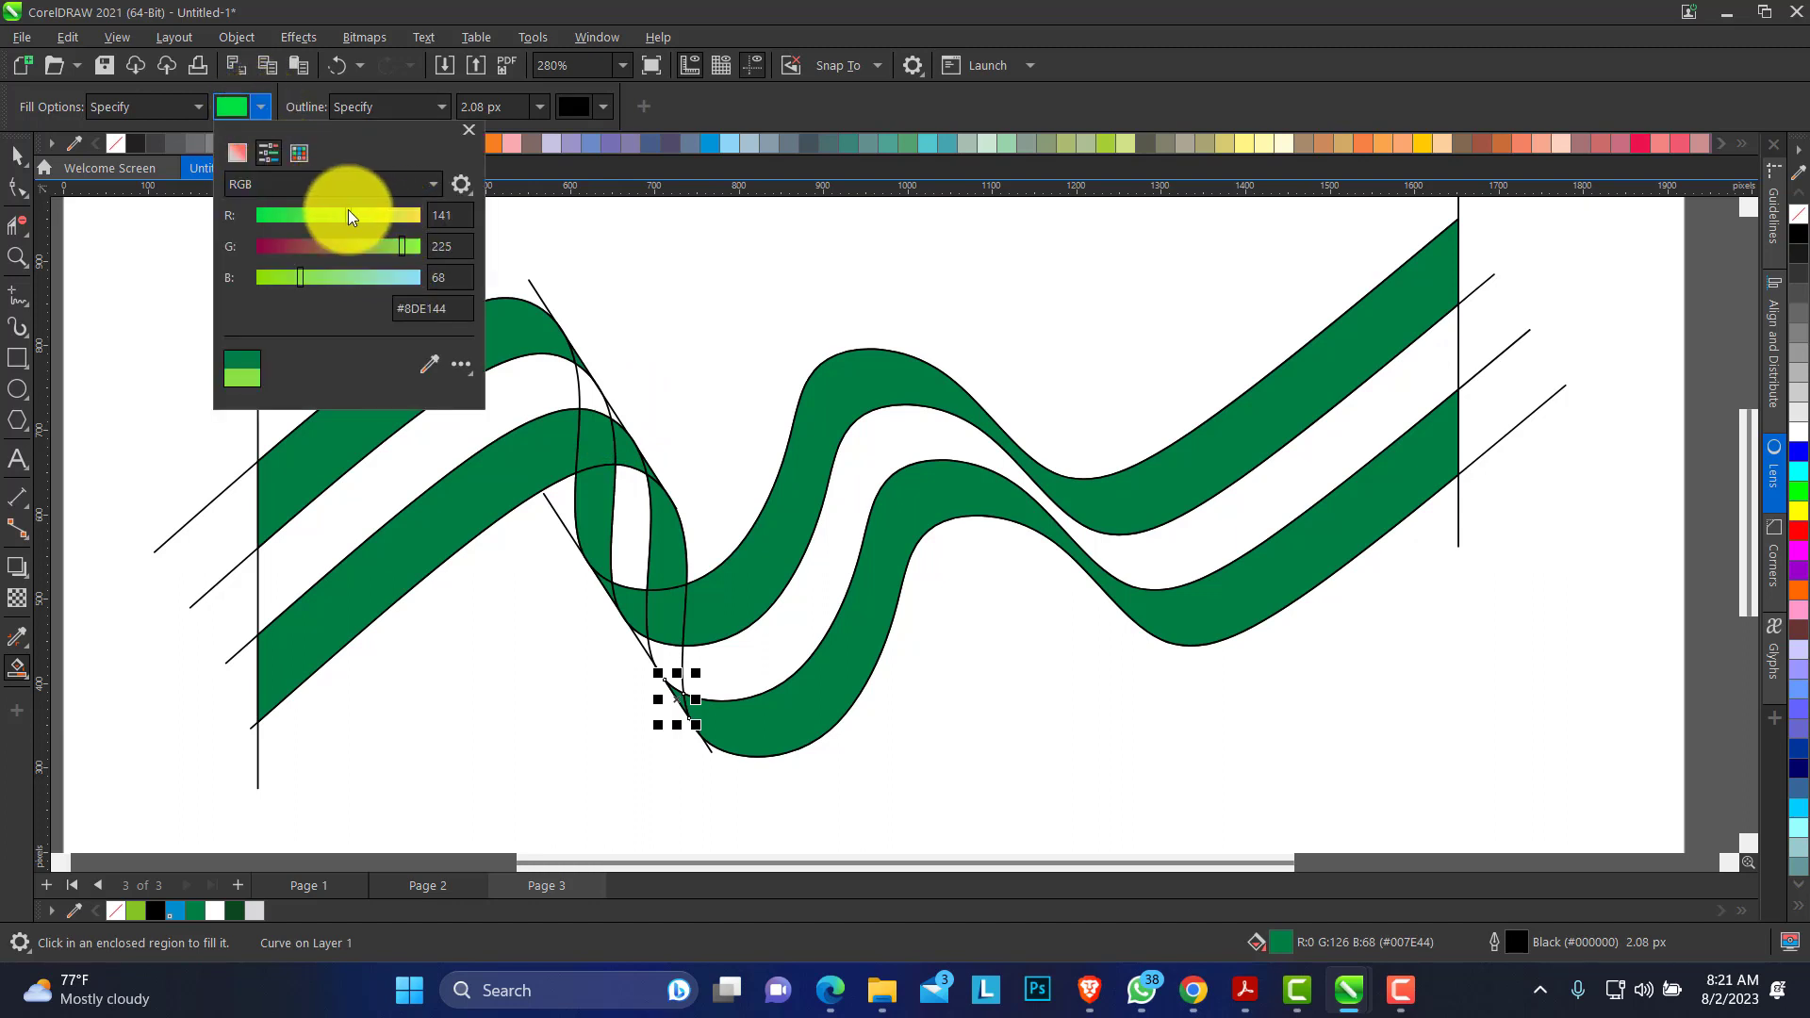
{"action": "left_click", "coordinate": [538, 384]}
{"action": "left_click", "coordinate": [537, 383]}
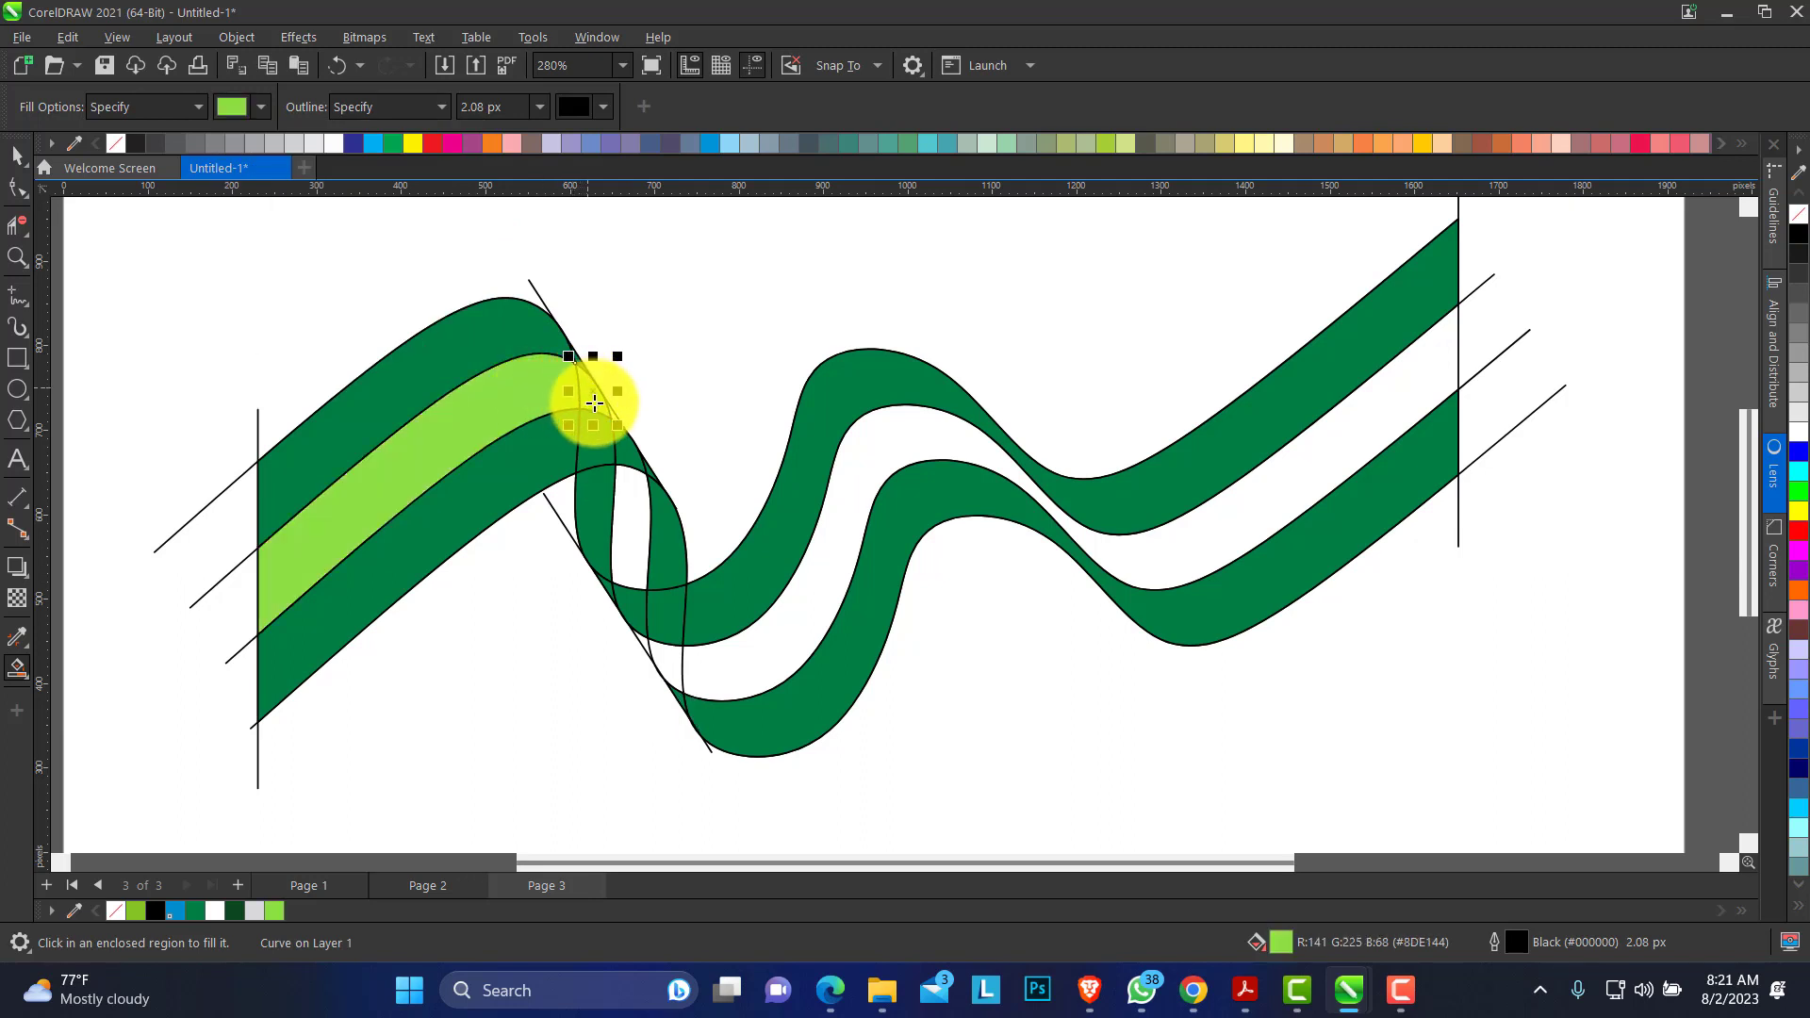
{"action": "left_click", "coordinate": [614, 424]}
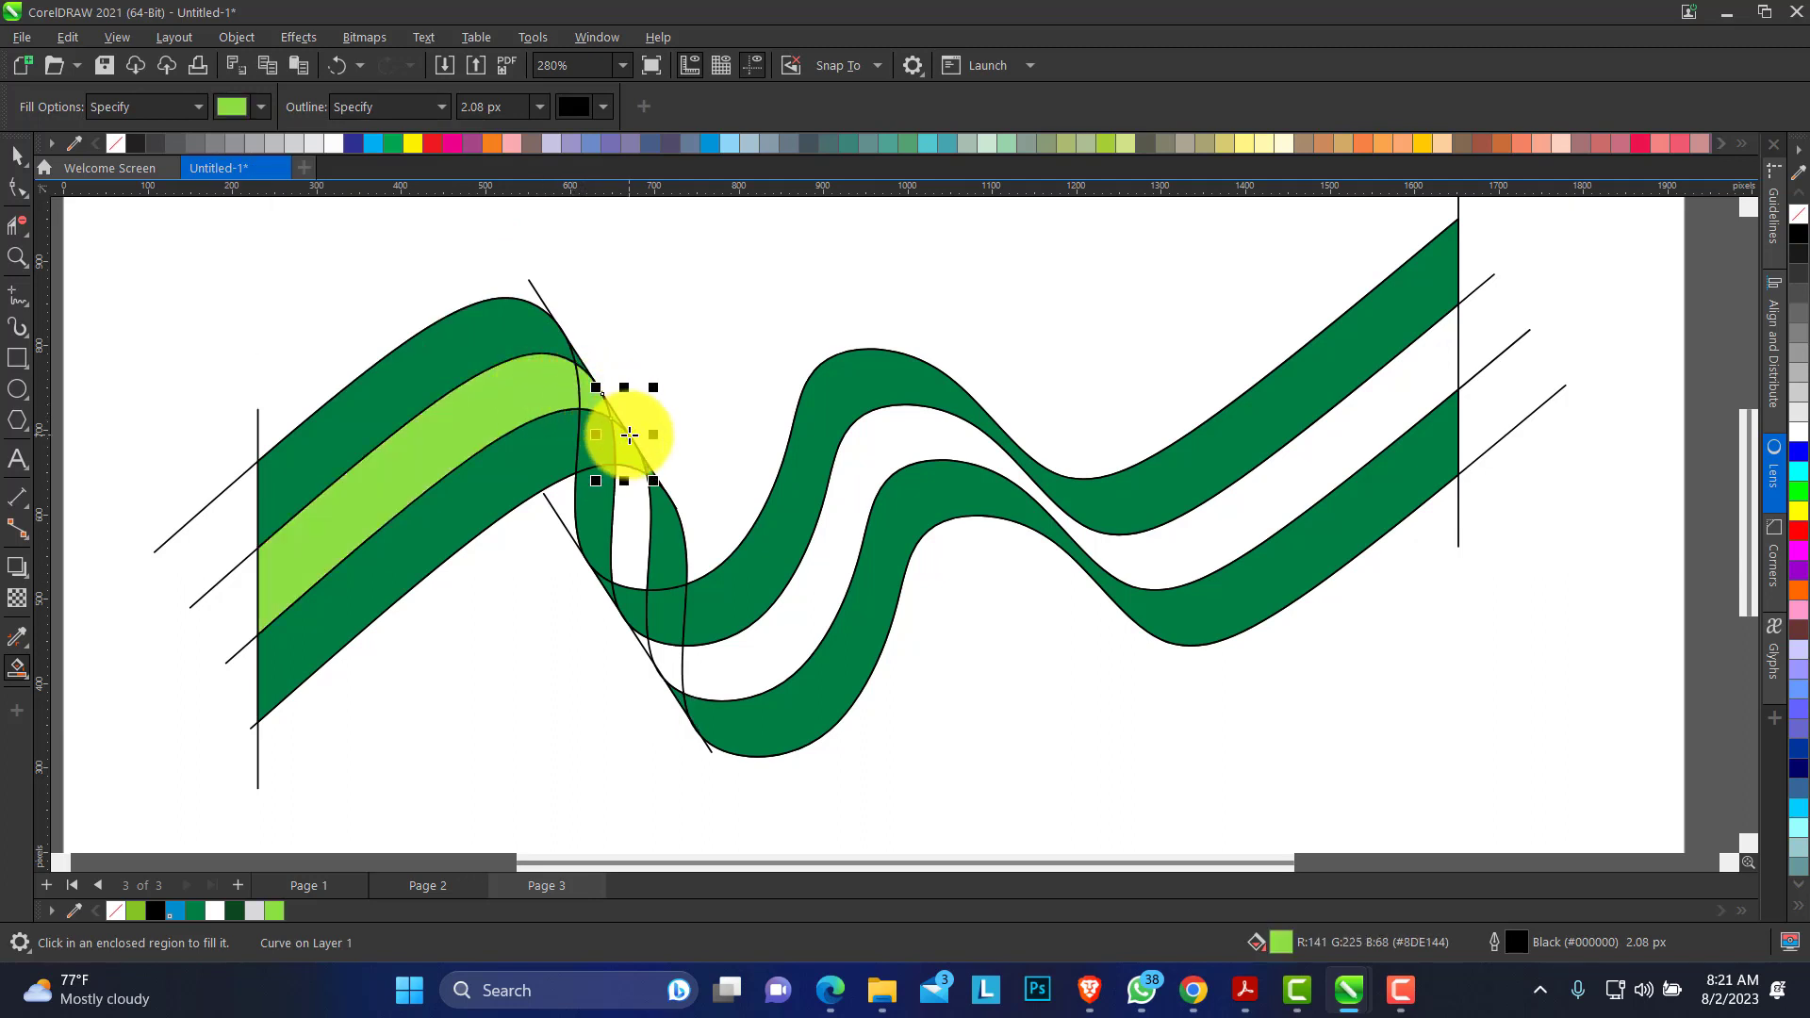
{"action": "left_click", "coordinate": [627, 502]}
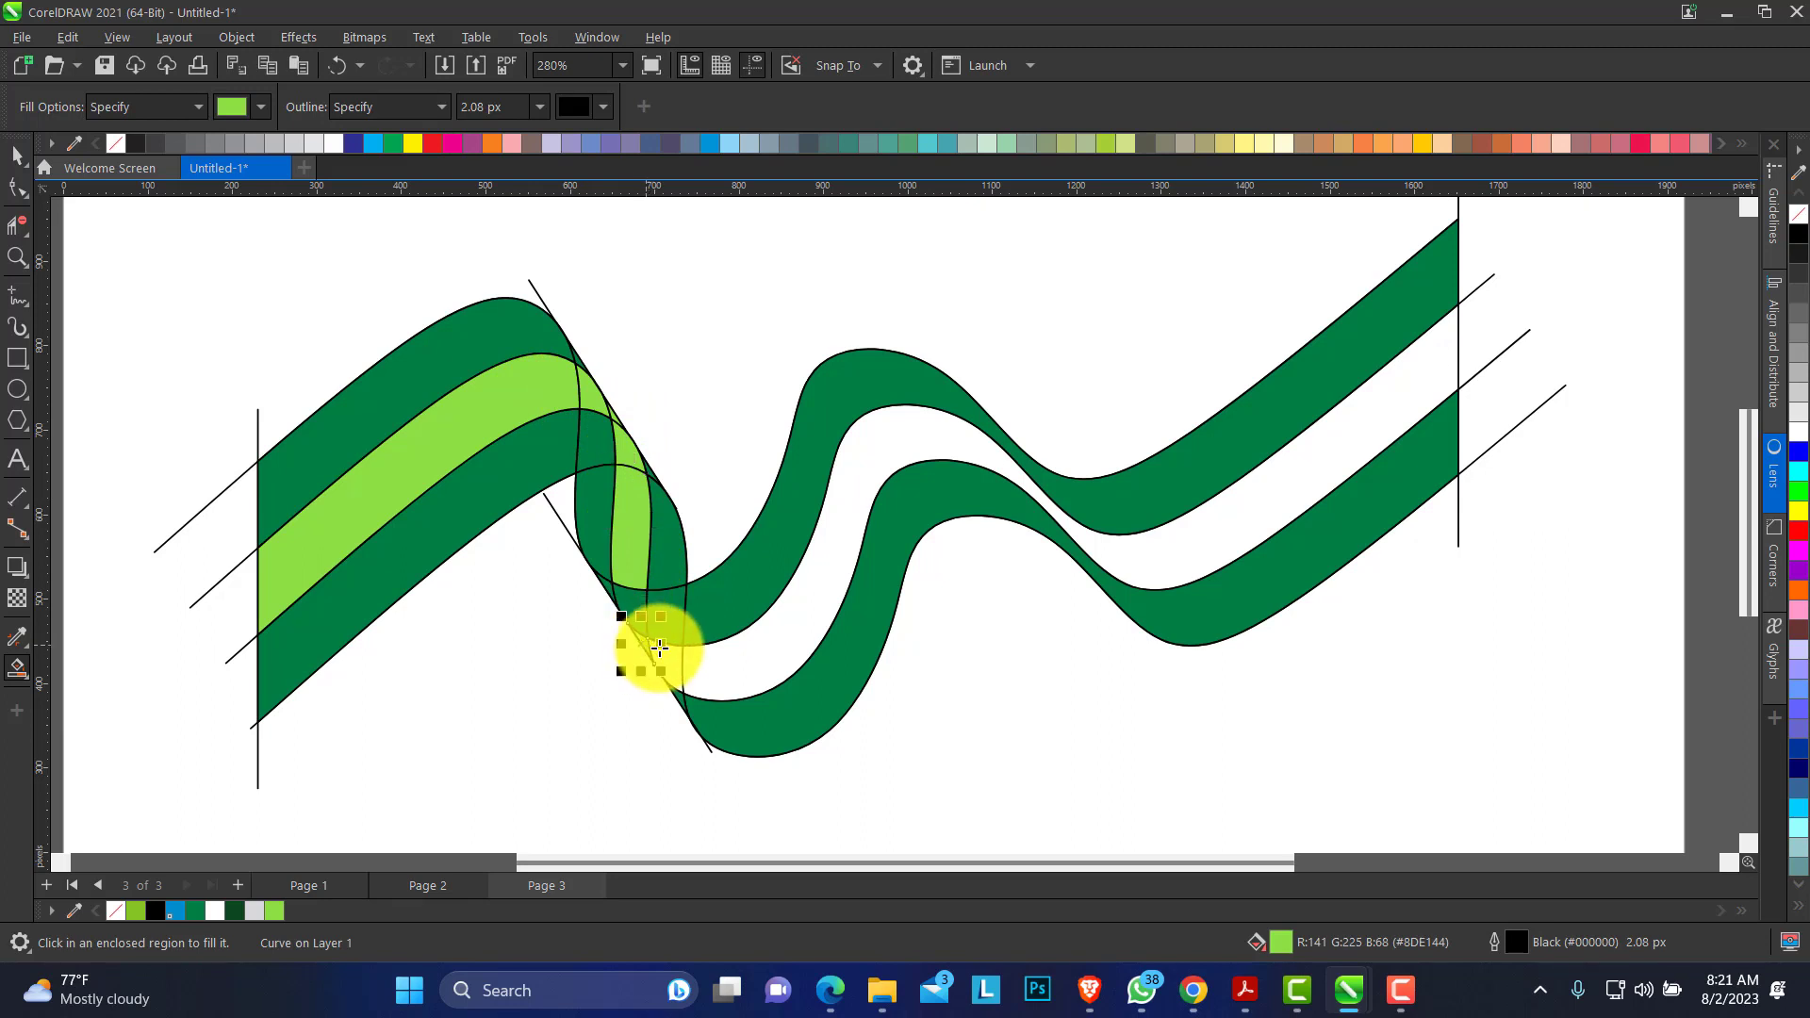
{"action": "left_click", "coordinate": [726, 665]}
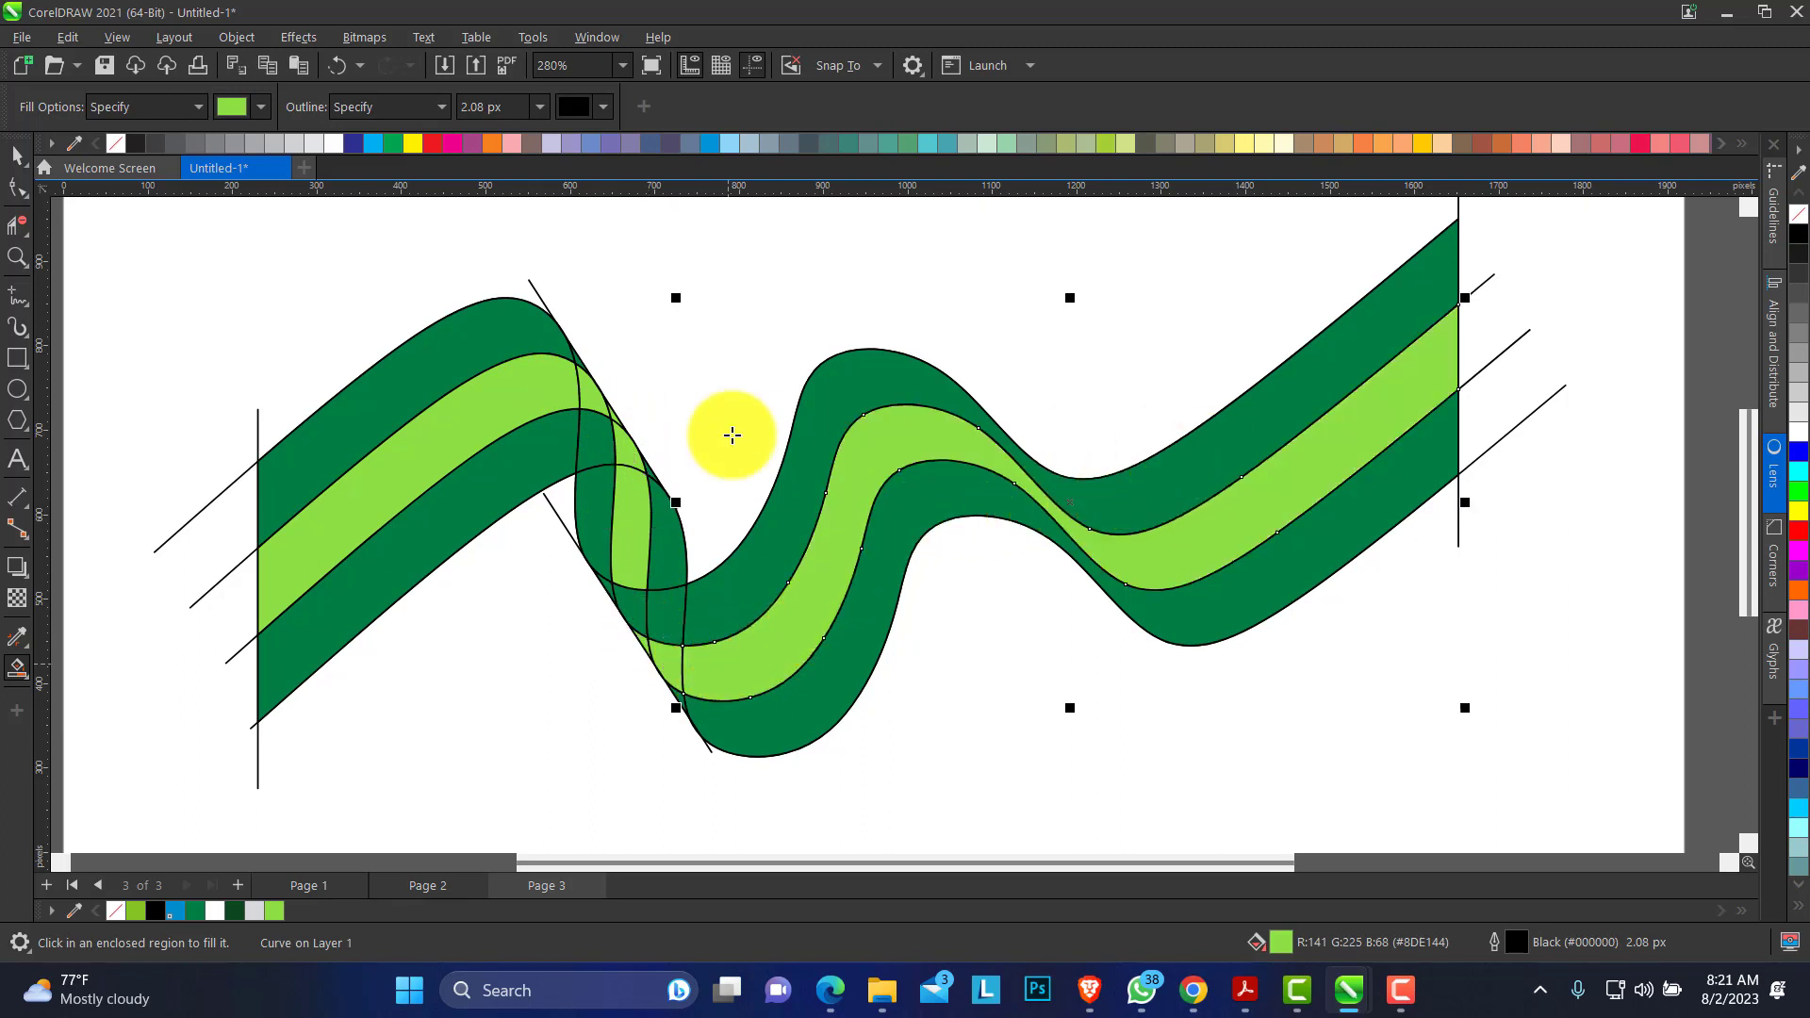
Weld the uppermost green band before the first bend with its small adjoining piece along the upper slanted line.
{"action": "left_click", "coordinate": [17, 155]}
{"action": "left_click", "coordinate": [526, 472]}
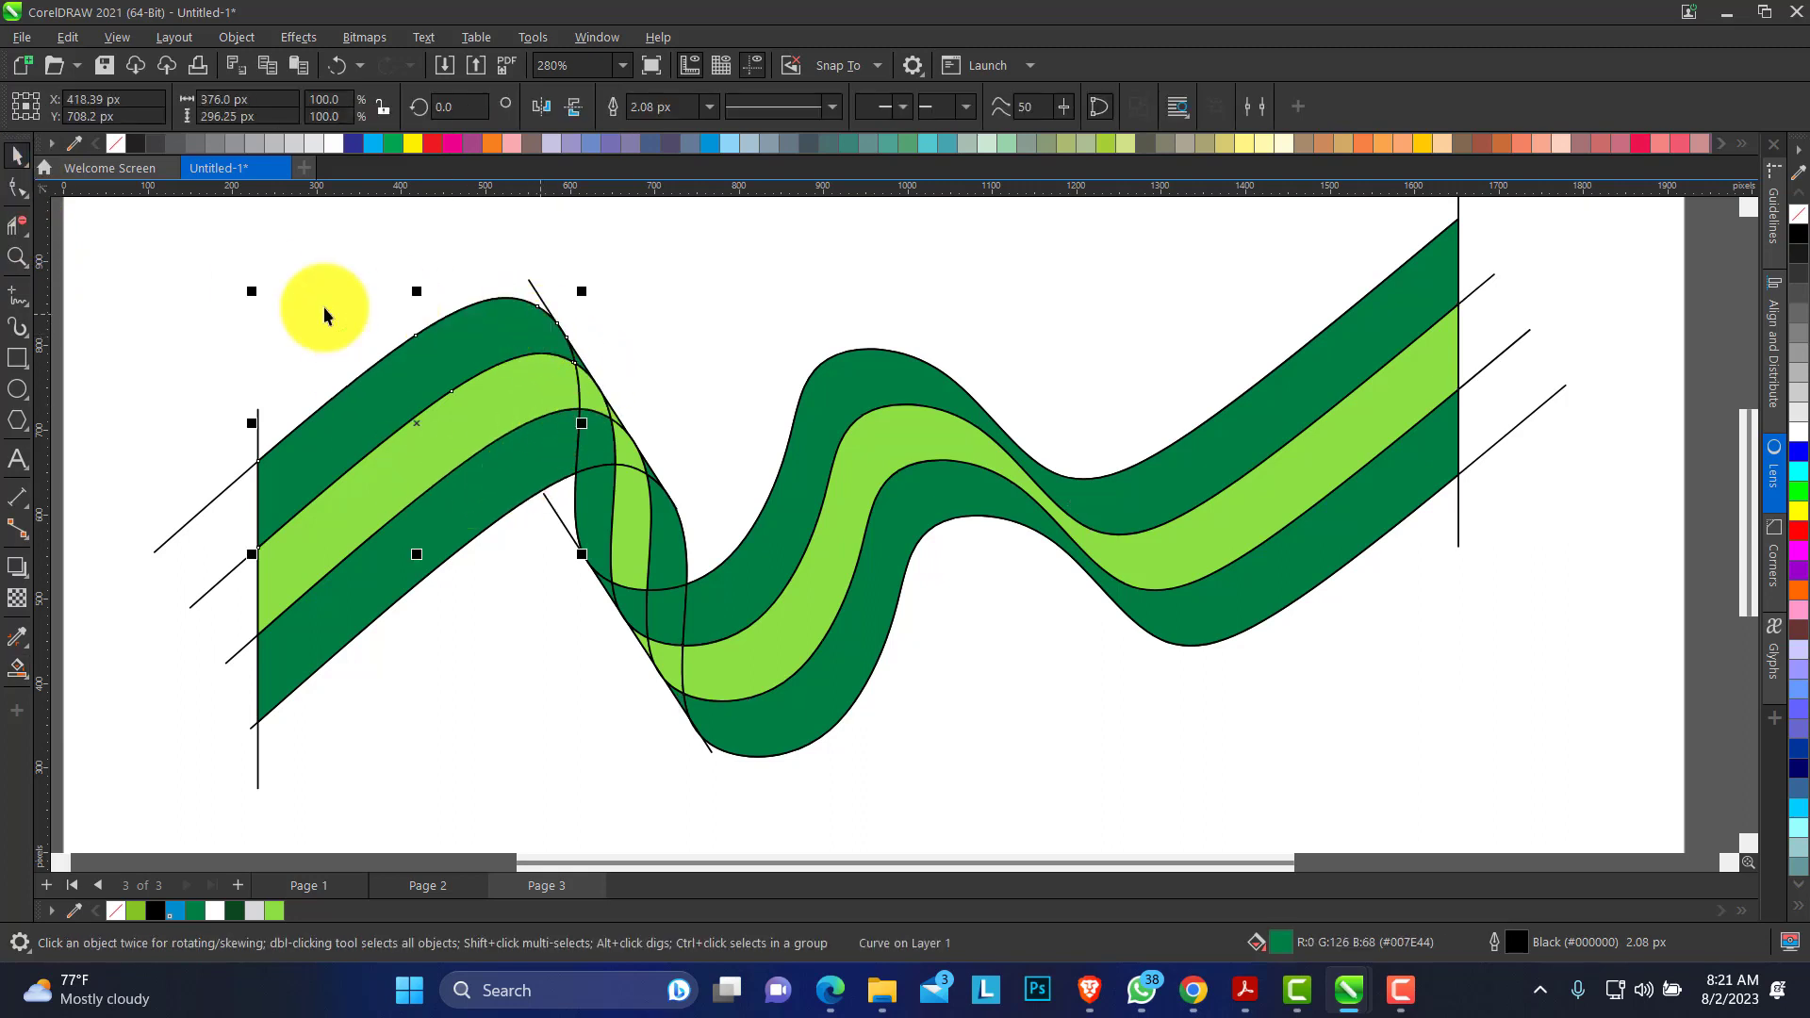
{"action": "left_click", "coordinate": [17, 257]}
{"action": "left_click_drag", "start_coordinate": [260, 289], "coordinate": [779, 547]}
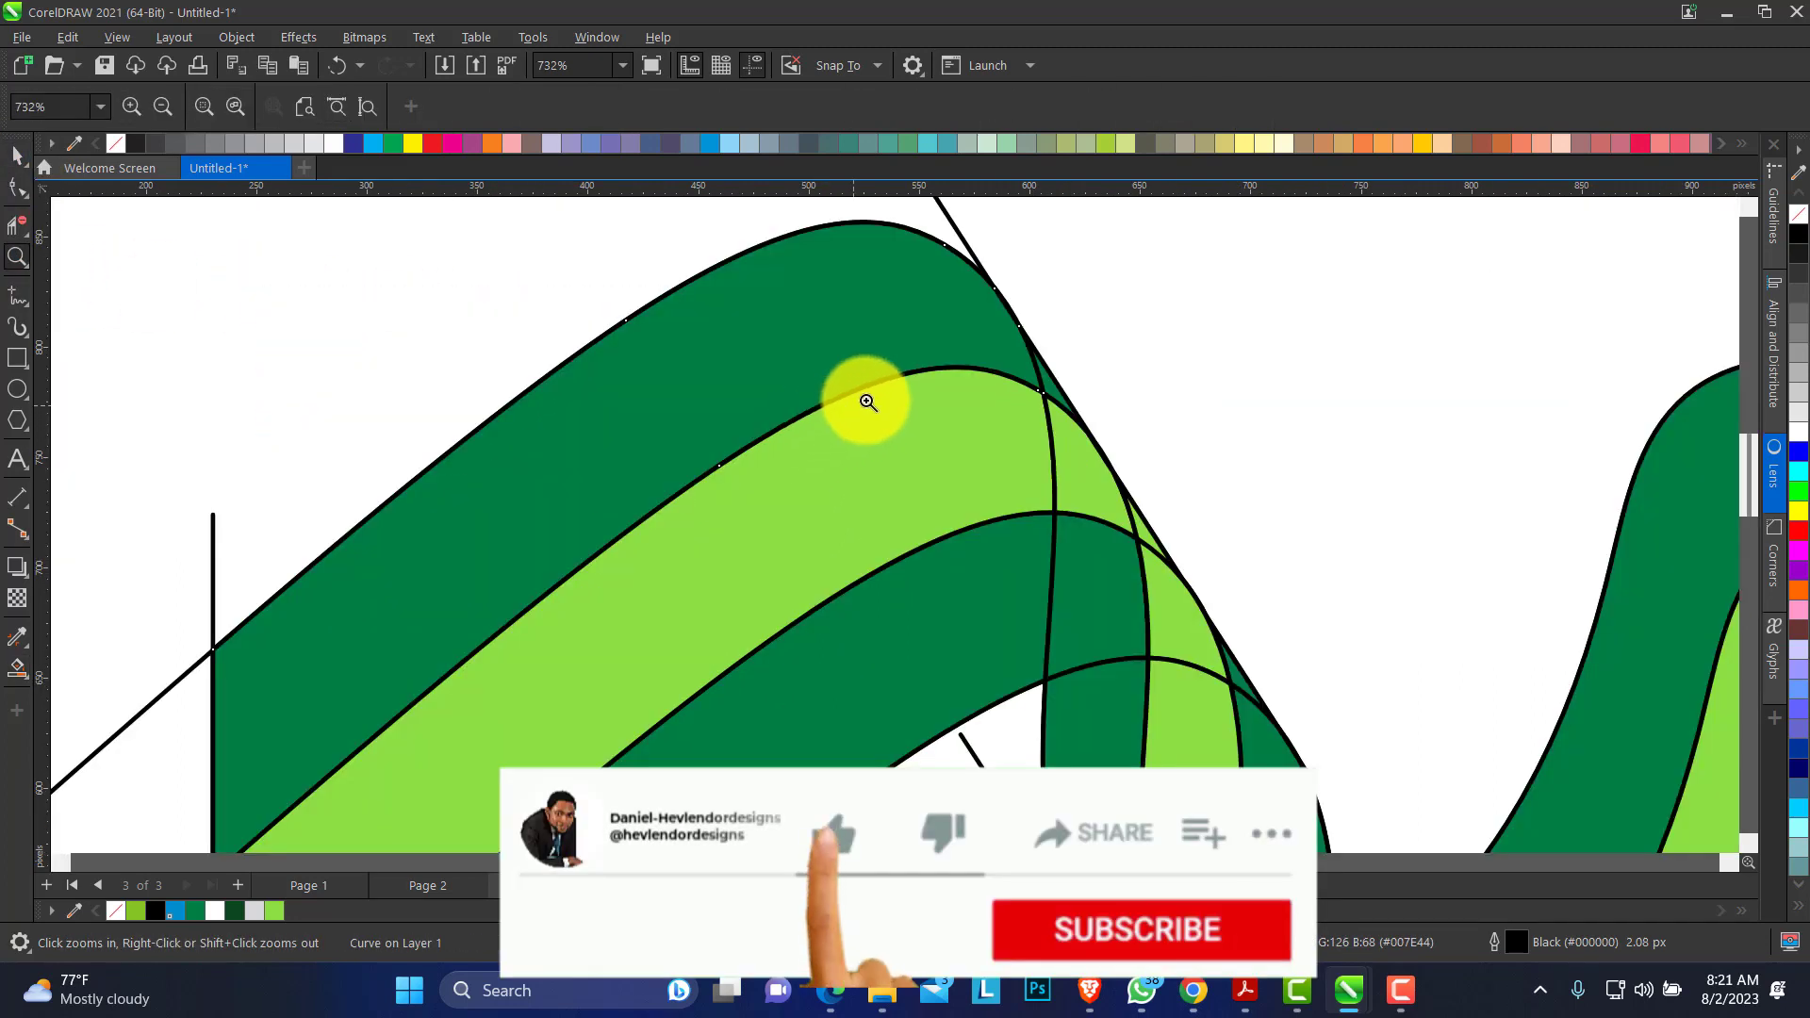
{"action": "left_click", "coordinate": [15, 157]}
{"action": "left_click_drag", "start_coordinate": [974, 356], "coordinate": [852, 326]}
{"action": "key", "text": "ctrl+z"}
{"action": "left_click", "coordinate": [1050, 385]}
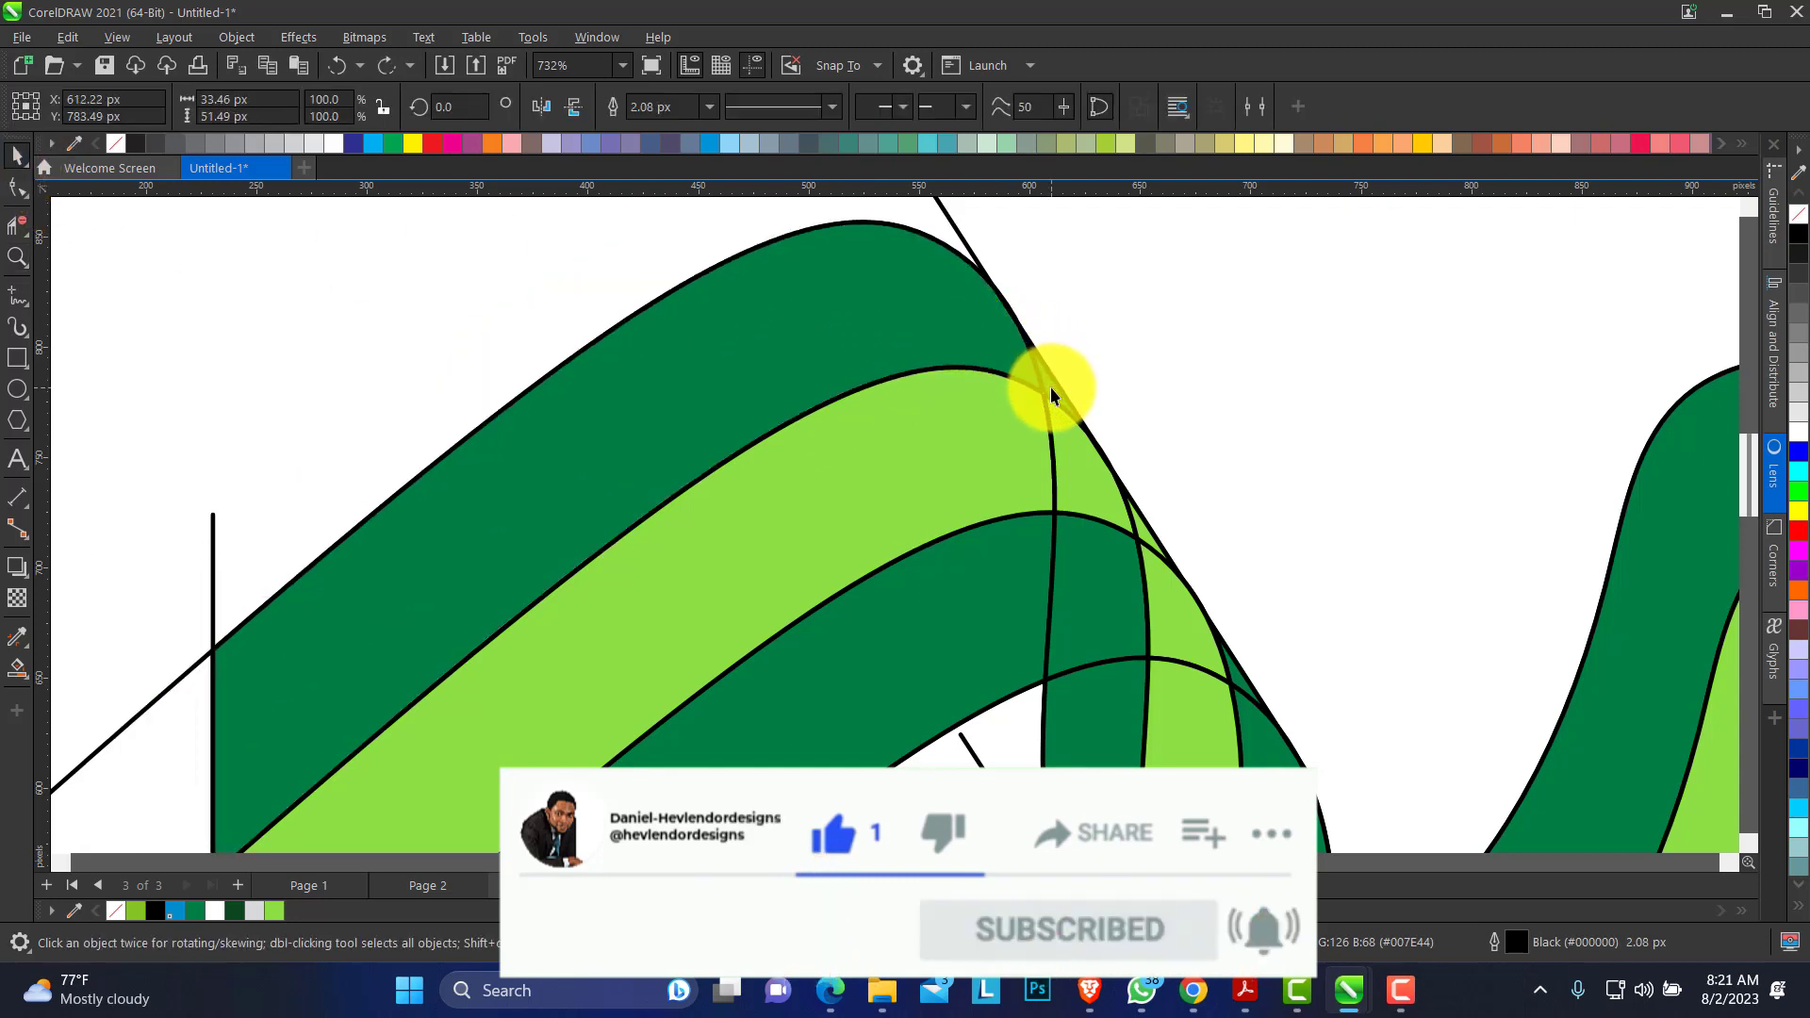
{"action": "left_click", "coordinate": [940, 313], "text": "shift"}
{"action": "left_click", "coordinate": [657, 106]}
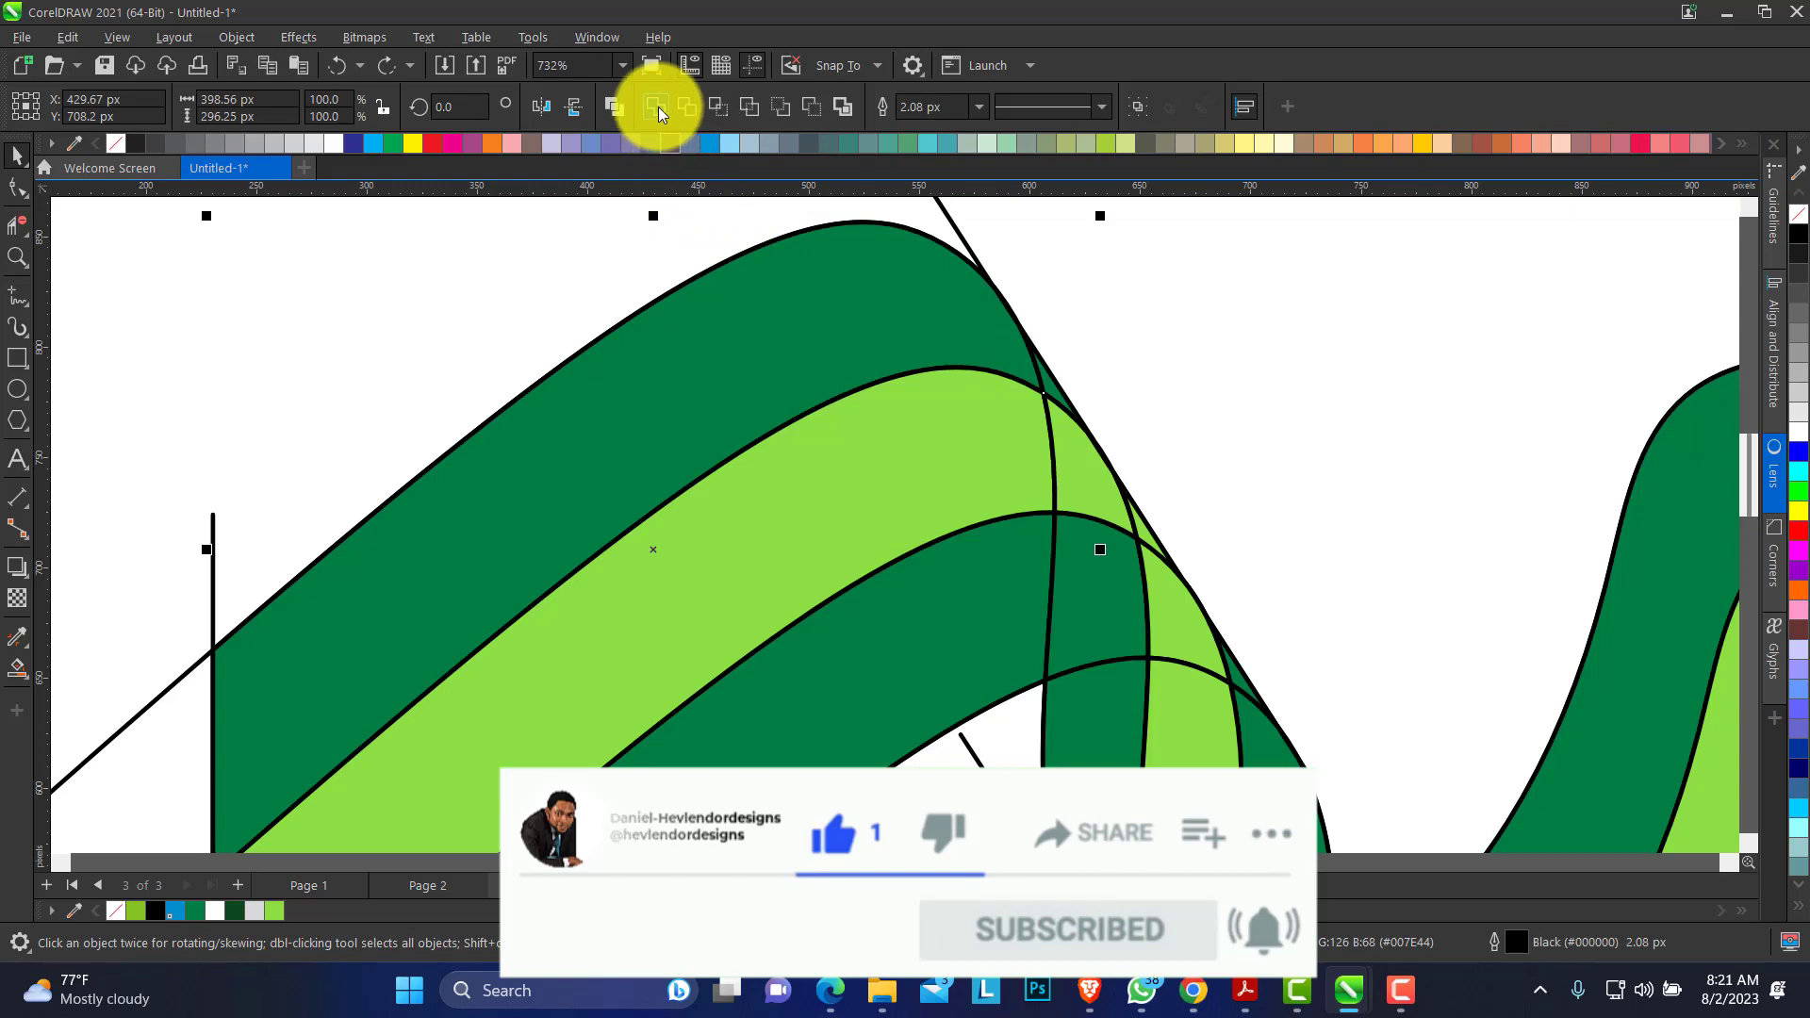
{"action": "key", "text": "ctrl+z"}
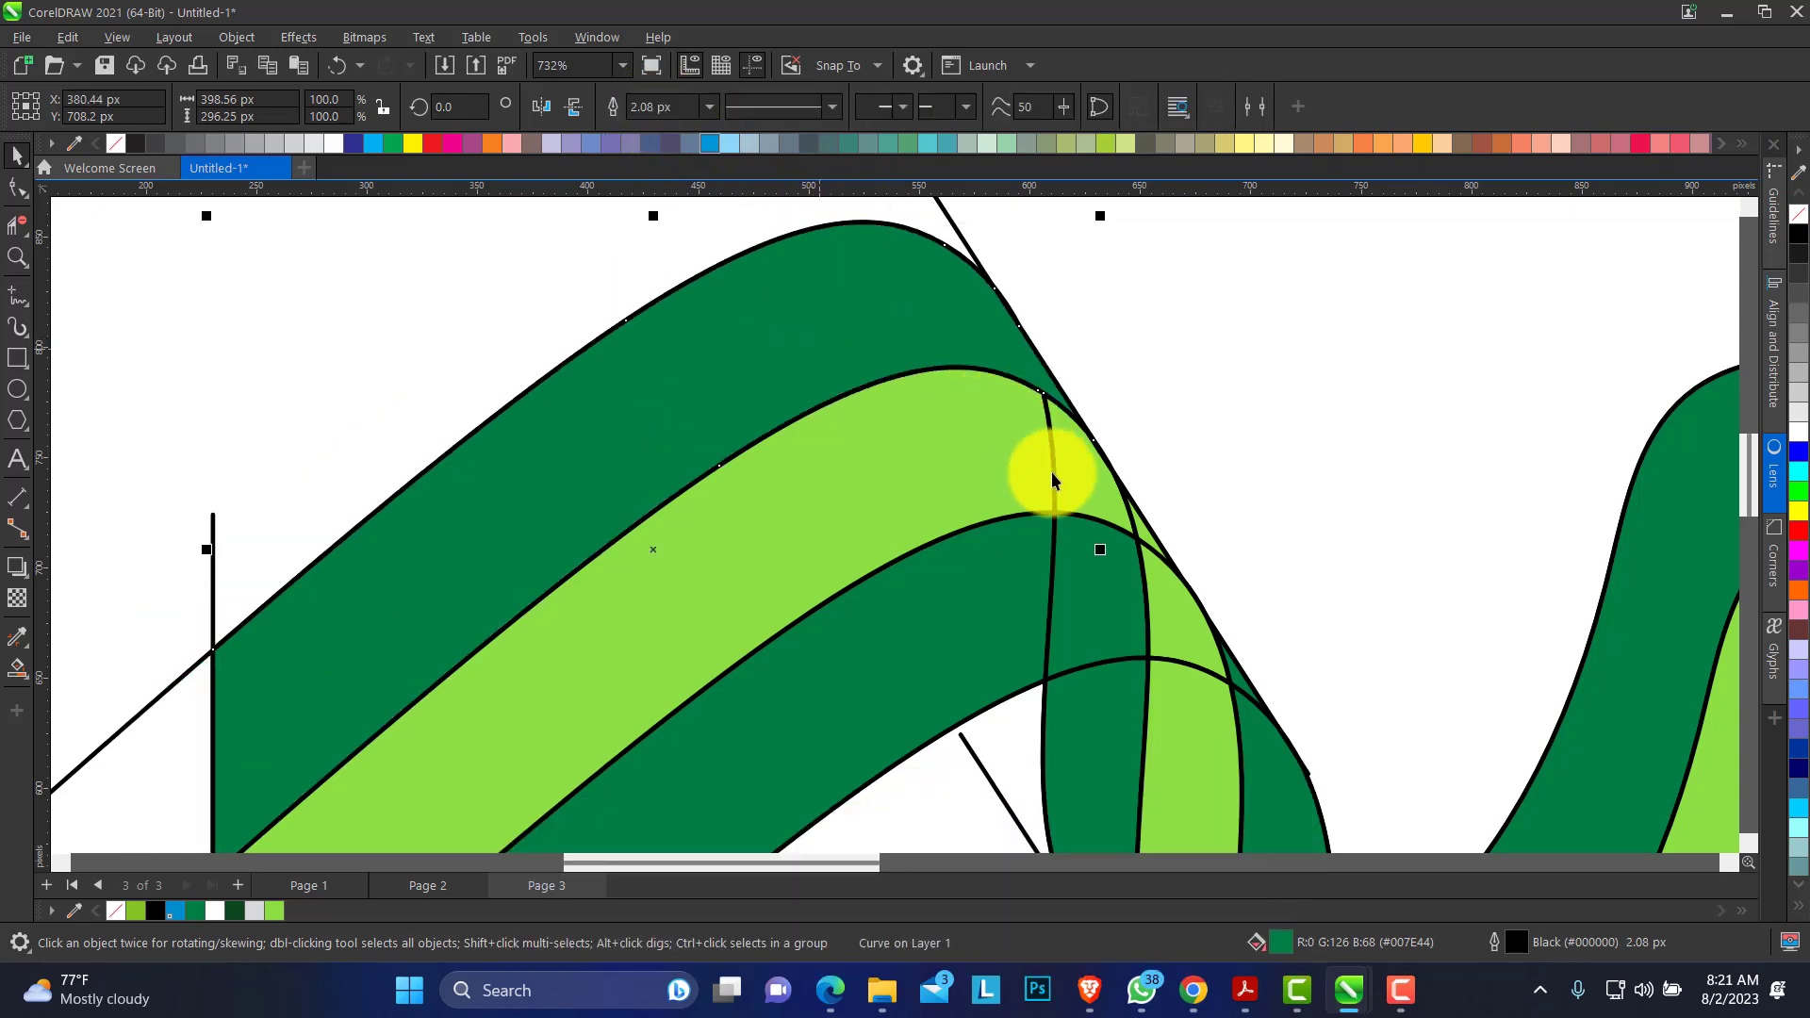
Weld the light green middle band before the first bend with its two adjoining pieces at the bend.
{"action": "left_click", "coordinate": [1023, 472]}
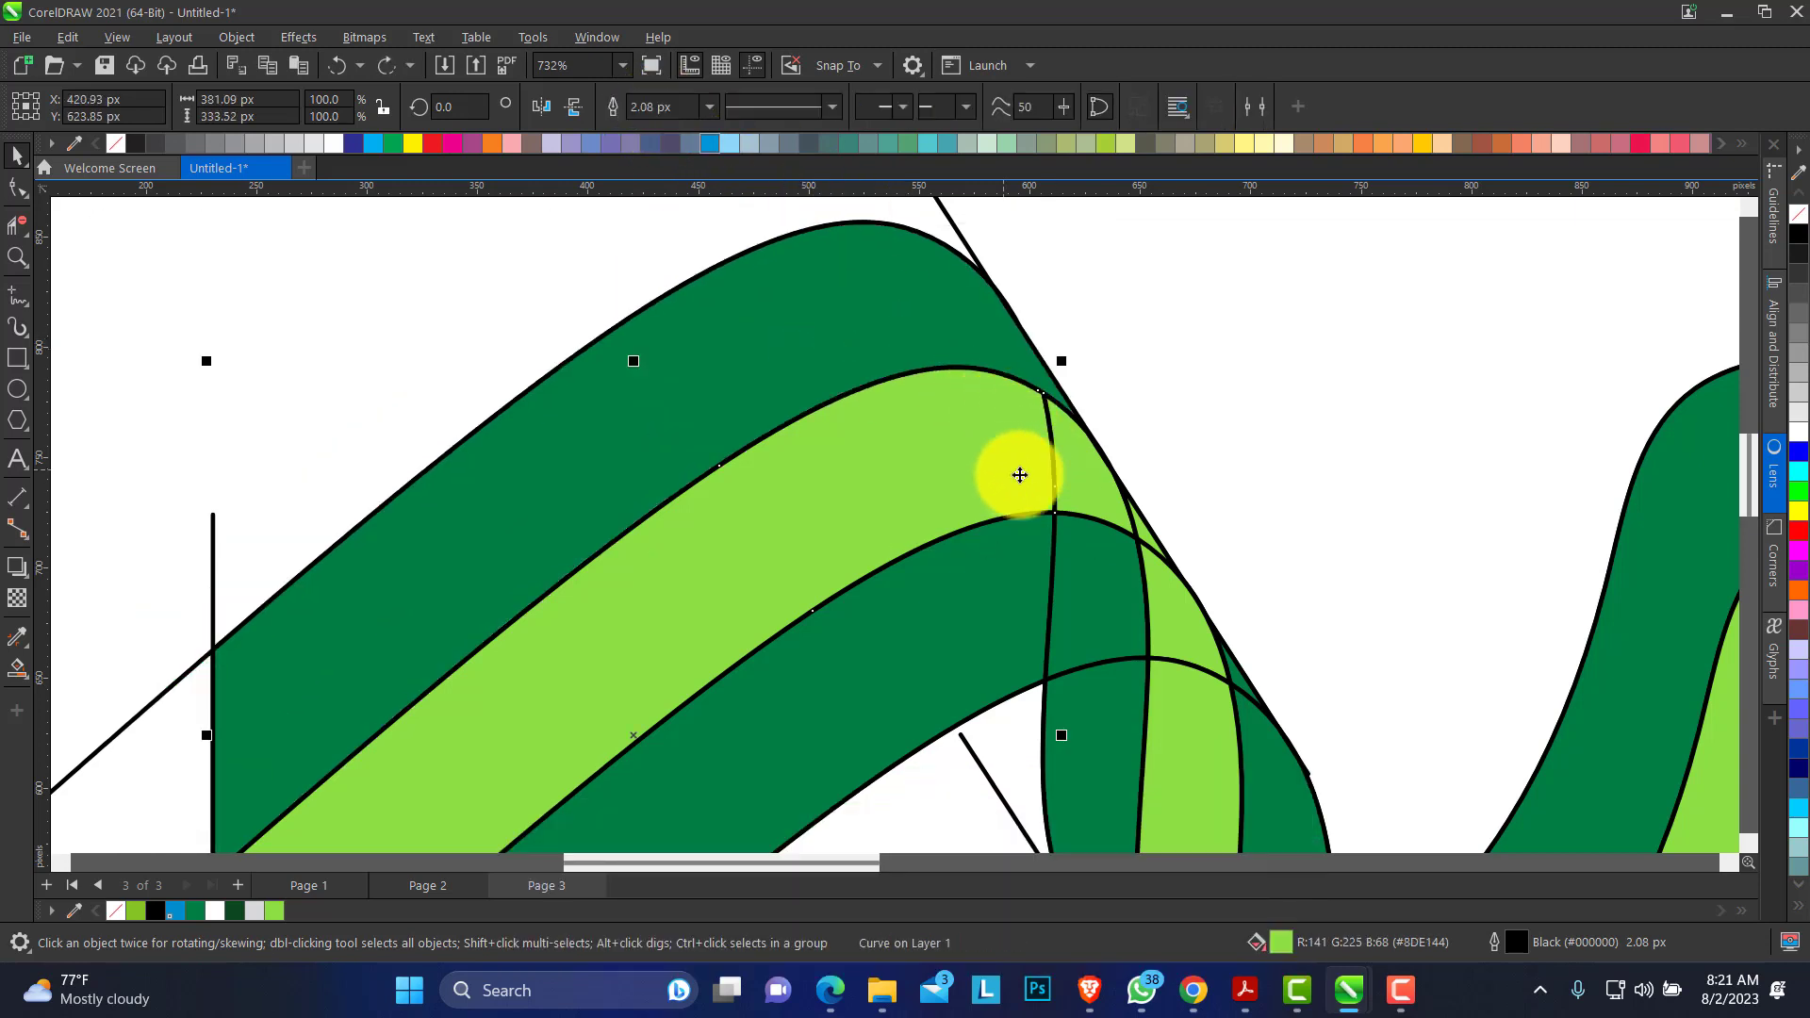
{"action": "left_click", "coordinate": [1136, 525]}
{"action": "left_click", "coordinate": [1102, 492]}
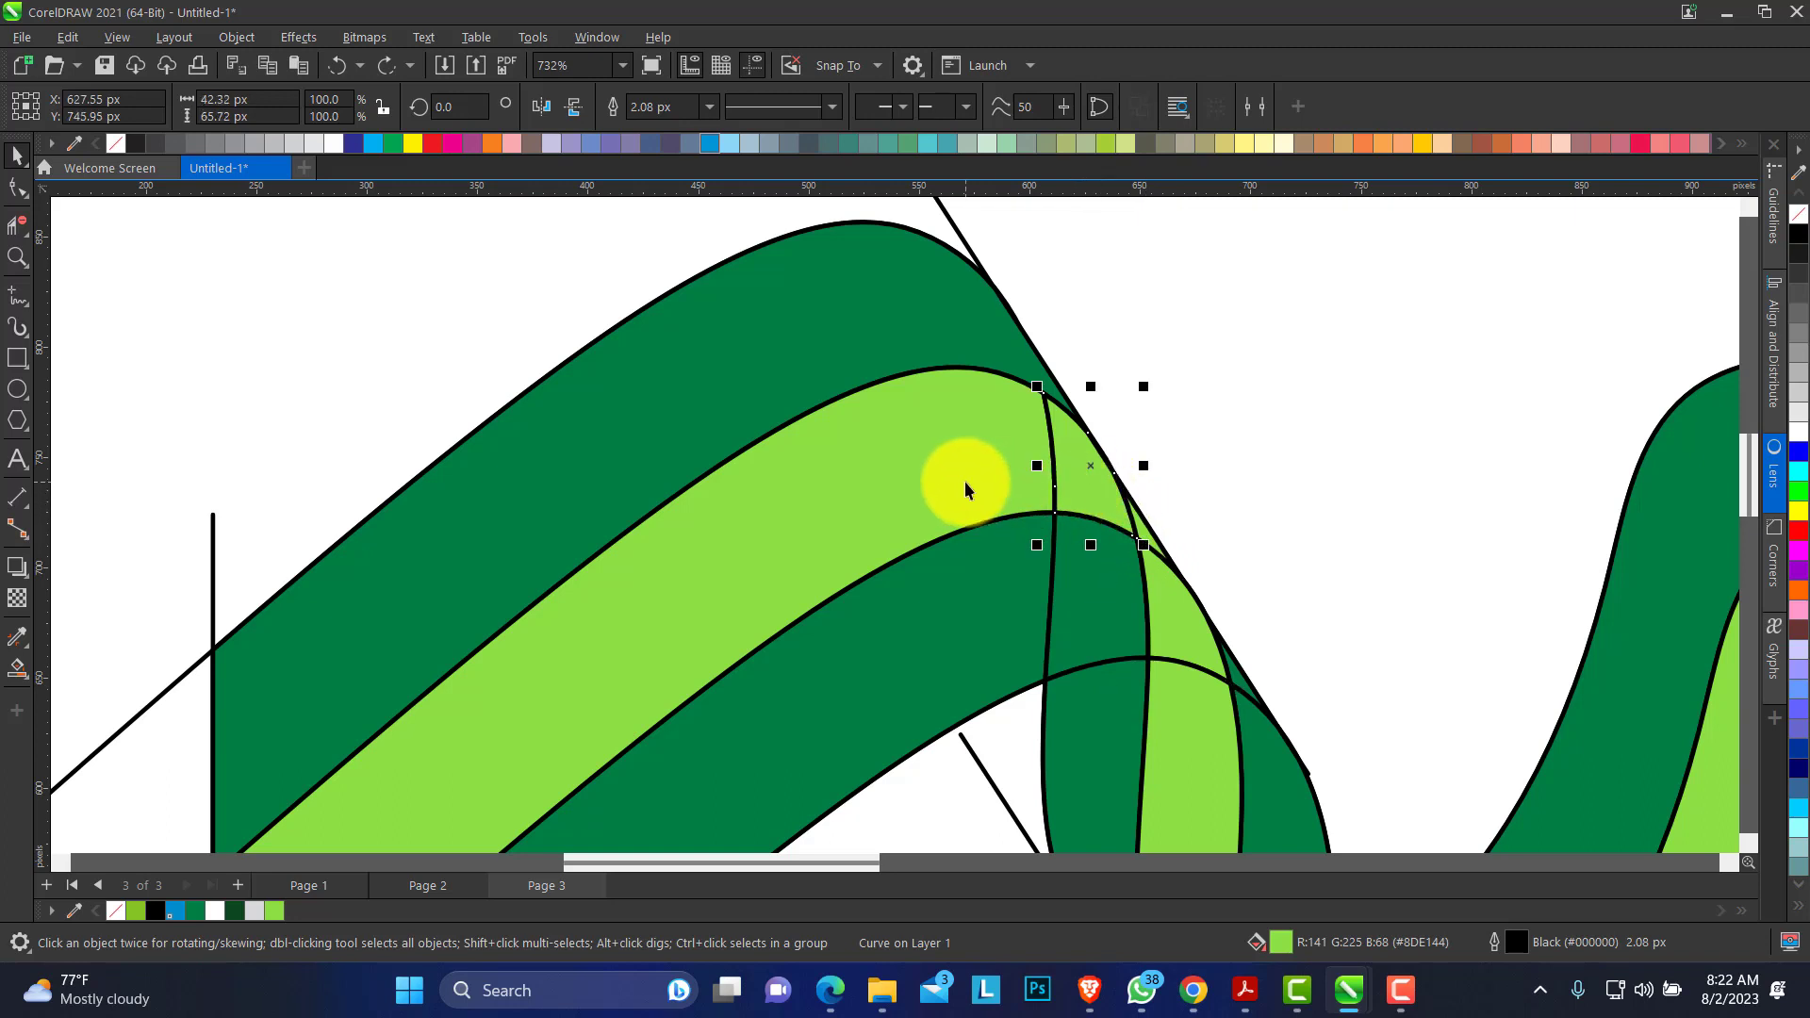
{"action": "left_click", "coordinate": [1072, 488]}
{"action": "left_click", "coordinate": [1147, 528], "text": "shift"}
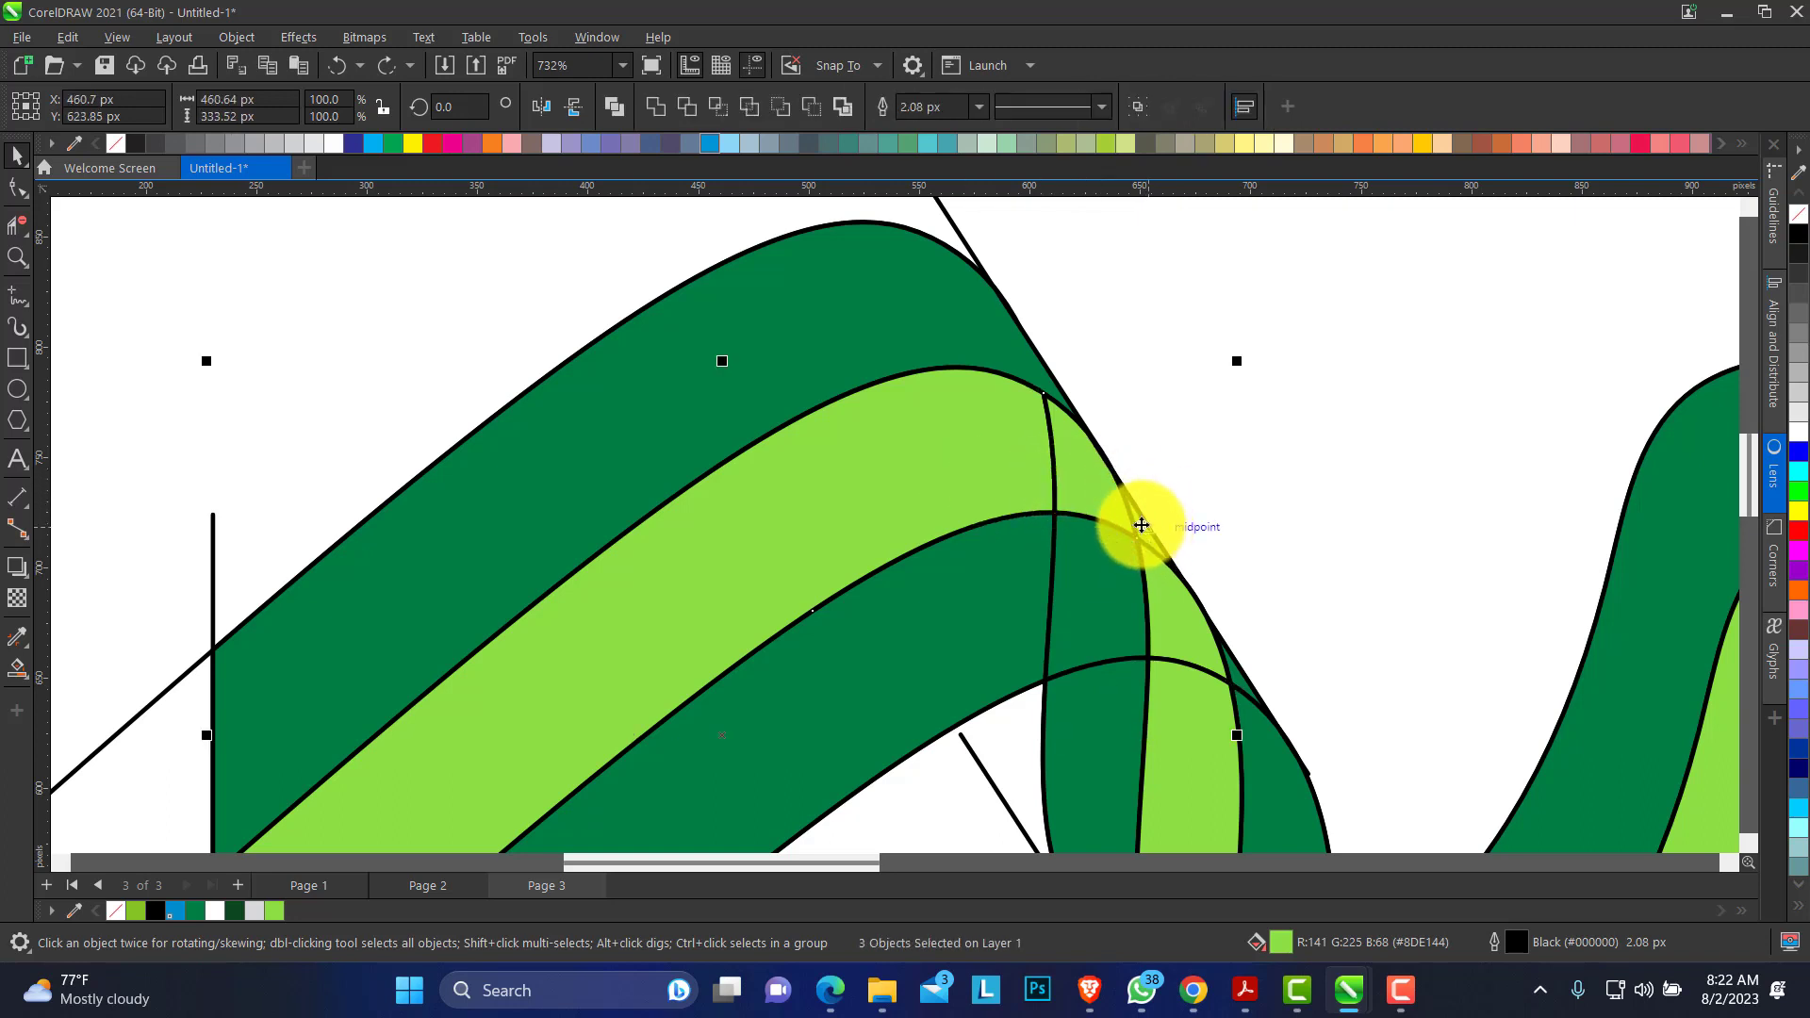
{"action": "left_click", "coordinate": [657, 106]}
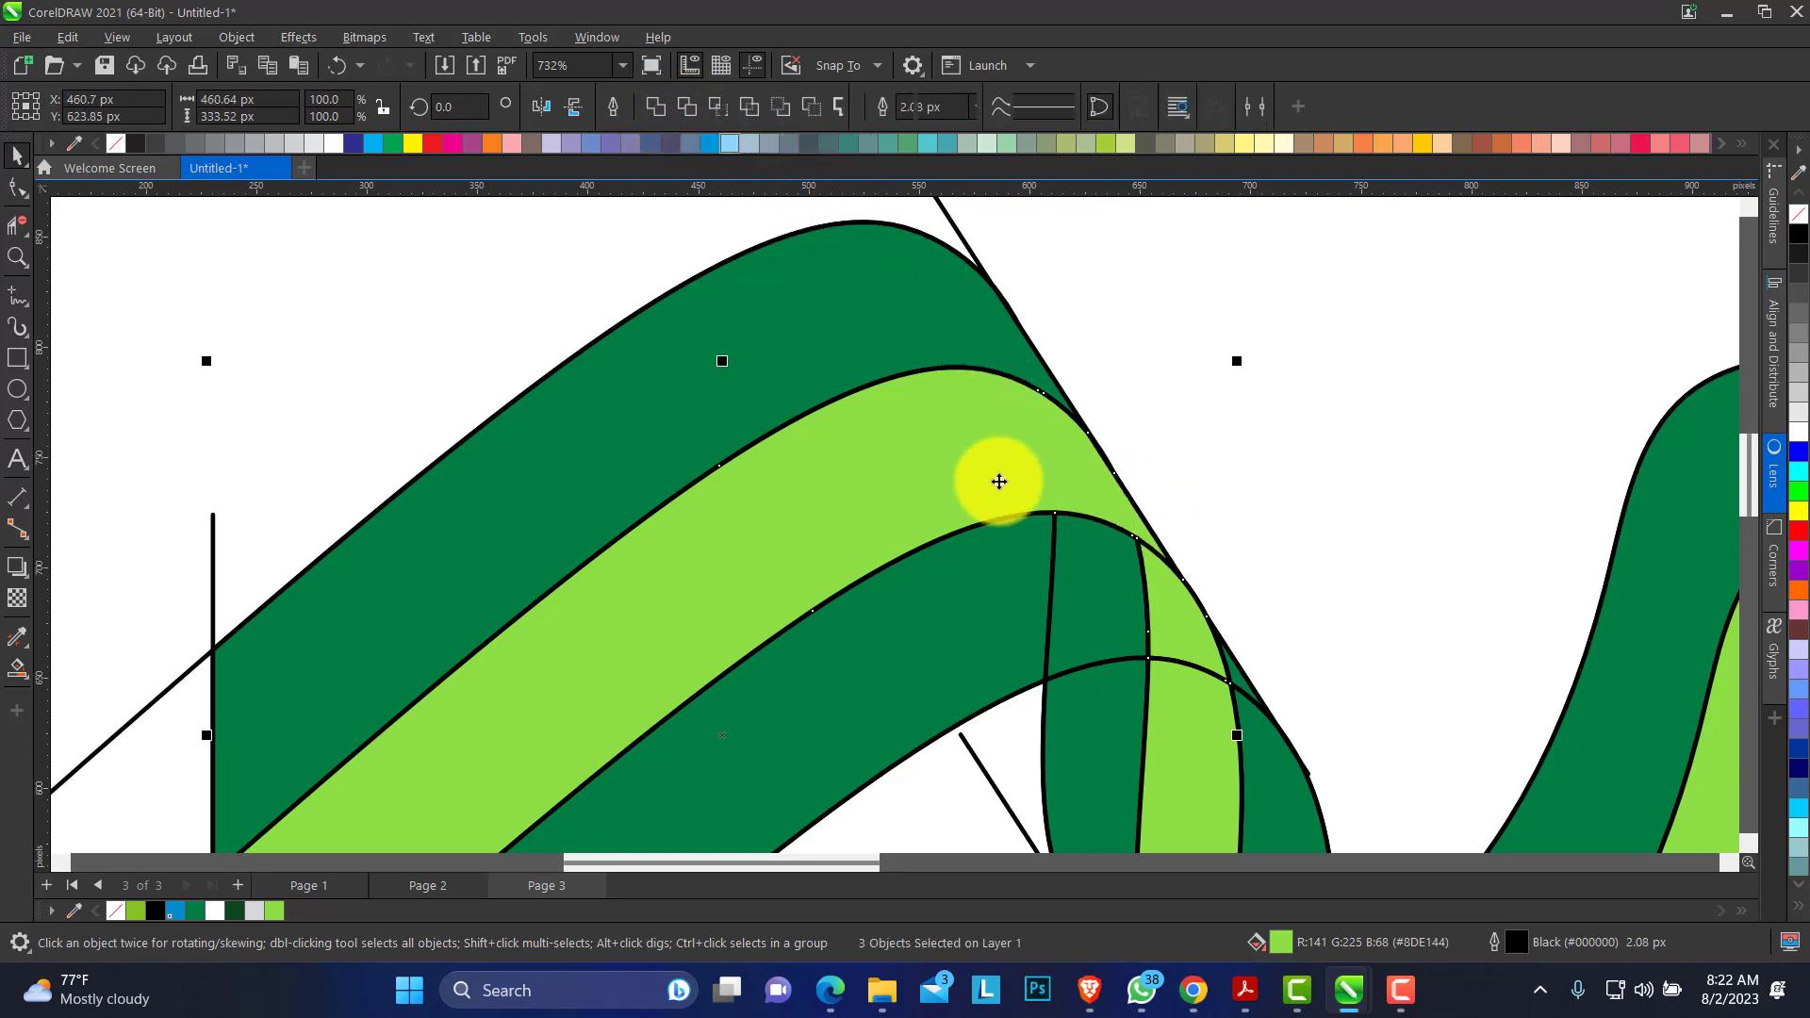
Try to weld the lower green band before the first bend with the adjoining pieces across the upper slanted line.
{"action": "left_click", "coordinate": [16, 257]}
{"action": "right_click", "coordinate": [808, 374]}
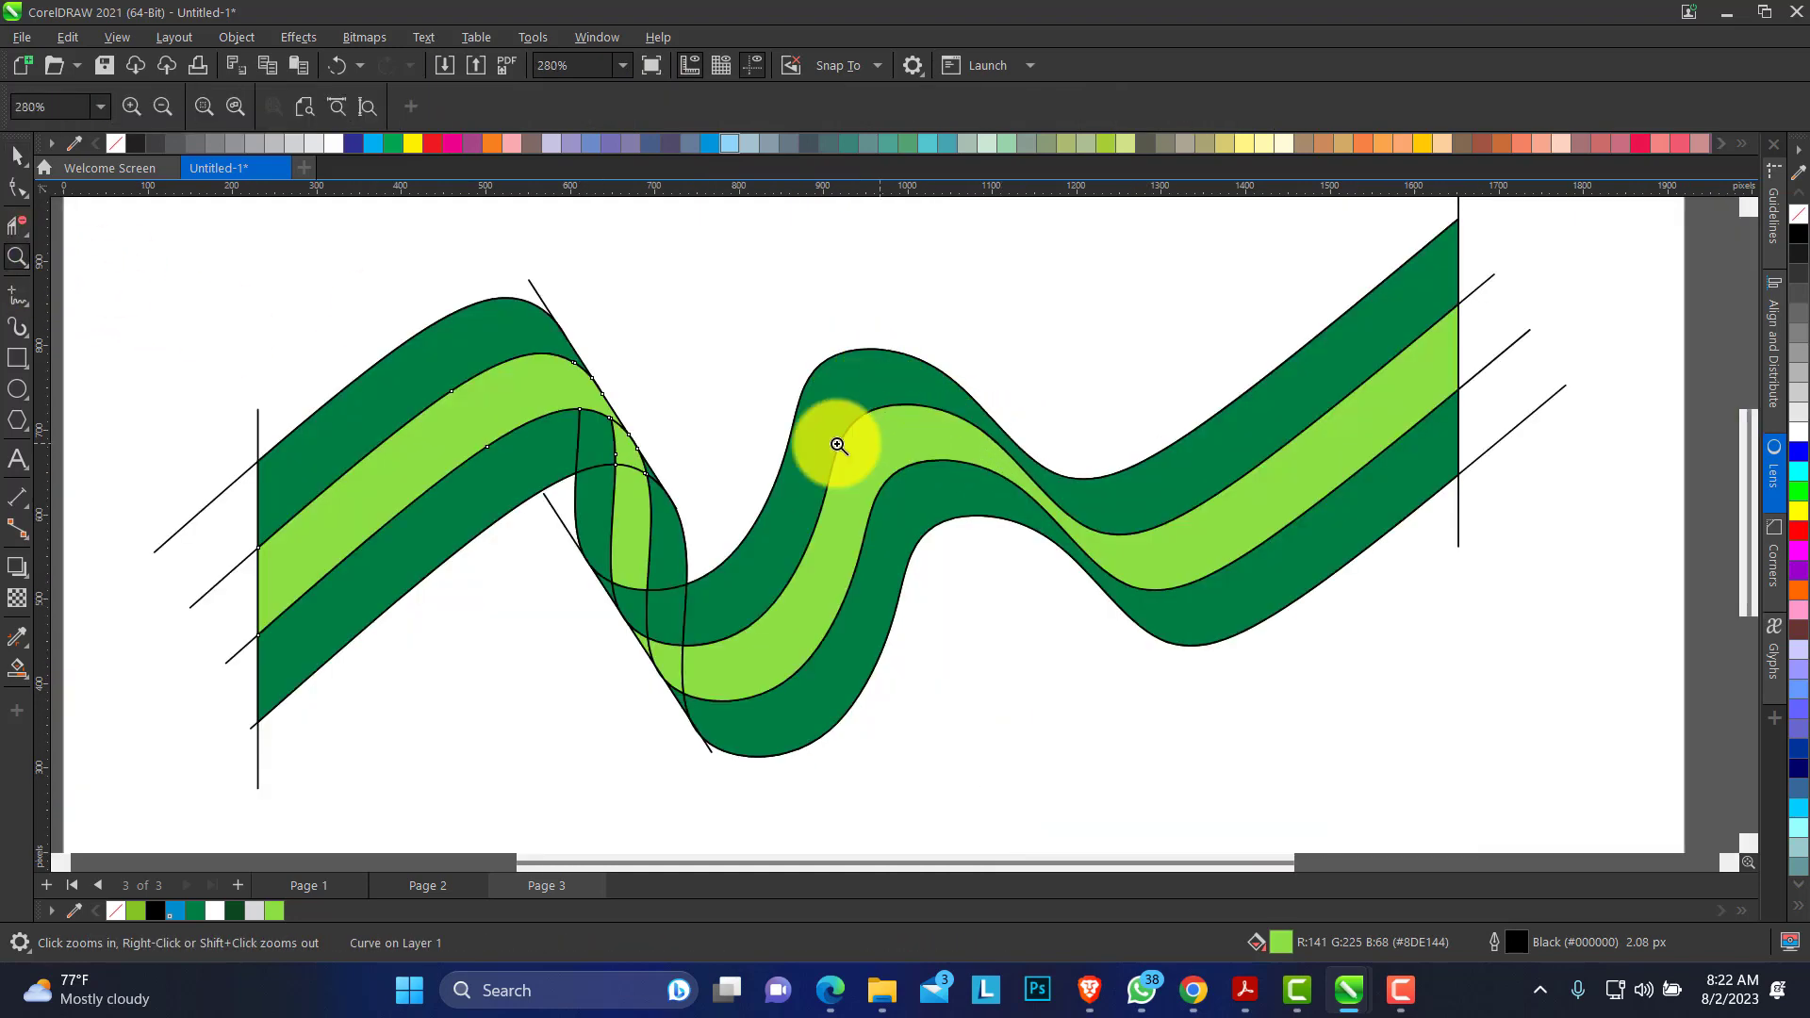
{"action": "left_click_drag", "start_coordinate": [220, 303], "coordinate": [920, 806]}
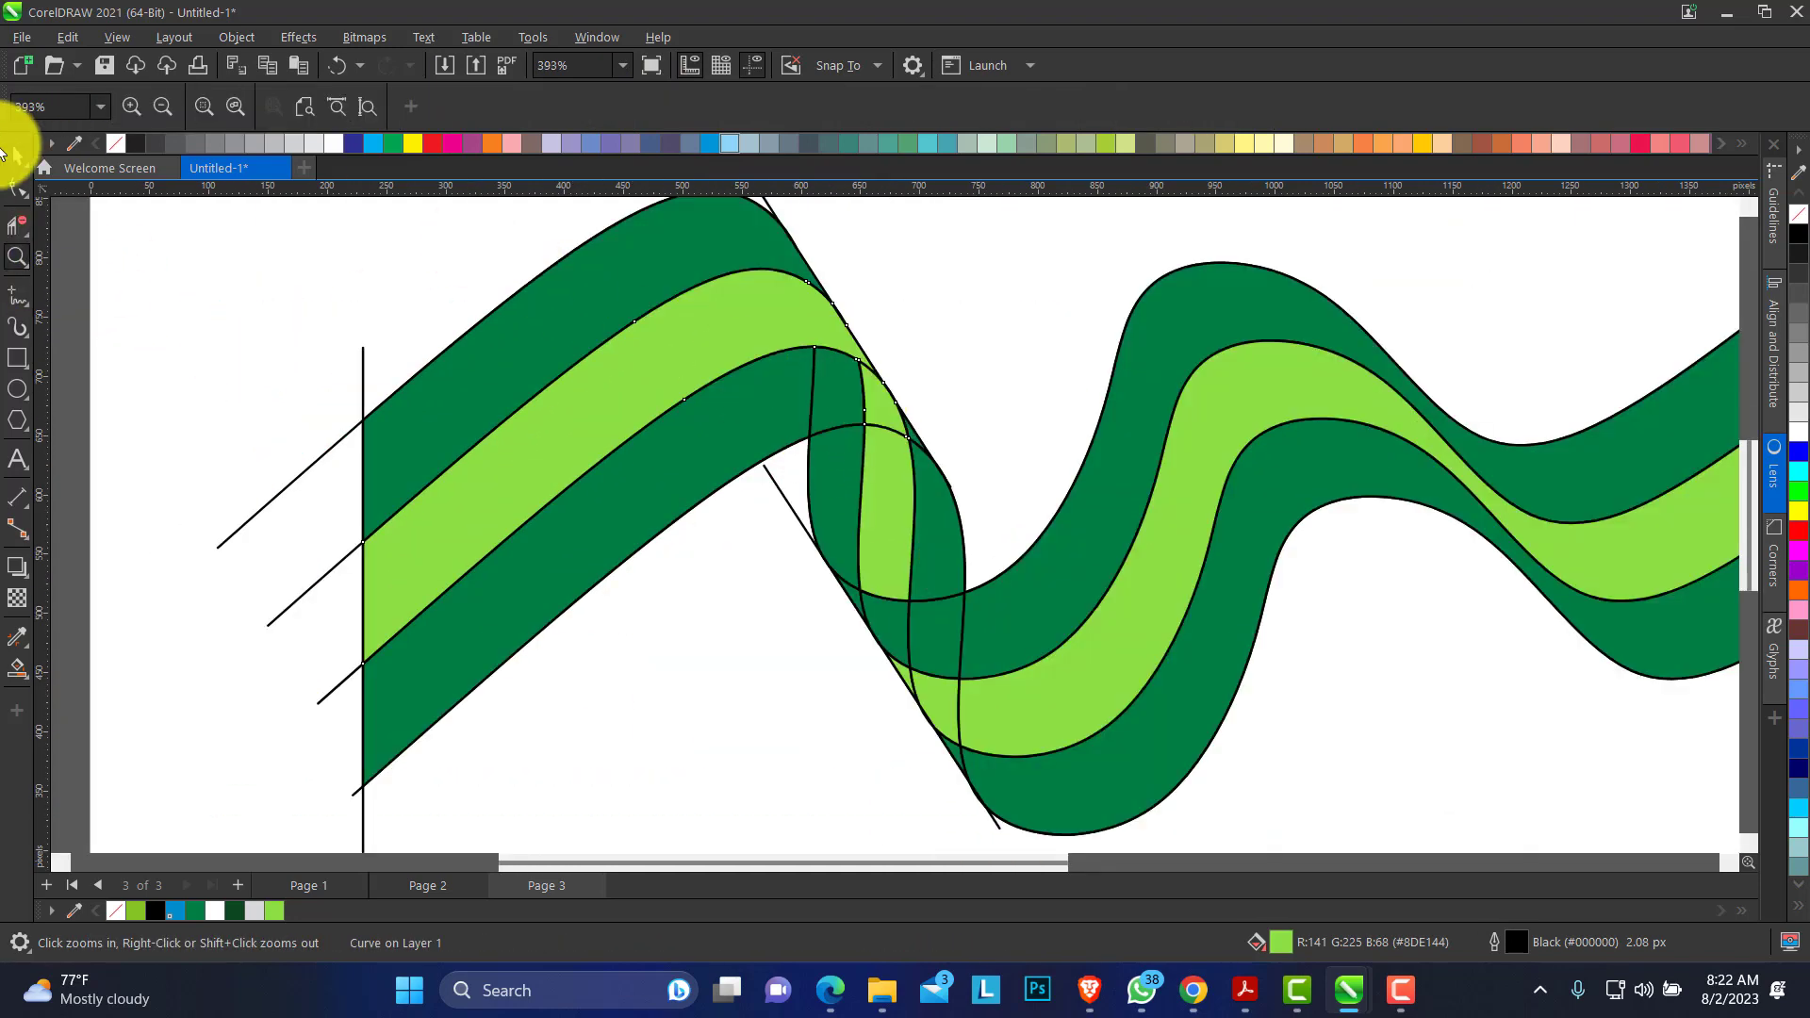
{"action": "left_click", "coordinate": [17, 155]}
{"action": "left_click", "coordinate": [768, 445]}
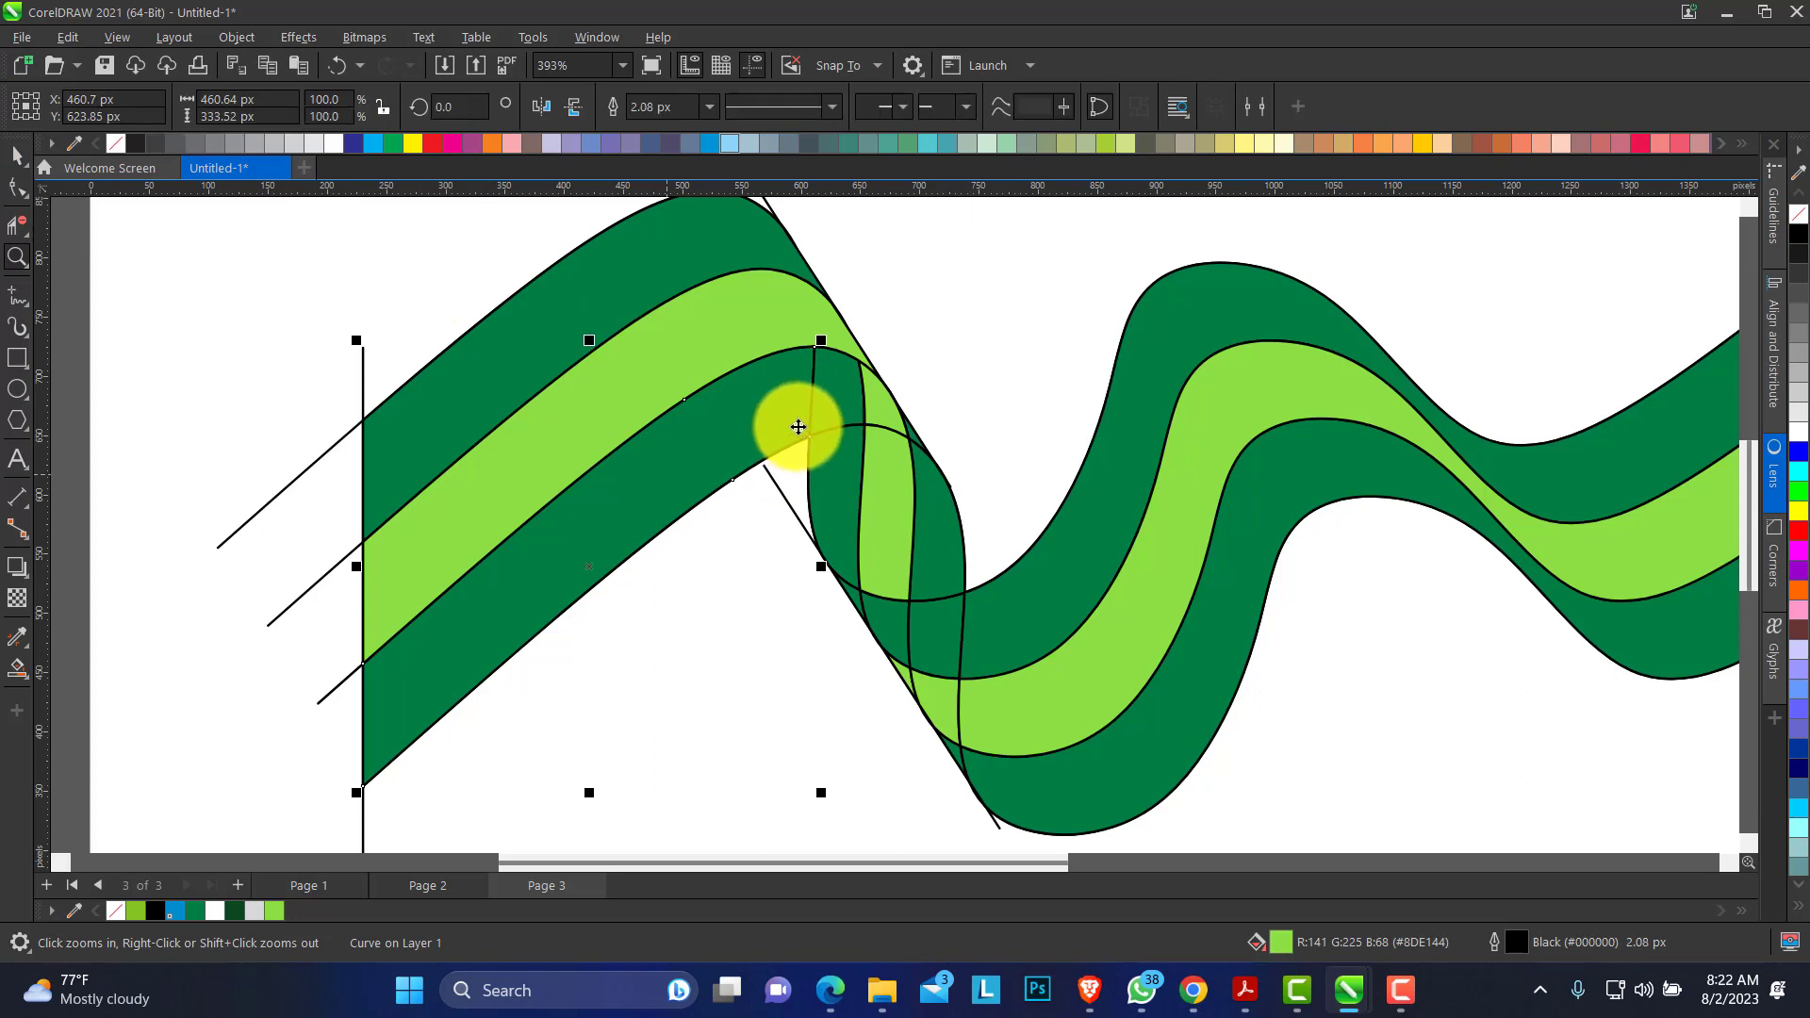
{"action": "left_click", "coordinate": [800, 421]}
{"action": "left_click", "coordinate": [844, 404], "text": "shift"}
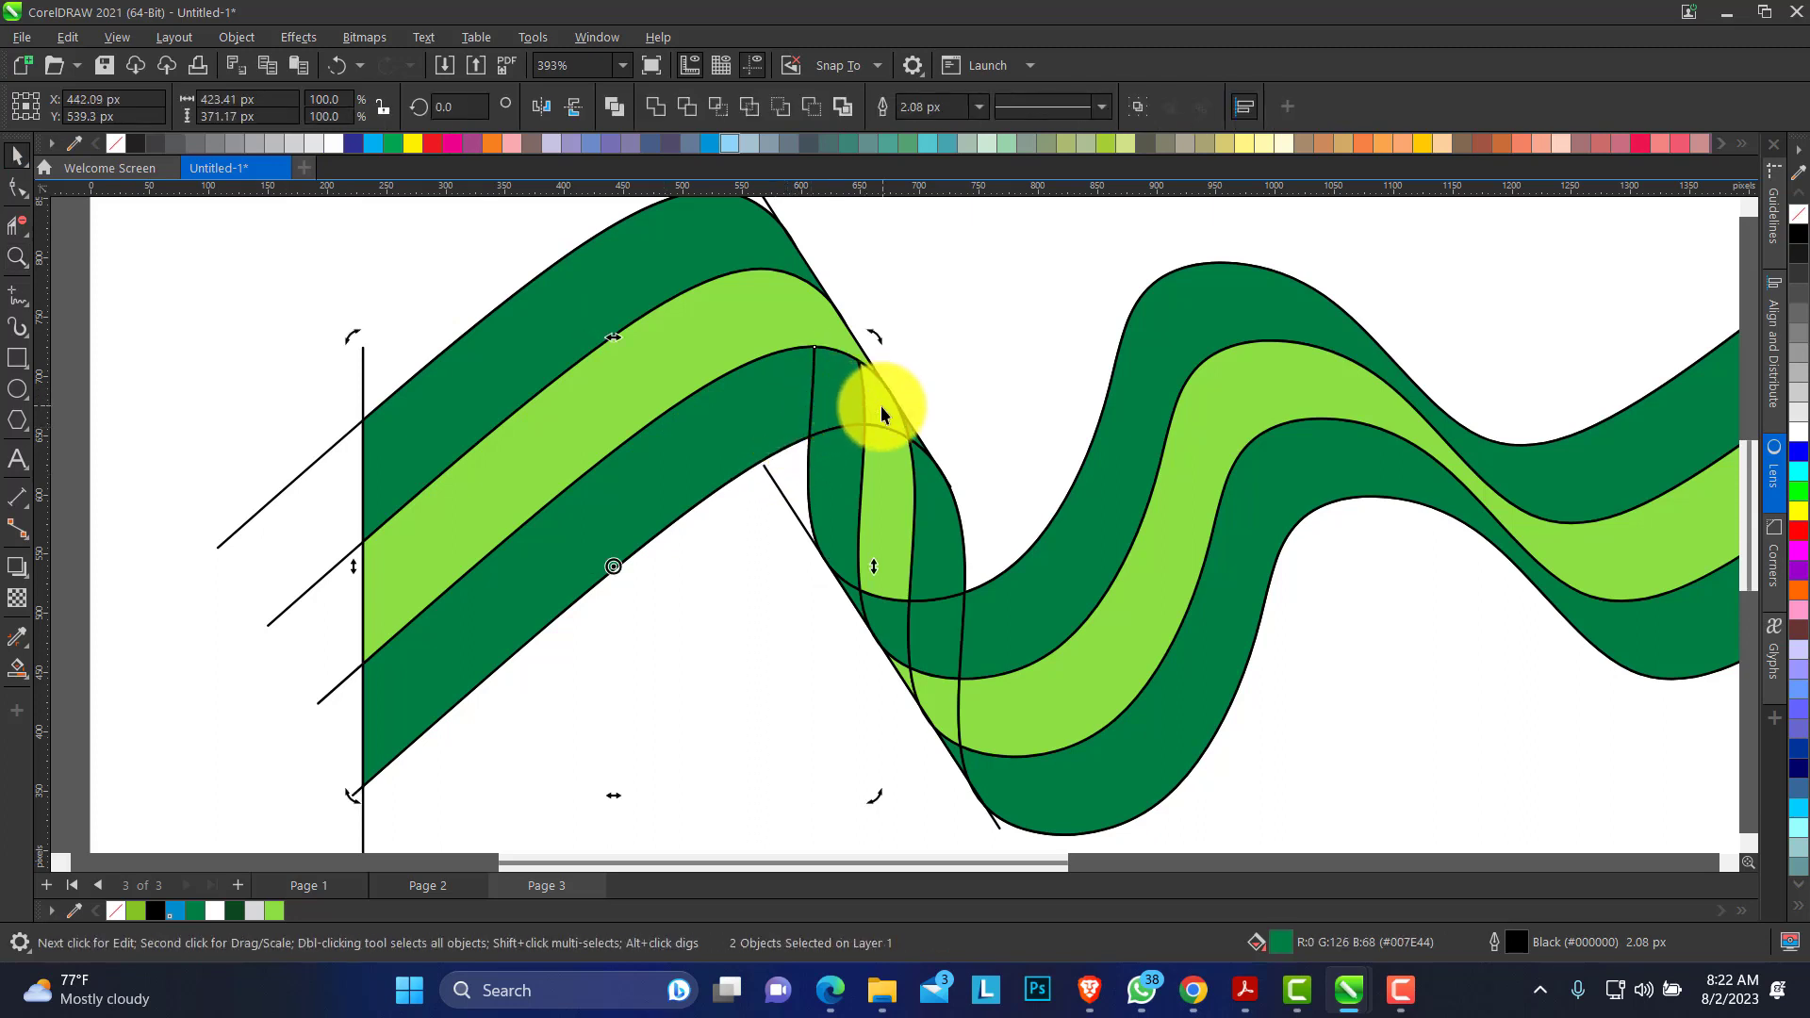
{"action": "left_click", "coordinate": [881, 407], "text": "shift"}
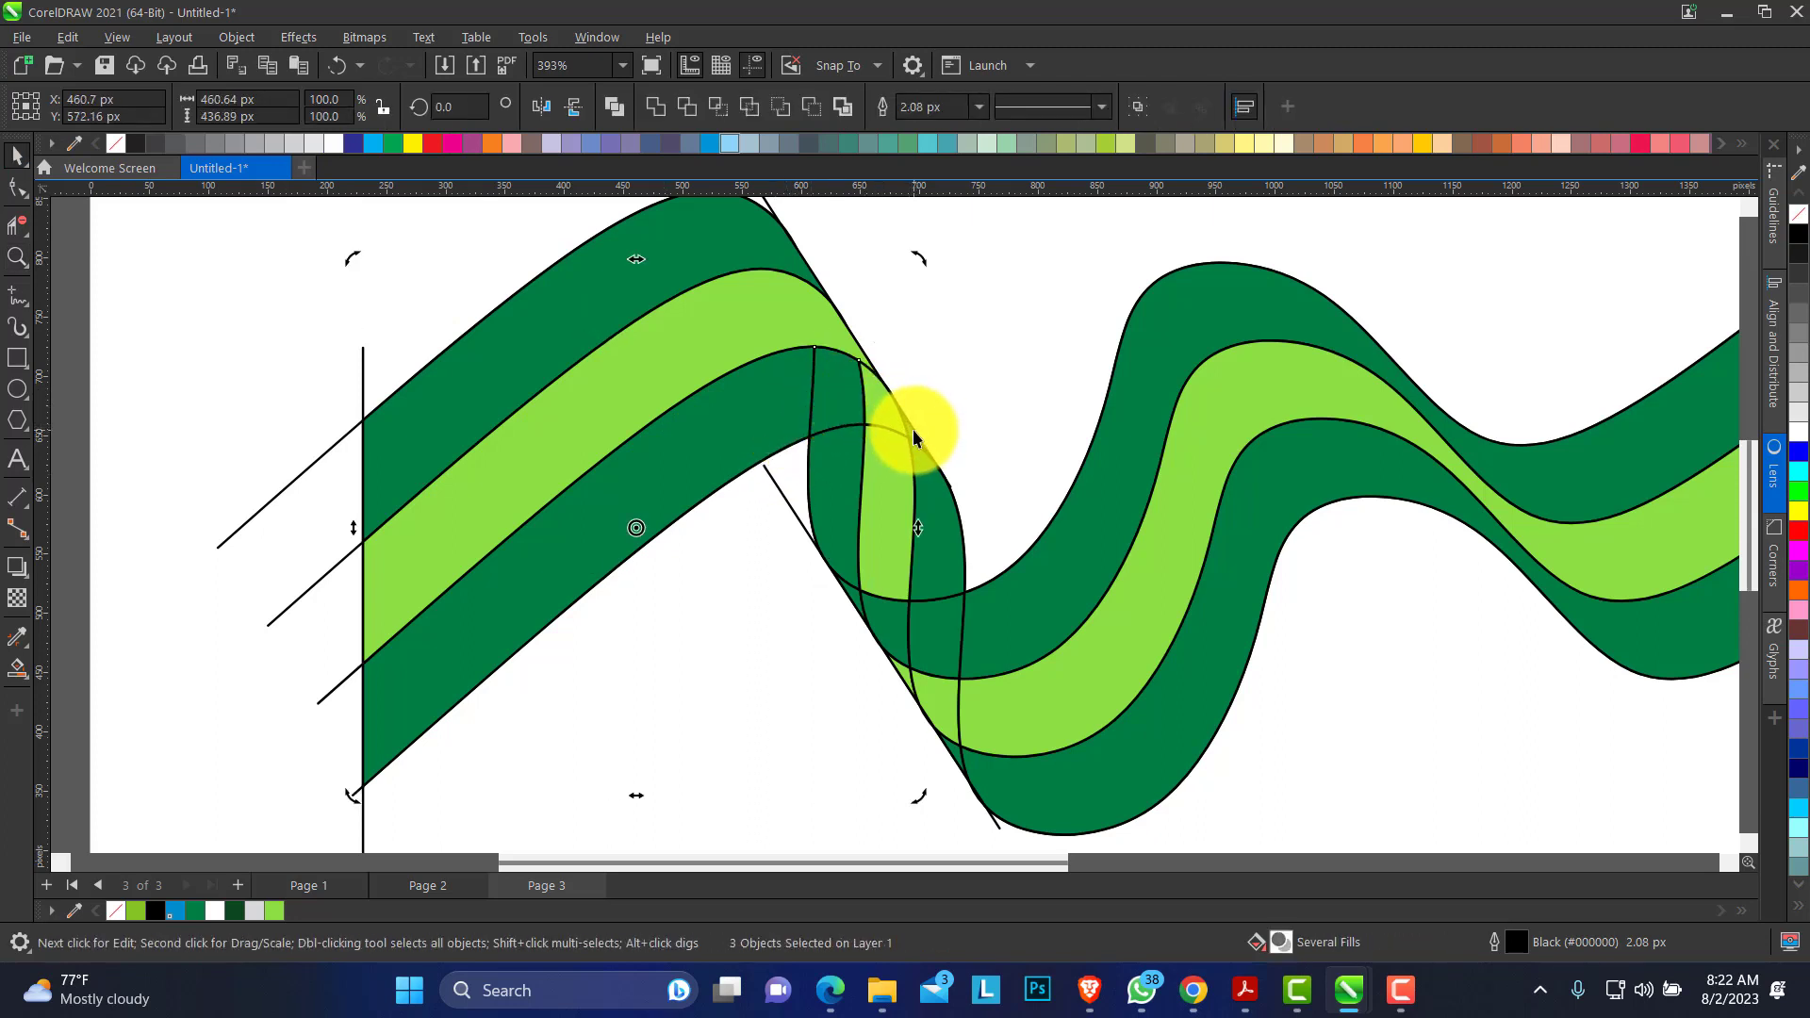
{"action": "left_click", "coordinate": [912, 429]}
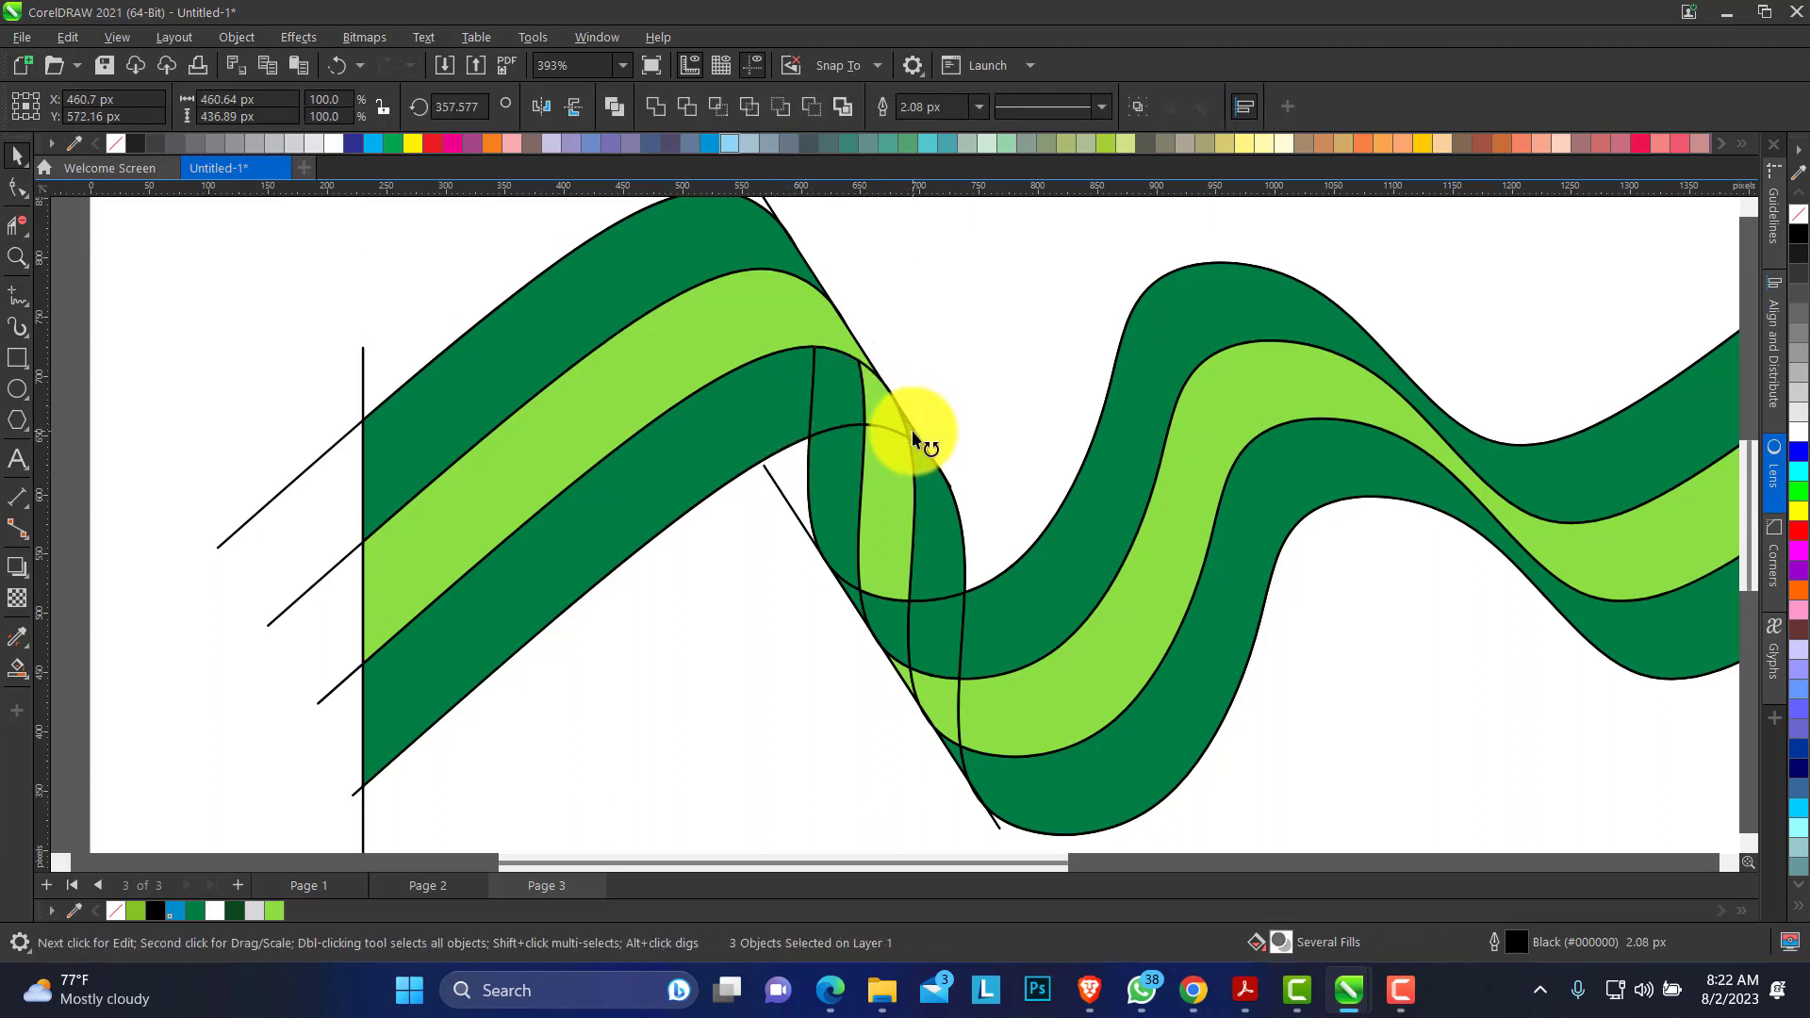
{"action": "left_click", "coordinate": [654, 108]}
{"action": "key", "text": "ctrl+z"}
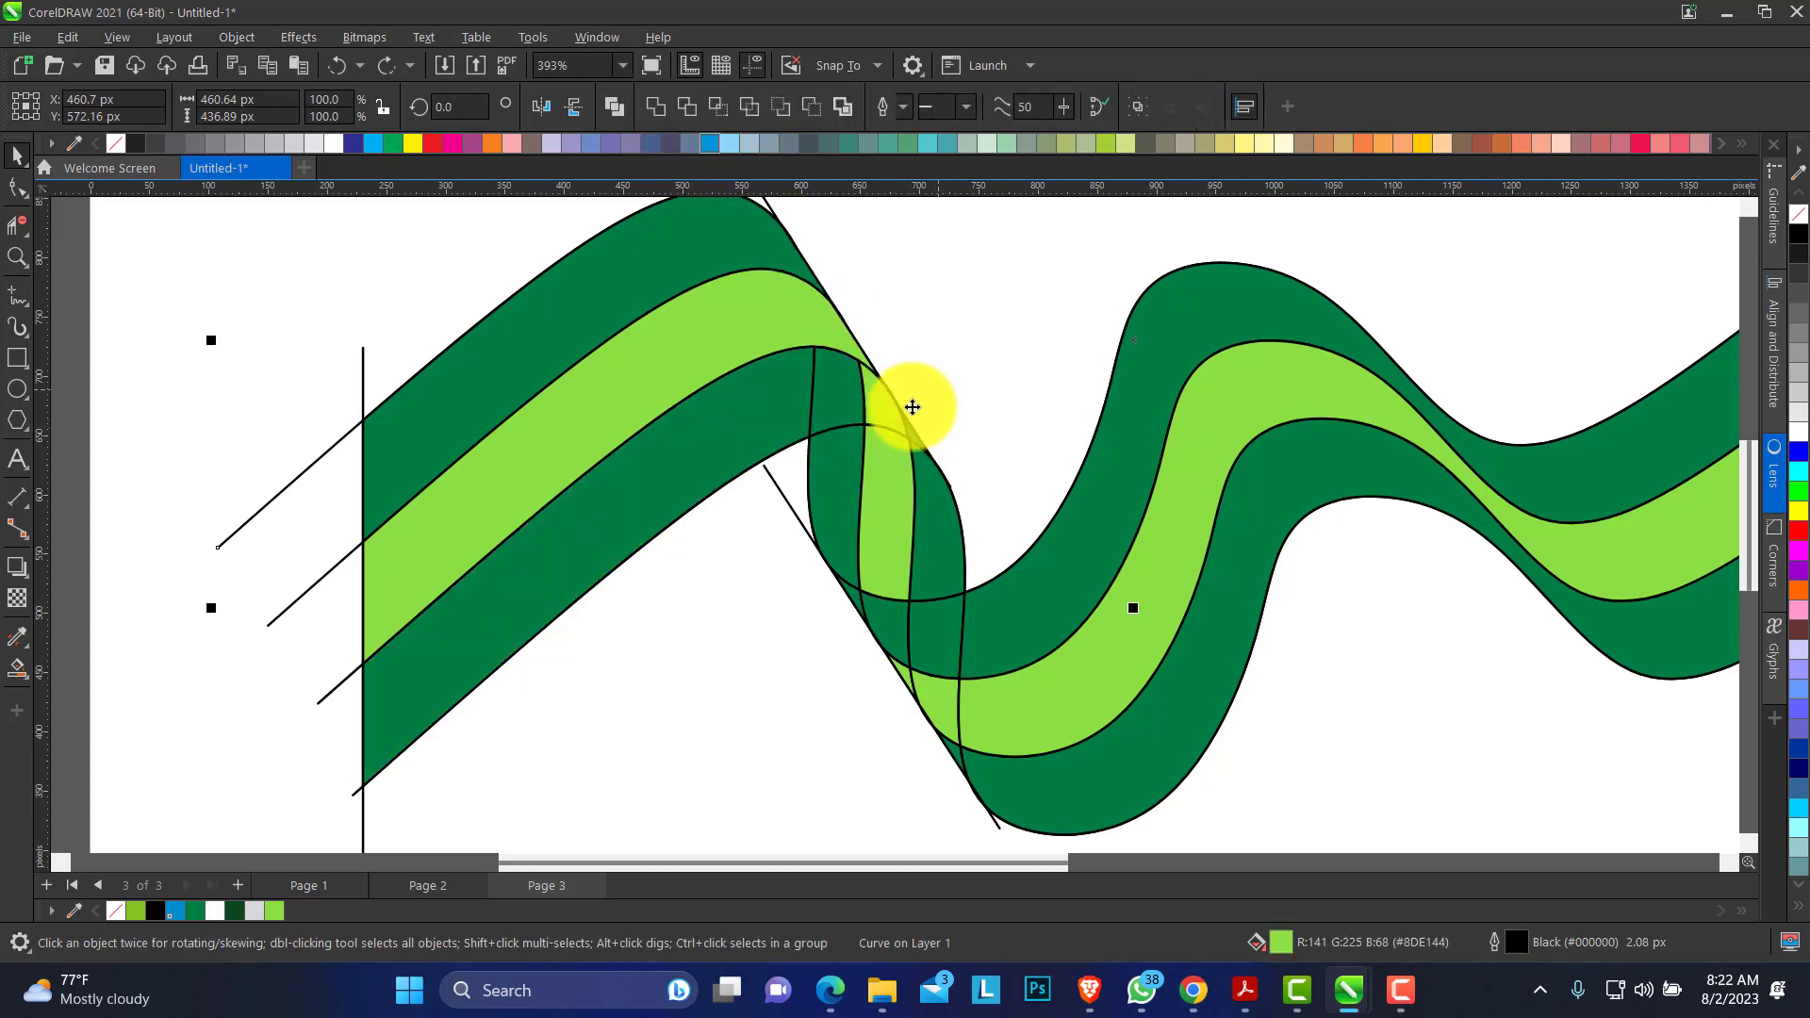
{"action": "left_click_drag", "start_coordinate": [891, 416], "coordinate": [998, 397]}
{"action": "key", "text": "ctrl+z"}
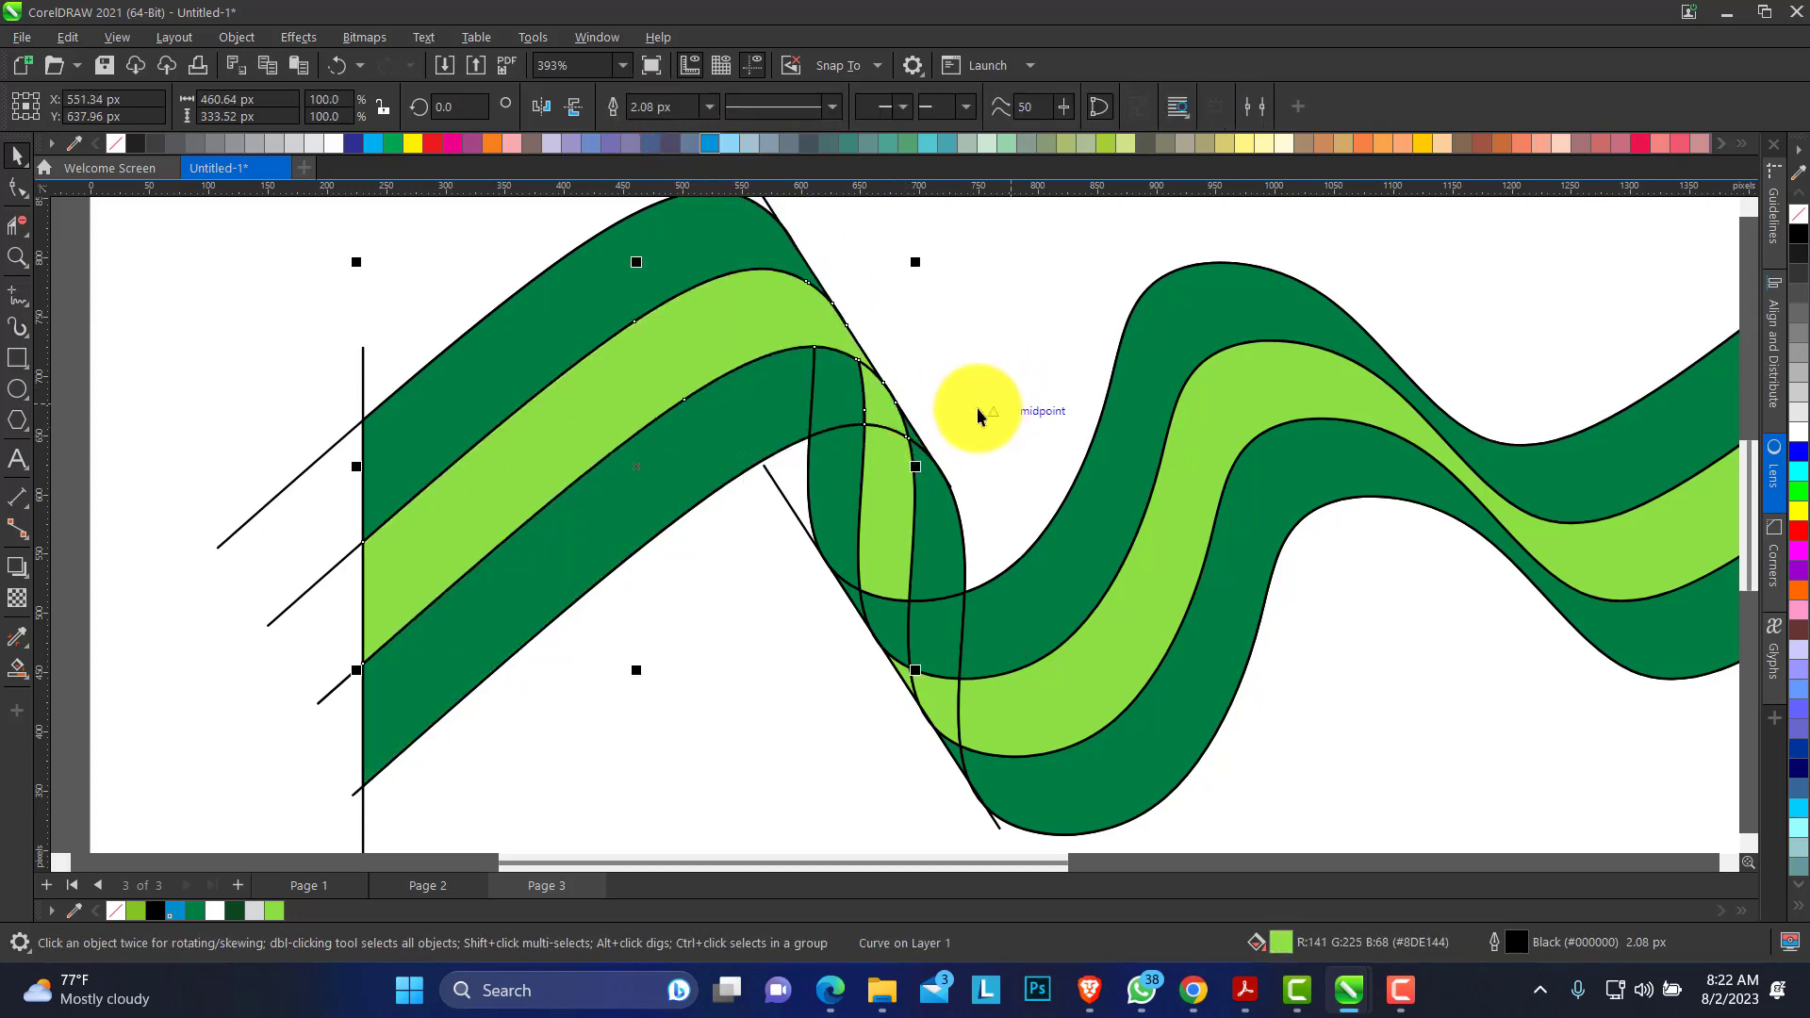
Delete the nodes of the light green band before the first bend that extend over the lower green band.
{"action": "left_click", "coordinate": [17, 187]}
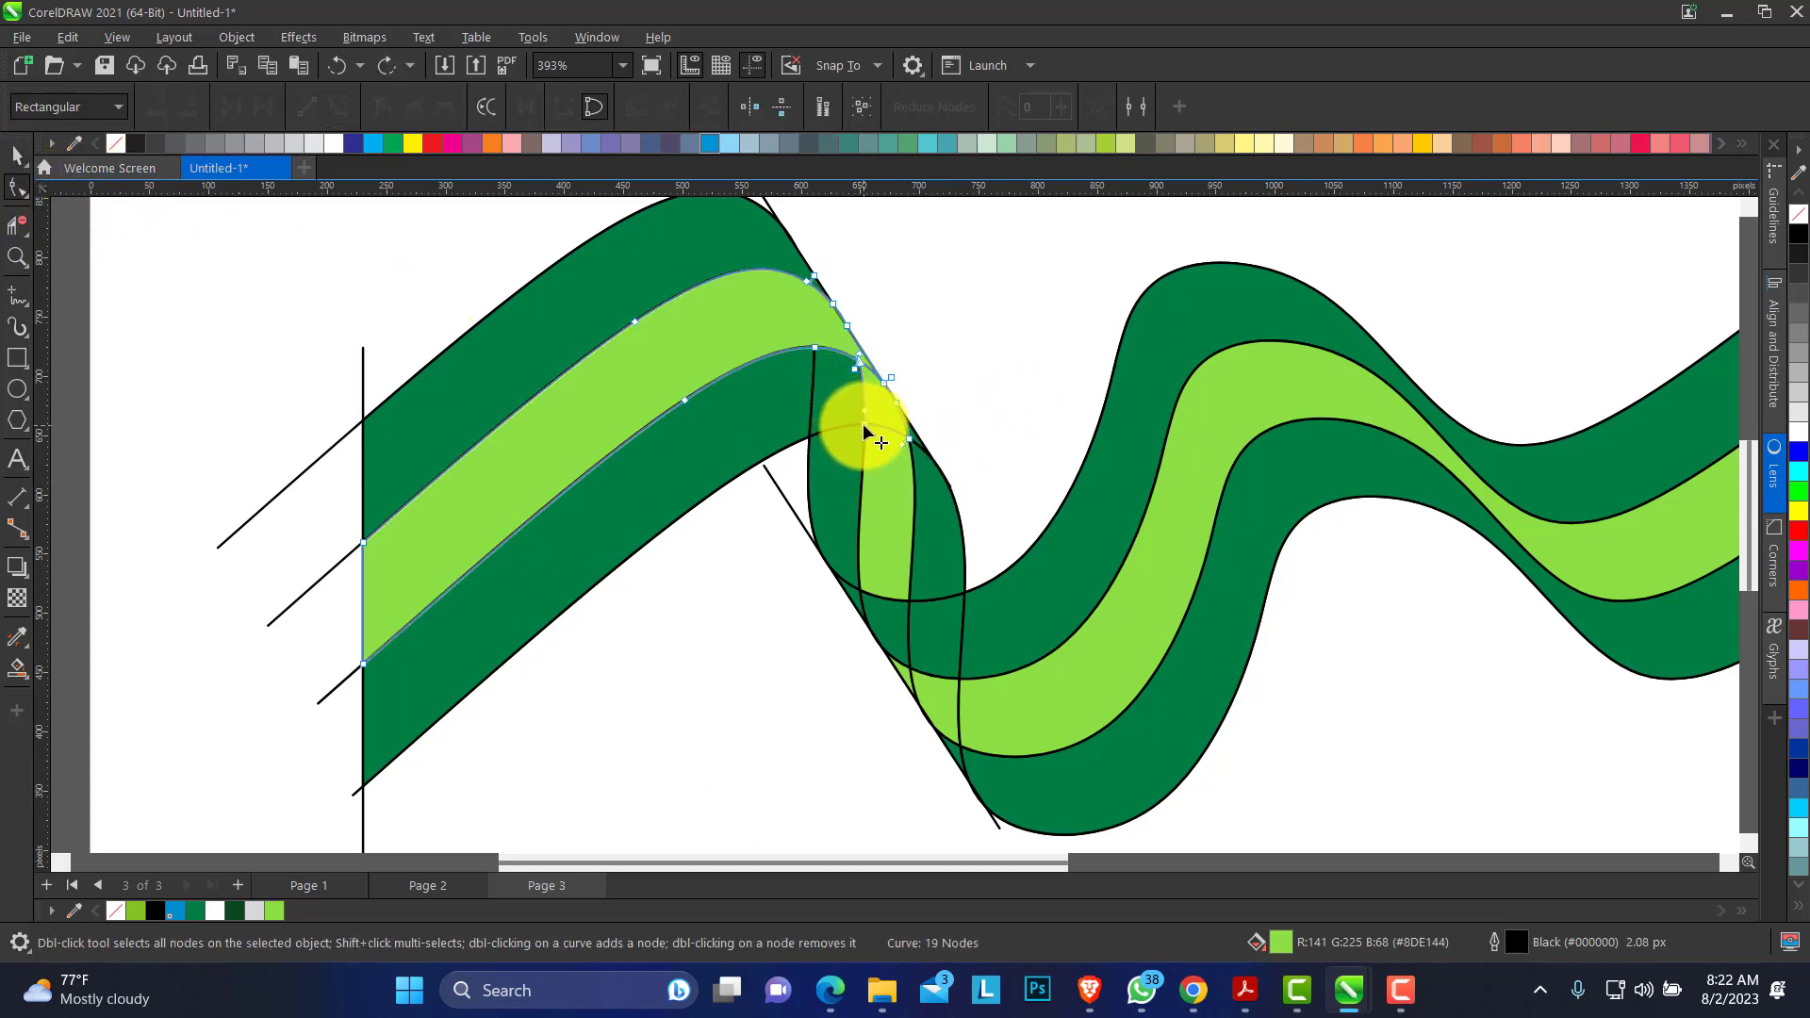
{"action": "left_click", "coordinate": [865, 429]}
{"action": "double_click", "coordinate": [911, 437]}
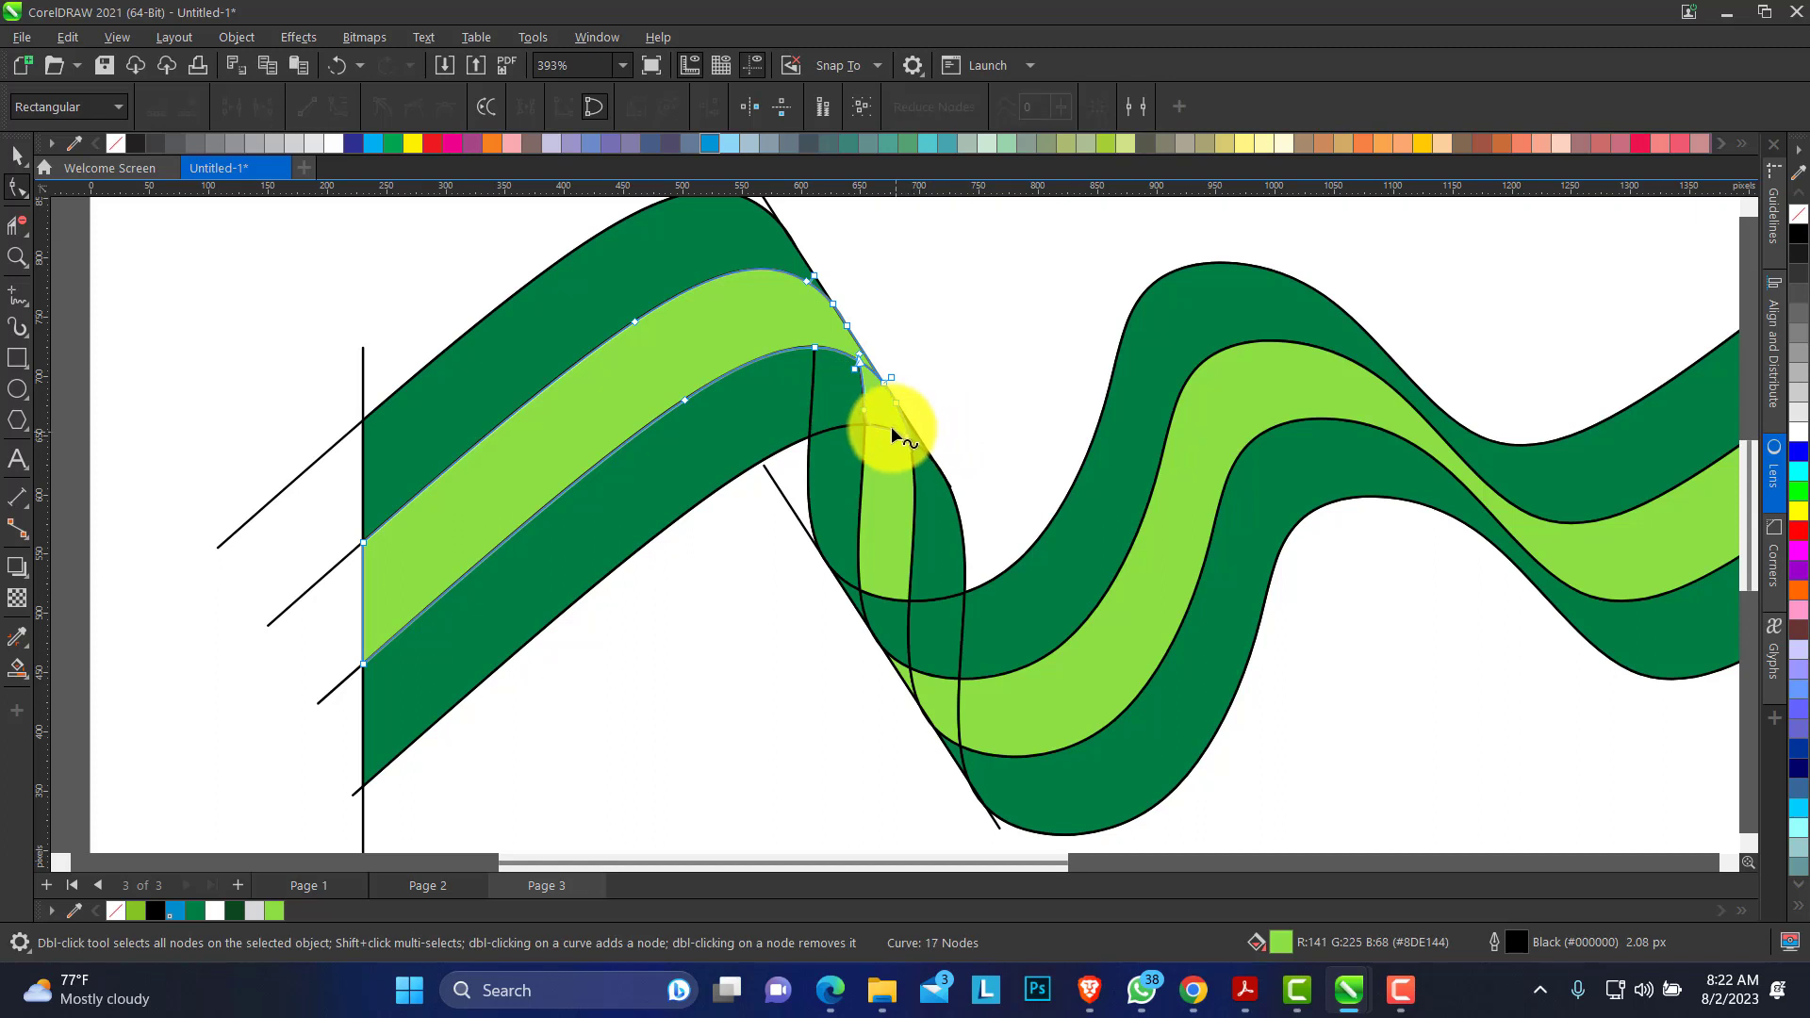
{"action": "left_click_drag", "start_coordinate": [936, 466], "coordinate": [940, 449]}
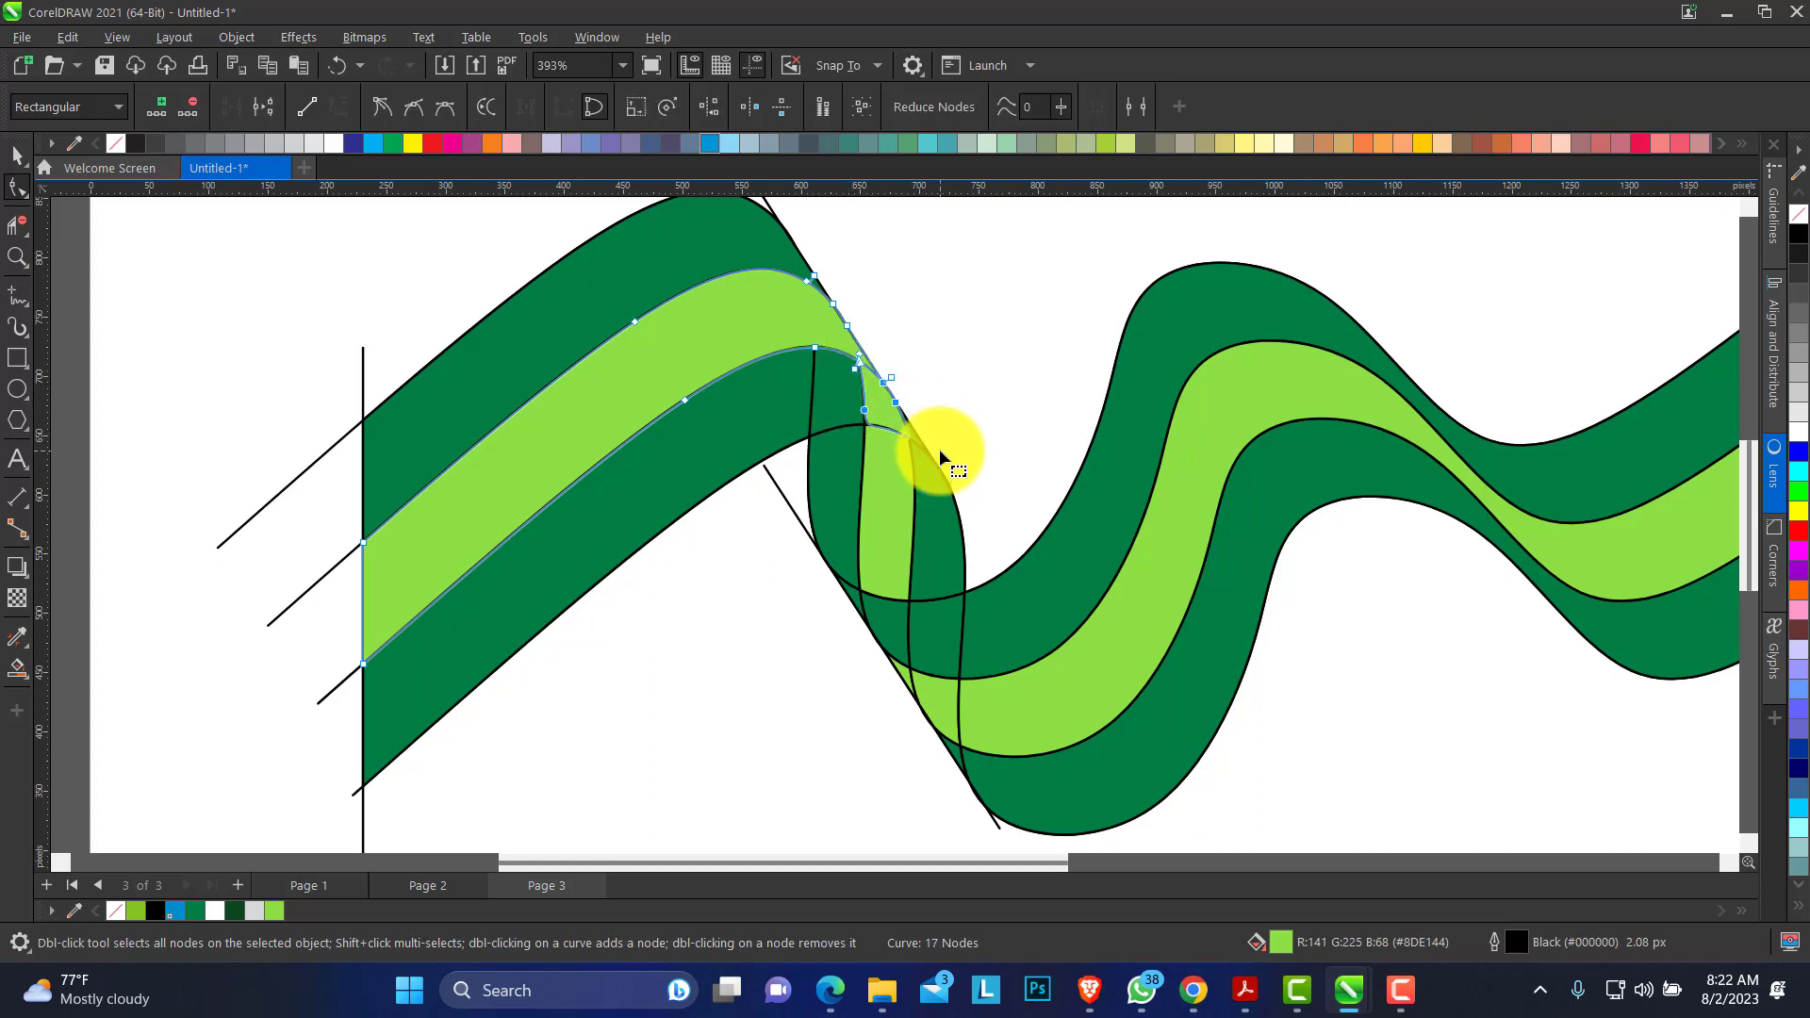
{"action": "key", "text": "Delete"}
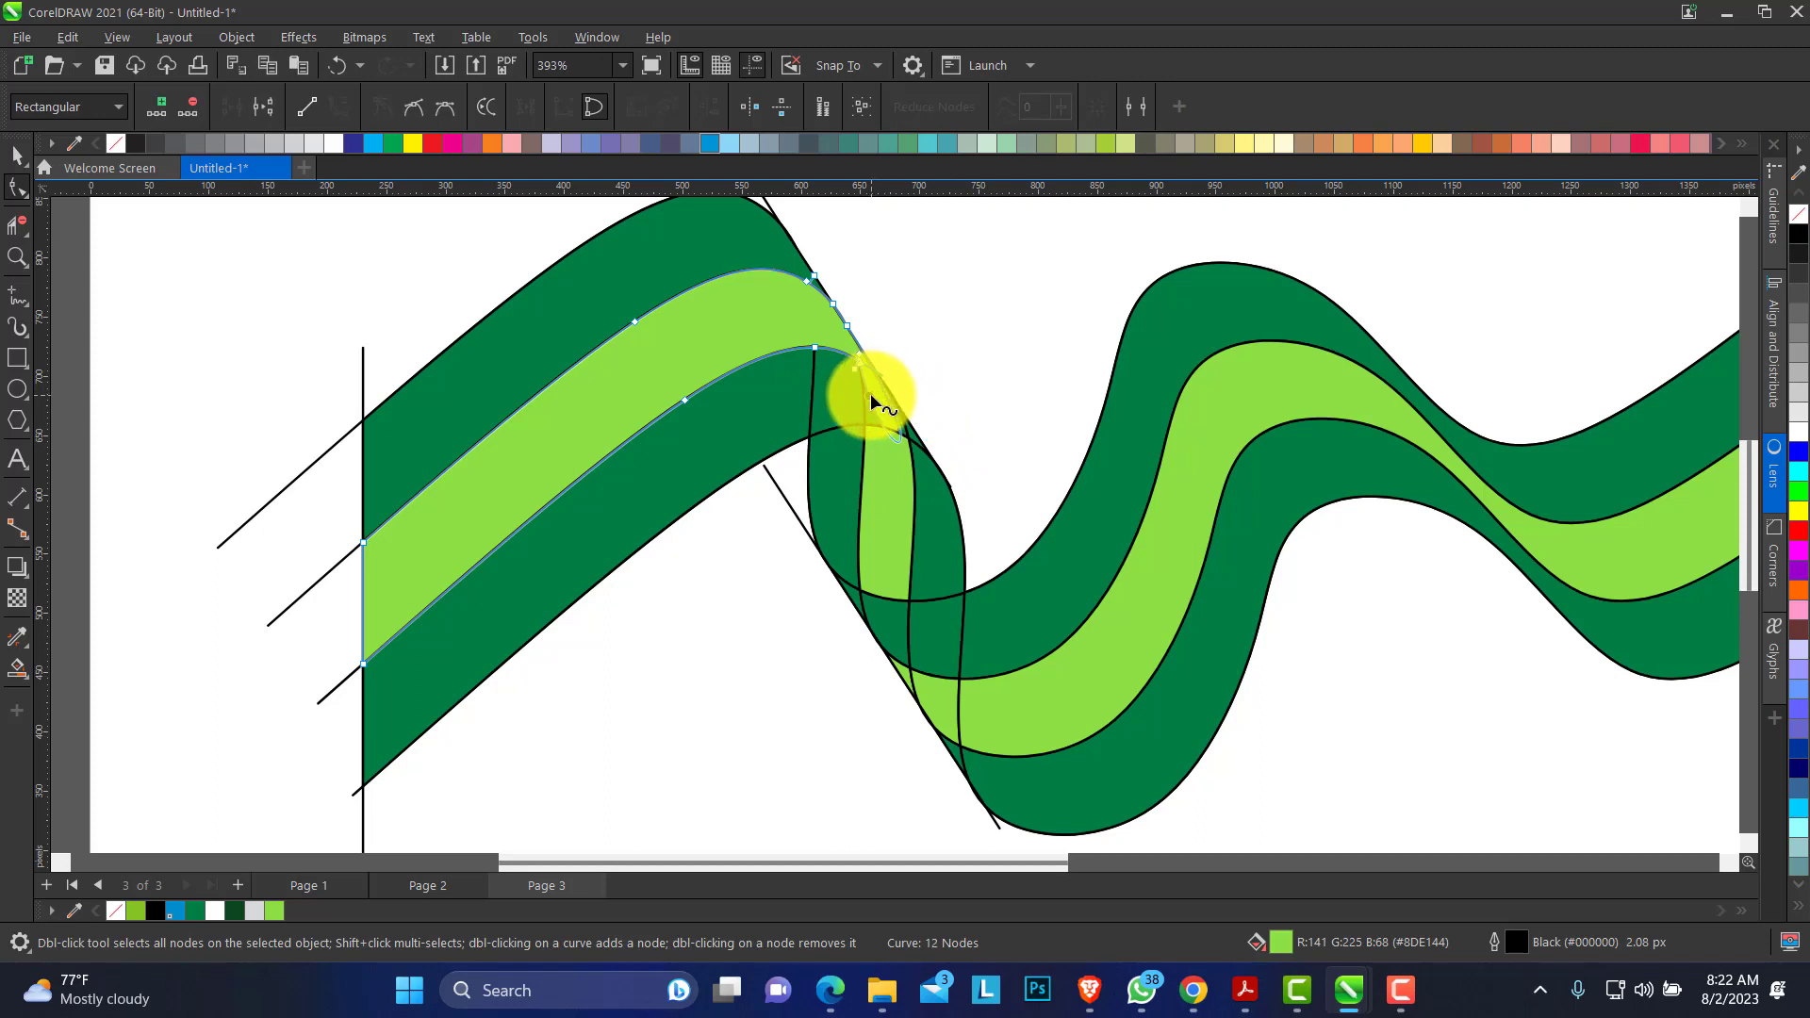
{"action": "left_click", "coordinate": [869, 393]}
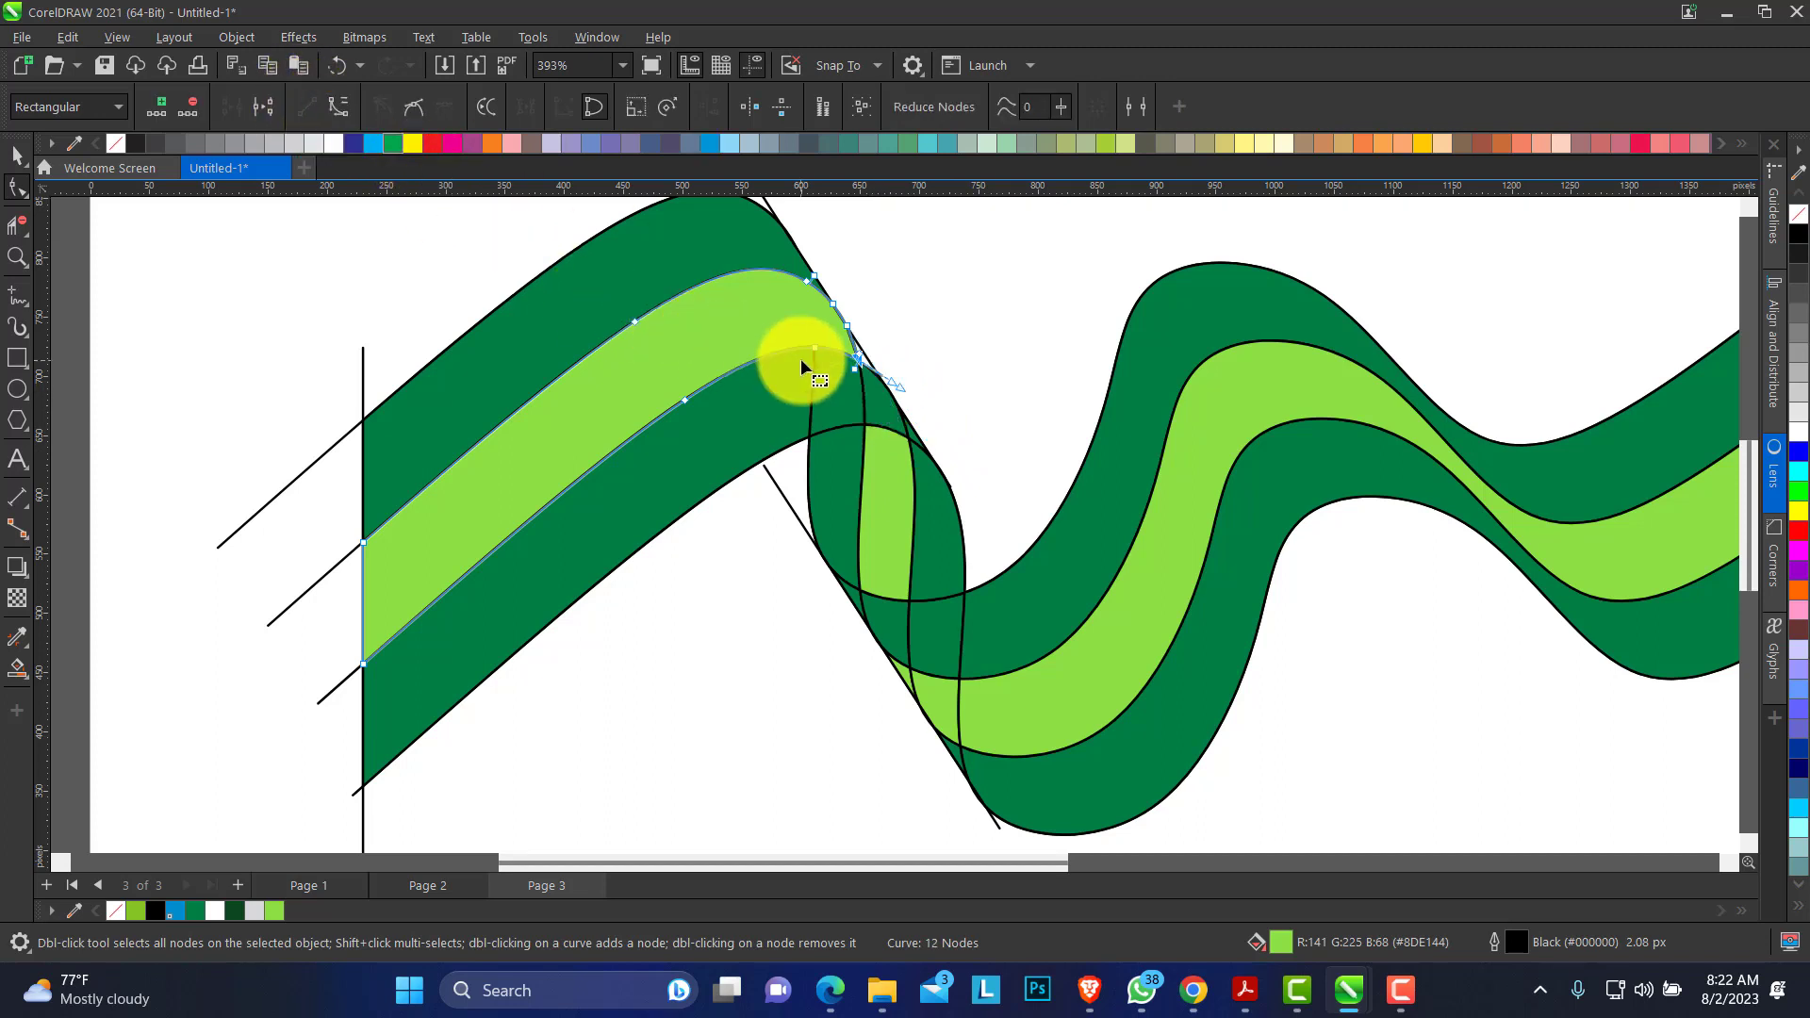
{"action": "left_click", "coordinate": [887, 416]}
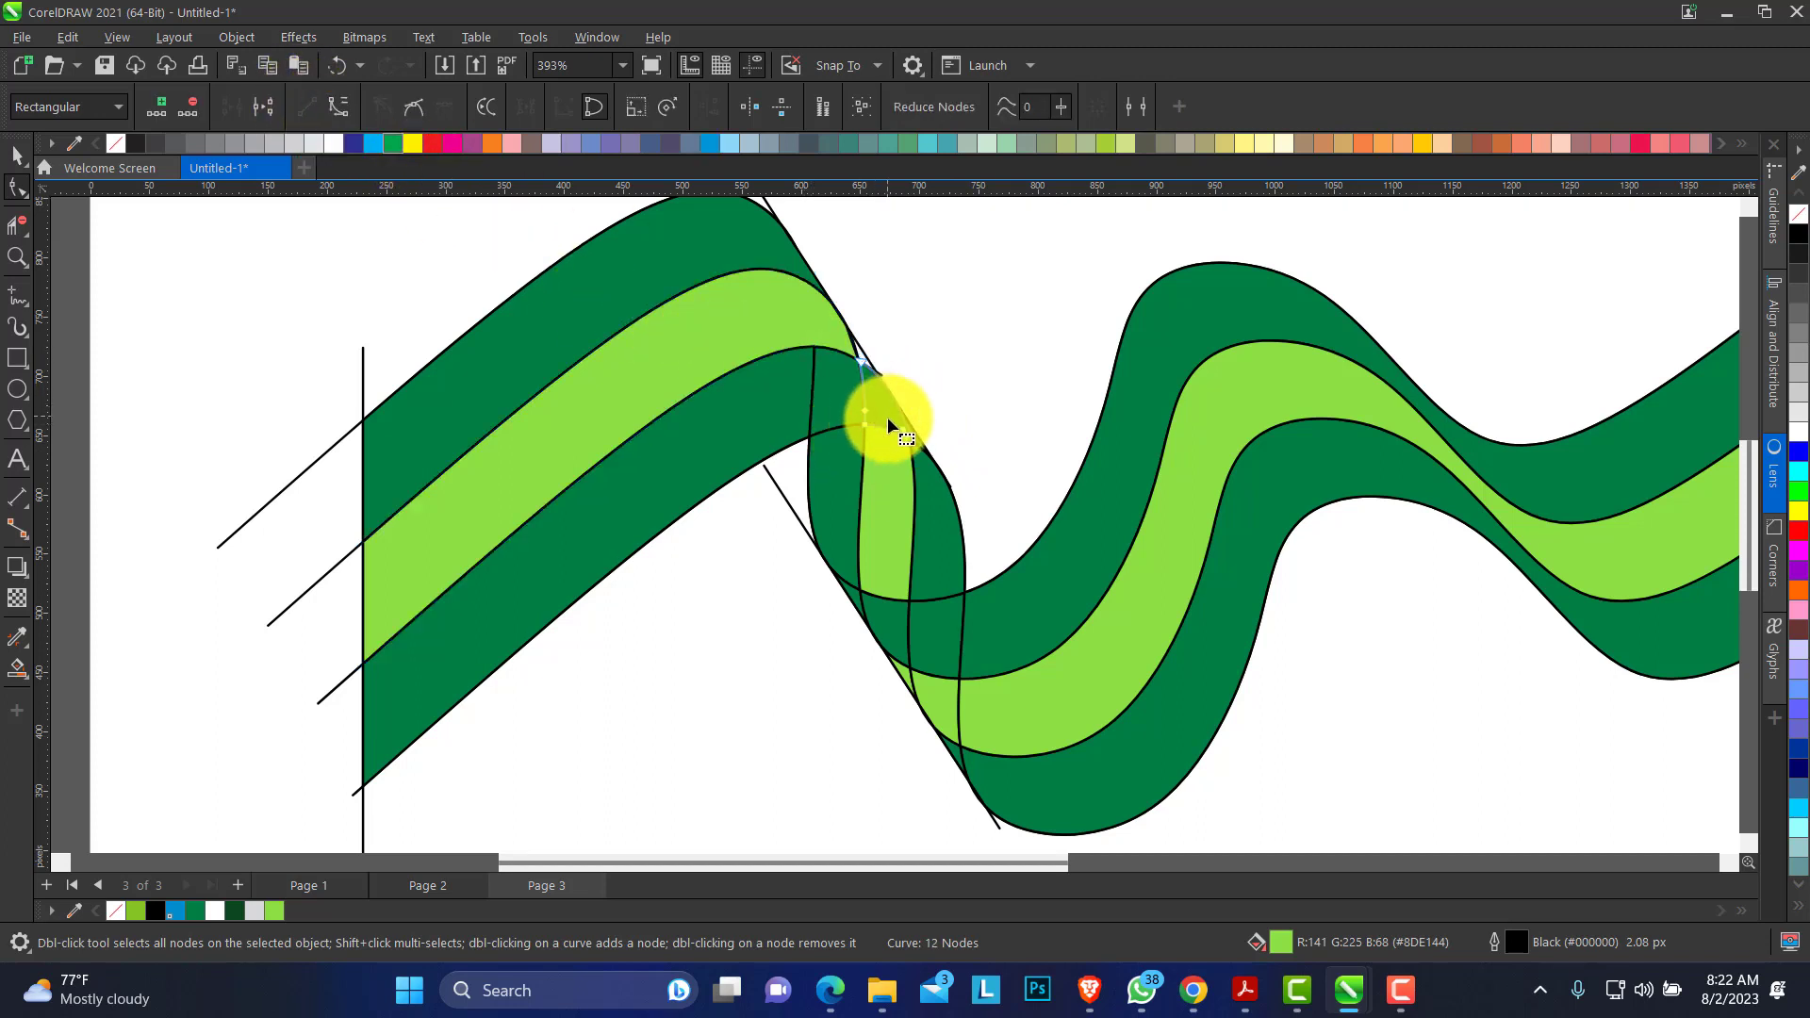
{"action": "left_click", "coordinate": [17, 155]}
{"action": "left_click", "coordinate": [988, 415]}
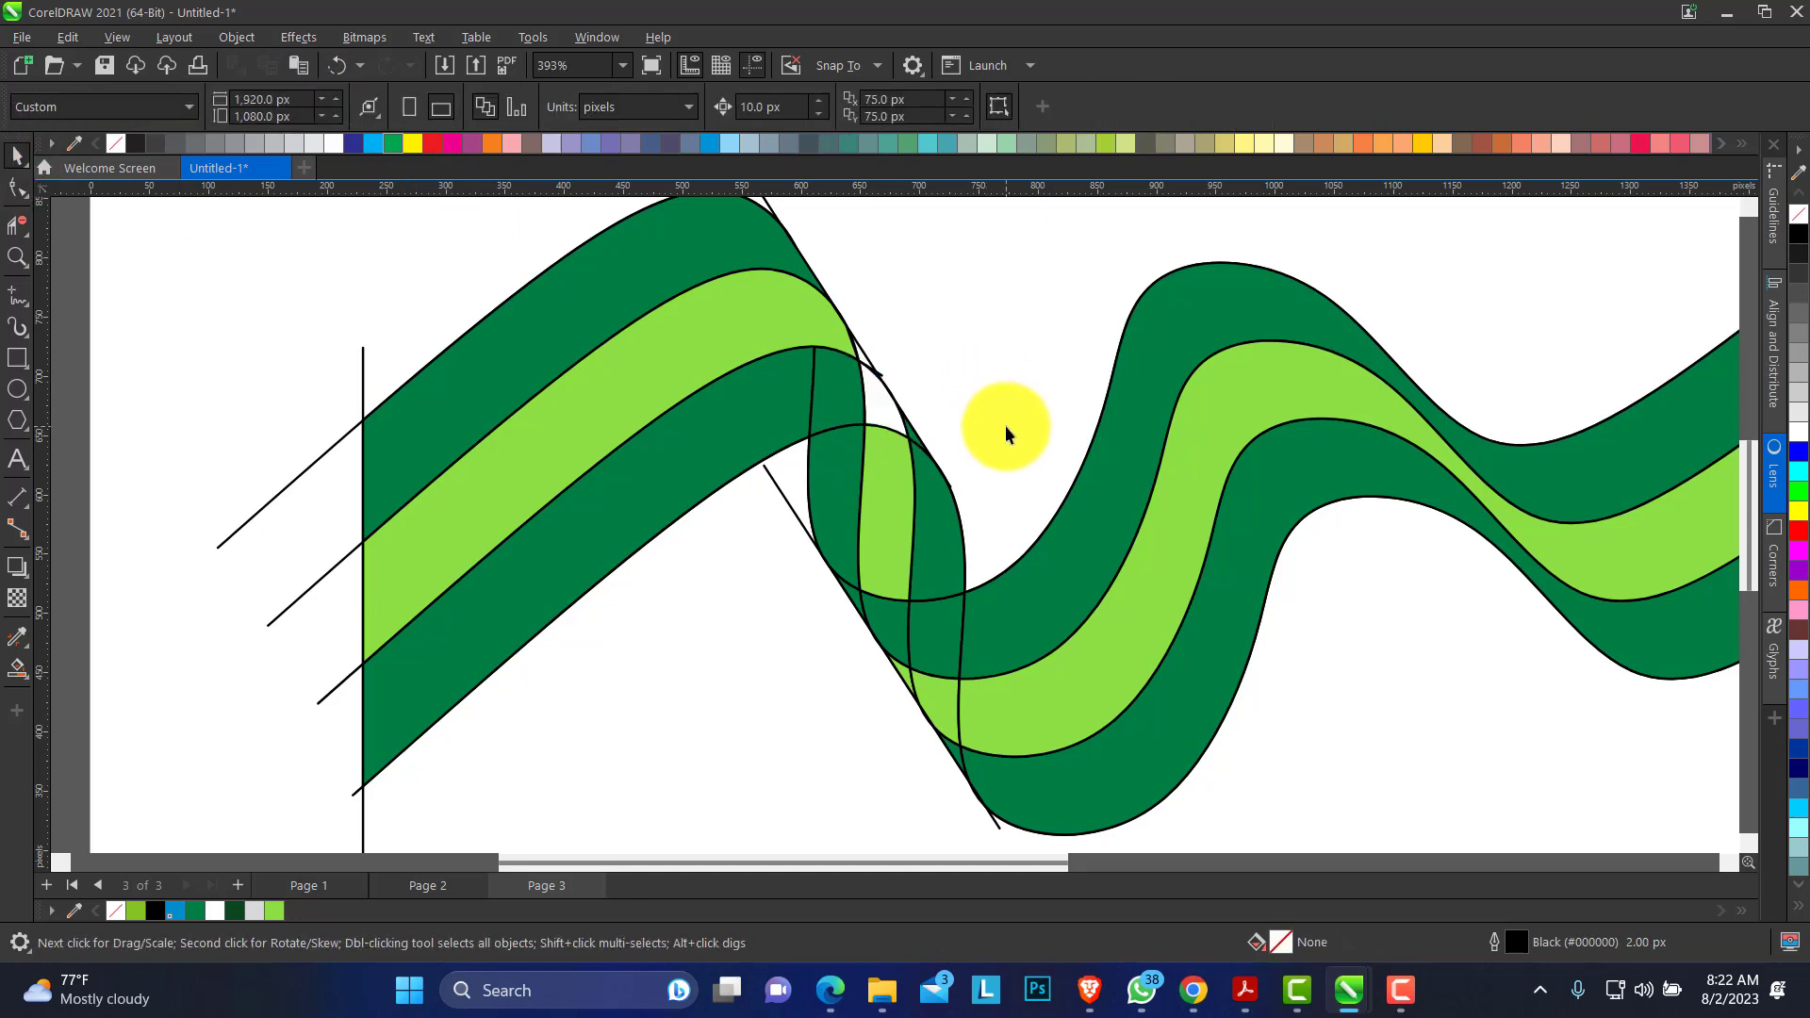
Weld the lower green band before the first bend with its three adjoining green pieces at the bend.
{"action": "left_click", "coordinate": [920, 421]}
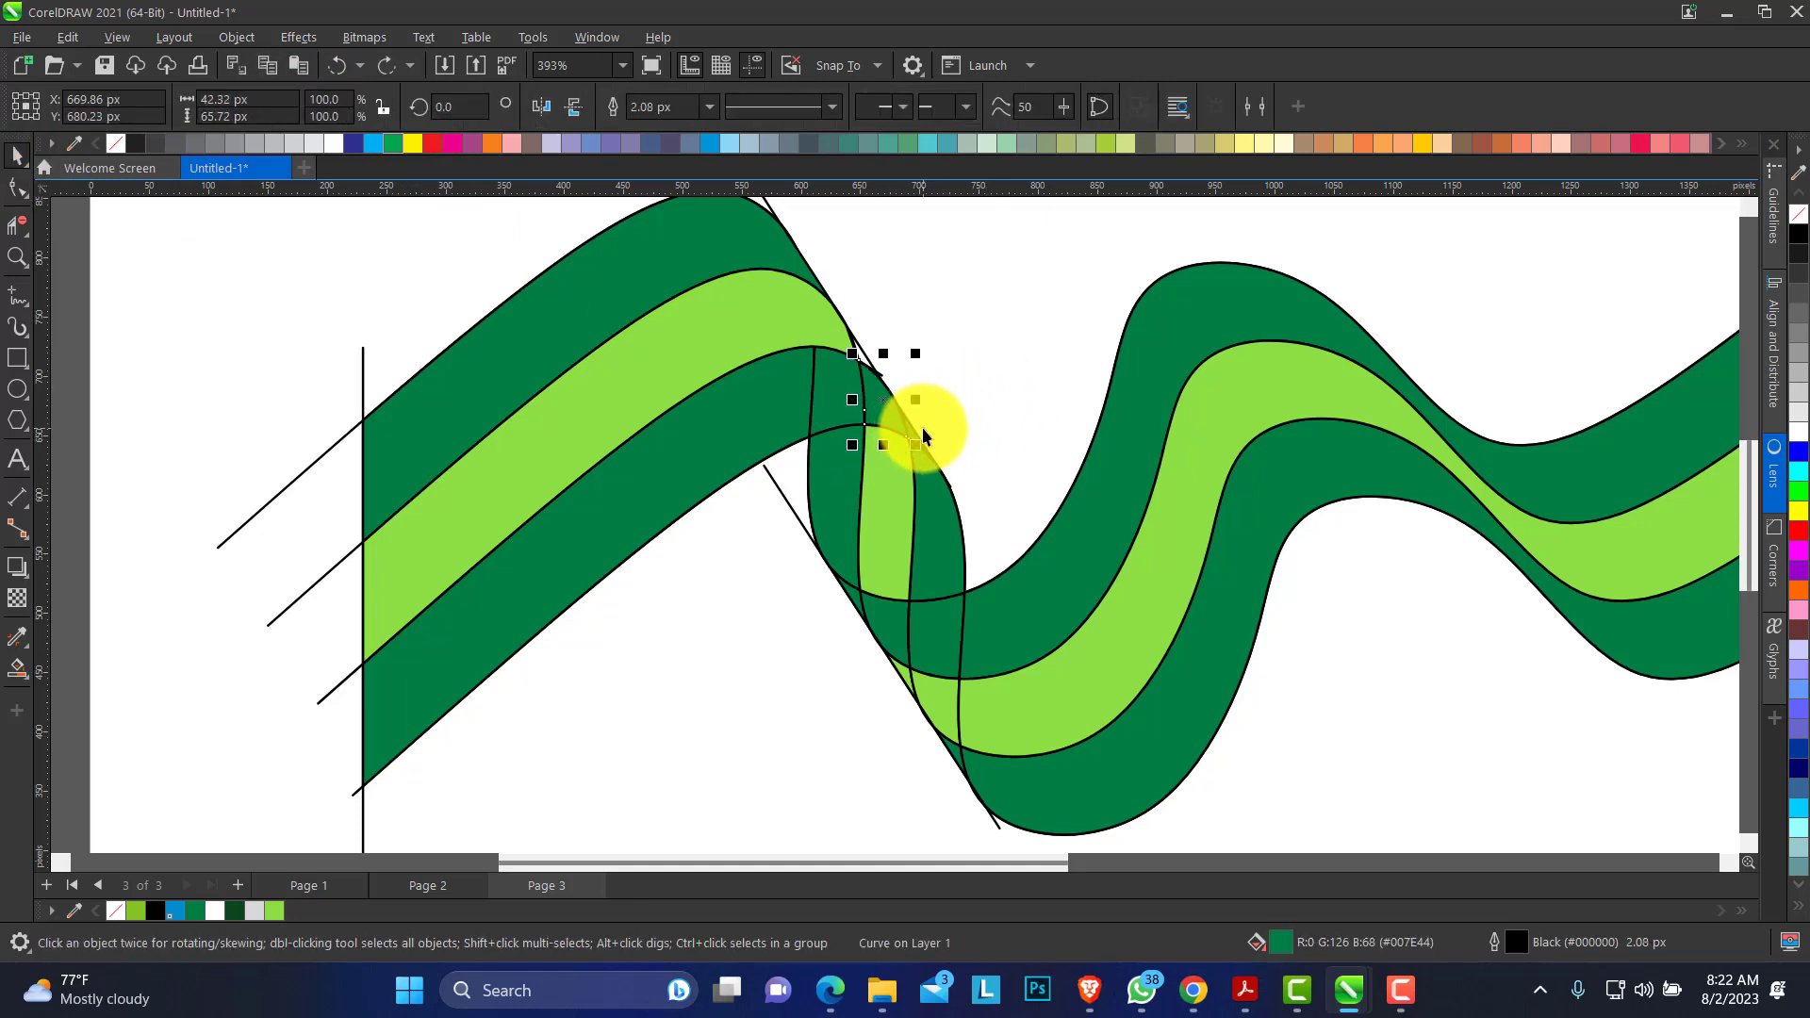
{"action": "left_click", "coordinate": [918, 435]}
{"action": "left_click", "coordinate": [921, 432]}
{"action": "left_click", "coordinate": [915, 437]}
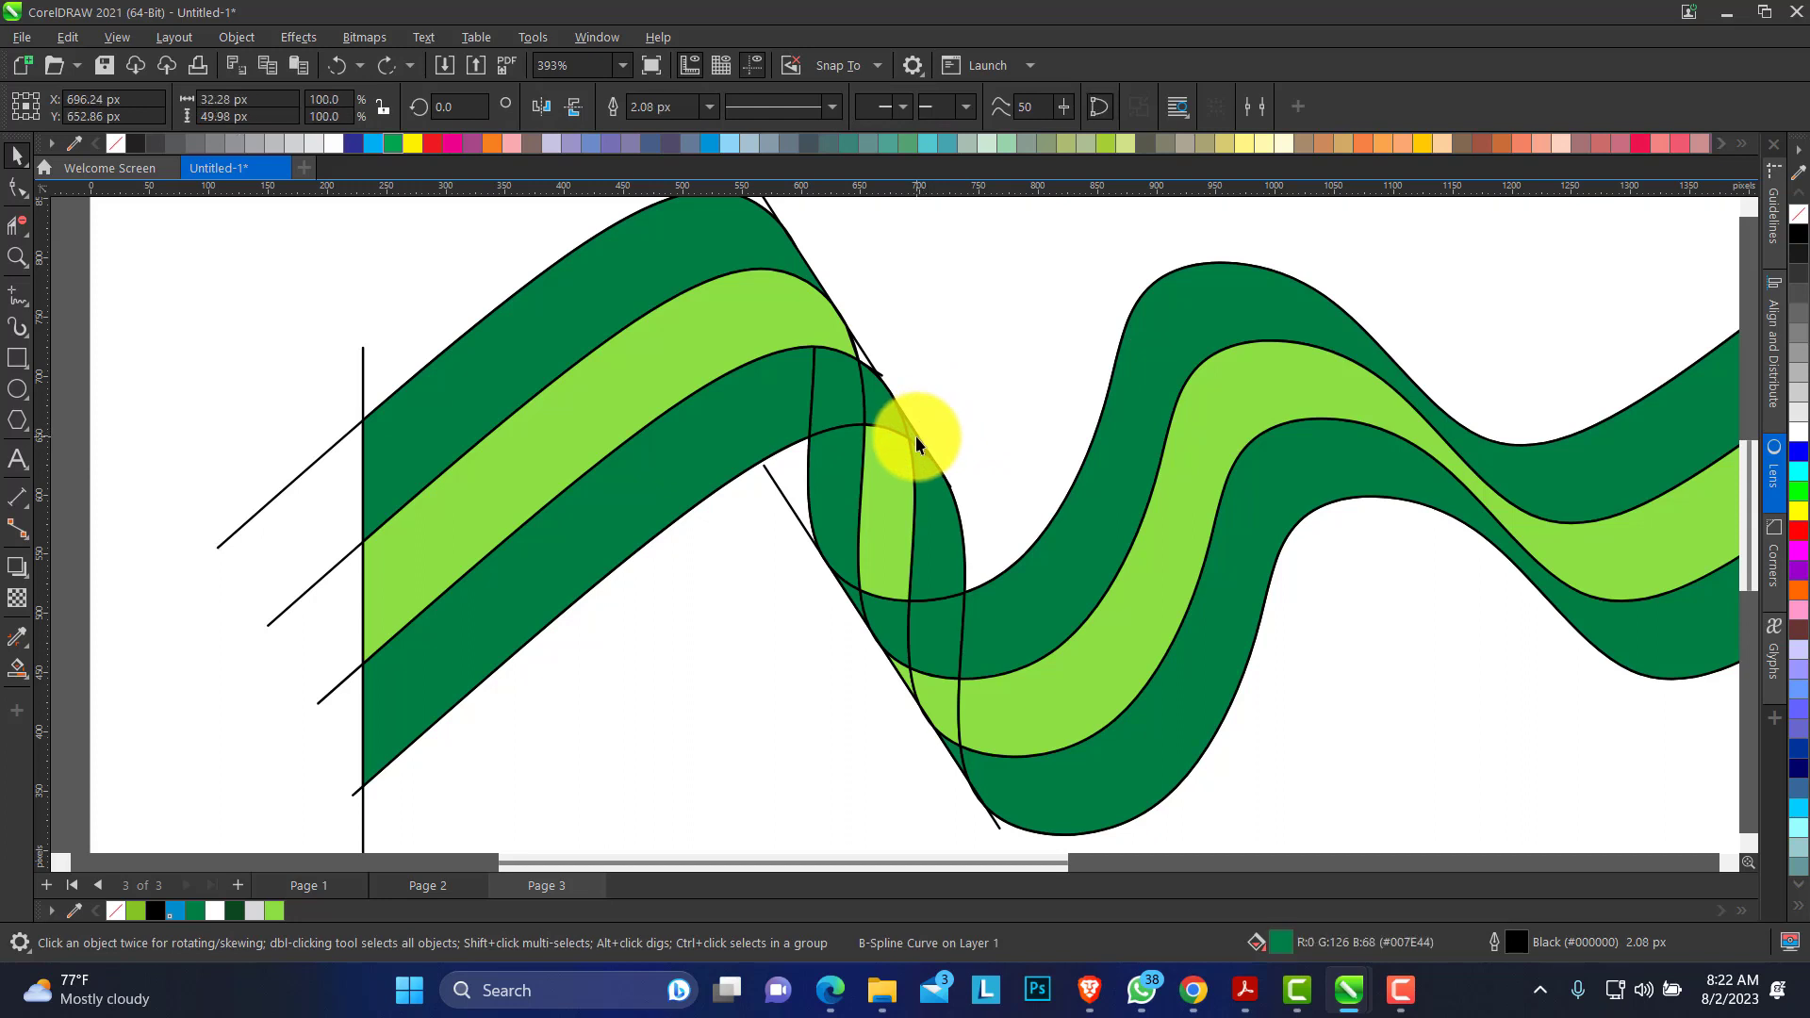
{"action": "left_click", "coordinate": [880, 411], "text": "shift"}
{"action": "left_click", "coordinate": [820, 405], "text": "shift"}
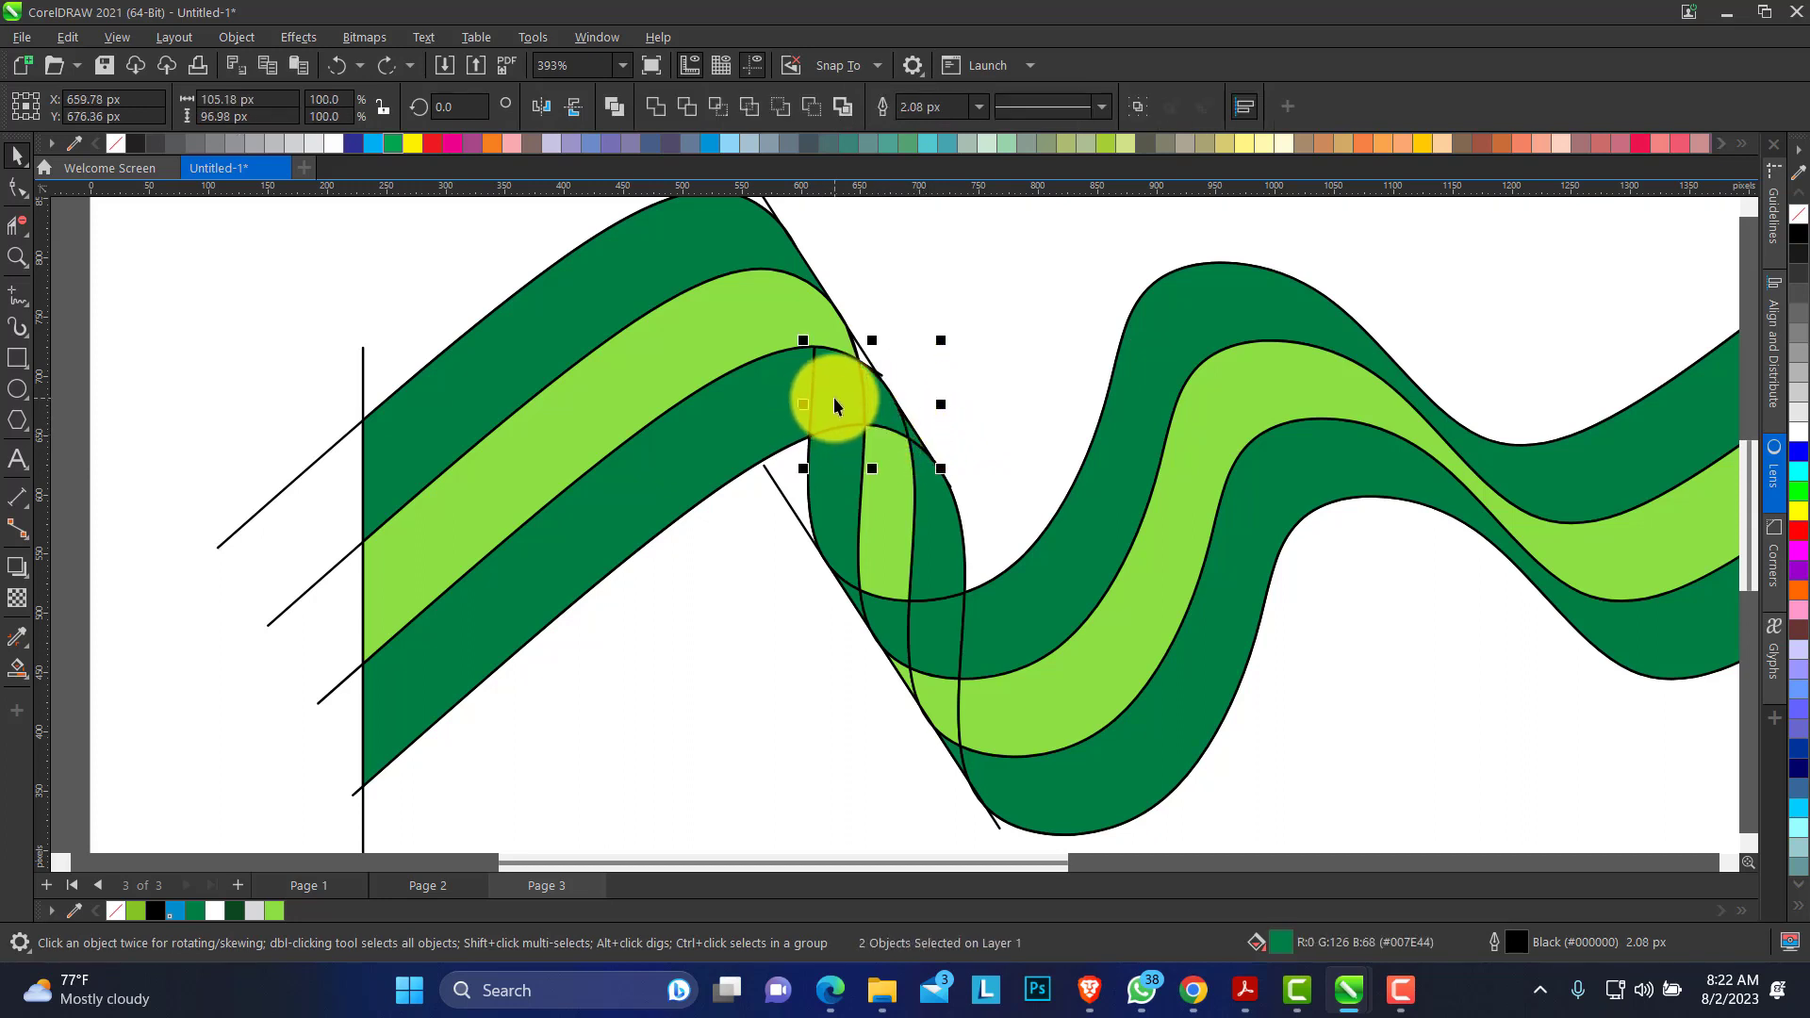
{"action": "left_click", "coordinate": [829, 364], "text": "shift"}
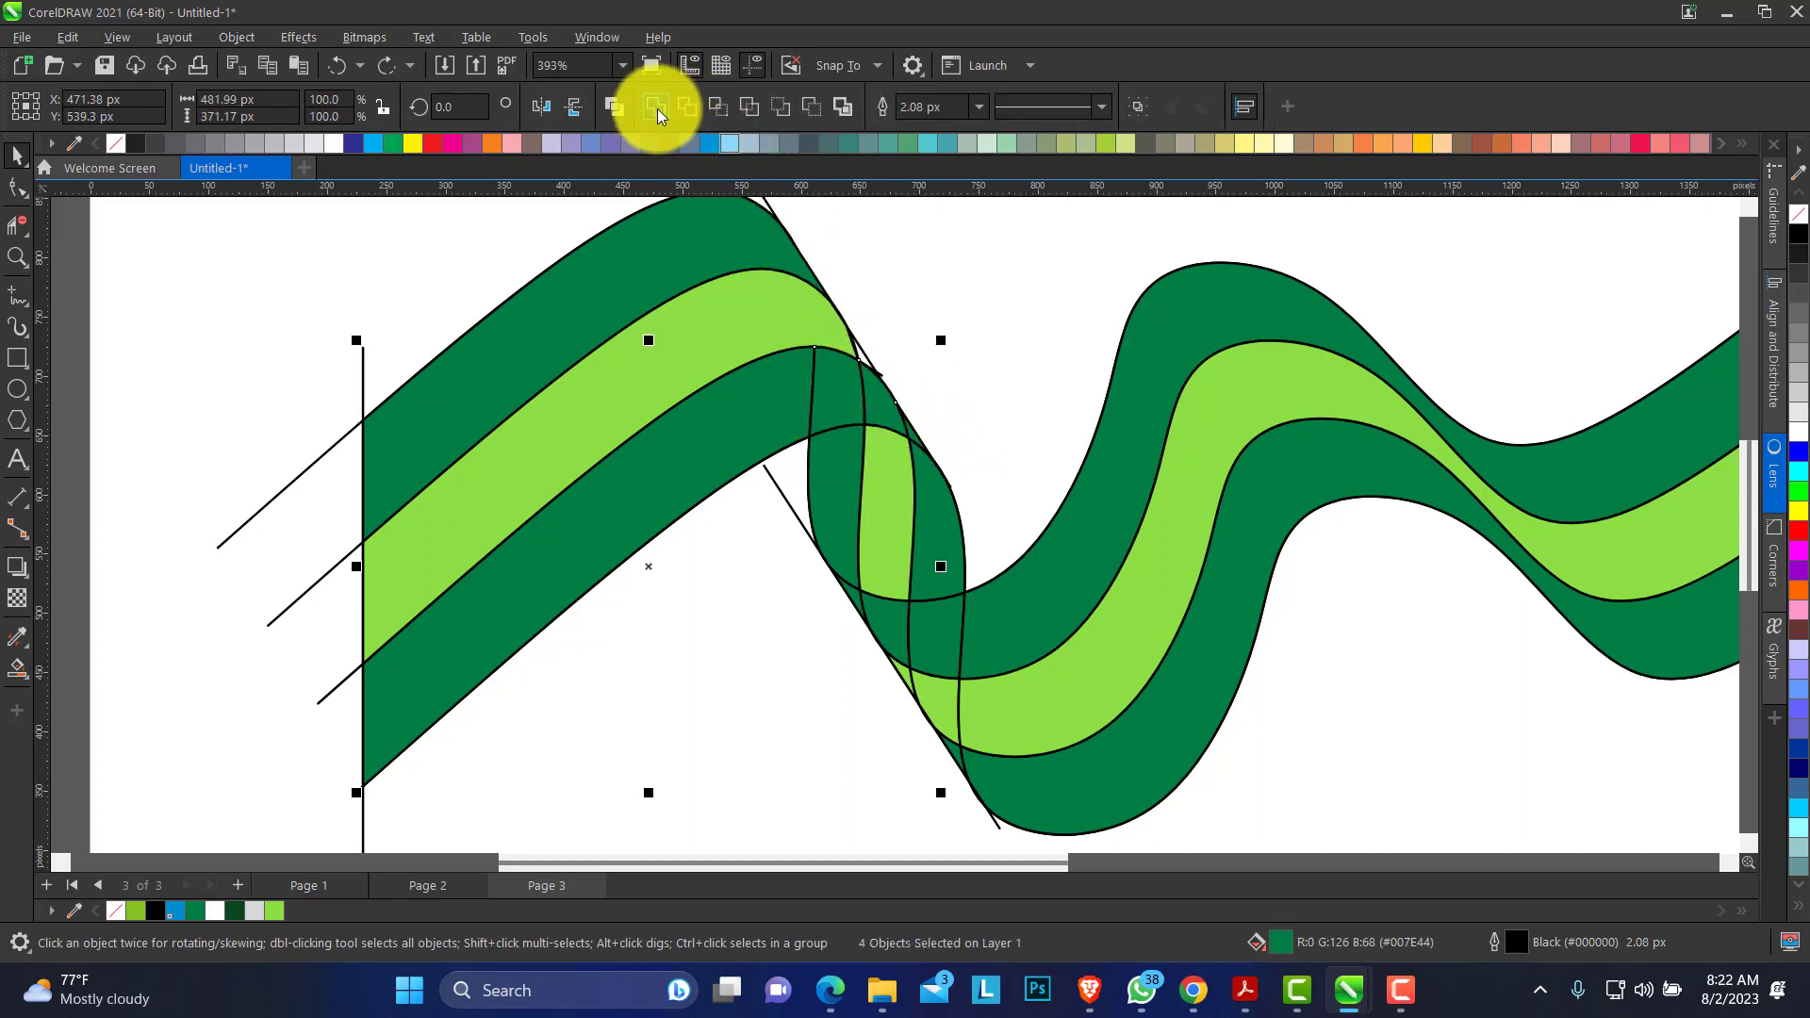
Check the welded lower green band by moving it aside and undoing each move.
{"action": "left_click_drag", "start_coordinate": [840, 417], "coordinate": [745, 473]}
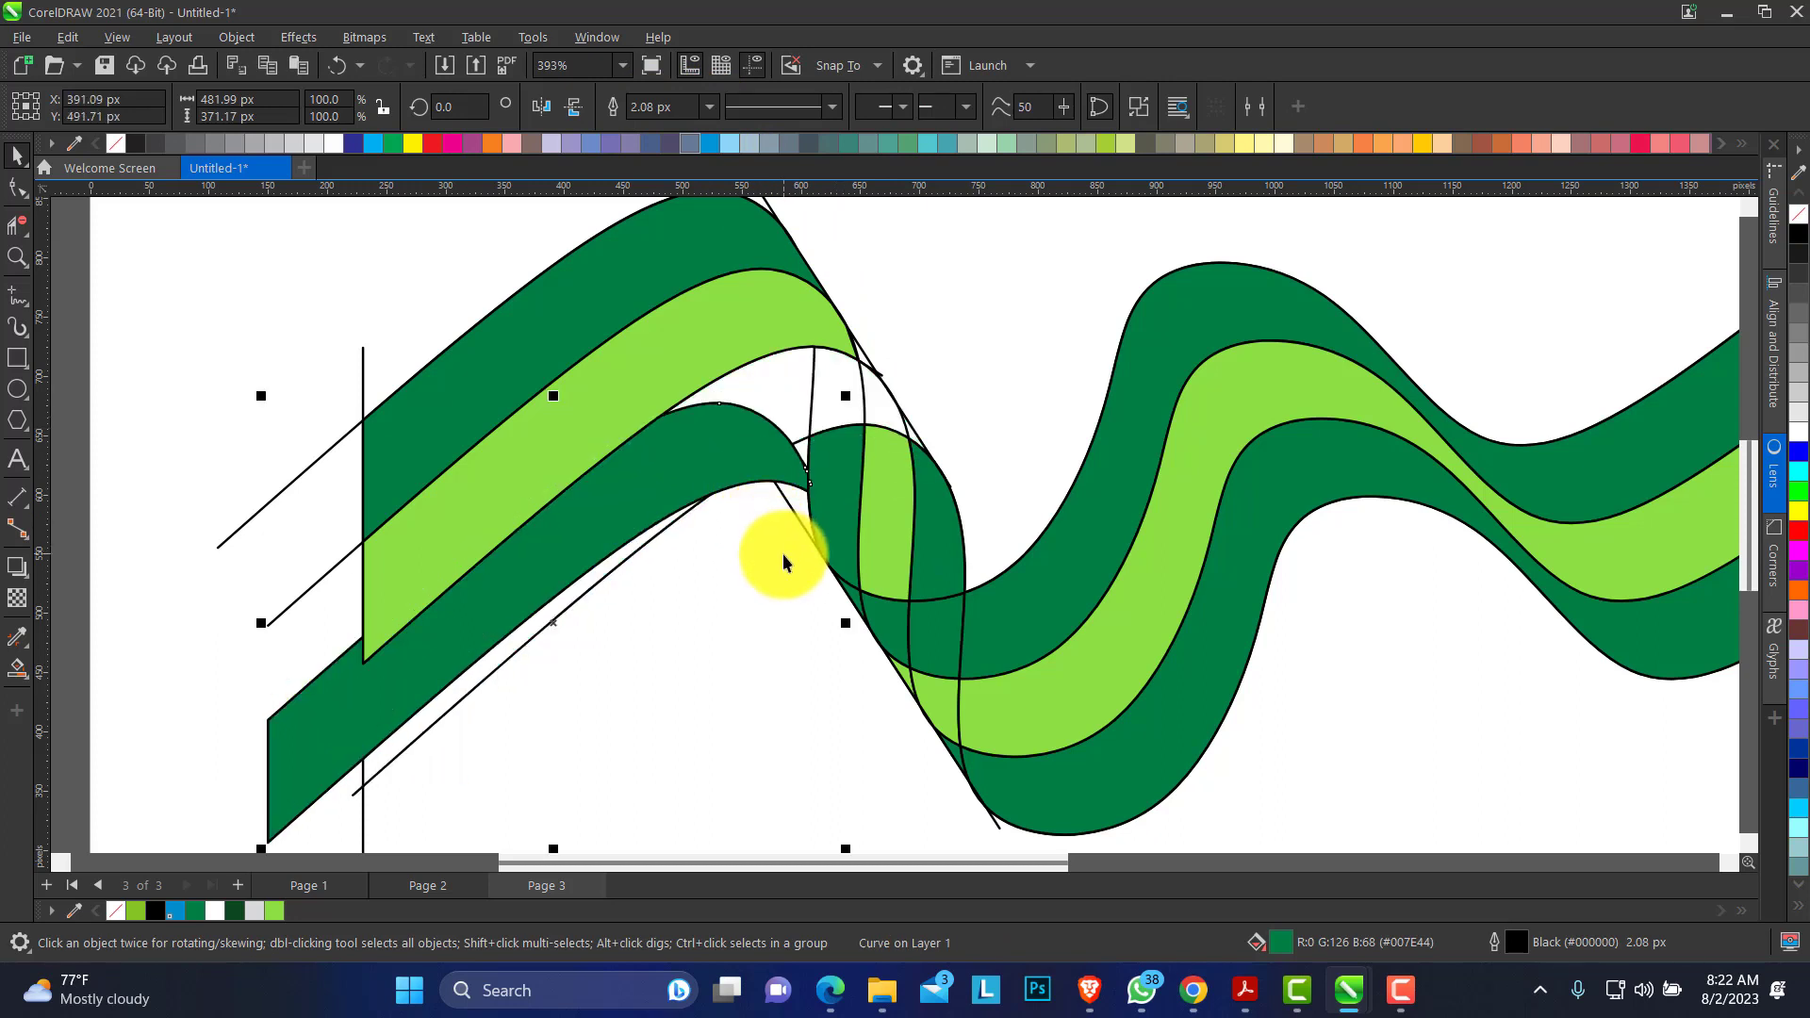
{"action": "key", "text": "ctrl+z"}
{"action": "left_click_drag", "start_coordinate": [842, 417], "coordinate": [957, 334]}
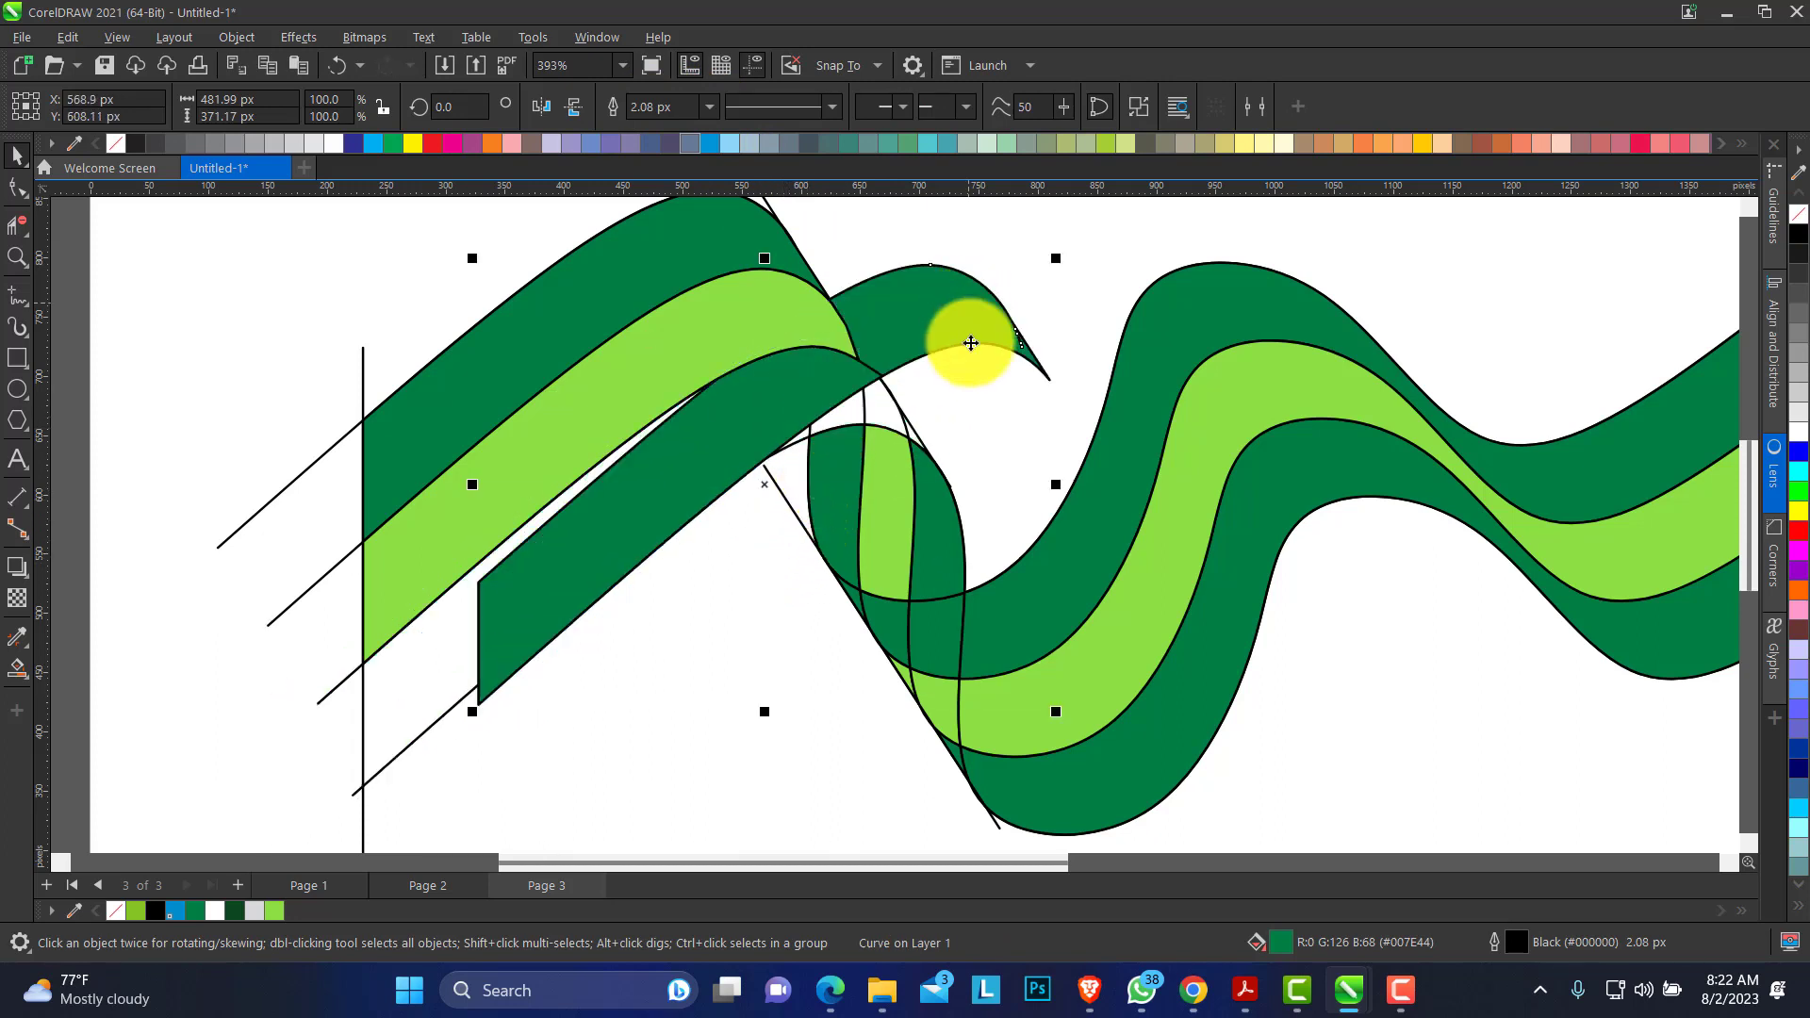
{"action": "key", "text": "ctrl+z"}
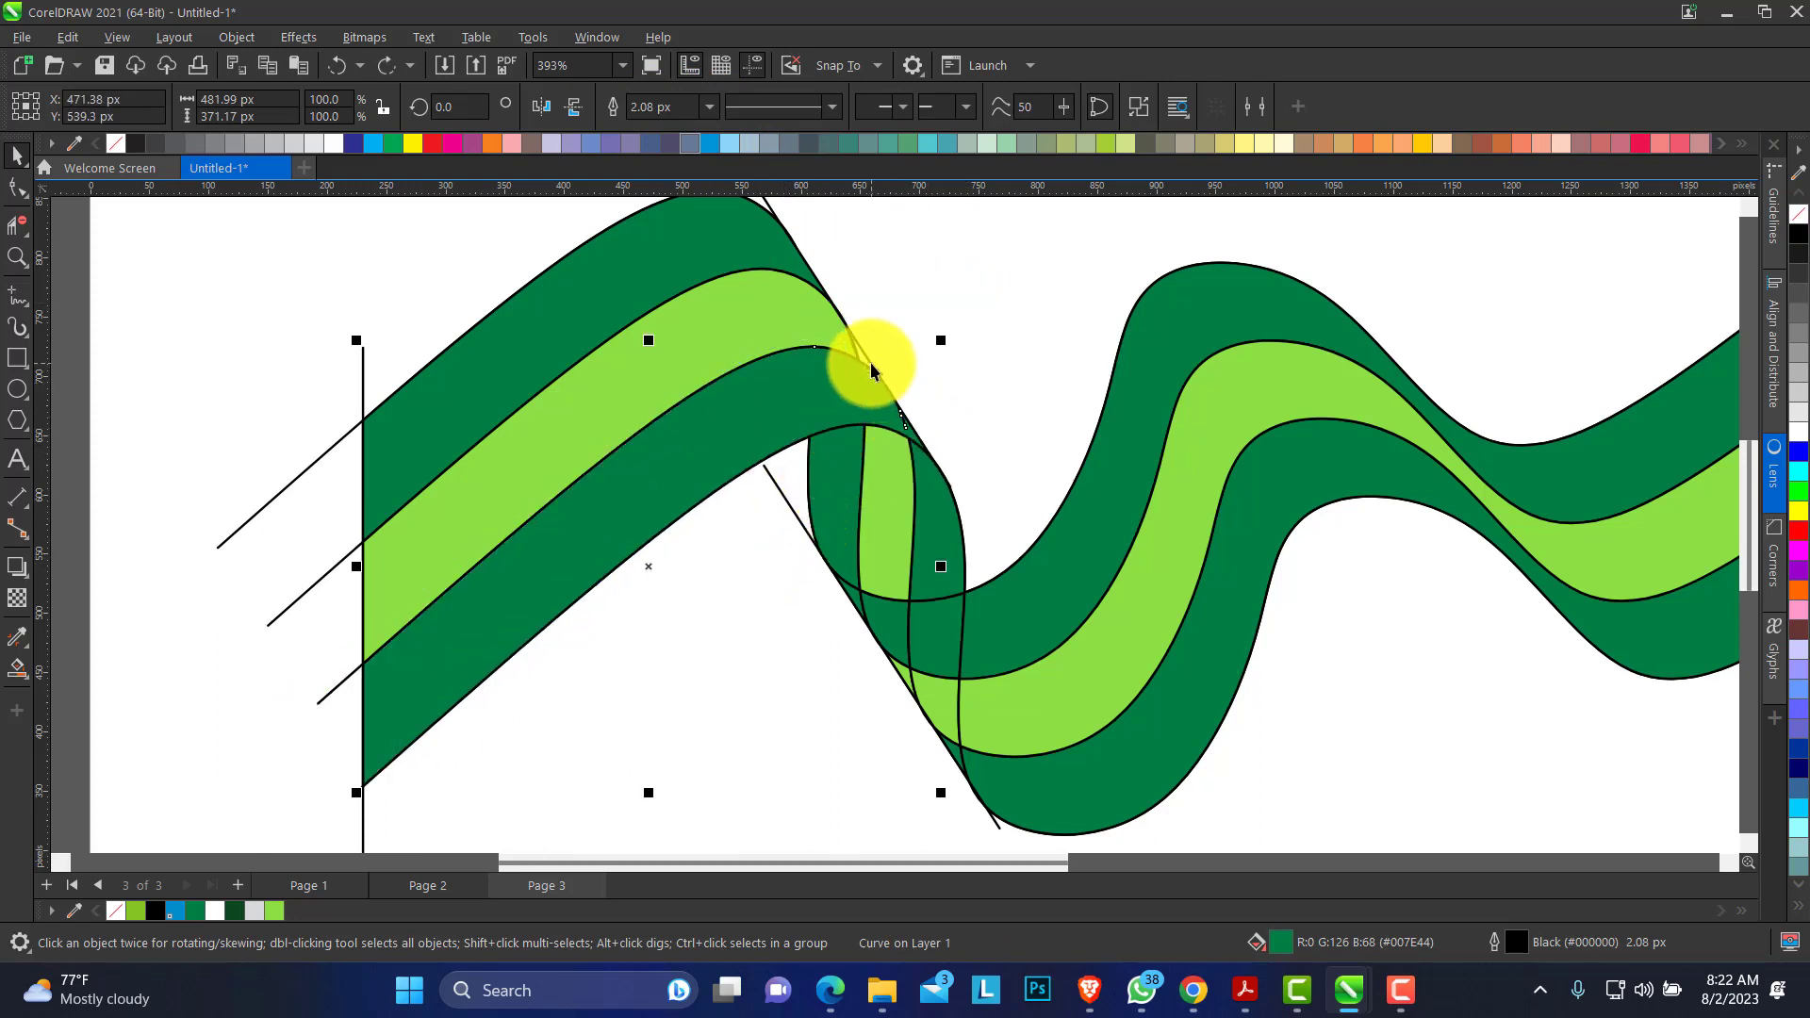
Weld the upper green band after the fold with its three adjoining green pieces at the lower slanted line.
{"action": "left_click", "coordinate": [844, 511]}
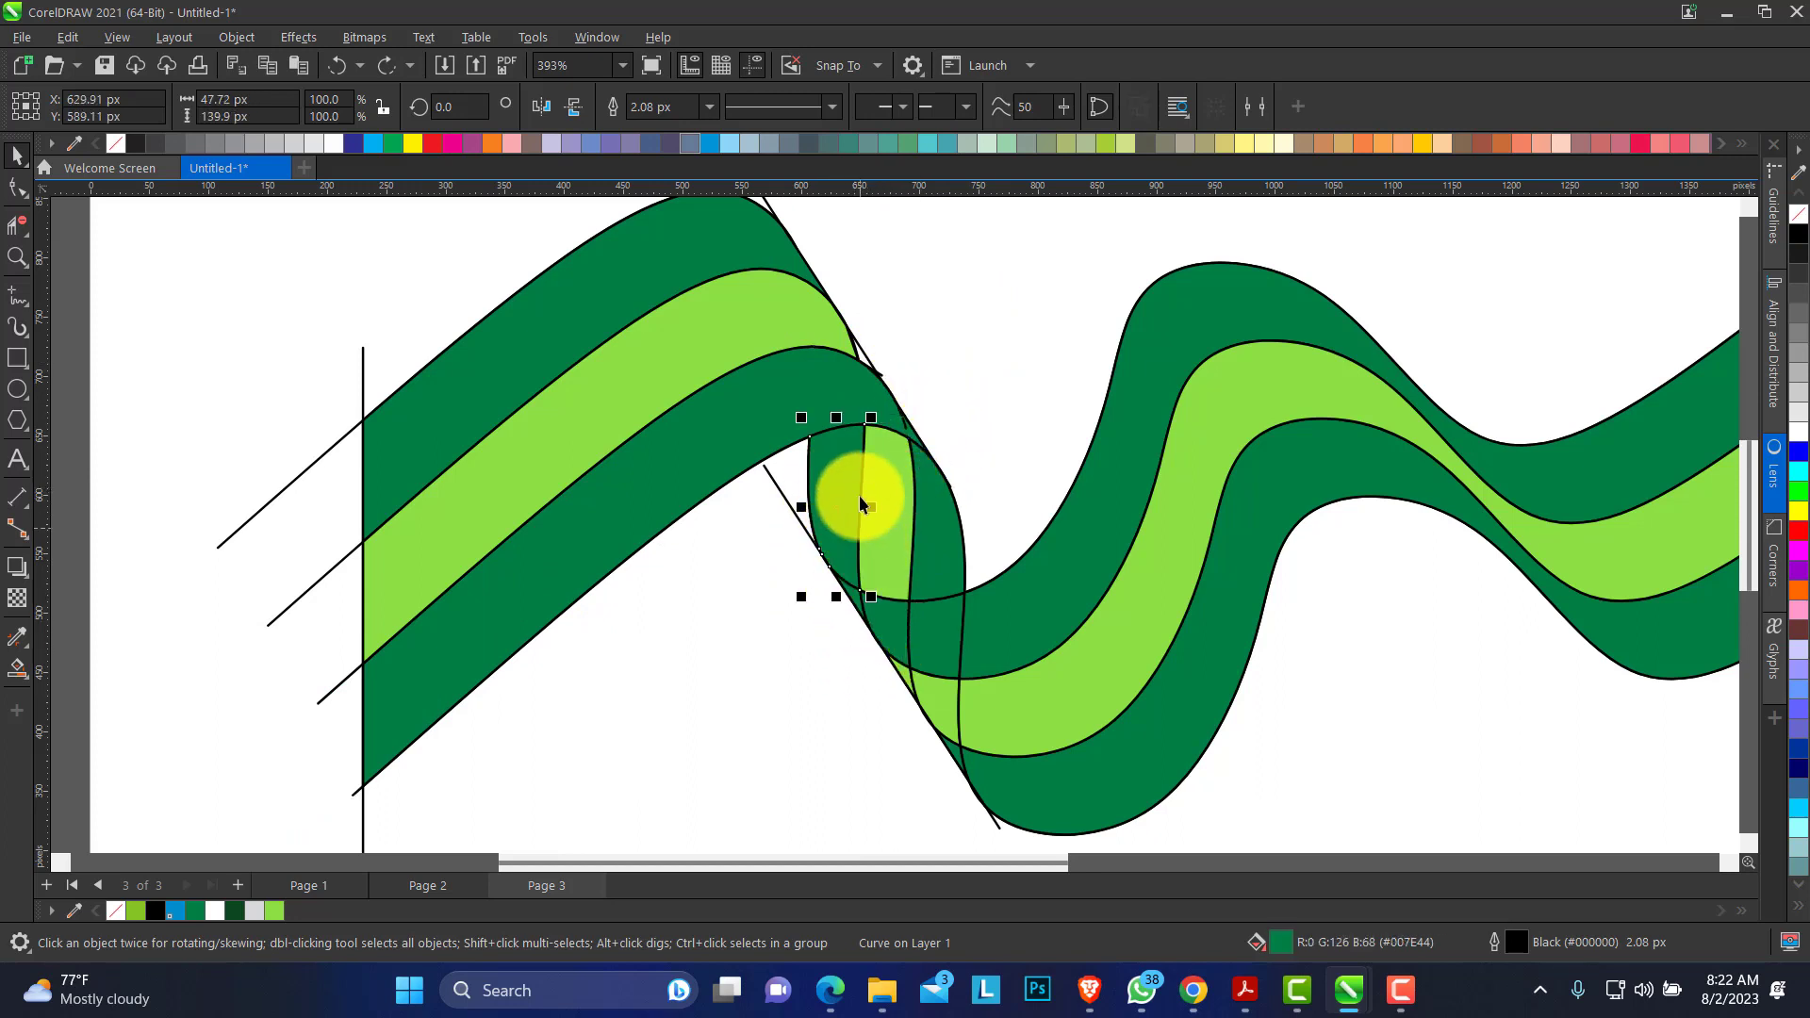
{"action": "left_click", "coordinate": [853, 618]}
{"action": "left_click", "coordinate": [853, 598]}
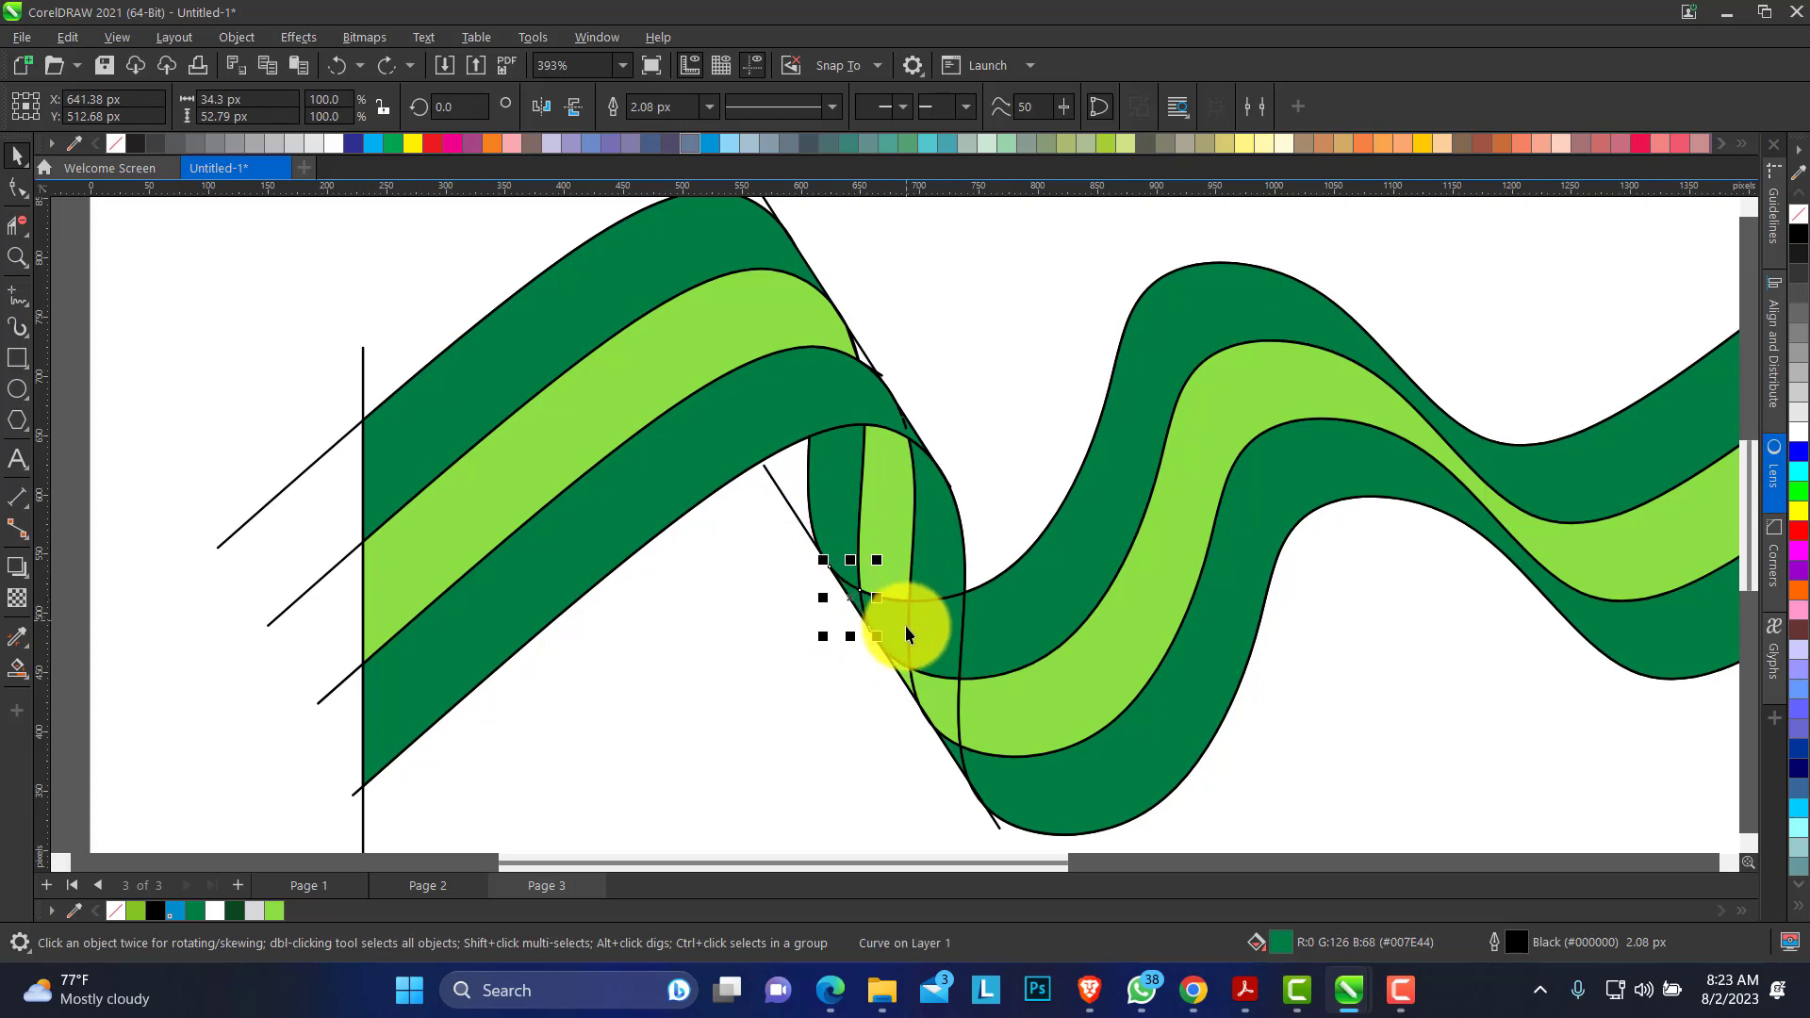
{"action": "left_click", "coordinate": [934, 649], "text": "shift"}
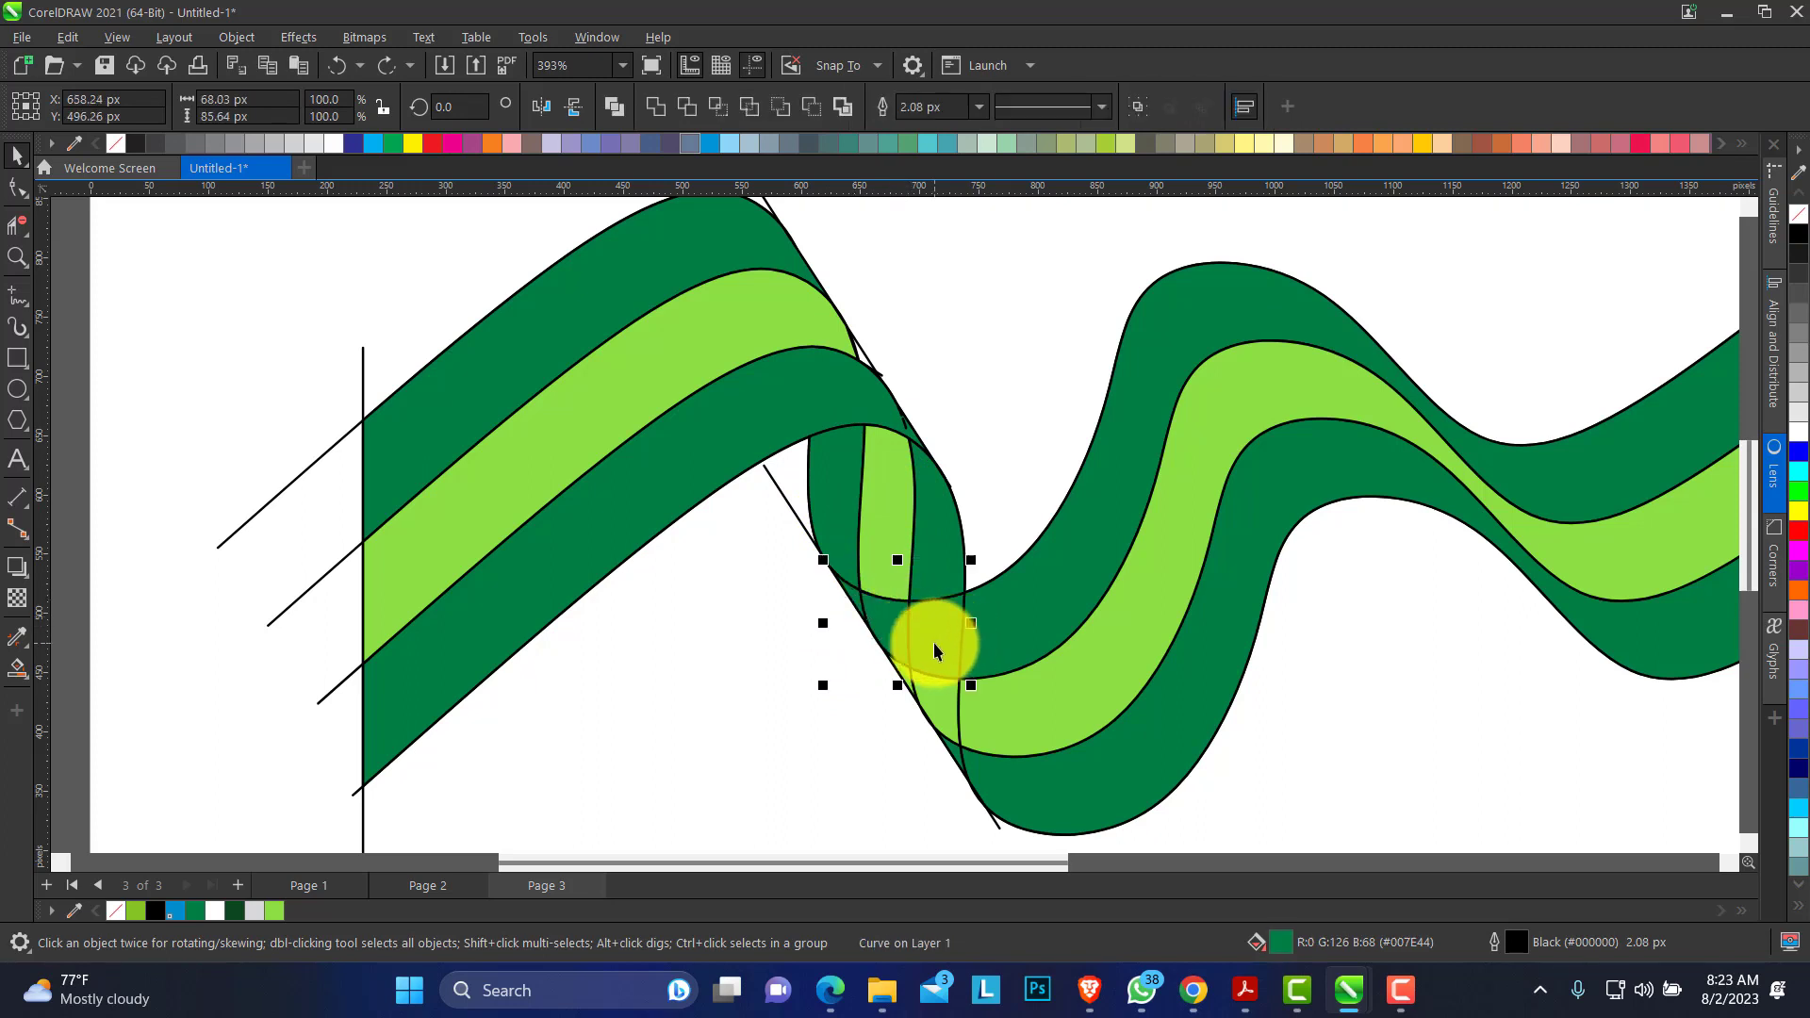
{"action": "left_click", "coordinate": [1010, 634], "text": "shift"}
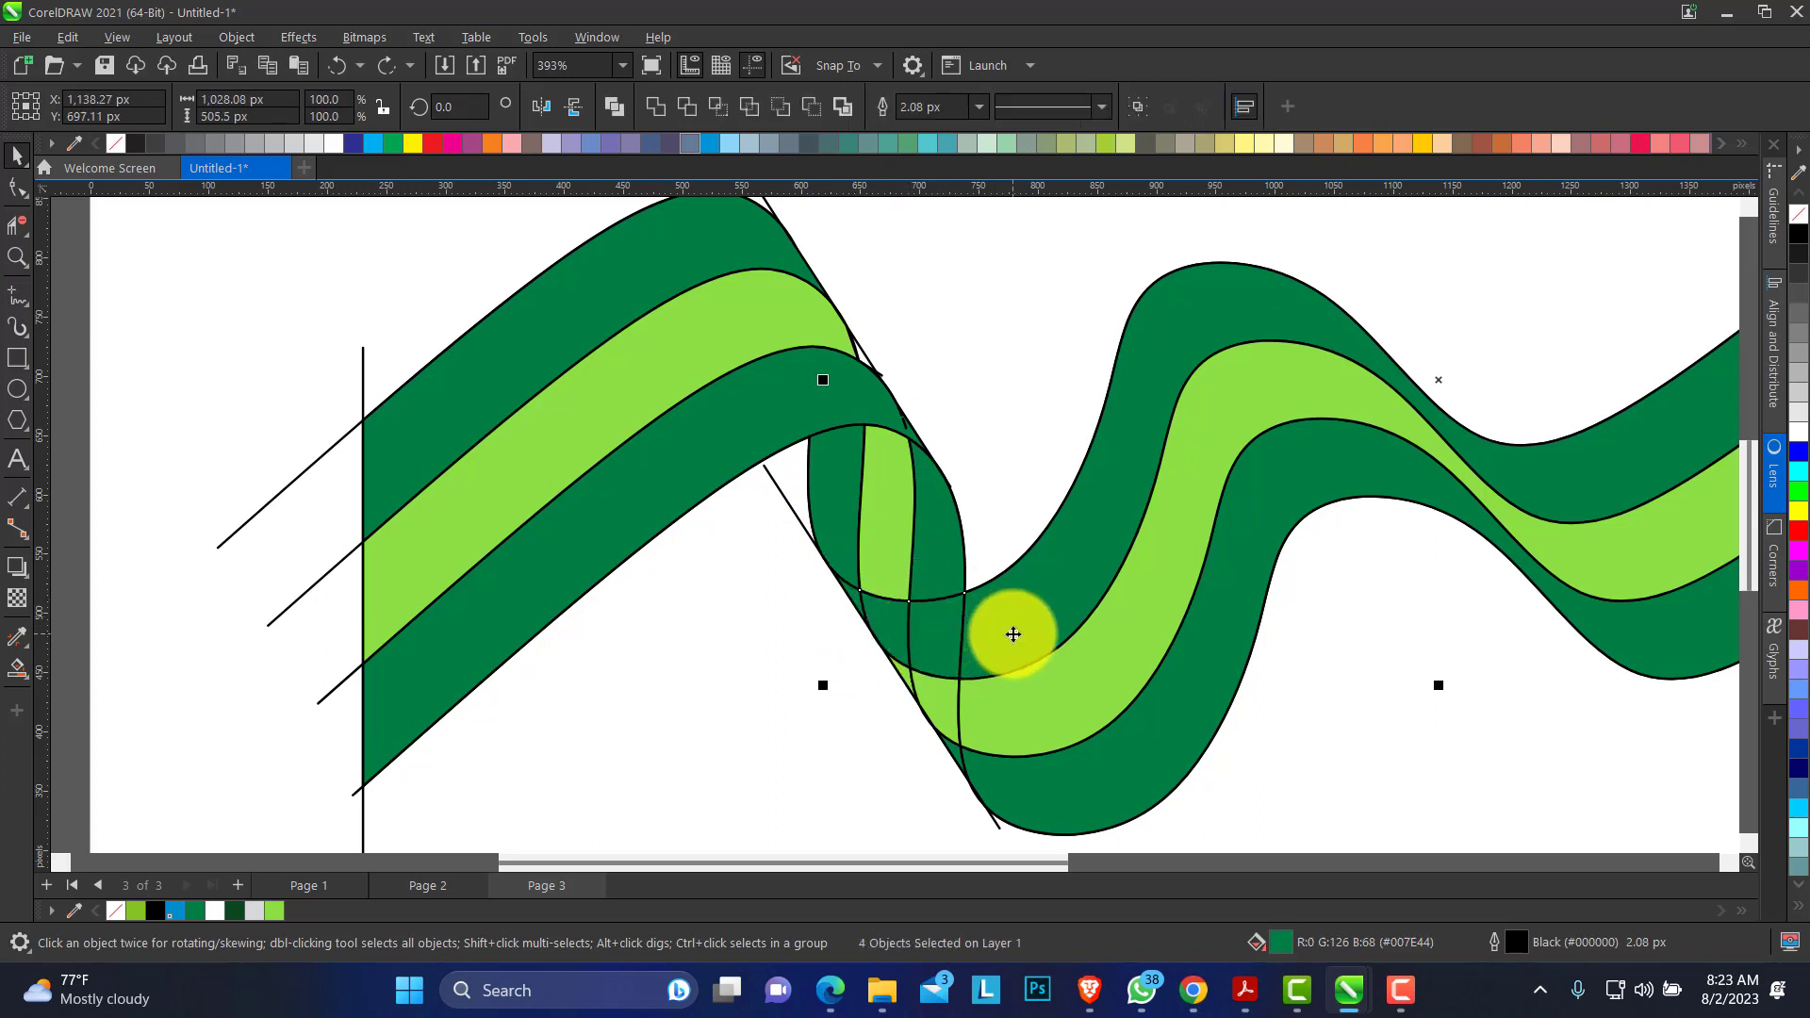
{"action": "left_click", "coordinate": [656, 104]}
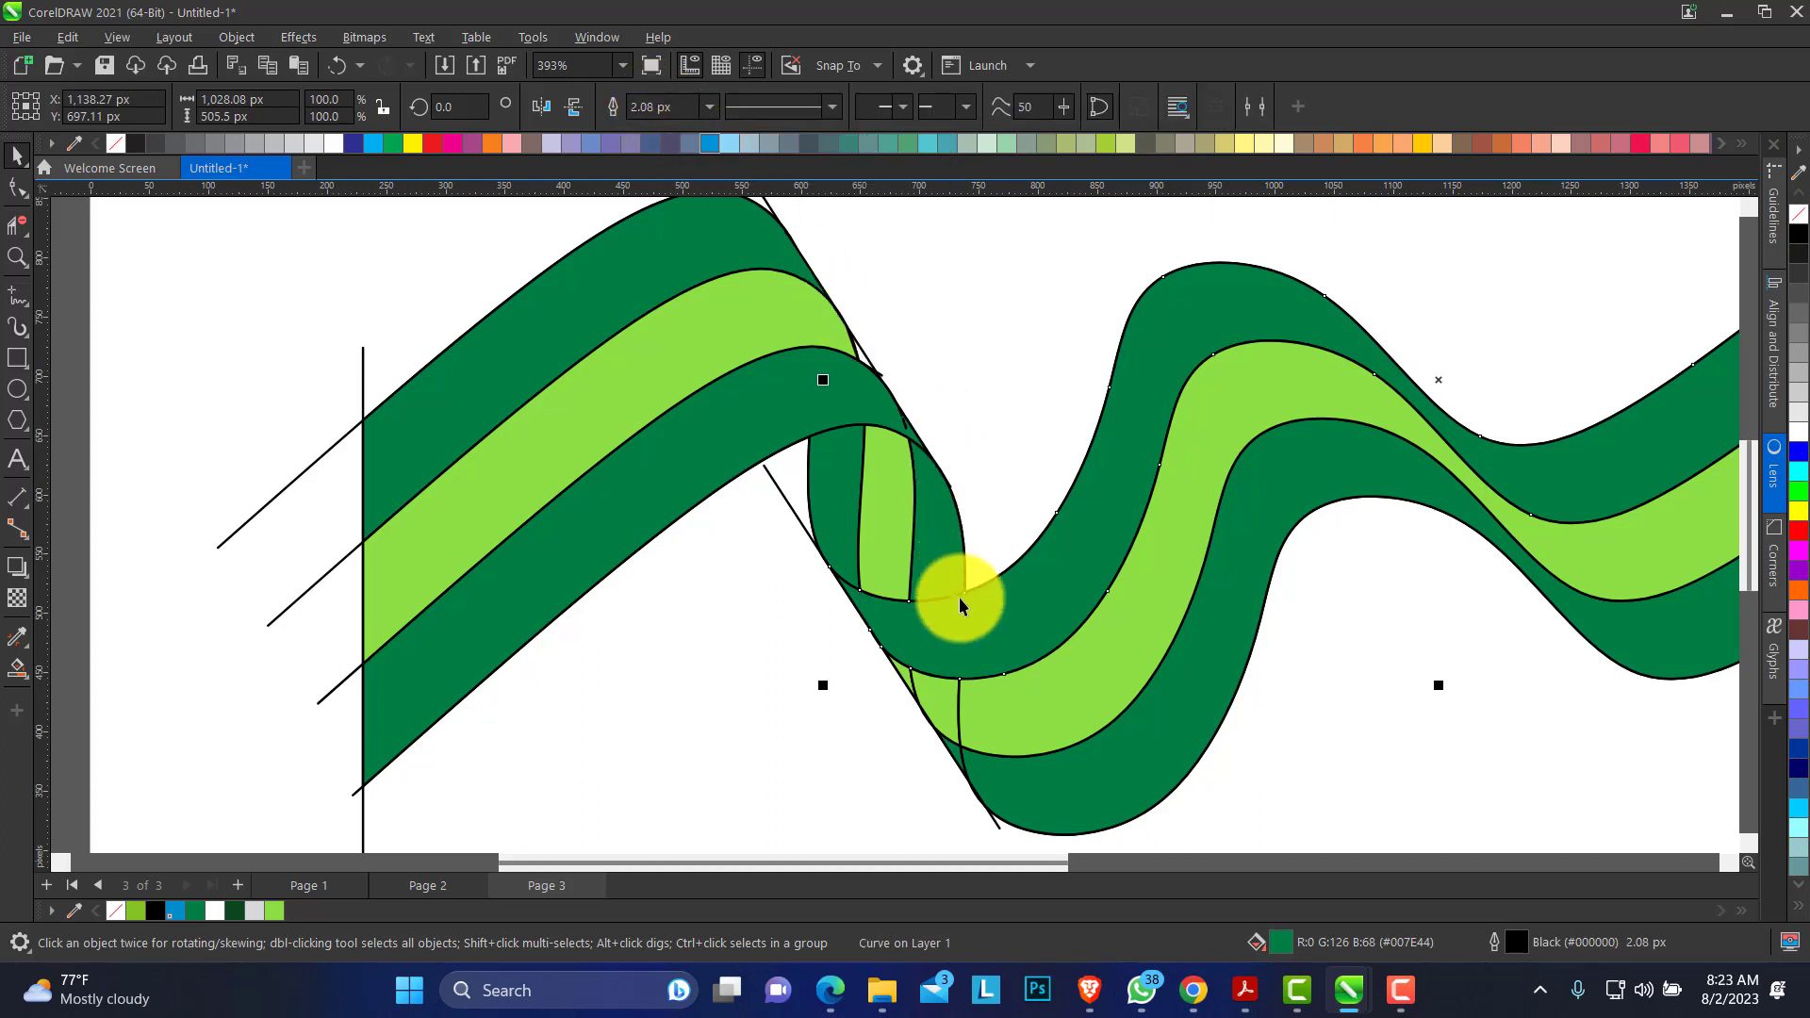
Weld the light green middle band after the fold with its two adjoining pieces at the lower slanted line.
{"action": "left_click", "coordinate": [905, 677]}
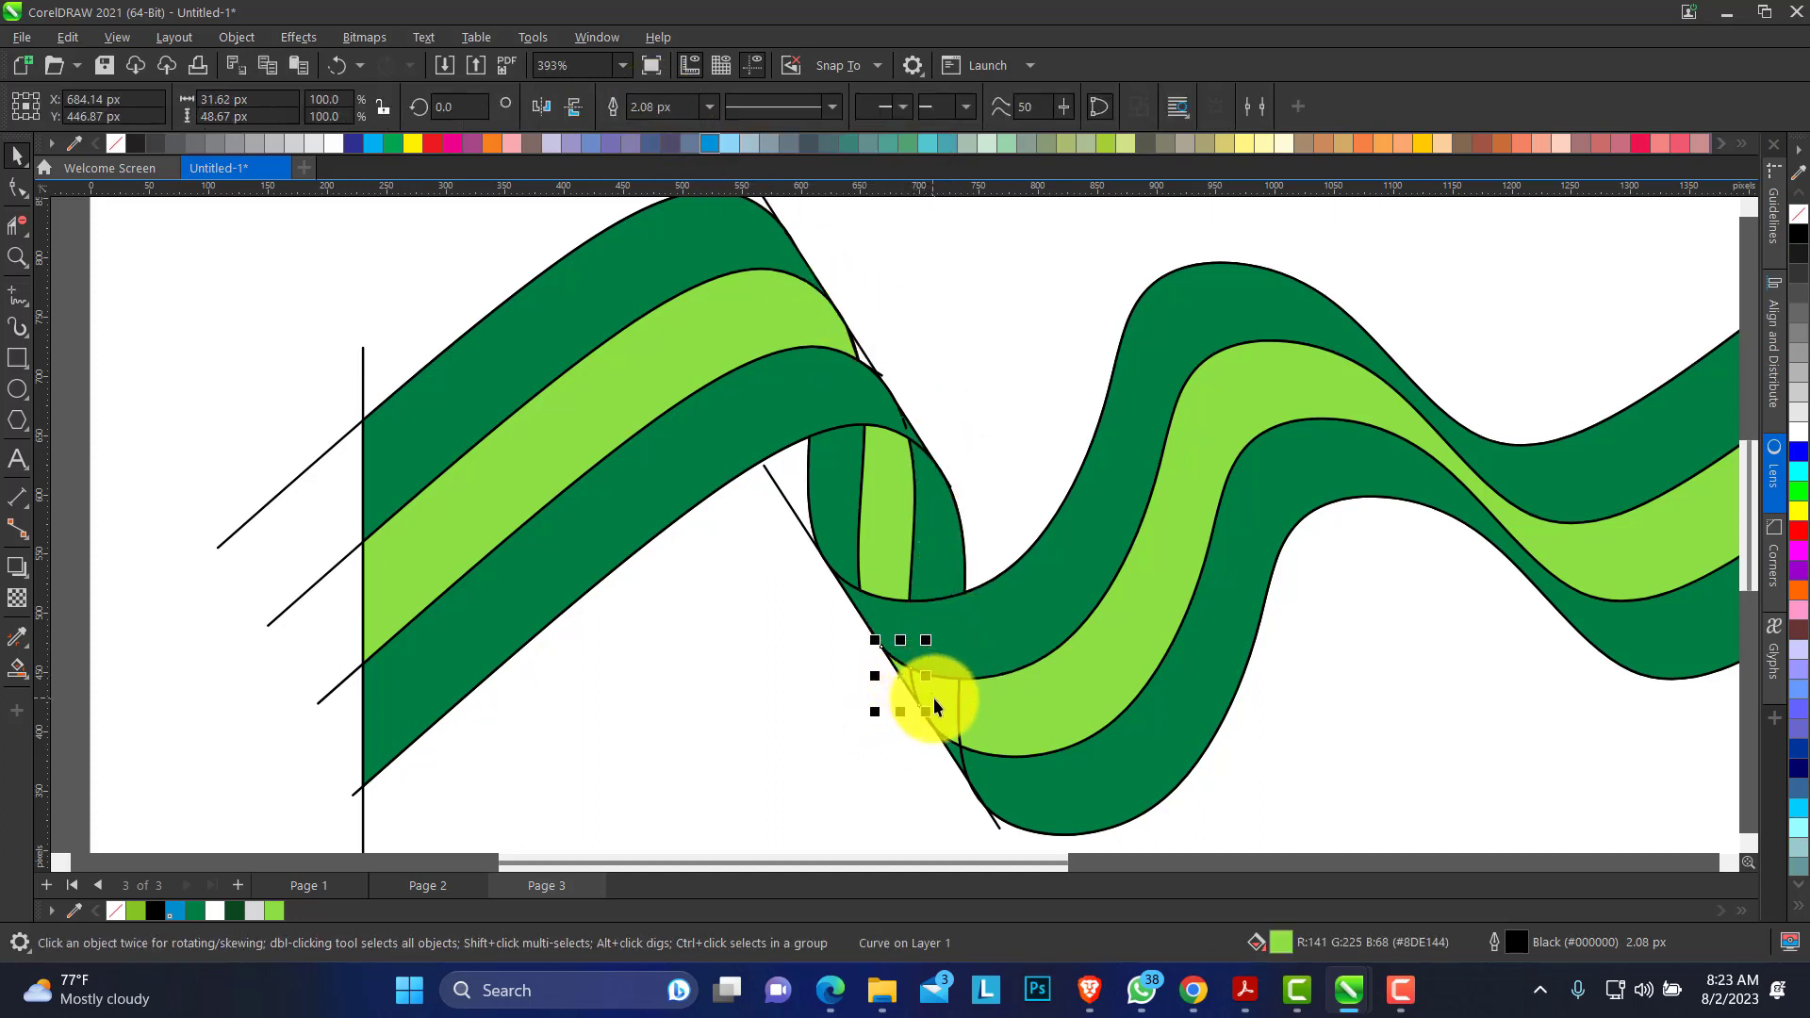
{"action": "left_click", "coordinate": [941, 704], "text": "shift"}
{"action": "left_click", "coordinate": [958, 707], "text": "shift"}
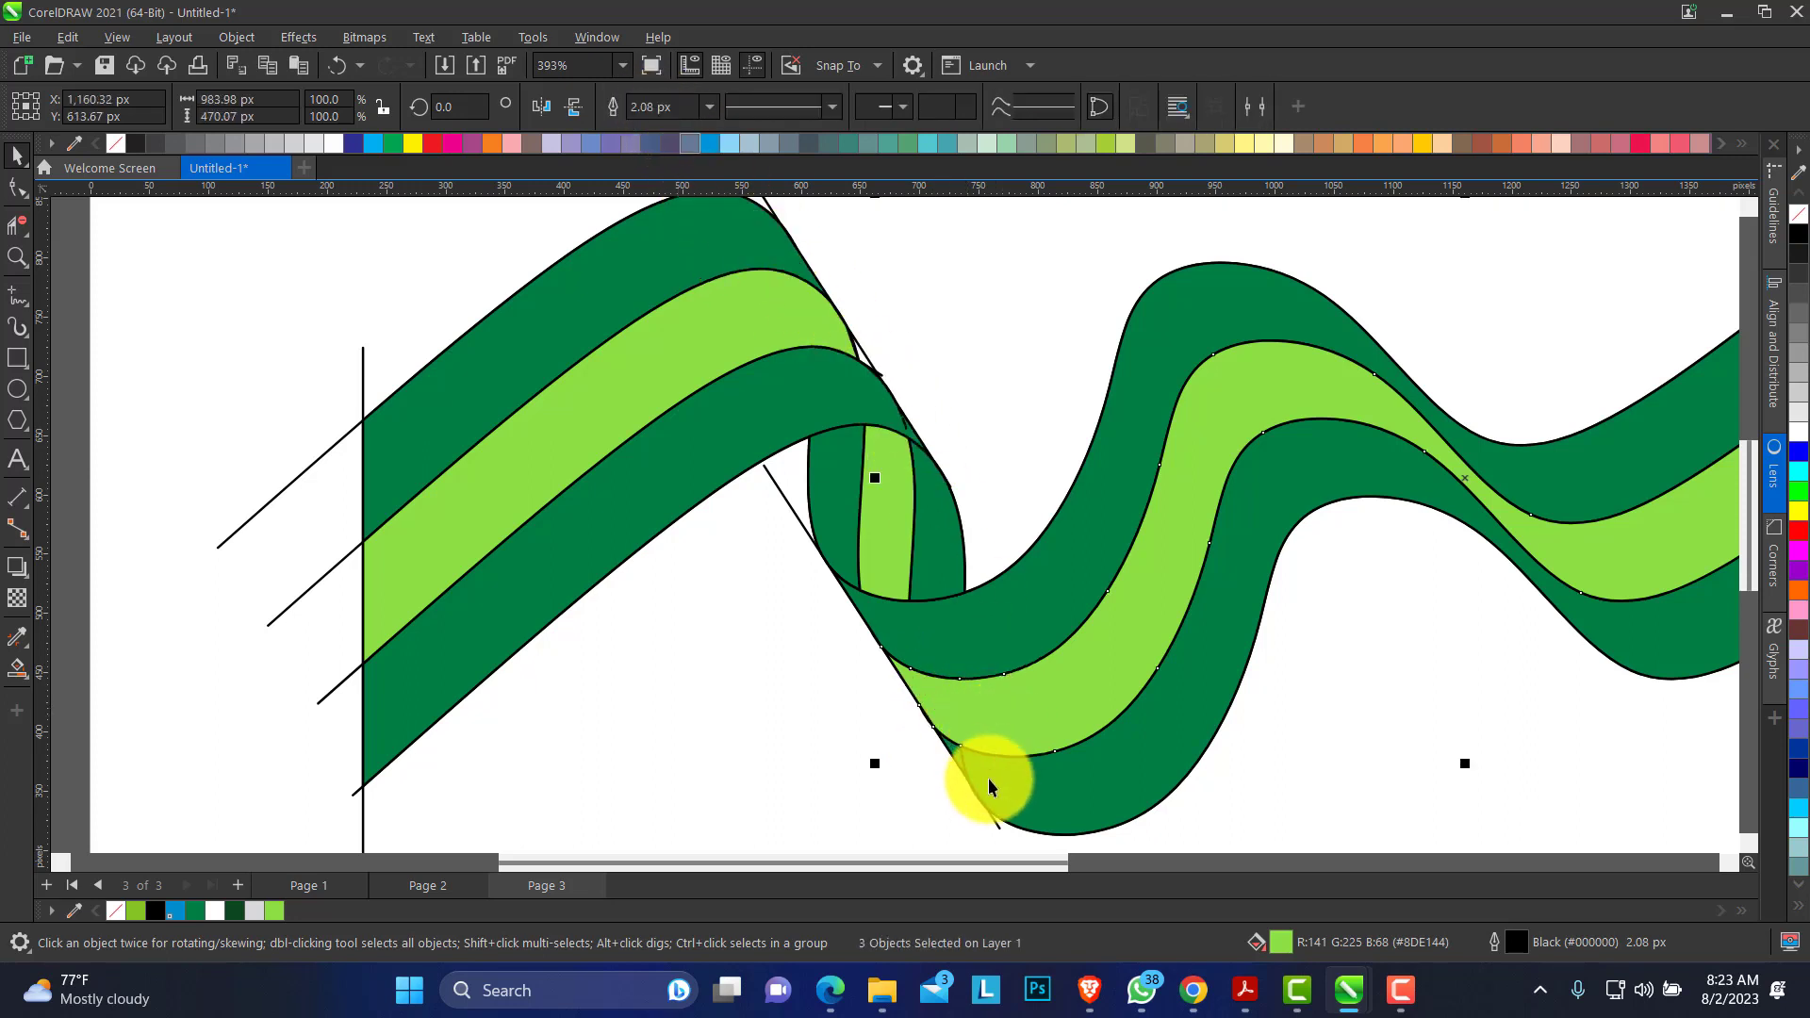
{"action": "left_click", "coordinate": [896, 791]}
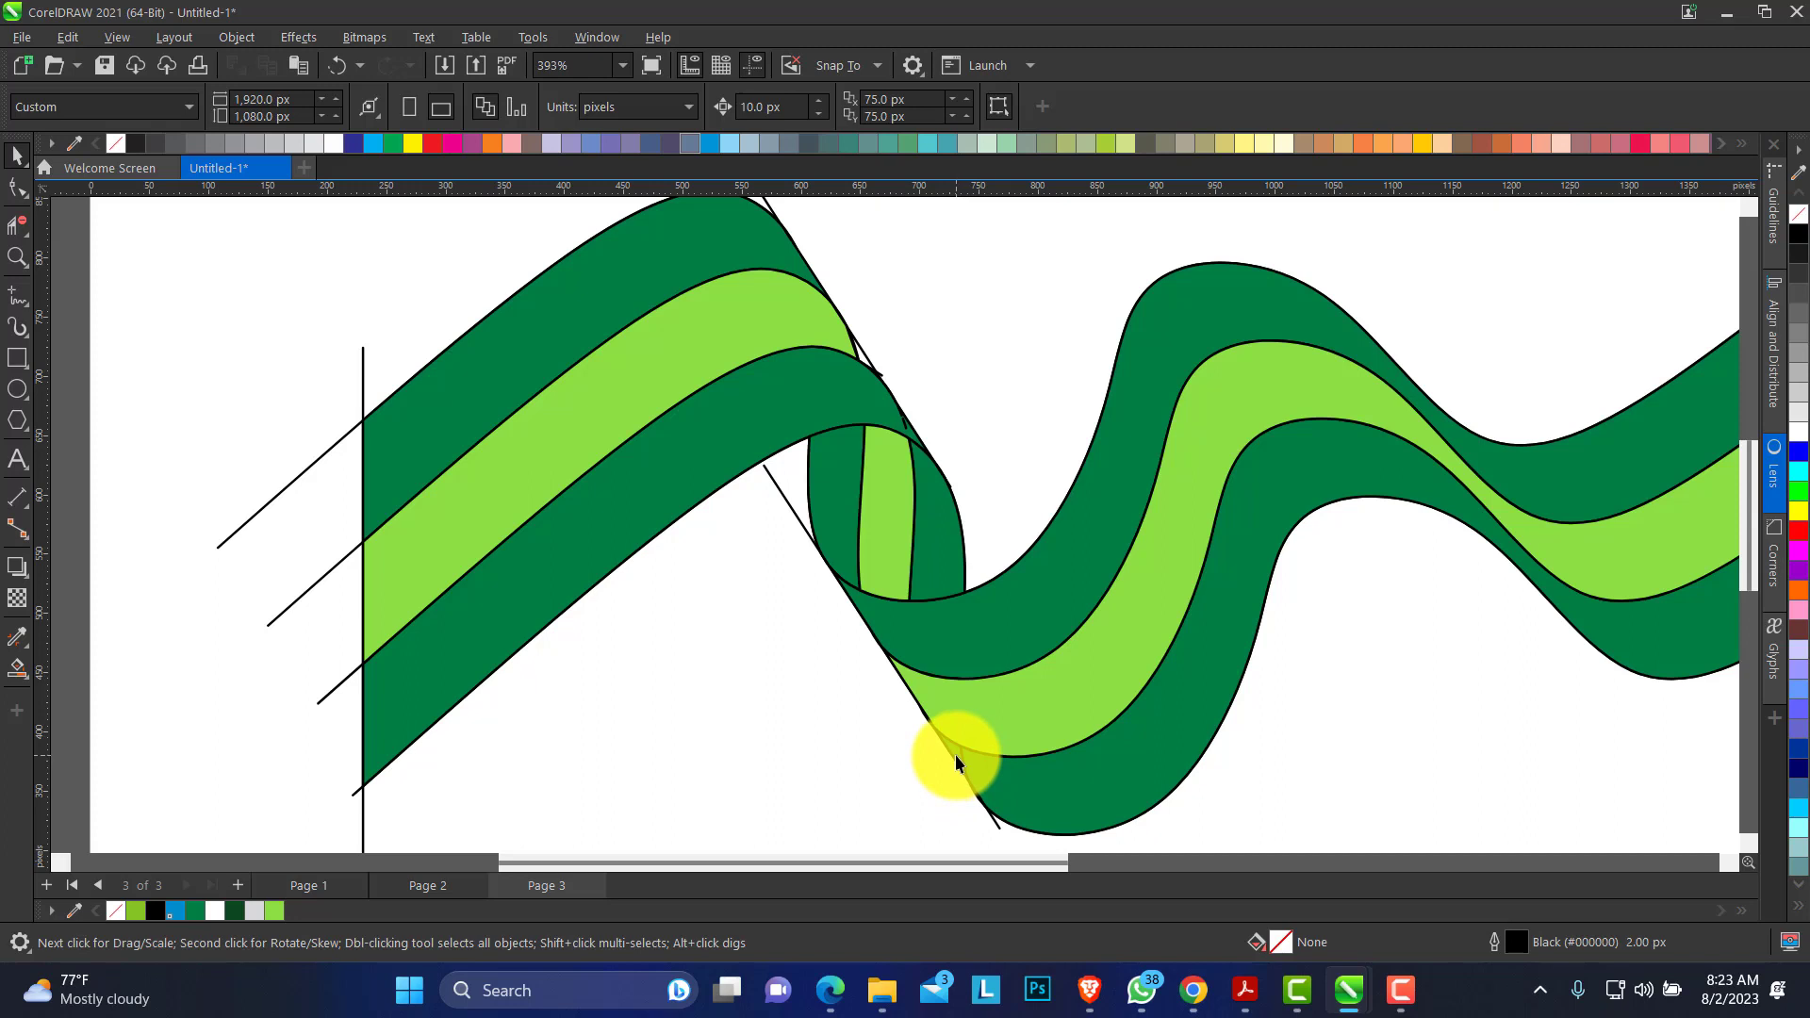
Weld the lowest green band after the fold with its small adjoining piece at the lower slanted line.
{"action": "left_click", "coordinate": [954, 754]}
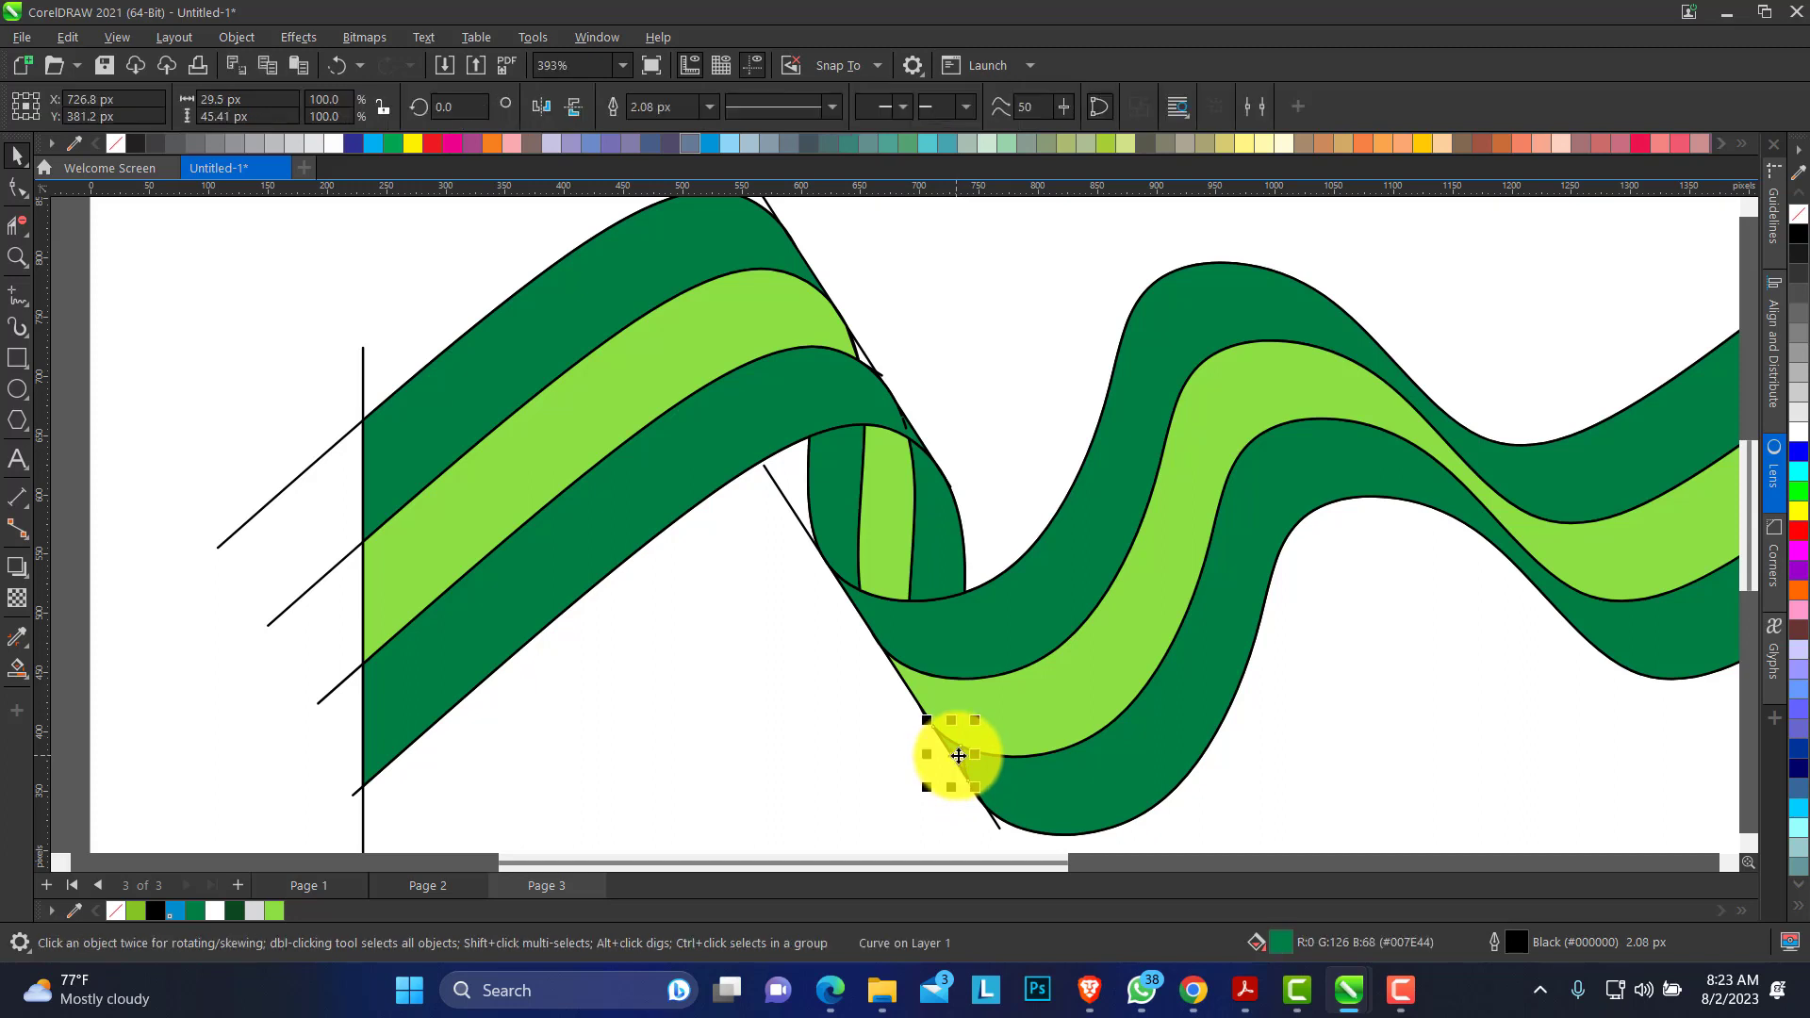
{"action": "left_click", "coordinate": [1033, 789], "text": "shift"}
{"action": "left_click", "coordinate": [660, 107]}
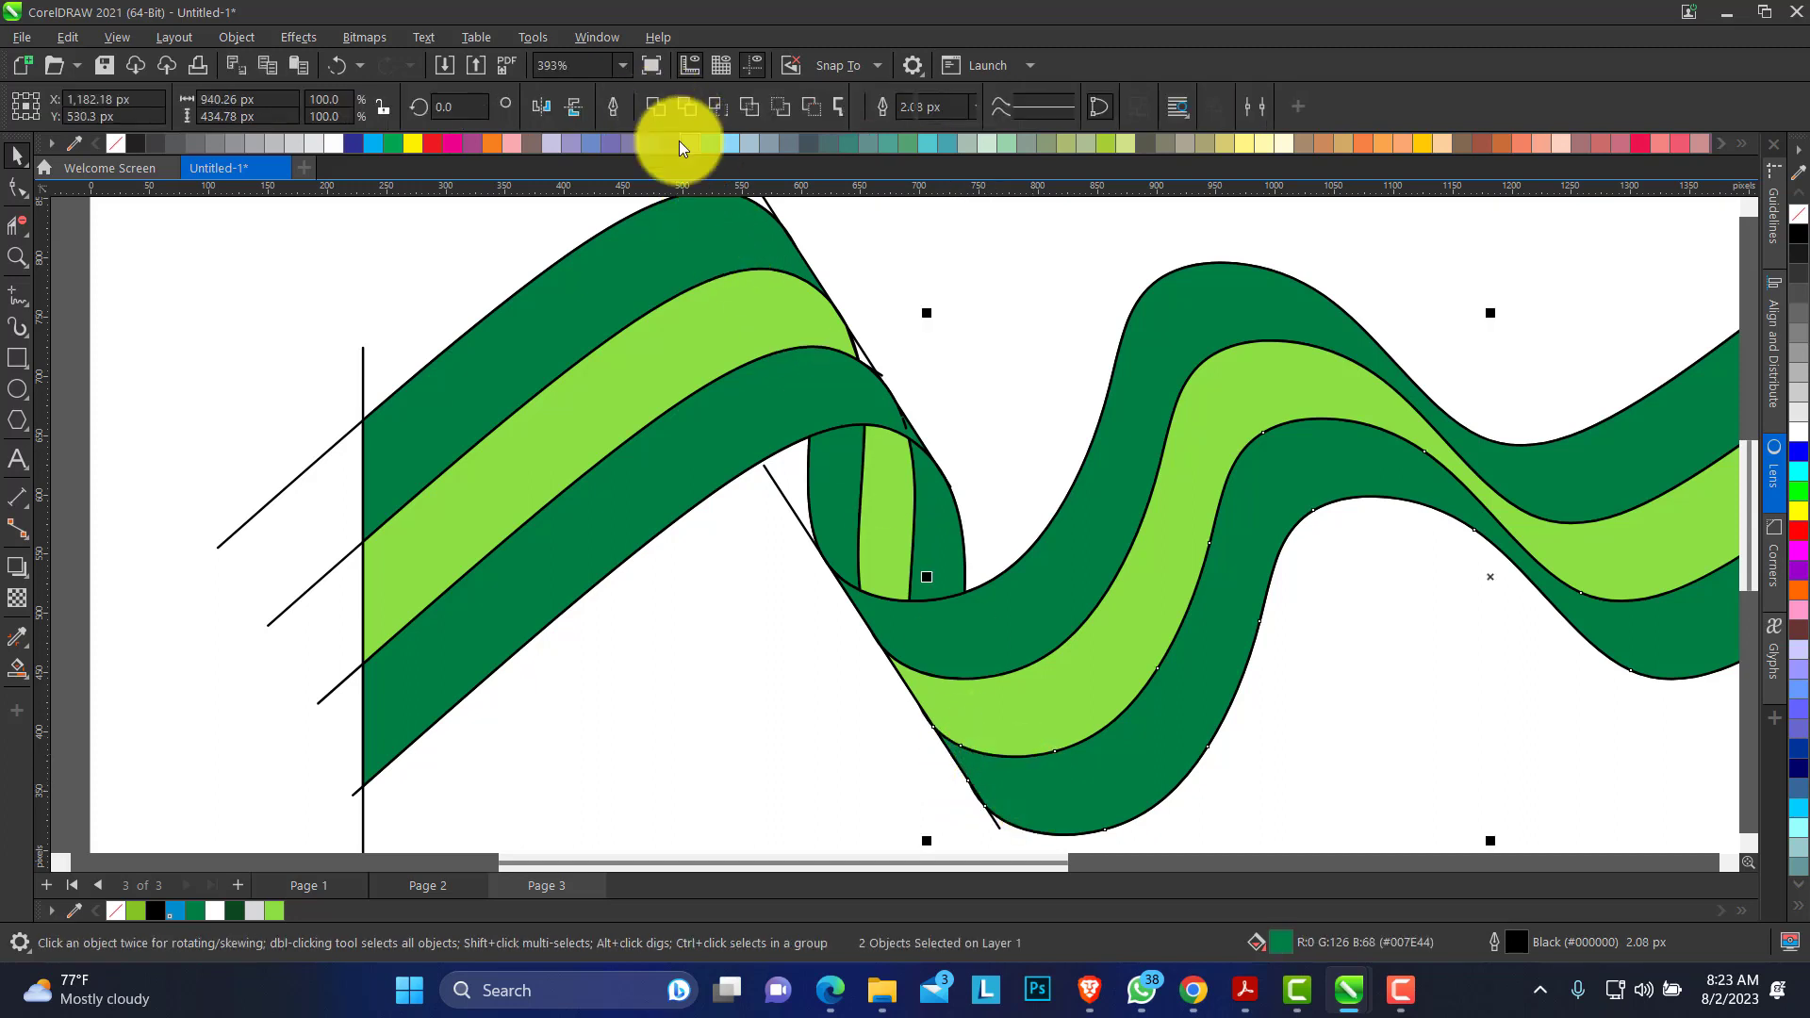
Delete the light green middle band before the first bend and activate the Smart Fill tool.
{"action": "left_click", "coordinate": [837, 336]}
{"action": "left_click_drag", "start_coordinate": [812, 323], "coordinate": [717, 334]}
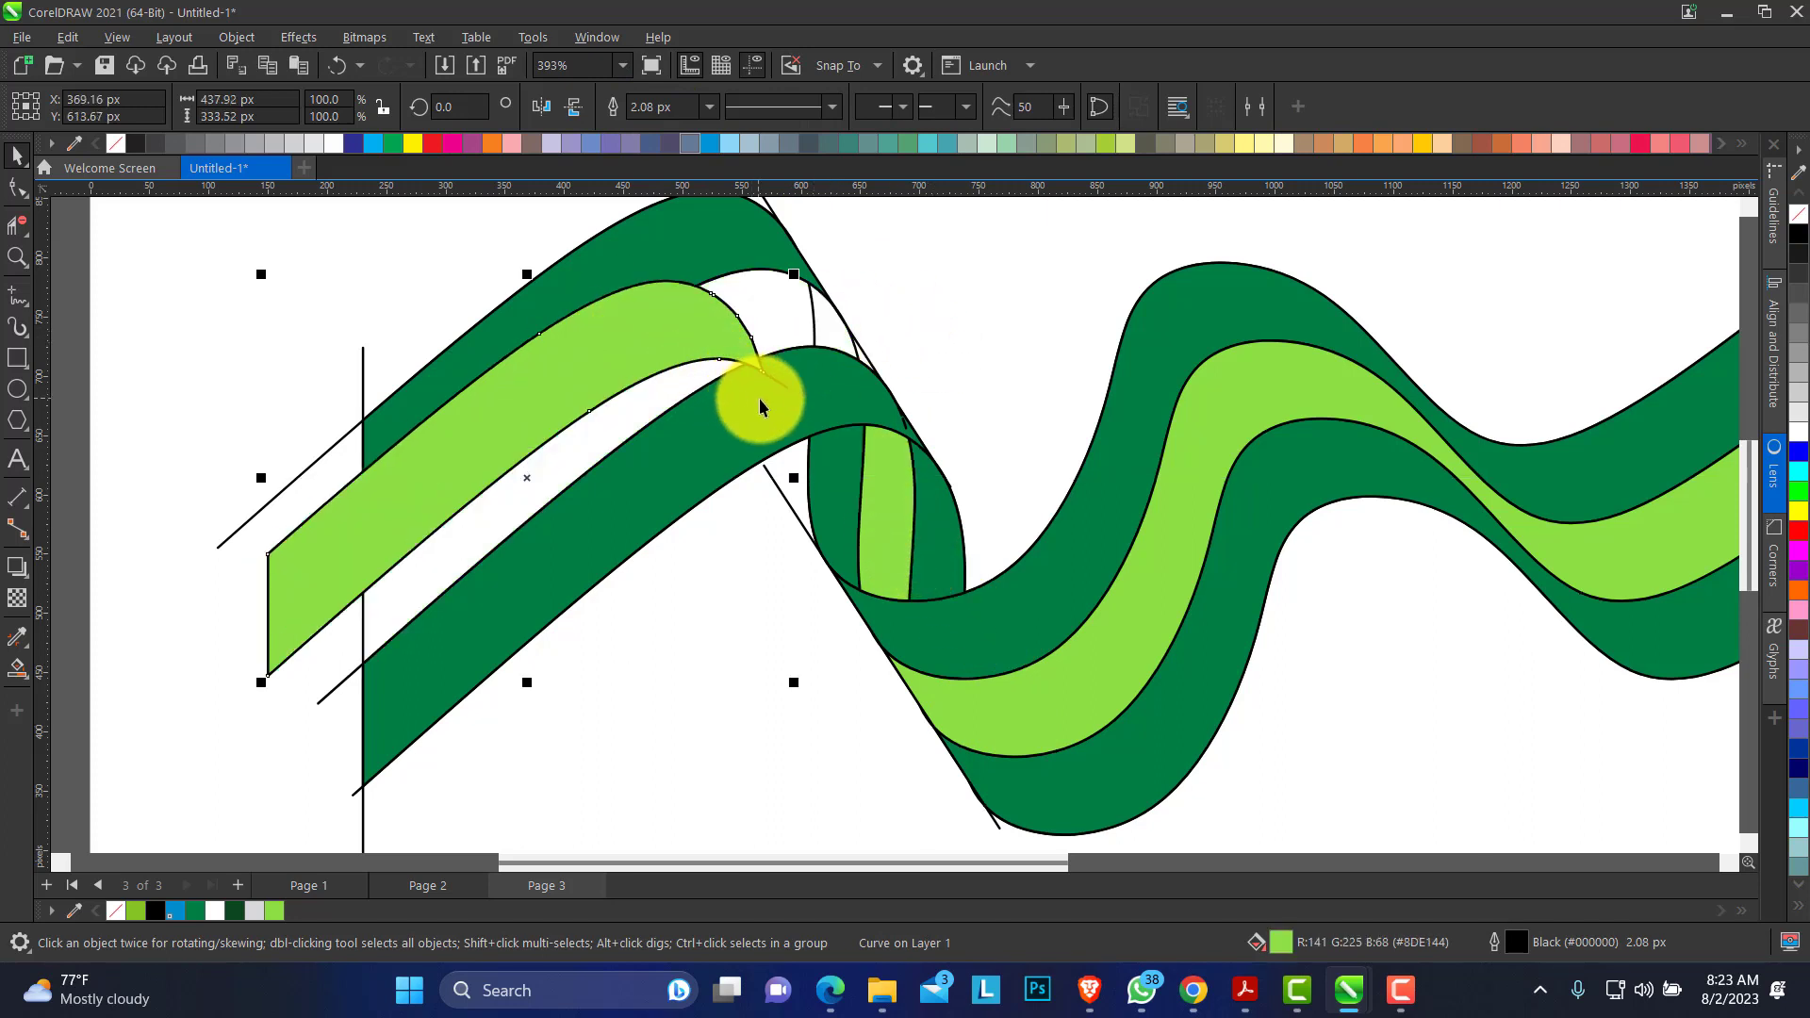
{"action": "key", "text": "Delete"}
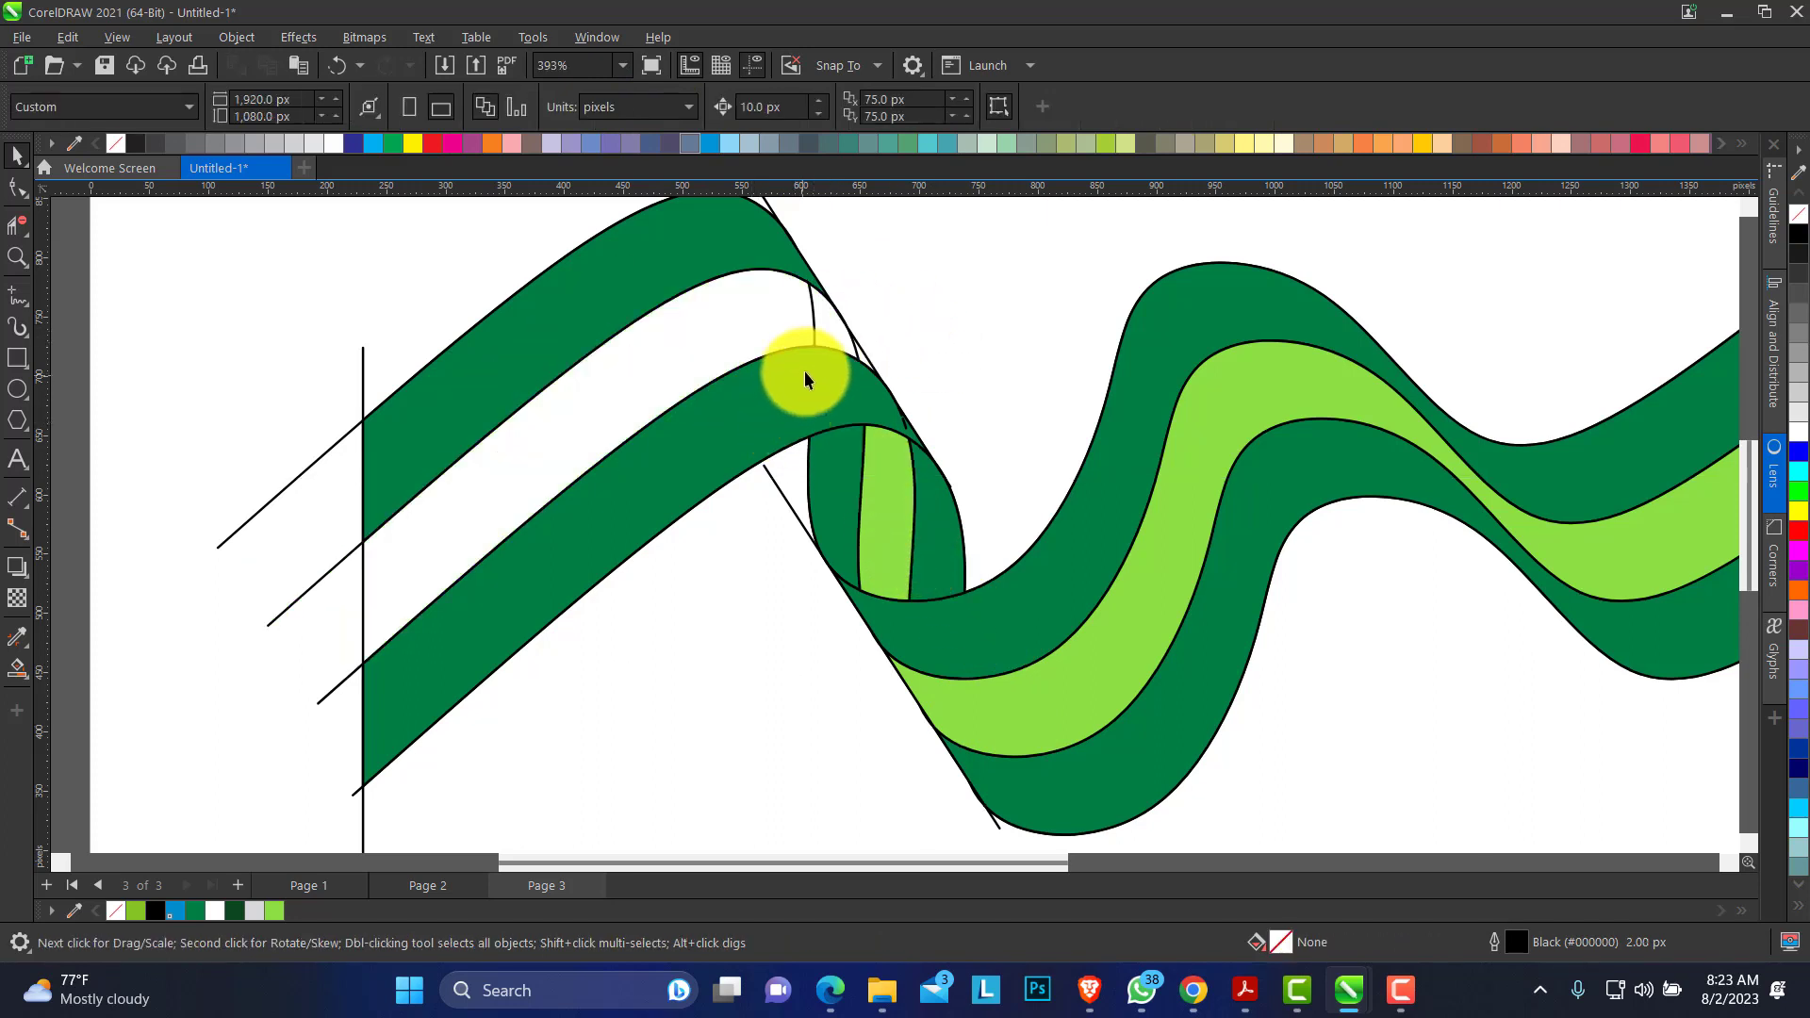
{"action": "left_click", "coordinate": [18, 667]}
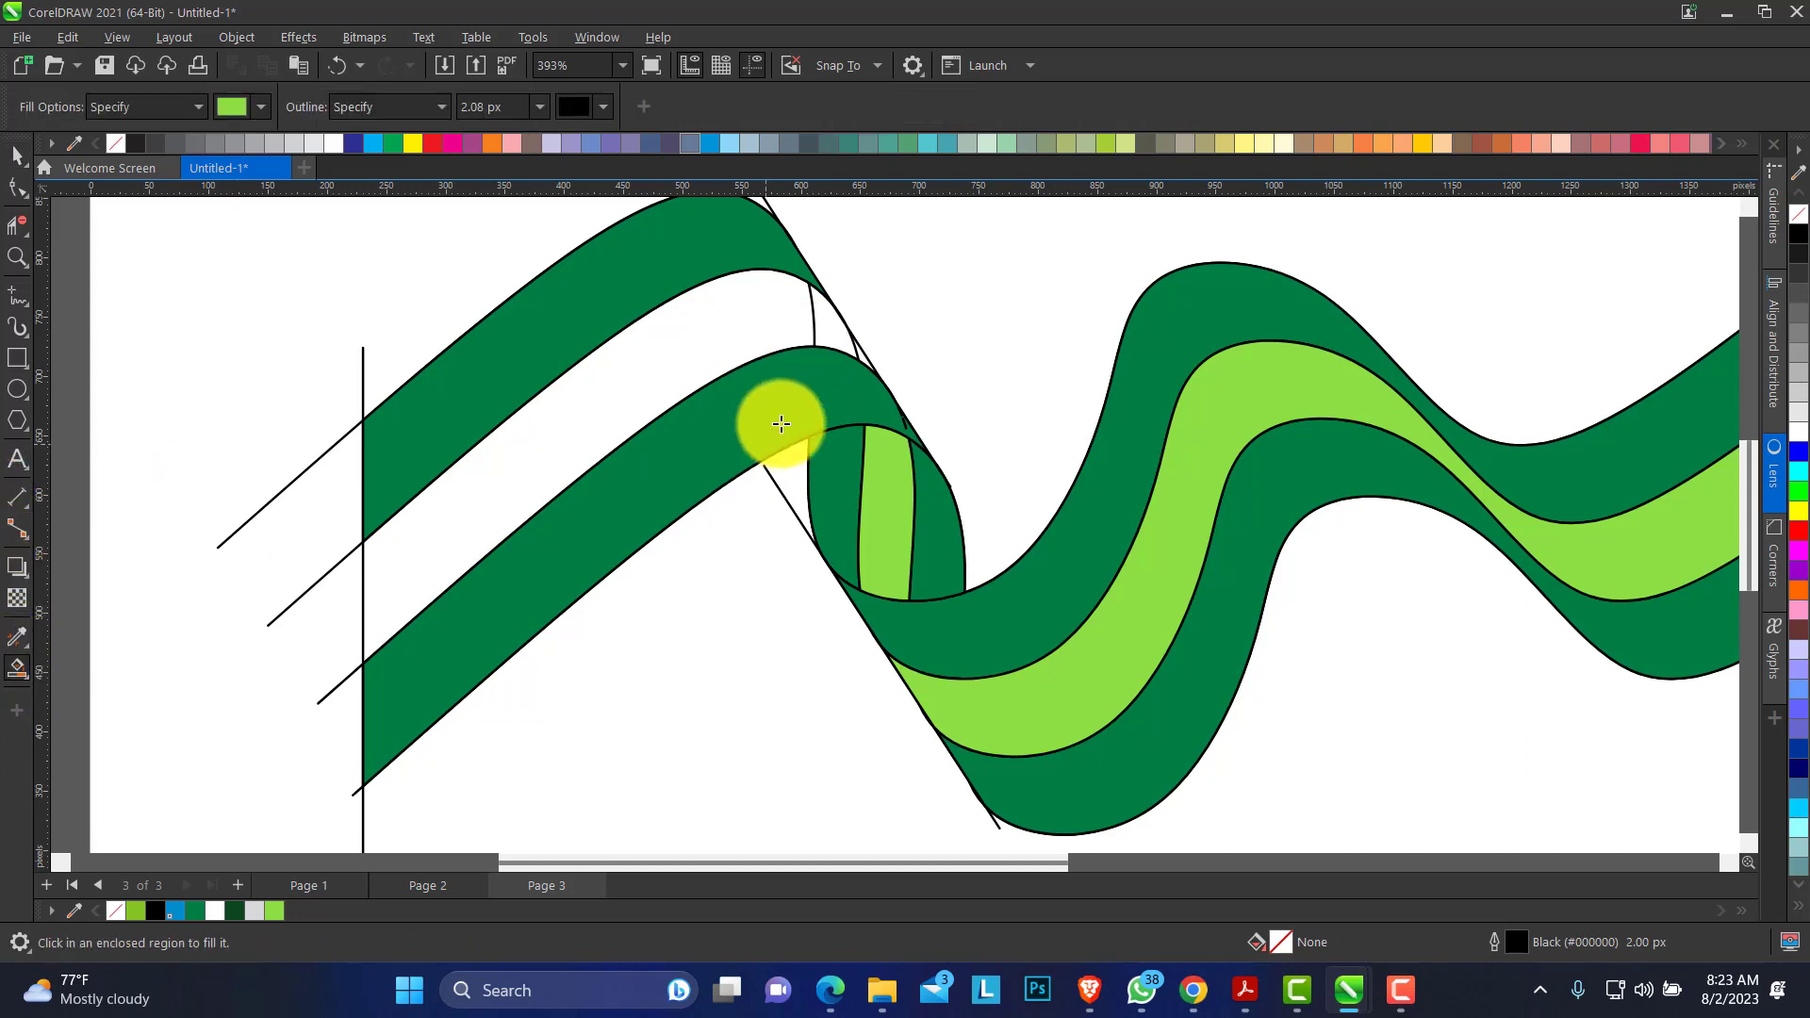
Smart Fill the middle band's small end section between the curved divider and the slanted line with light green.
{"action": "left_click", "coordinate": [864, 356]}
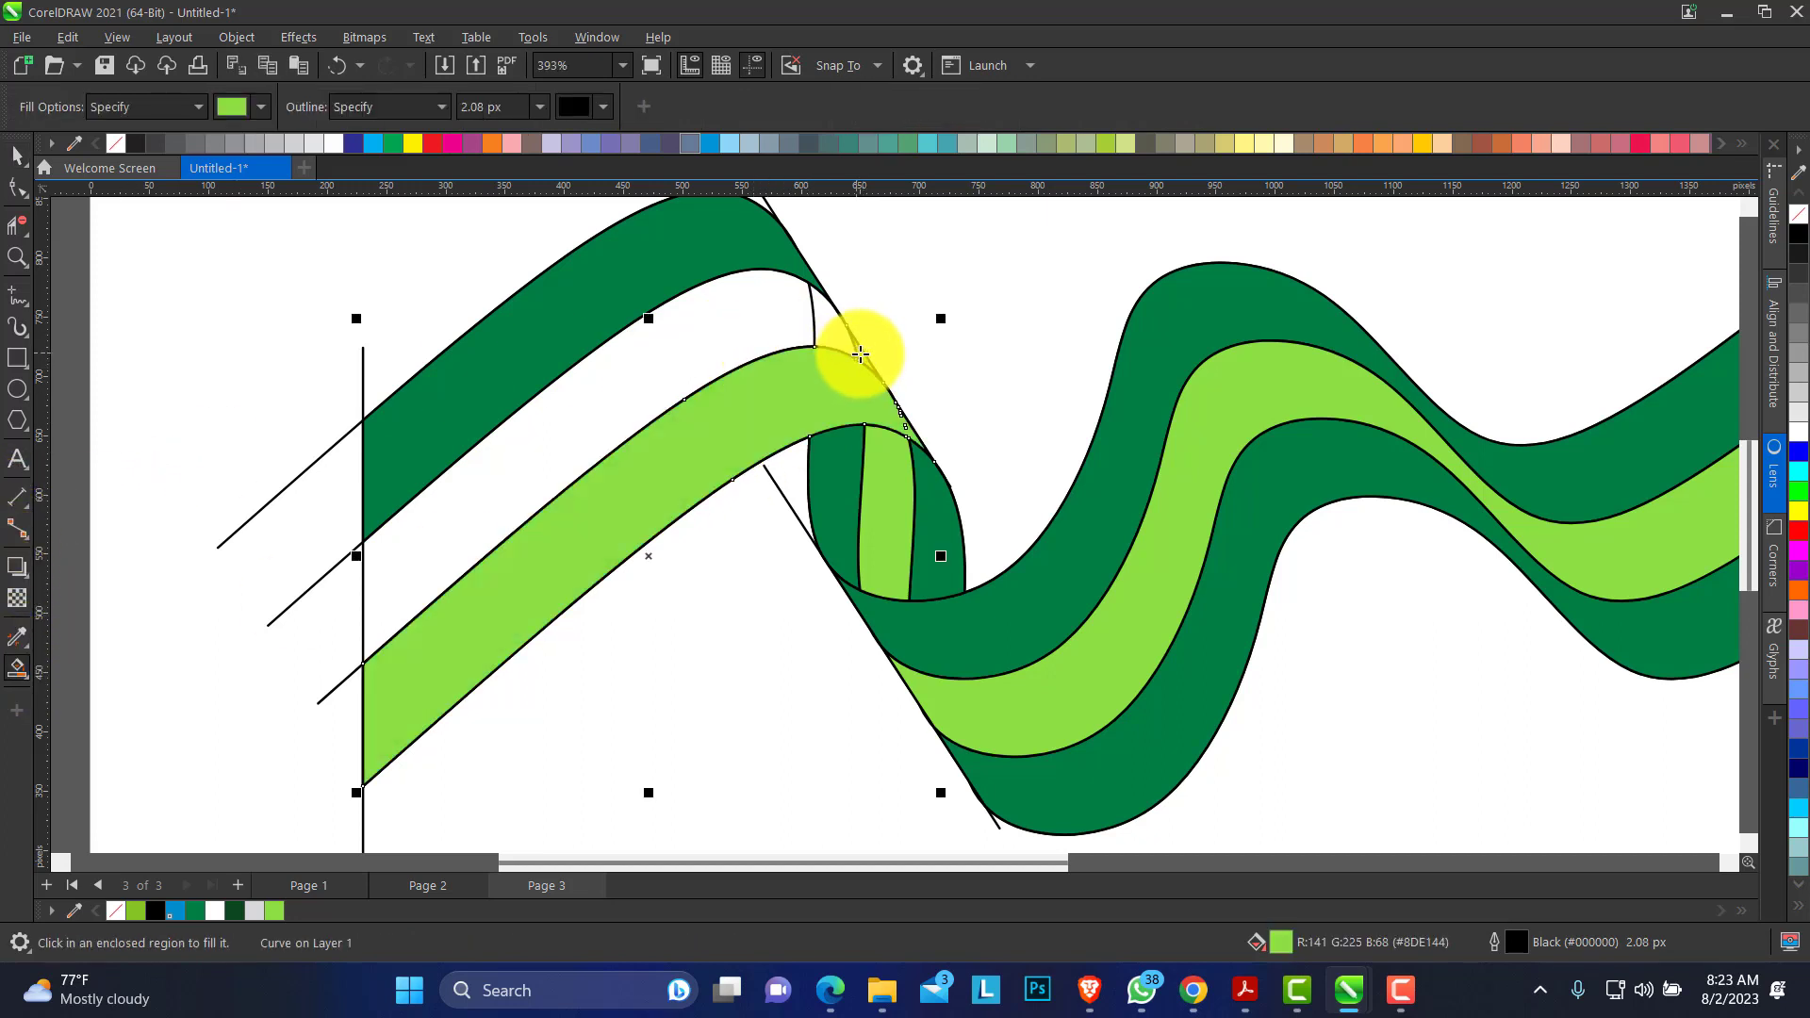
{"action": "key", "text": "ctrl+z"}
{"action": "left_click", "coordinate": [17, 256]}
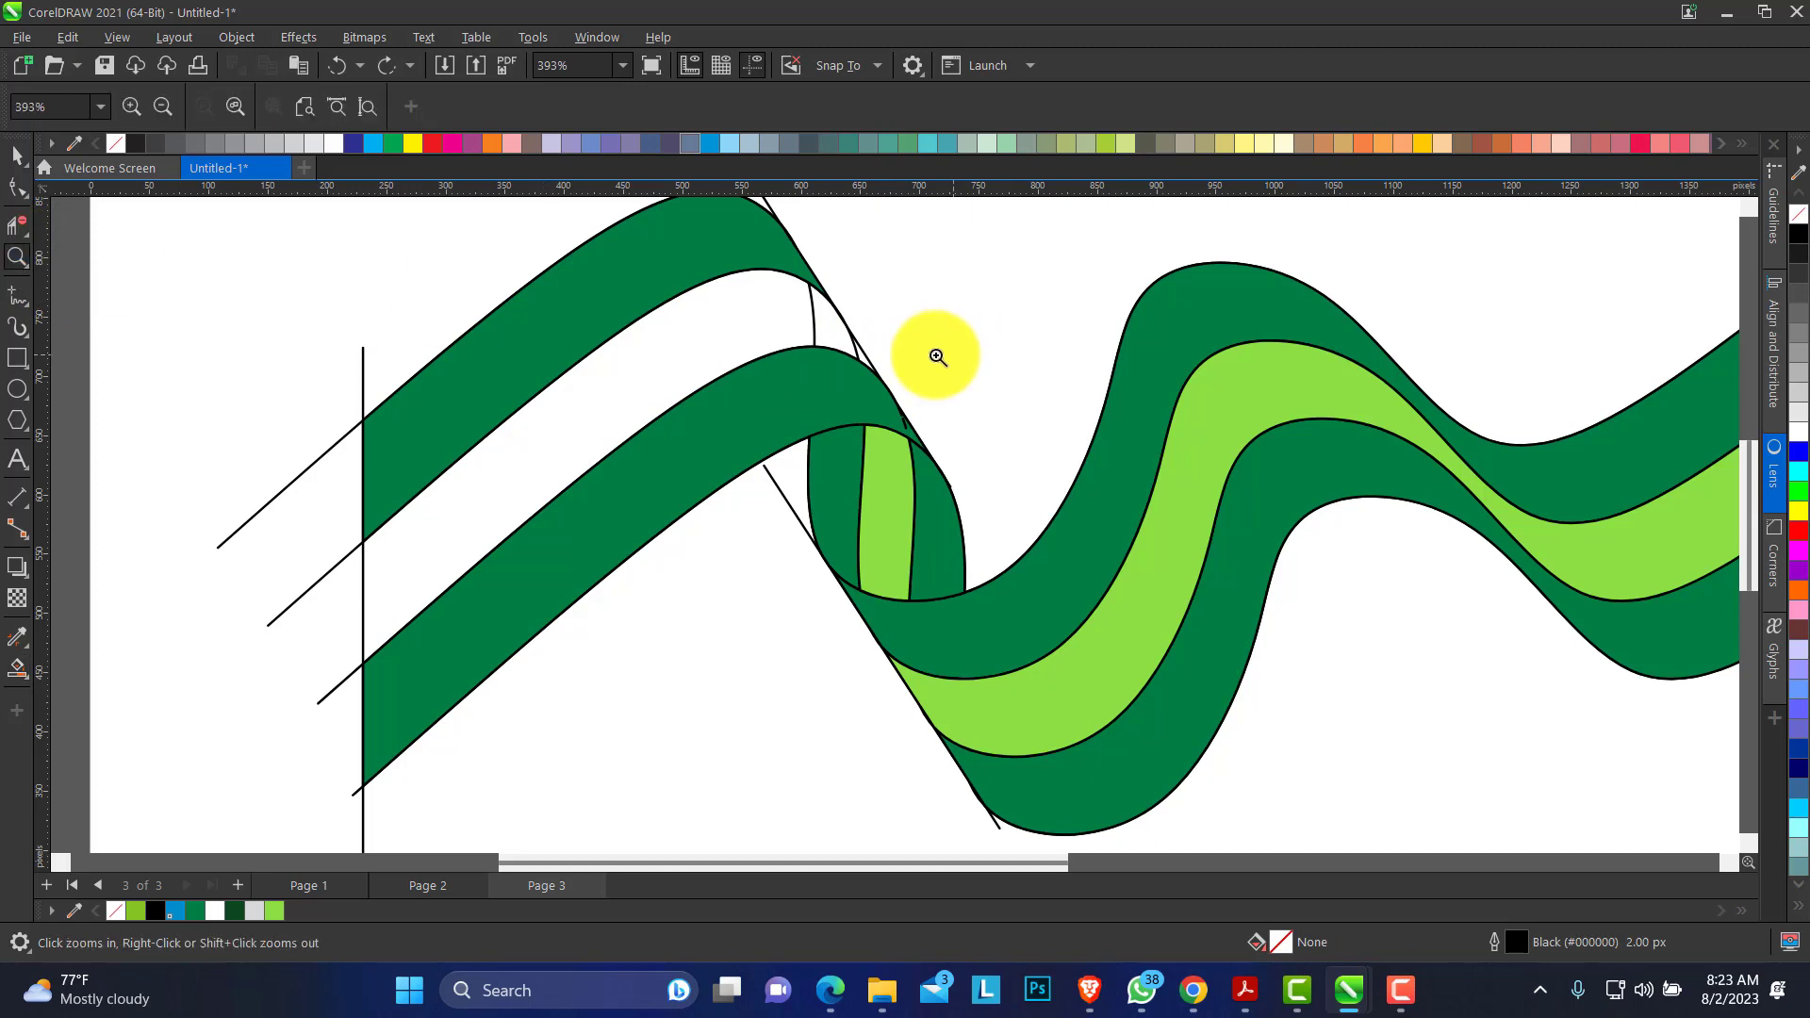
{"action": "left_click_drag", "start_coordinate": [808, 295], "coordinate": [1022, 468]}
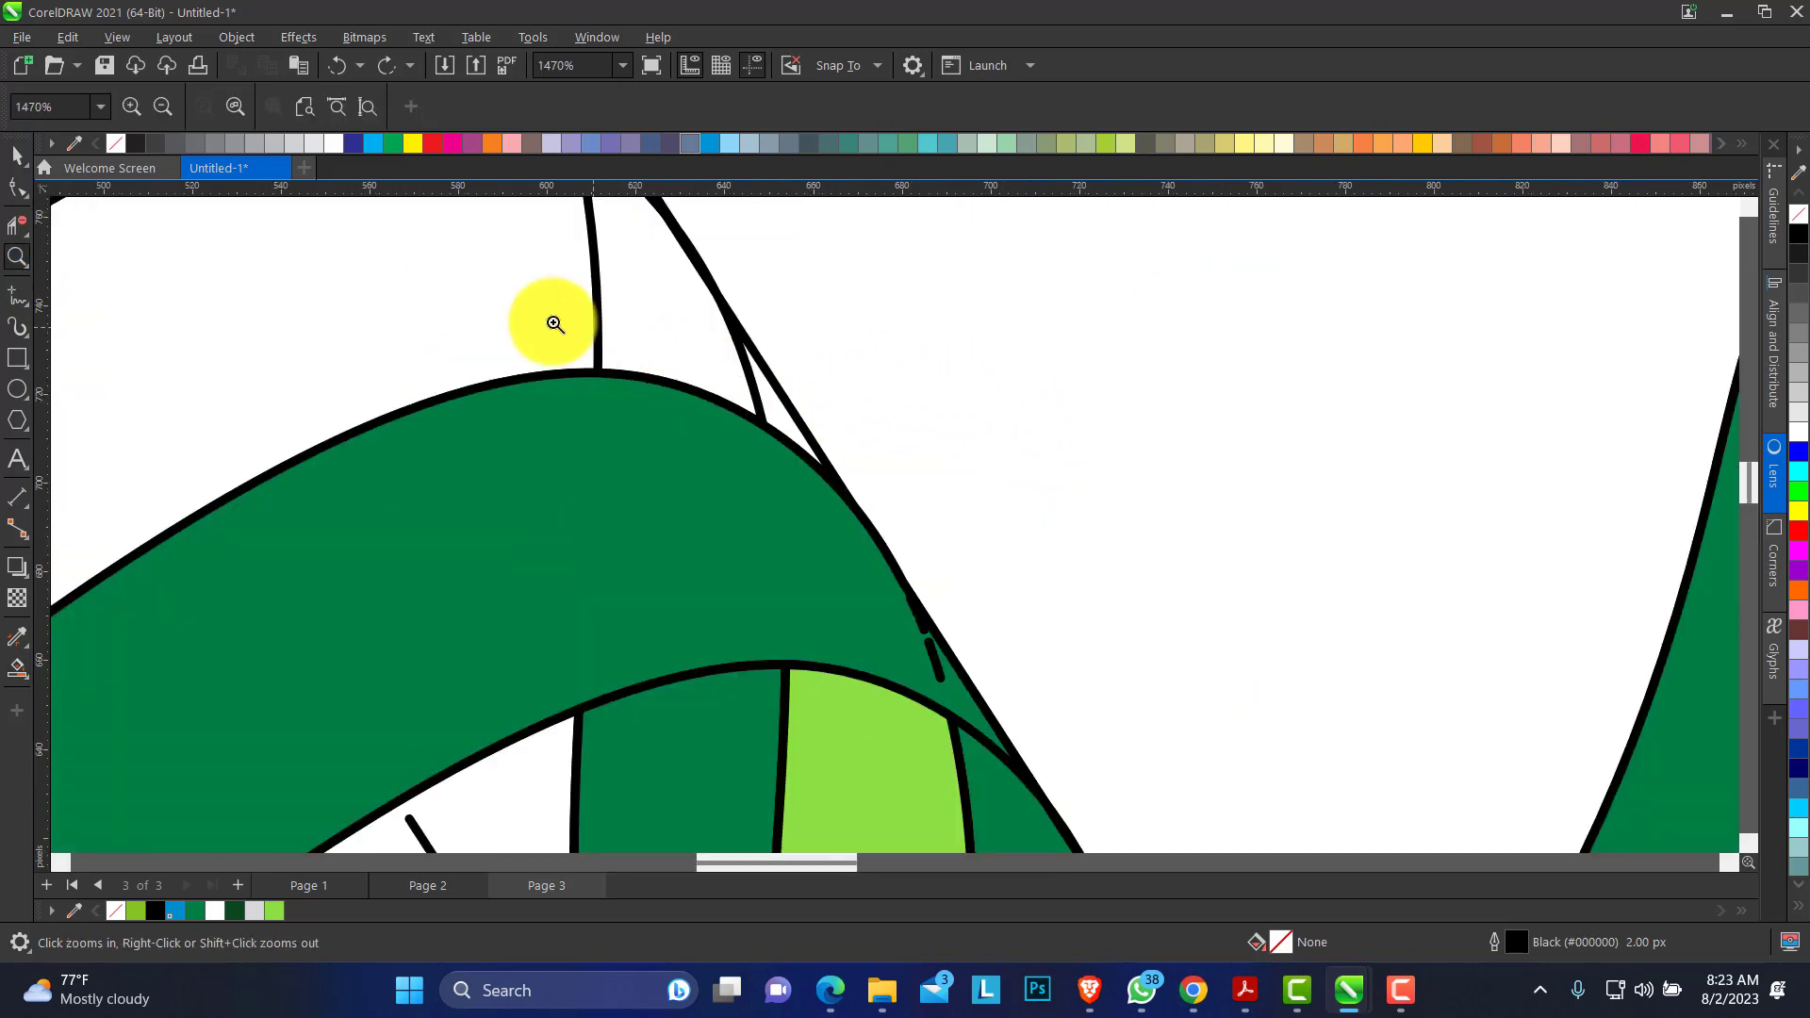
{"action": "left_click", "coordinate": [17, 187]}
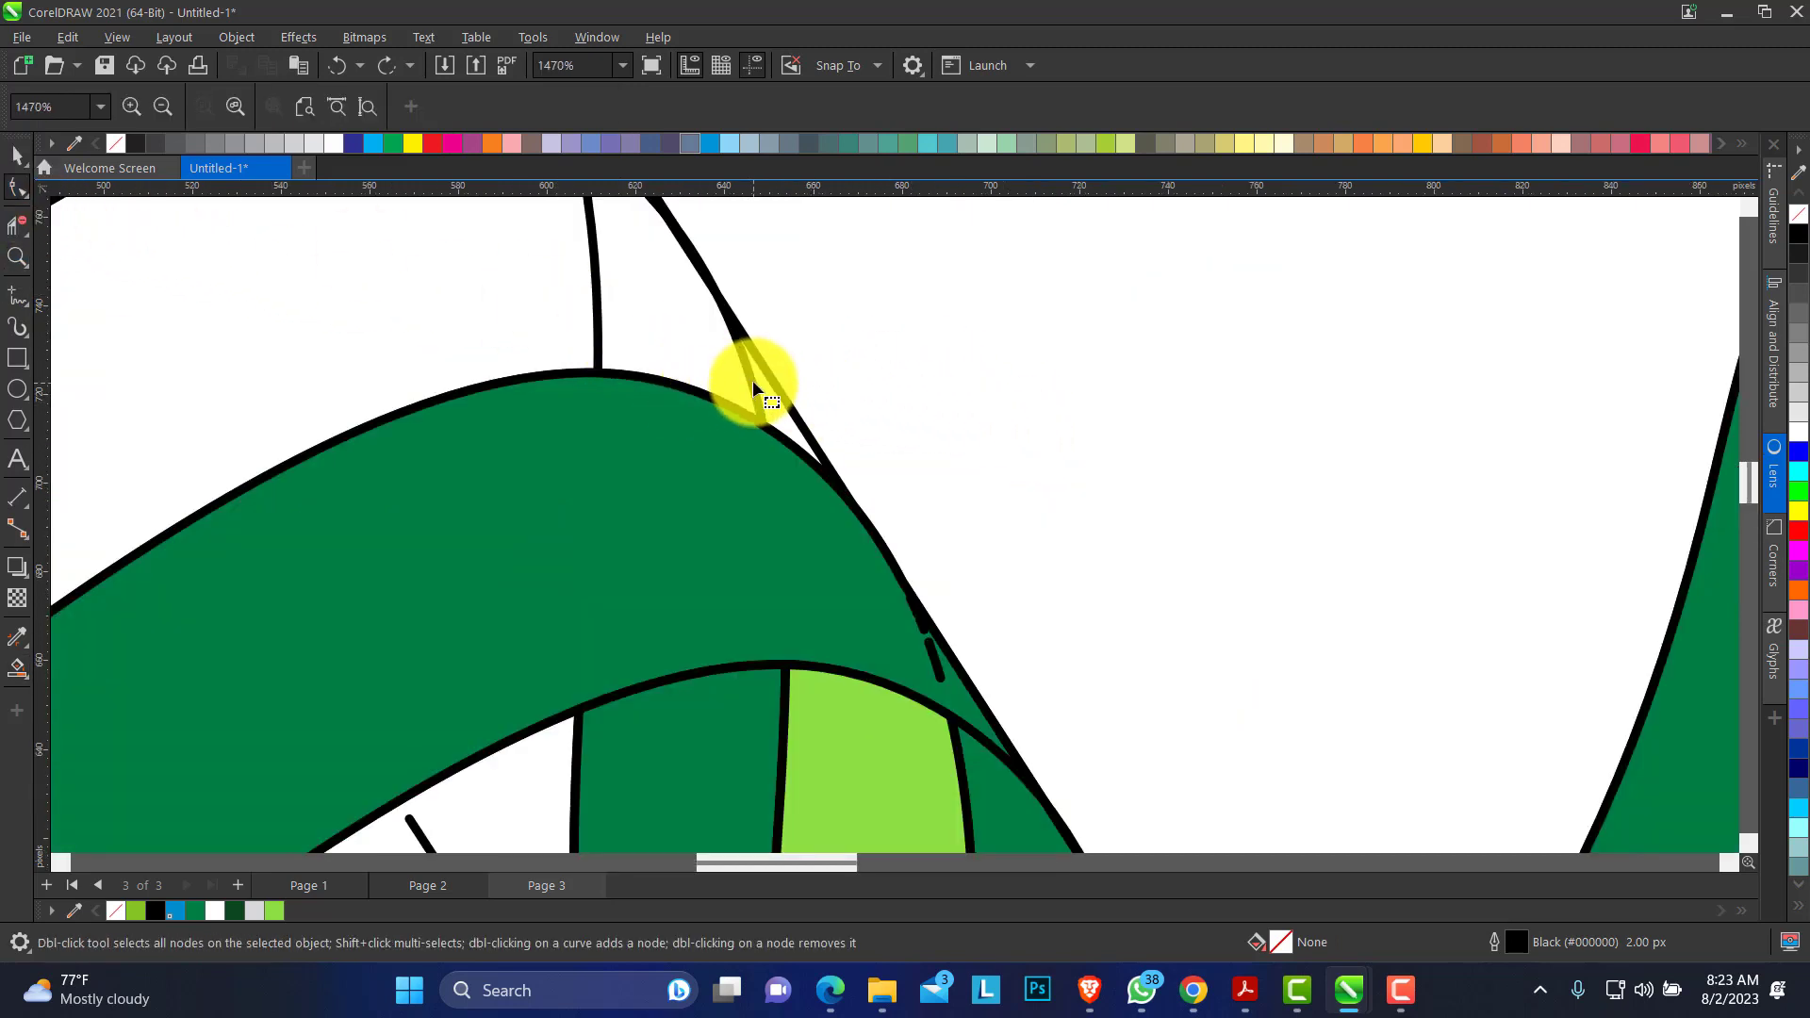
{"action": "left_click", "coordinate": [18, 155]}
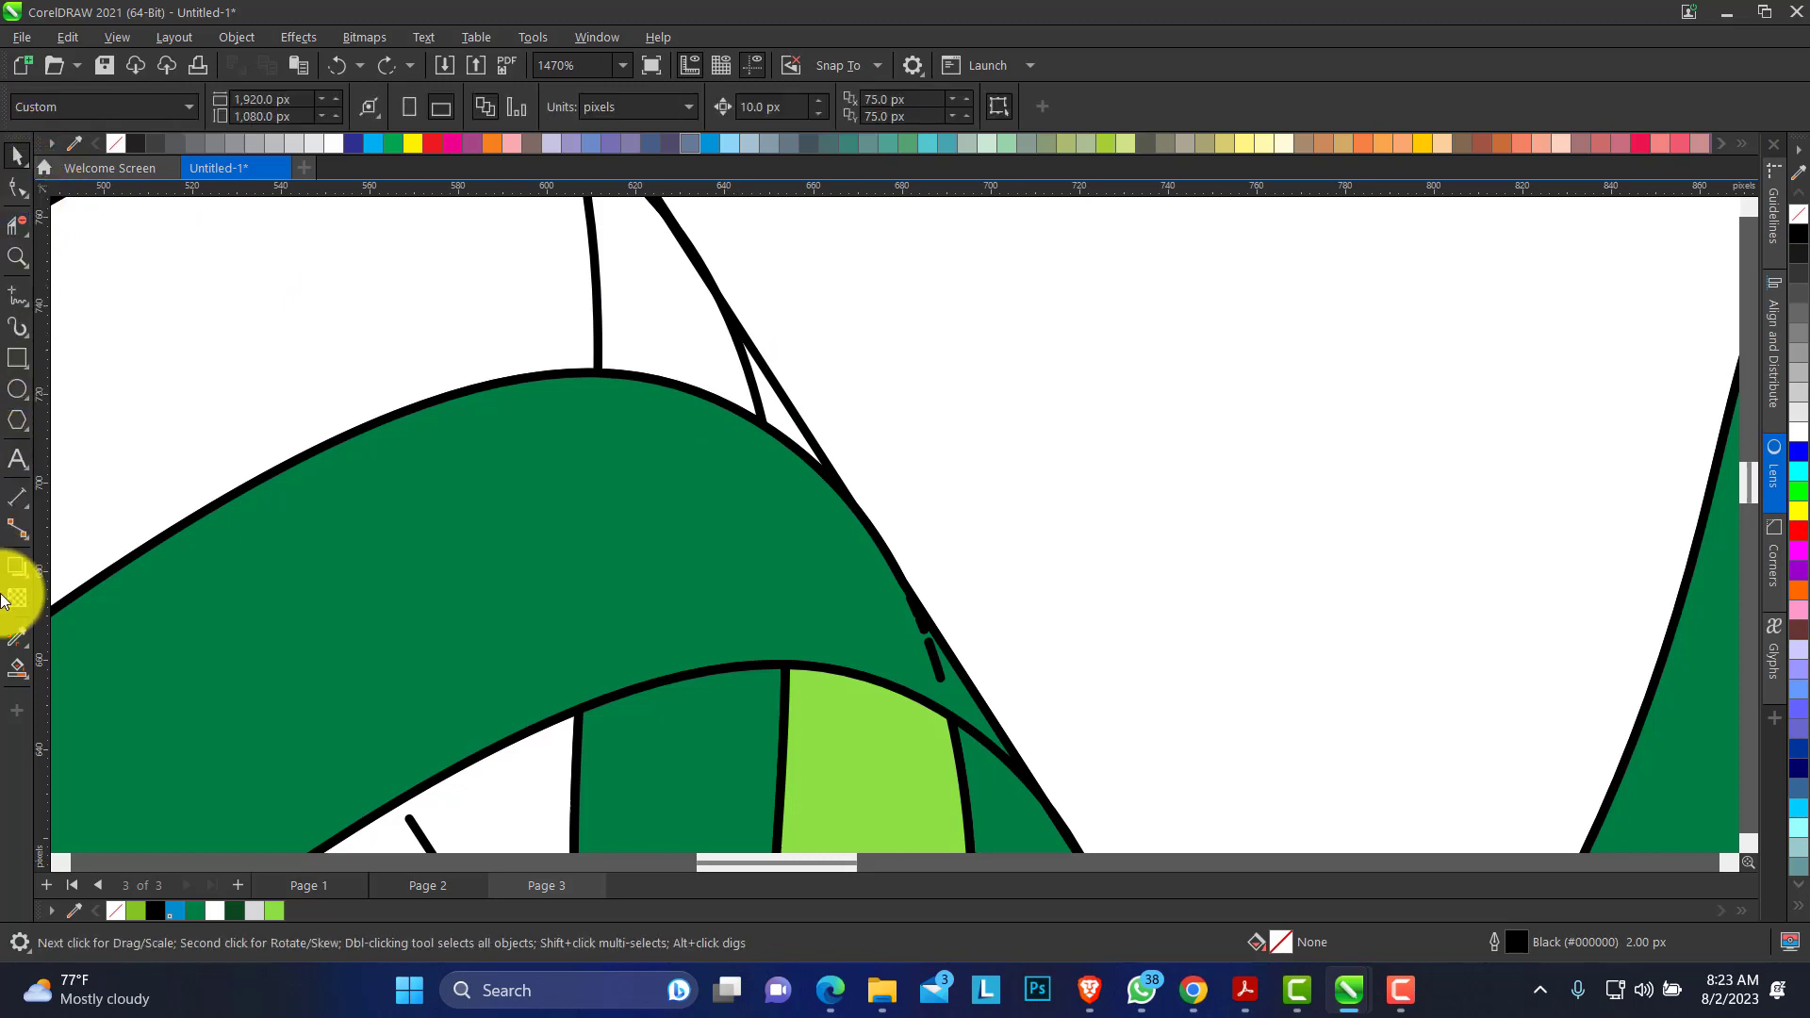
{"action": "left_click", "coordinate": [19, 670]}
{"action": "left_click", "coordinate": [641, 315]}
Smart Fill the narrow gap beside the slanted line and the long middle band section before the first bend with light green.
{"action": "left_click", "coordinate": [768, 394]}
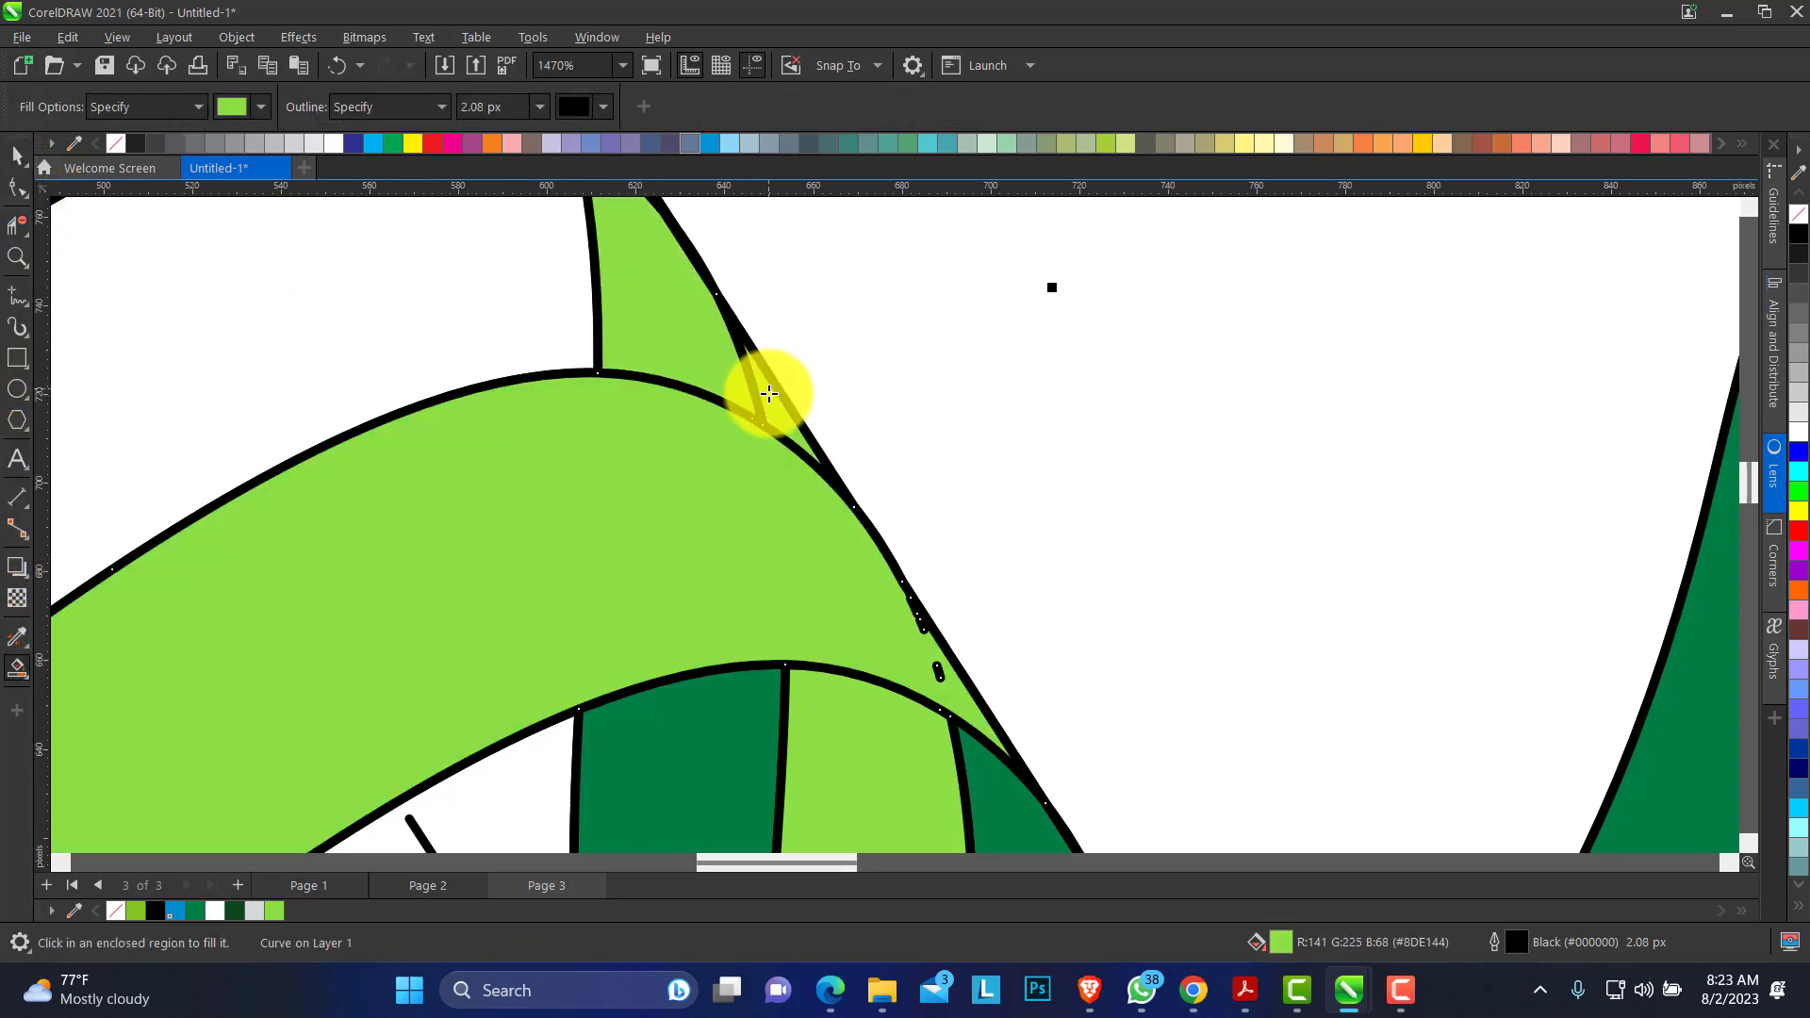
{"action": "key", "text": "ctrl+z"}
{"action": "left_click", "coordinate": [834, 478]}
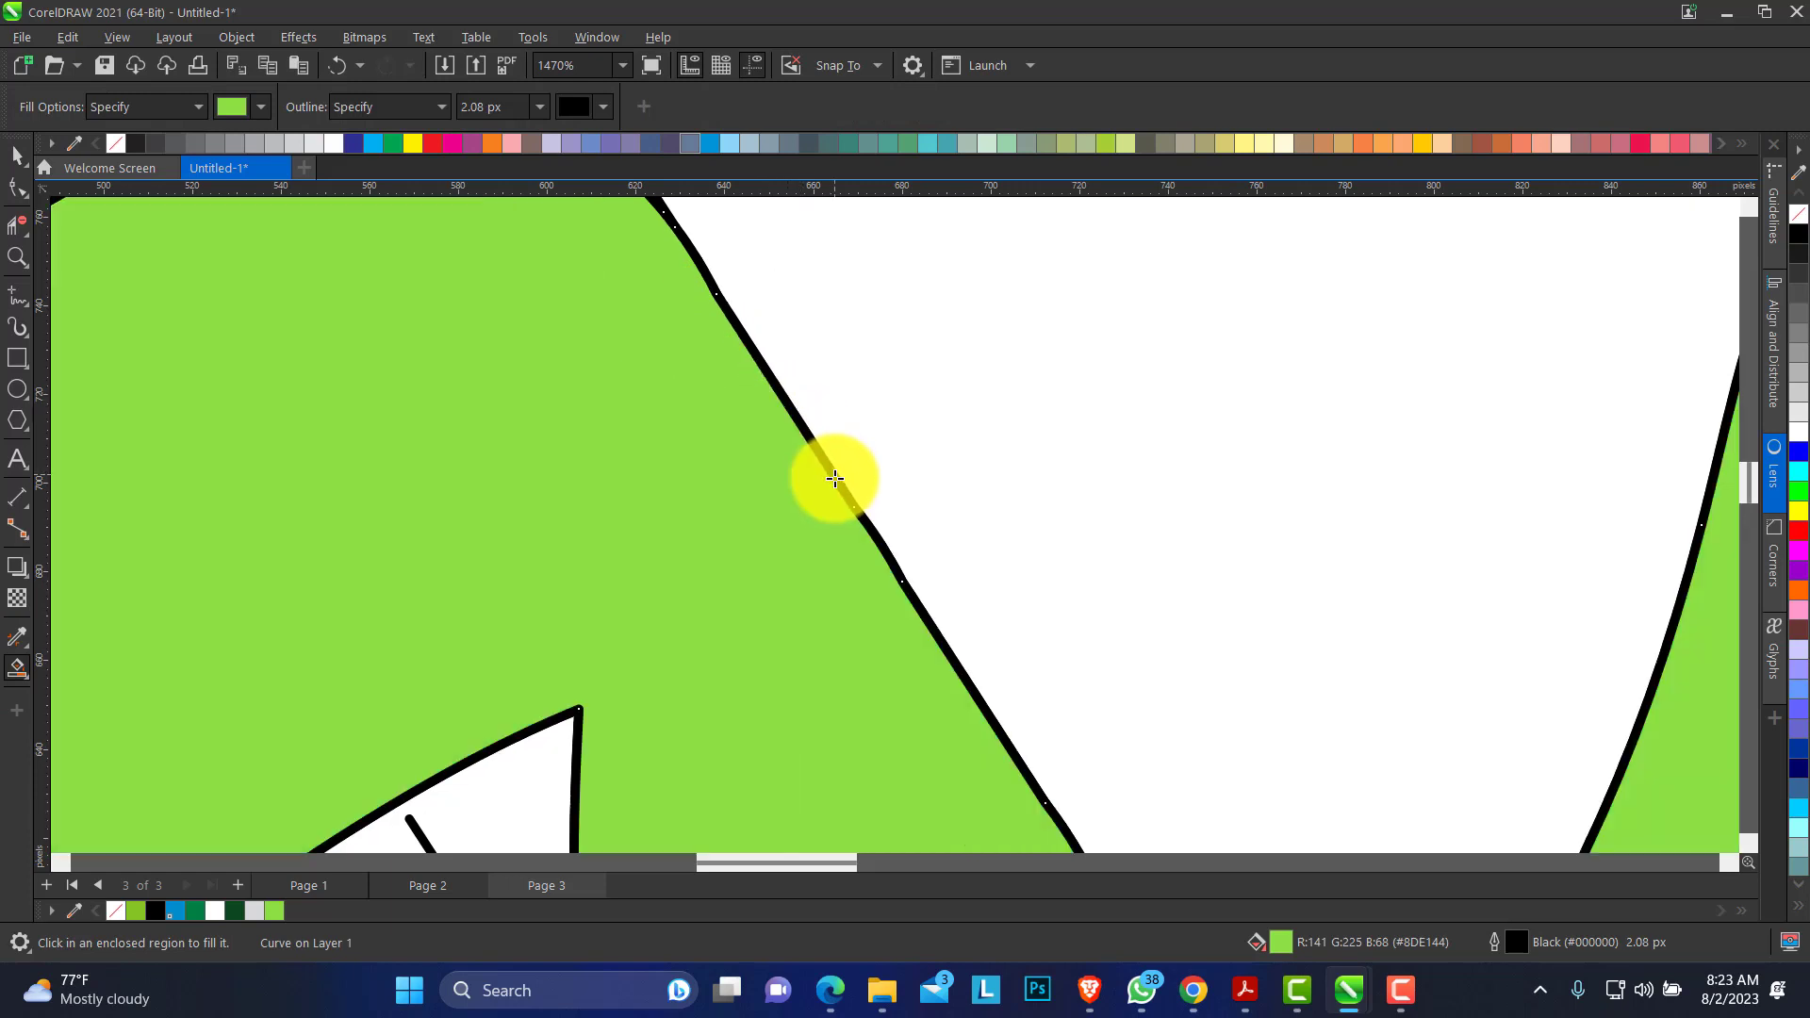
{"action": "key", "text": "ctrl+z"}
{"action": "left_click", "coordinate": [773, 405]}
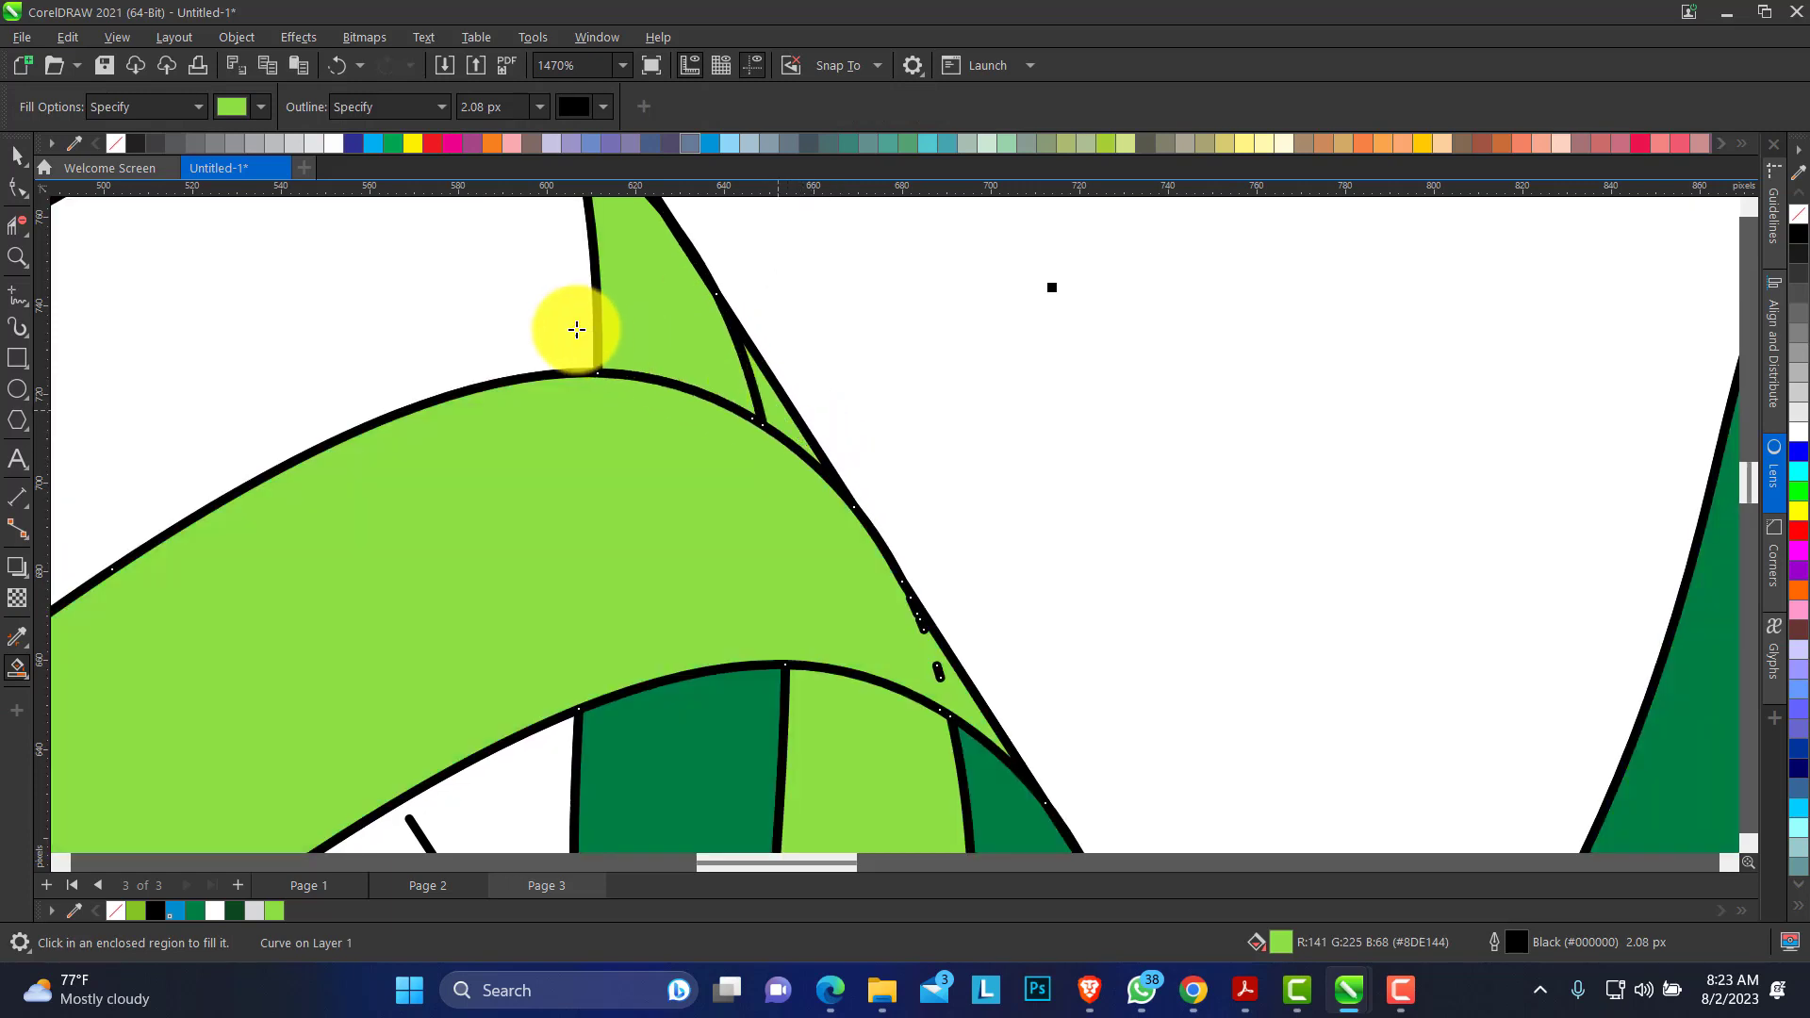
{"action": "left_click", "coordinate": [518, 311]}
Select the light green fill that spilled over the lower green band and delete the nodes along its long section.
{"action": "left_click", "coordinate": [17, 260]}
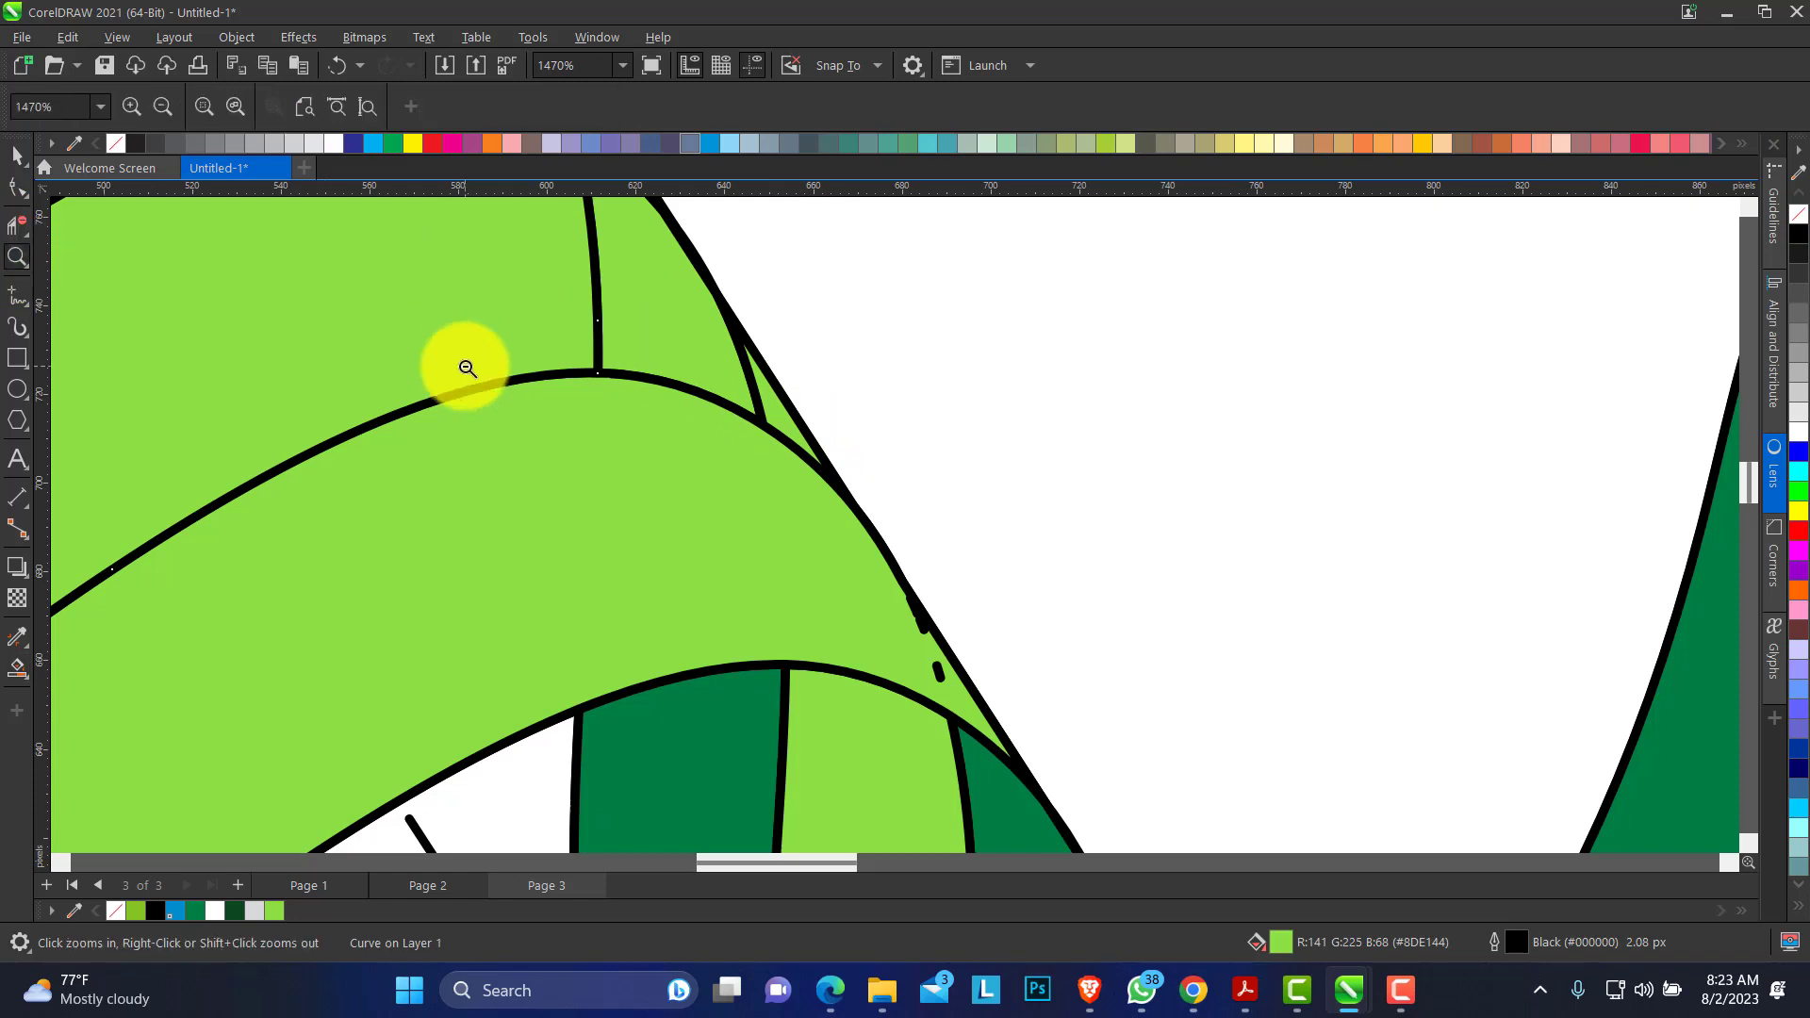
{"action": "right_click", "coordinate": [467, 368]}
{"action": "left_click", "coordinate": [17, 165]}
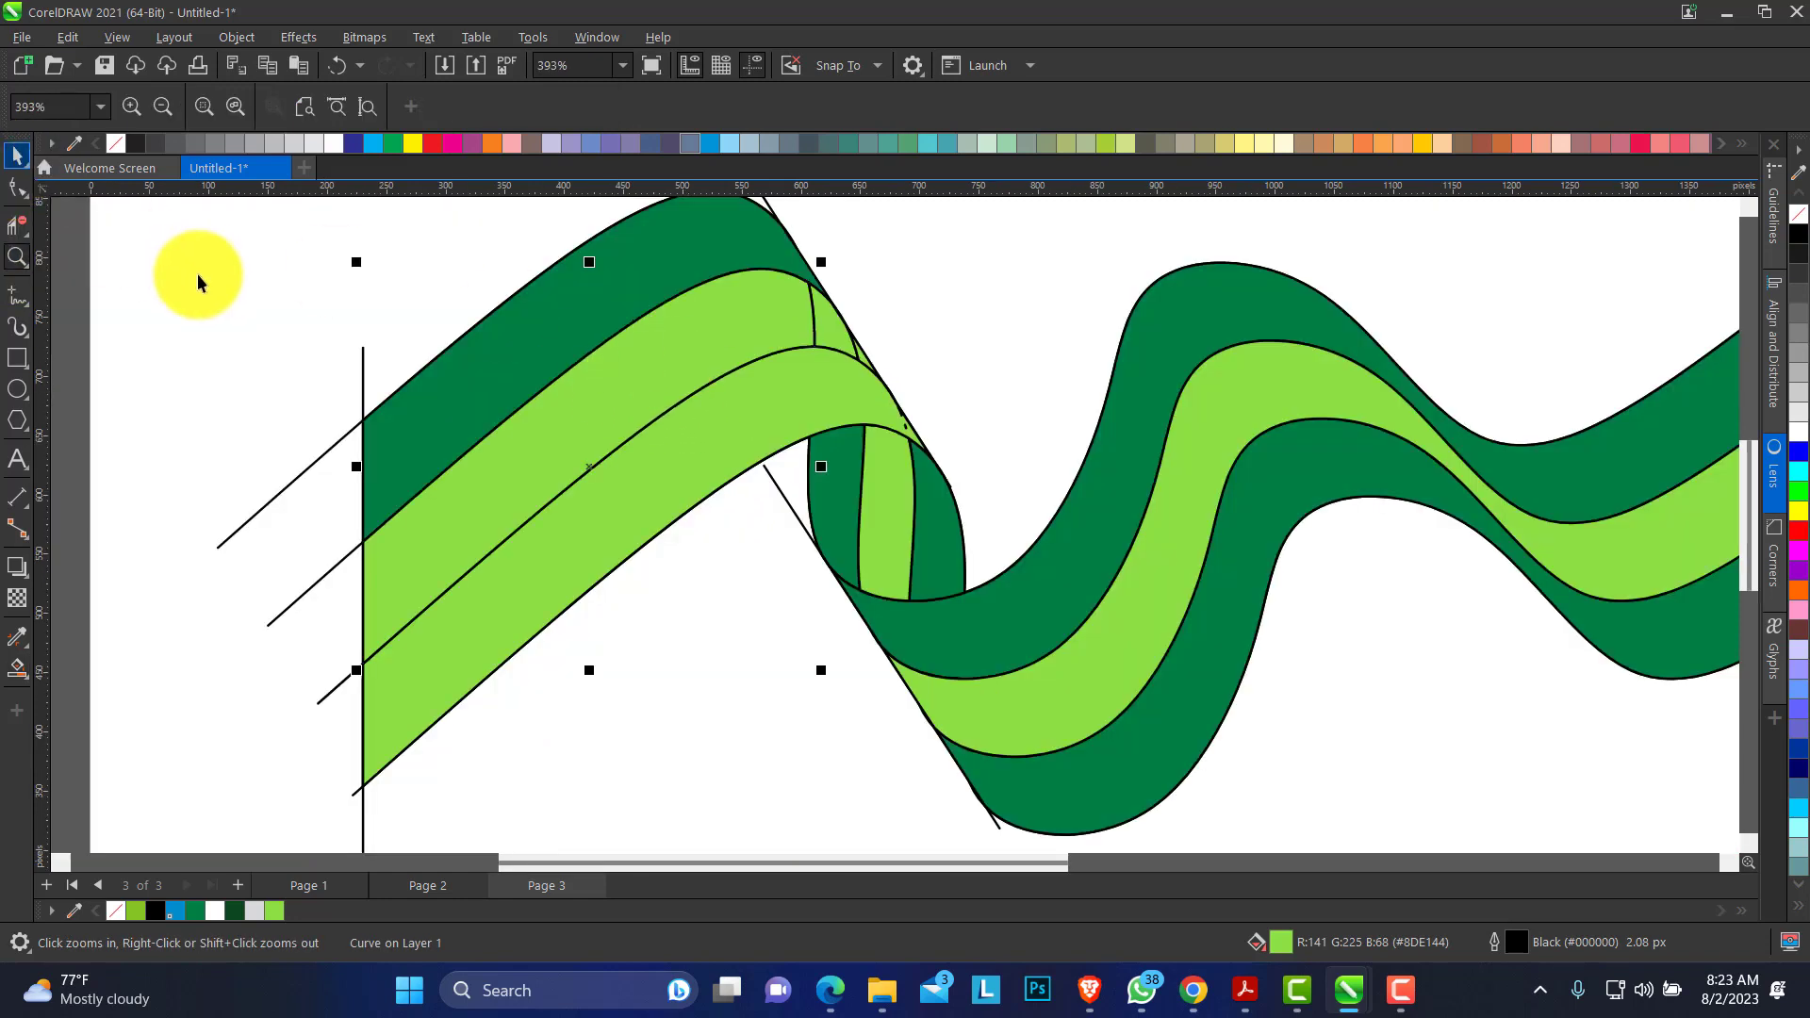
{"action": "left_click", "coordinate": [727, 602]}
{"action": "left_click", "coordinate": [714, 462]}
{"action": "left_click", "coordinate": [15, 190]}
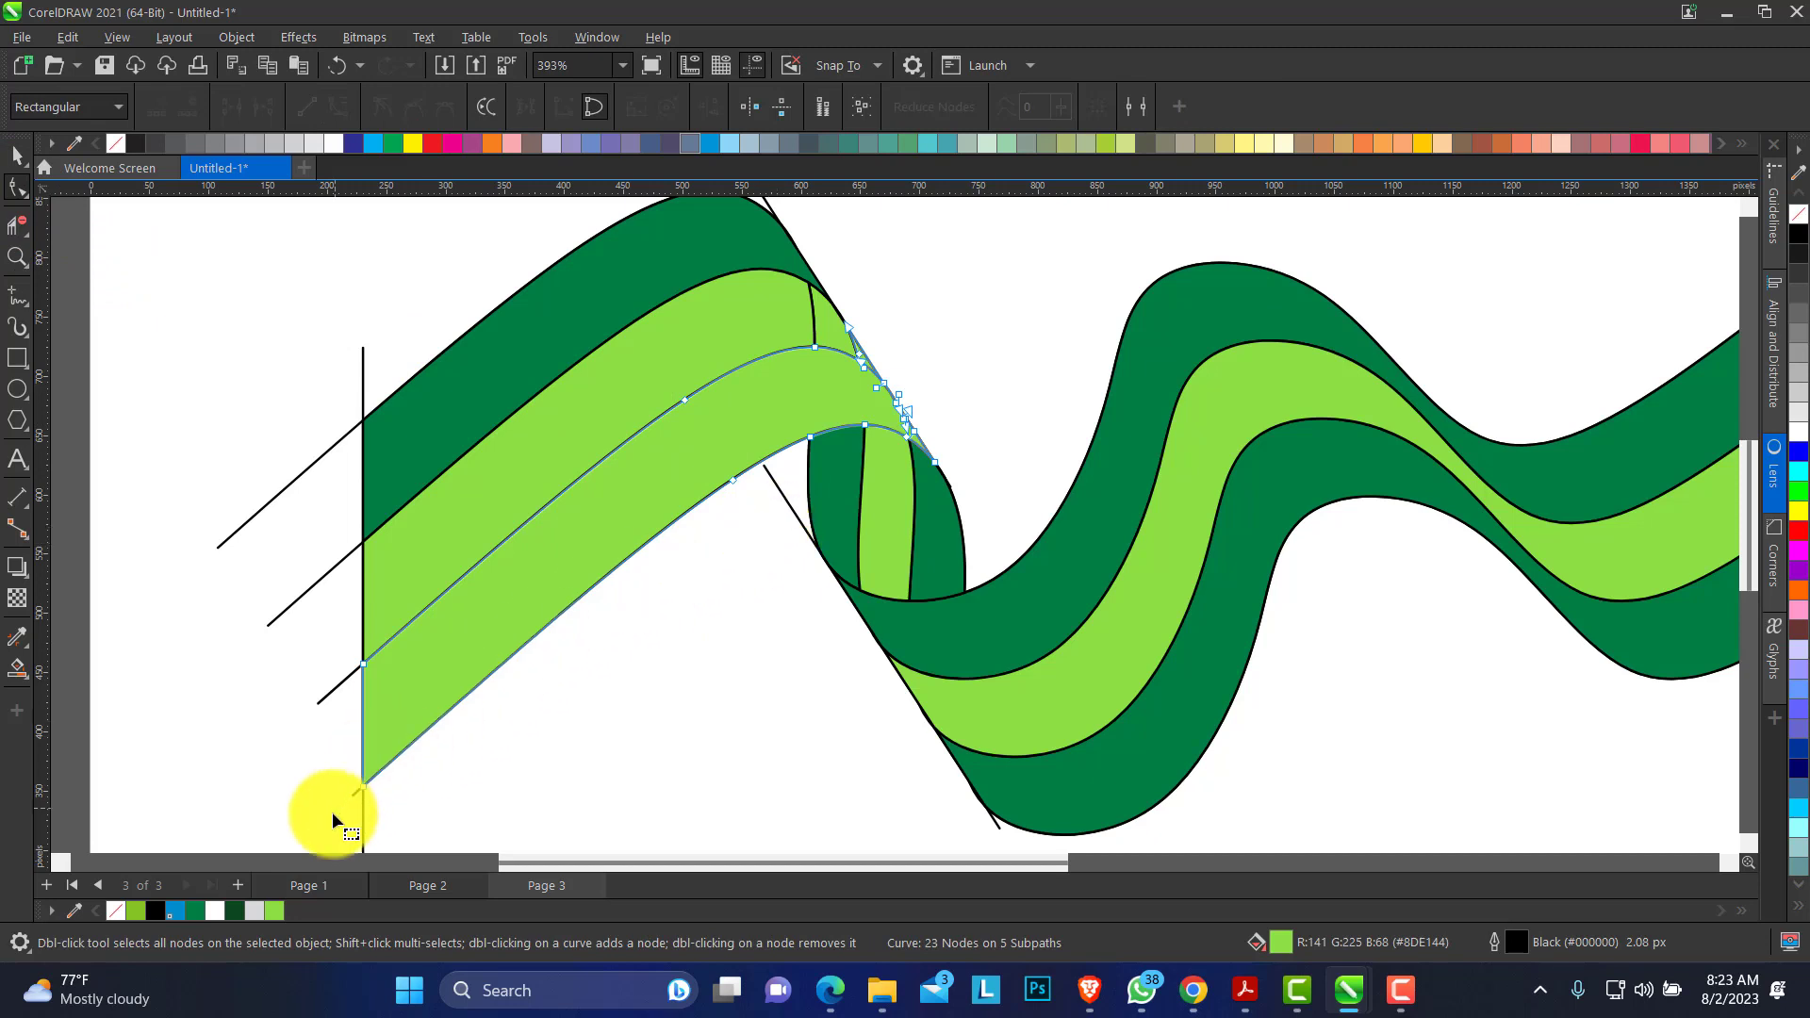
{"action": "left_click_drag", "start_coordinate": [332, 817], "coordinate": [506, 595]}
{"action": "key", "text": "Delete"}
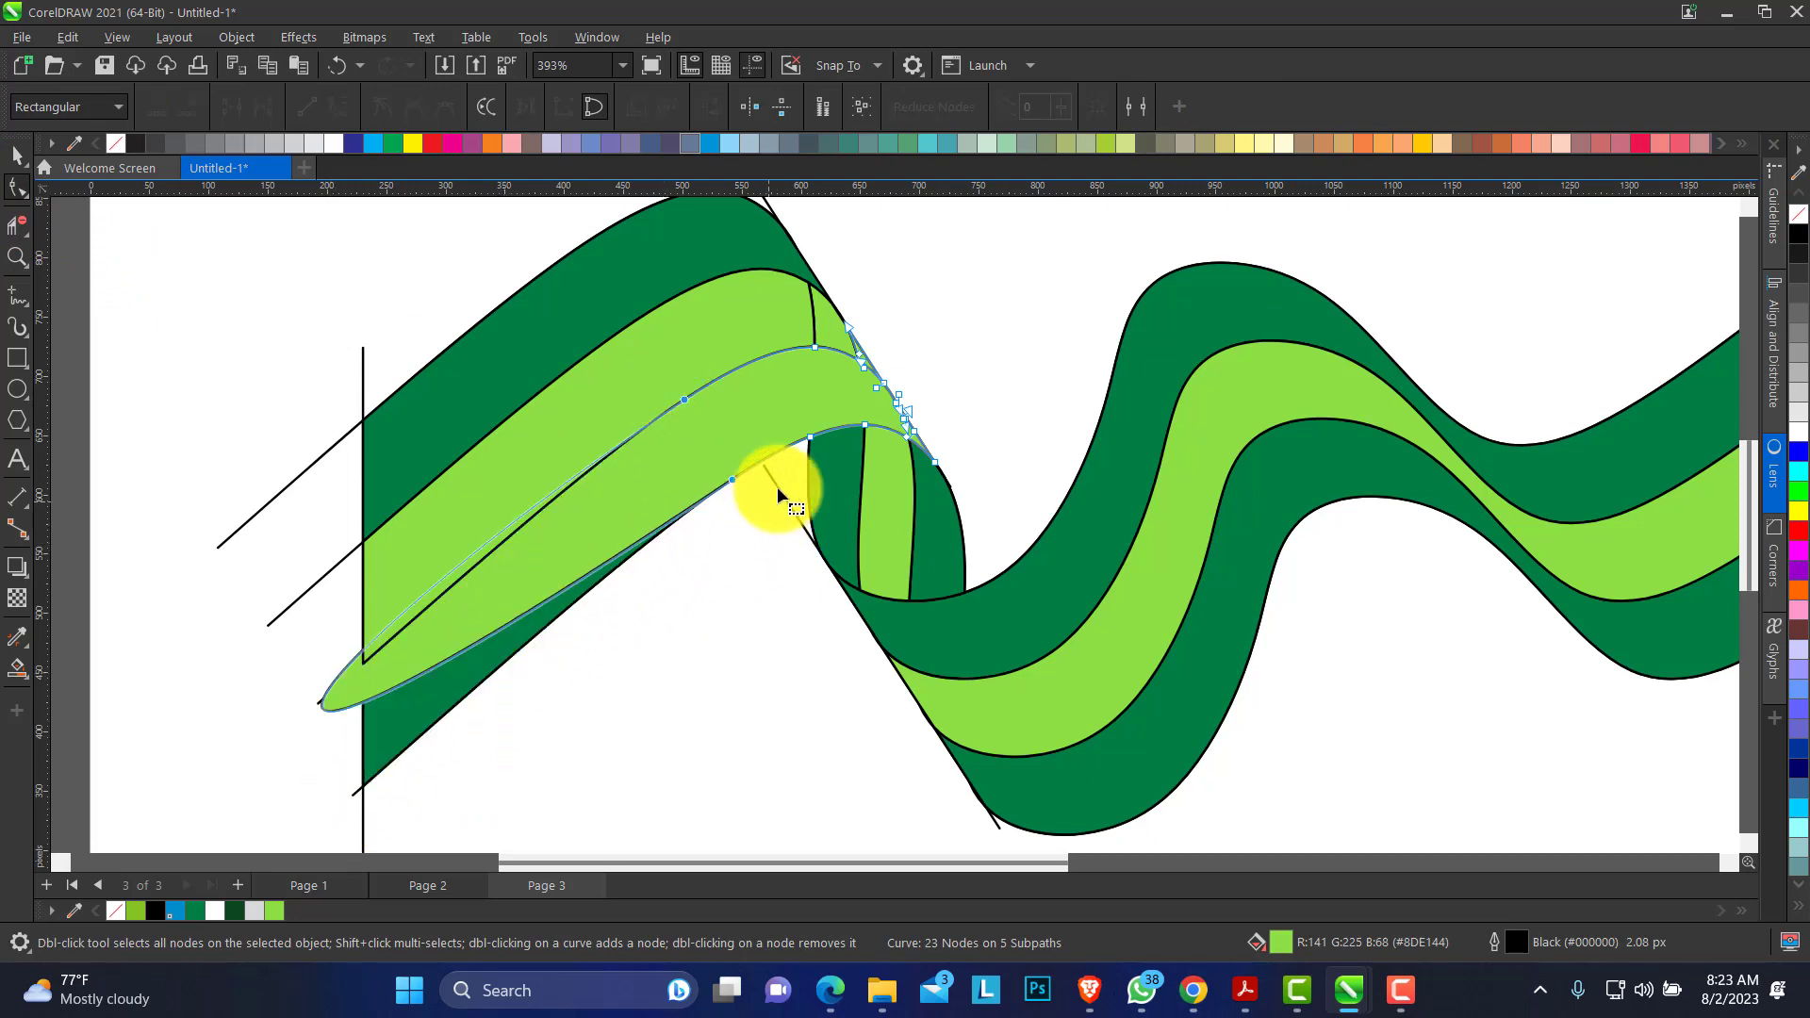
{"action": "key", "text": "Delete"}
Delete the spilled fill's remaining nodes around the bend and convert the leftover piece's bulging edge to a straight line.
{"action": "left_click_drag", "start_coordinate": [922, 433], "coordinate": [871, 494]}
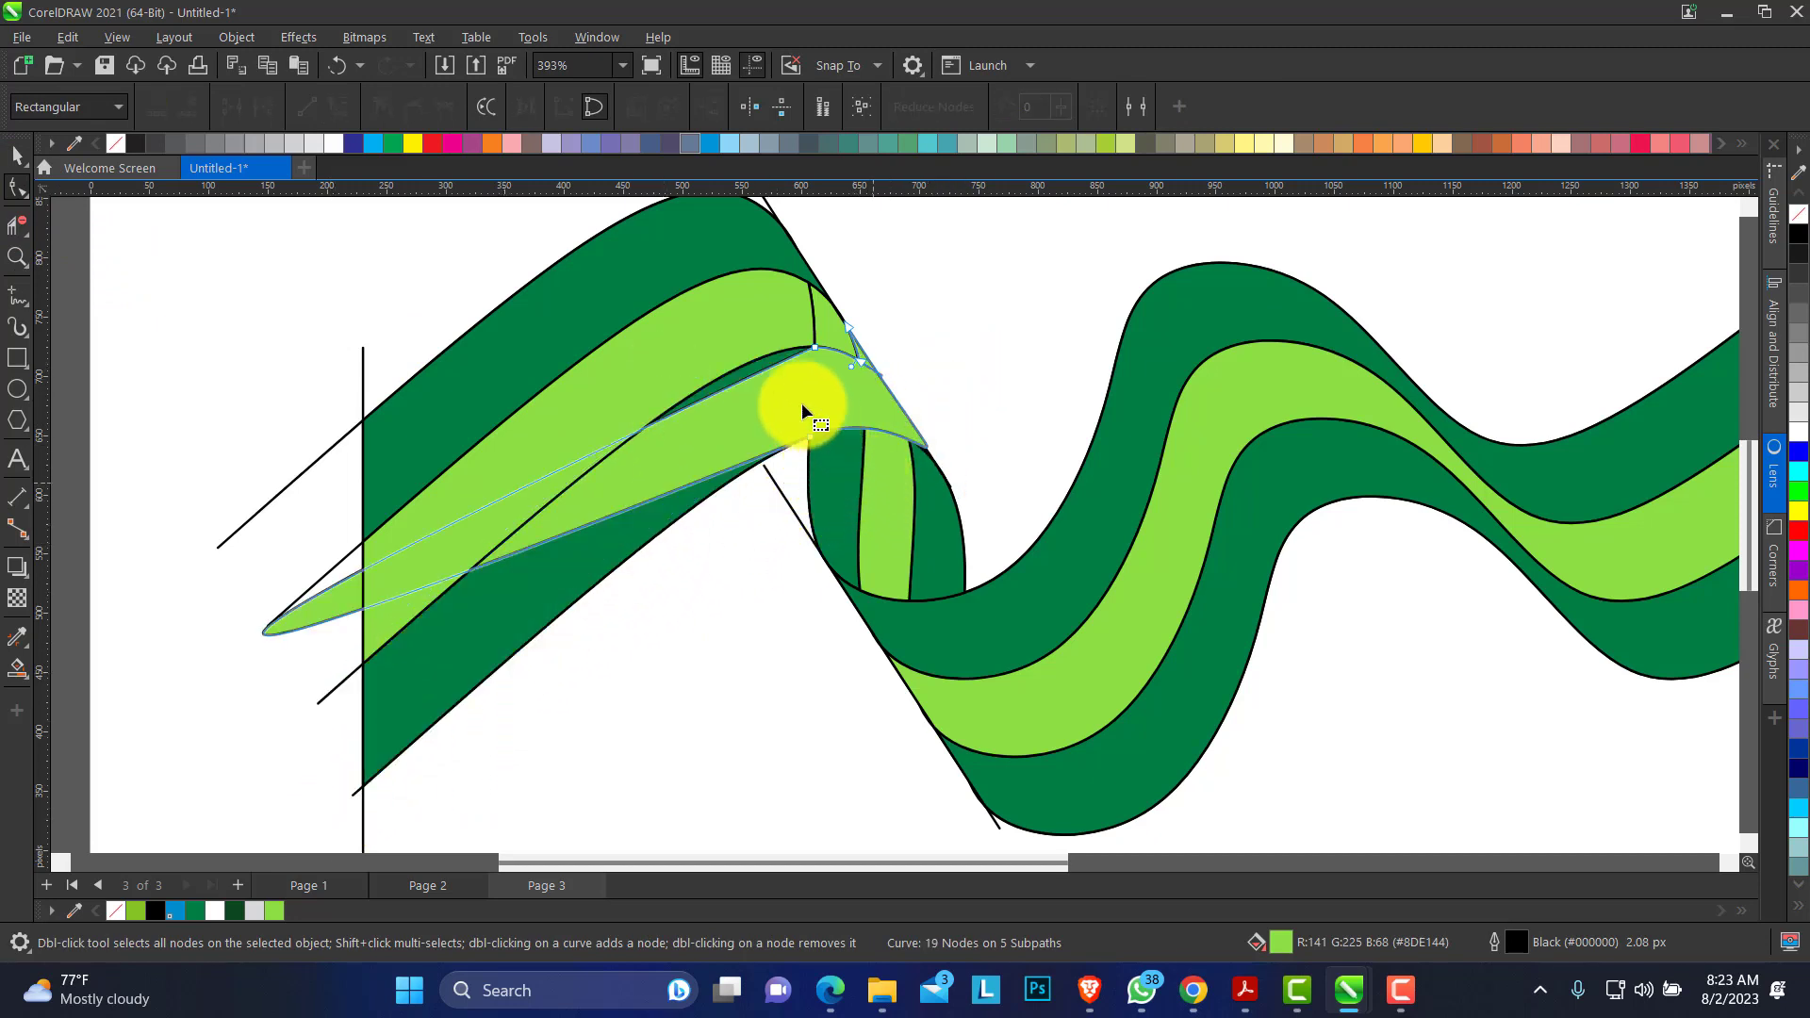
{"action": "key", "text": "Delete"}
{"action": "left_click_drag", "start_coordinate": [770, 385], "coordinate": [873, 479]}
{"action": "key", "text": "Delete"}
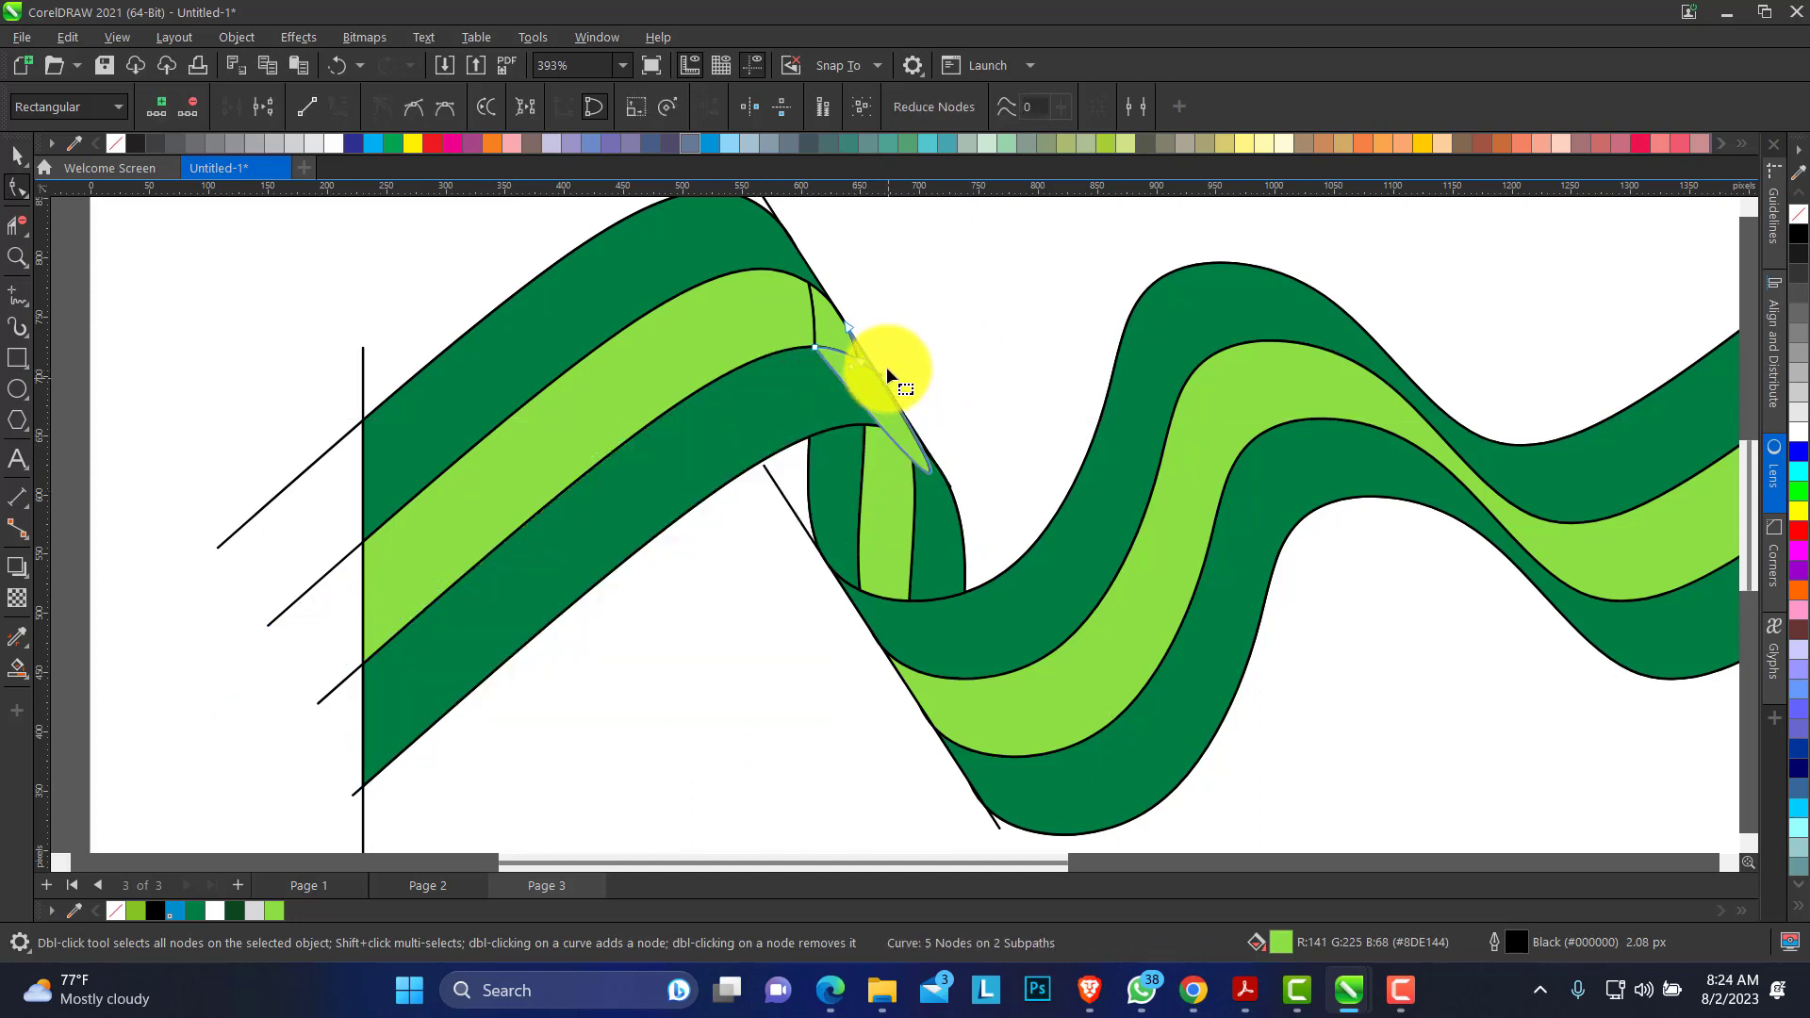
{"action": "left_click", "coordinate": [835, 373]}
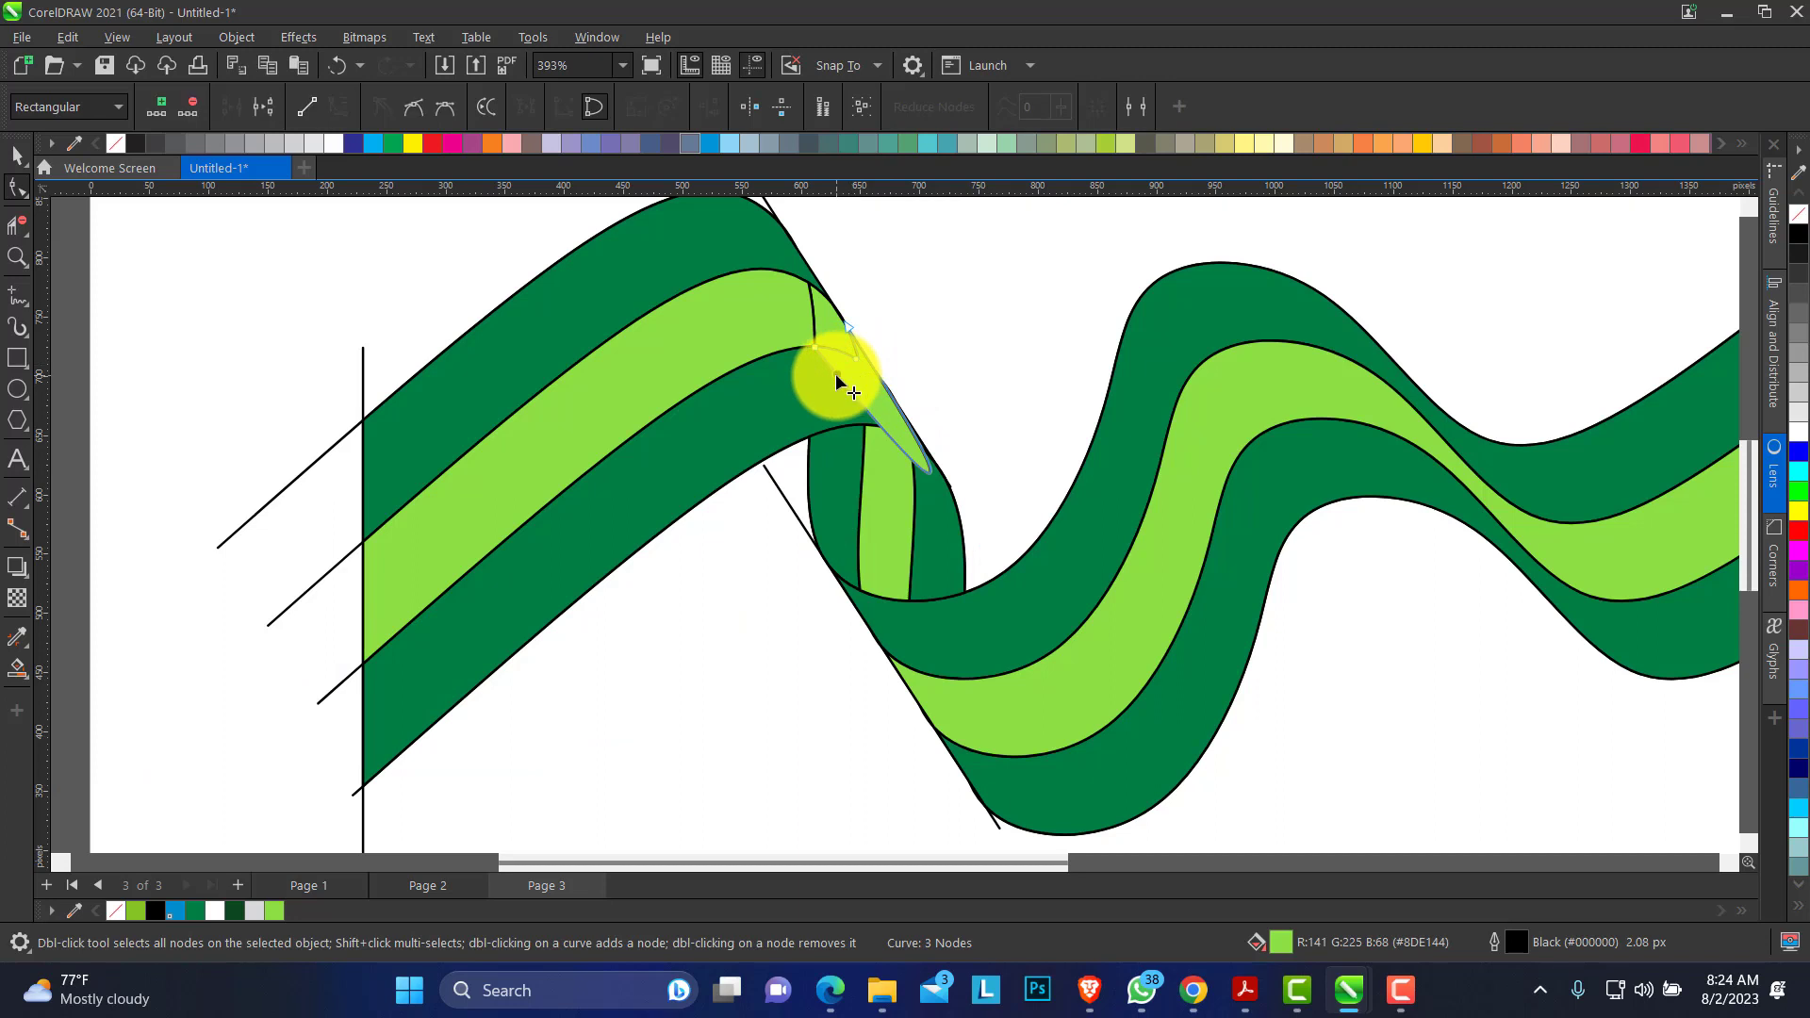
{"action": "left_click", "coordinate": [304, 112]}
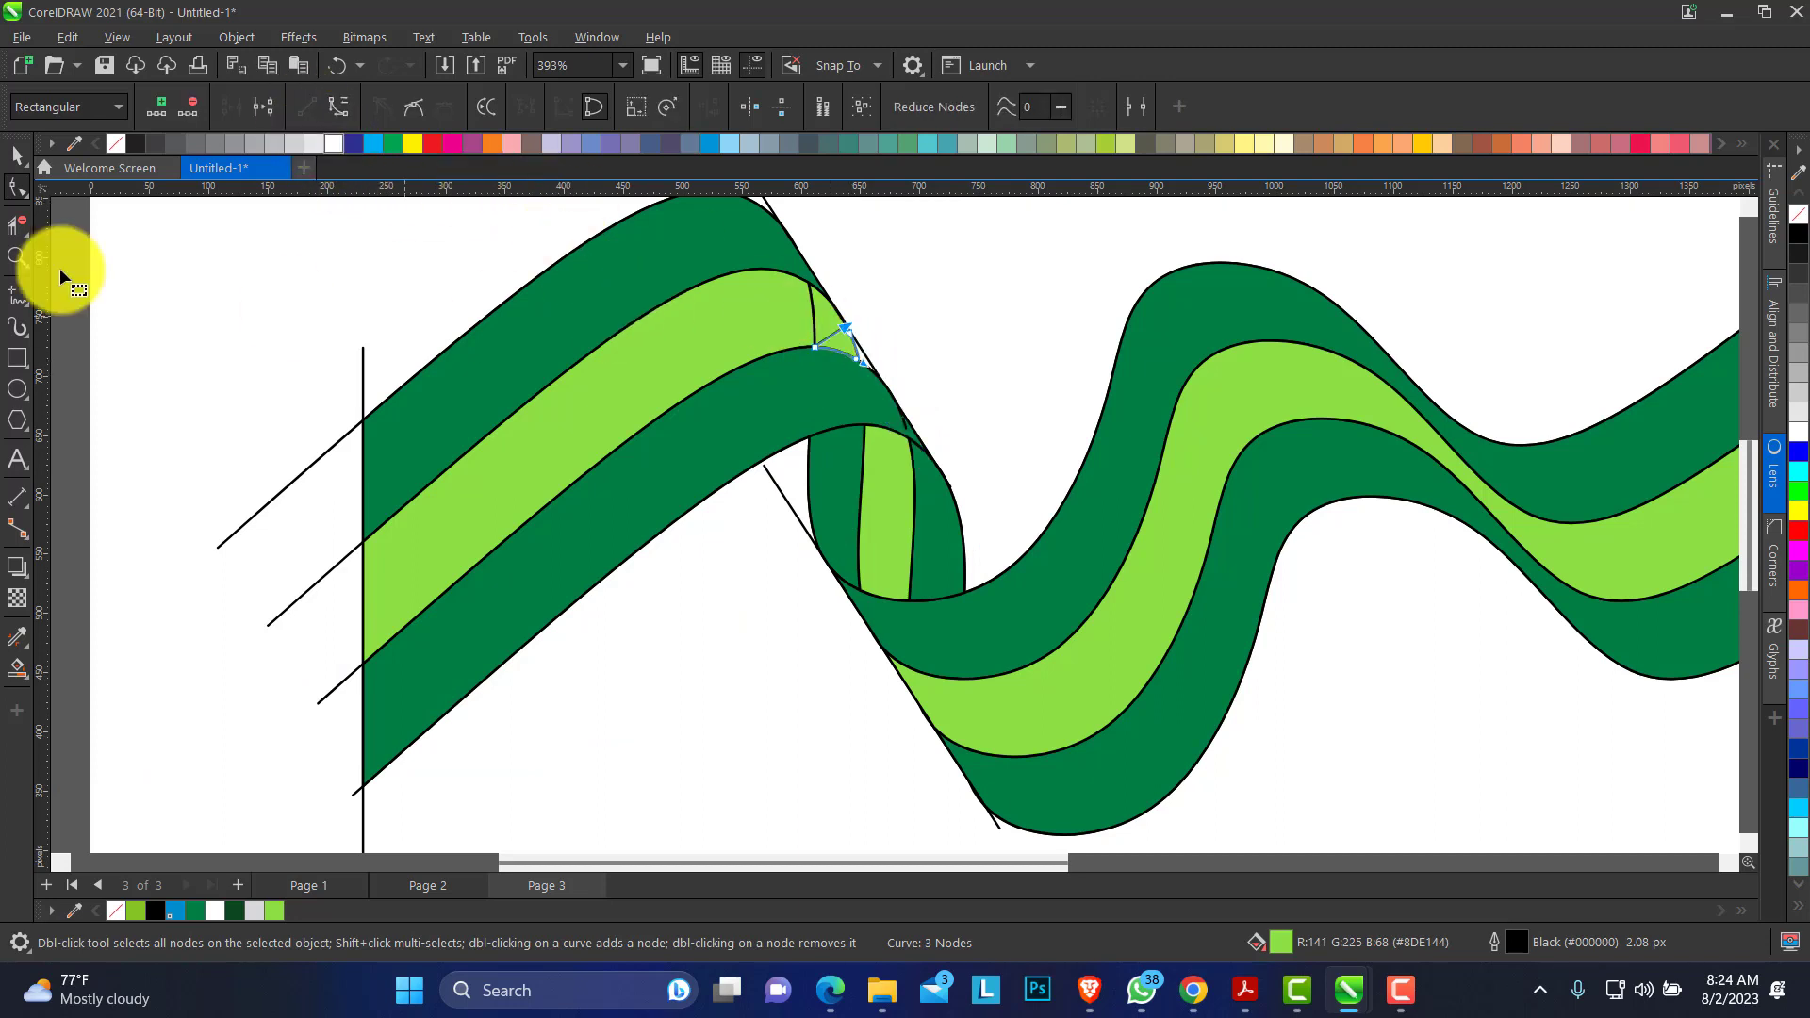
Remove the leftover triangular light green piece at the bend by deleting its nodes.
{"action": "left_click", "coordinate": [17, 257]}
{"action": "left_click_drag", "start_coordinate": [753, 286], "coordinate": [1026, 448]}
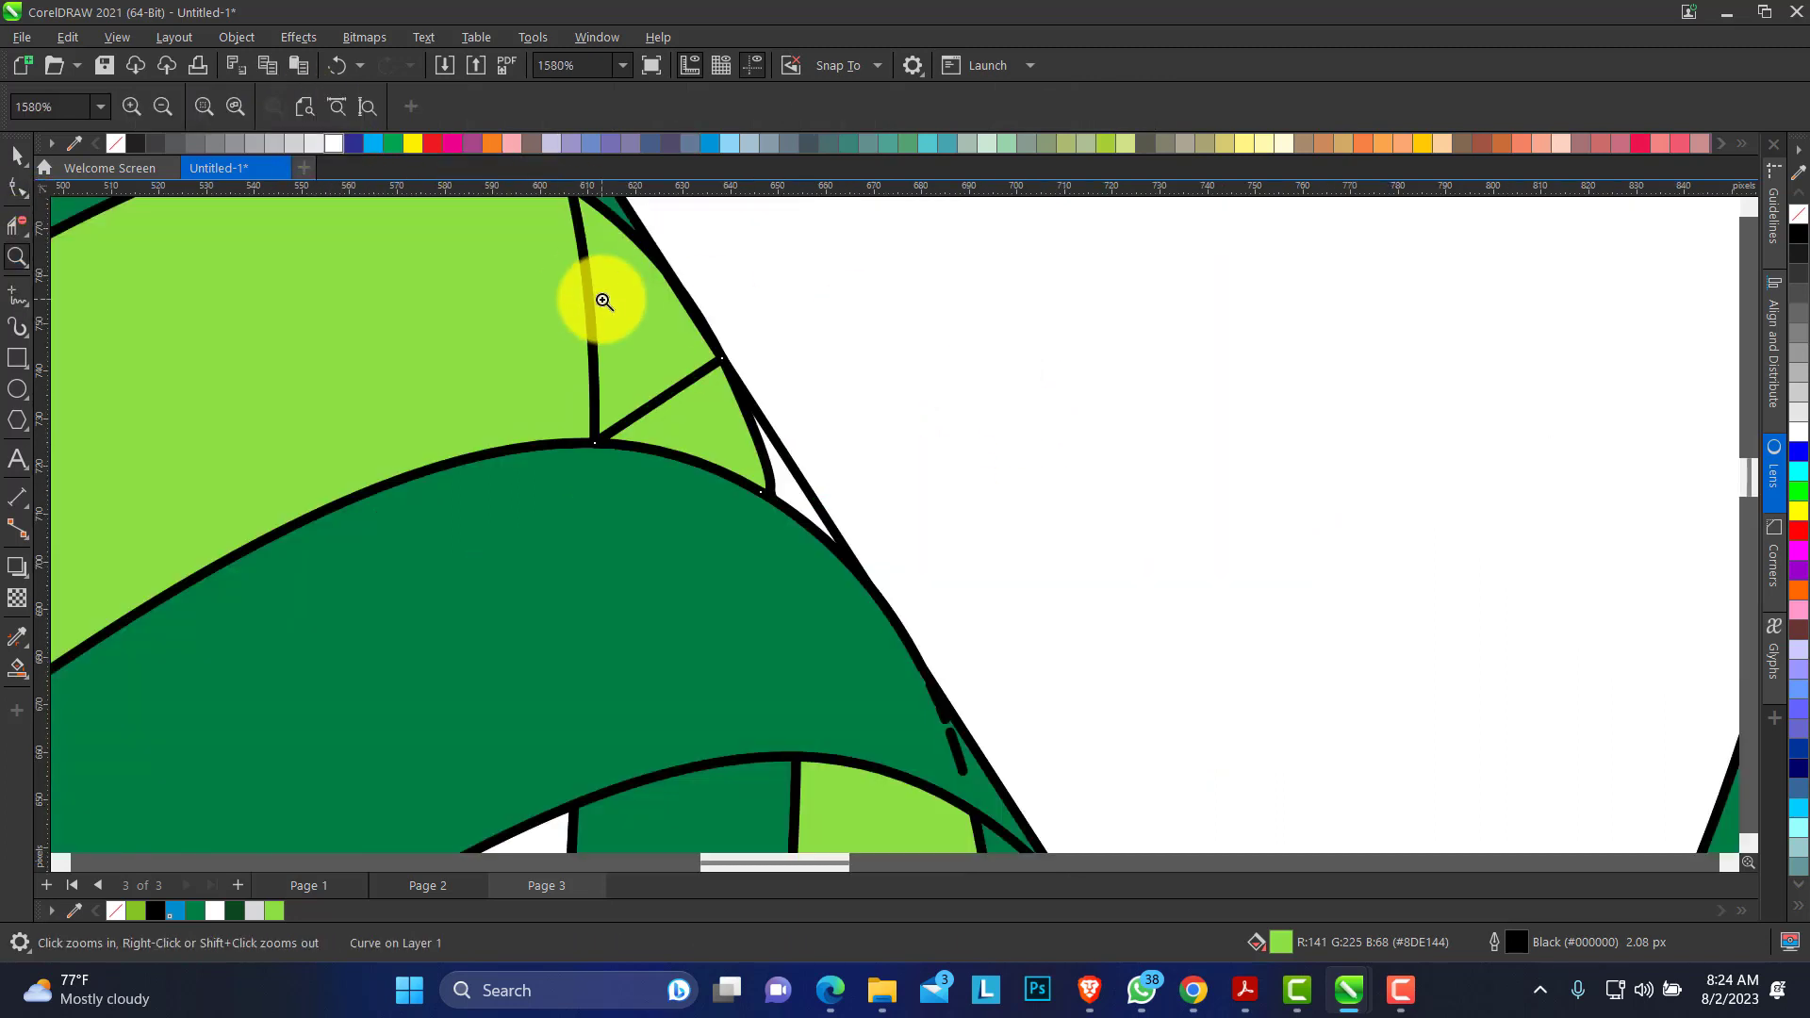
{"action": "left_click", "coordinate": [25, 155]}
{"action": "left_click", "coordinate": [654, 392]}
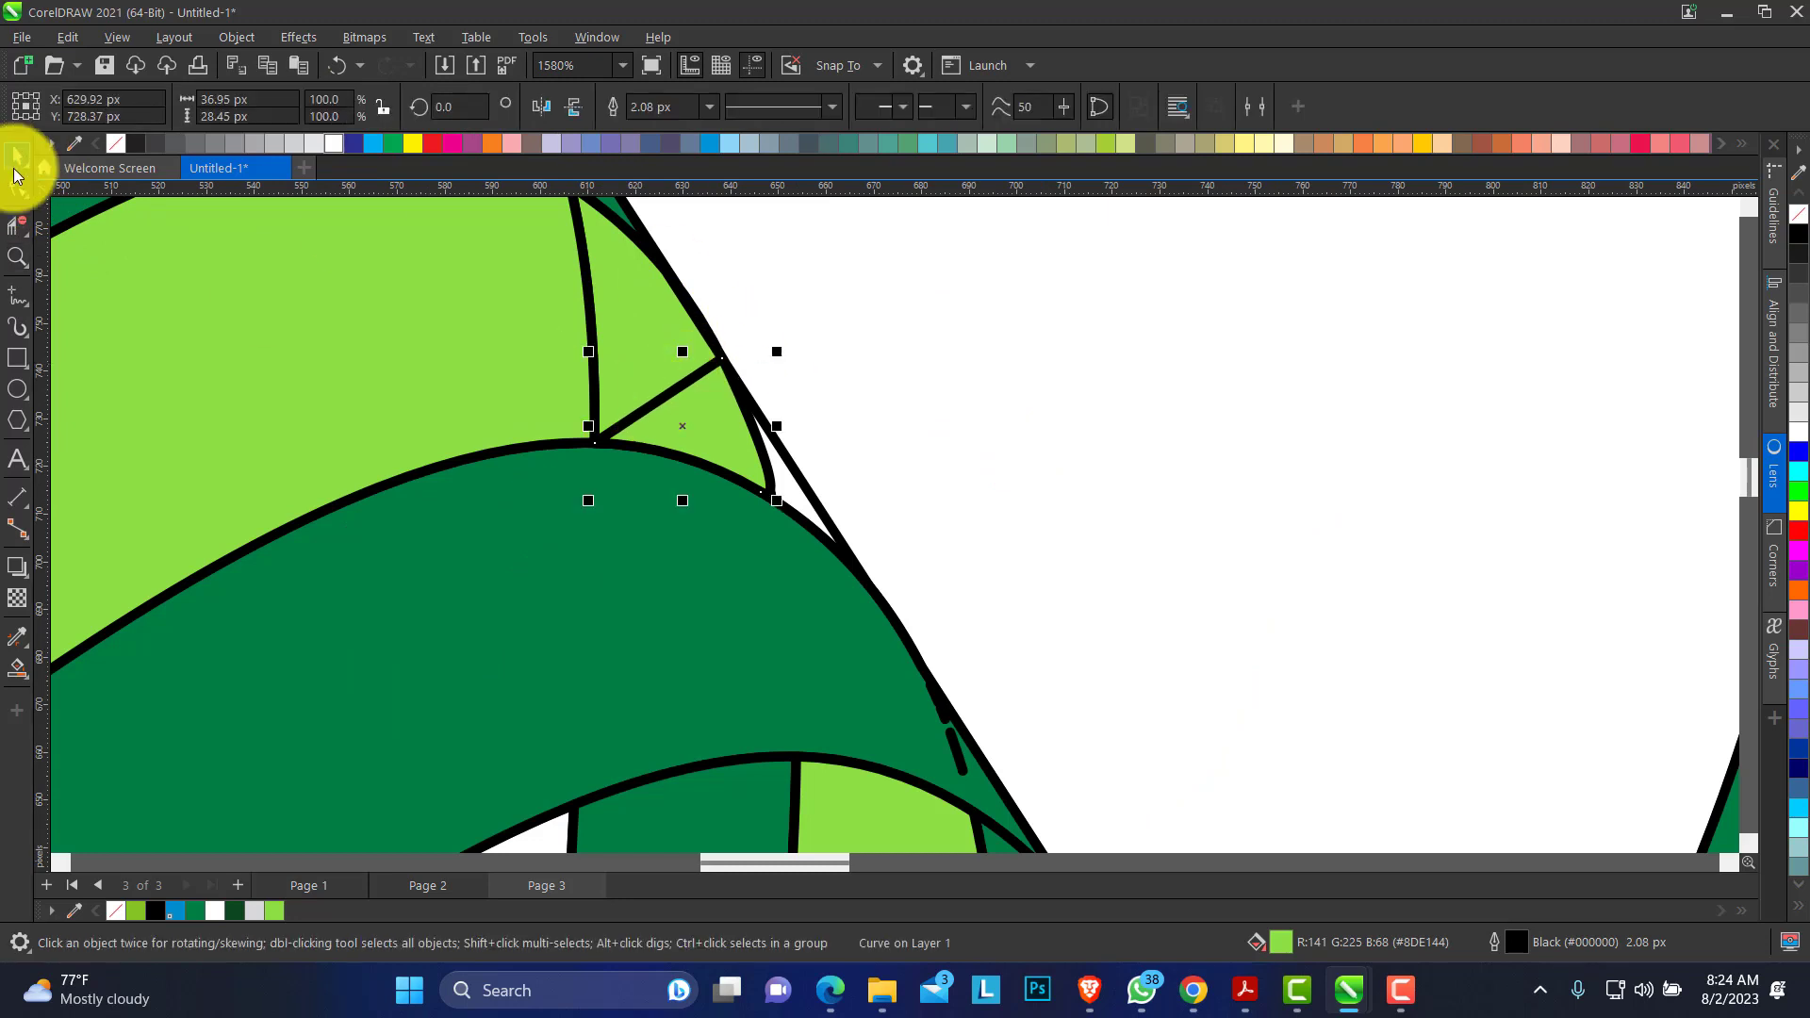
{"action": "left_click", "coordinate": [17, 187]}
{"action": "left_click_drag", "start_coordinate": [722, 362], "coordinate": [739, 443]}
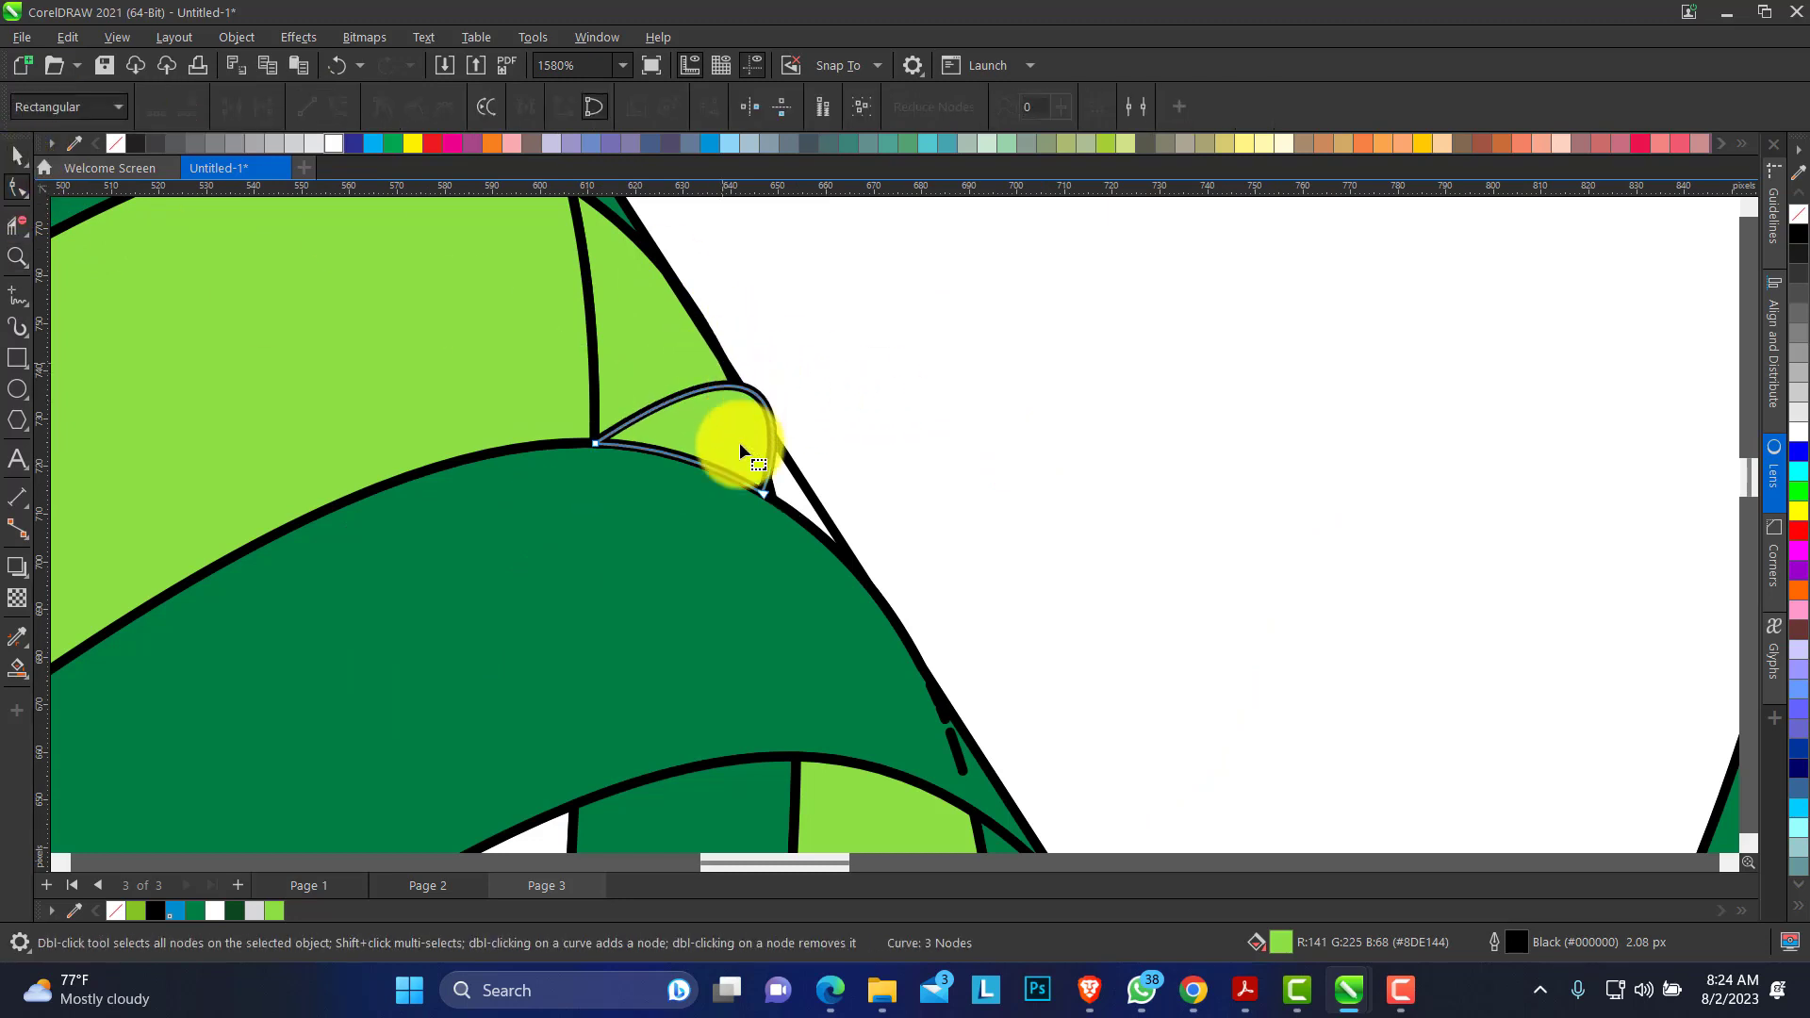
{"action": "double_click", "coordinate": [596, 444]}
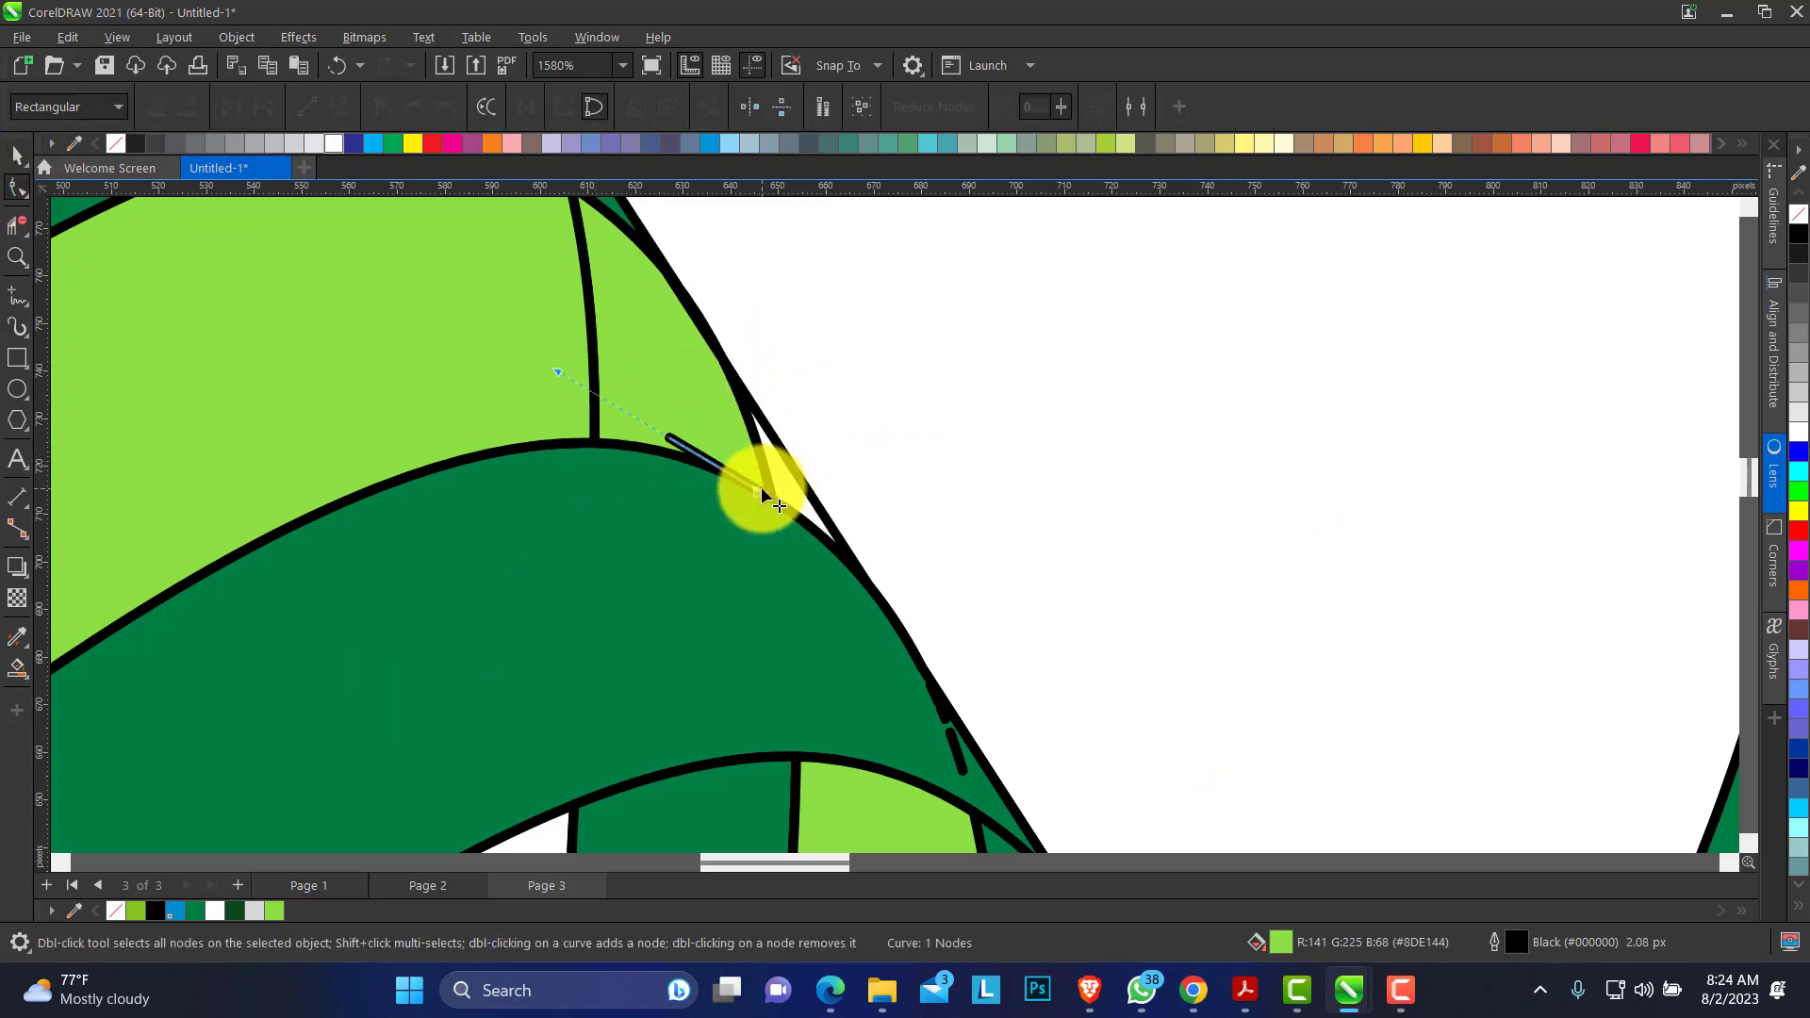
{"action": "key", "text": "Delete"}
Extend the light green end piece's lower corner down to the slanted line and remove two extra nodes from its outer edge.
{"action": "left_click", "coordinate": [594, 317]}
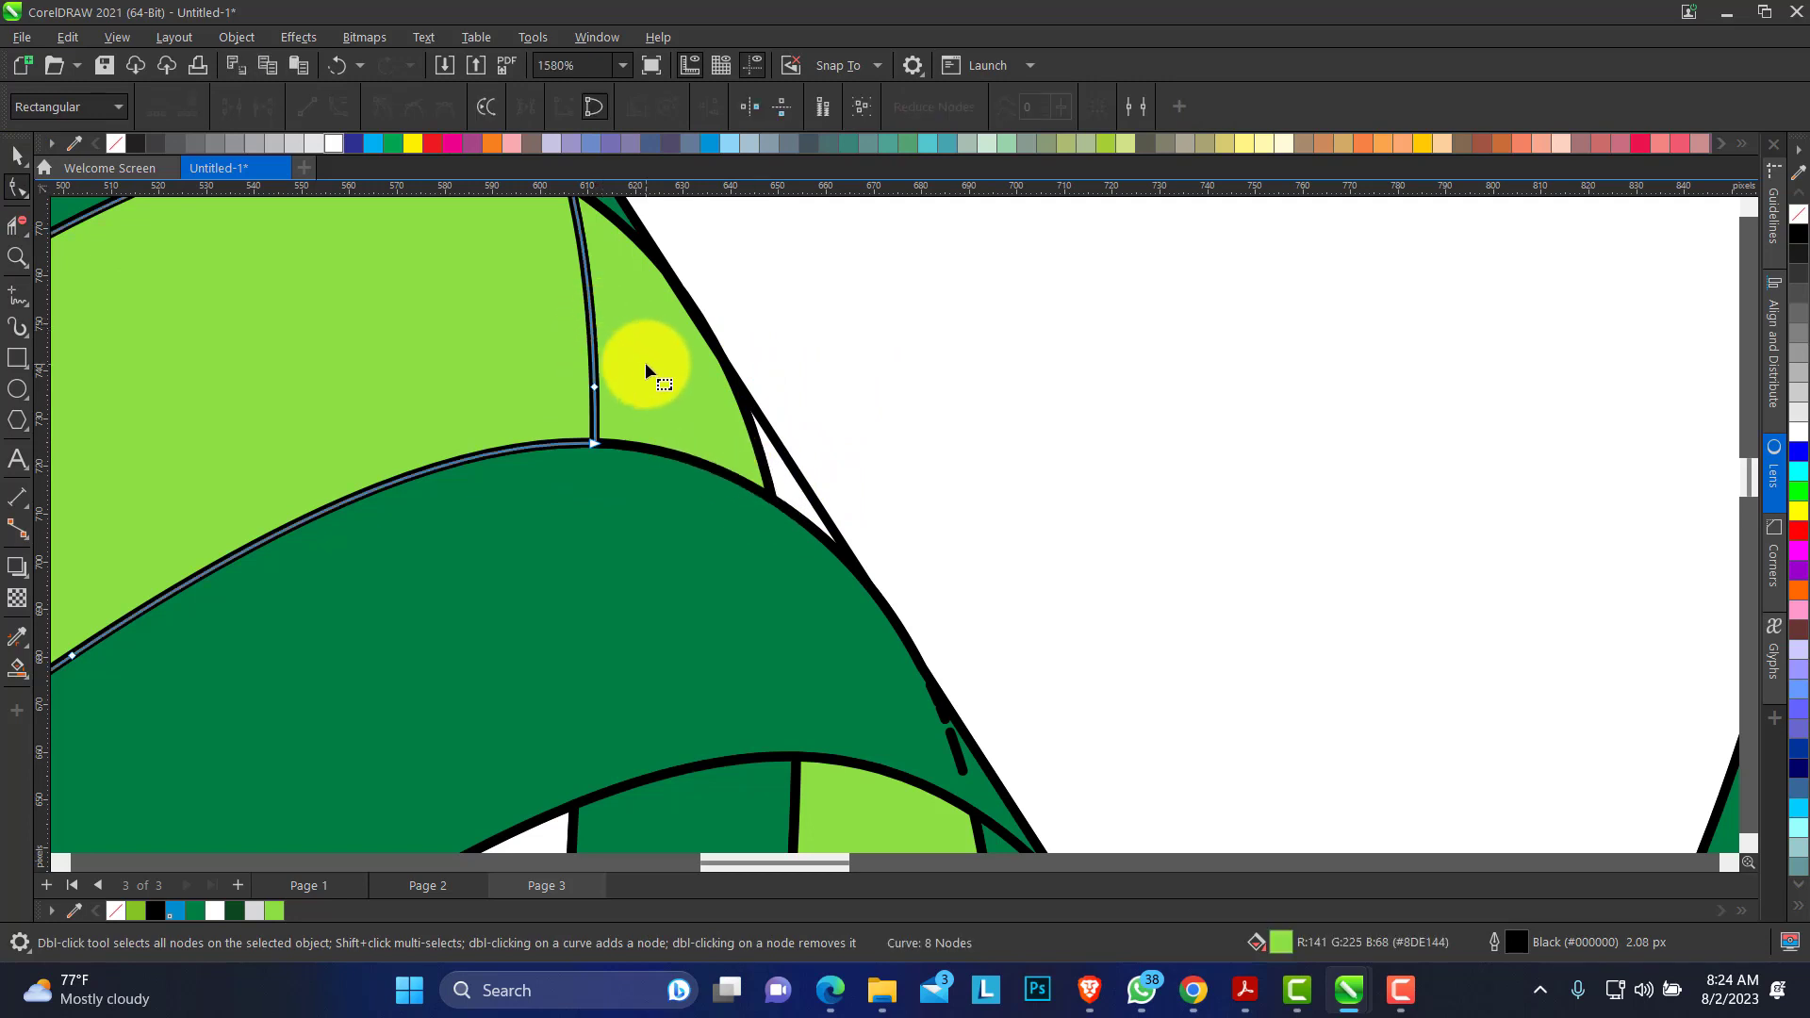
{"action": "left_click", "coordinate": [680, 376]}
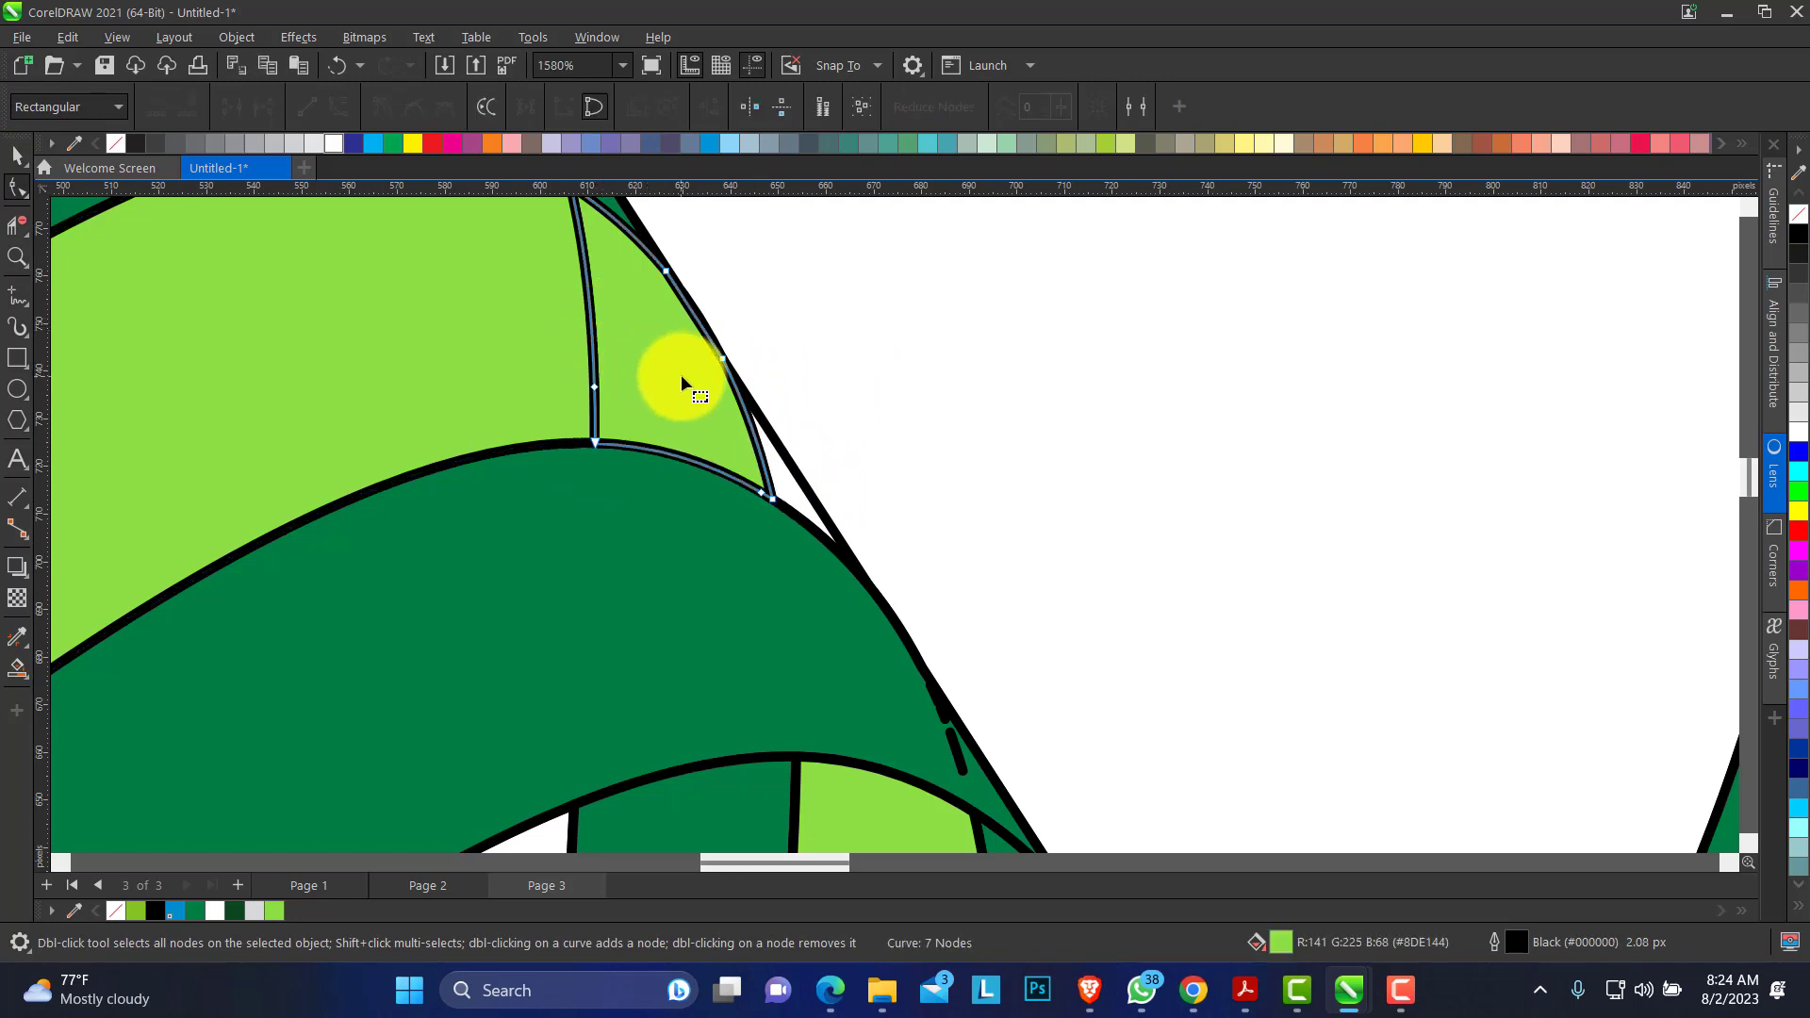
{"action": "left_click", "coordinate": [763, 494]}
{"action": "left_click_drag", "start_coordinate": [771, 501], "coordinate": [847, 552]}
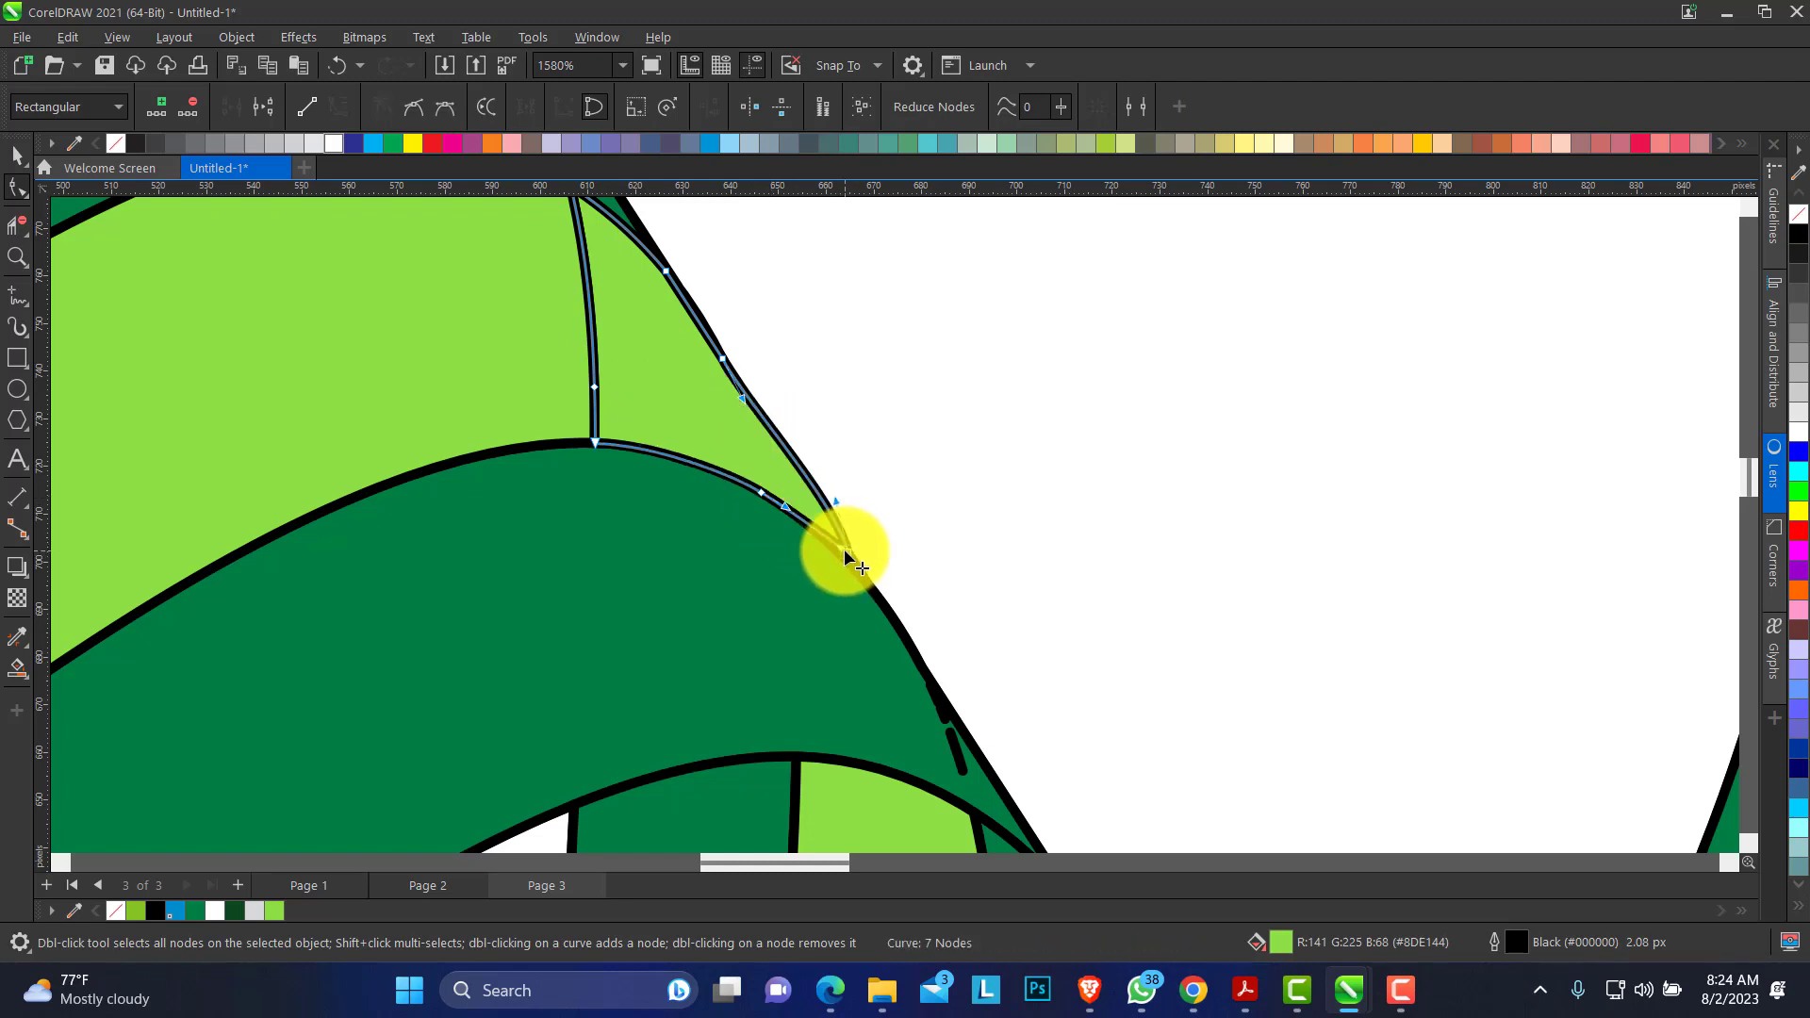
{"action": "double_click", "coordinate": [723, 357]}
{"action": "double_click", "coordinate": [666, 268]}
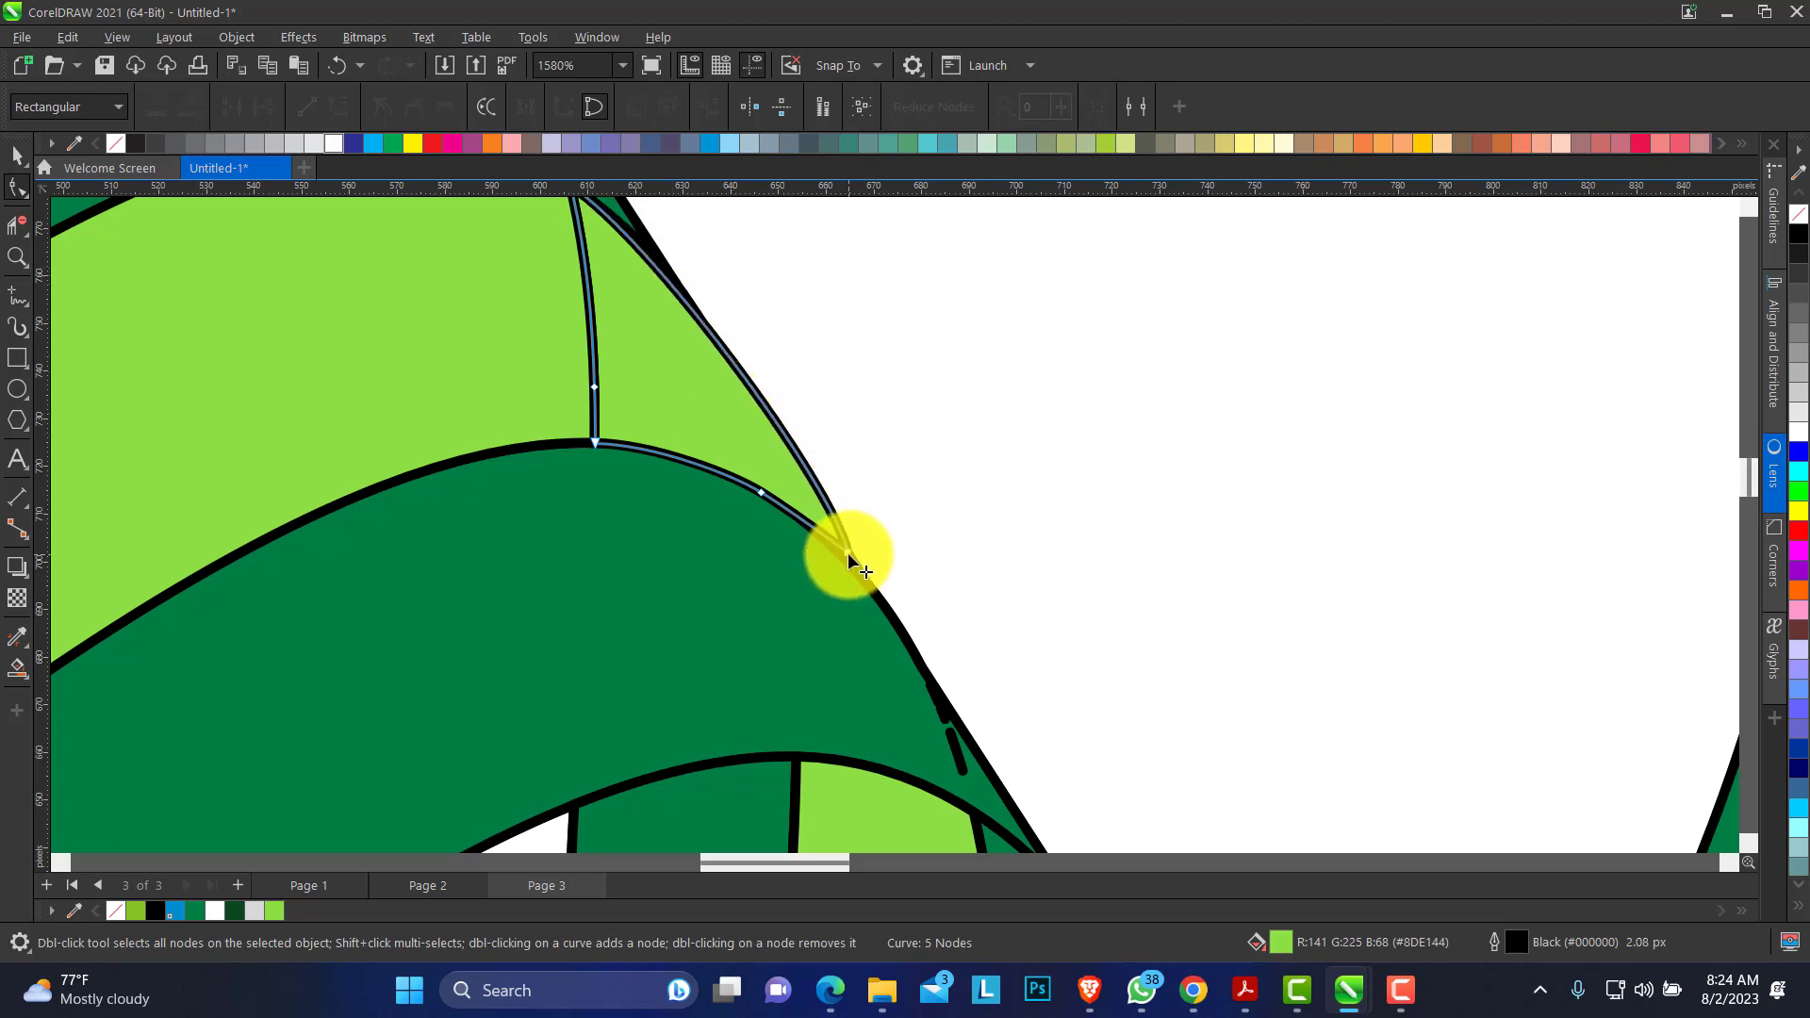
{"action": "left_click_drag", "start_coordinate": [849, 556], "coordinate": [849, 556]}
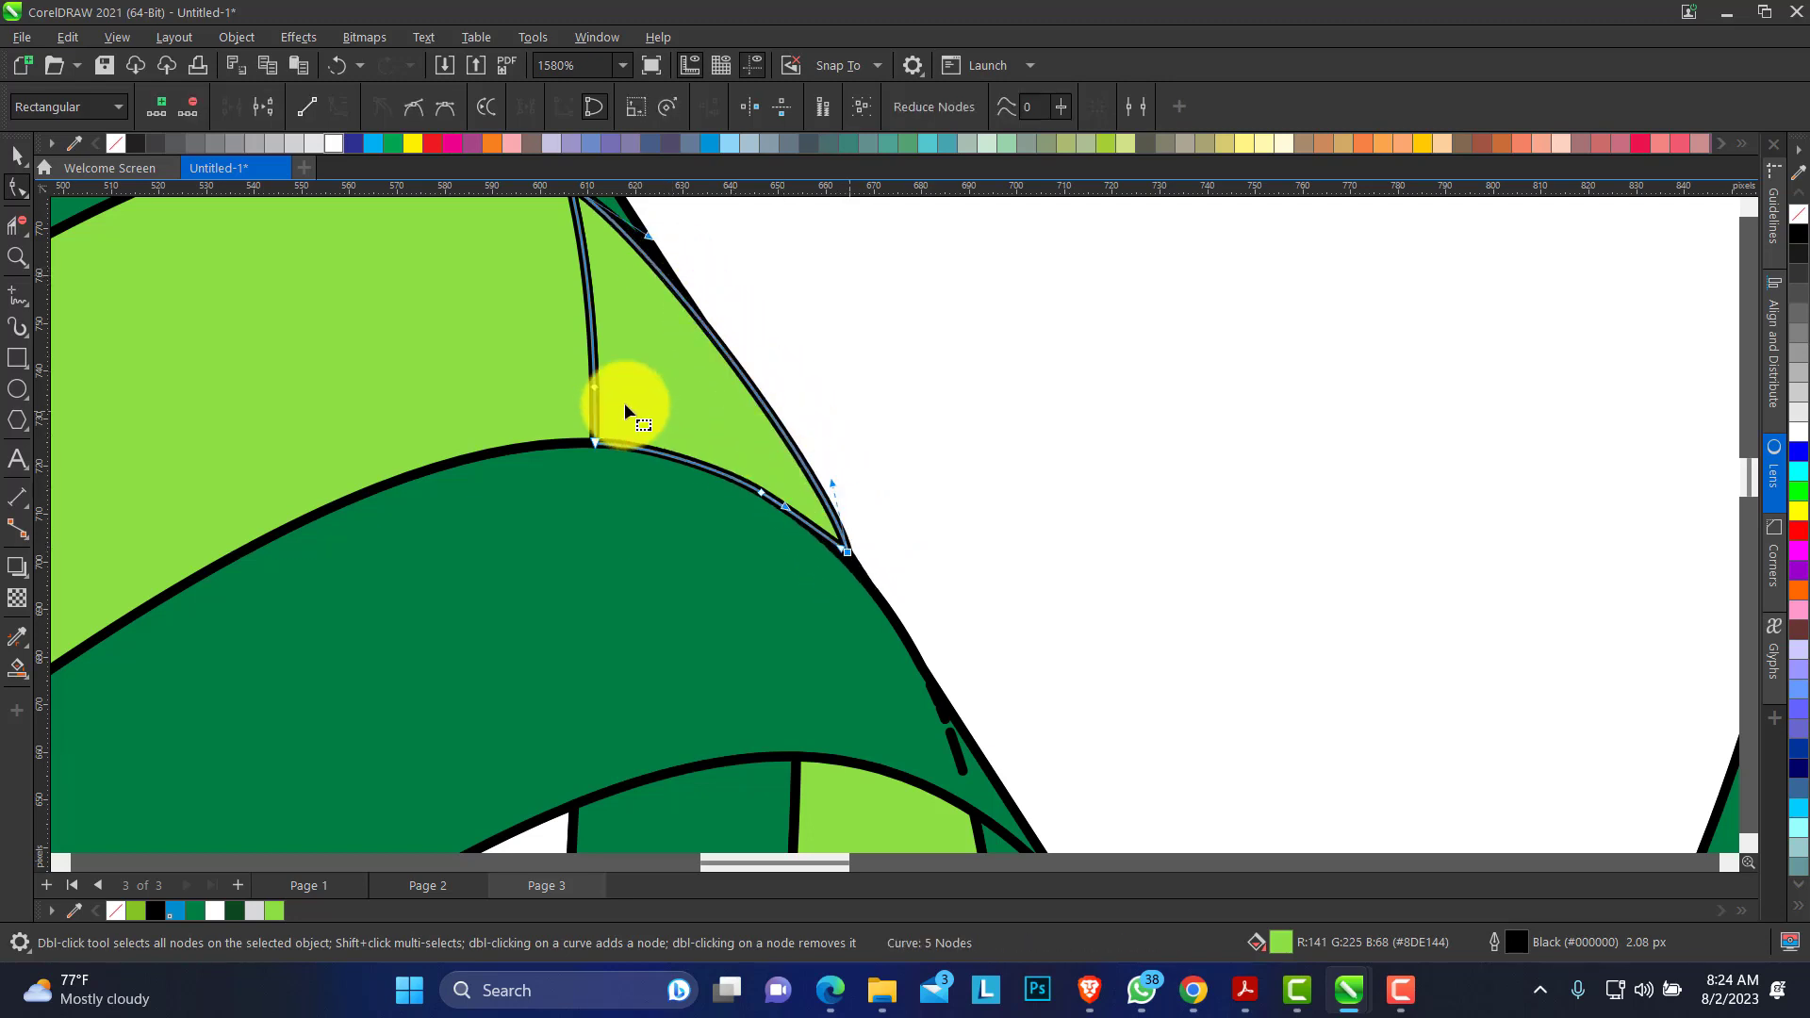
Weld the light green end piece with the long middle band before the first bend.
{"action": "left_click", "coordinate": [21, 166]}
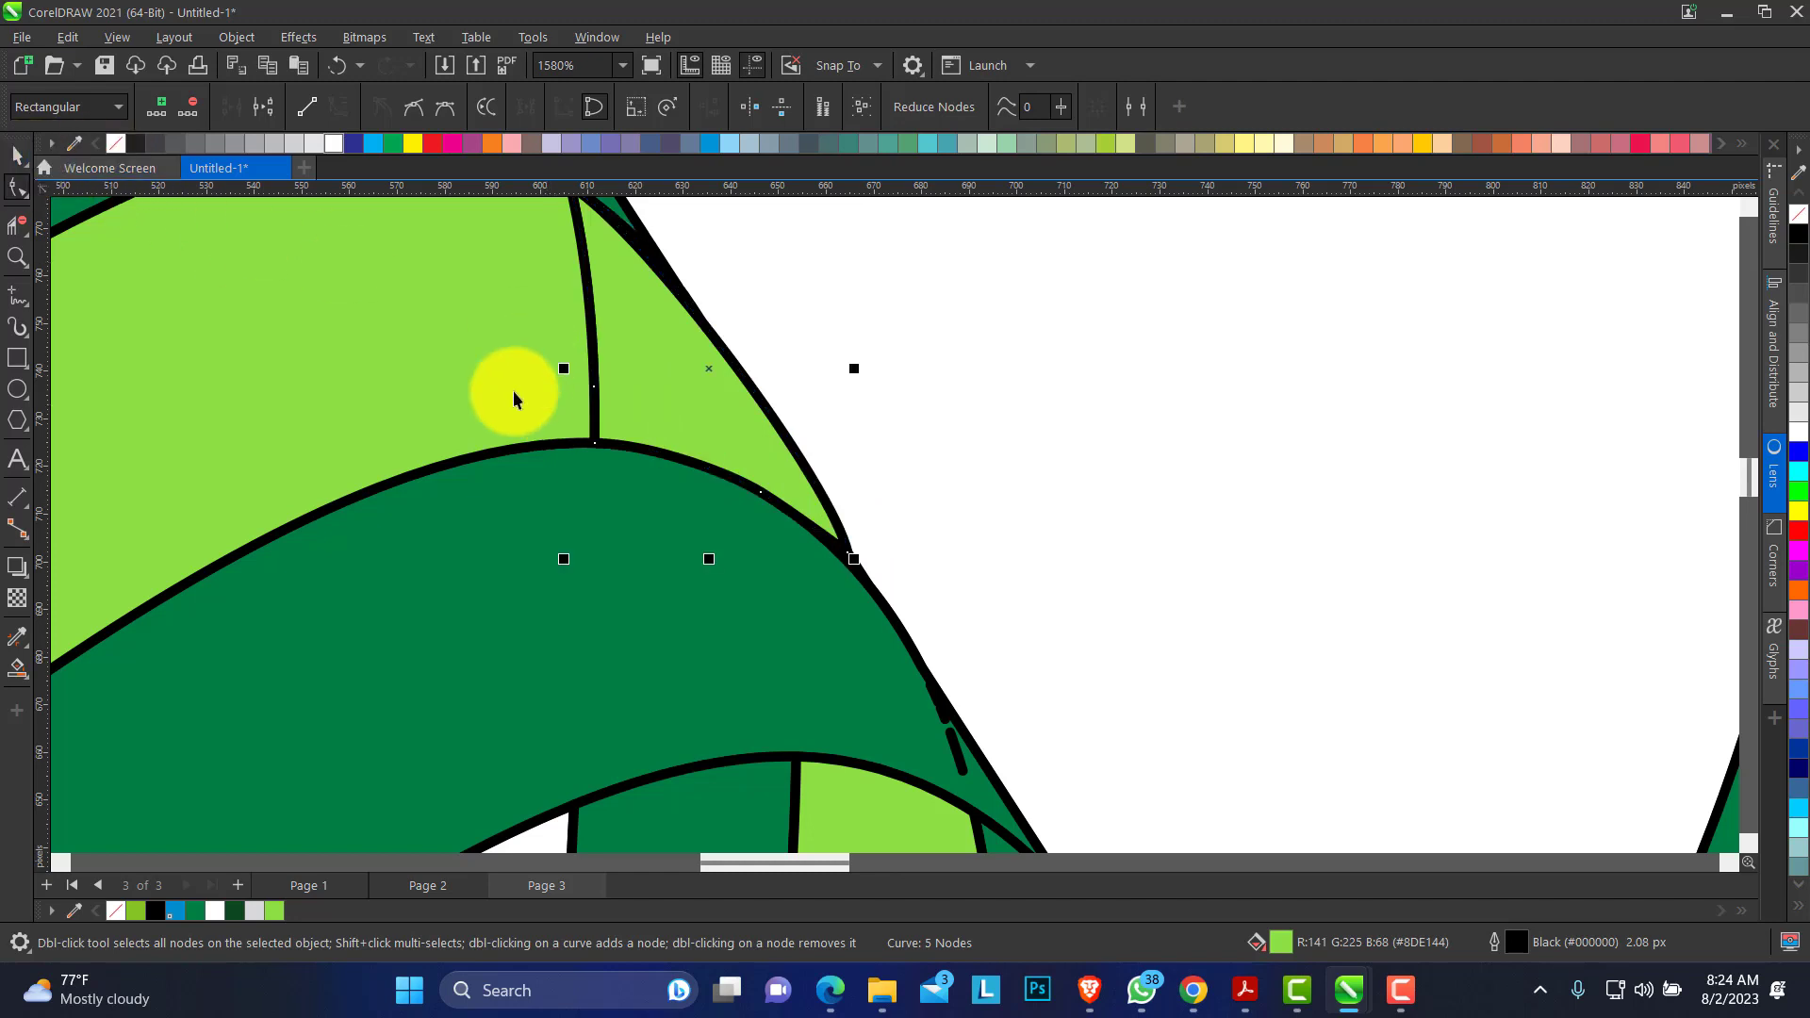
{"action": "left_click", "coordinate": [563, 402], "text": "shift"}
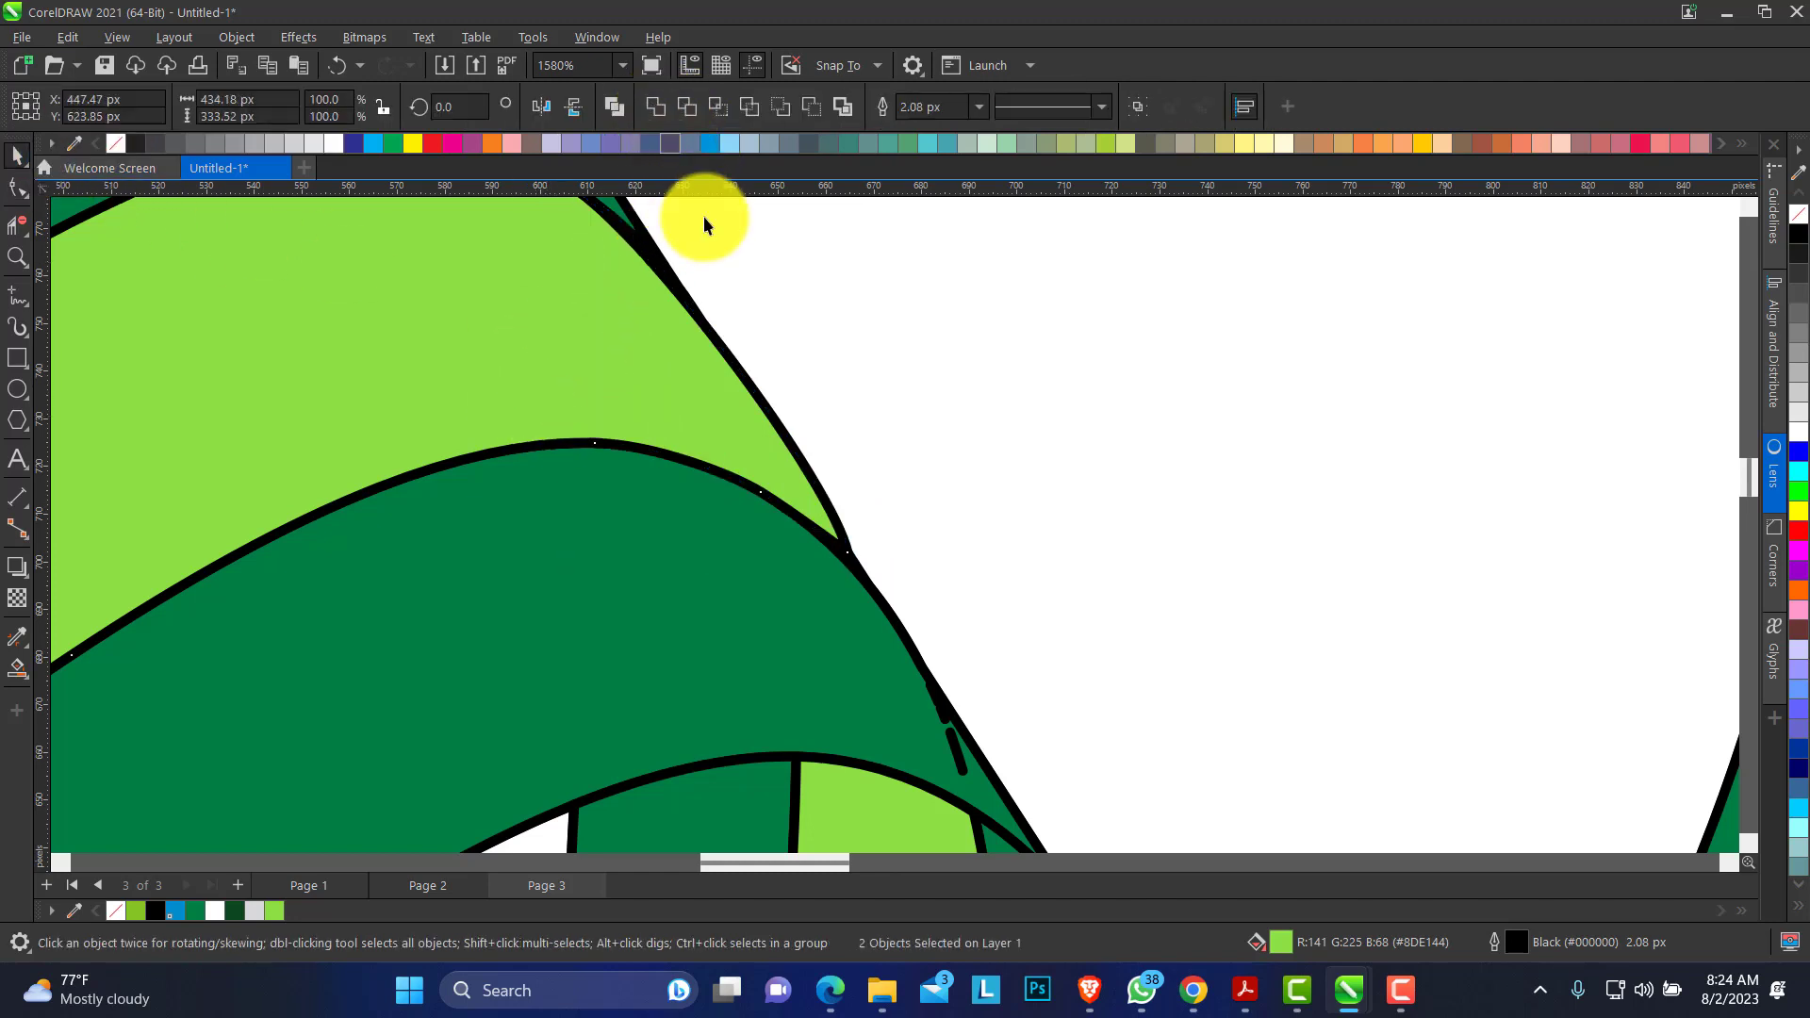
{"action": "left_click", "coordinate": [18, 257]}
{"action": "right_click", "coordinate": [786, 451]}
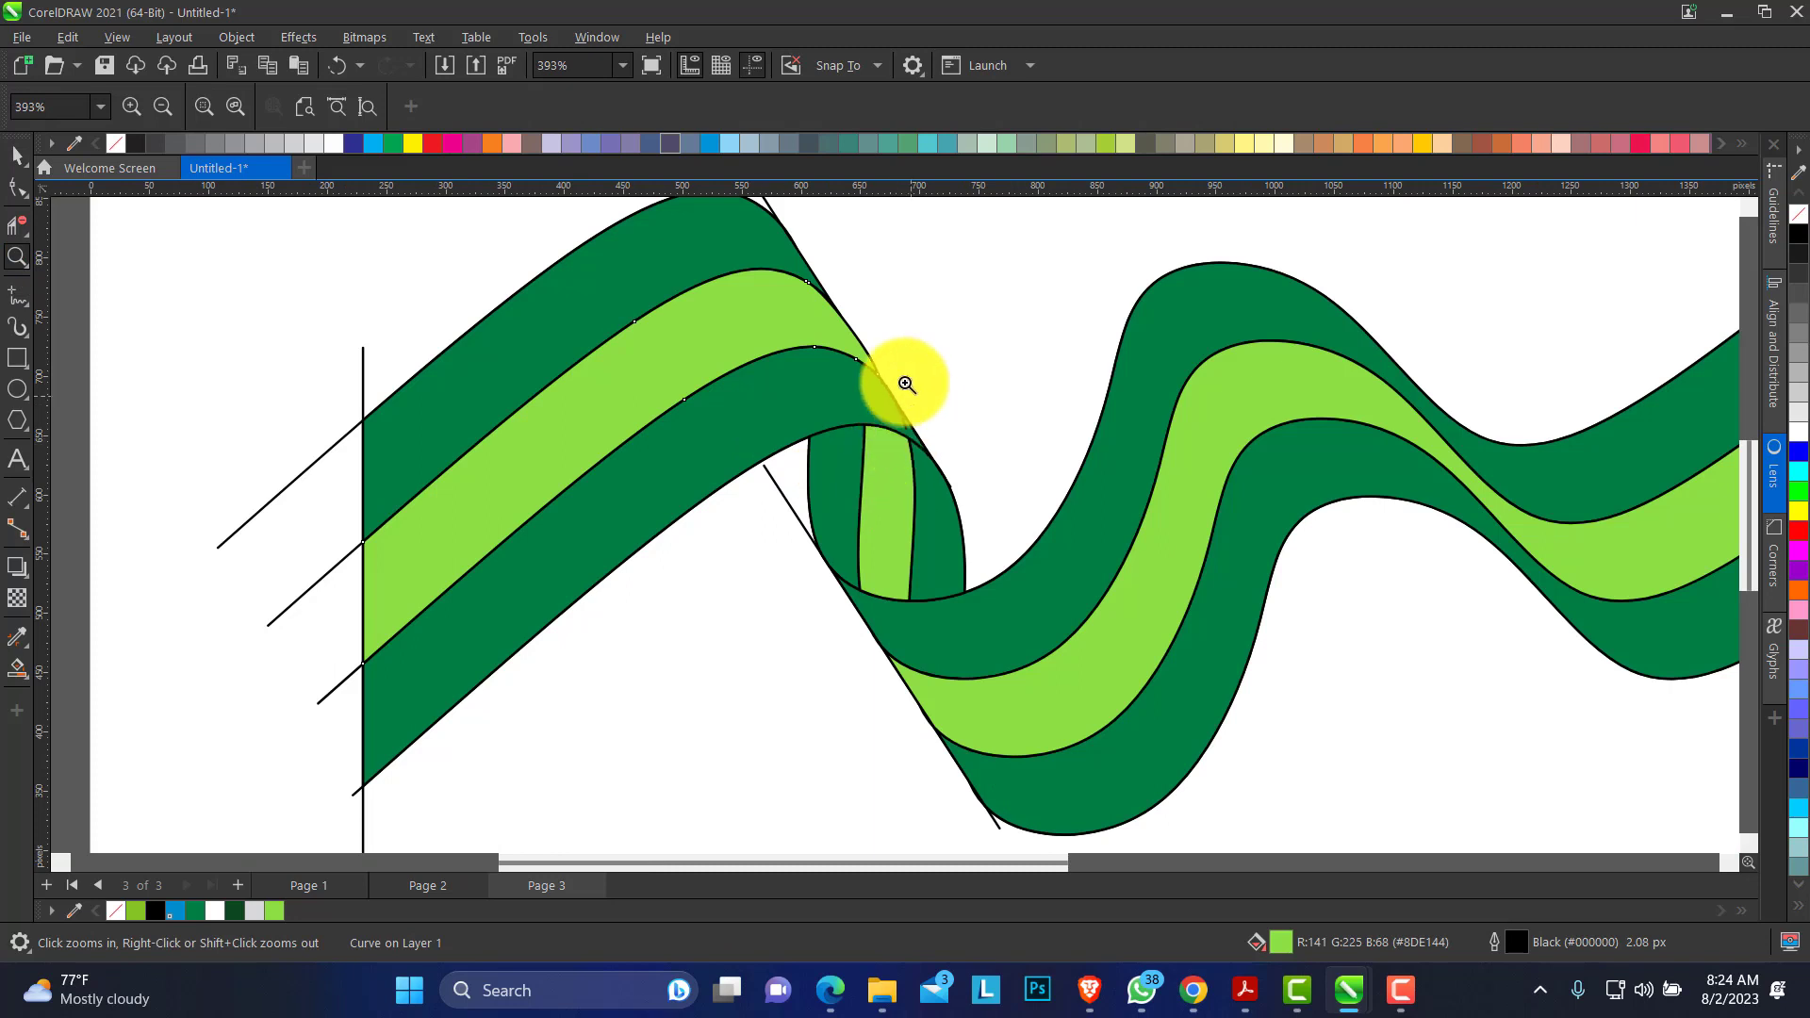
Delete the stray dash-like subpath nodes inside the lower green band near the slanted line.
{"action": "right_click", "coordinate": [869, 358]}
{"action": "left_click_drag", "start_coordinate": [590, 417], "coordinate": [700, 510]}
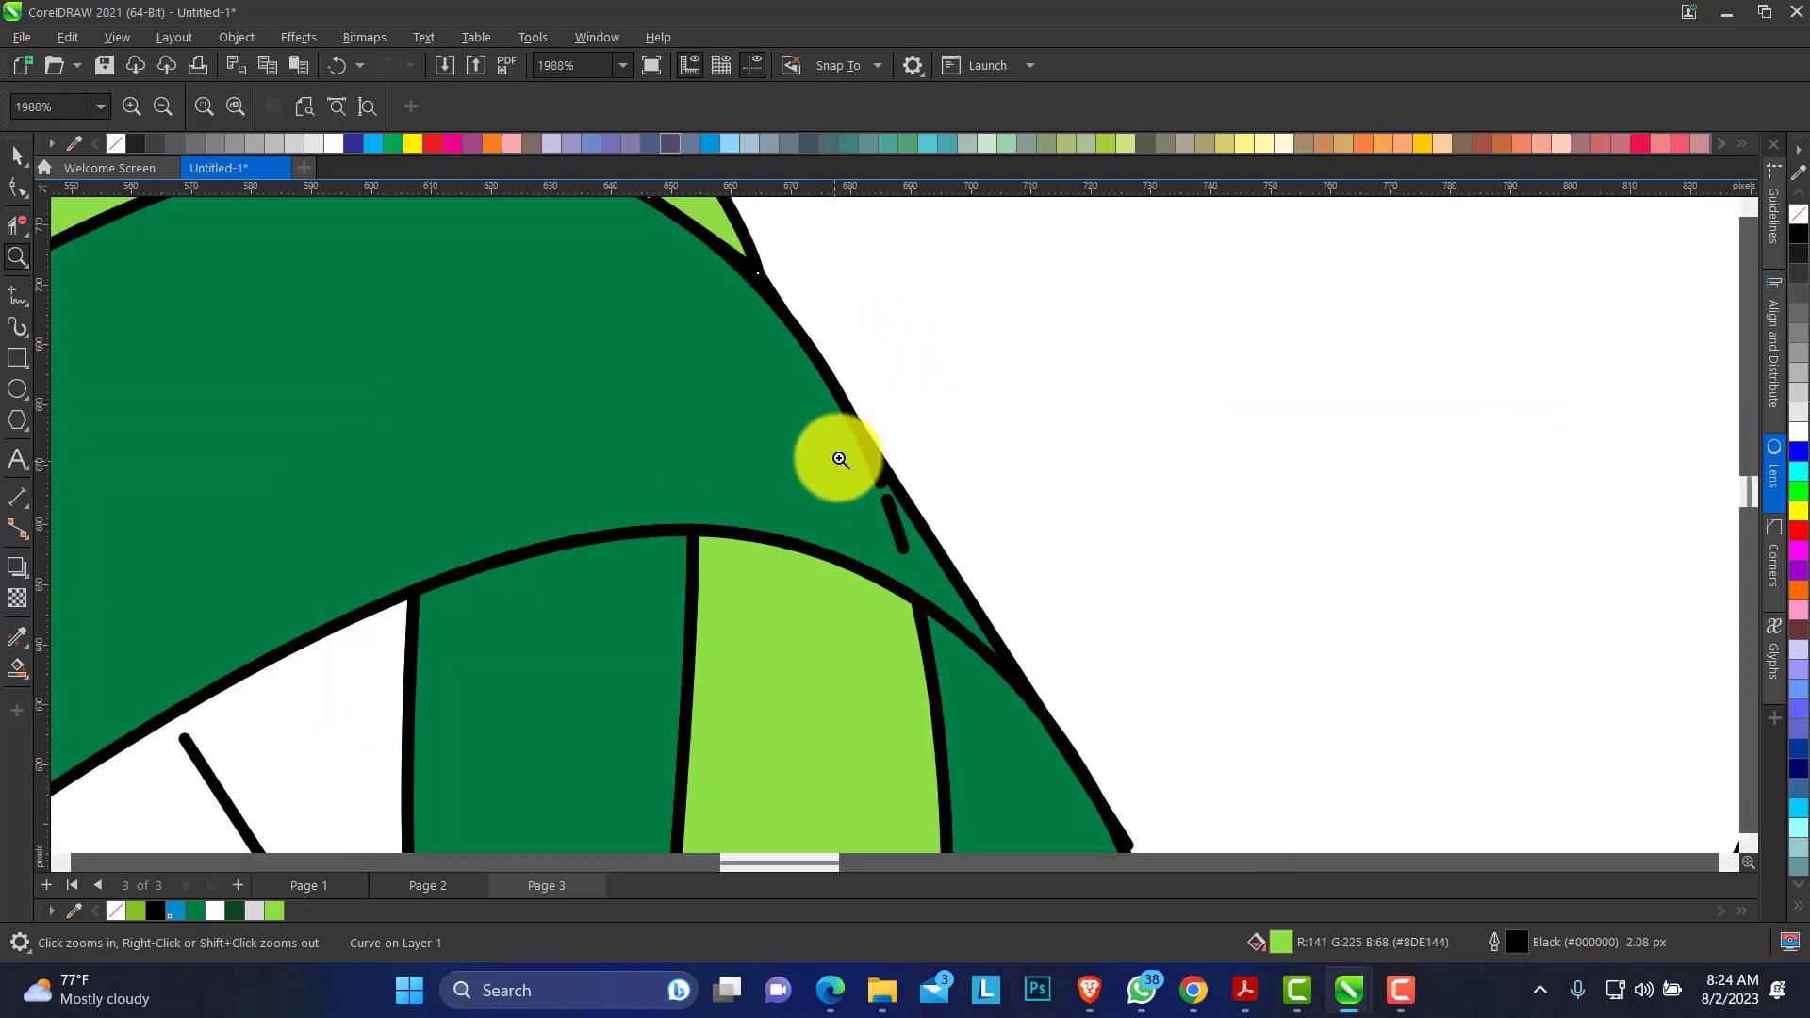
{"action": "left_click", "coordinate": [18, 187]}
{"action": "left_click", "coordinate": [858, 509]}
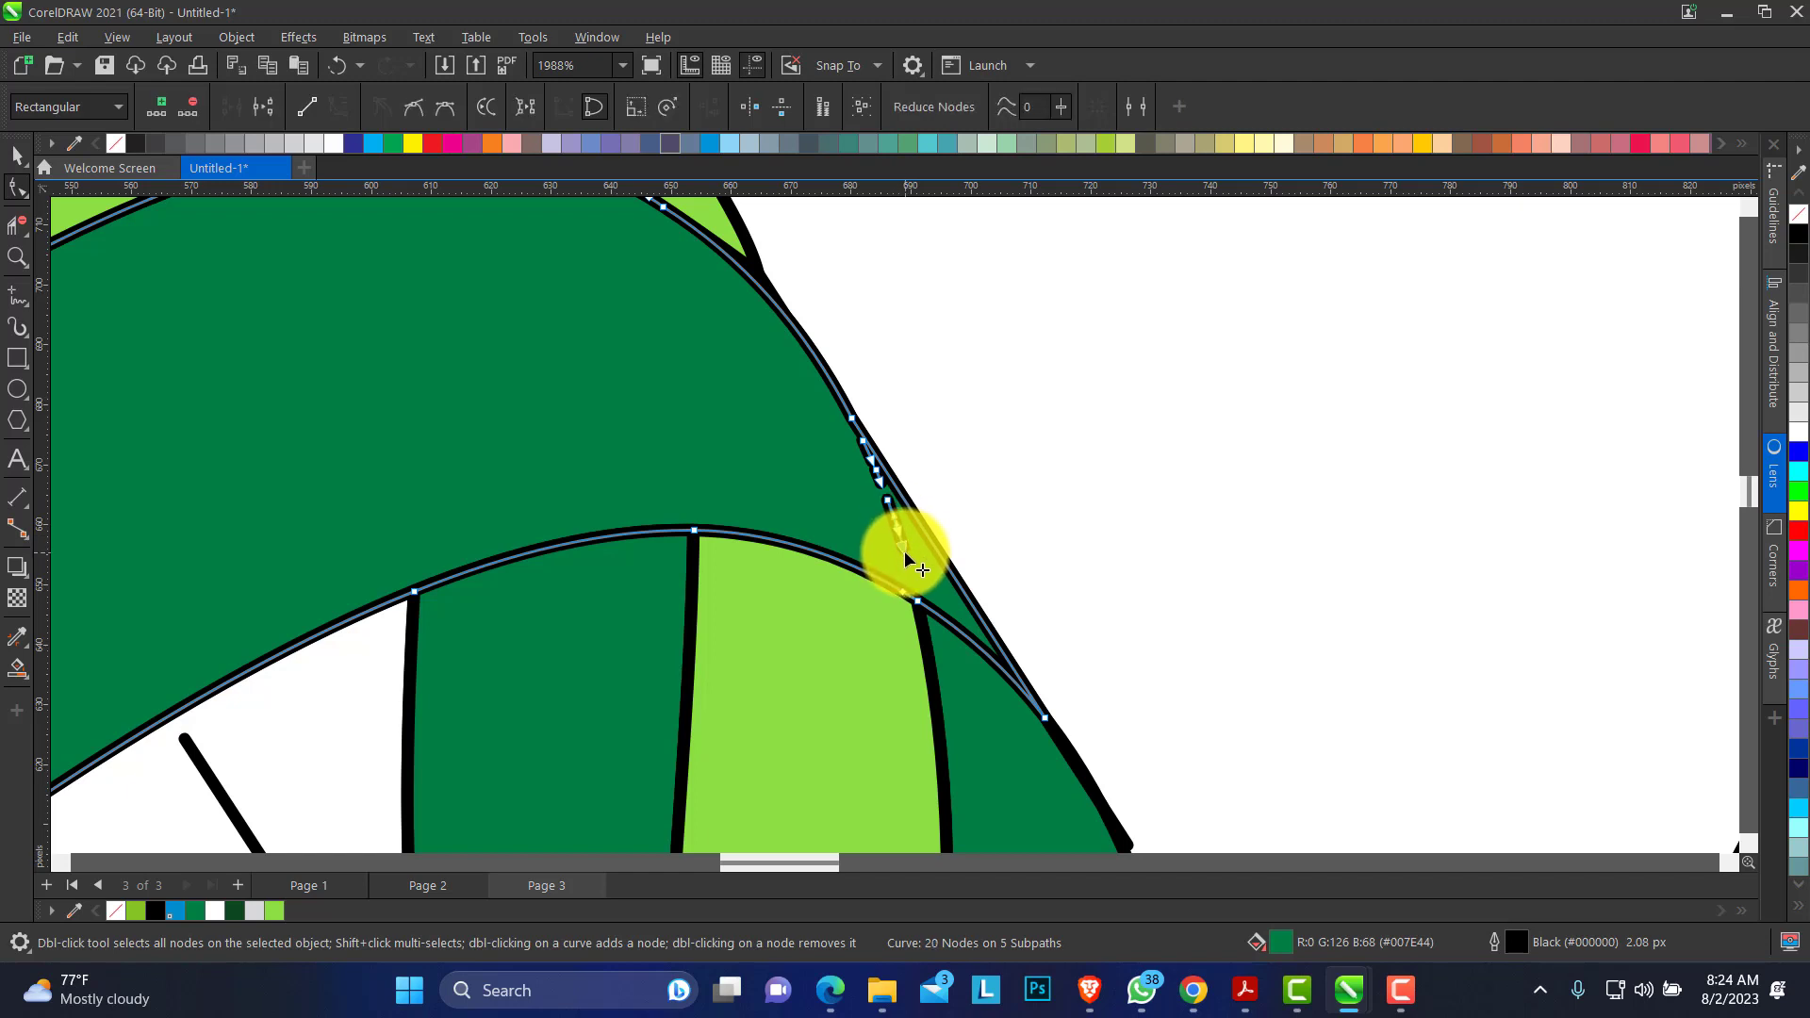
{"action": "key", "text": "Delete"}
{"action": "left_click_drag", "start_coordinate": [846, 465], "coordinate": [894, 540]}
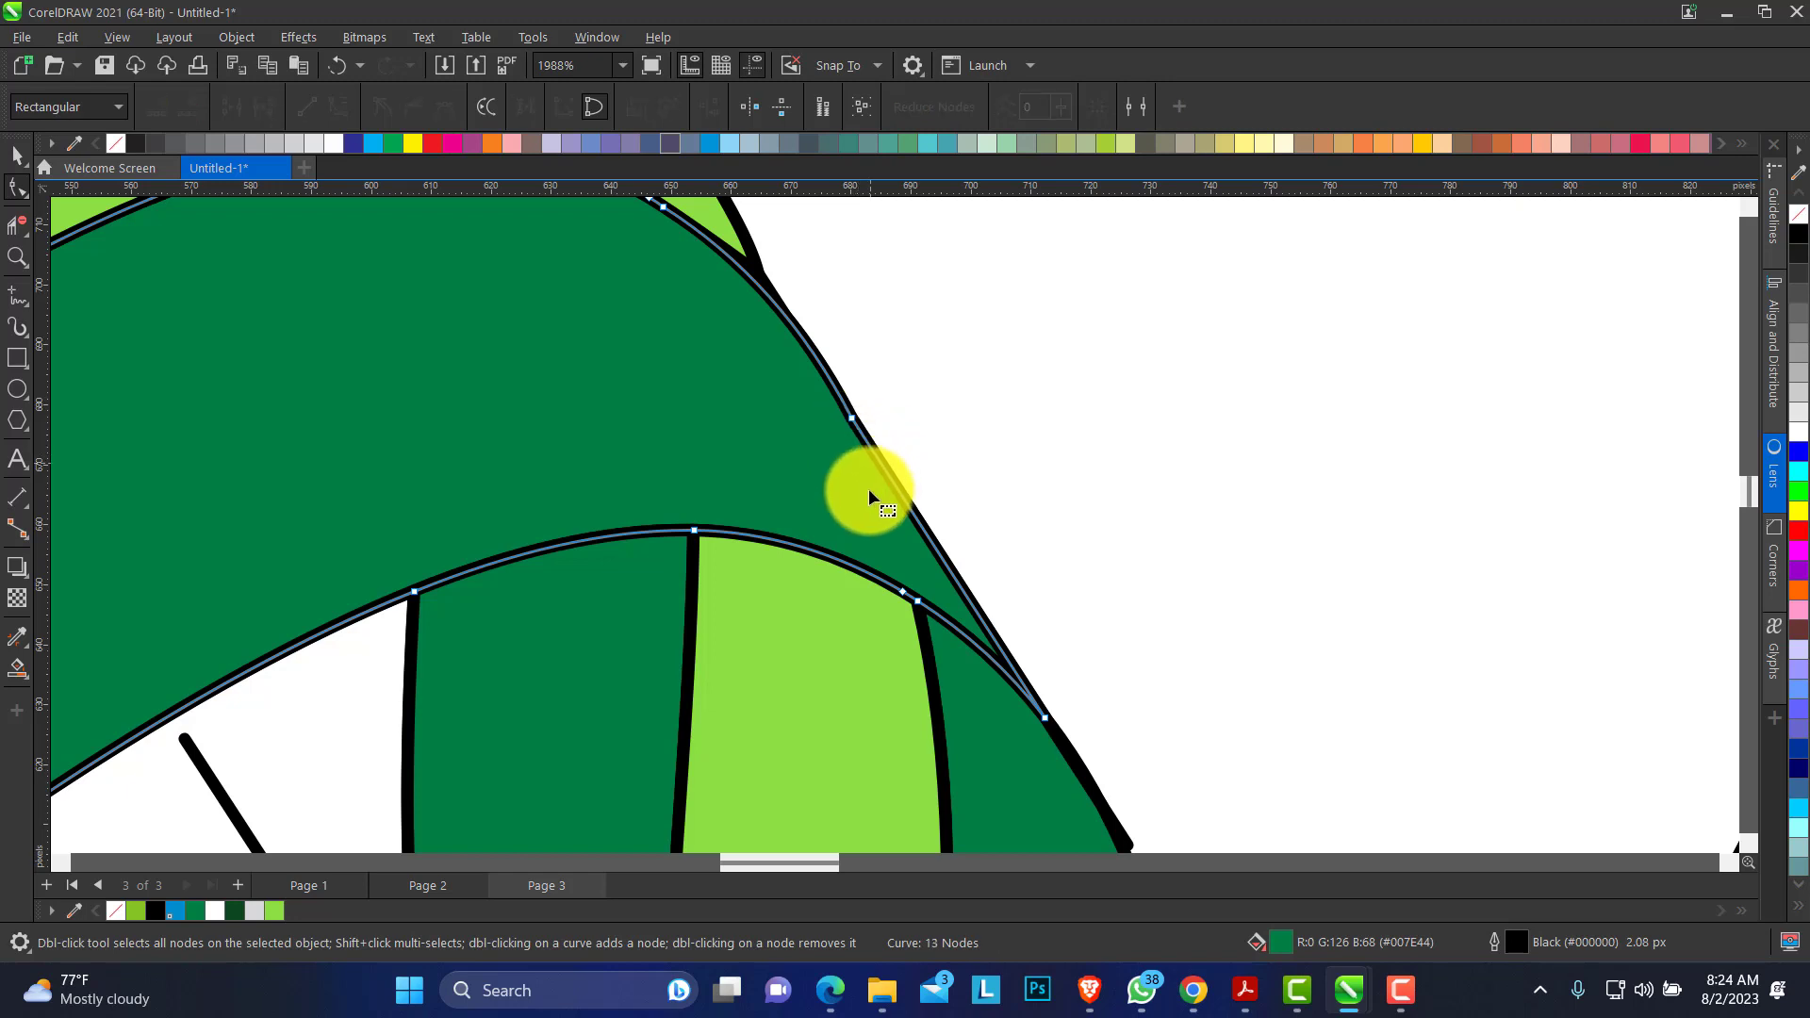
Recolour the three light green middle band pieces, including the one inside the fold, with white fill.
{"action": "left_click", "coordinate": [18, 261]}
{"action": "right_click", "coordinate": [380, 396]}
{"action": "right_click", "coordinate": [591, 442]}
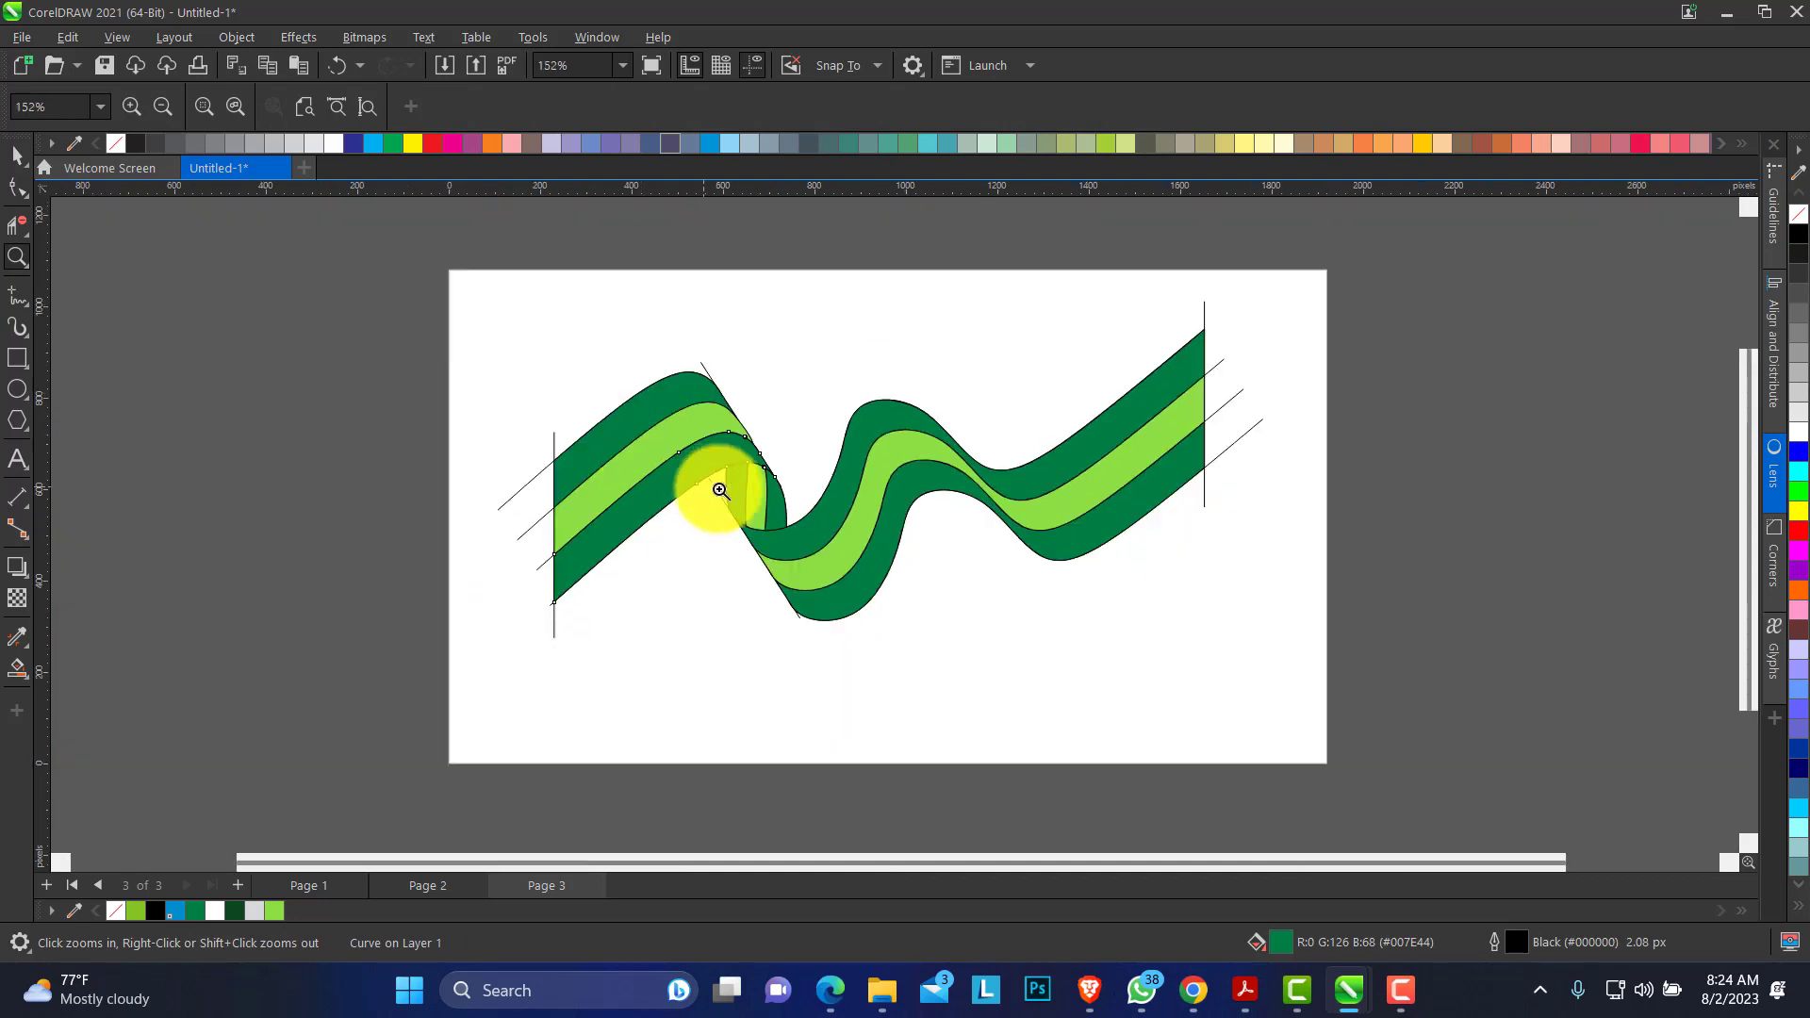
{"action": "left_click_drag", "start_coordinate": [505, 324], "coordinate": [1233, 731]}
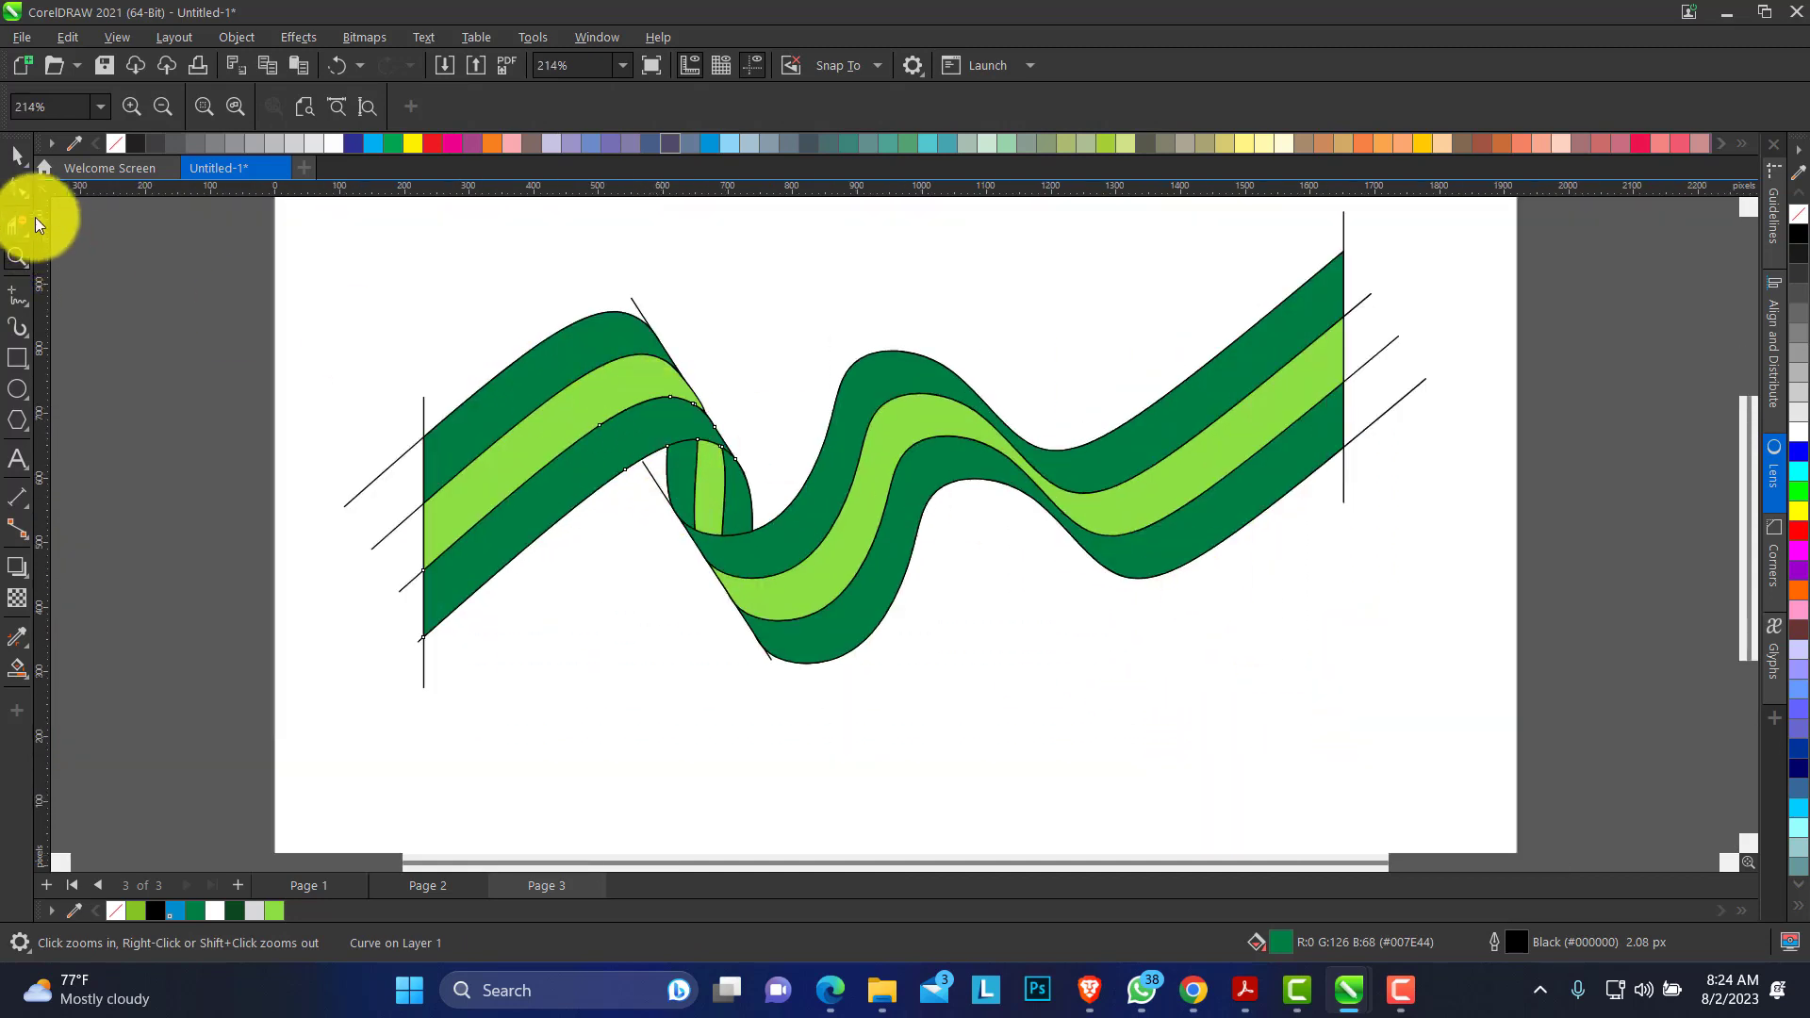
{"action": "left_click", "coordinate": [19, 154]}
{"action": "left_click", "coordinate": [633, 428]}
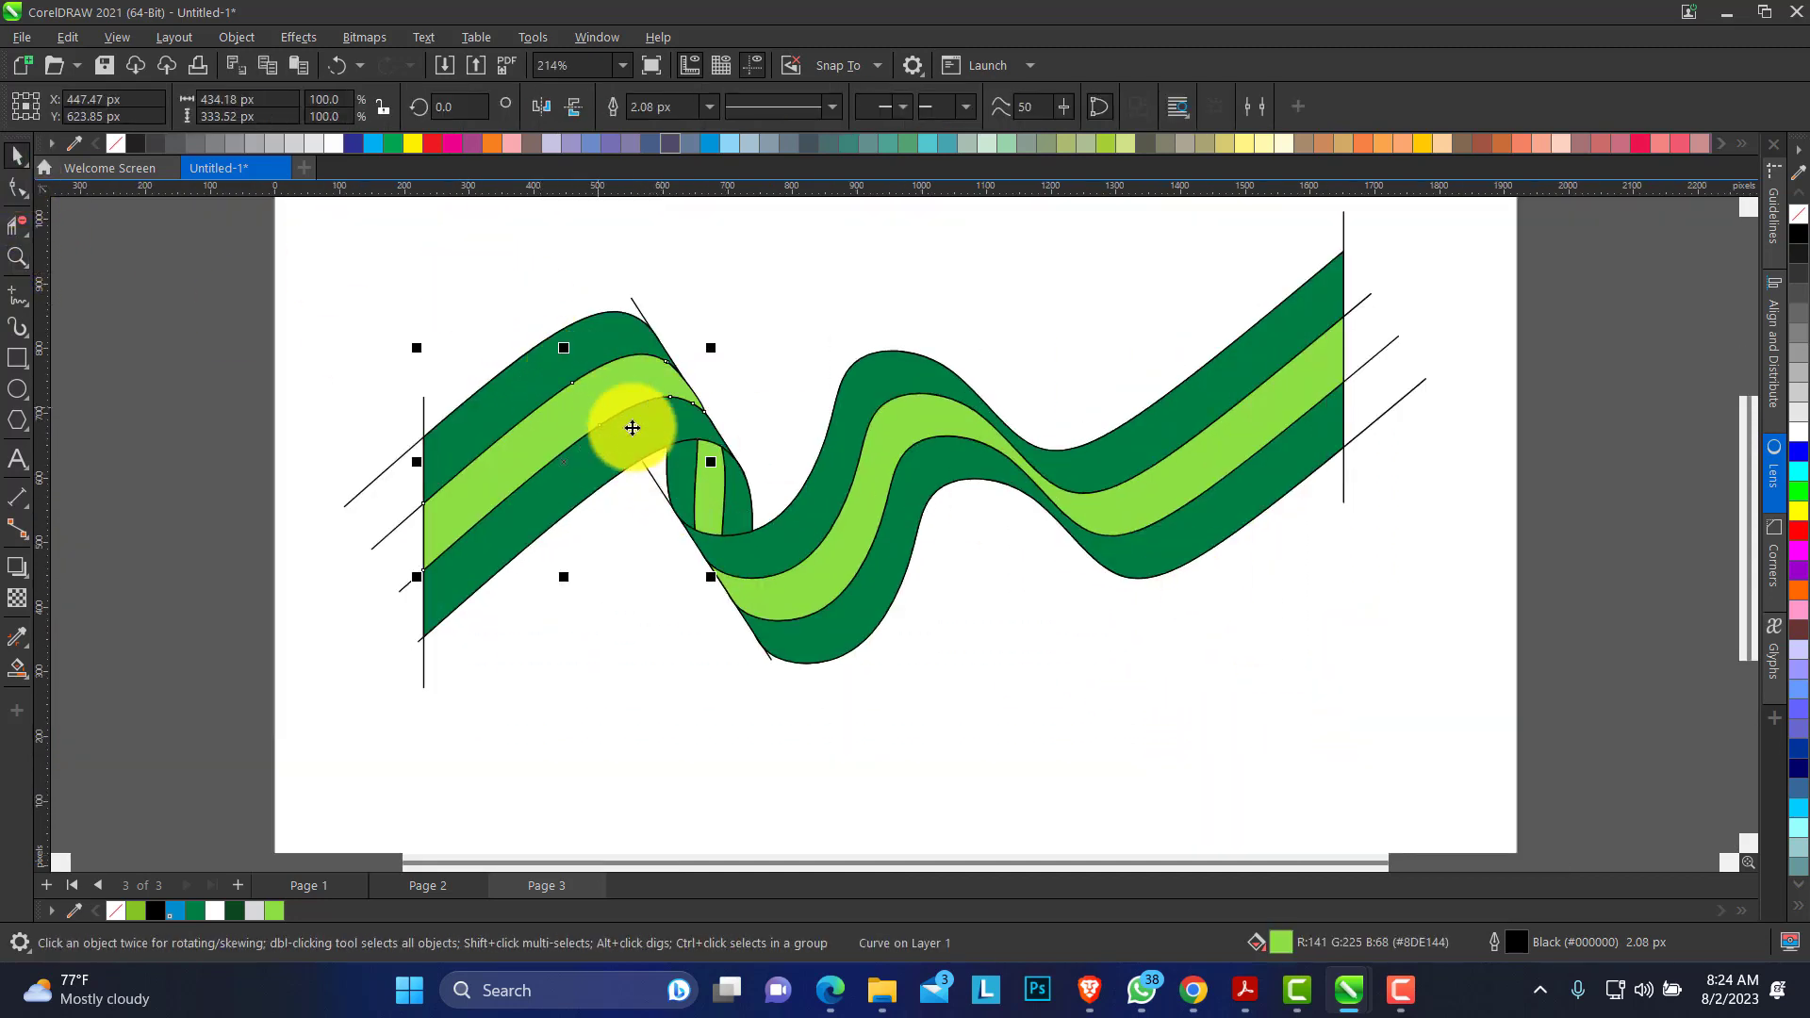
{"action": "left_click", "coordinate": [715, 506], "text": "shift"}
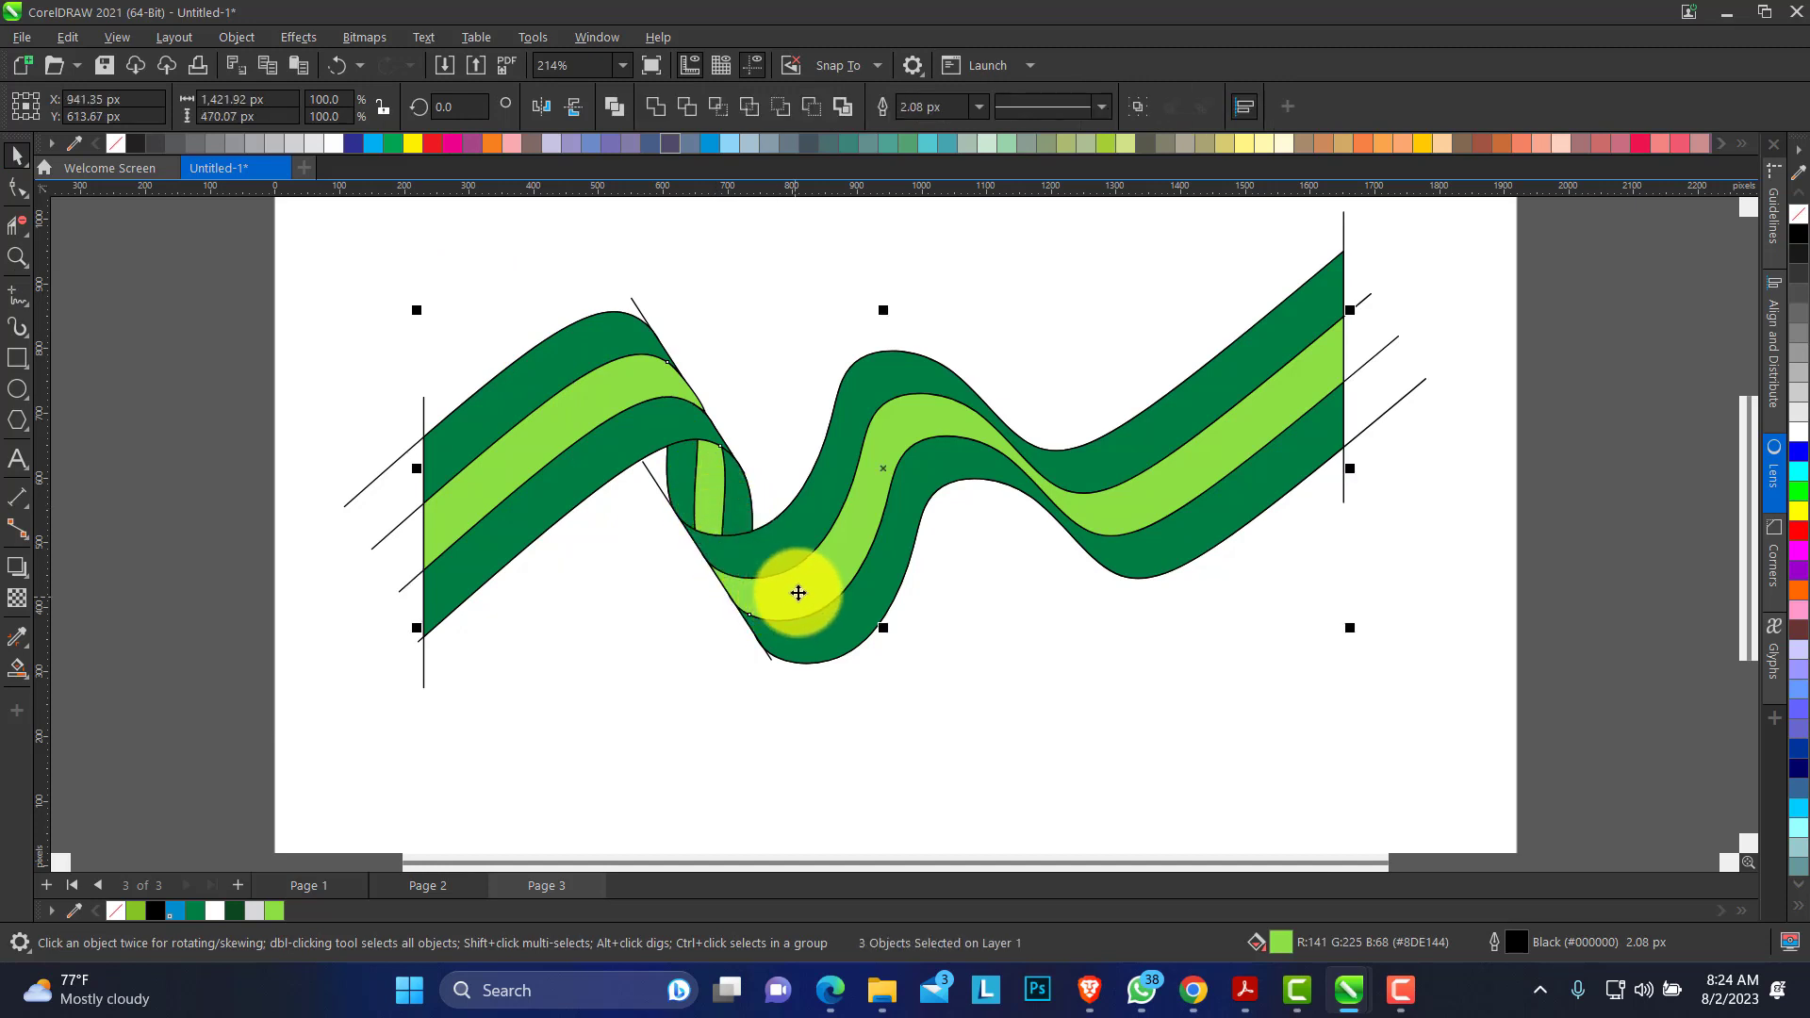
{"action": "left_click", "coordinate": [1797, 438]}
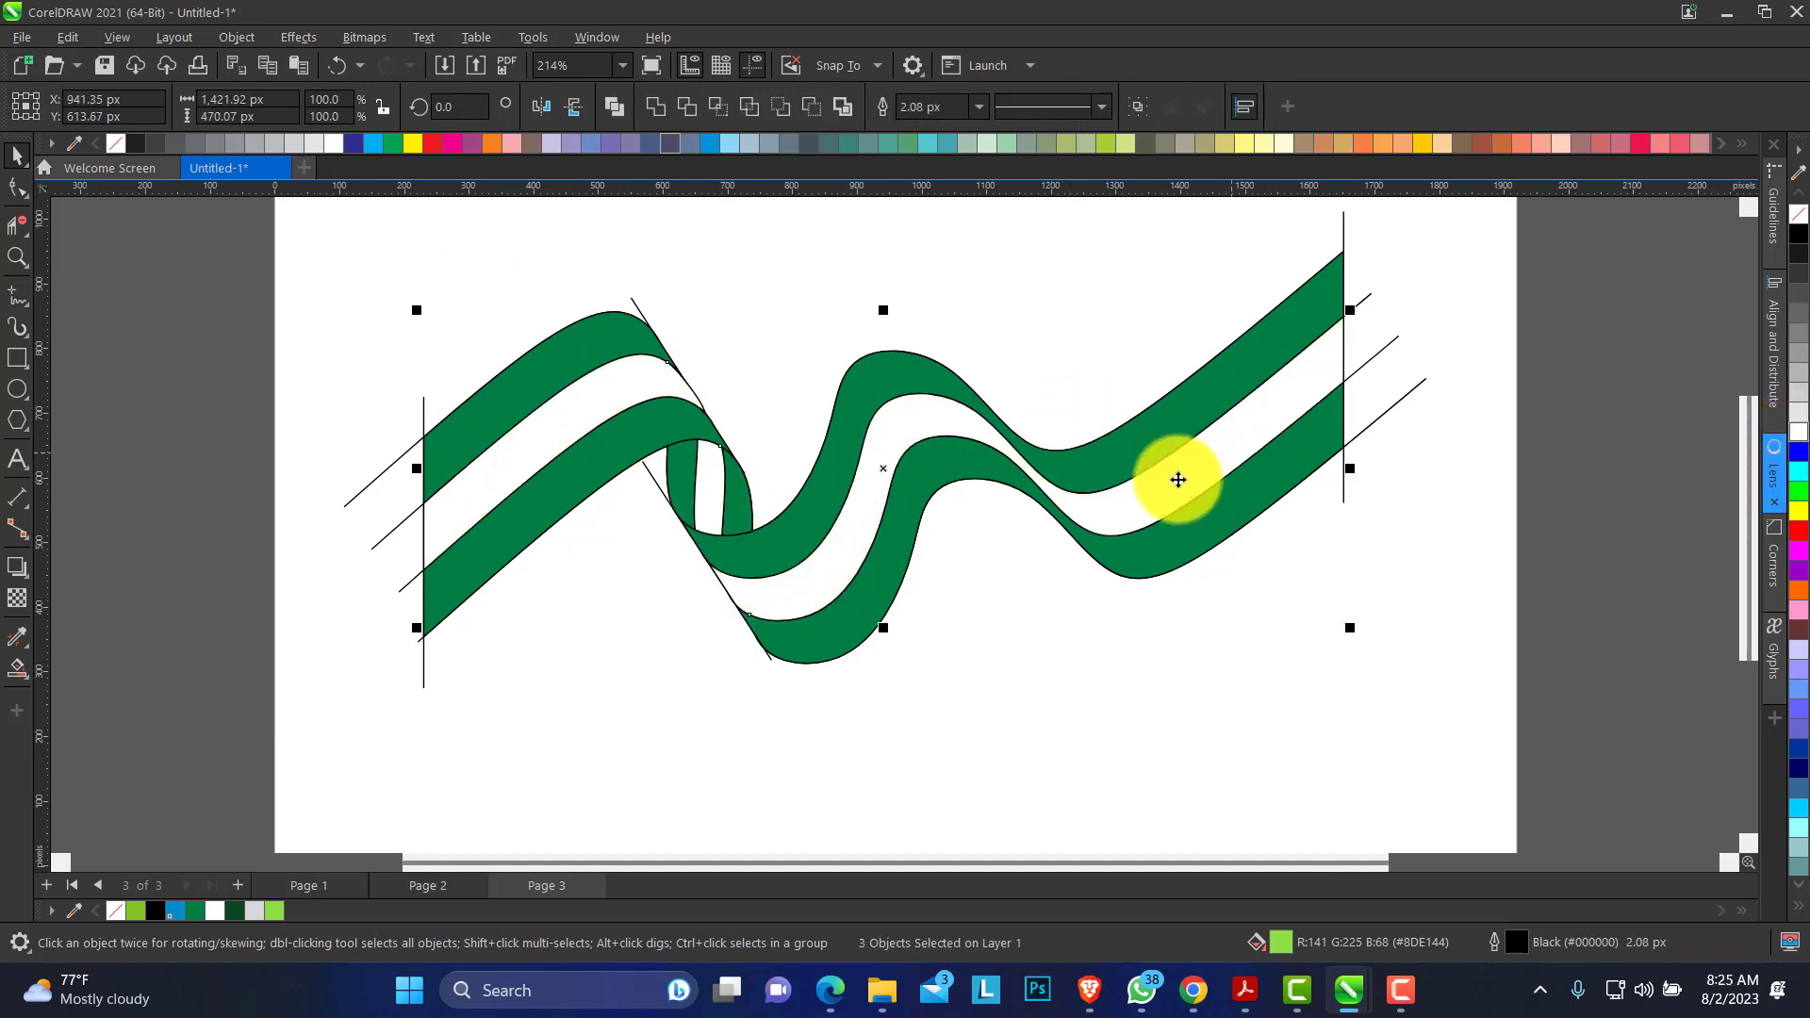
Delete the vertical cutting line at the ribbon's left end and the three upper construction curves protruding beyond the bands.
{"action": "left_click", "coordinate": [375, 404]}
{"action": "left_click_drag", "start_coordinate": [458, 728], "coordinate": [458, 732]}
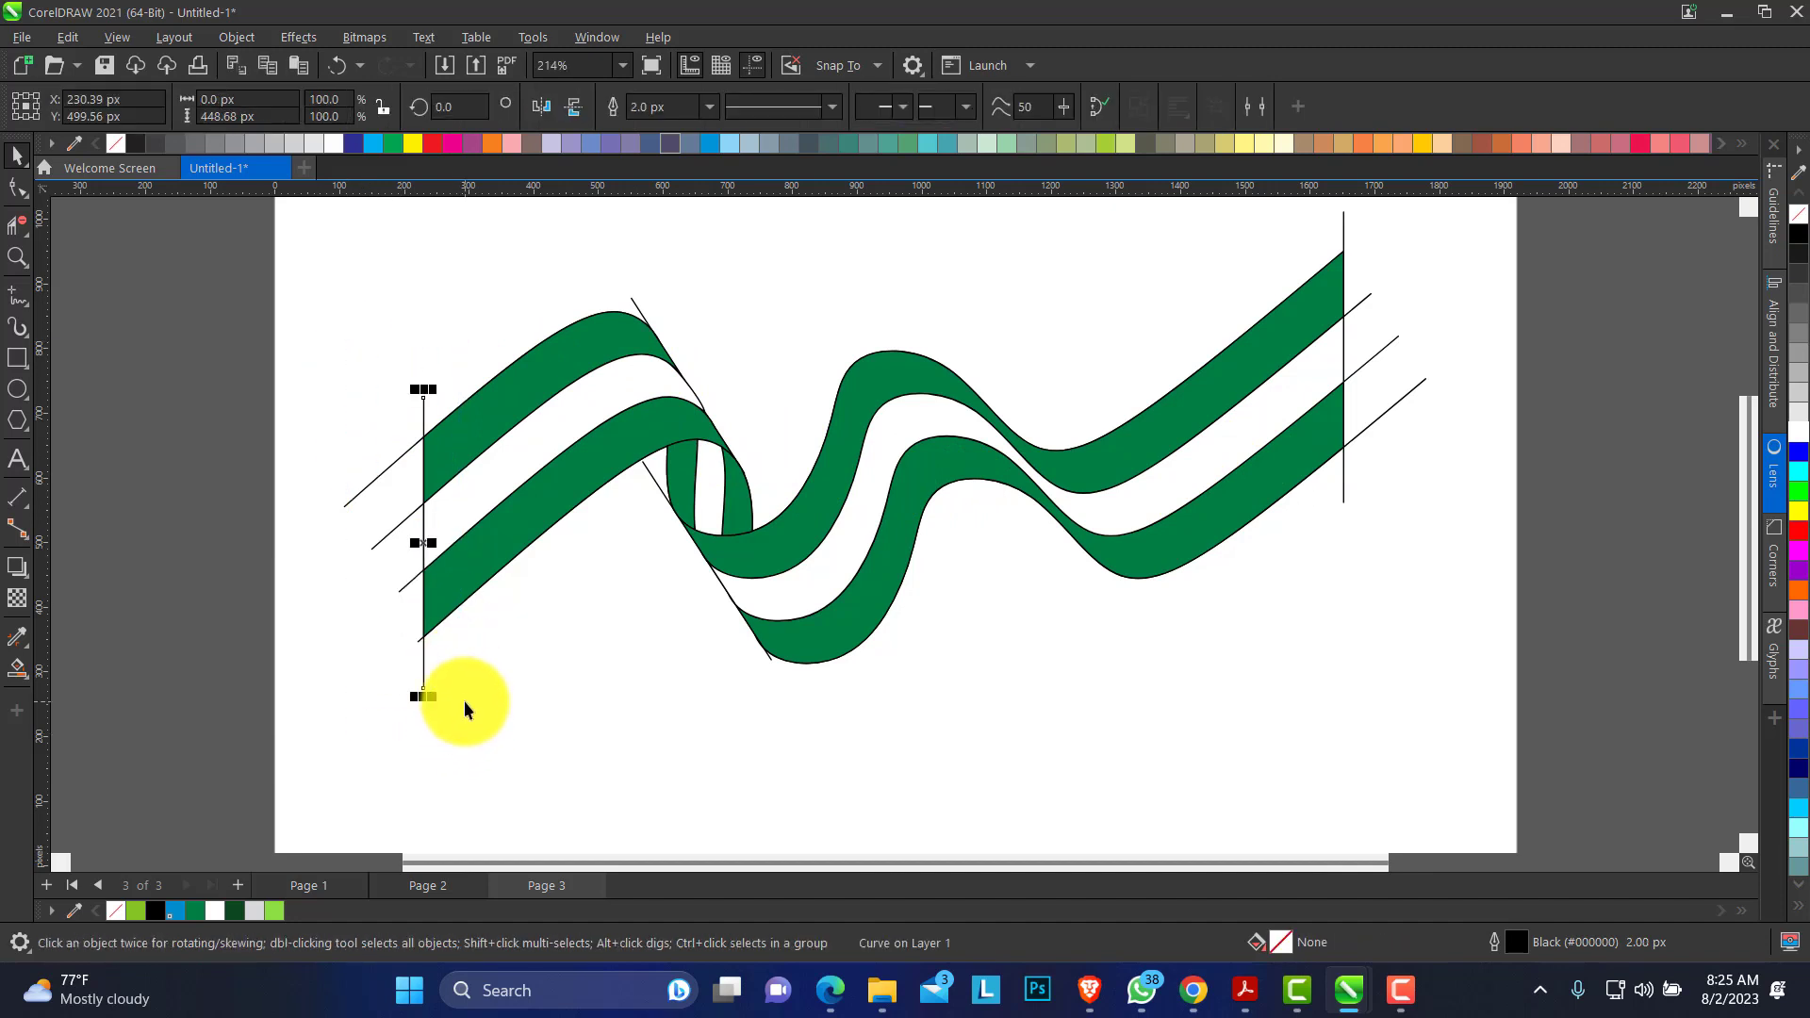
{"action": "left_click", "coordinate": [411, 505]}
{"action": "key", "text": "Delete"}
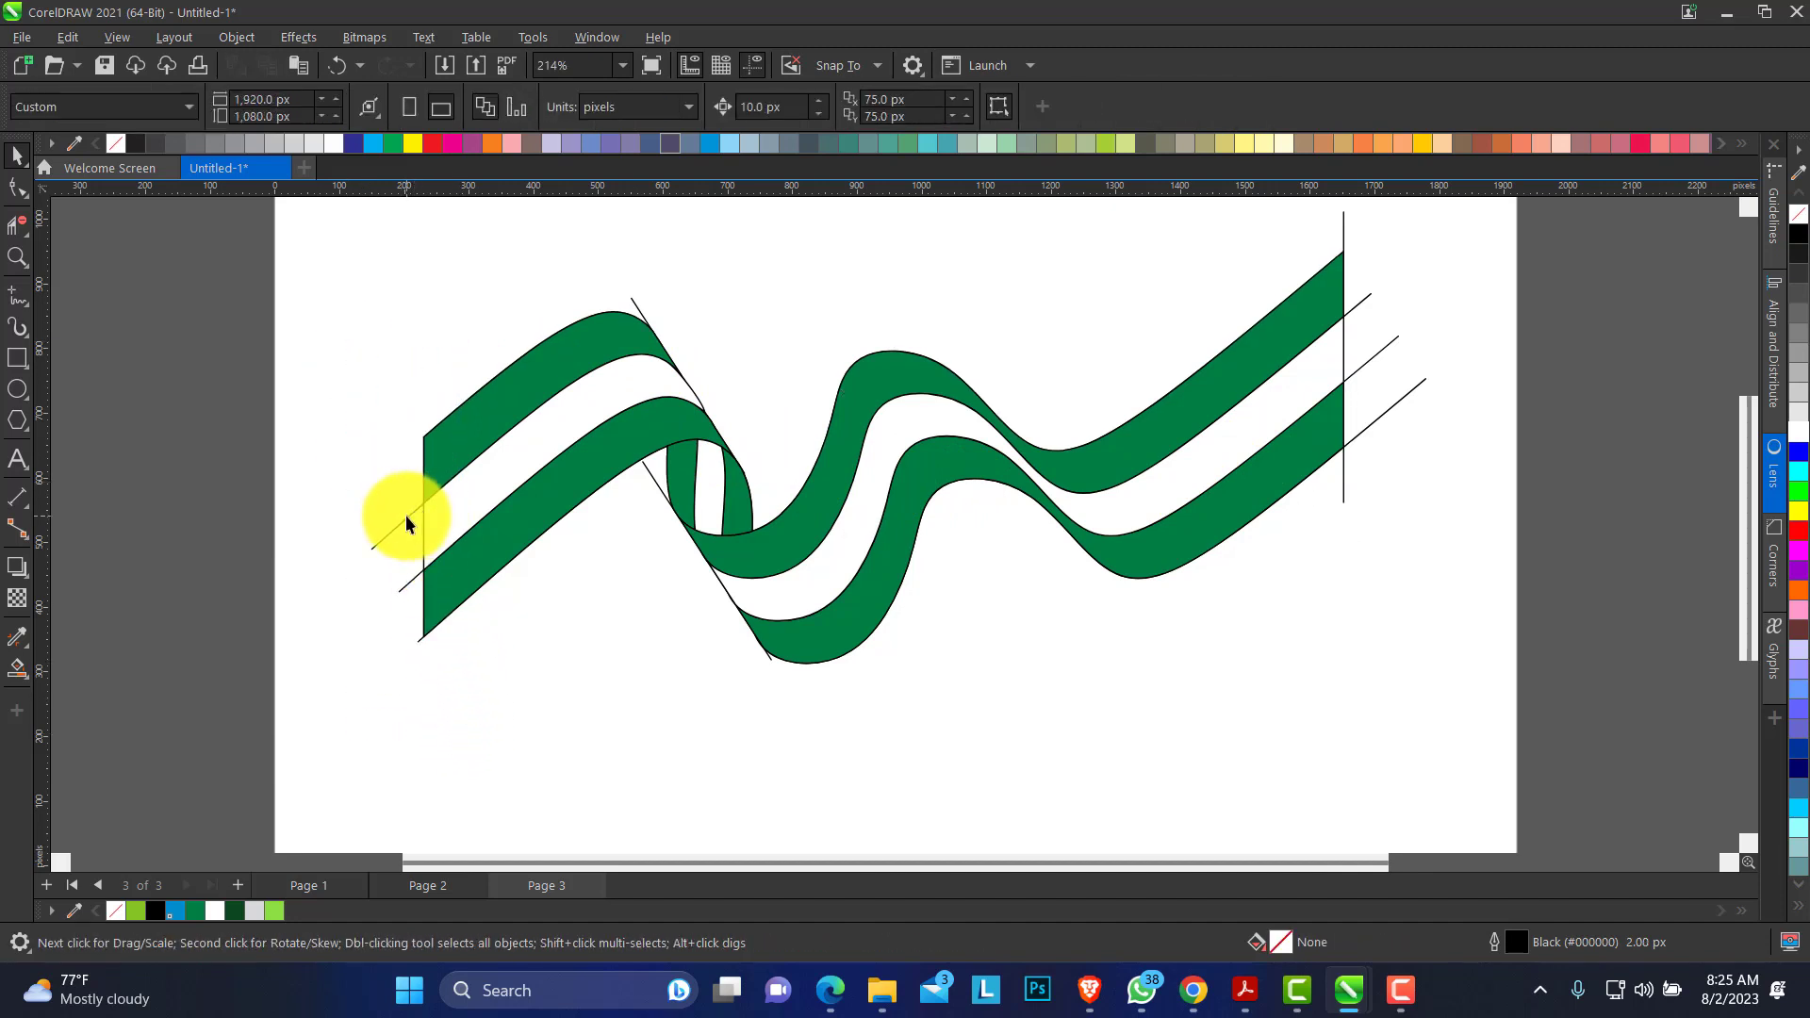
{"action": "left_click", "coordinate": [406, 519]}
{"action": "key", "text": "Delete"}
{"action": "left_click", "coordinate": [436, 532]}
{"action": "left_click", "coordinate": [406, 585]}
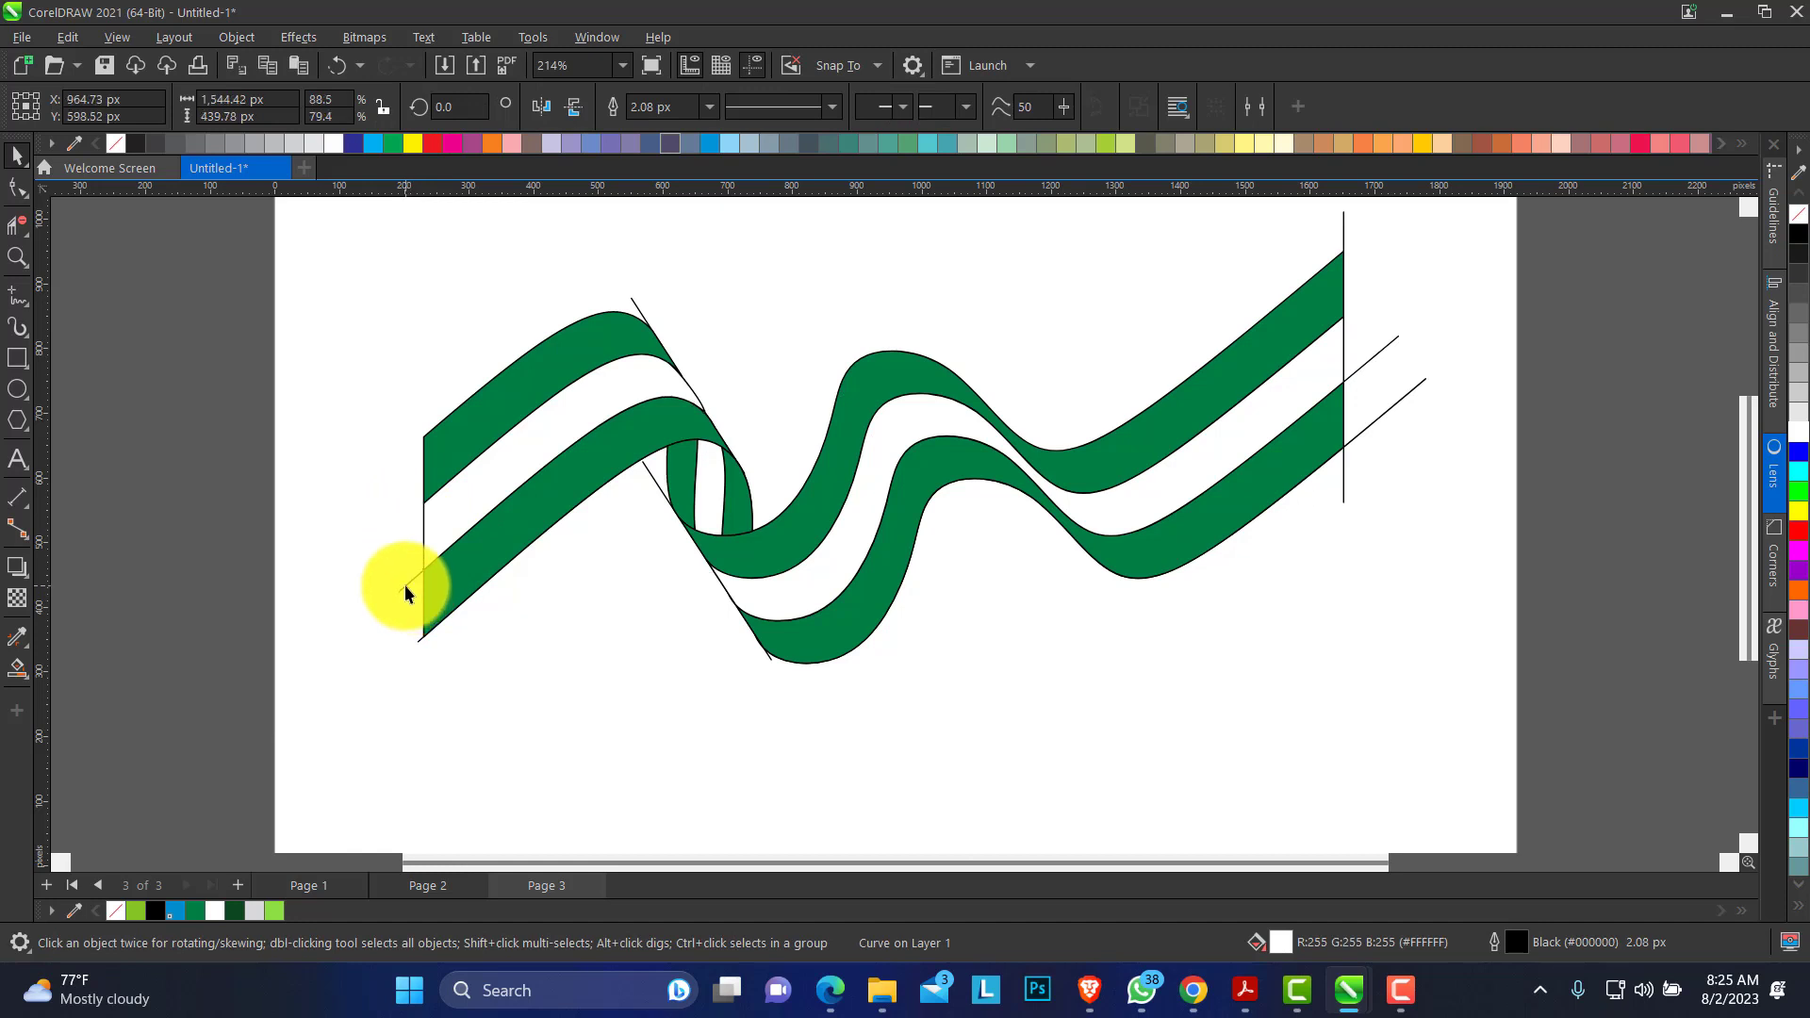
{"action": "key", "text": "Delete"}
{"action": "left_click", "coordinate": [422, 537]}
{"action": "key", "text": "Delete"}
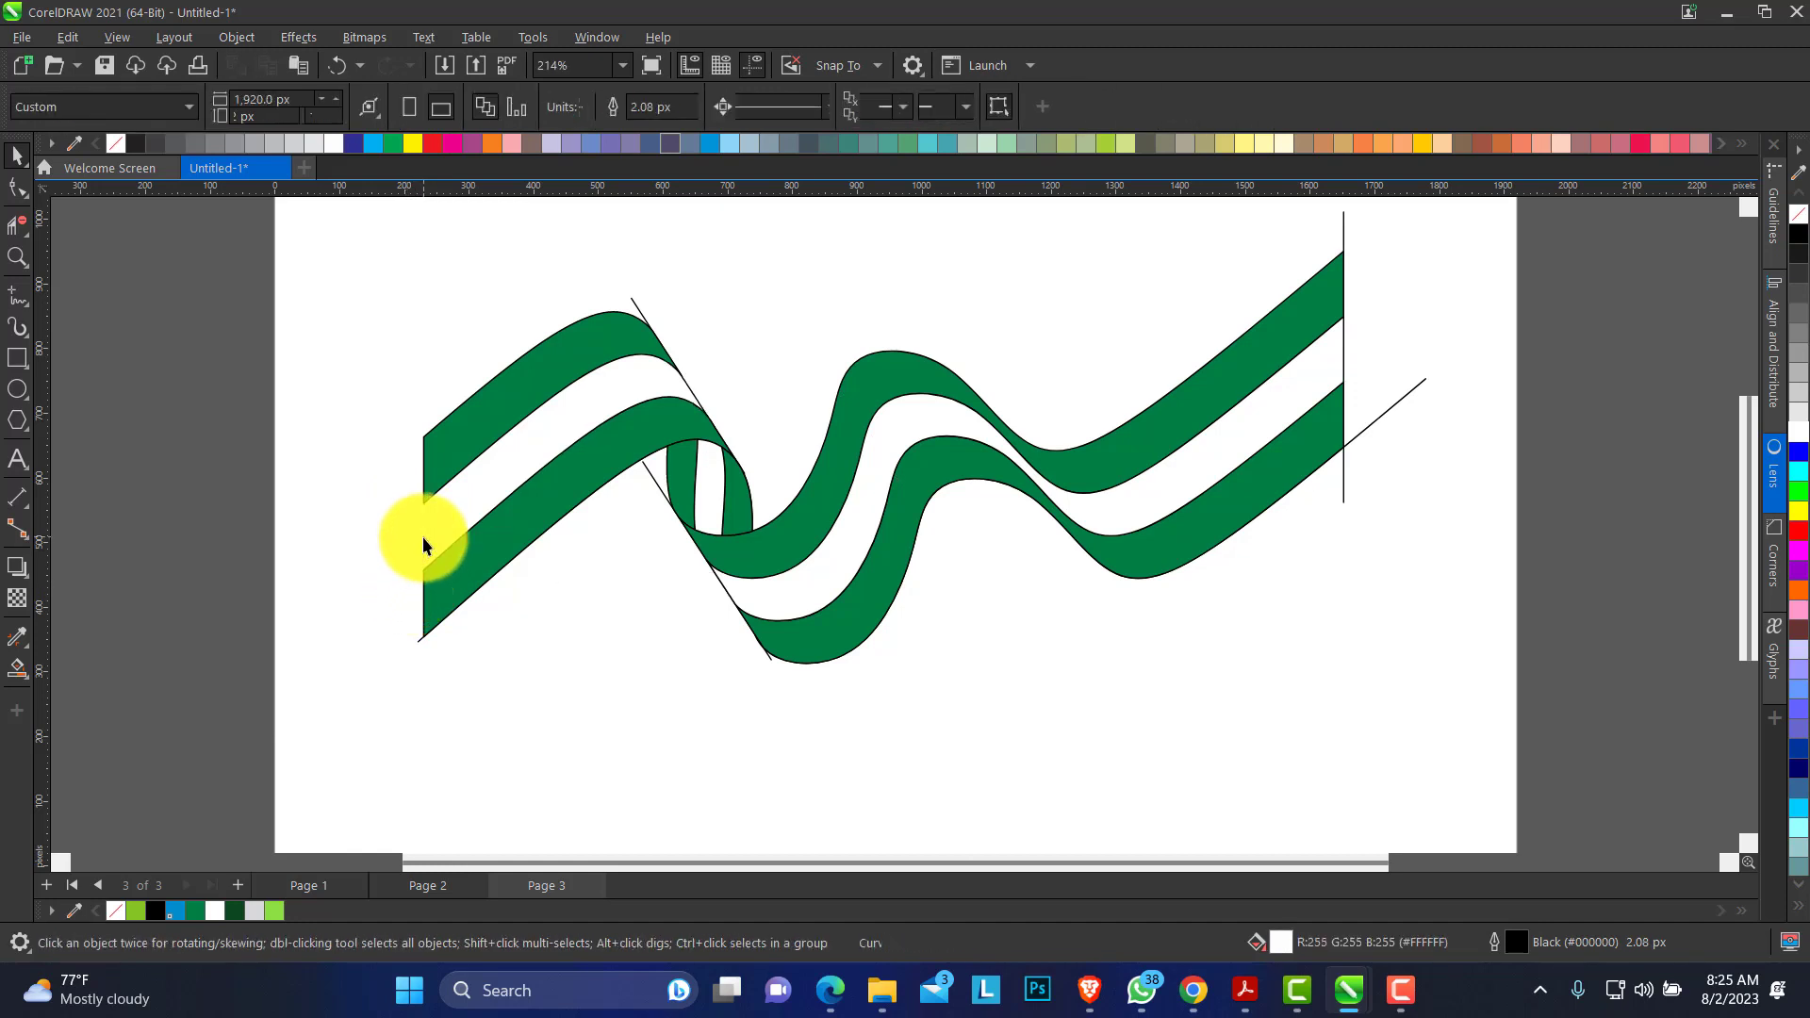
{"action": "left_click", "coordinate": [423, 540]}
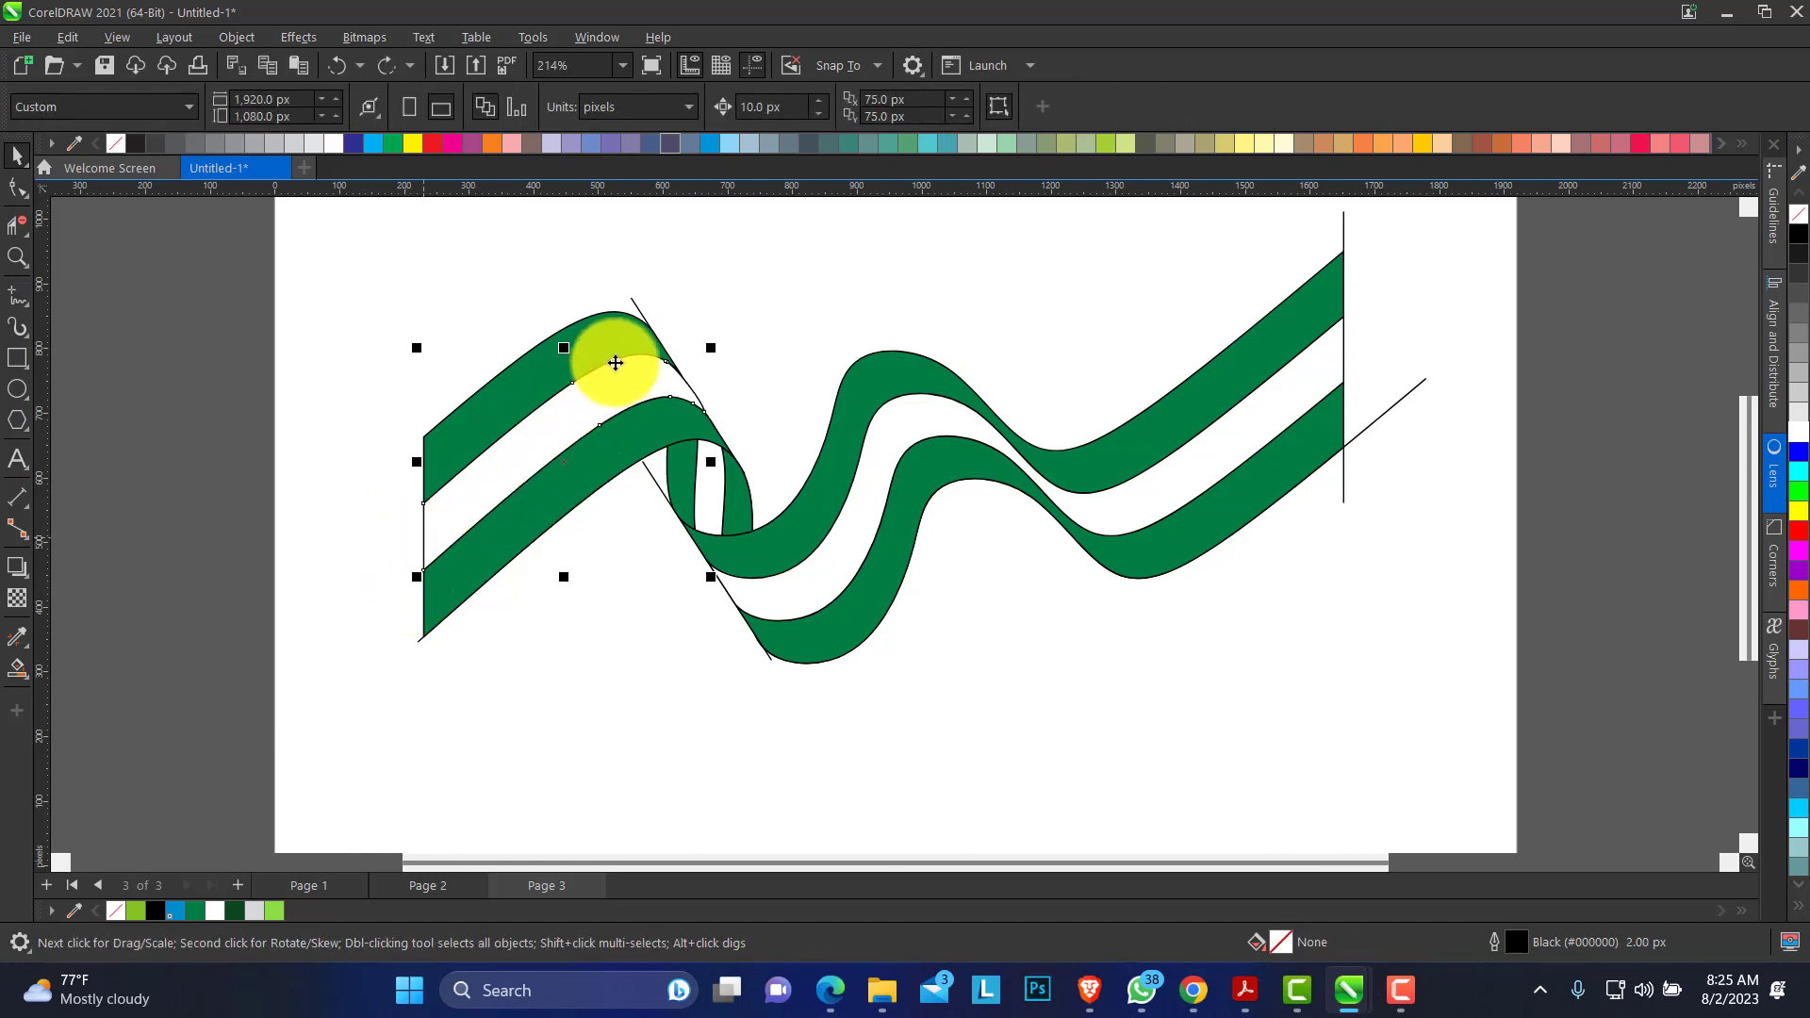
Delete the two slanted guide lines at the fold, the vertical line at the right end and the last construction curve.
{"action": "key", "text": "Delete"}
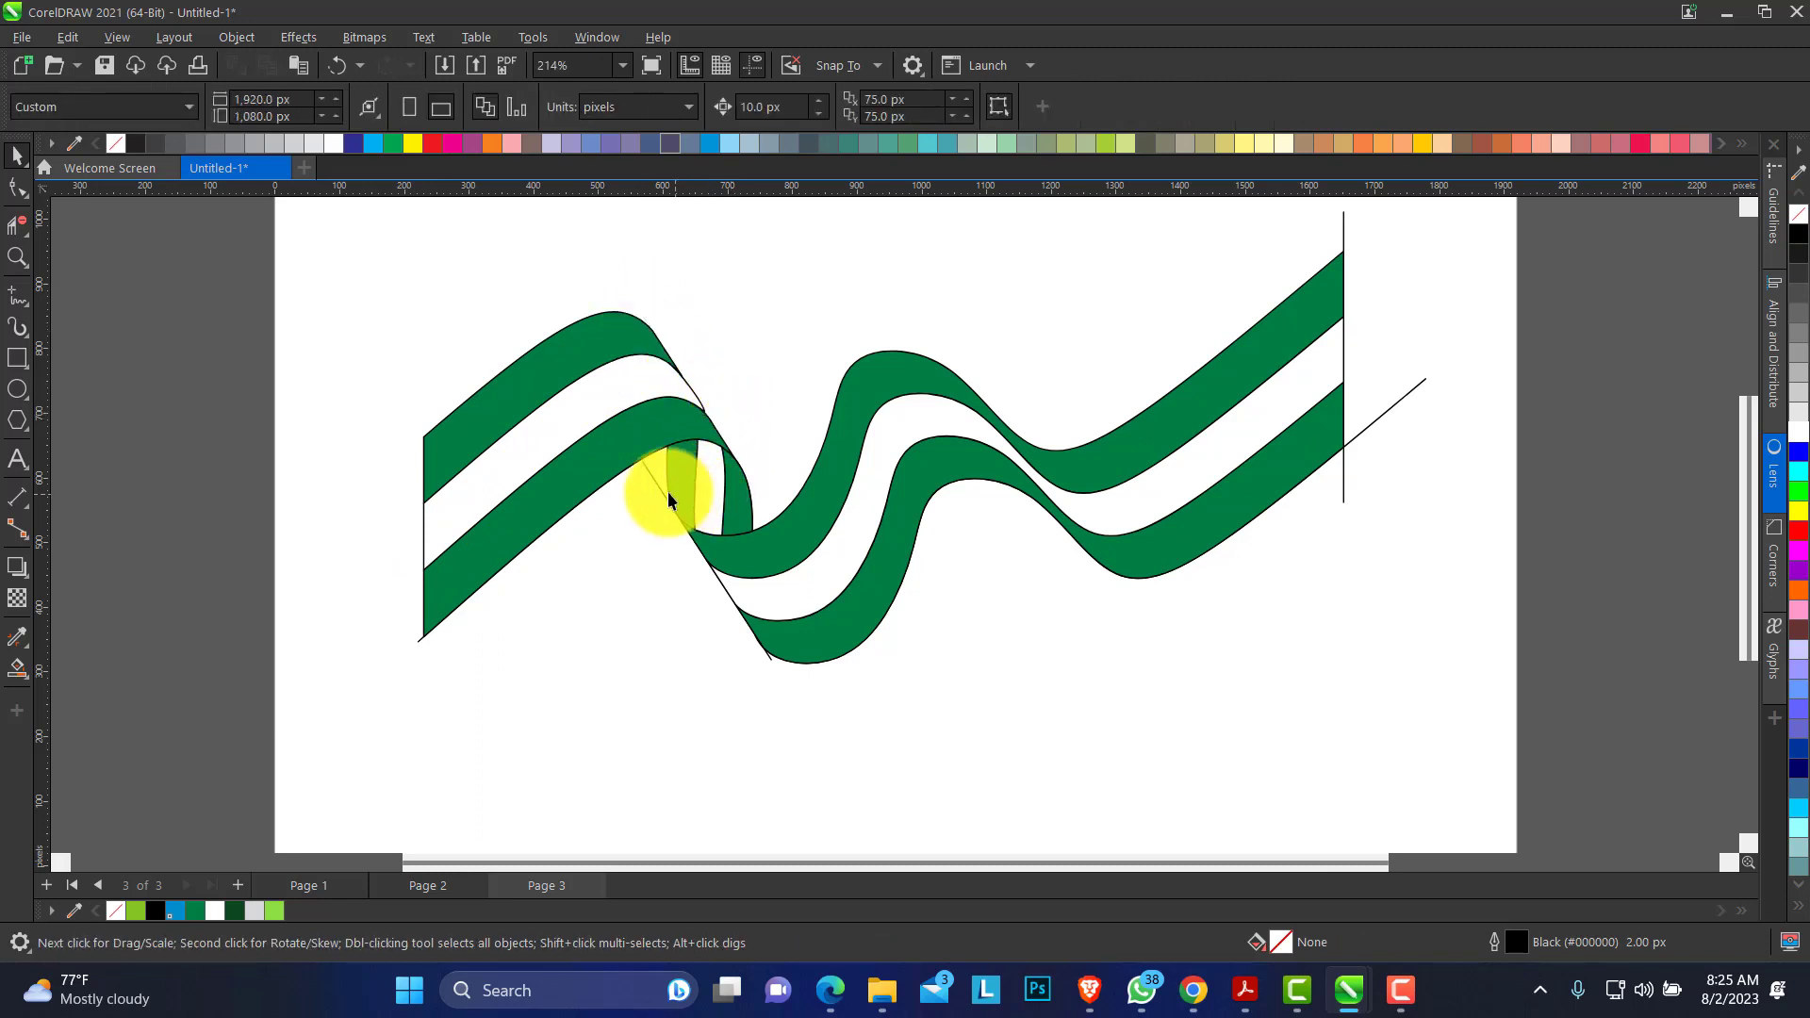
{"action": "left_click", "coordinate": [649, 471]}
{"action": "key", "text": "Delete"}
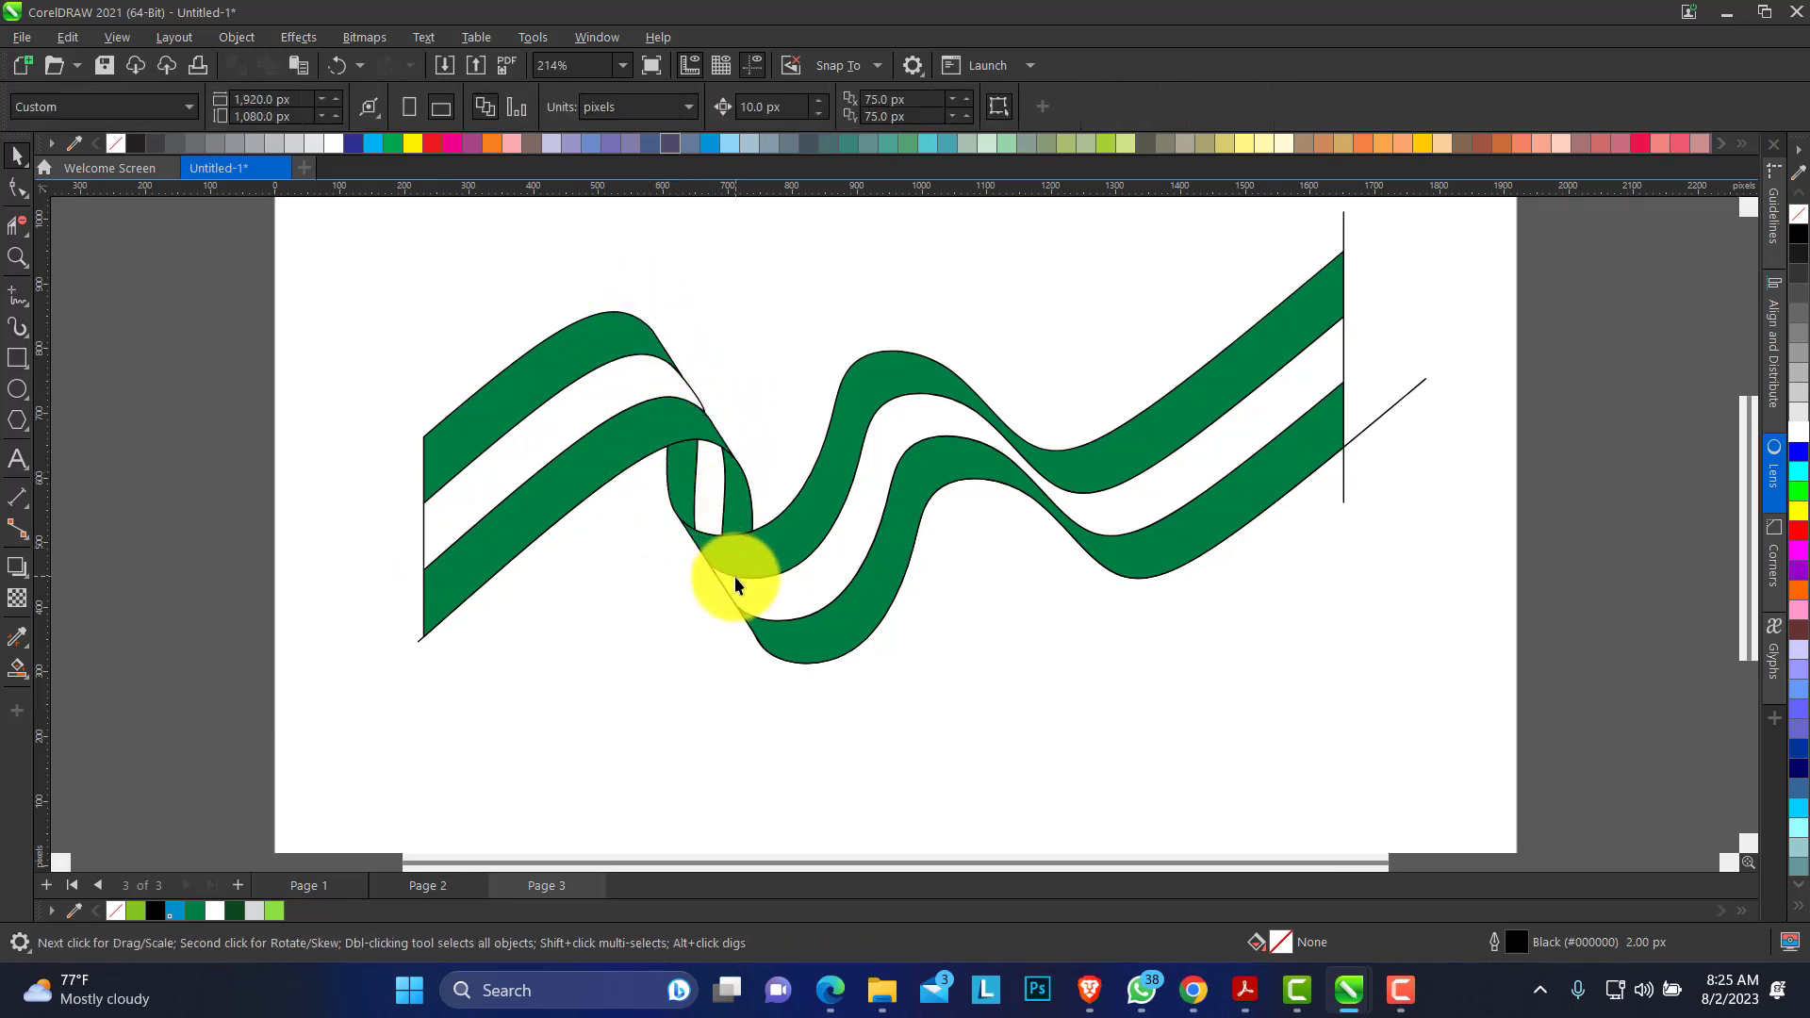
{"action": "left_click", "coordinate": [1345, 230]}
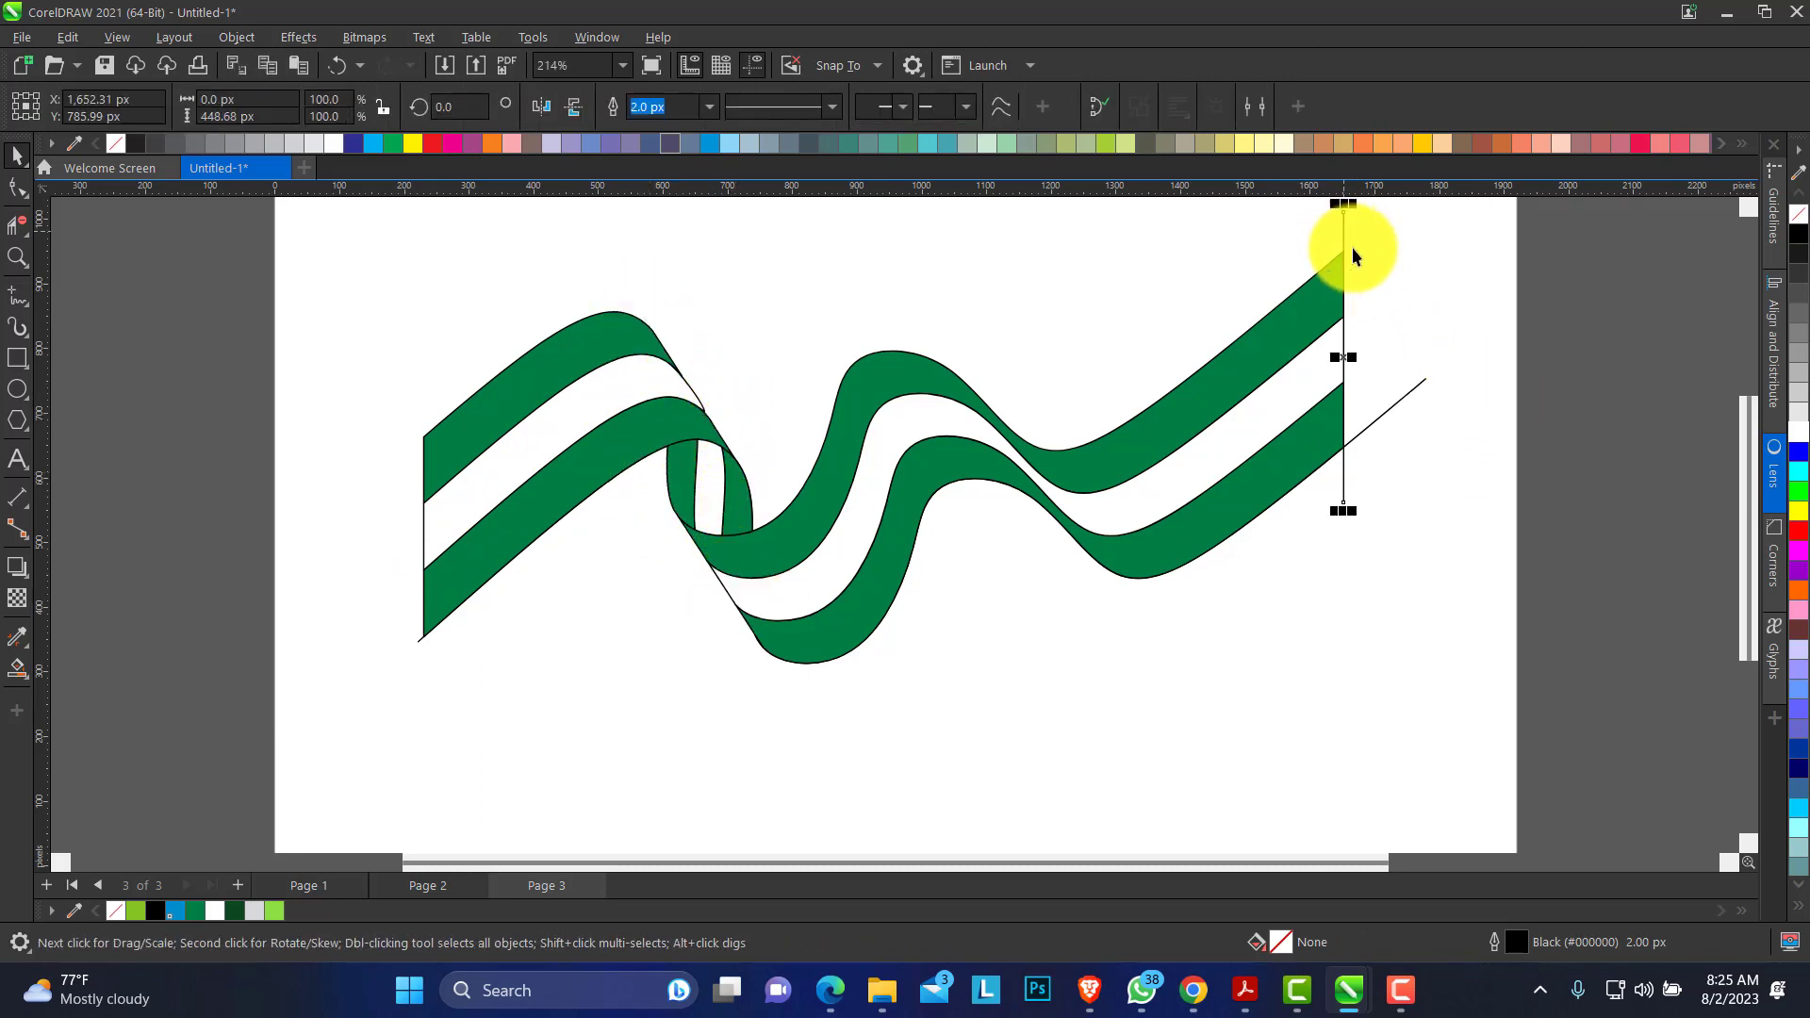
{"action": "key", "text": "Delete"}
{"action": "left_click", "coordinate": [1405, 392]}
{"action": "key", "text": "Delete"}
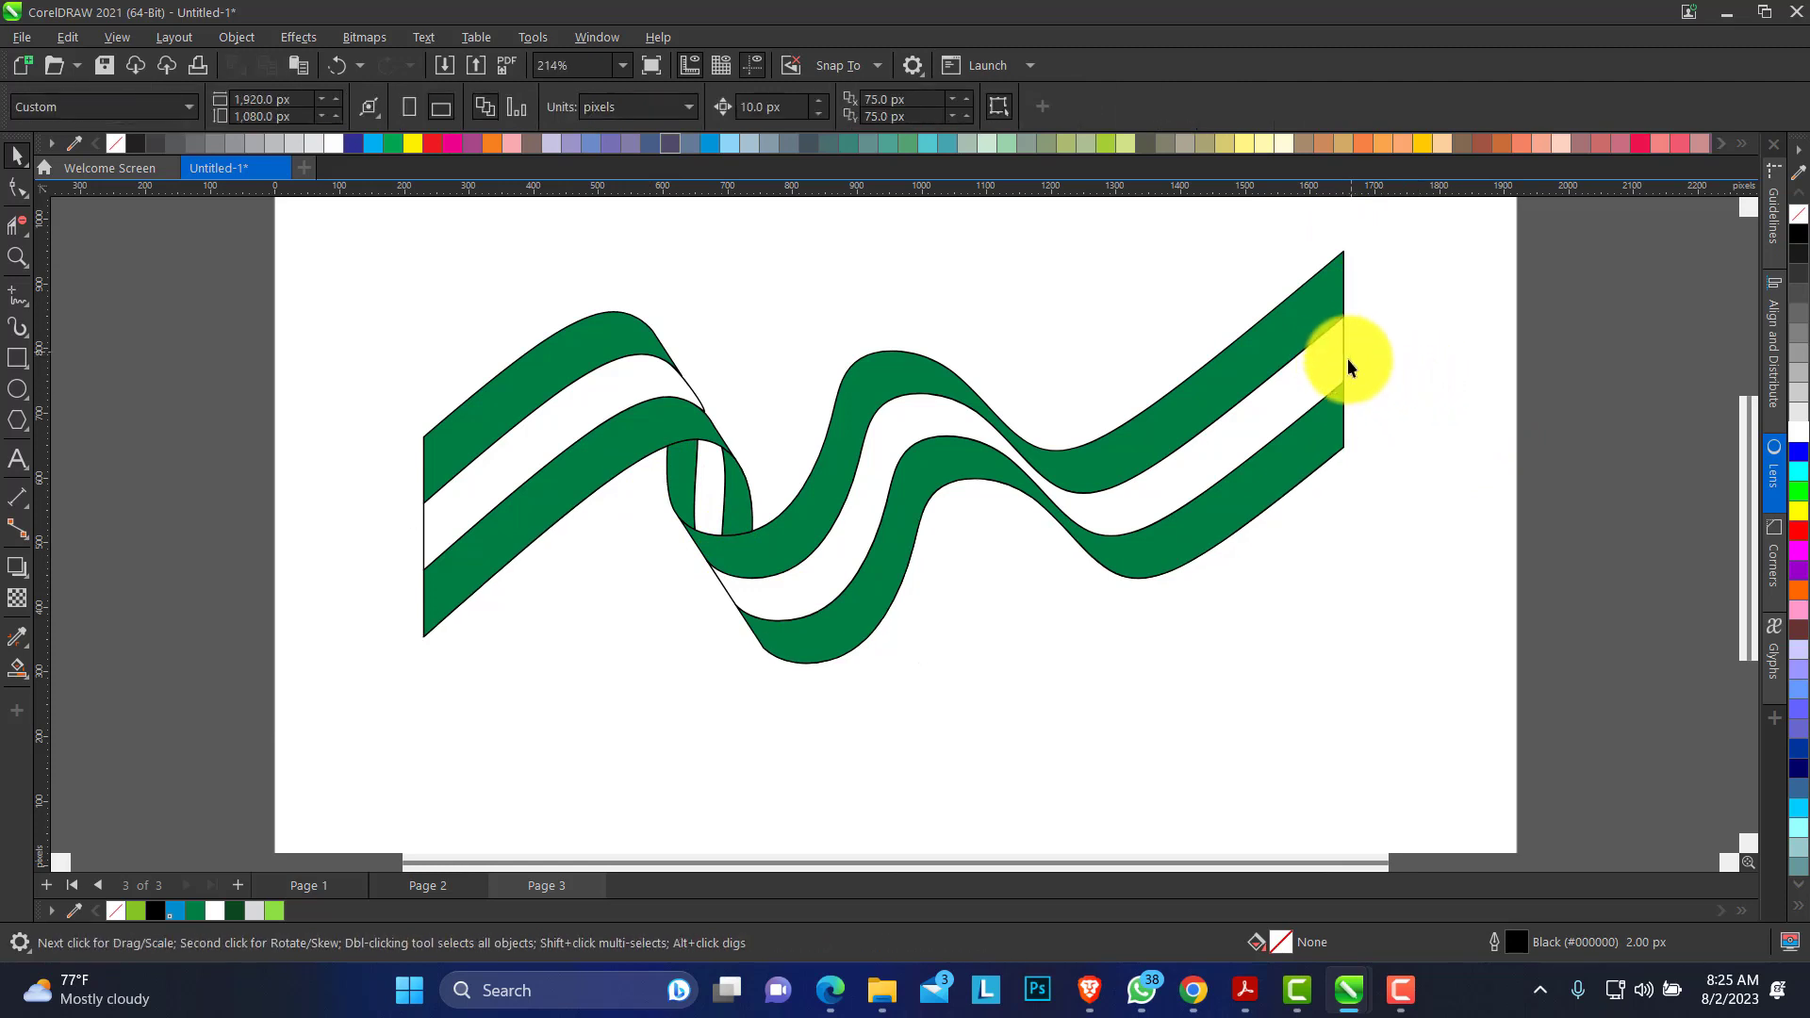
Move the white band's corner node at the first bend down onto the outer edge of the green band below it.
{"action": "left_click", "coordinate": [18, 257]}
{"action": "left_click_drag", "start_coordinate": [496, 287], "coordinate": [1181, 636]}
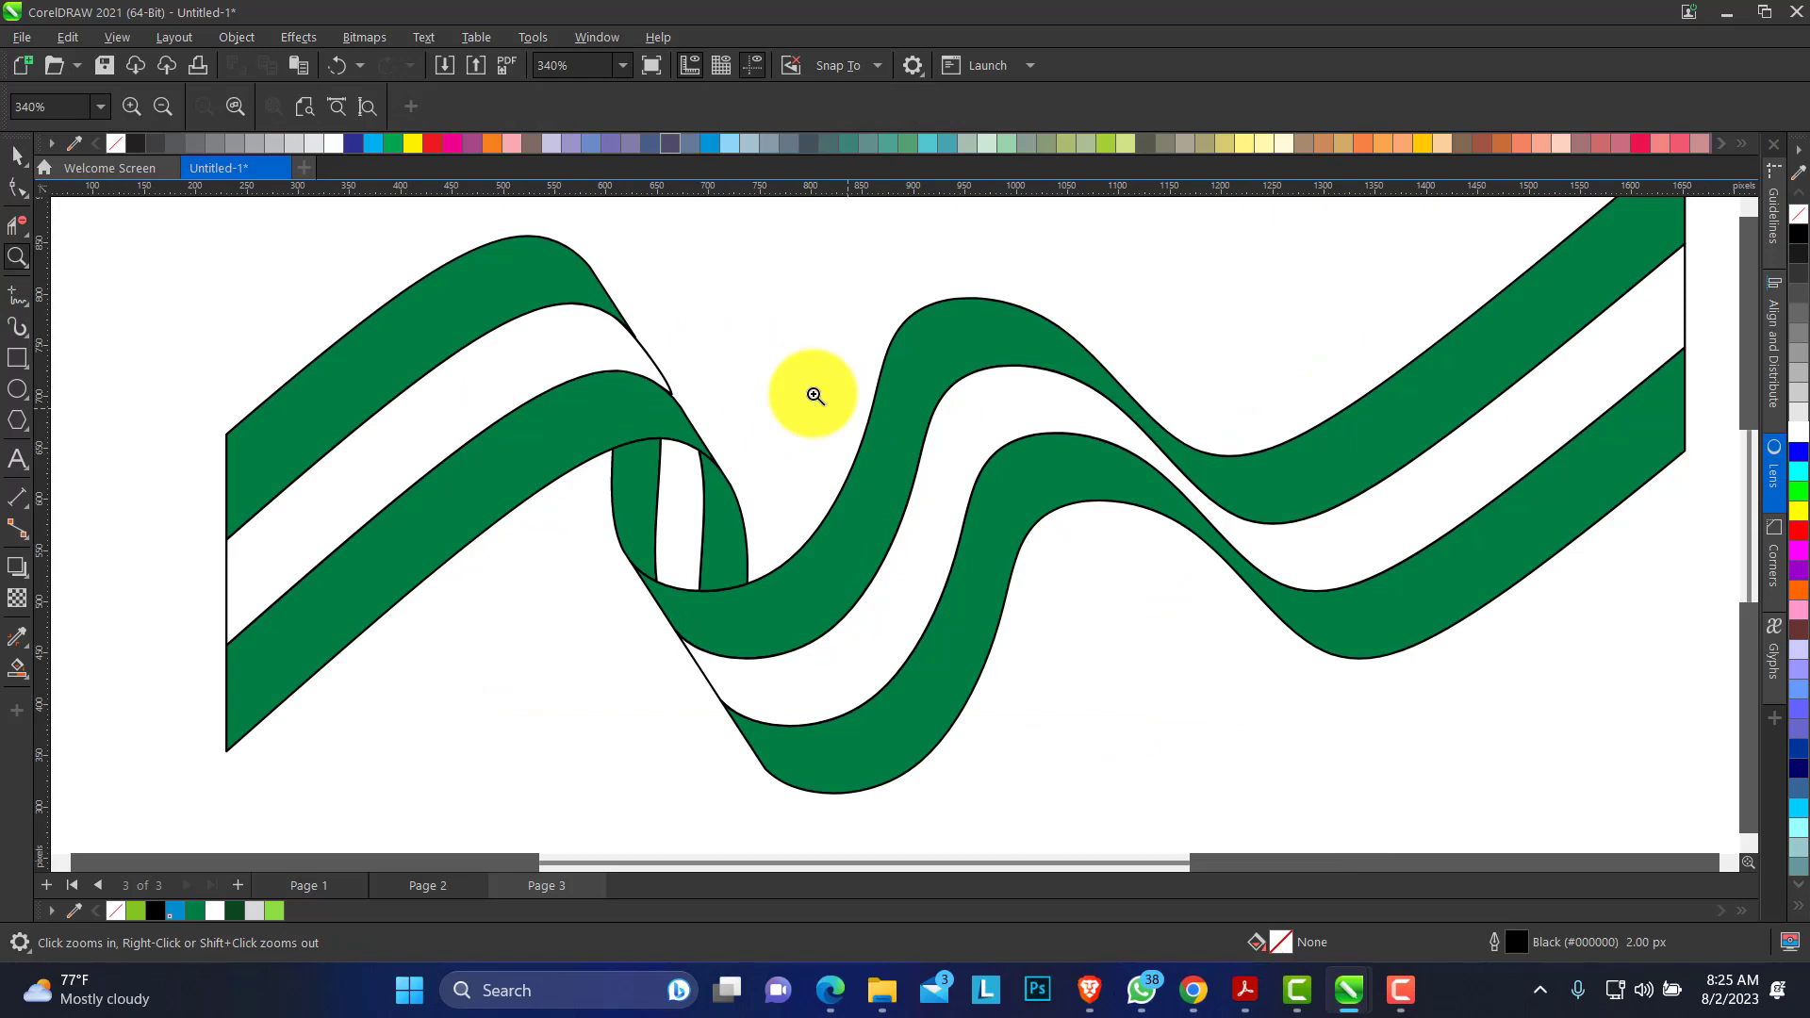
{"action": "left_click", "coordinate": [603, 338]}
{"action": "left_click", "coordinate": [18, 187]}
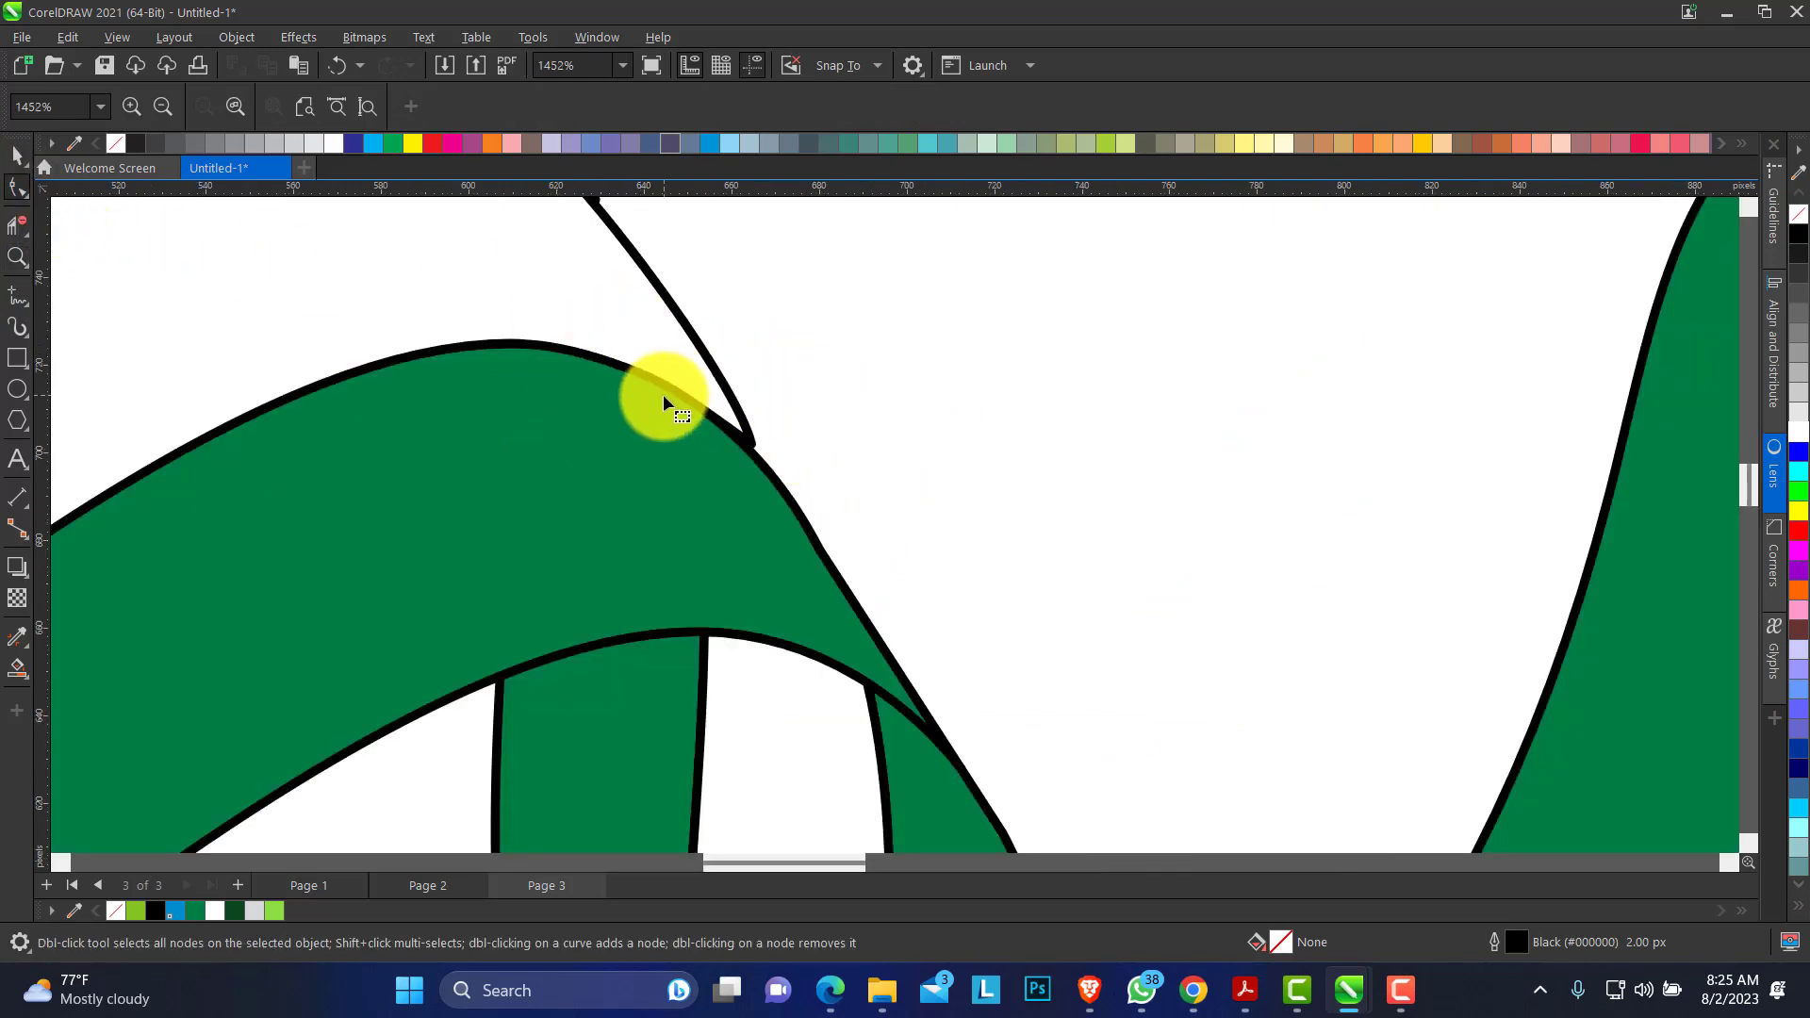
{"action": "left_click_drag", "start_coordinate": [751, 444], "coordinate": [773, 476]}
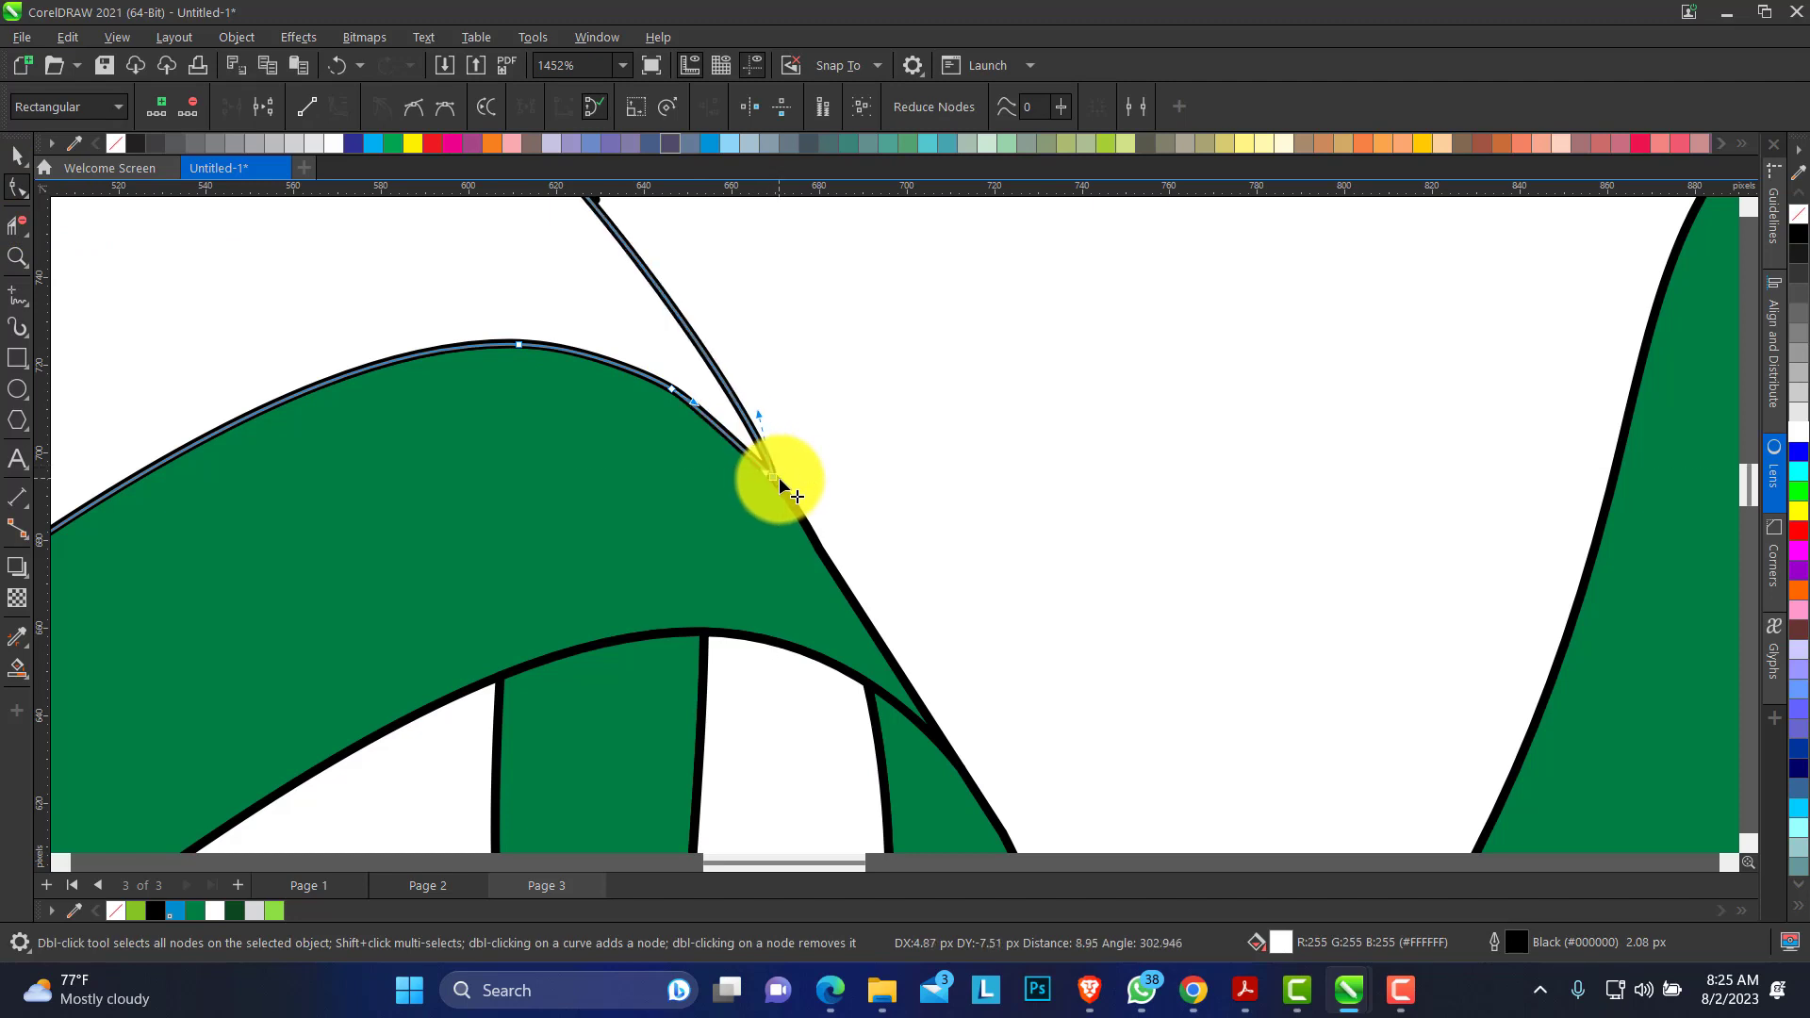
Apply a fountain fill to the upper green band after the fold, darkening to #0D4721 toward its folded end.
{"action": "left_click", "coordinate": [17, 256]}
{"action": "key", "text": "shift+F4"}
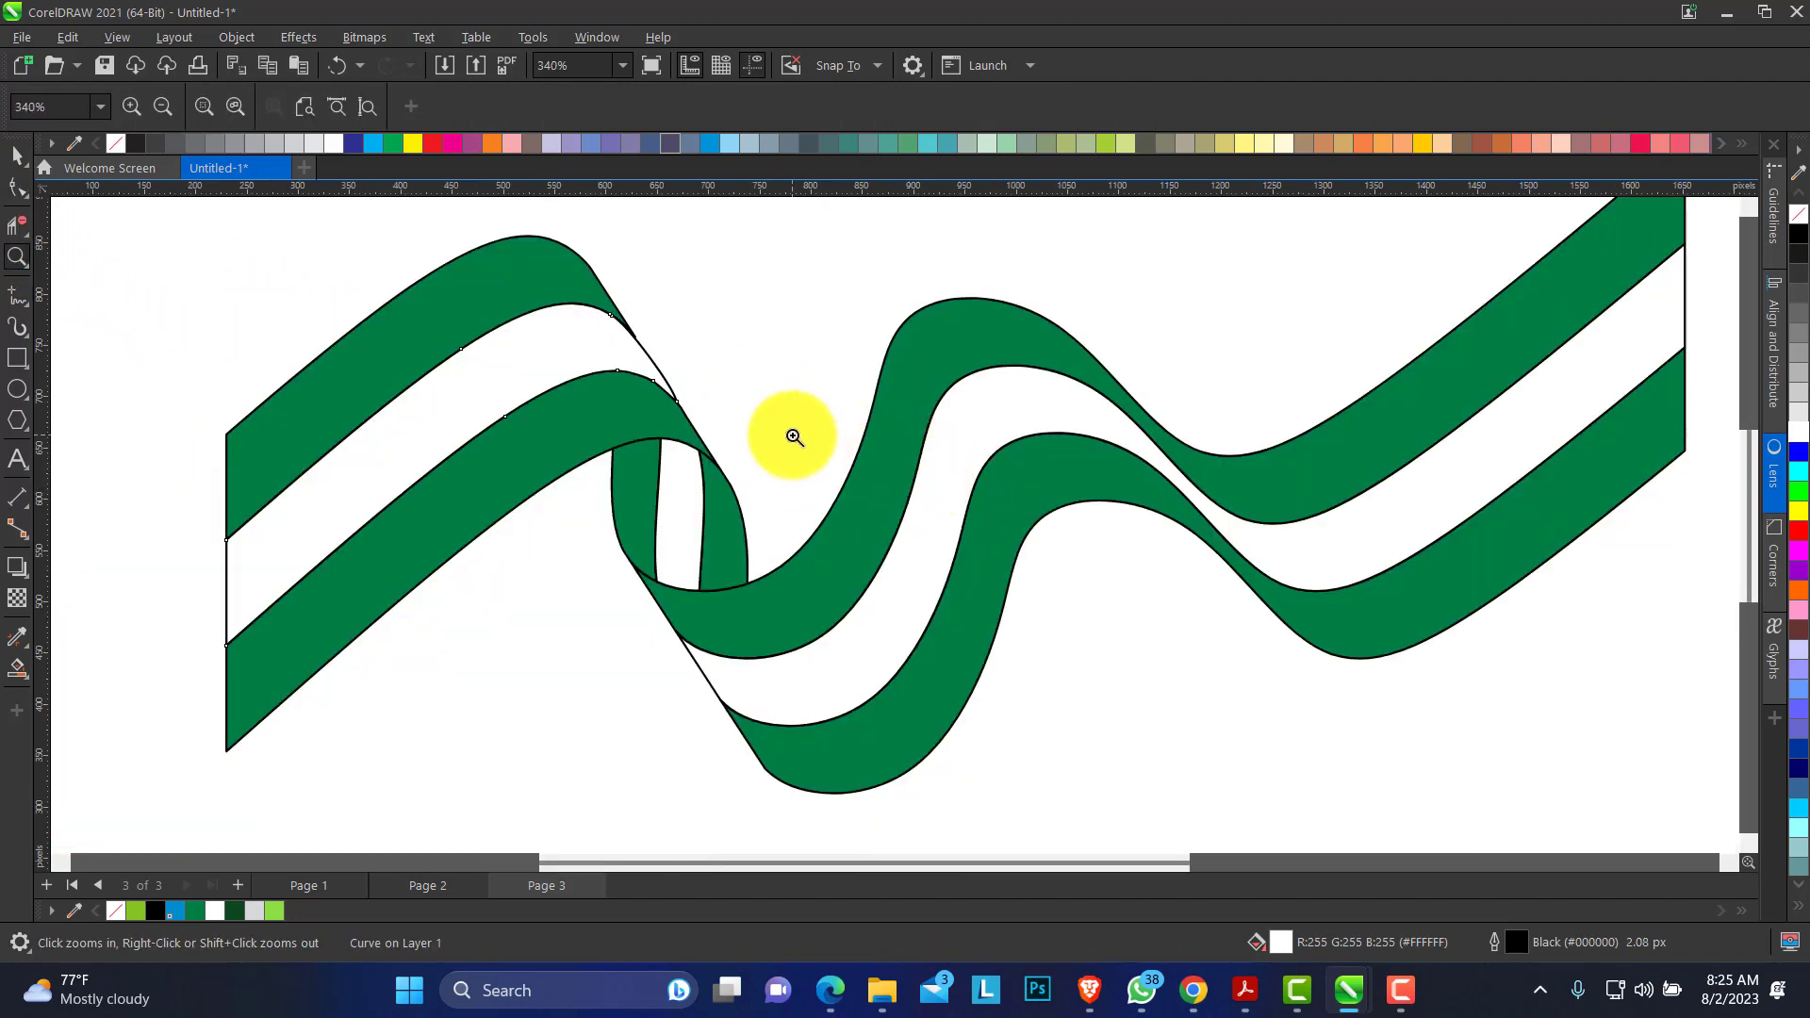
{"action": "left_click_drag", "start_coordinate": [299, 256], "coordinate": [1366, 732]}
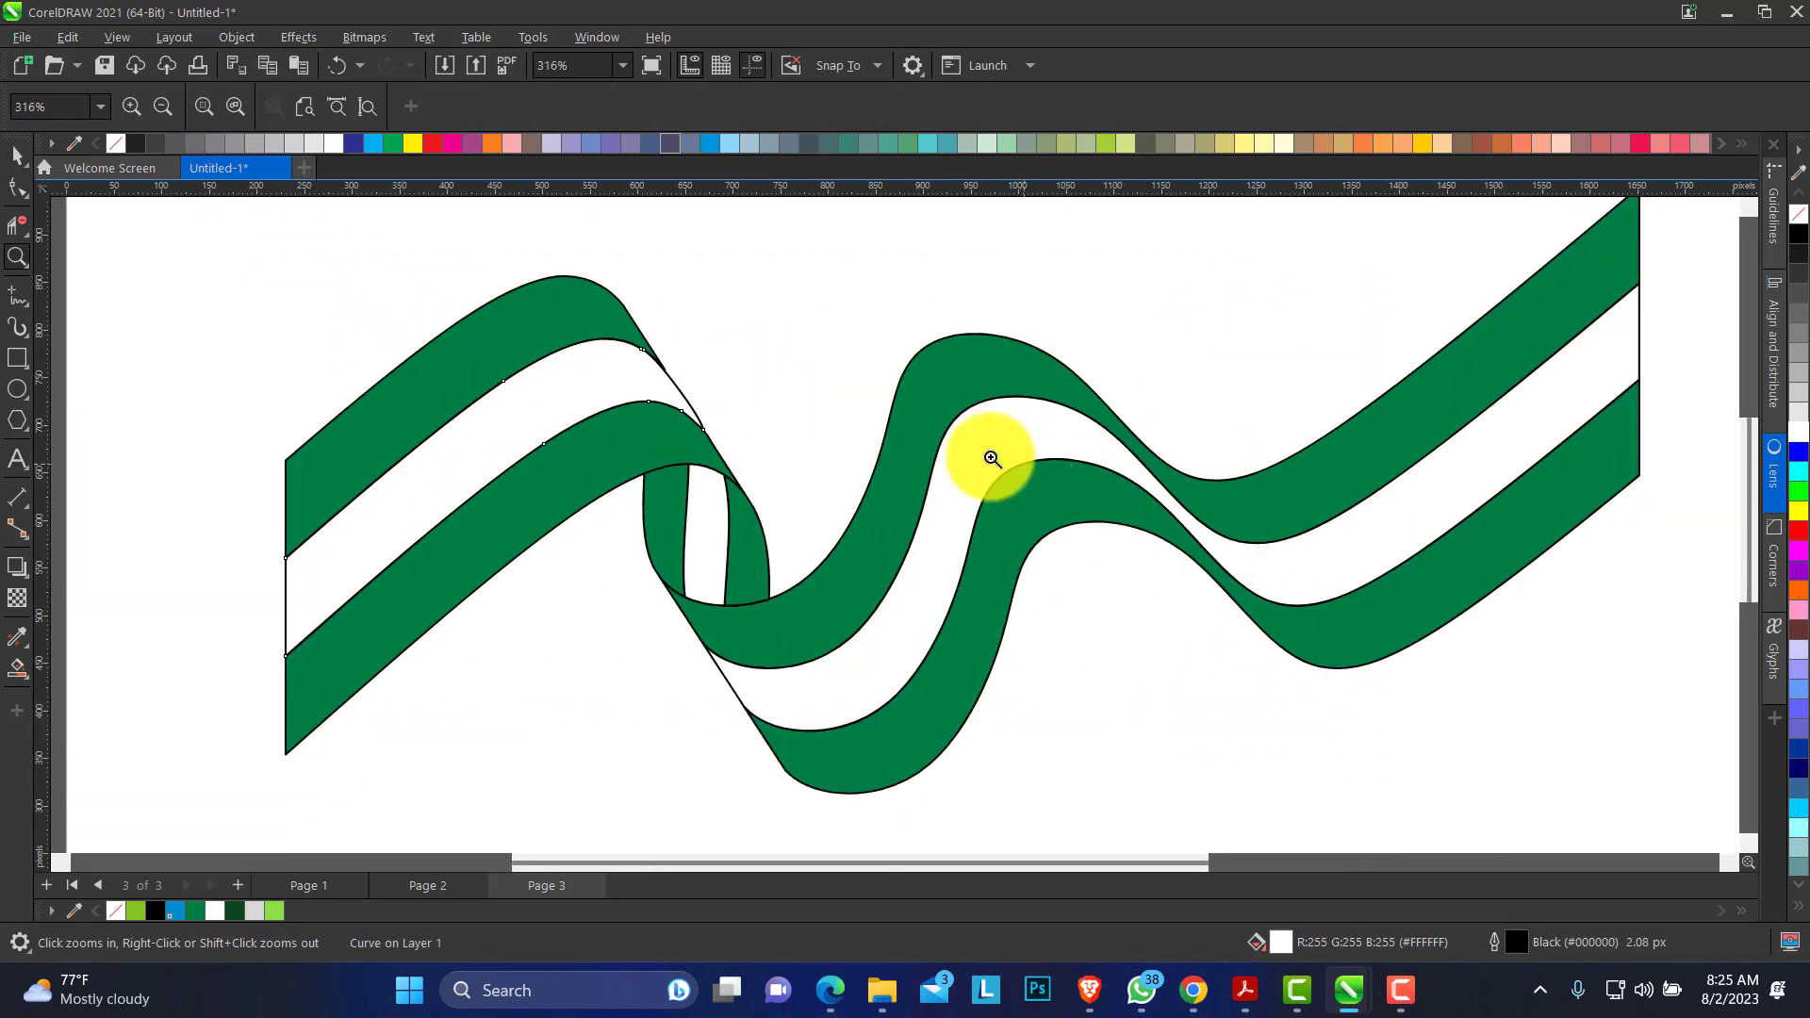
{"action": "left_click", "coordinate": [15, 158]}
{"action": "left_click", "coordinate": [808, 364]}
{"action": "left_click", "coordinate": [747, 575]}
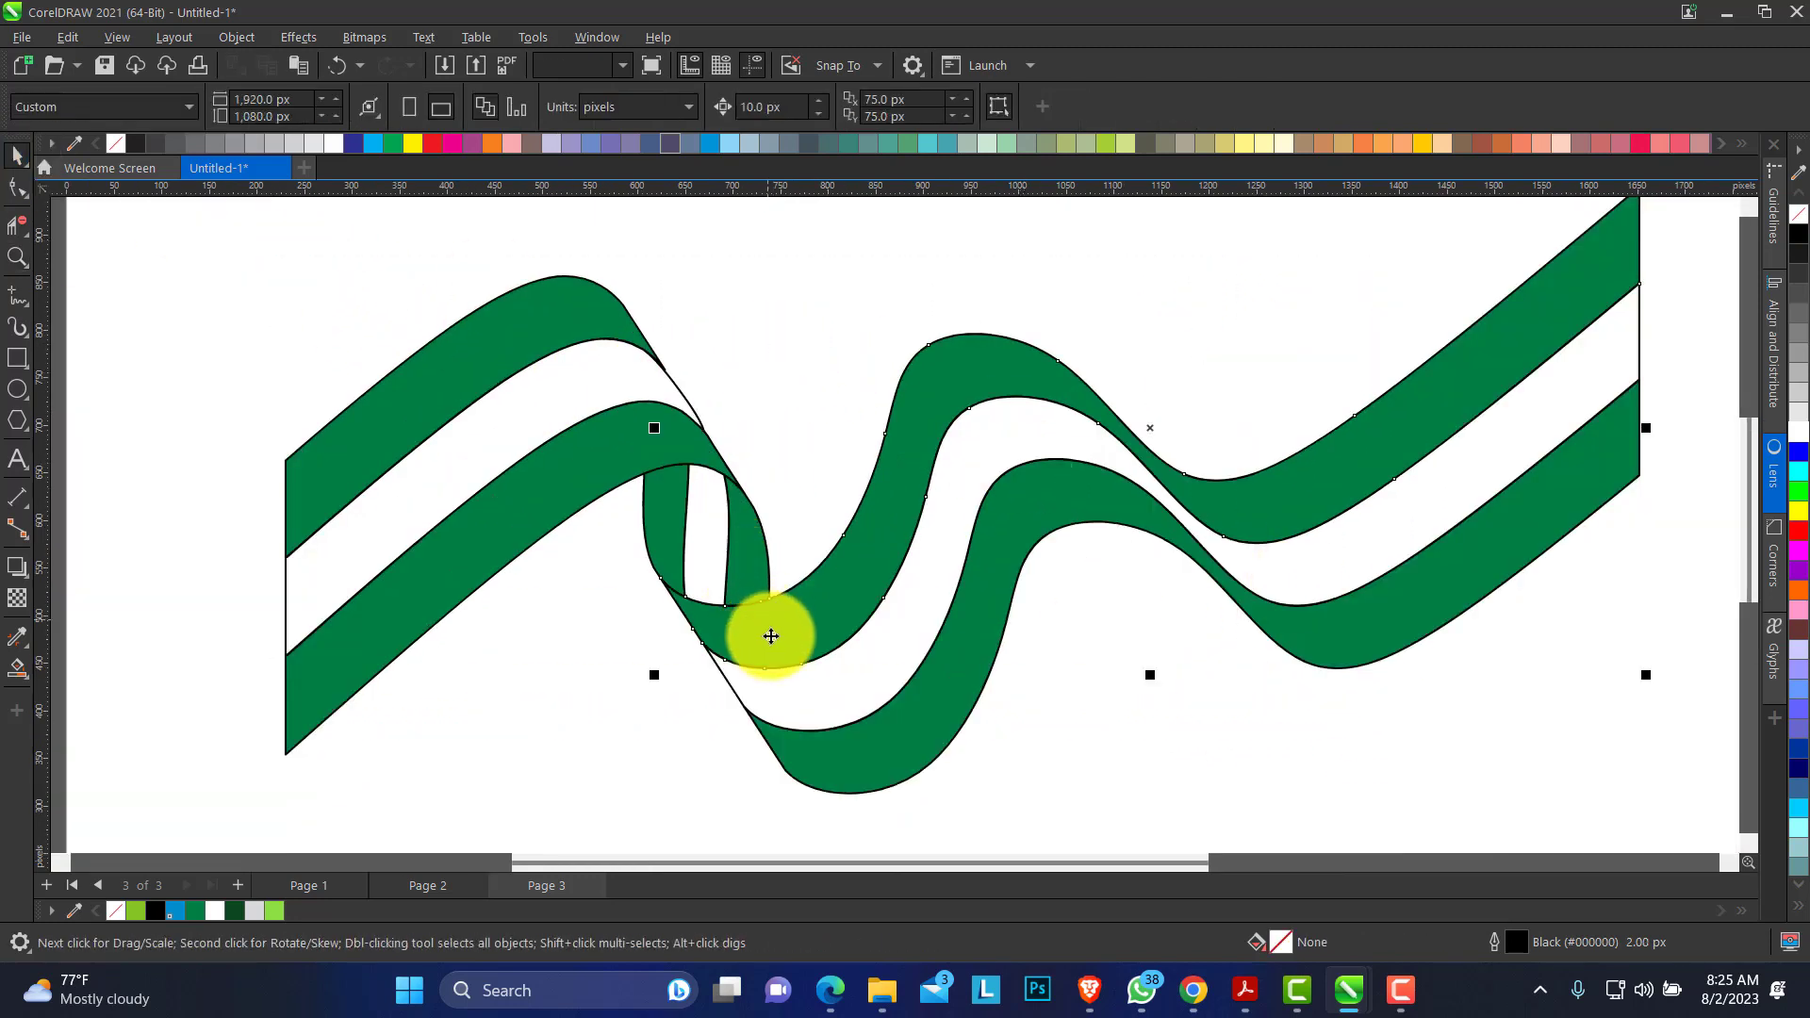
{"action": "left_click", "coordinate": [28, 677]}
{"action": "left_click", "coordinate": [127, 675]}
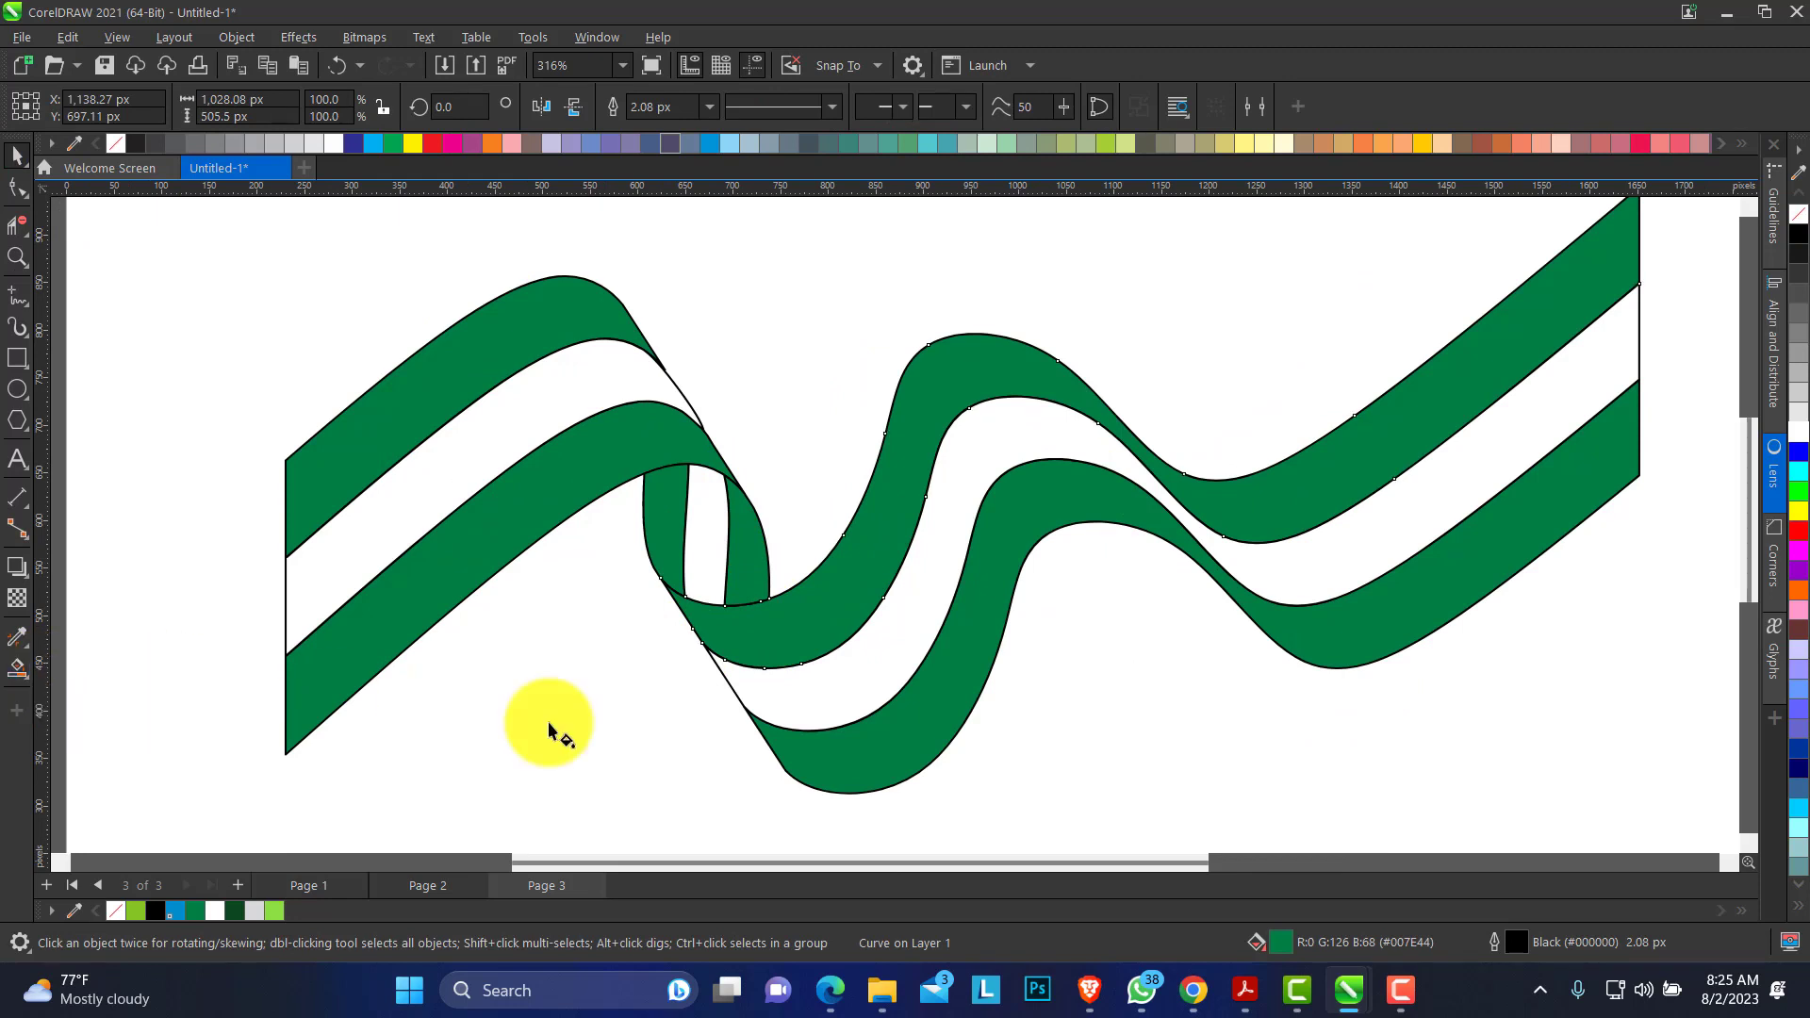
{"action": "left_click_drag", "start_coordinate": [802, 640], "coordinate": [693, 628]}
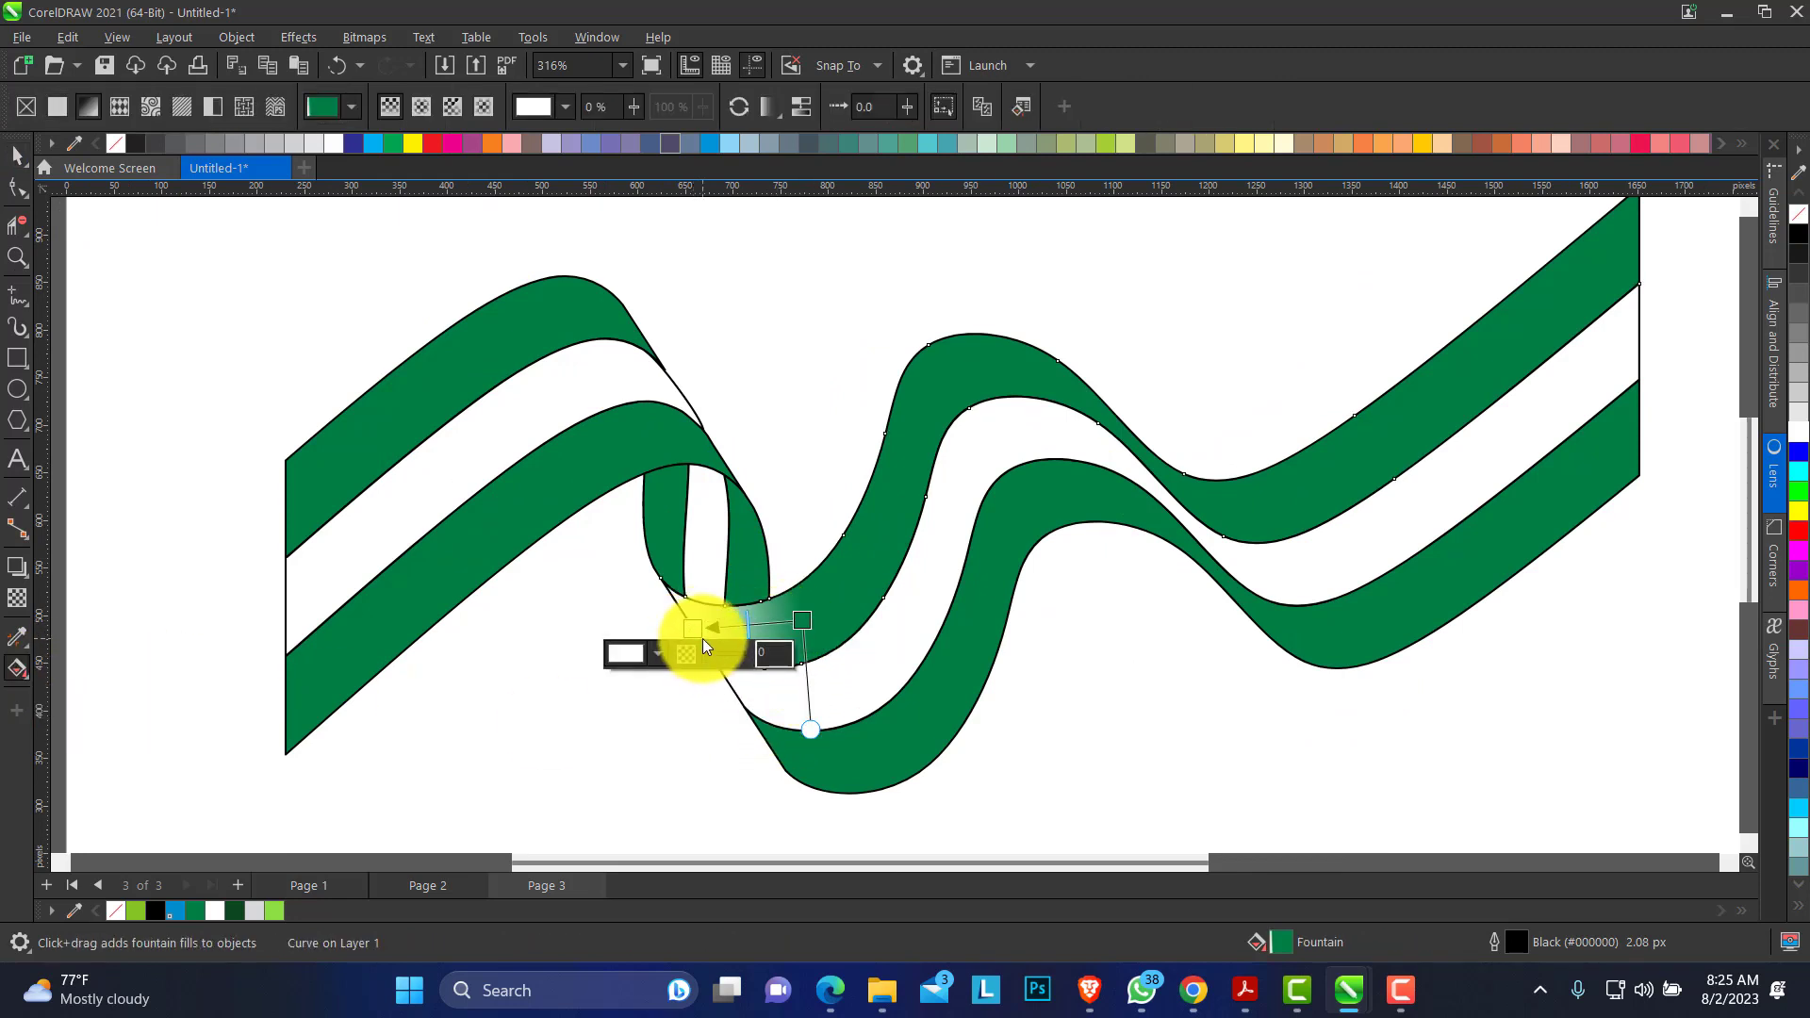
{"action": "left_click", "coordinate": [660, 656]}
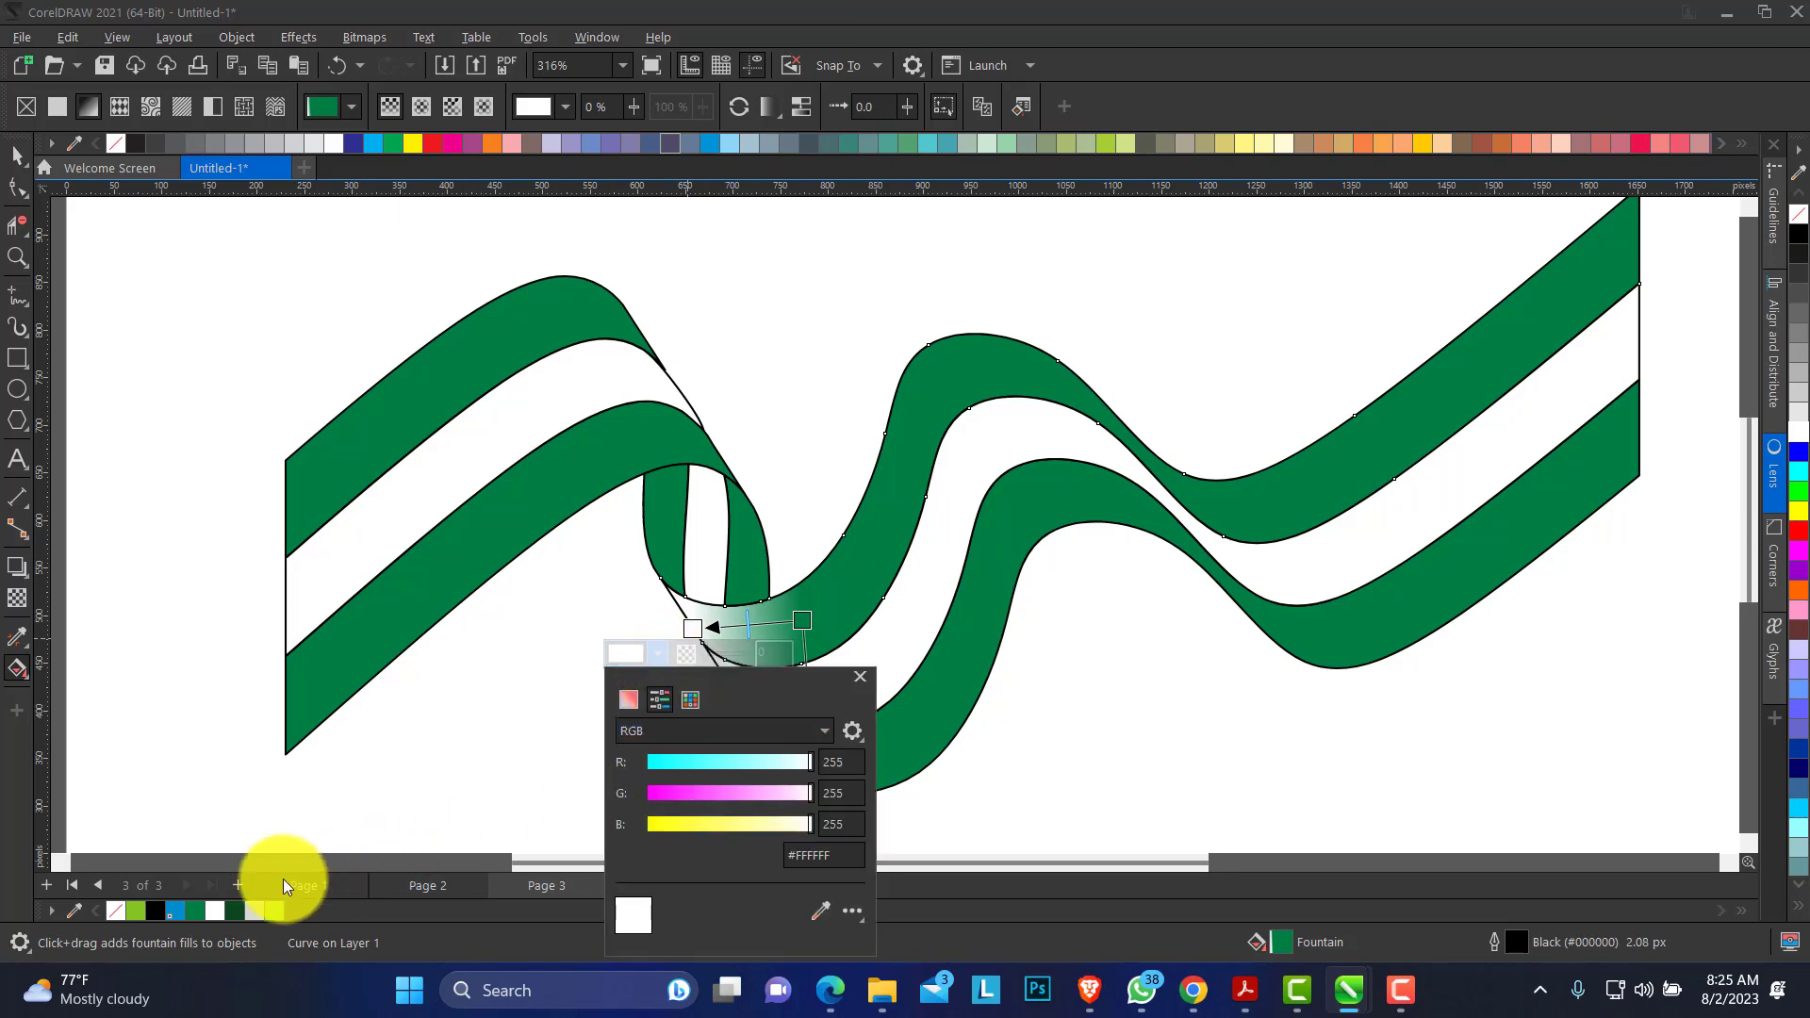
{"action": "left_click", "coordinate": [821, 911]}
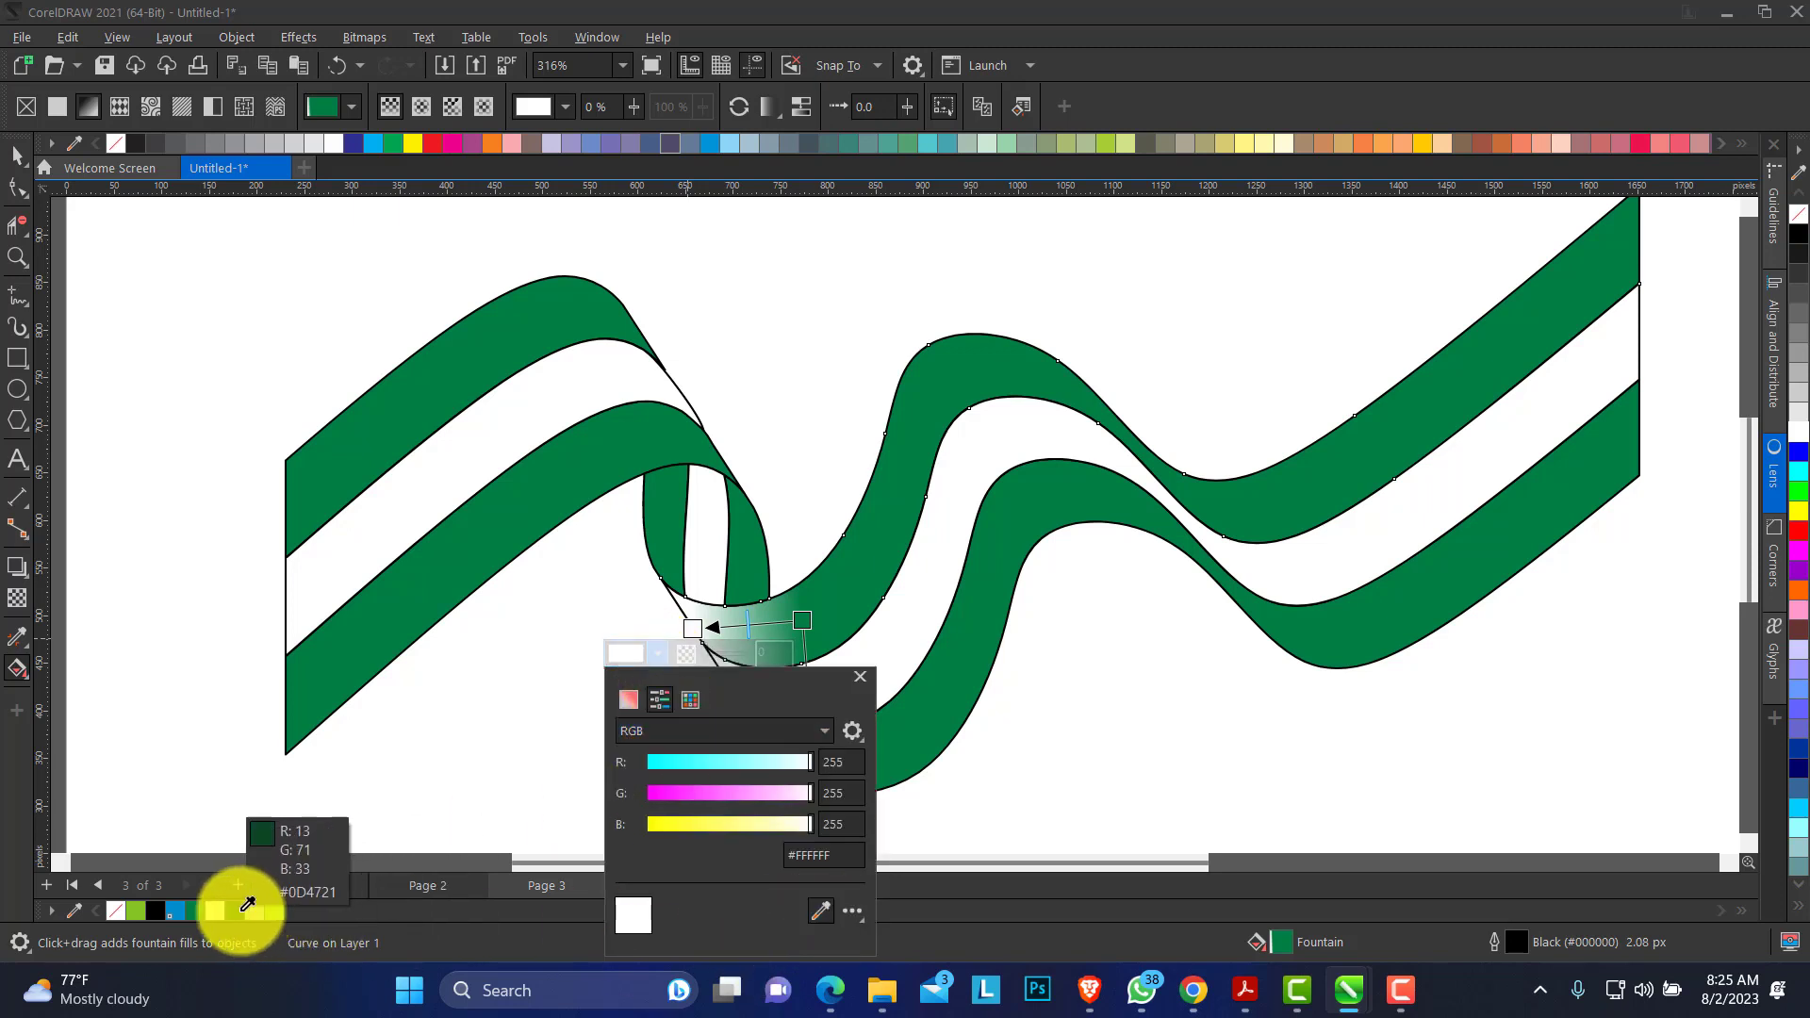
{"action": "left_click", "coordinate": [239, 911]}
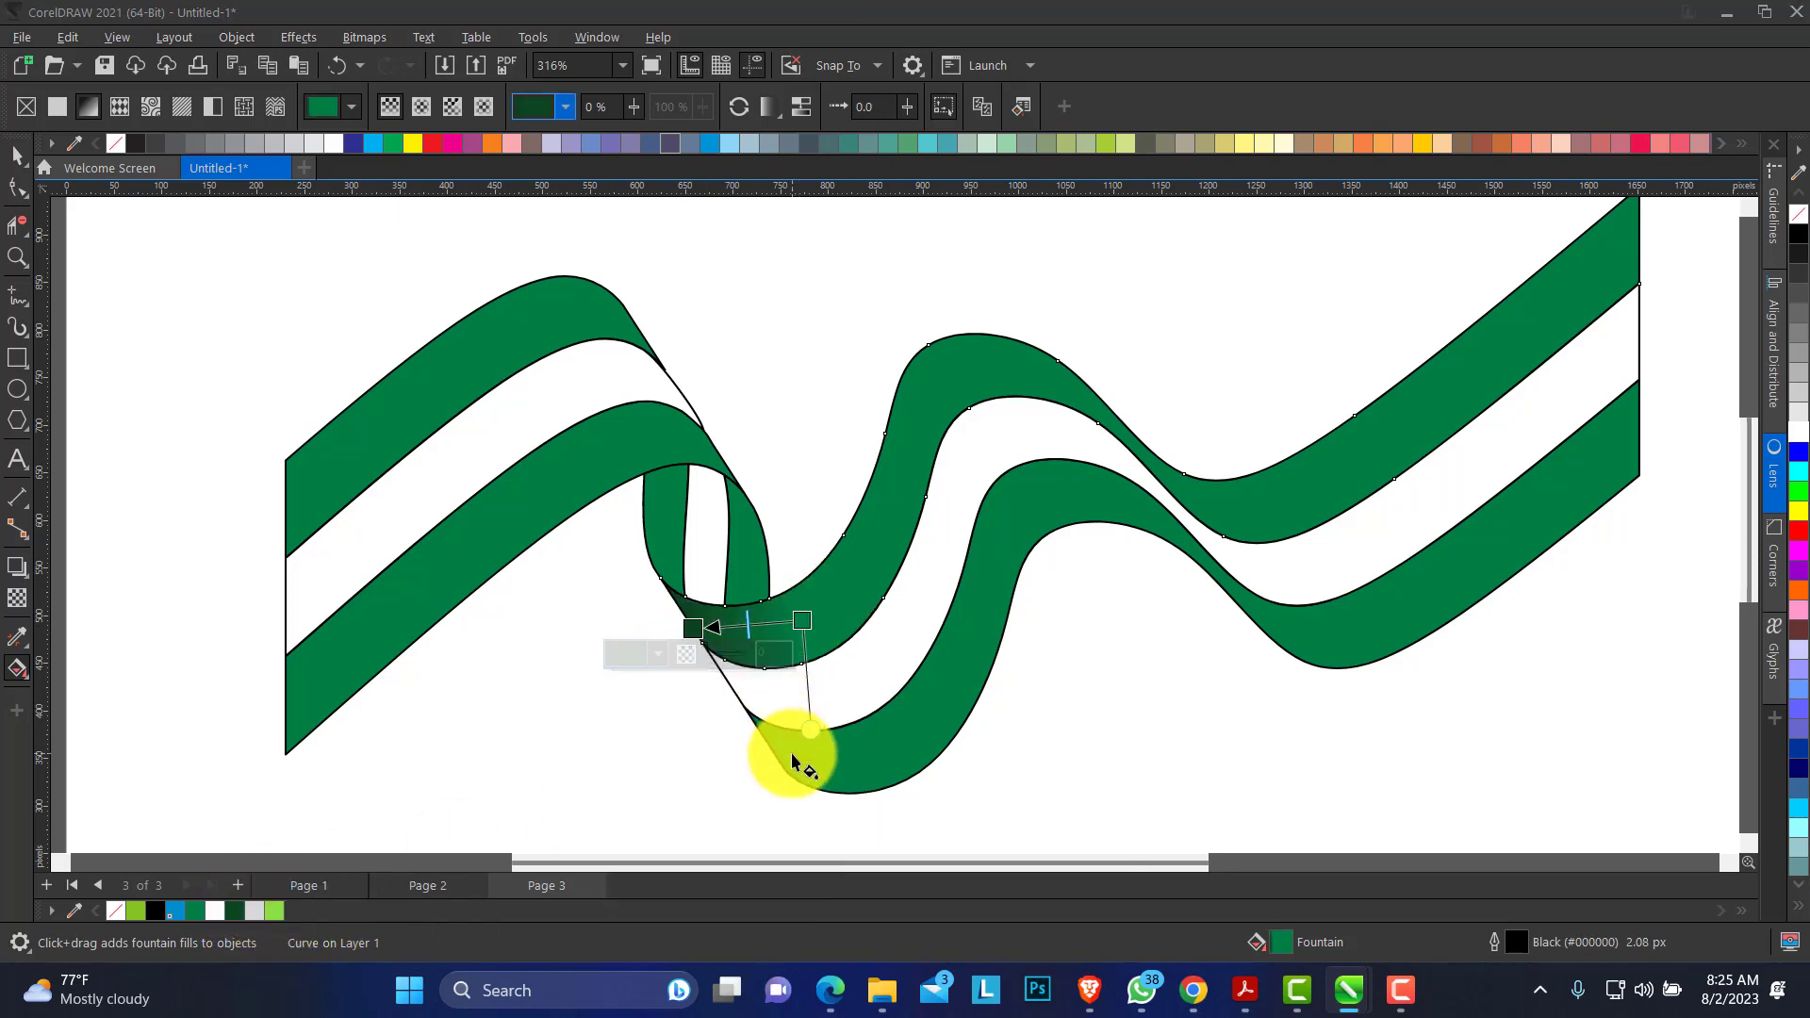
Copy the dark green gradient from the upper band after the fold to the lower green band with the Attributes Eyedropper.
{"action": "left_click", "coordinate": [806, 745]}
{"action": "left_click_drag", "start_coordinate": [872, 753], "coordinate": [735, 764]}
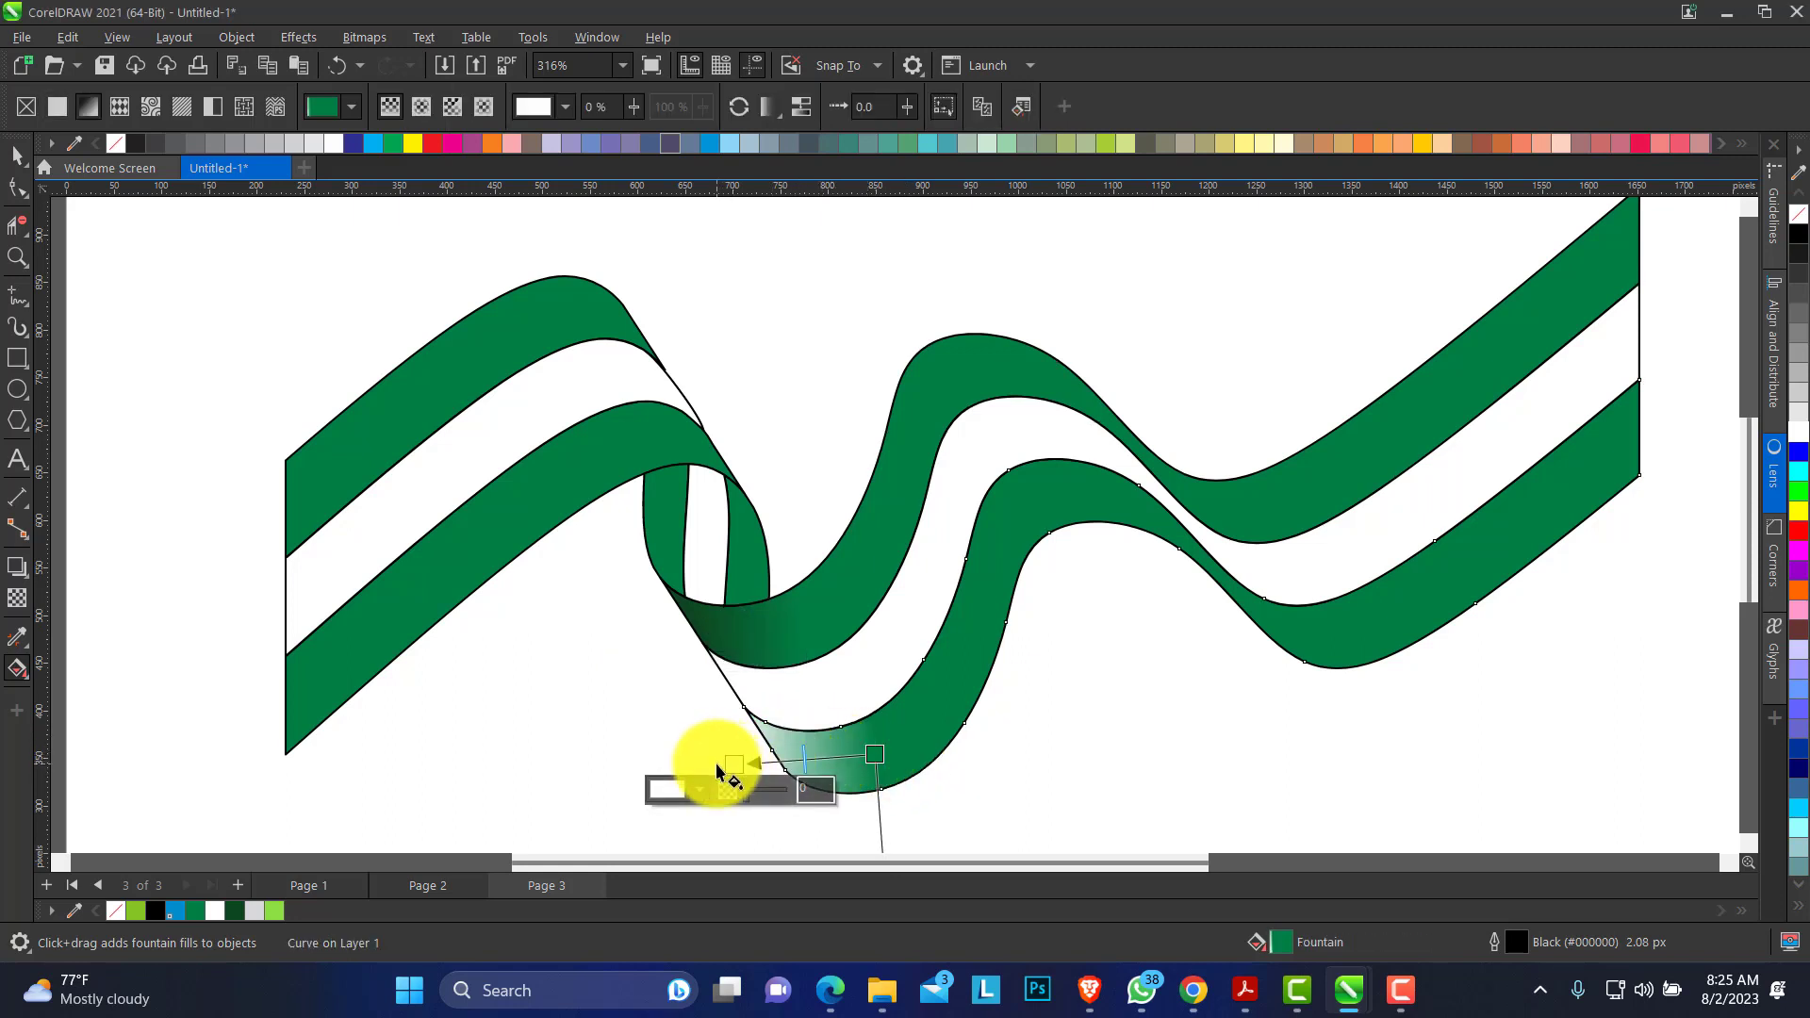
{"action": "left_click", "coordinate": [21, 158]}
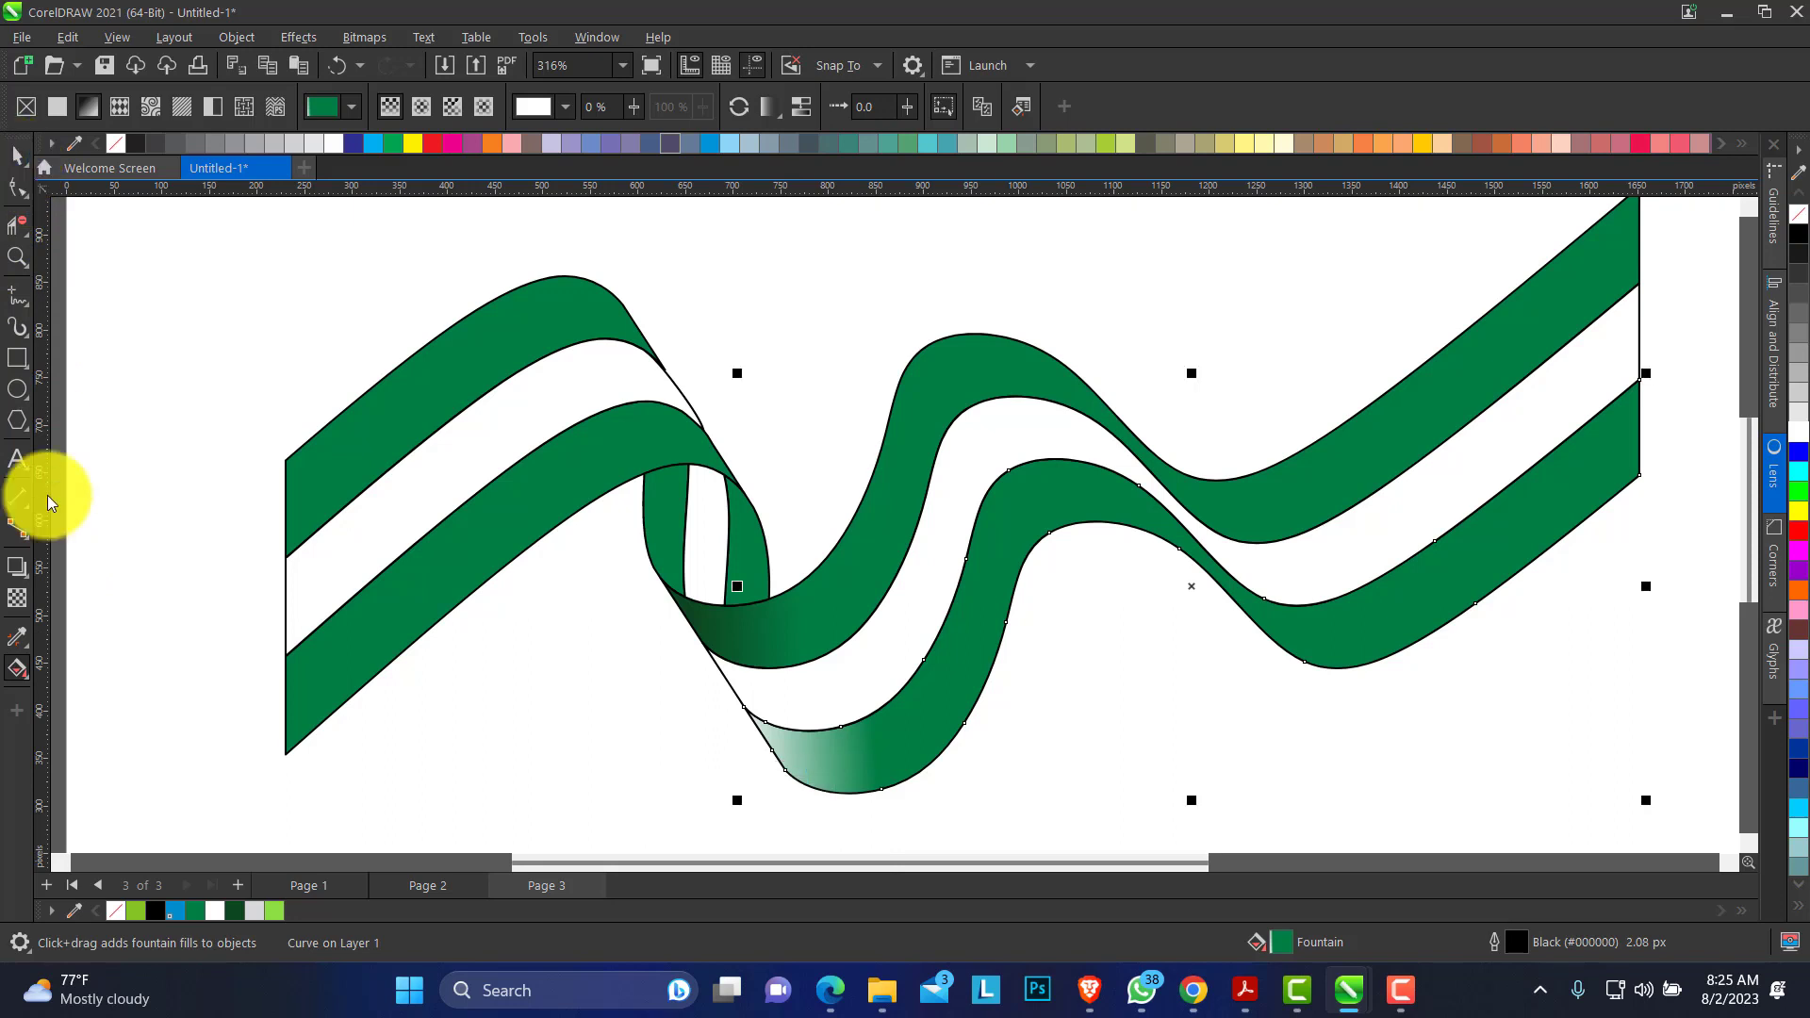
{"action": "left_click", "coordinate": [31, 658]}
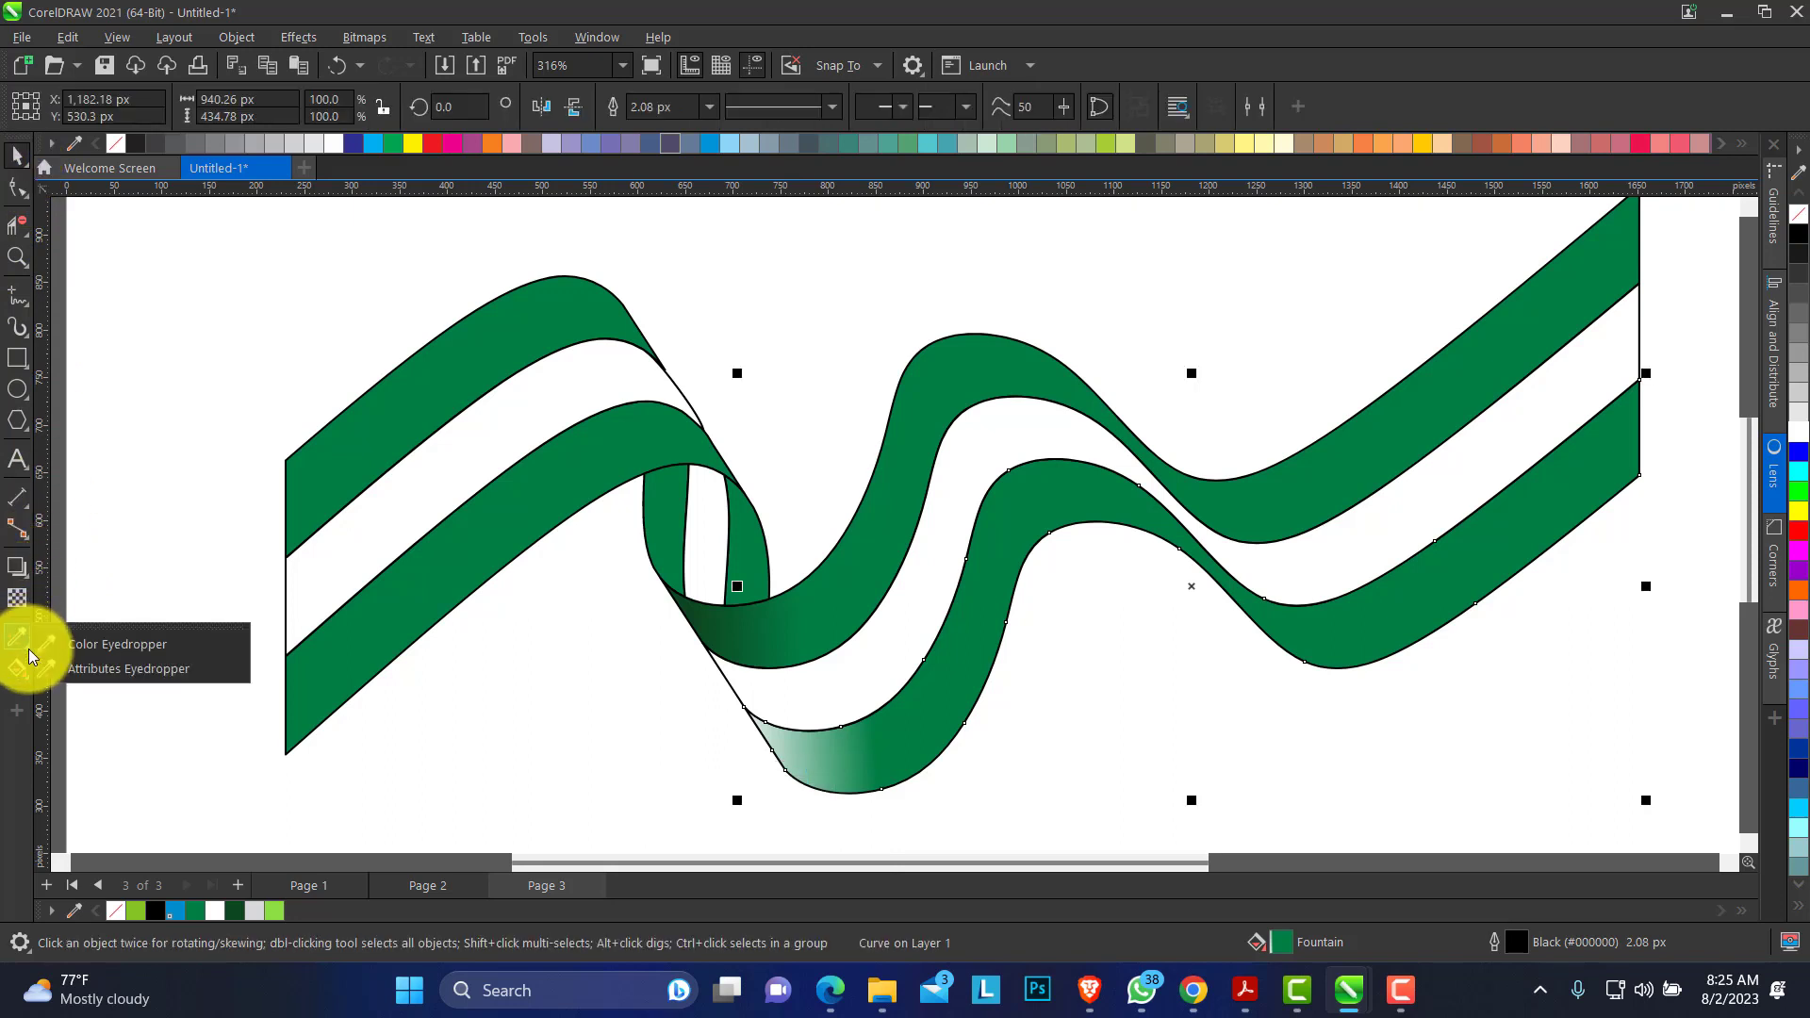
{"action": "left_click", "coordinate": [106, 671]}
{"action": "left_click", "coordinate": [727, 626]}
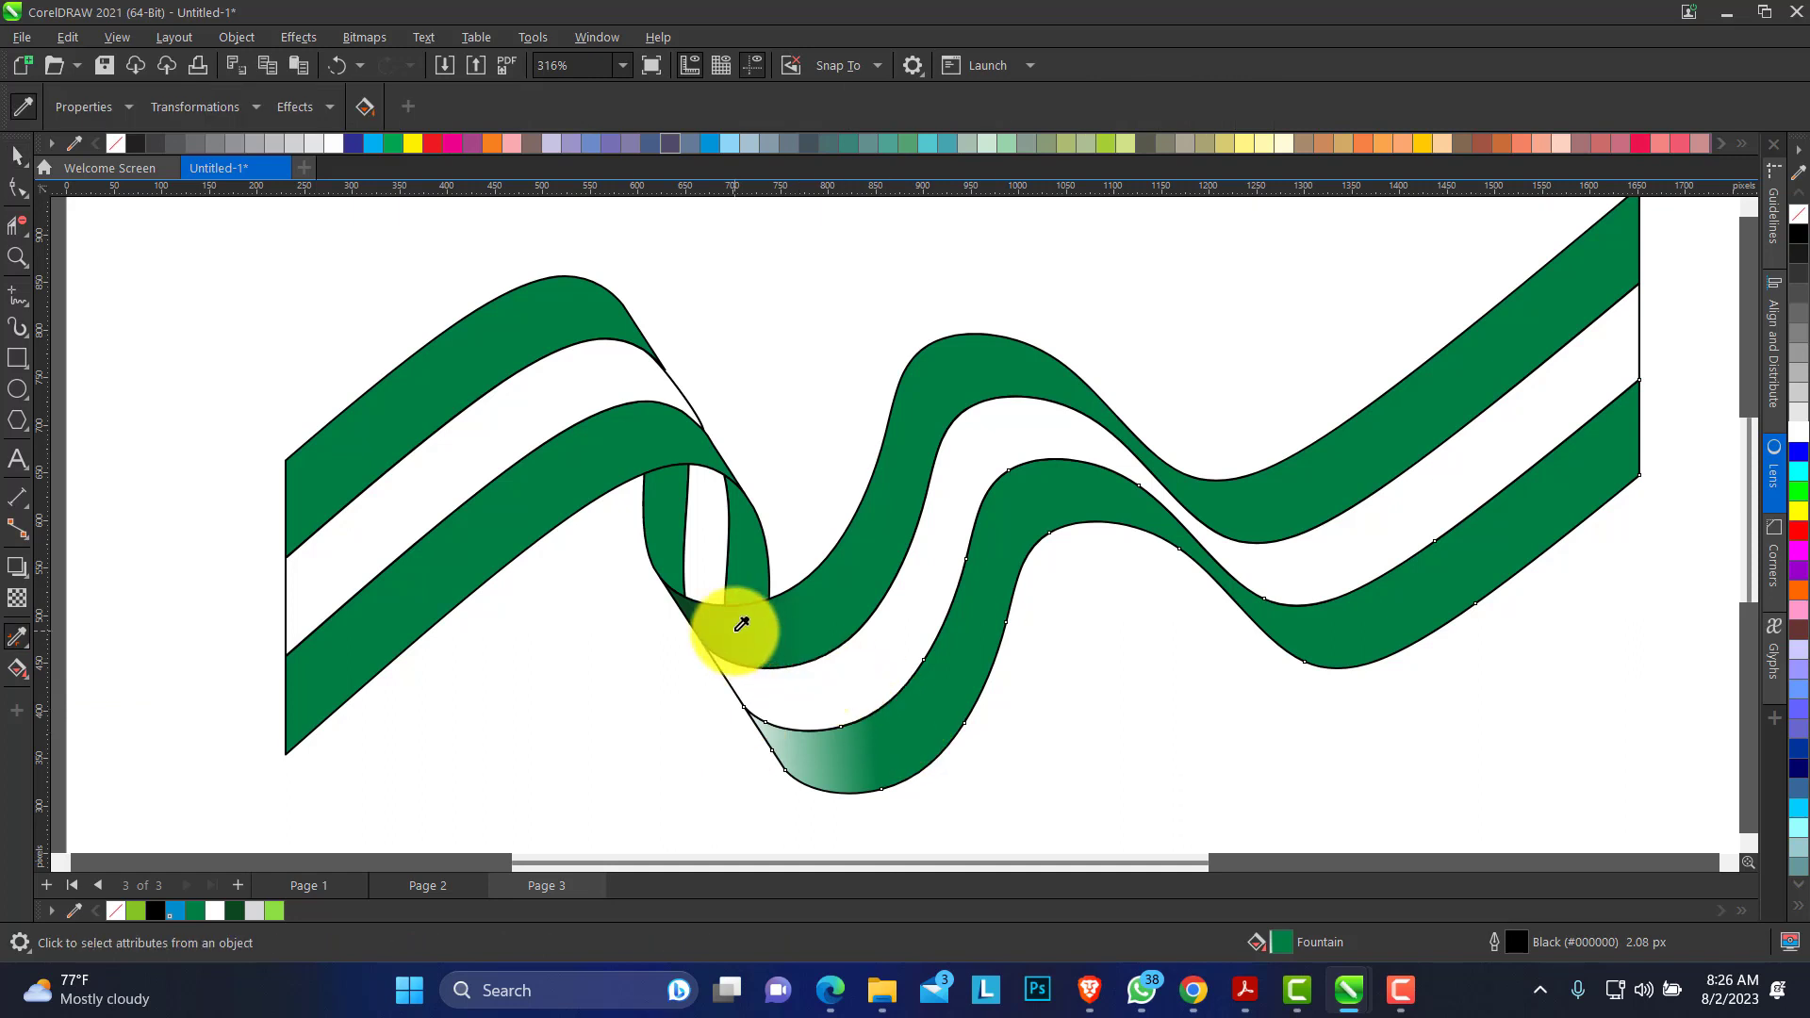
{"action": "left_click", "coordinate": [829, 761]}
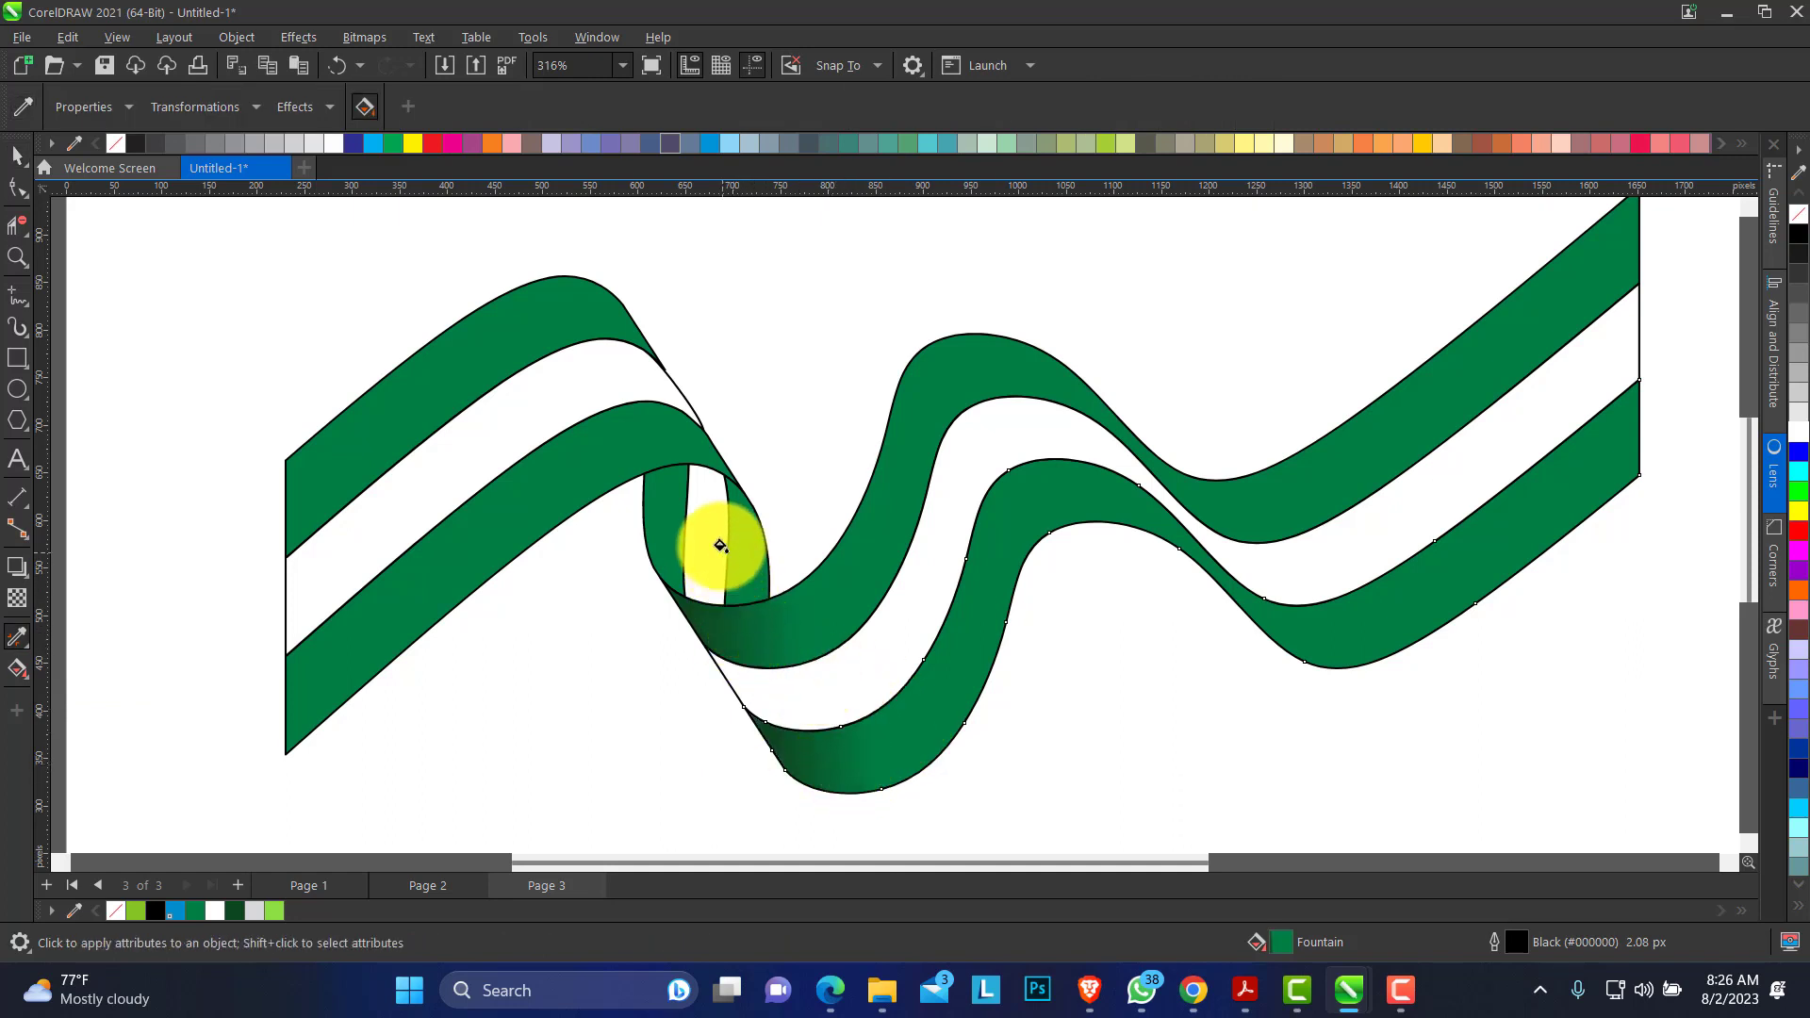
Apply a fountain fill to the upper green band before the fold, darkening to #0D4721 toward the bend.
{"action": "left_click", "coordinate": [19, 156]}
{"action": "left_click", "coordinate": [607, 347]}
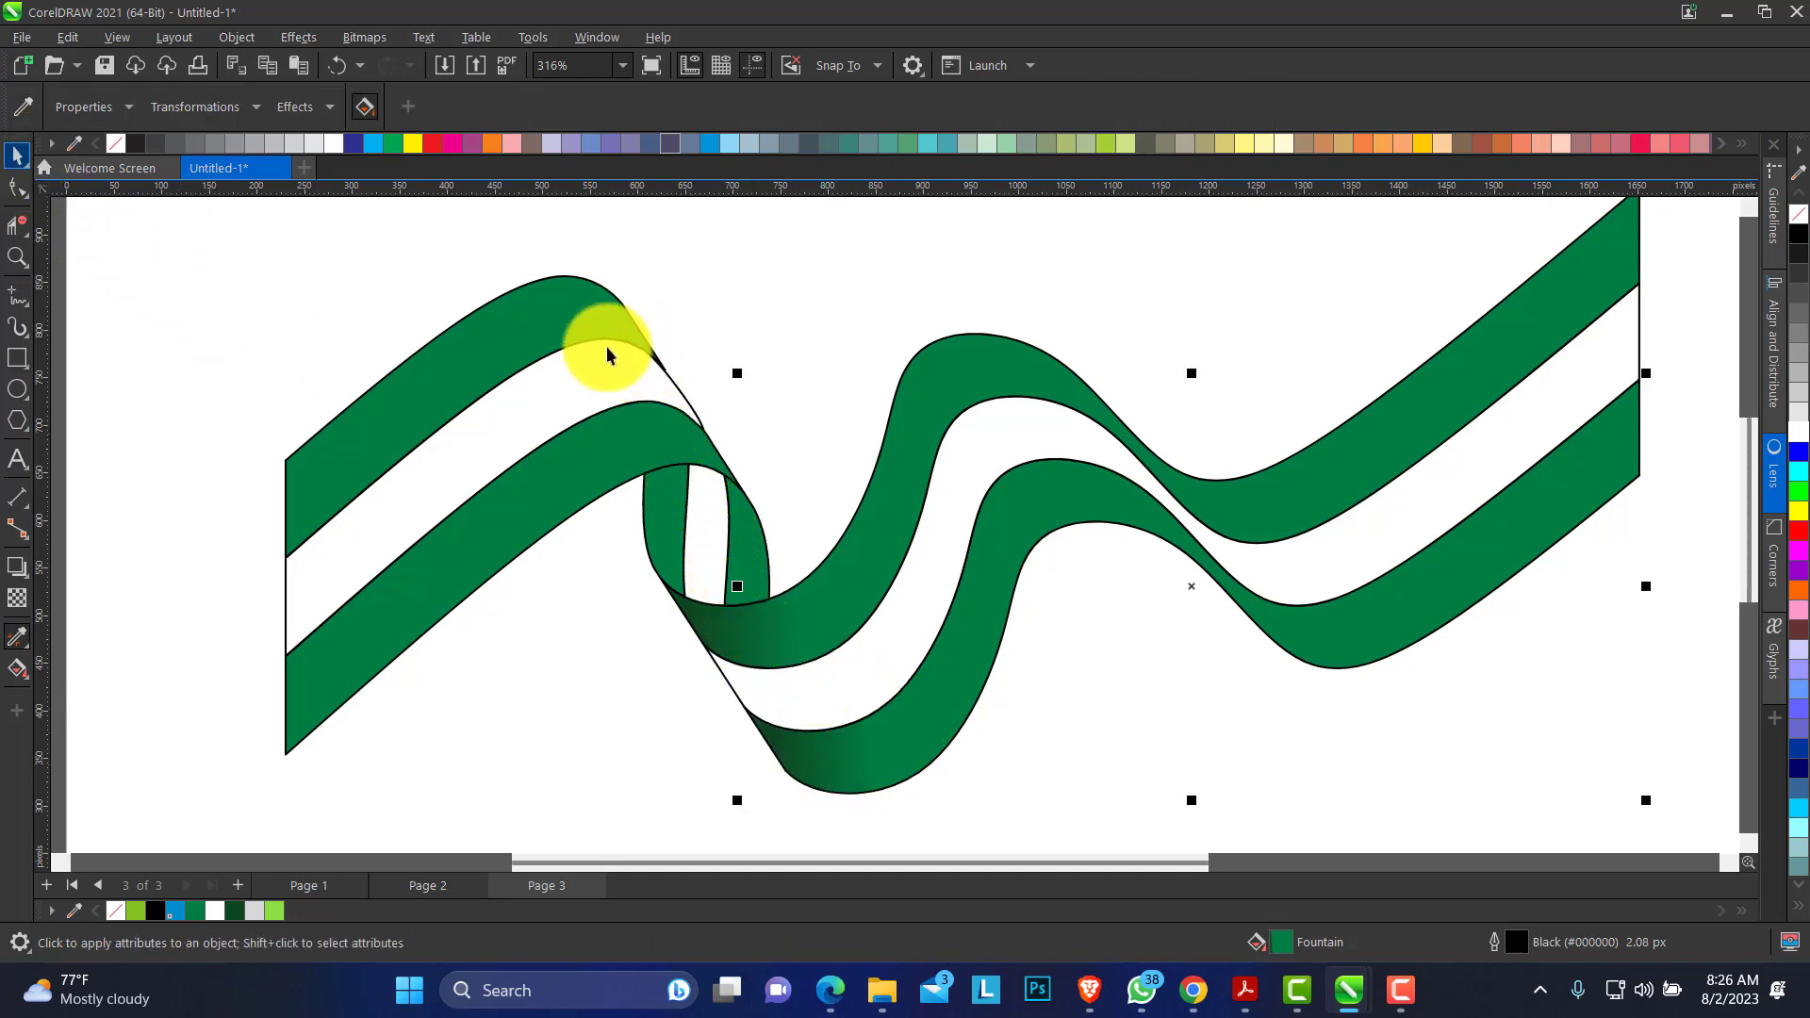
{"action": "left_click", "coordinate": [18, 670]}
{"action": "left_click_drag", "start_coordinate": [525, 330], "coordinate": [633, 322]}
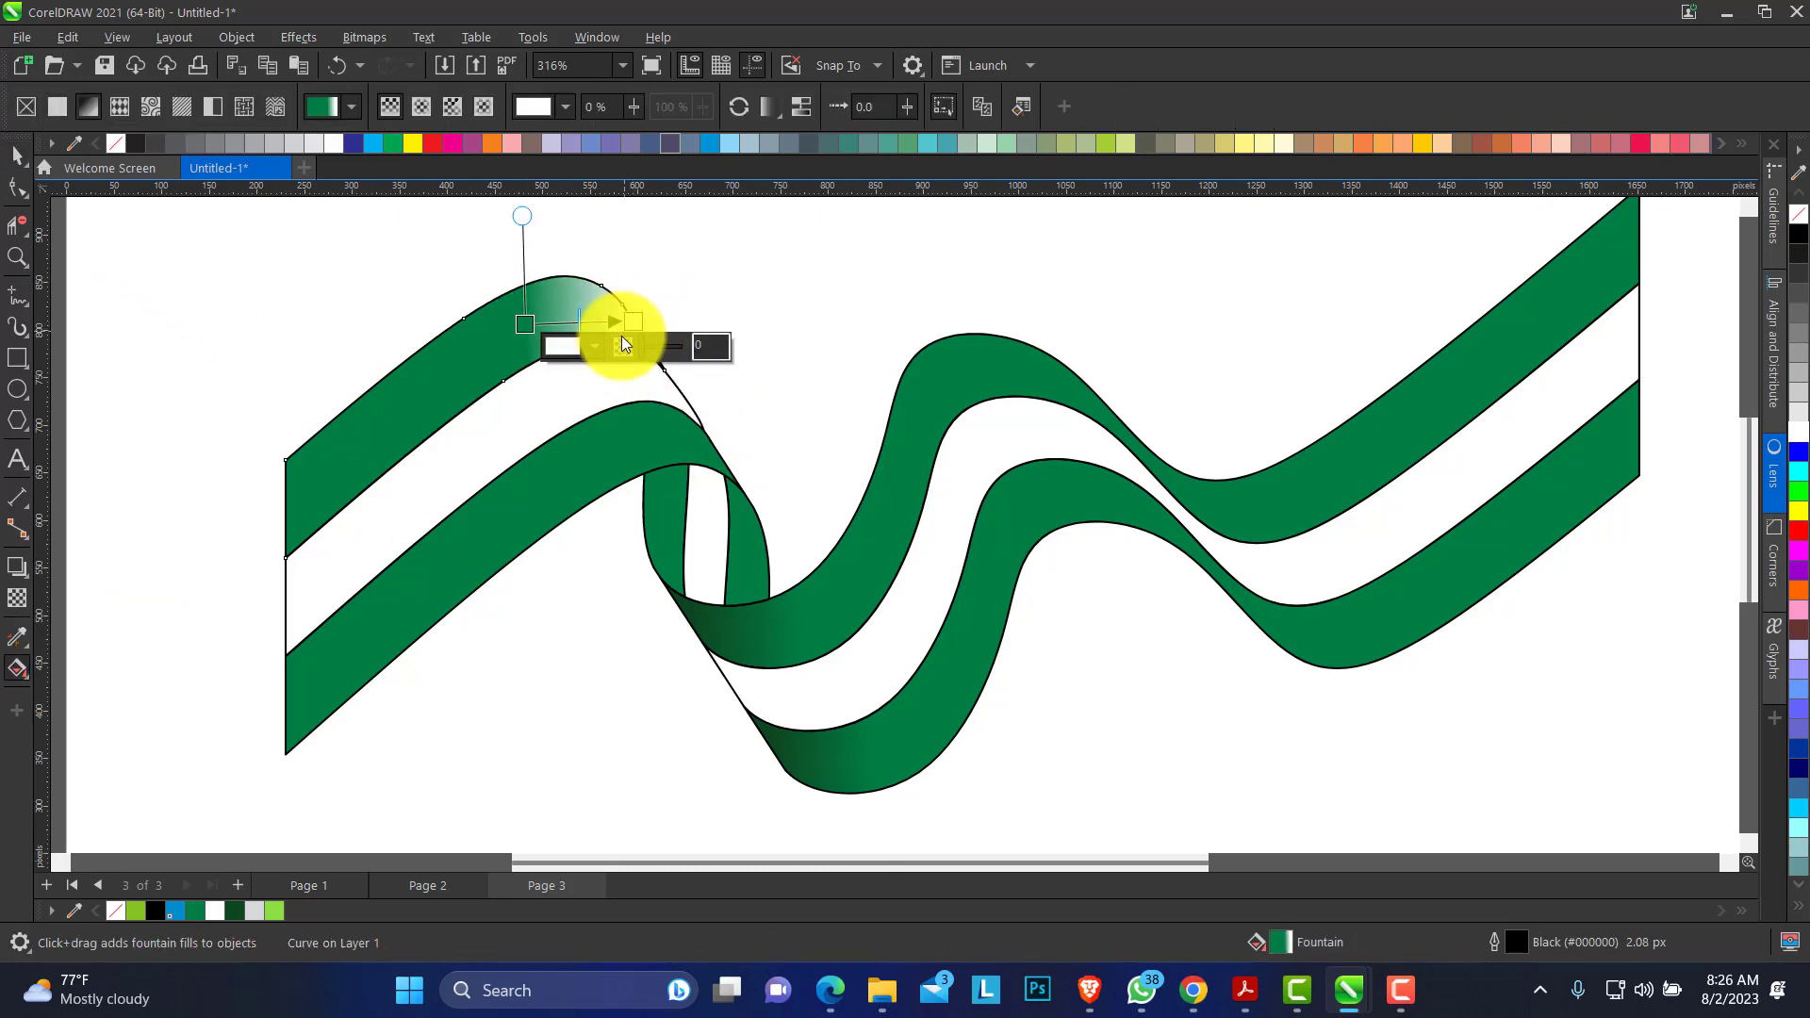
{"action": "left_click", "coordinate": [596, 351]}
{"action": "left_click", "coordinate": [757, 603]}
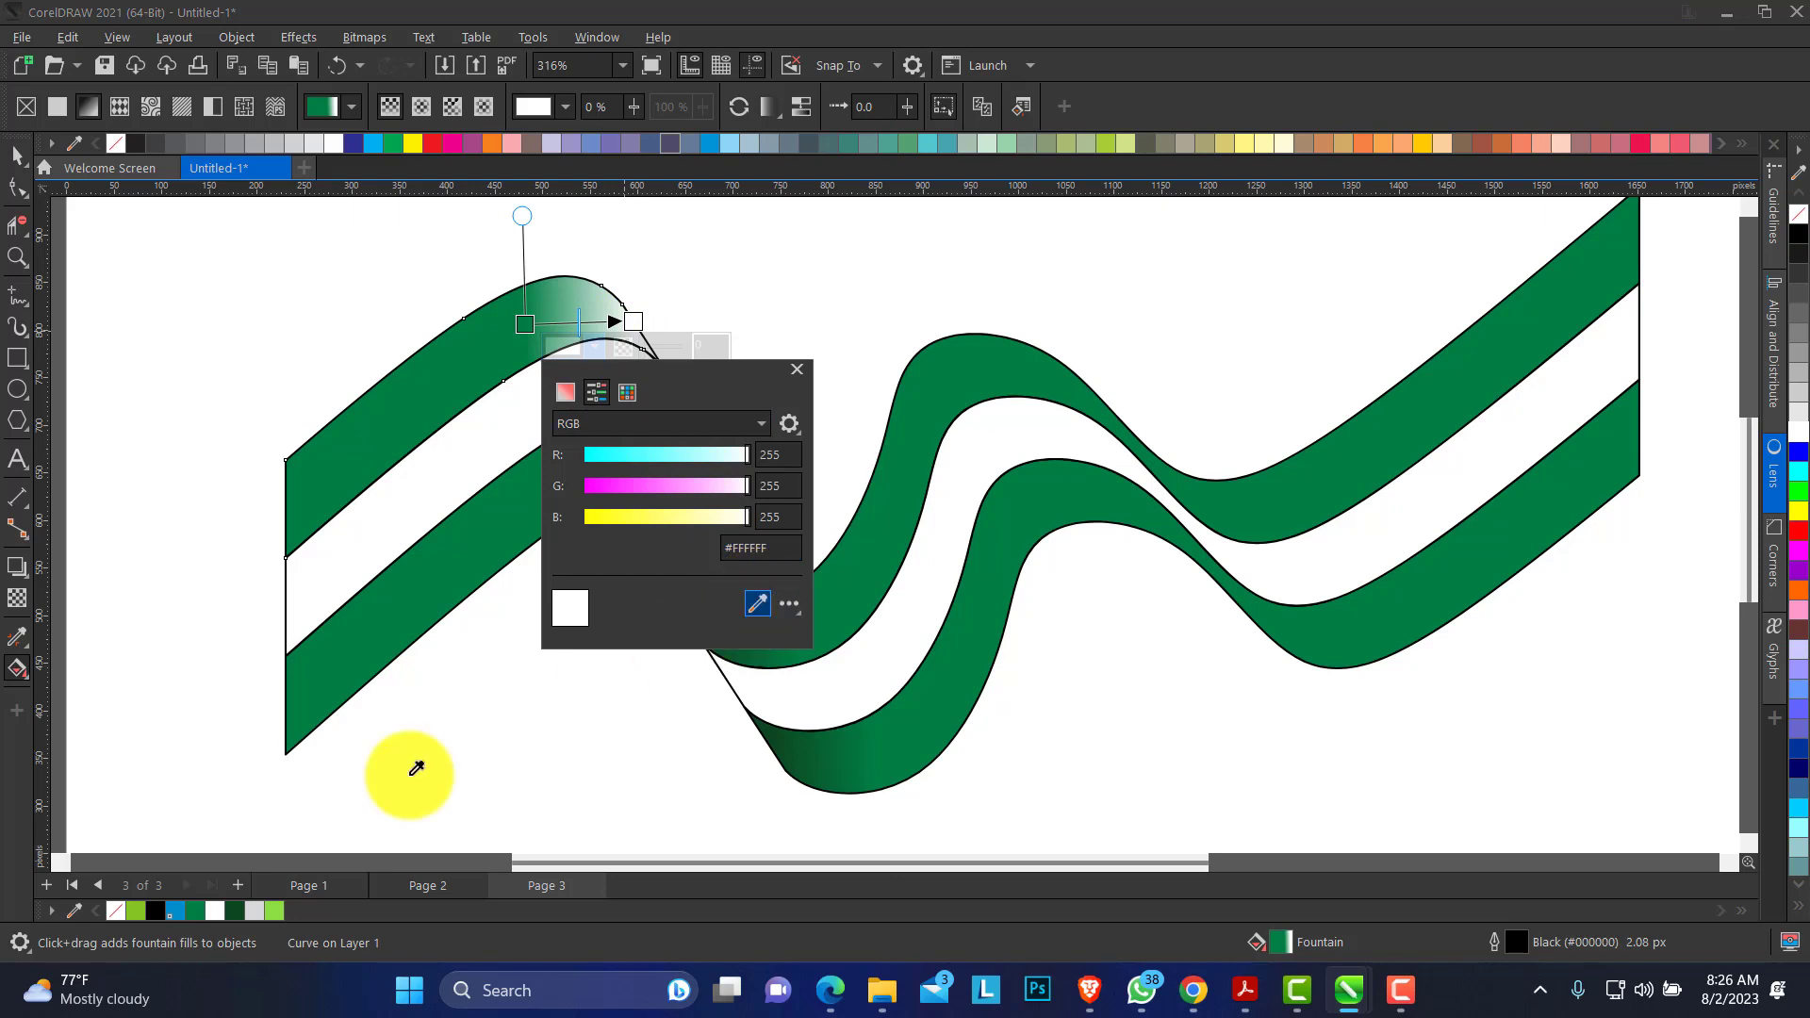
{"action": "left_click", "coordinate": [231, 911]}
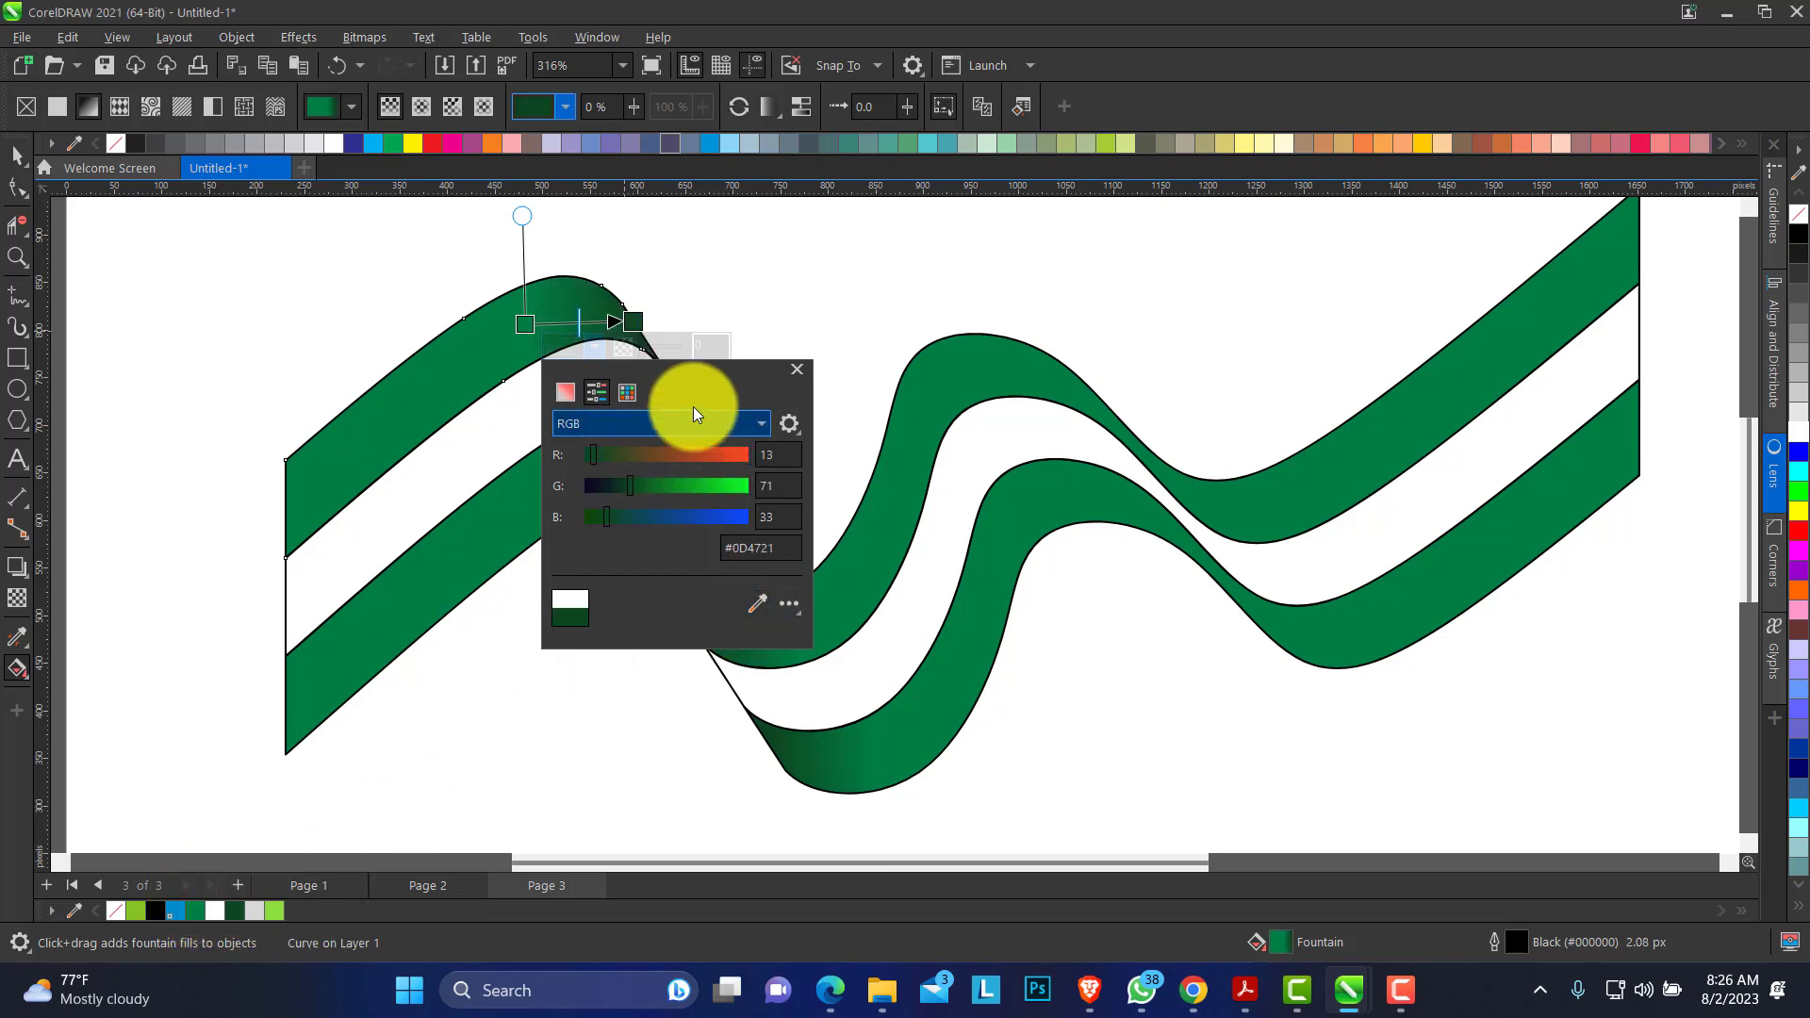
{"action": "left_click", "coordinate": [799, 369]}
Copy the dark green gradient from the upper band before the fold to the lower green band with the Attributes Eyedropper.
{"action": "left_click", "coordinate": [686, 442]}
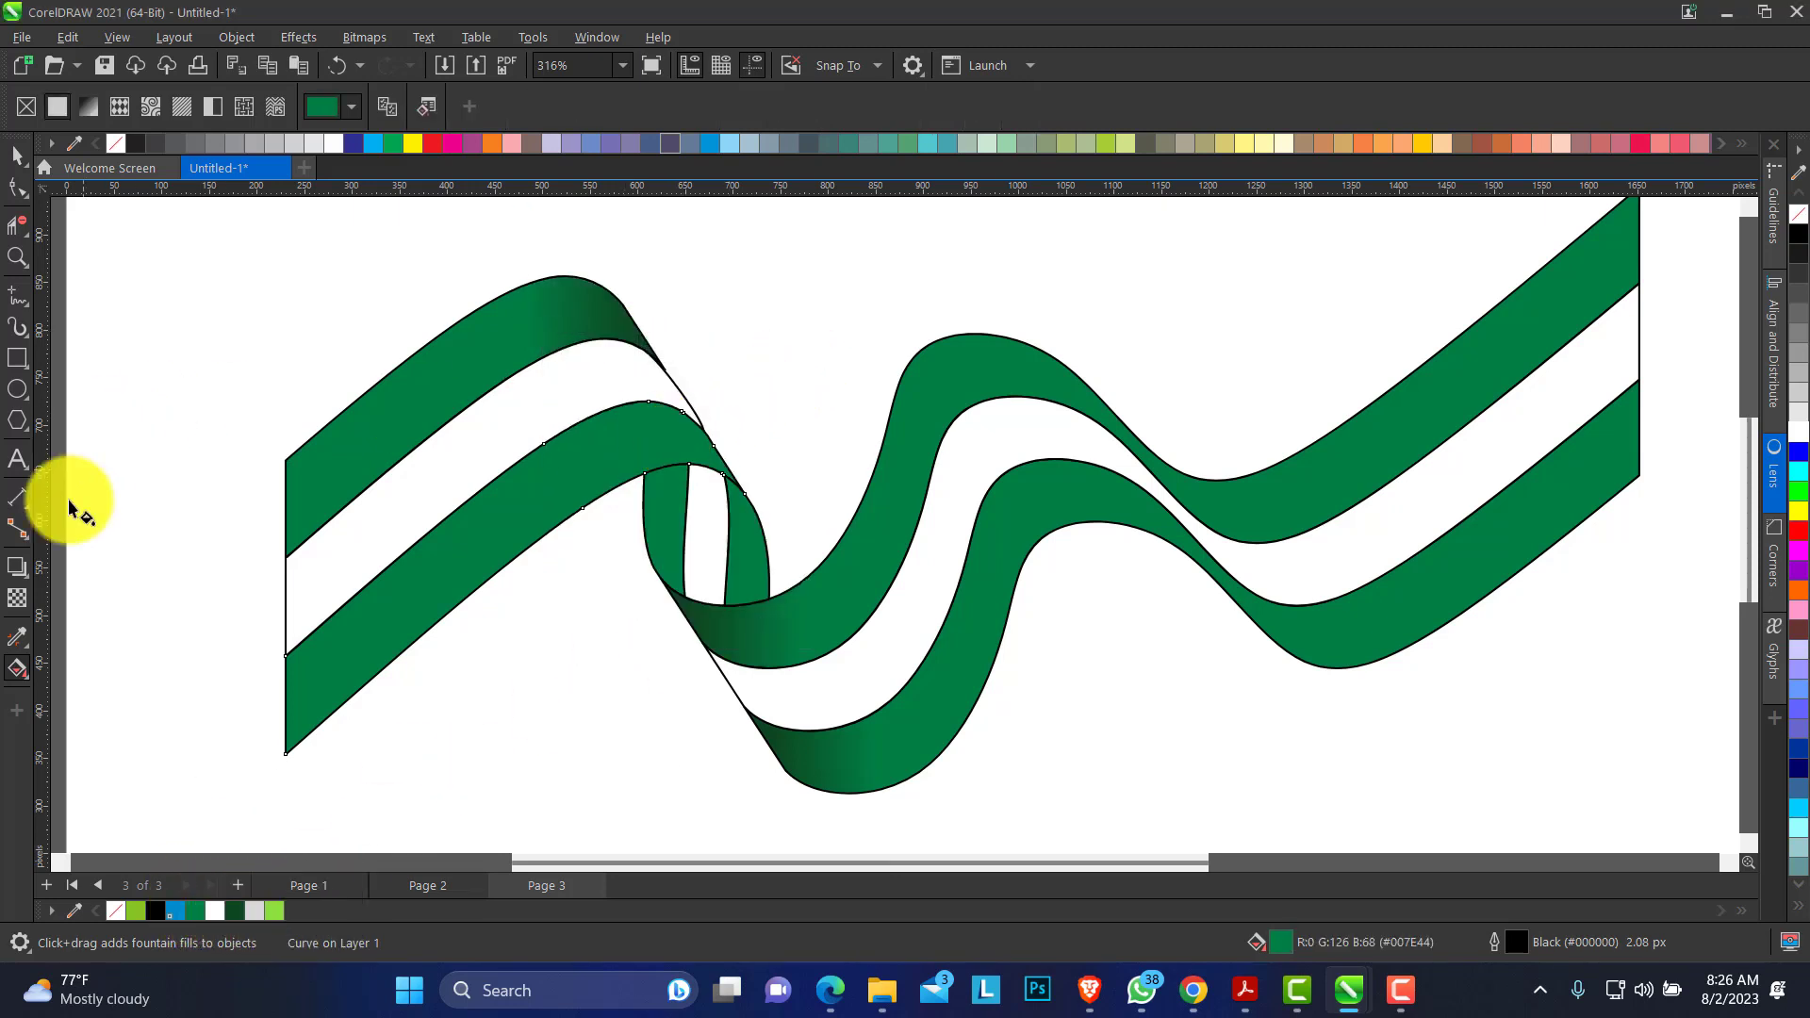
{"action": "left_click", "coordinate": [16, 649]}
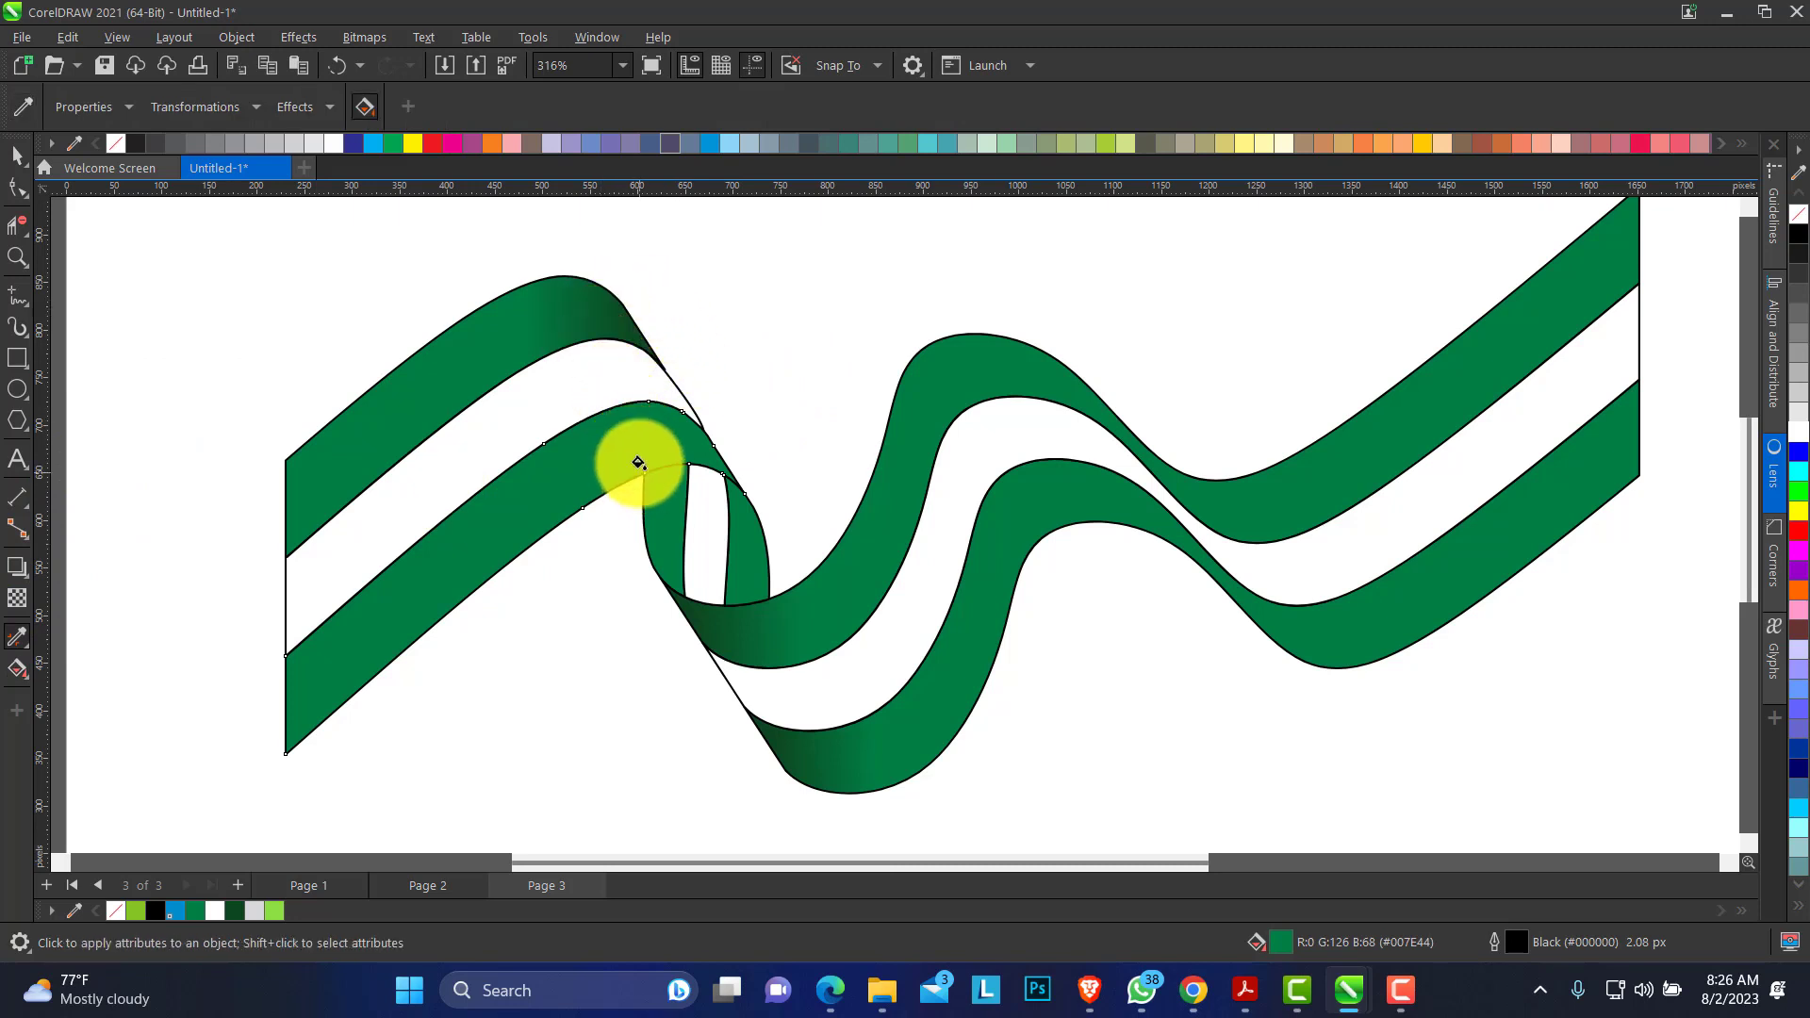
{"action": "left_click", "coordinate": [585, 445]}
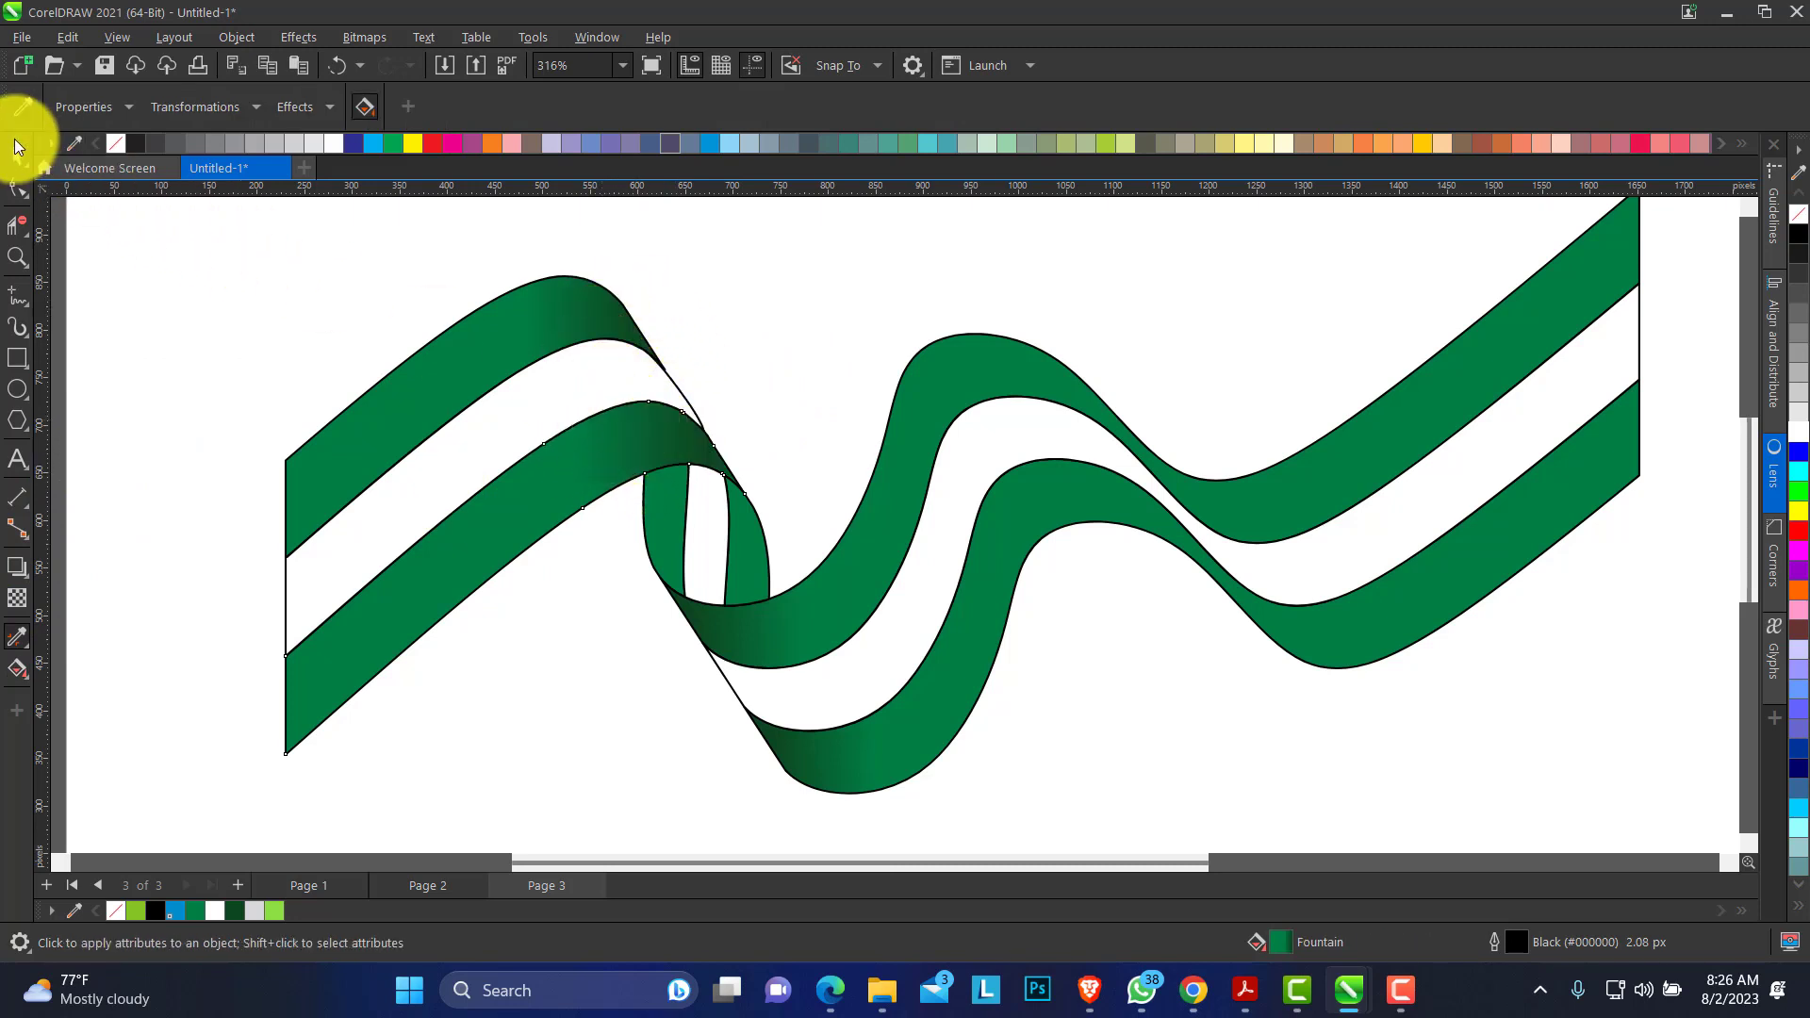
{"action": "left_click", "coordinate": [17, 154]}
{"action": "left_click", "coordinate": [789, 428]}
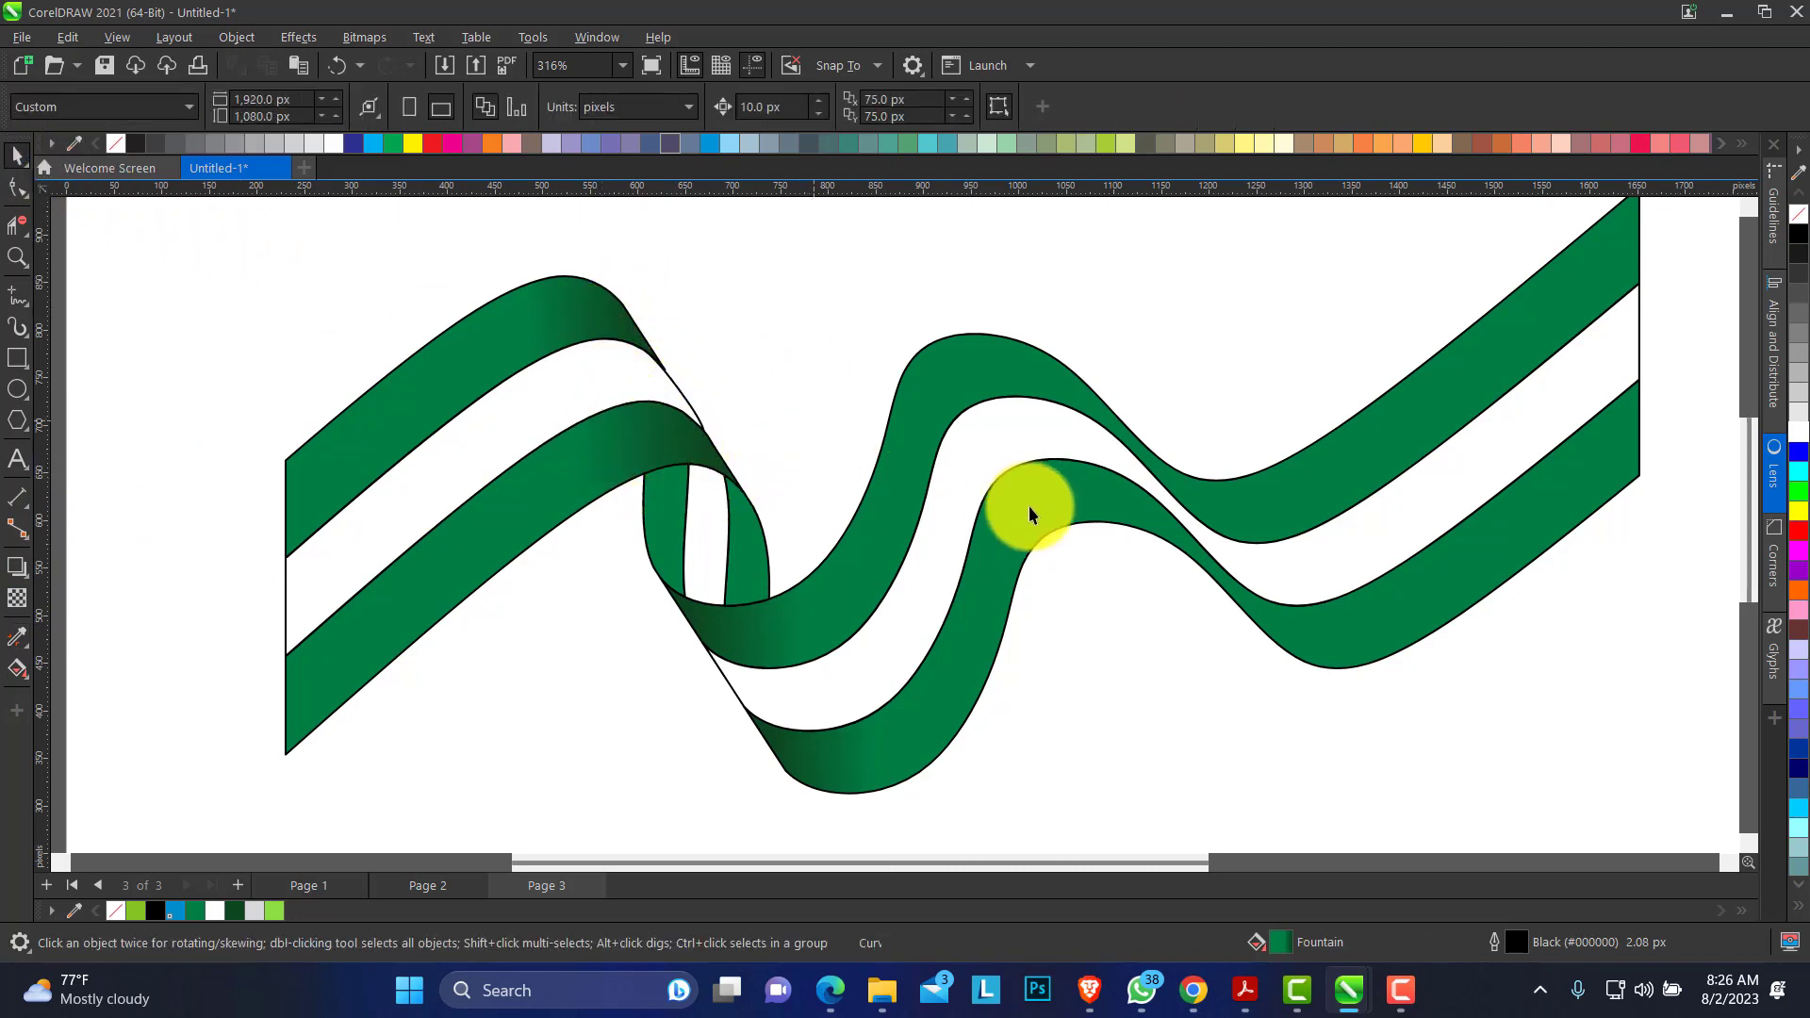
Fill the two green strips inside the fold's loop with the dark green from the document palette.
{"action": "left_click", "coordinate": [655, 530]}
{"action": "left_click", "coordinate": [755, 562], "text": "shift"}
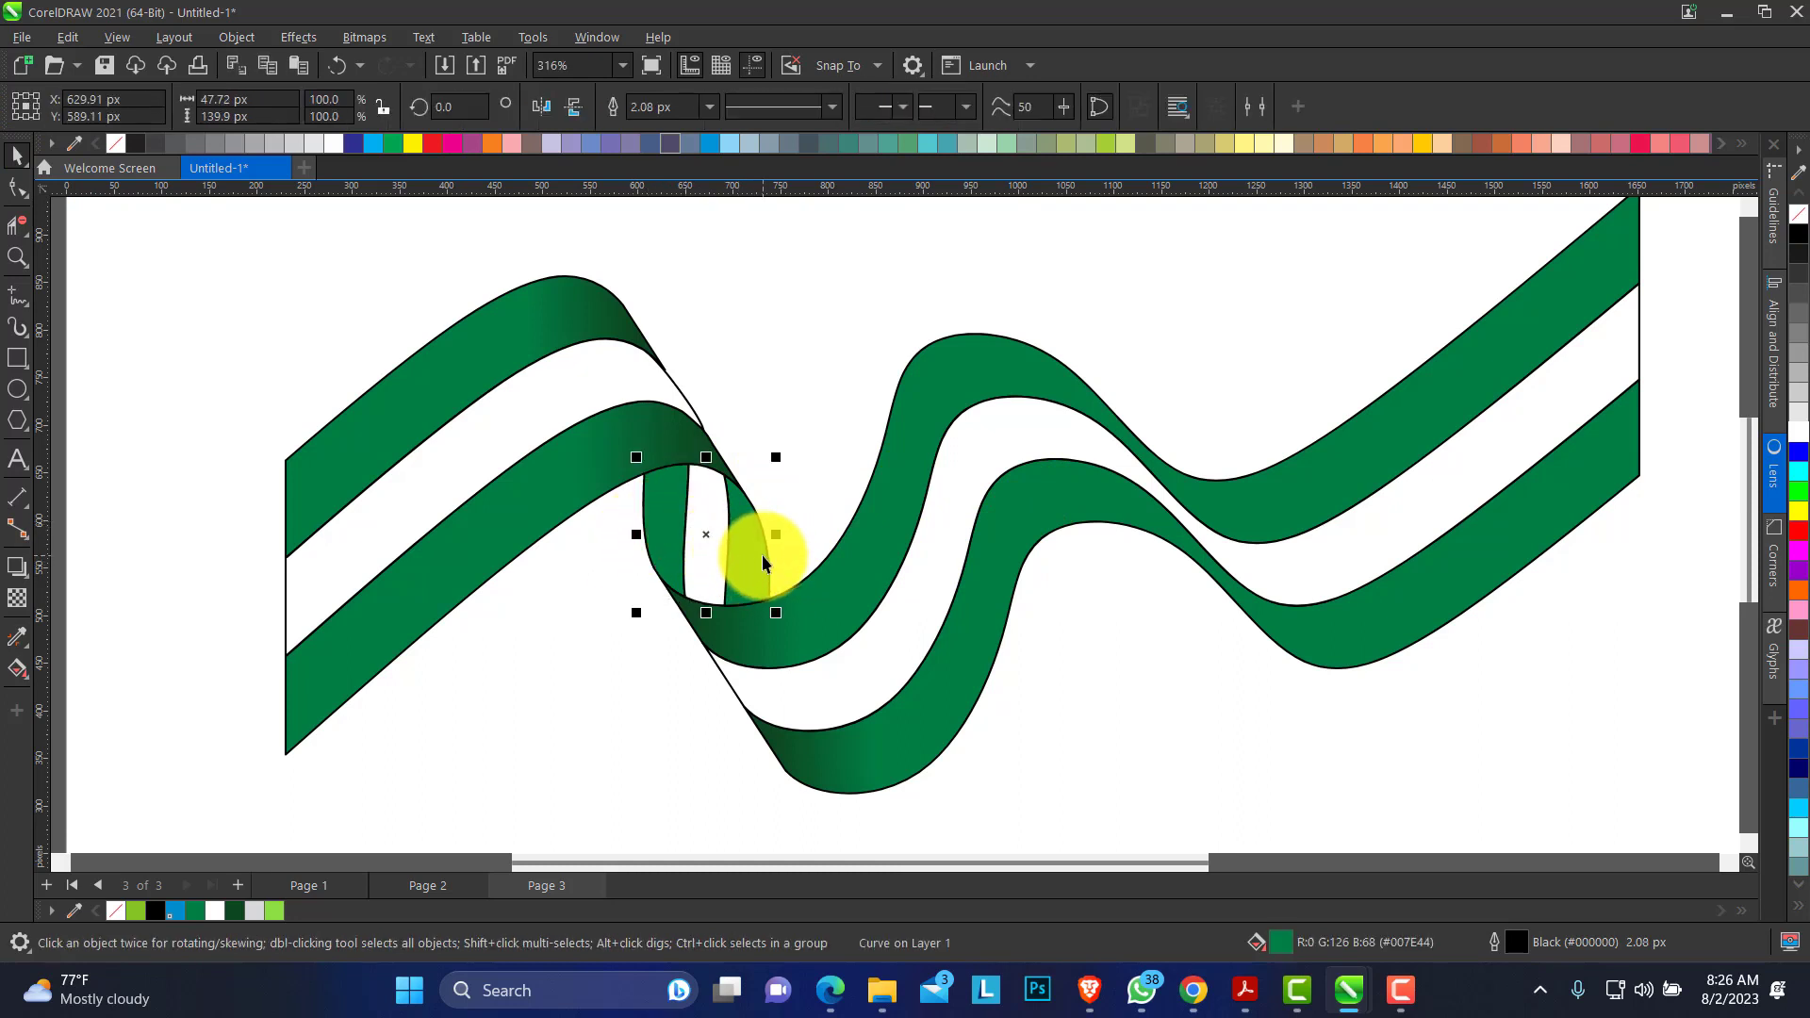
{"action": "left_click", "coordinate": [242, 917]}
Apply a vertical fountain fill across both inner loop strips, with dark green #0D4721 at the upper end as well.
{"action": "left_click", "coordinate": [17, 257]}
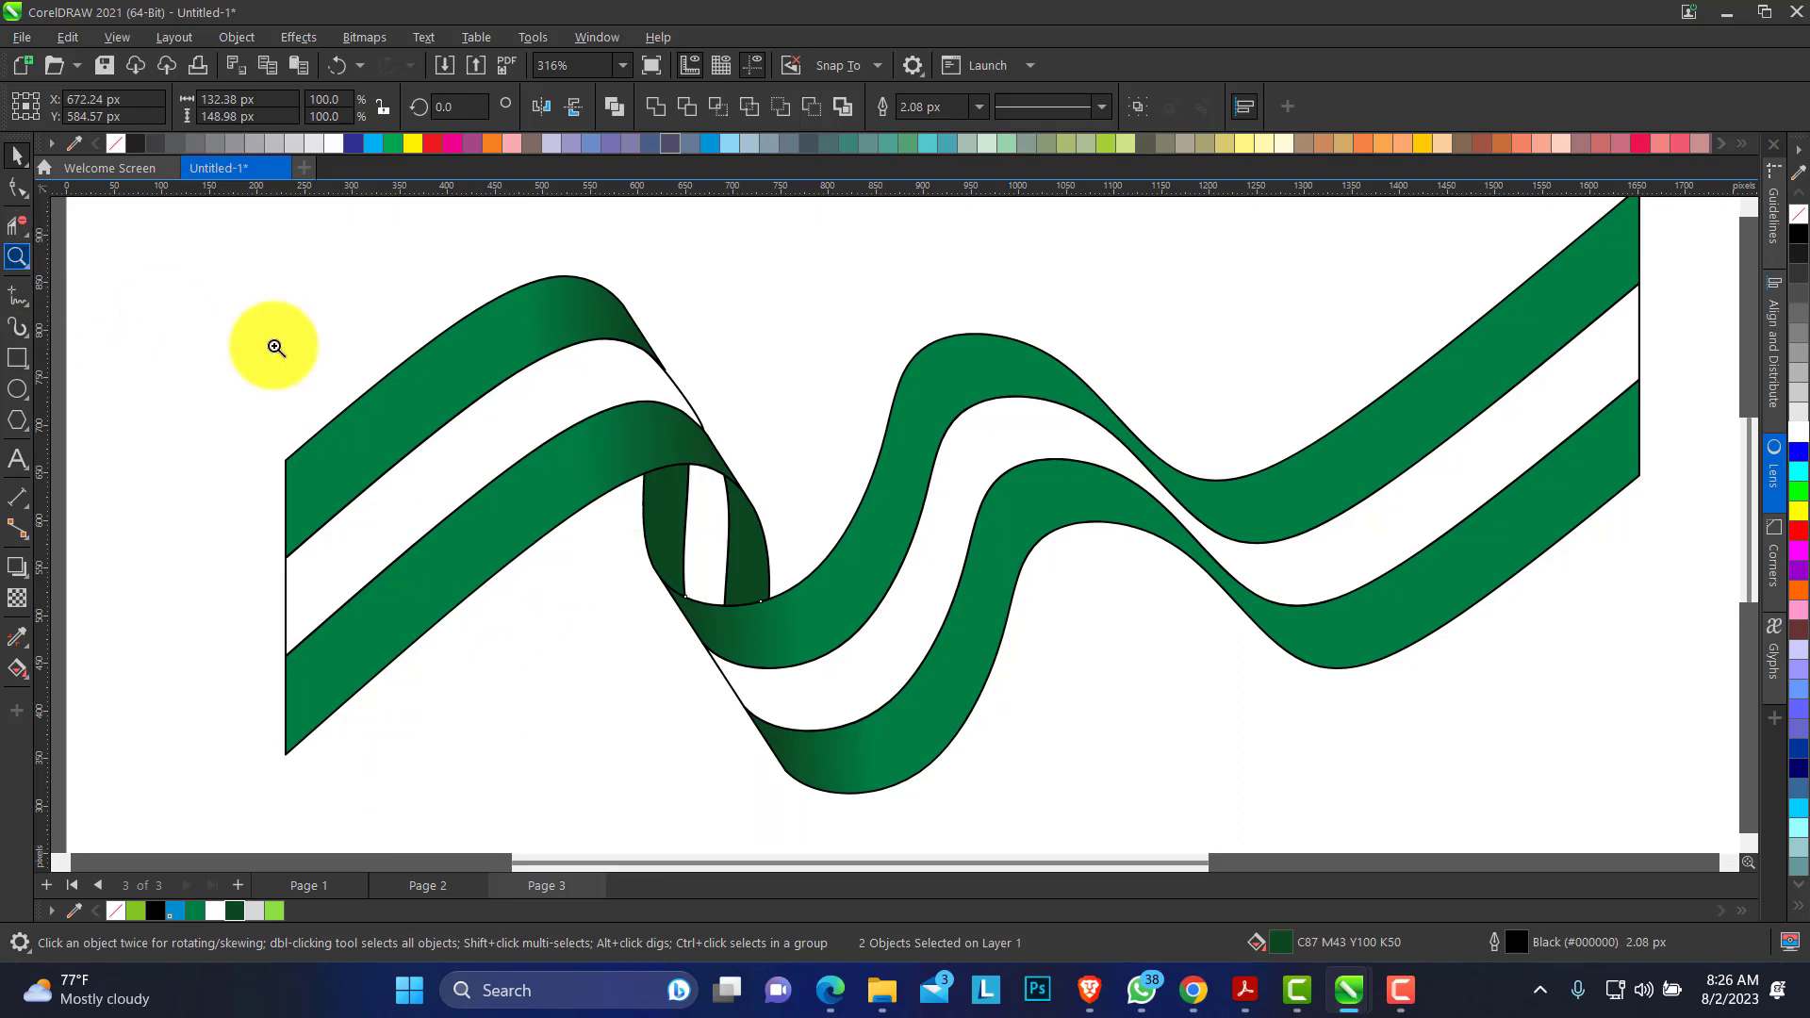
{"action": "left_click_drag", "start_coordinate": [546, 384], "coordinate": [1023, 665]}
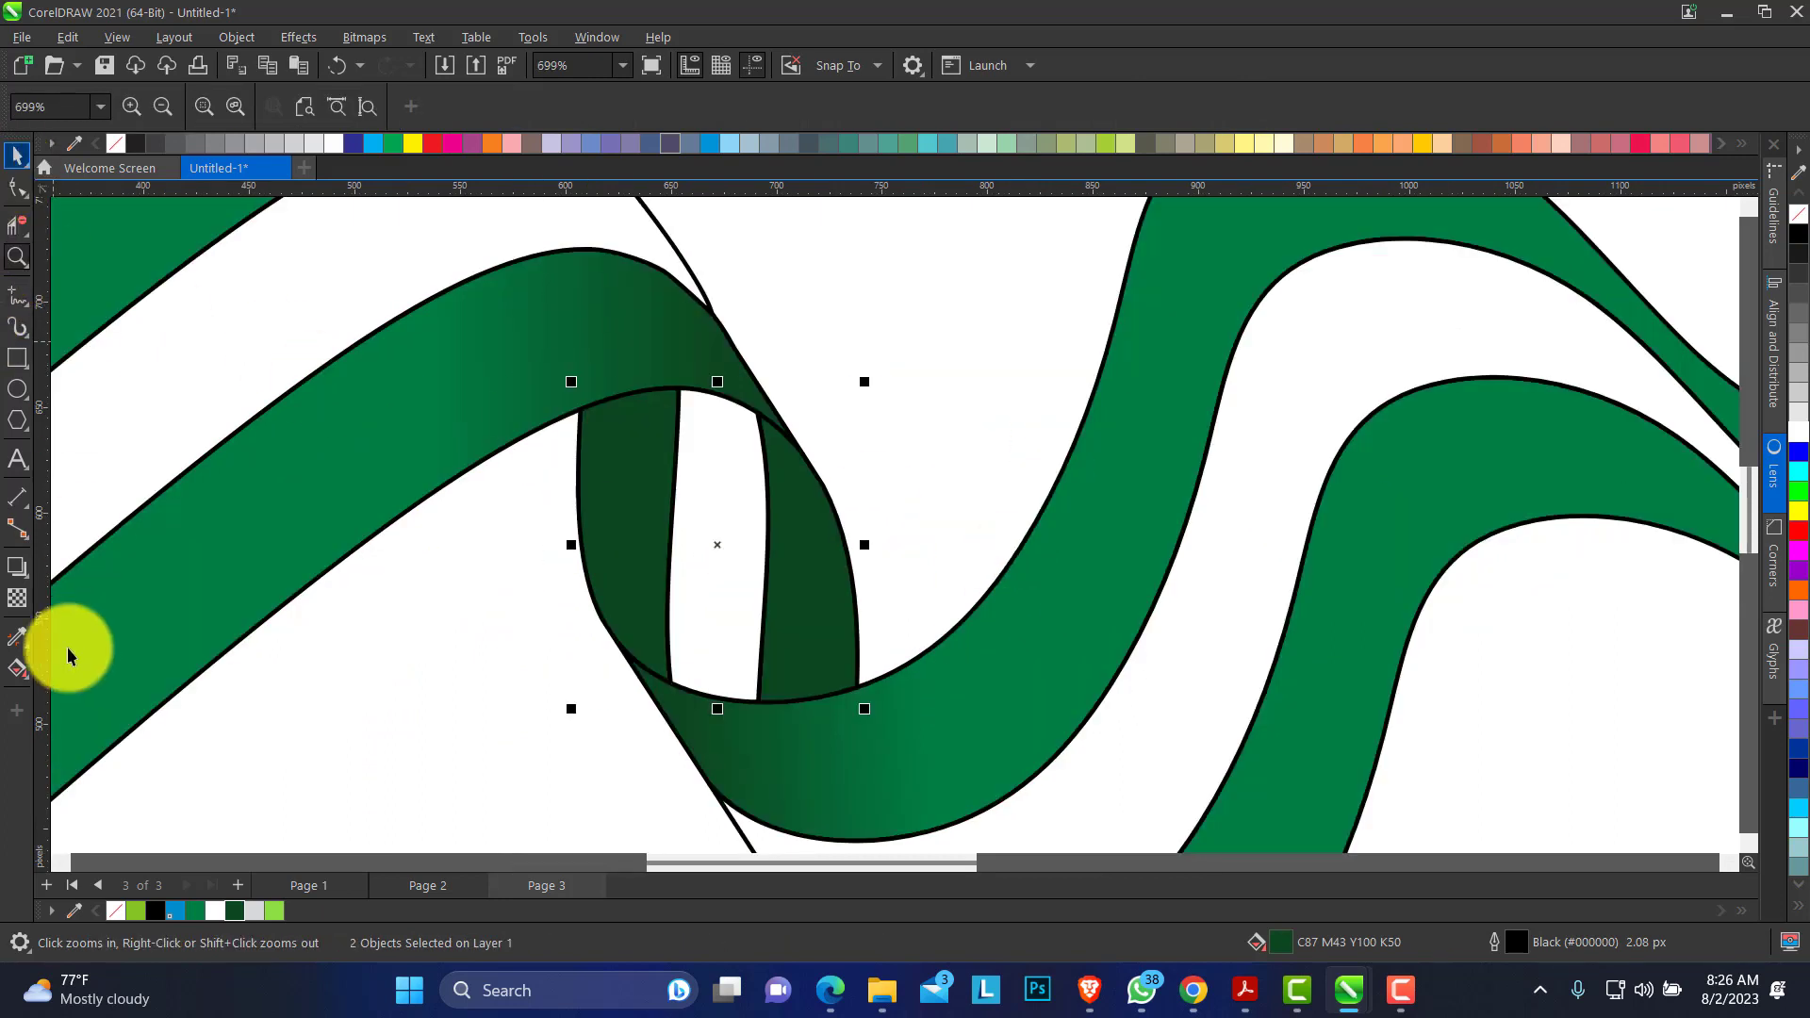
{"action": "left_click", "coordinate": [17, 669]}
{"action": "left_click_drag", "start_coordinate": [703, 686], "coordinate": [709, 396]}
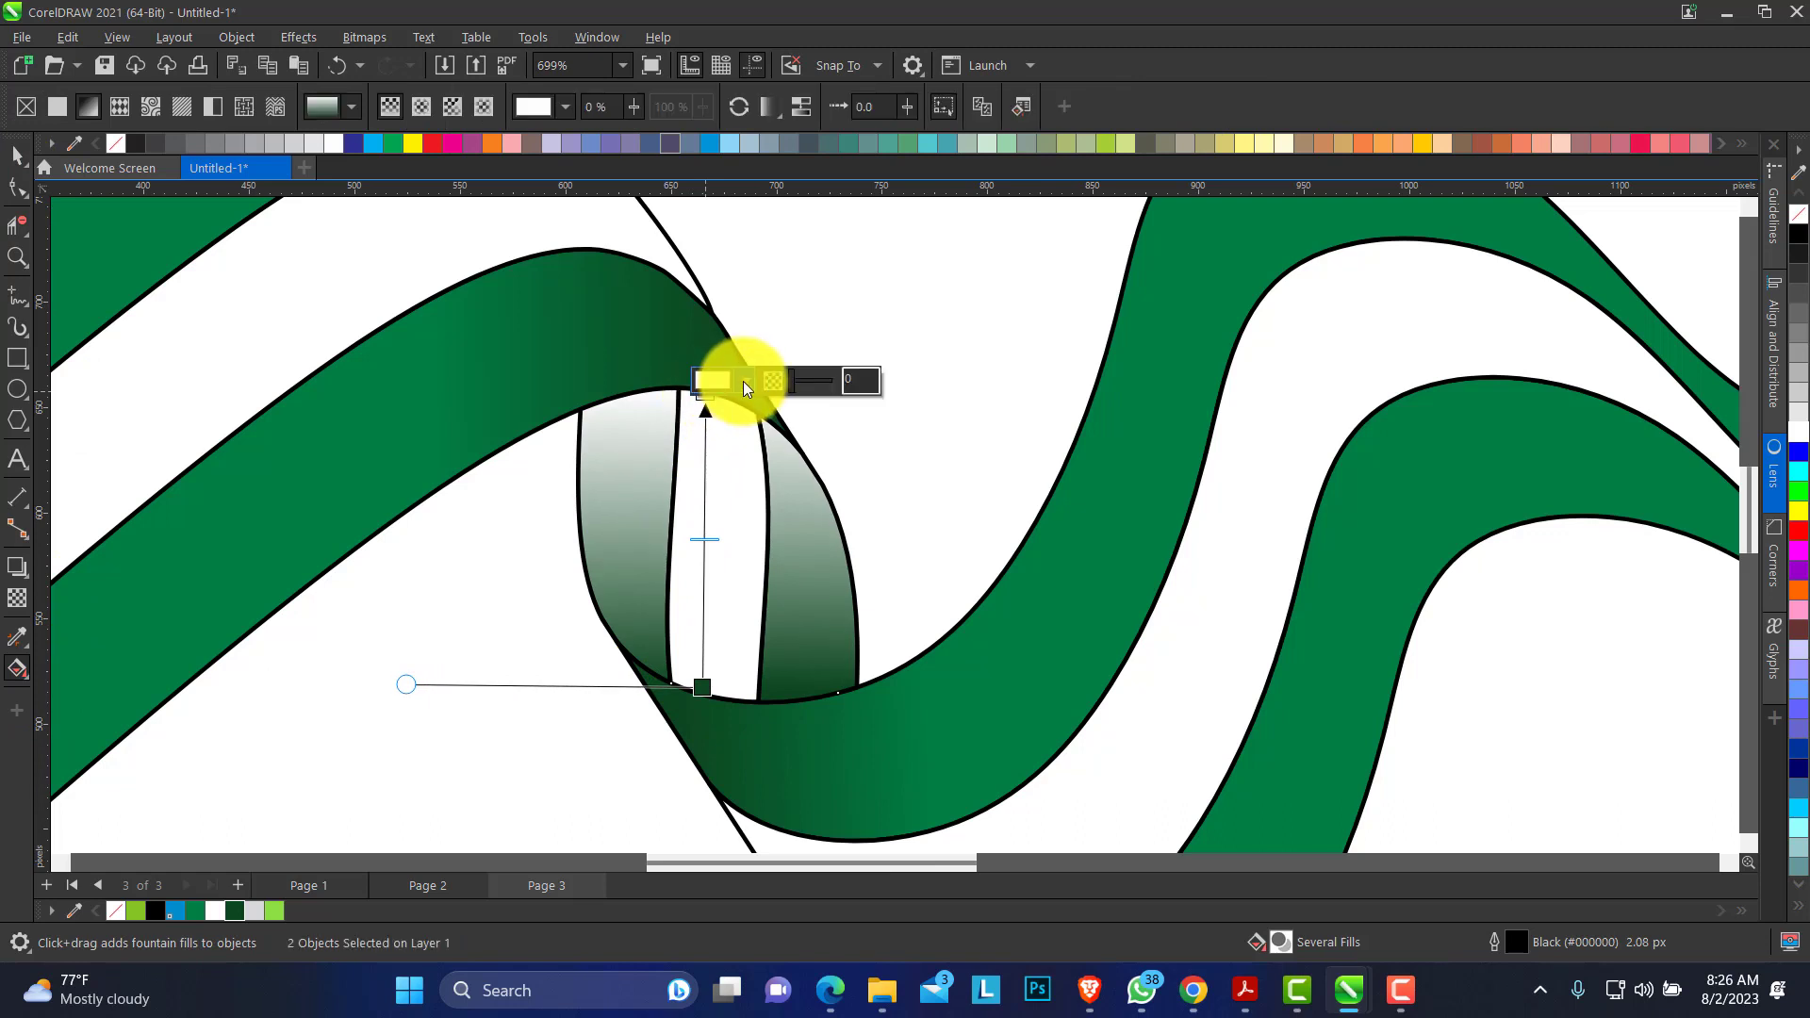
{"action": "left_click", "coordinate": [745, 383]}
{"action": "left_click", "coordinate": [907, 638]}
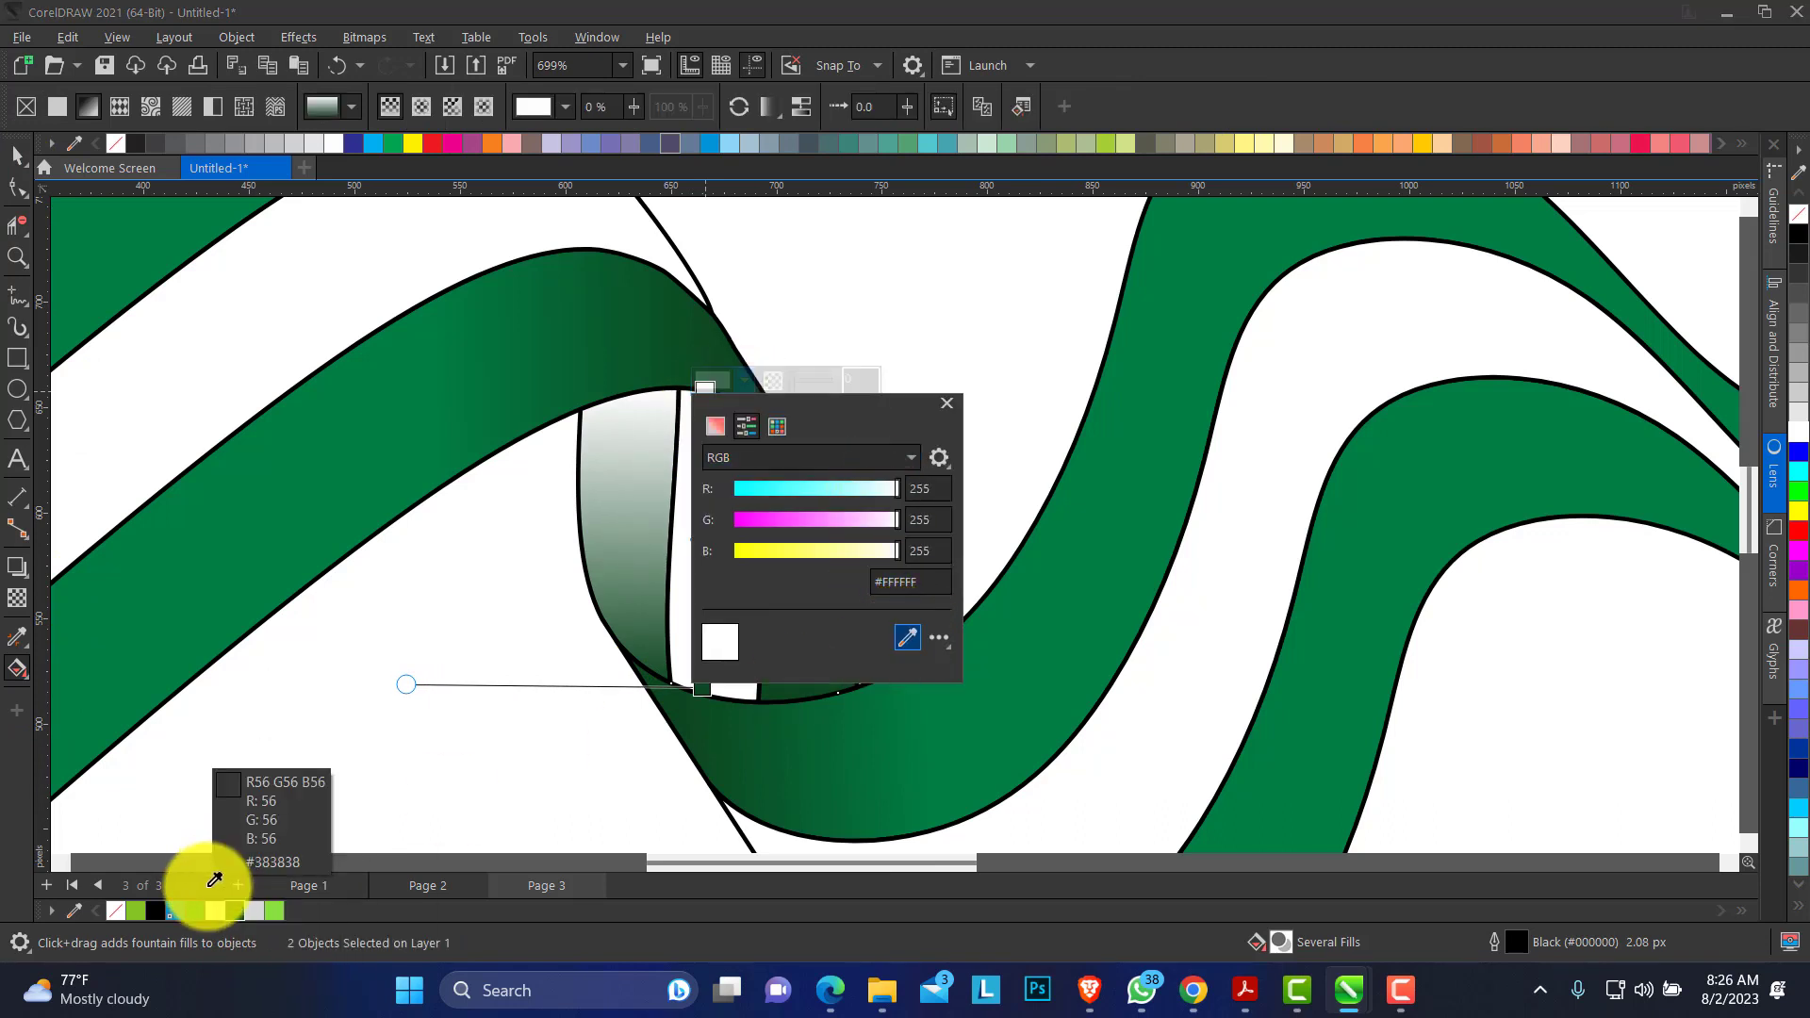
{"action": "left_click", "coordinate": [235, 911]}
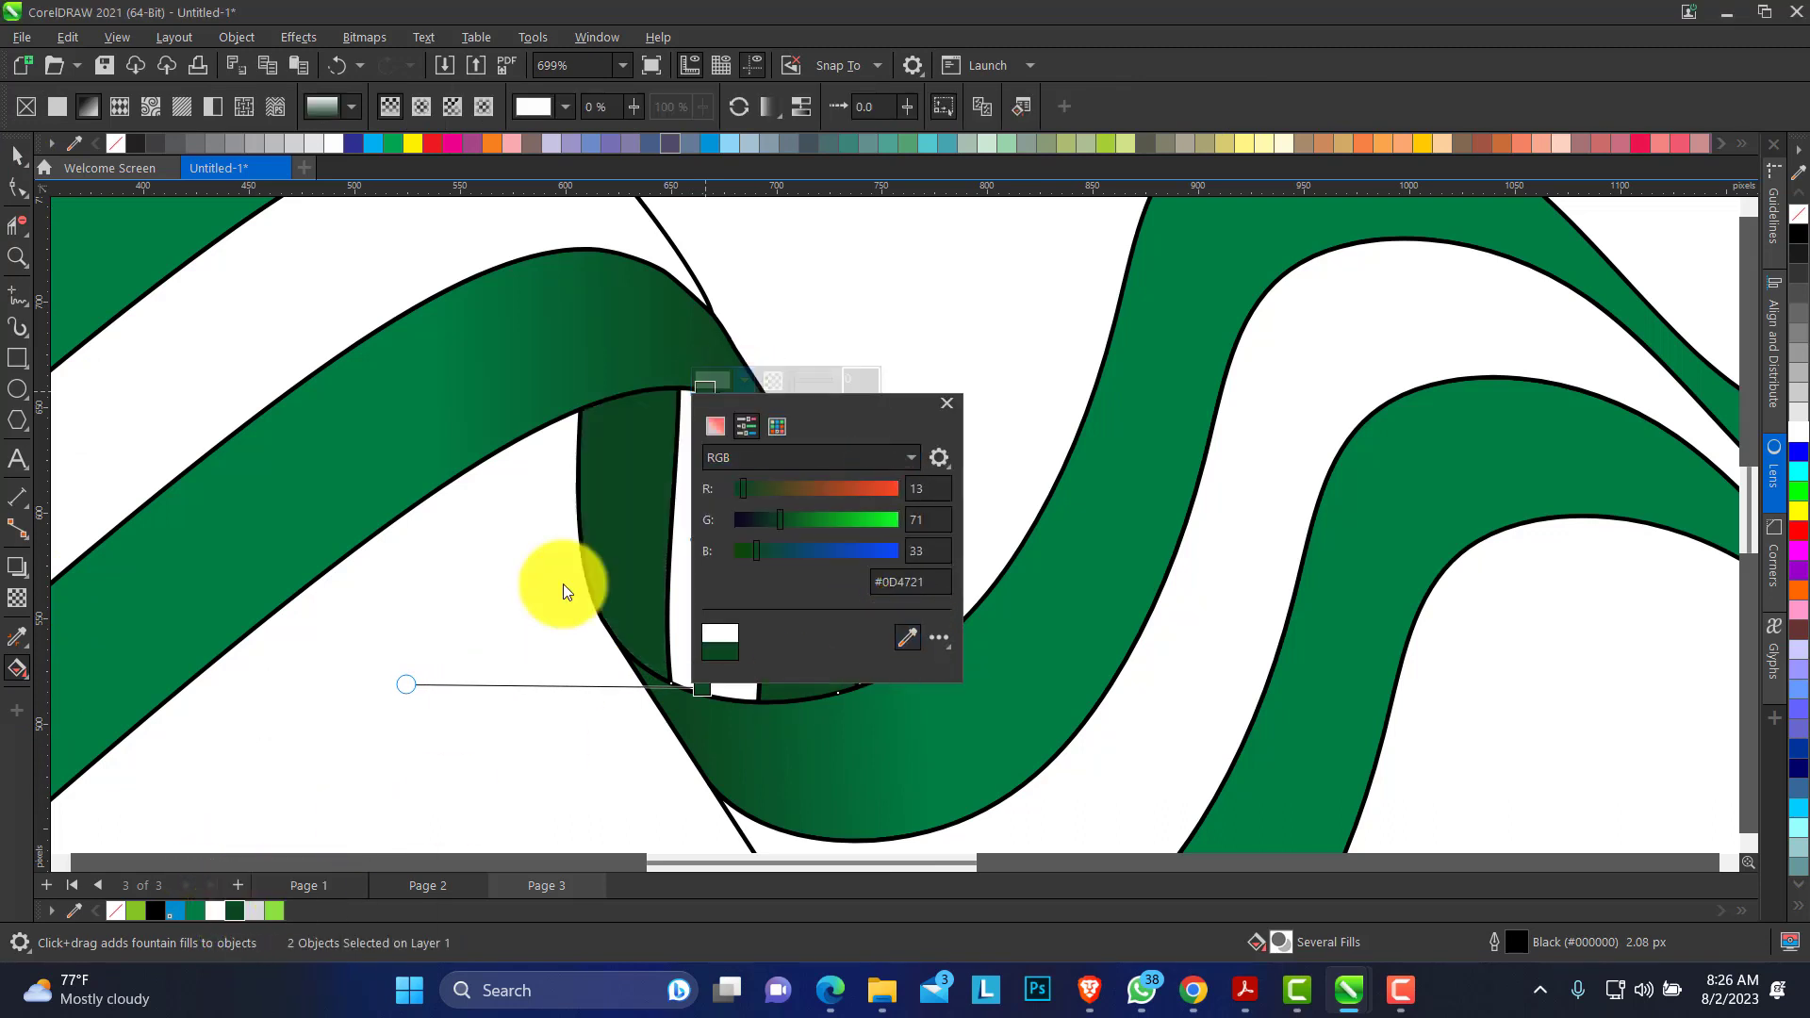
{"action": "left_click", "coordinate": [946, 406]}
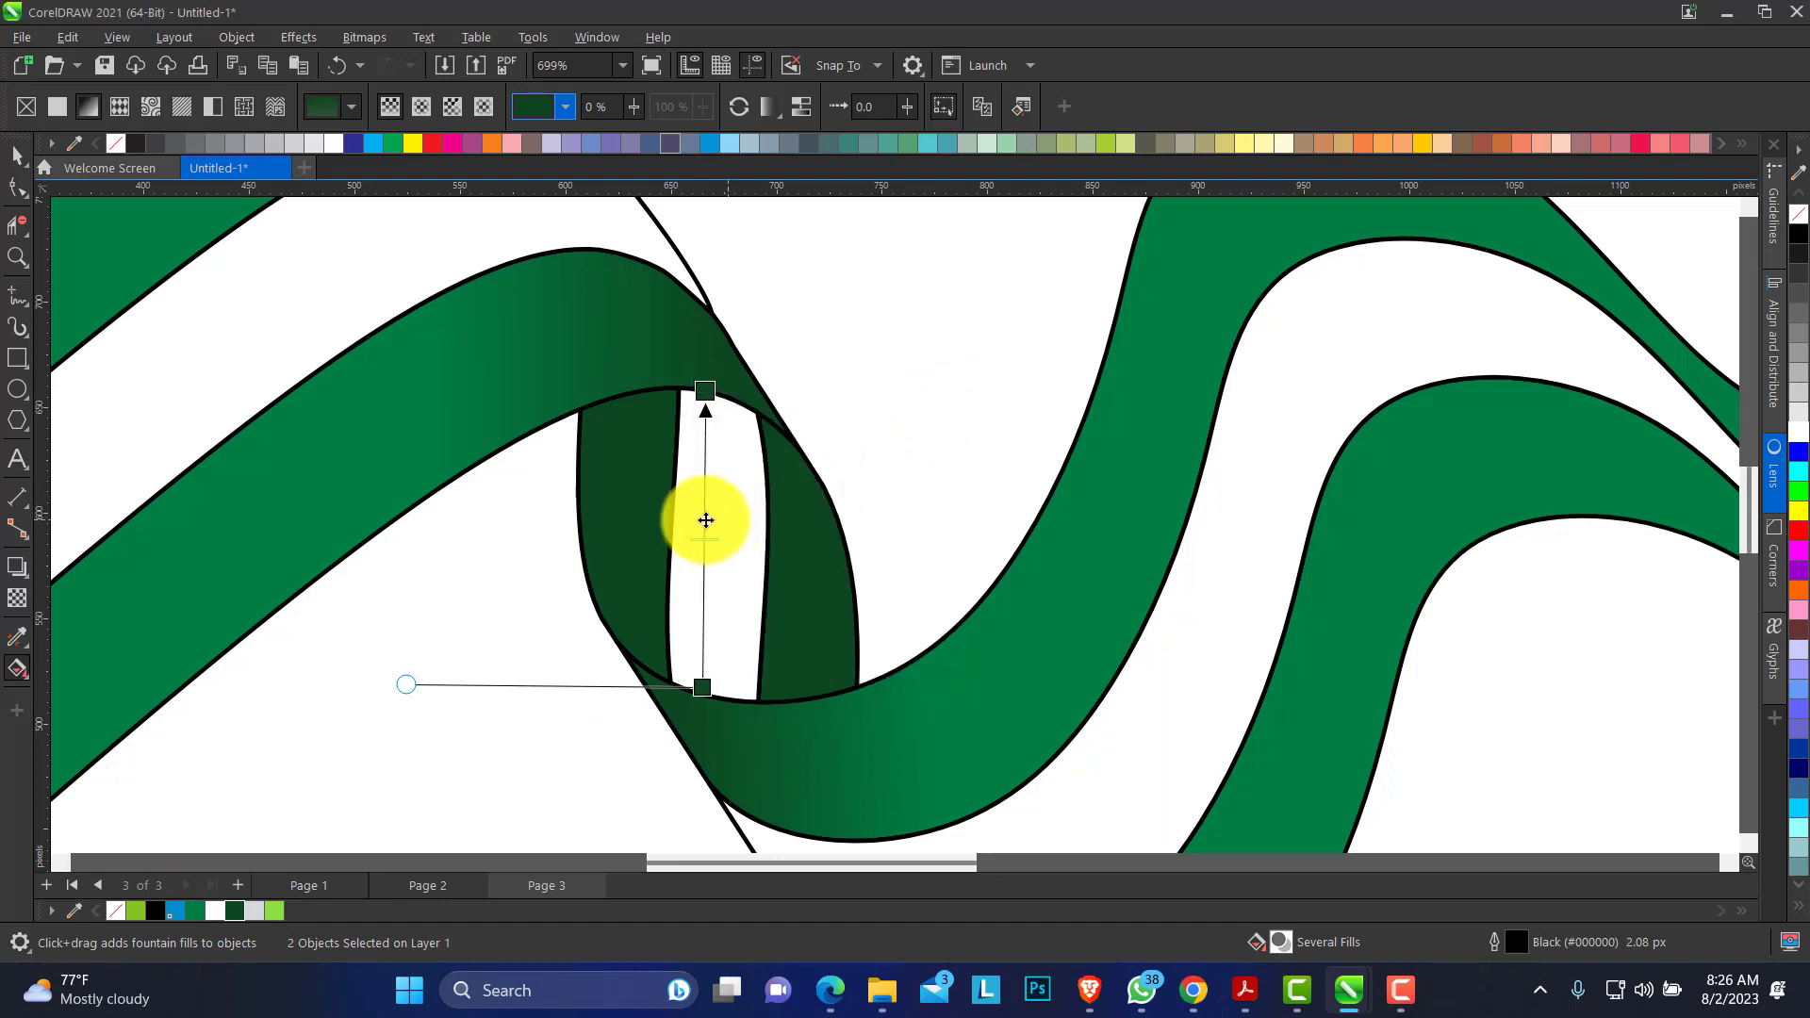
Add a colour node at 38% on the strips' gradient and sample the ribbon's lighter green for it.
{"action": "double_click", "coordinate": [707, 573]}
{"action": "left_click", "coordinate": [743, 566]}
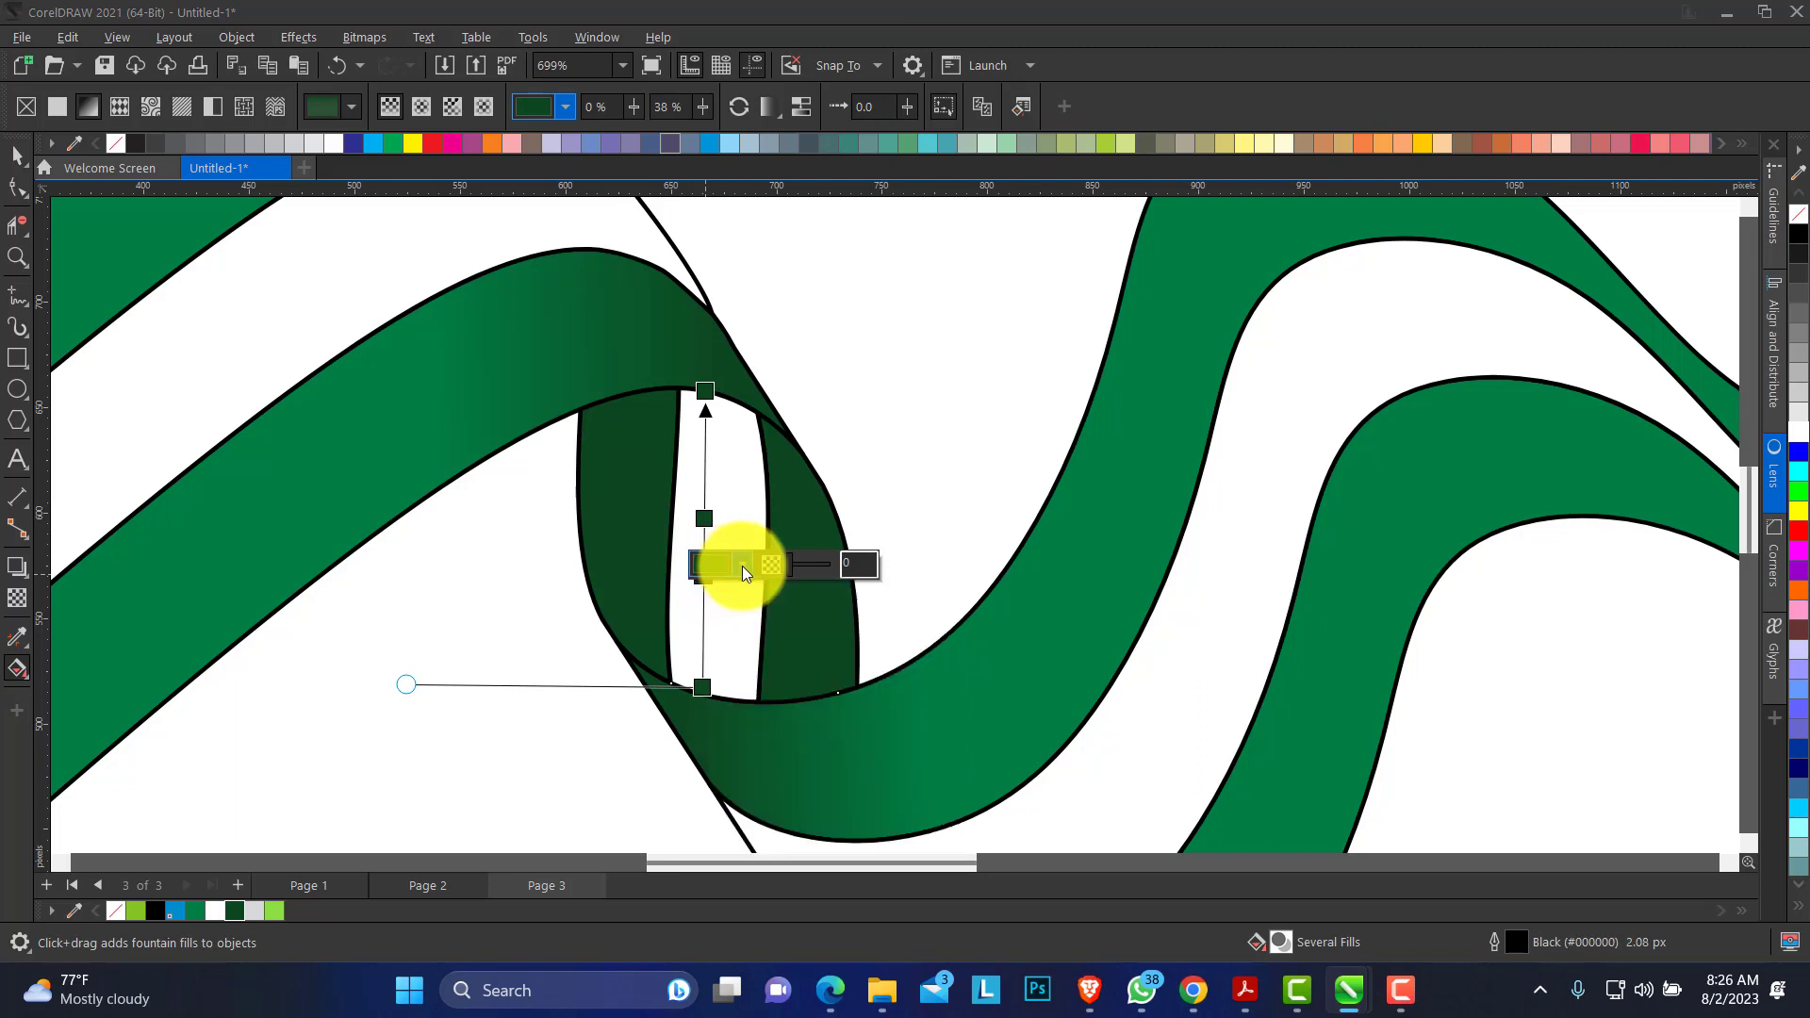
{"action": "left_click", "coordinate": [743, 569]}
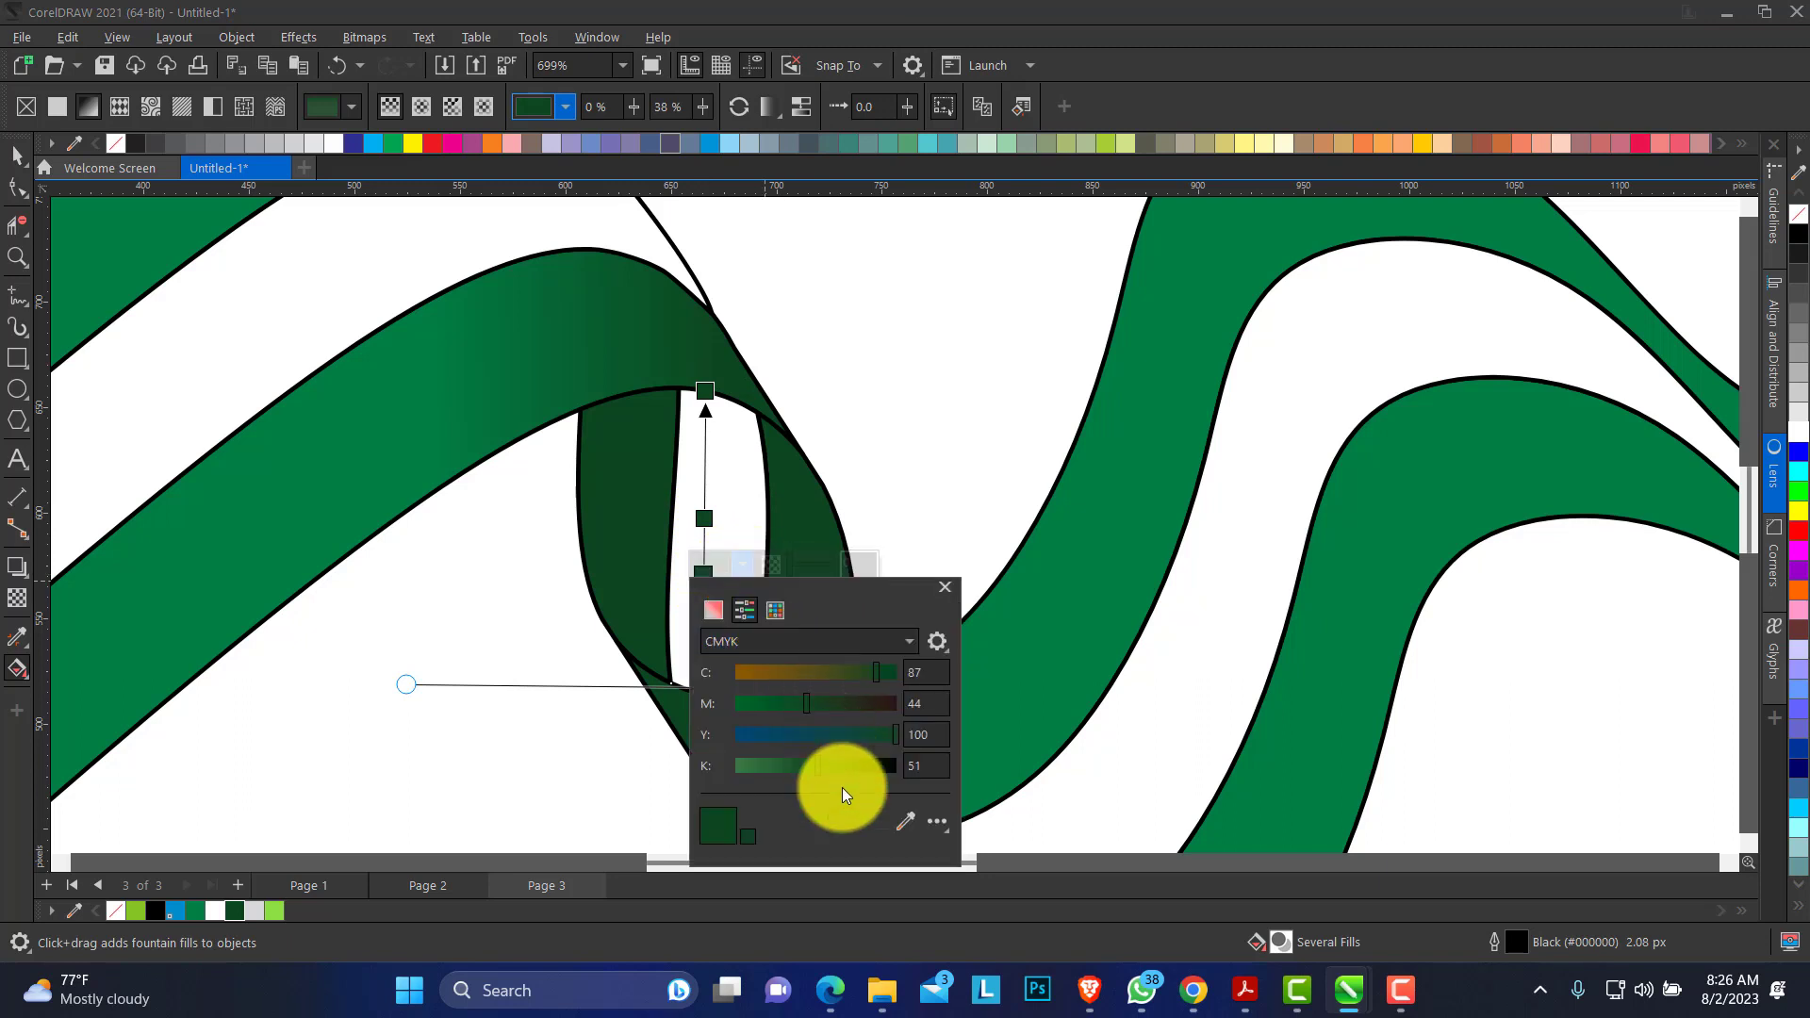
{"action": "left_click", "coordinate": [907, 822]}
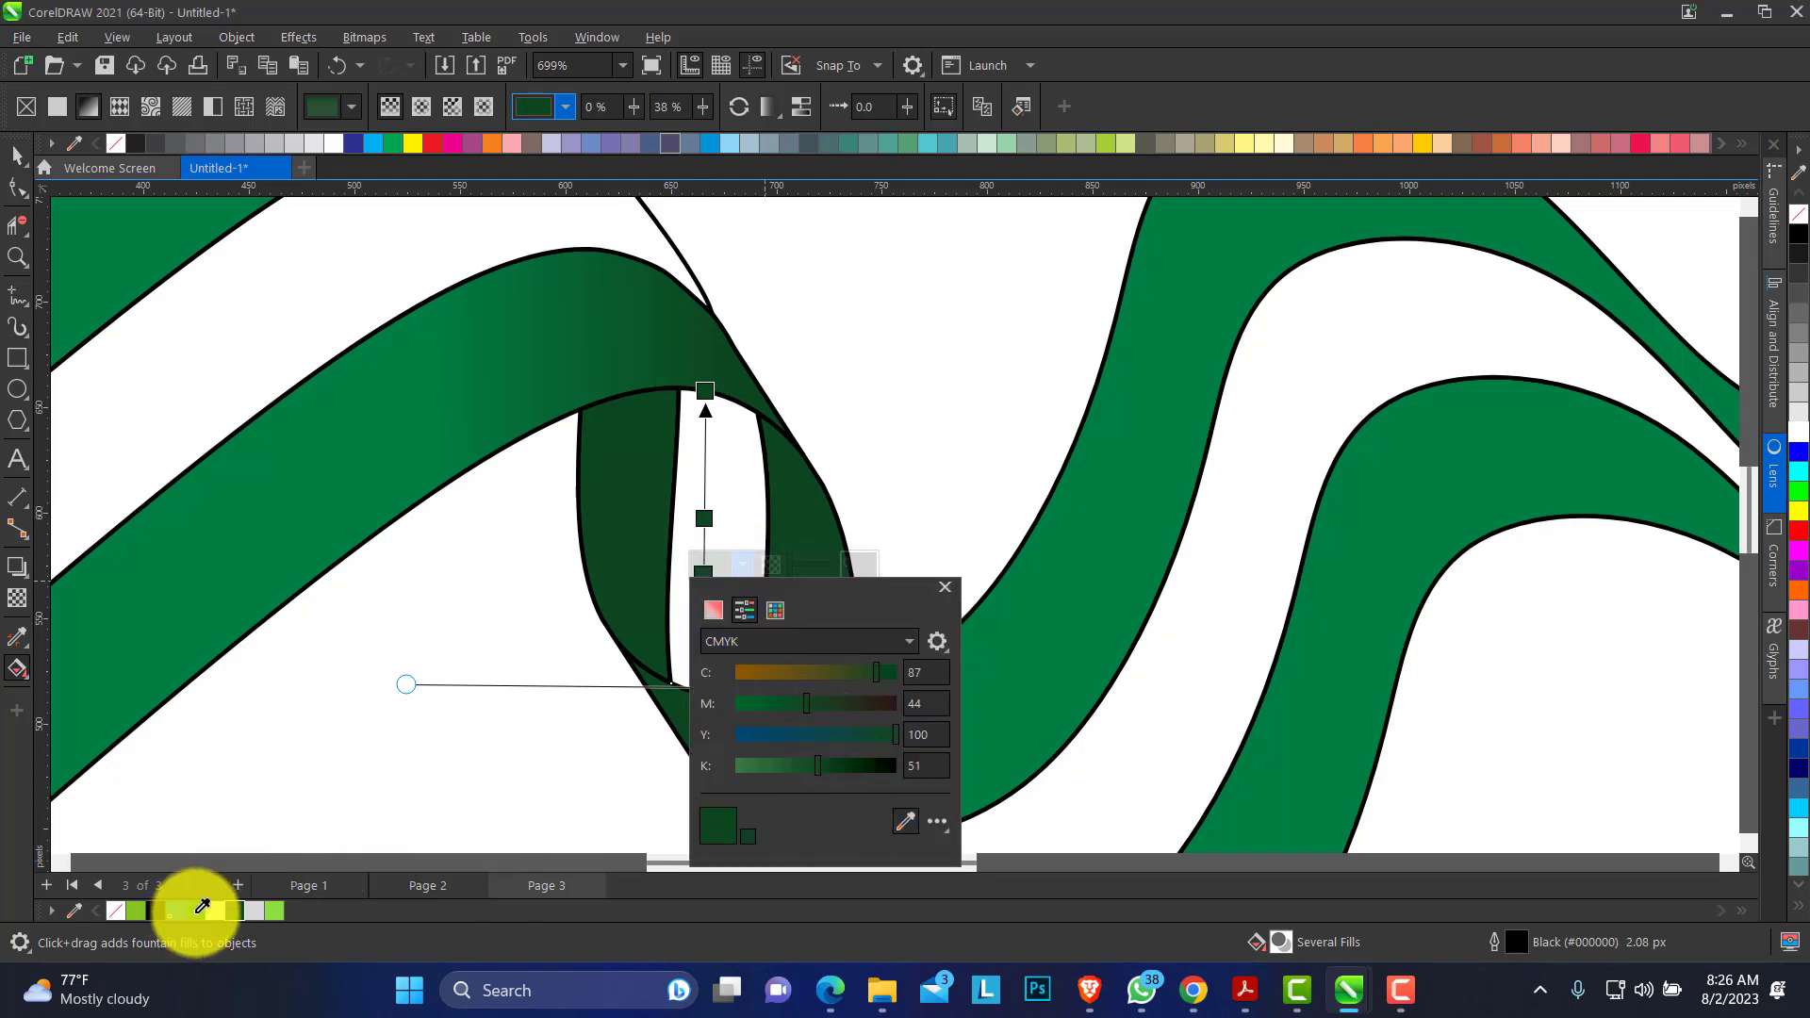
{"action": "left_click", "coordinate": [192, 911]}
Set the strips' gradient node at 57% to the ribbon's lighter green, C95 M27 Y100 K15.
{"action": "left_click", "coordinate": [706, 517]}
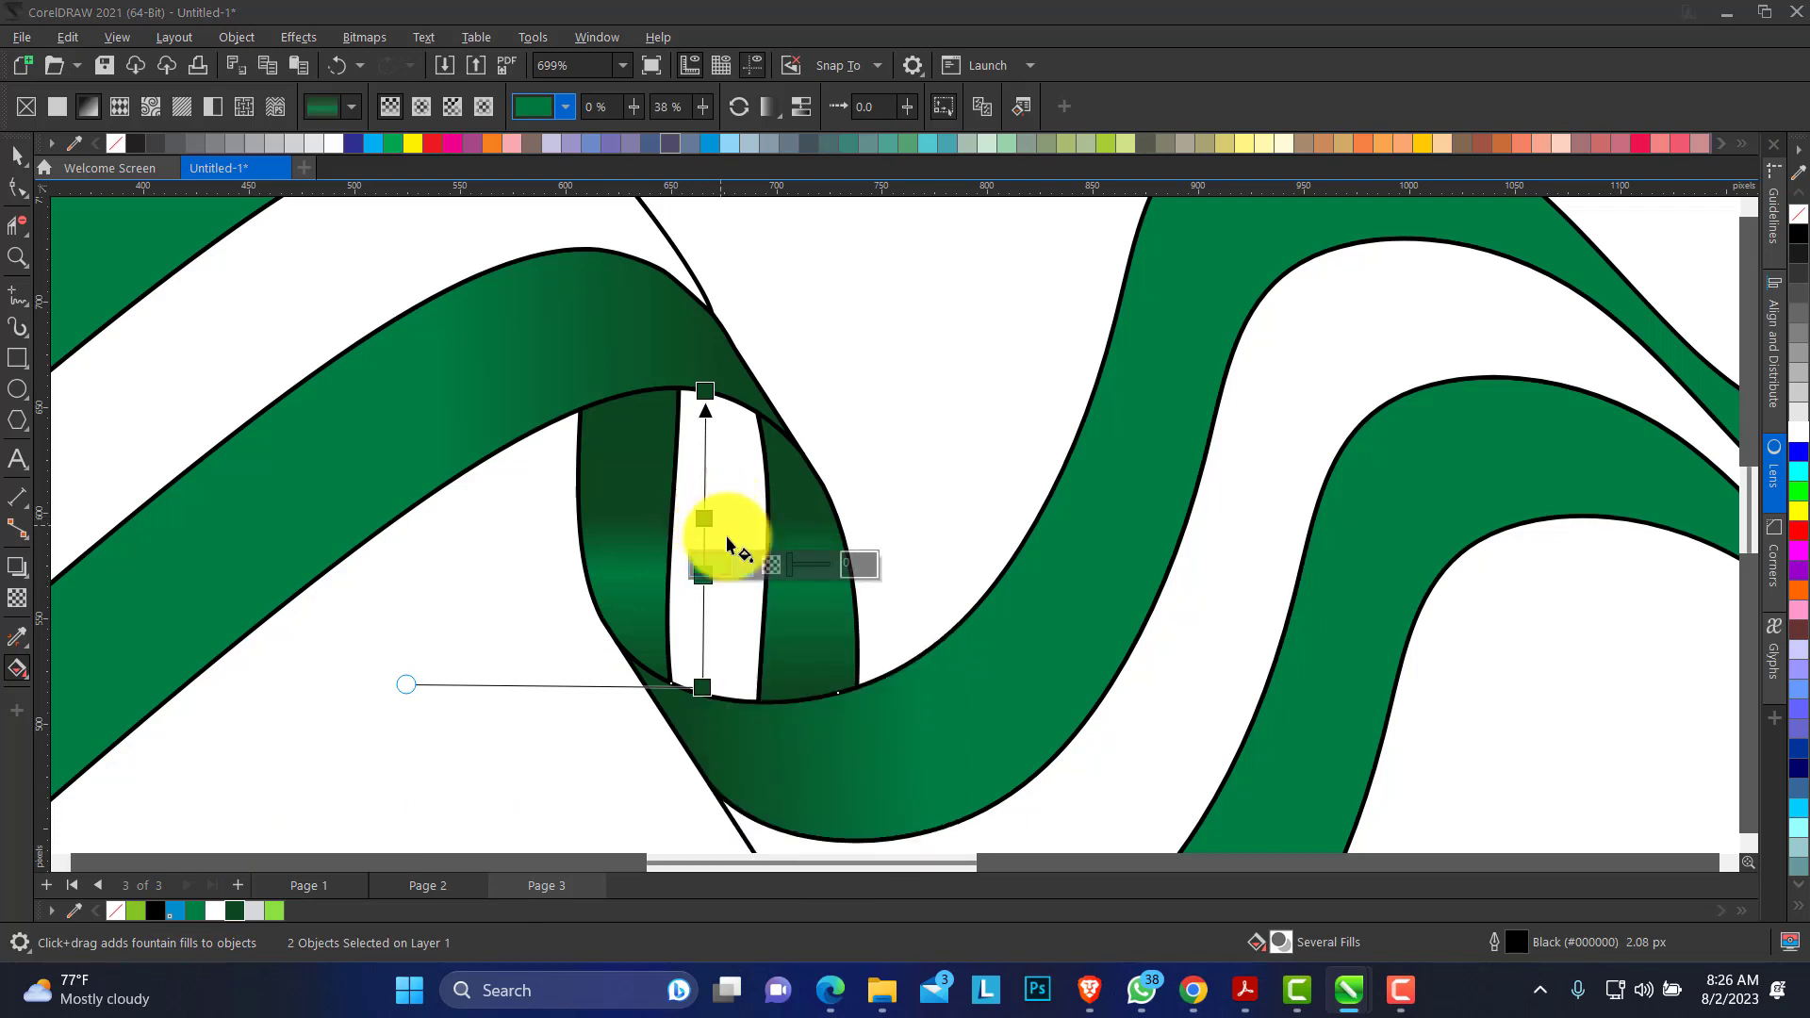
{"action": "left_click", "coordinate": [743, 565]}
{"action": "left_click", "coordinate": [710, 515]}
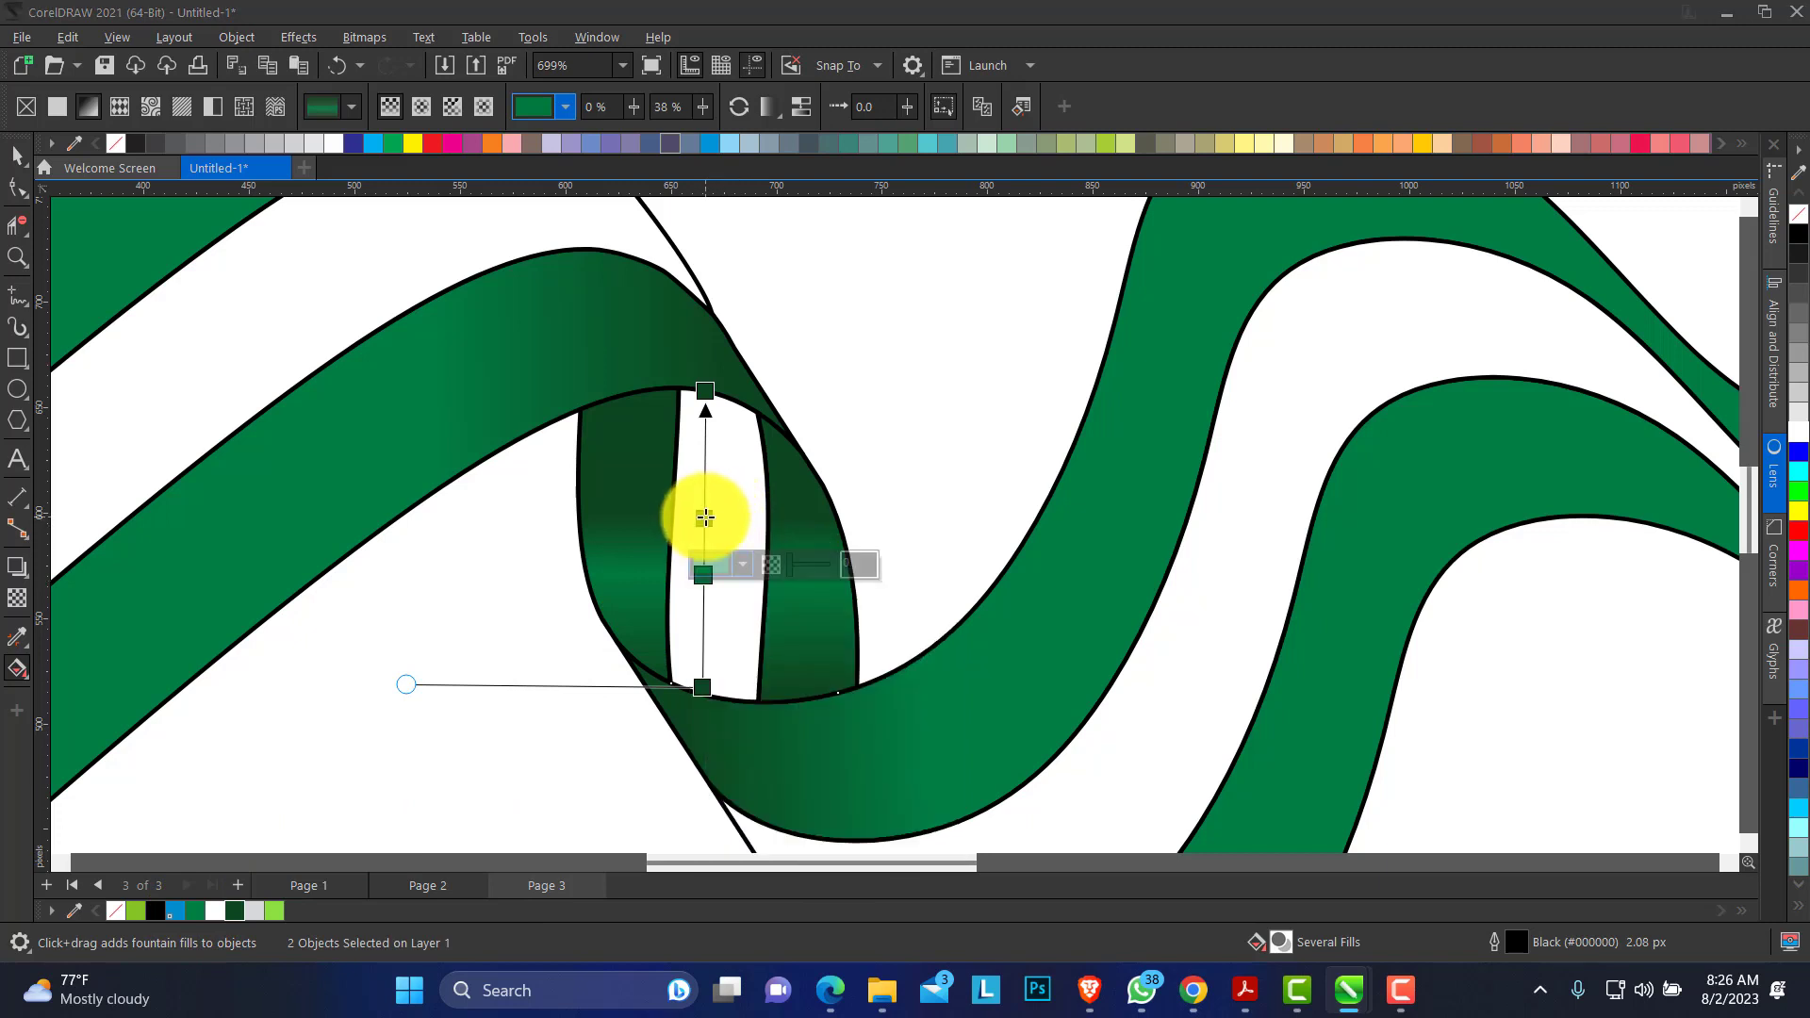
{"action": "double_click", "coordinate": [712, 515]}
{"action": "left_click", "coordinate": [748, 509]}
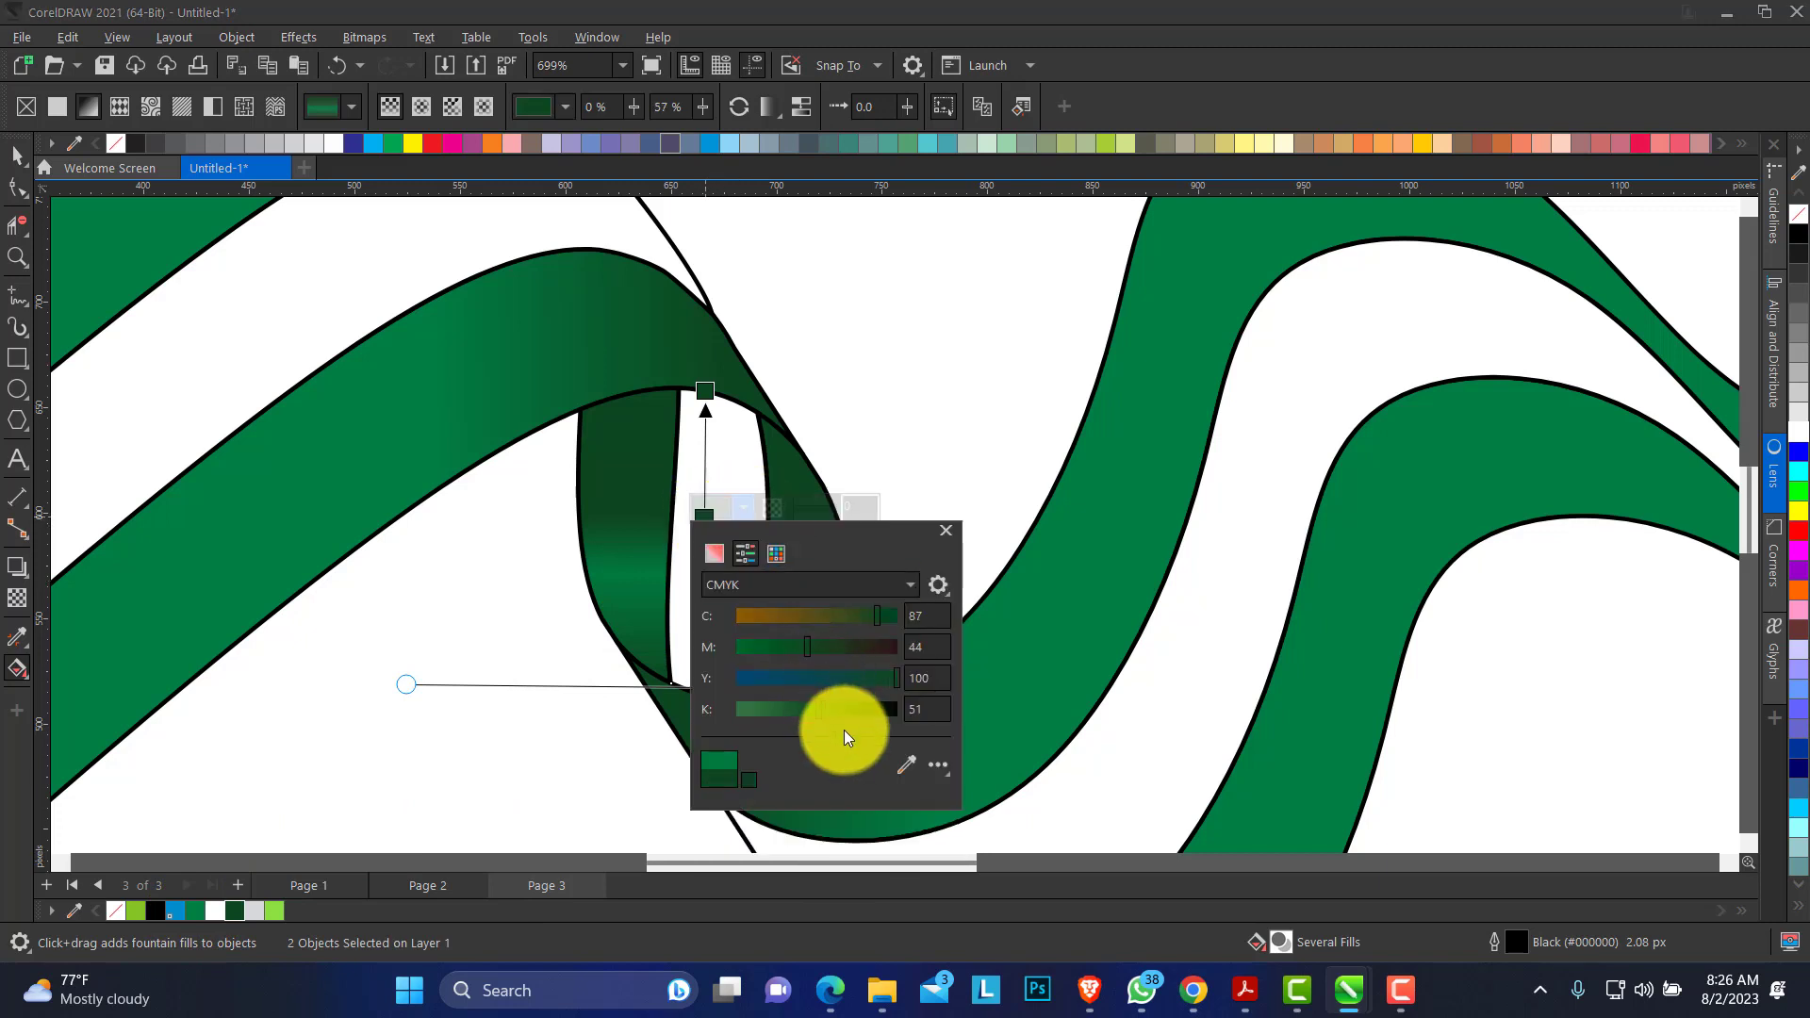
{"action": "left_click", "coordinate": [905, 764]}
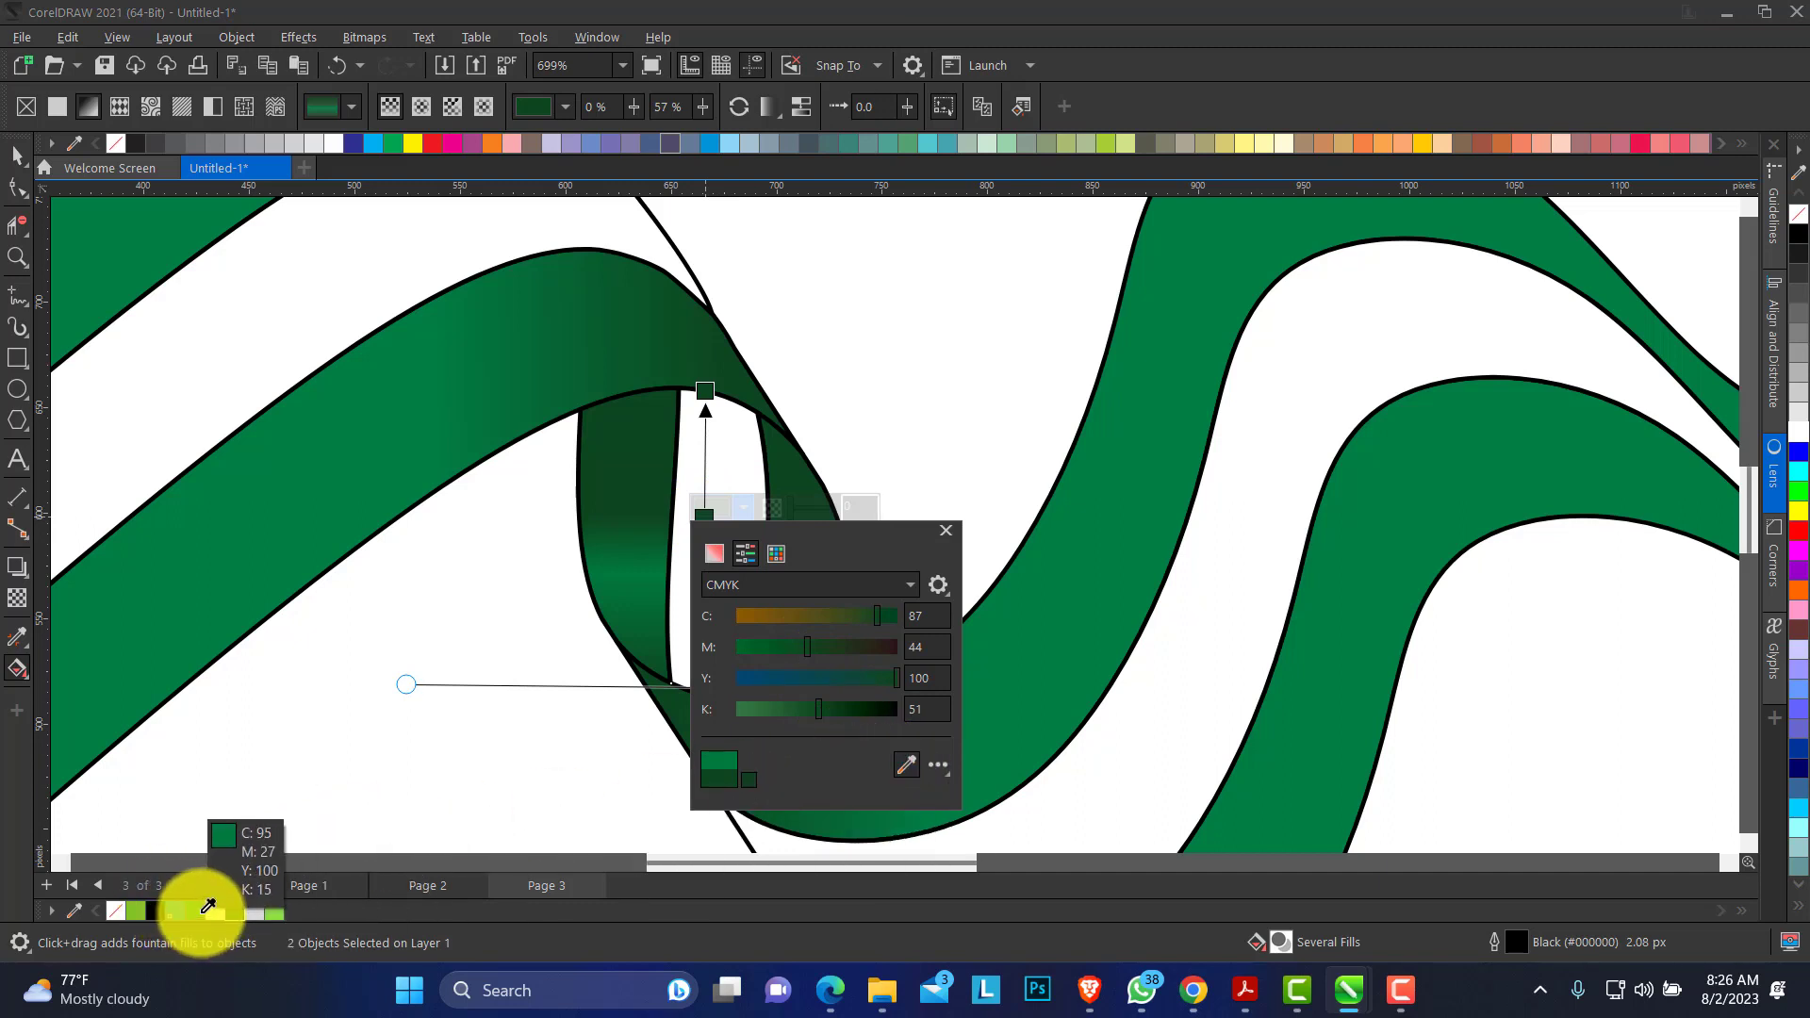
{"action": "left_click", "coordinate": [195, 910]}
{"action": "left_click", "coordinate": [712, 465]}
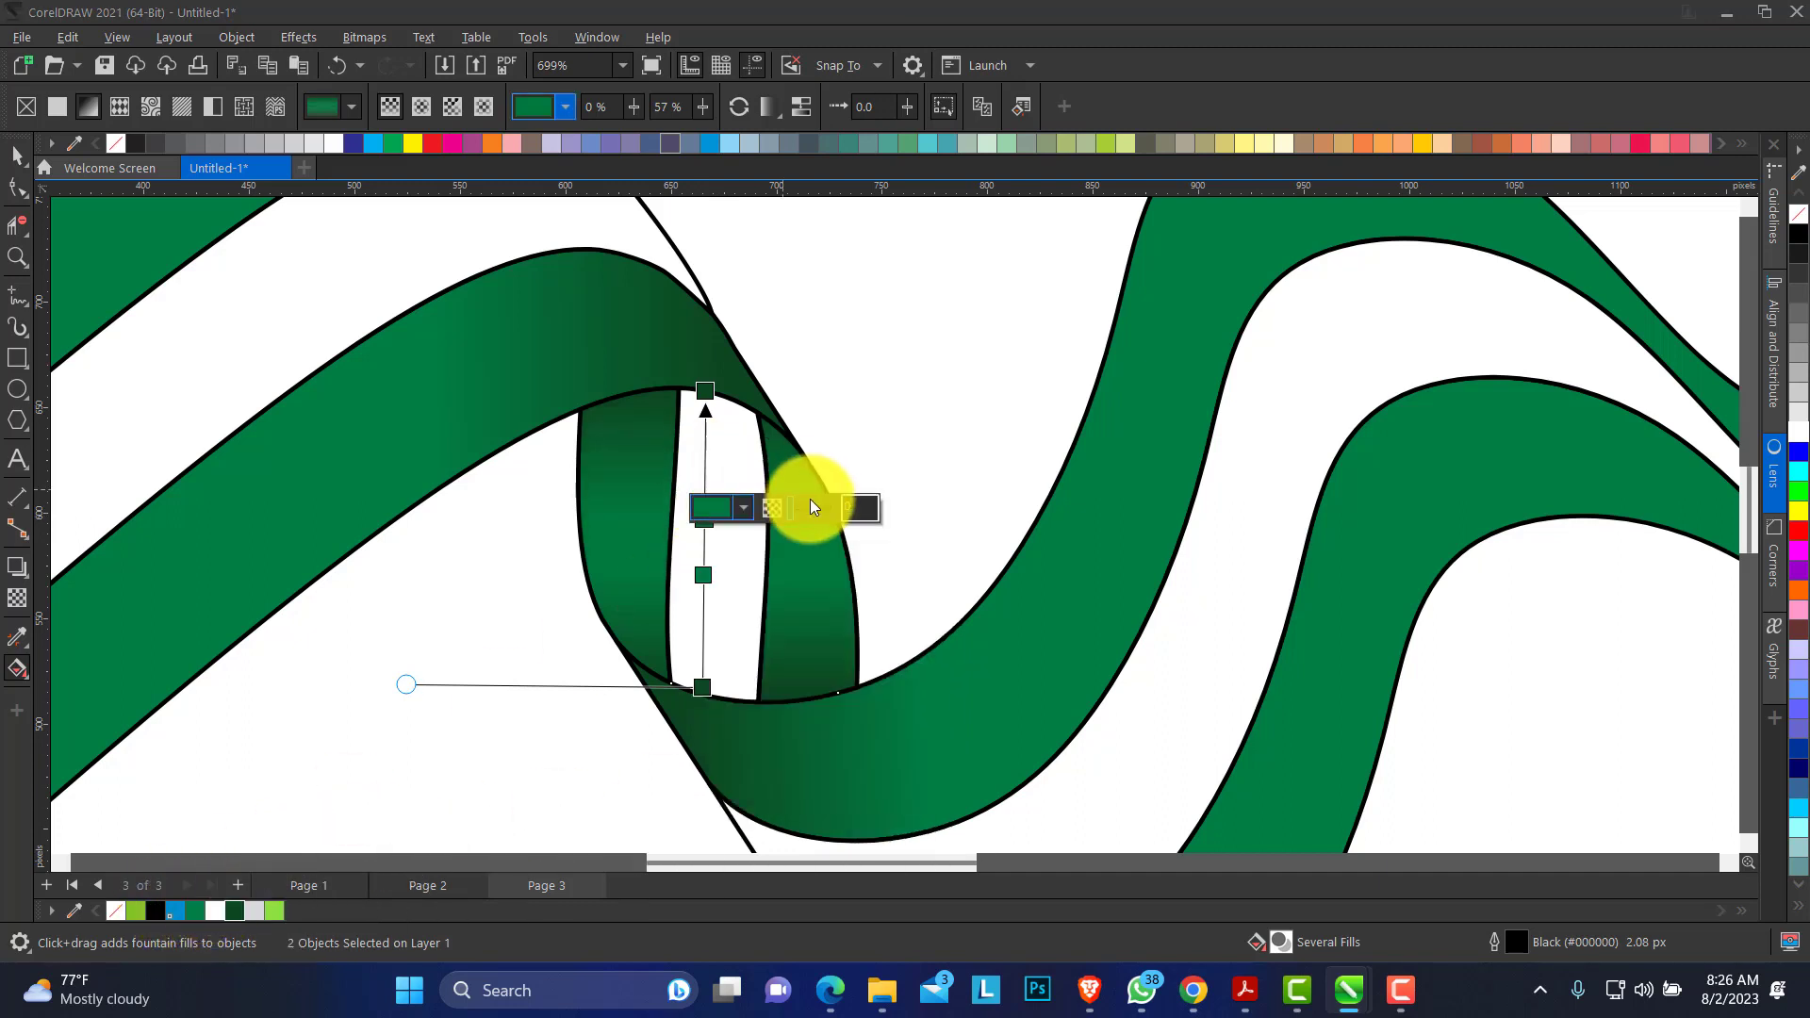
Spread the two lighter green nodes toward the strips' dark ends, the lower one to about 31%, and fine-tune the gradient's end positions.
{"action": "left_click_drag", "start_coordinate": [703, 576], "coordinate": [703, 597]}
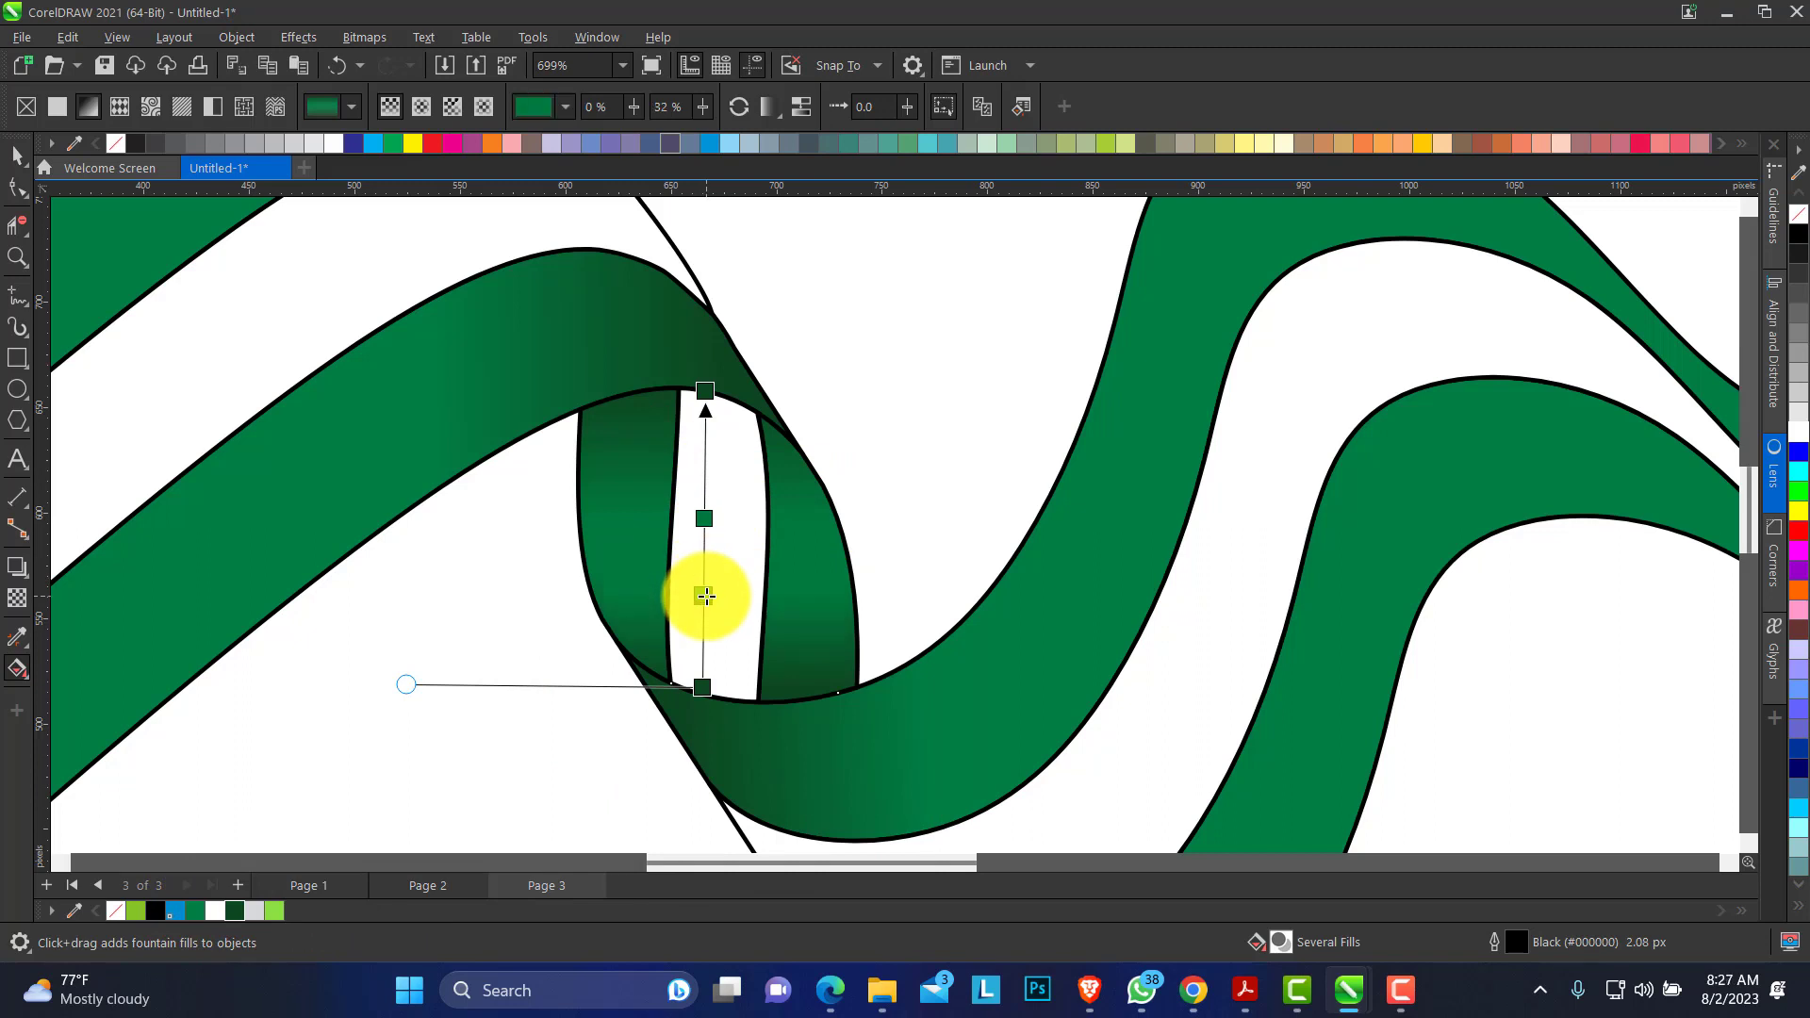
{"action": "left_click_drag", "start_coordinate": [706, 517], "coordinate": [702, 470]}
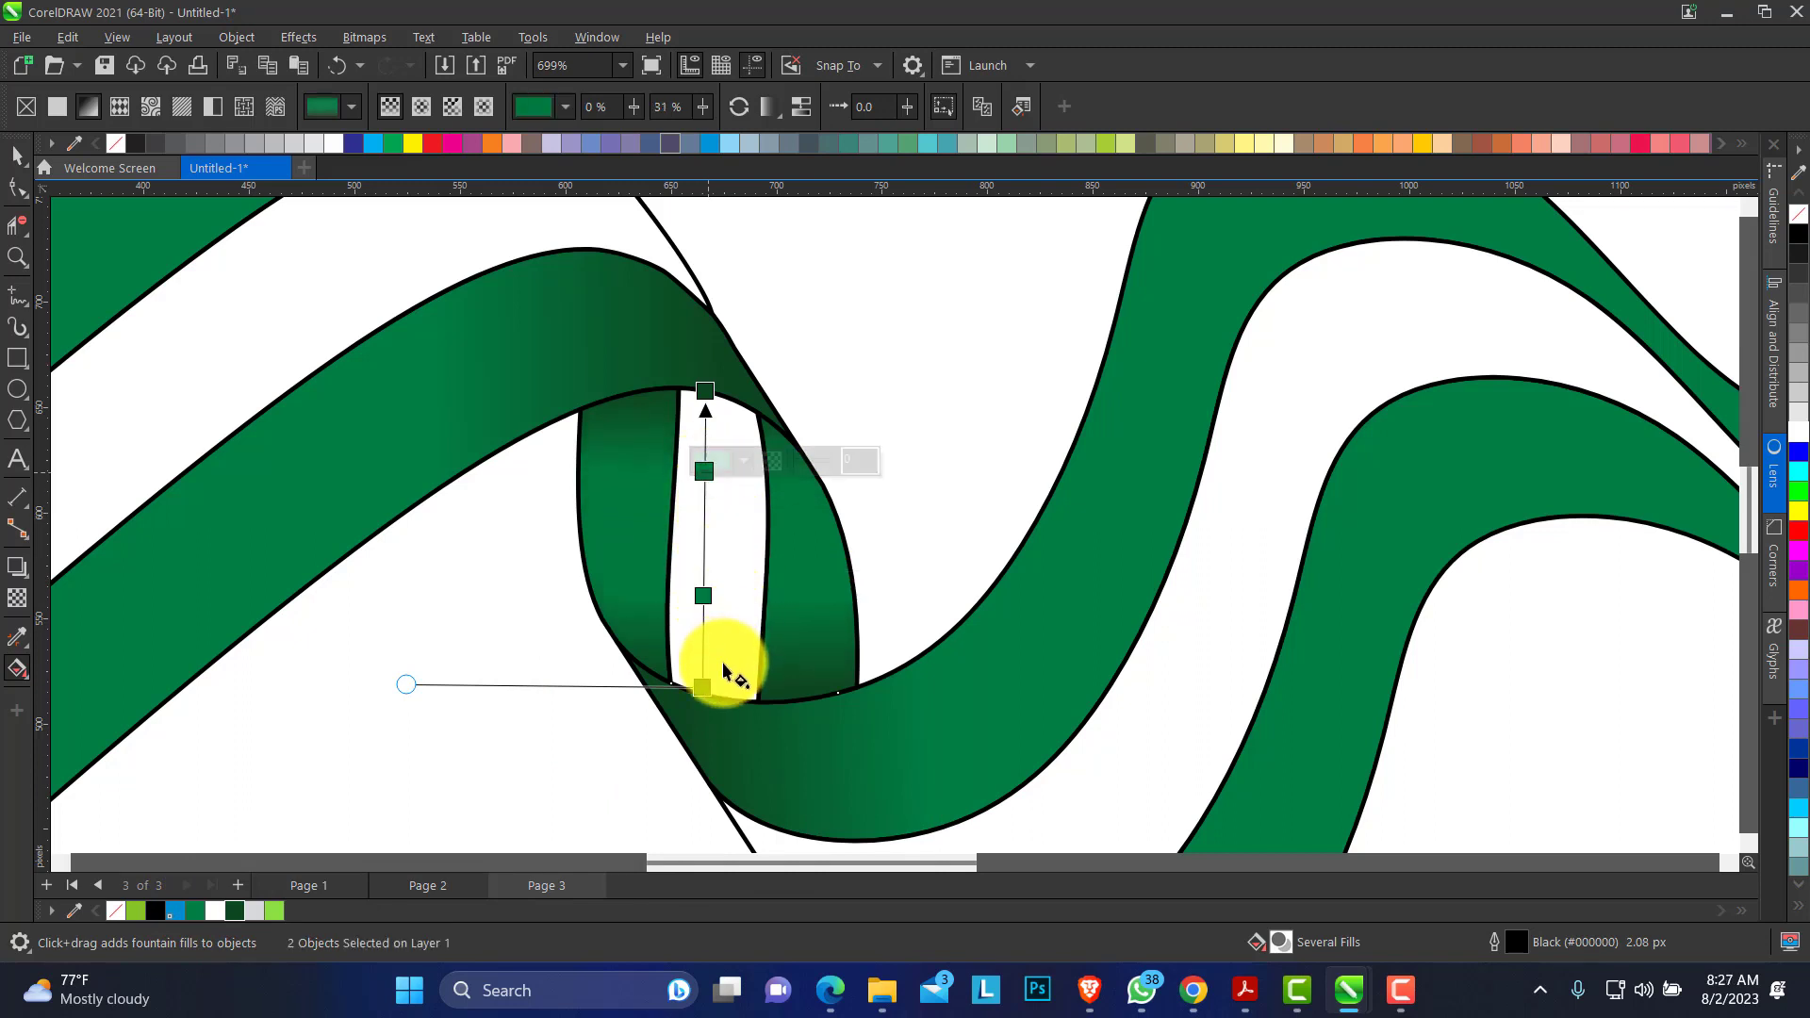
{"action": "left_click_drag", "start_coordinate": [702, 687], "coordinate": [683, 665]}
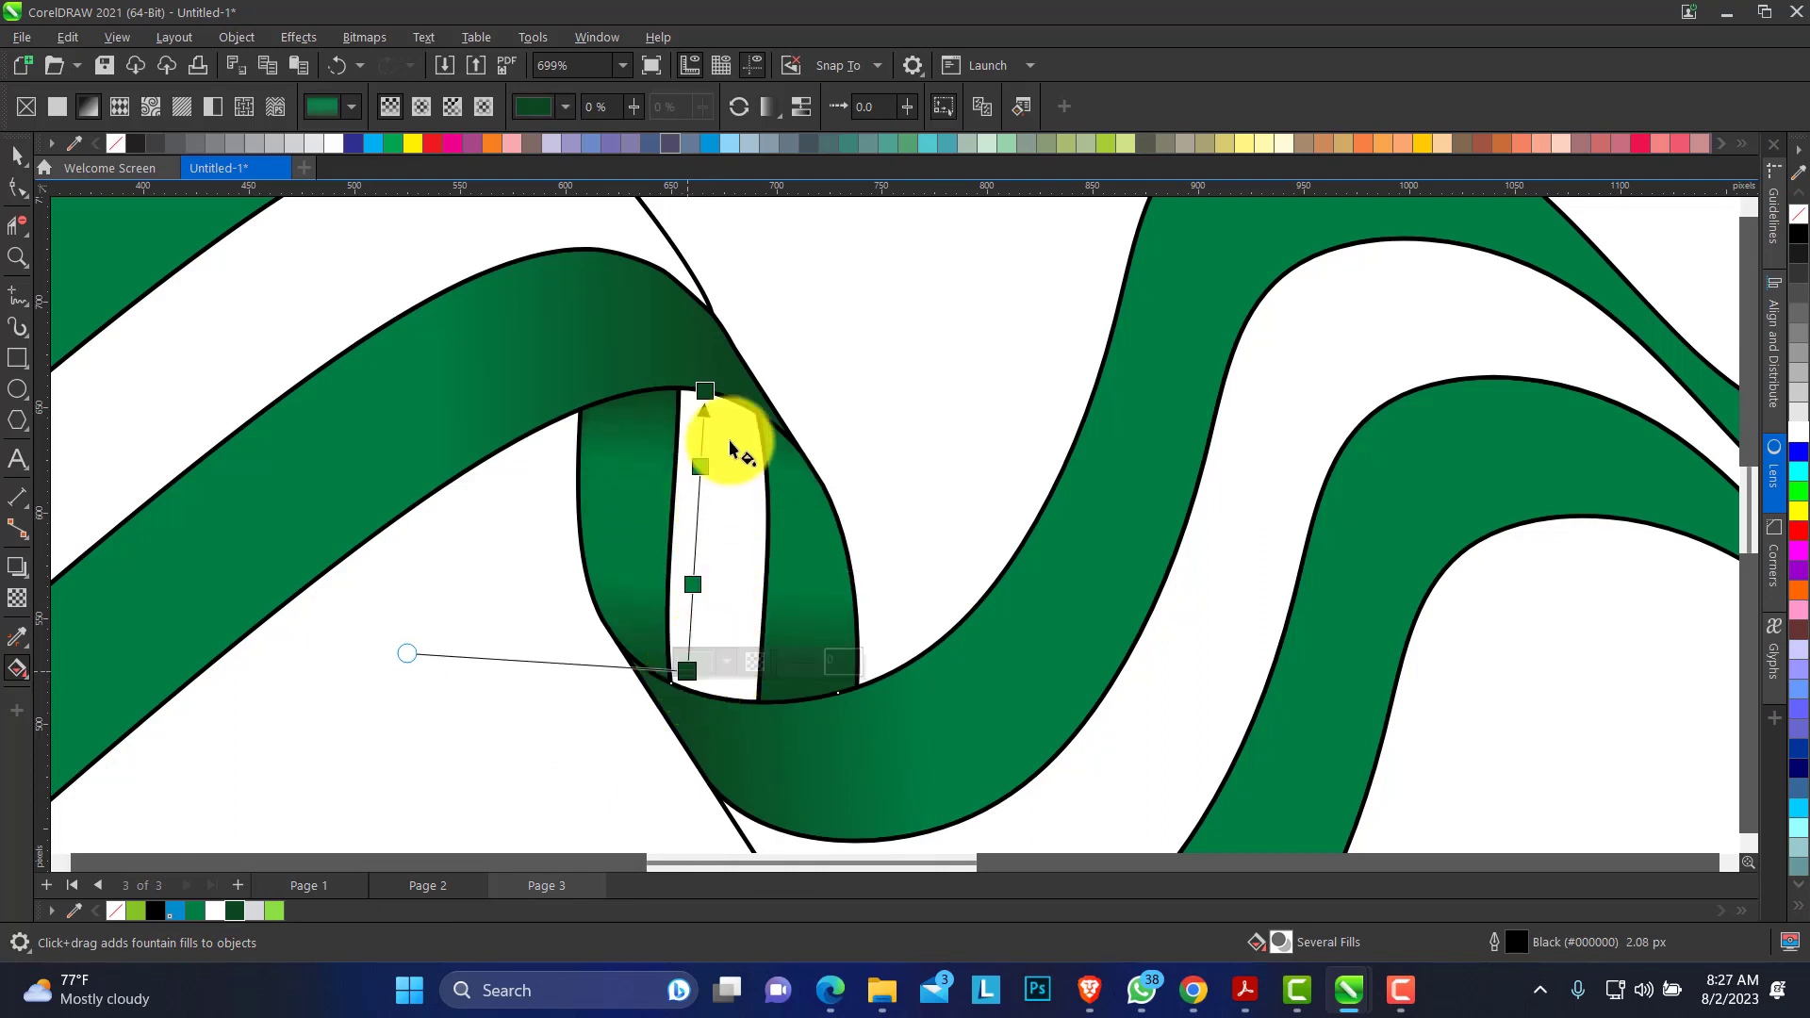
{"action": "left_click", "coordinate": [706, 390]}
{"action": "left_click", "coordinate": [705, 364]}
{"action": "left_click", "coordinate": [732, 300]}
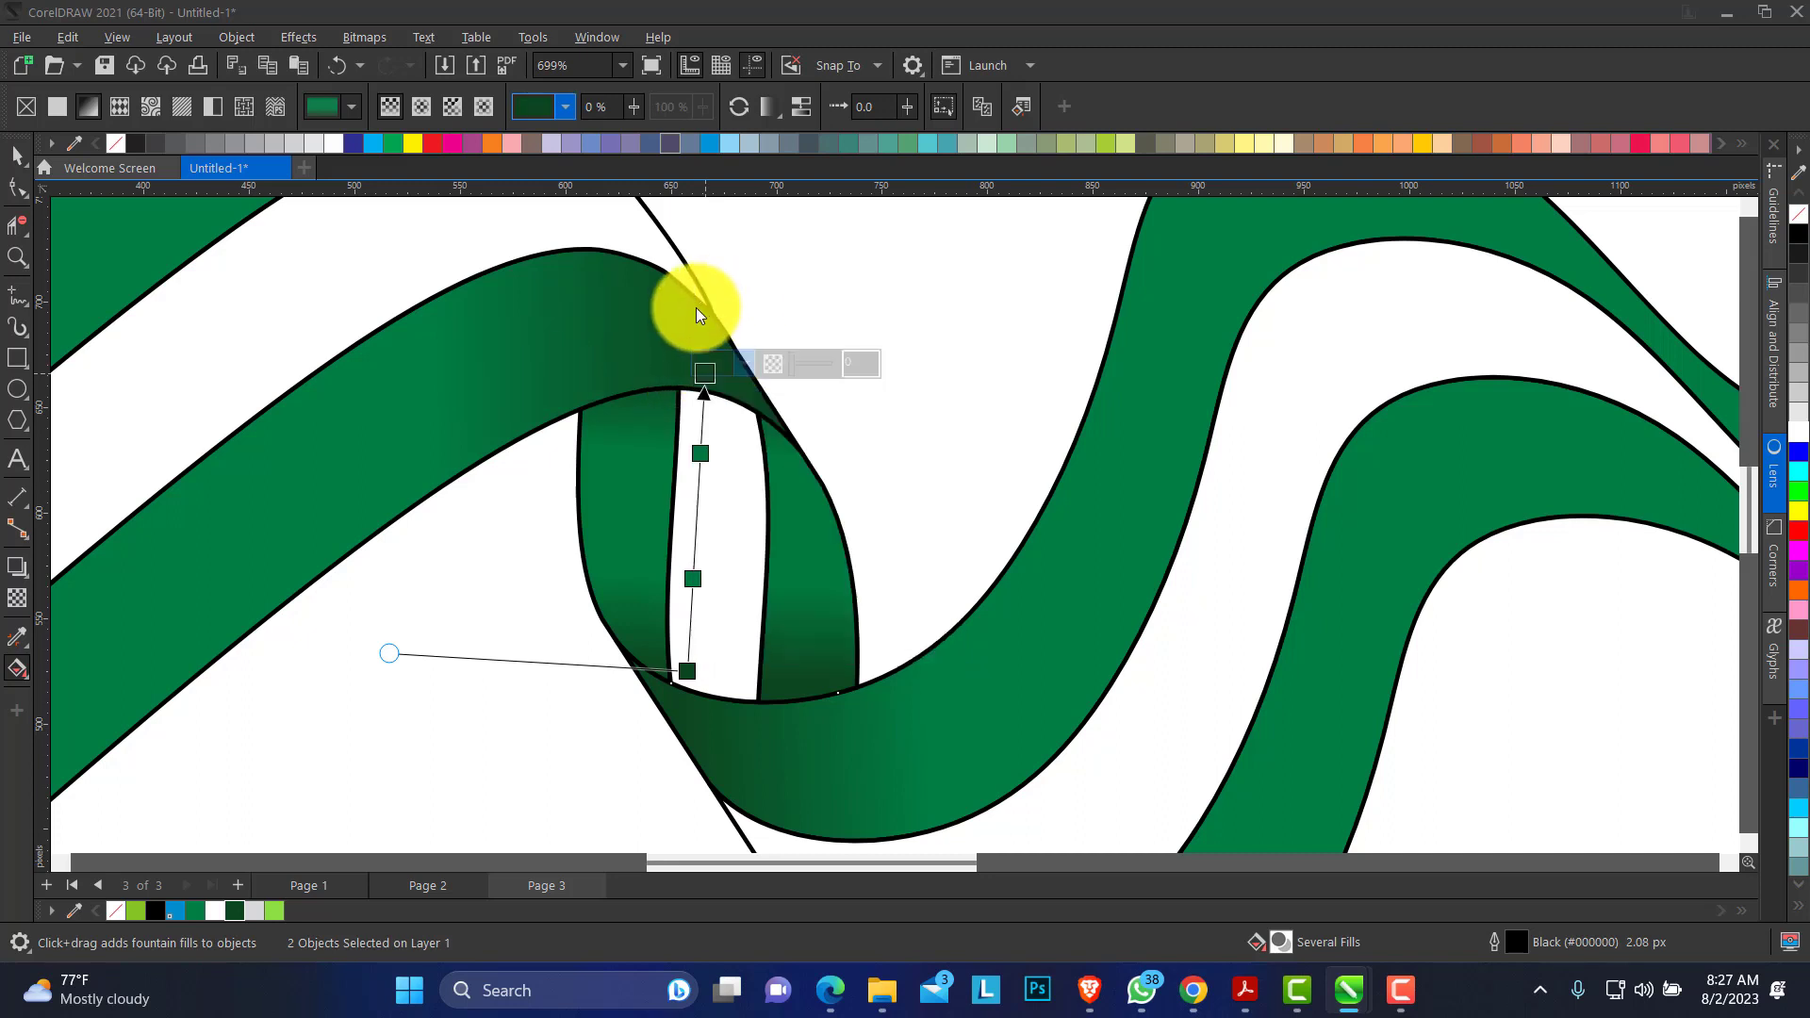
{"action": "left_click_drag", "start_coordinate": [707, 383], "coordinate": [703, 401]}
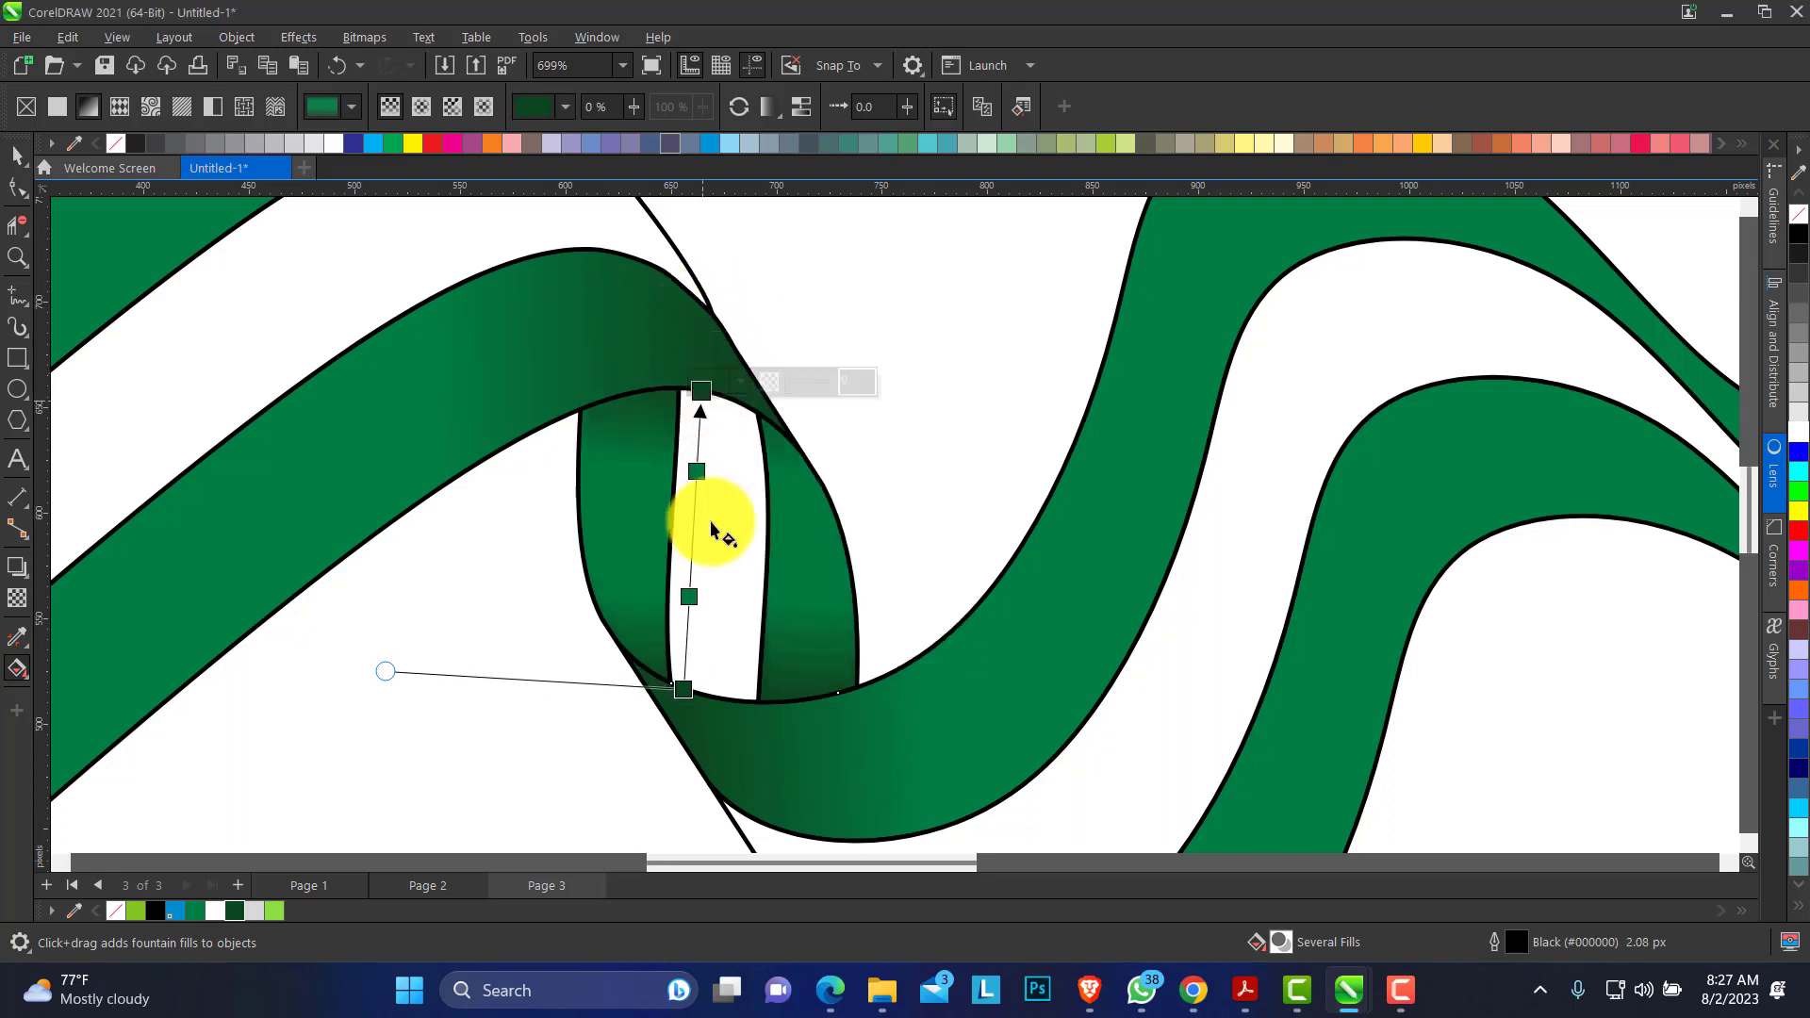
{"action": "left_click_drag", "start_coordinate": [687, 689], "coordinate": [687, 677]}
Select all the ribbon pieces and remove their black outlines.
{"action": "left_click", "coordinate": [17, 257]}
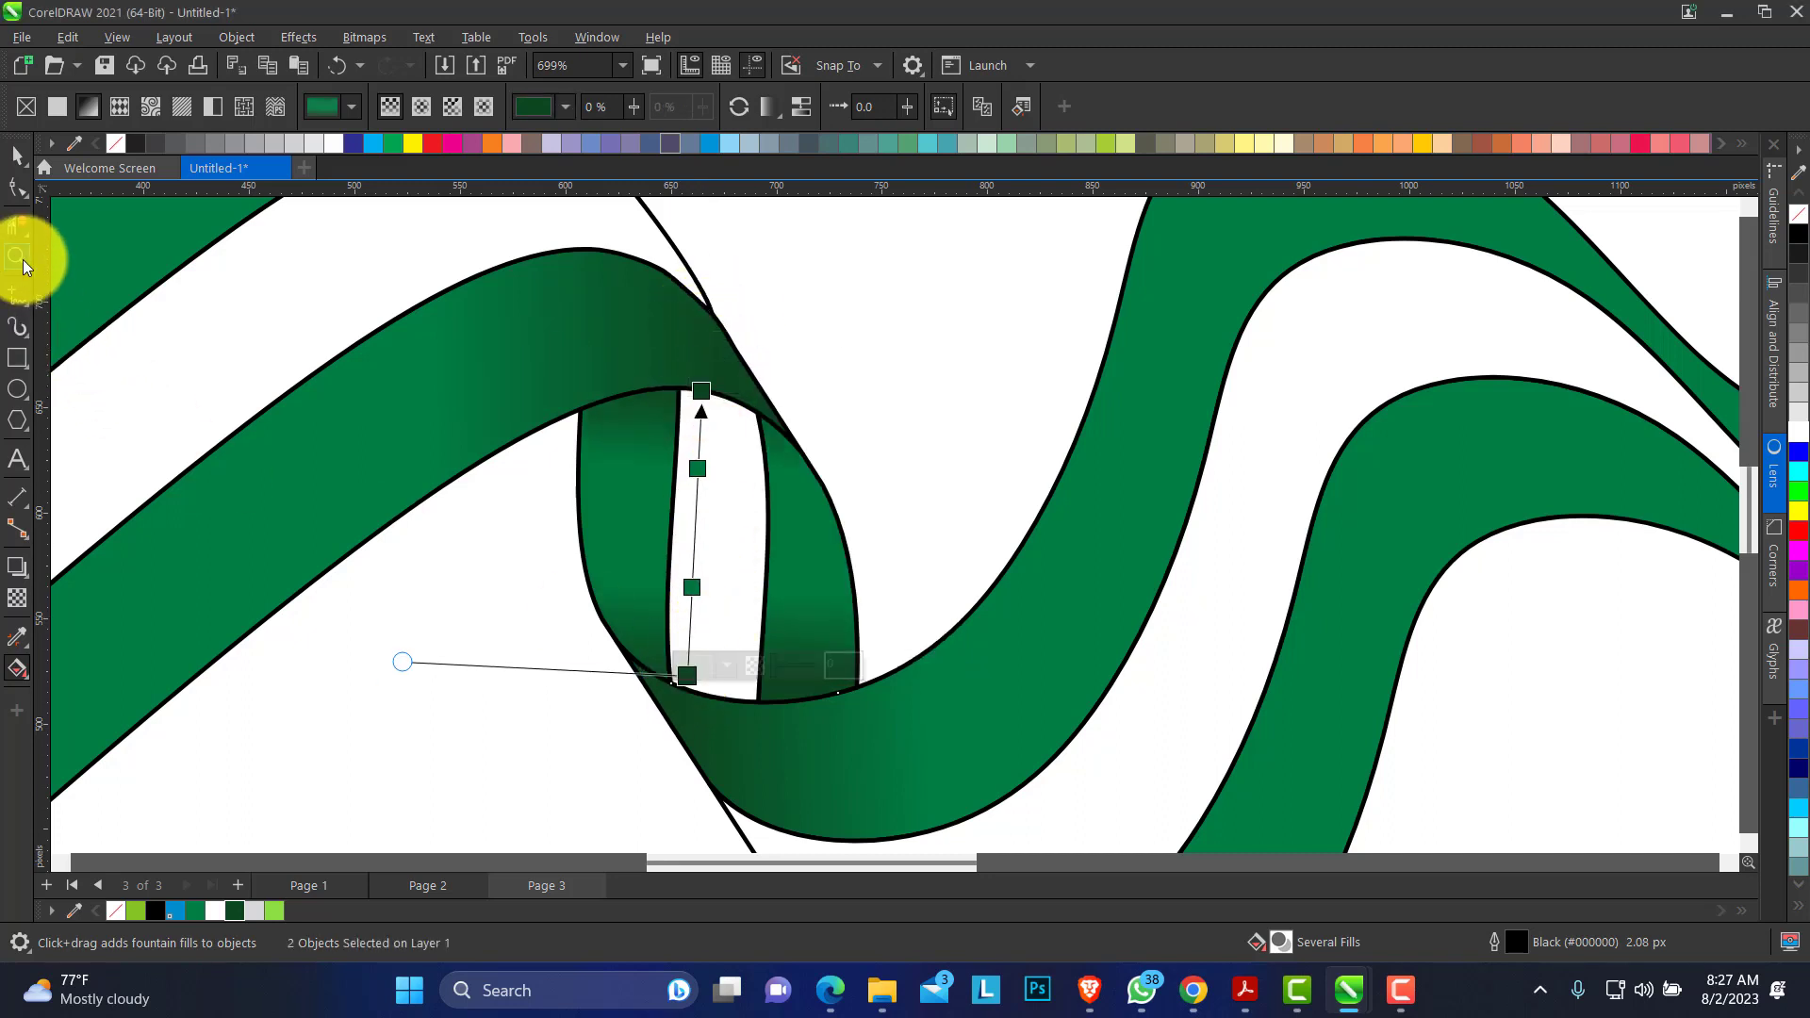
{"action": "right_click", "coordinate": [698, 439]}
{"action": "right_click", "coordinate": [724, 439]}
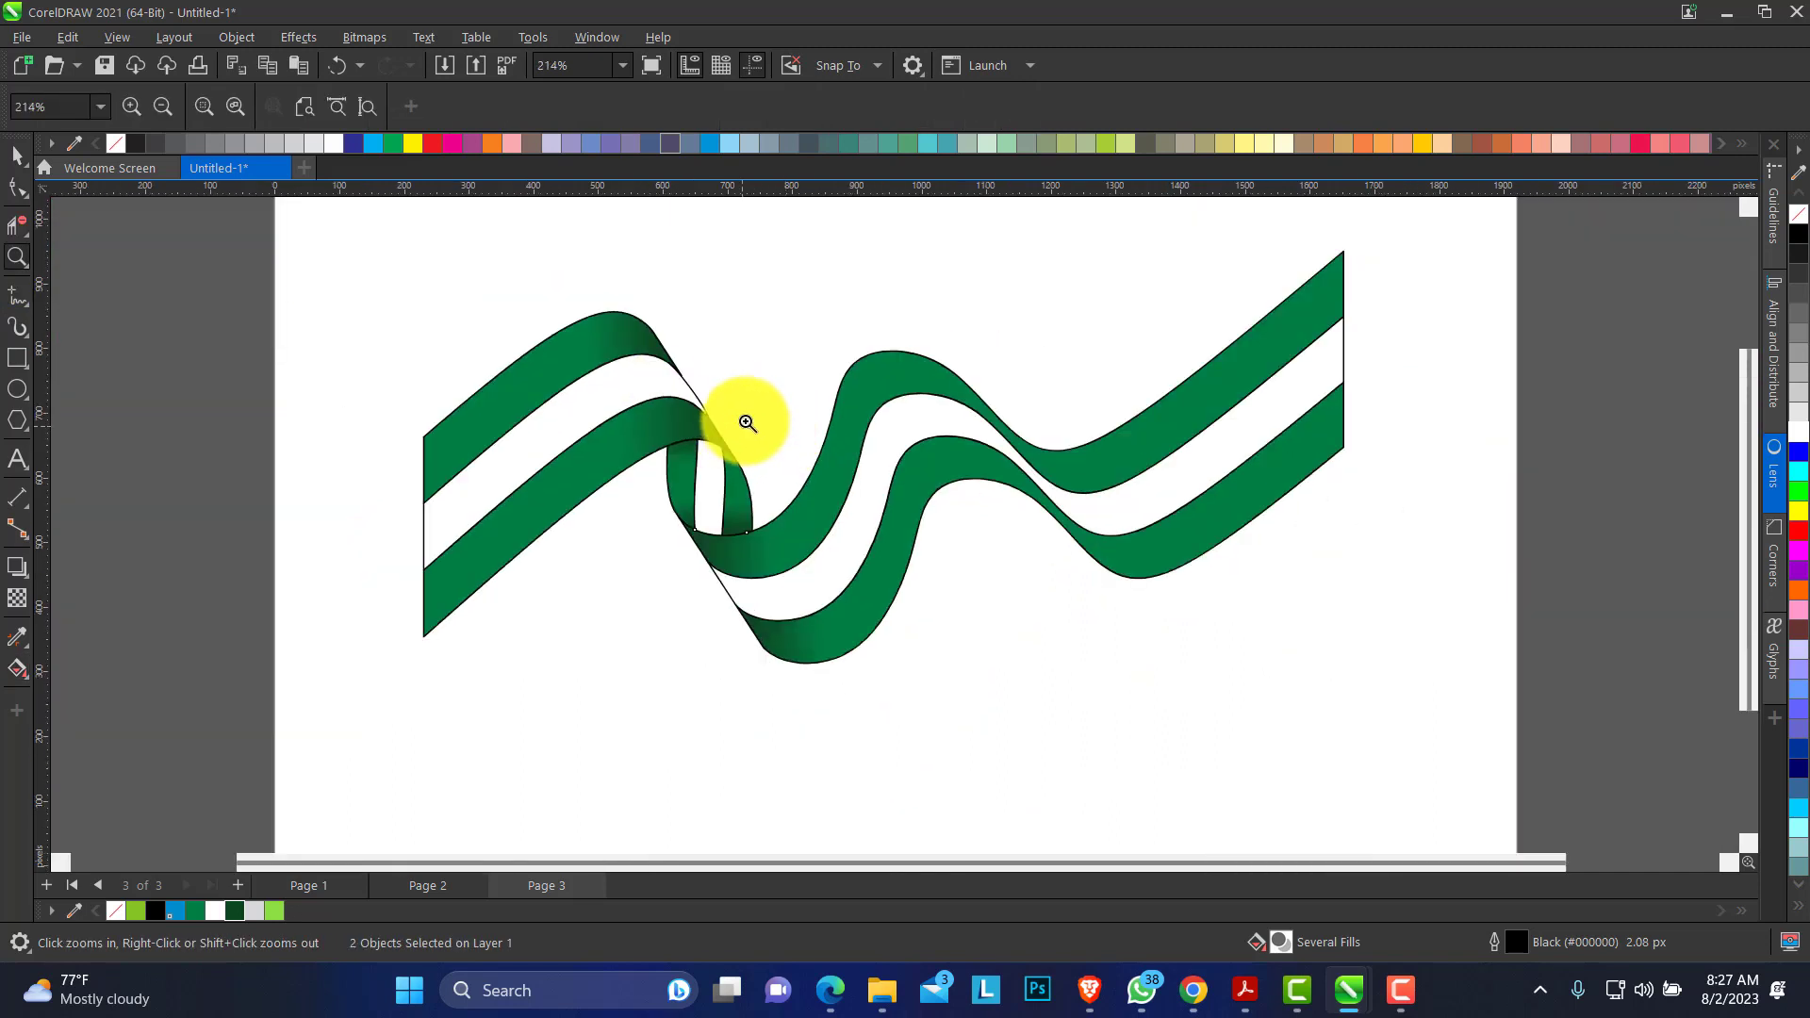
{"action": "right_click", "coordinate": [741, 418]}
{"action": "left_click", "coordinate": [26, 162]}
{"action": "left_click_drag", "start_coordinate": [364, 274], "coordinate": [1263, 679]}
{"action": "right_click", "coordinate": [1799, 215]}
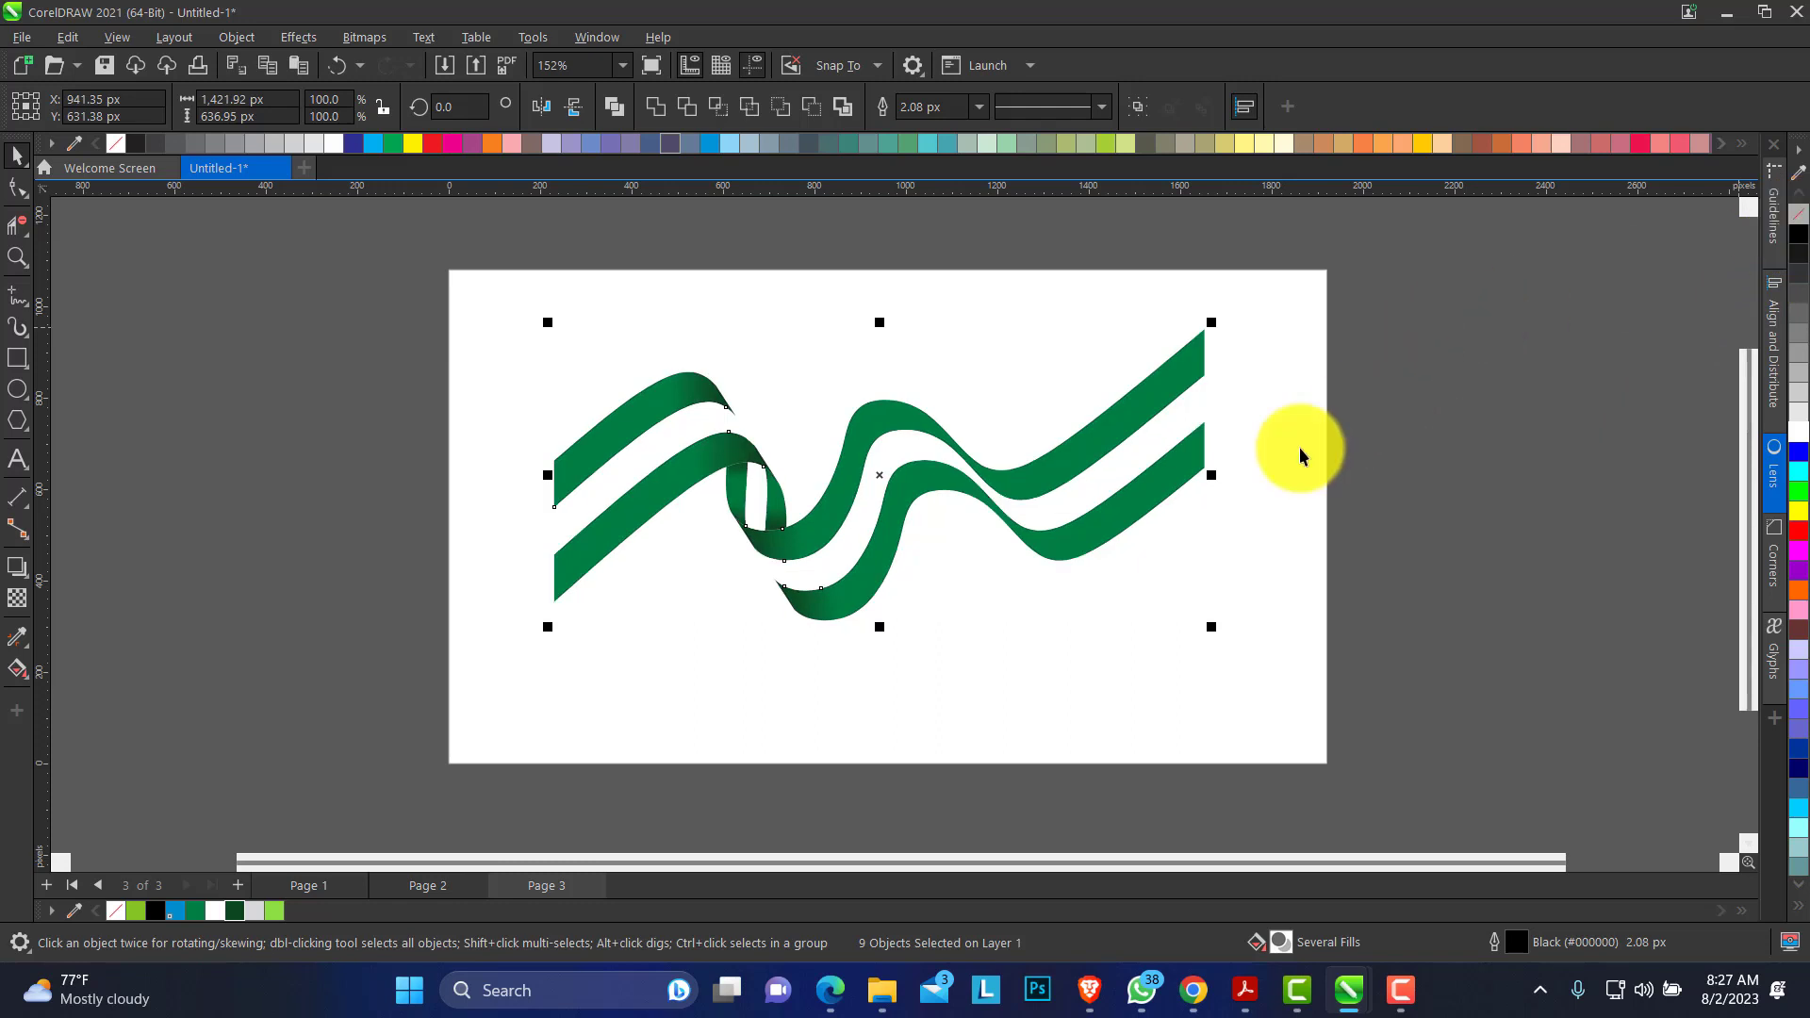
Place the ribbon against the page's left edge, group its pieces and scale it to span the page width, about 1,919 px.
{"action": "left_click_drag", "start_coordinate": [1216, 638], "coordinate": [1266, 668]}
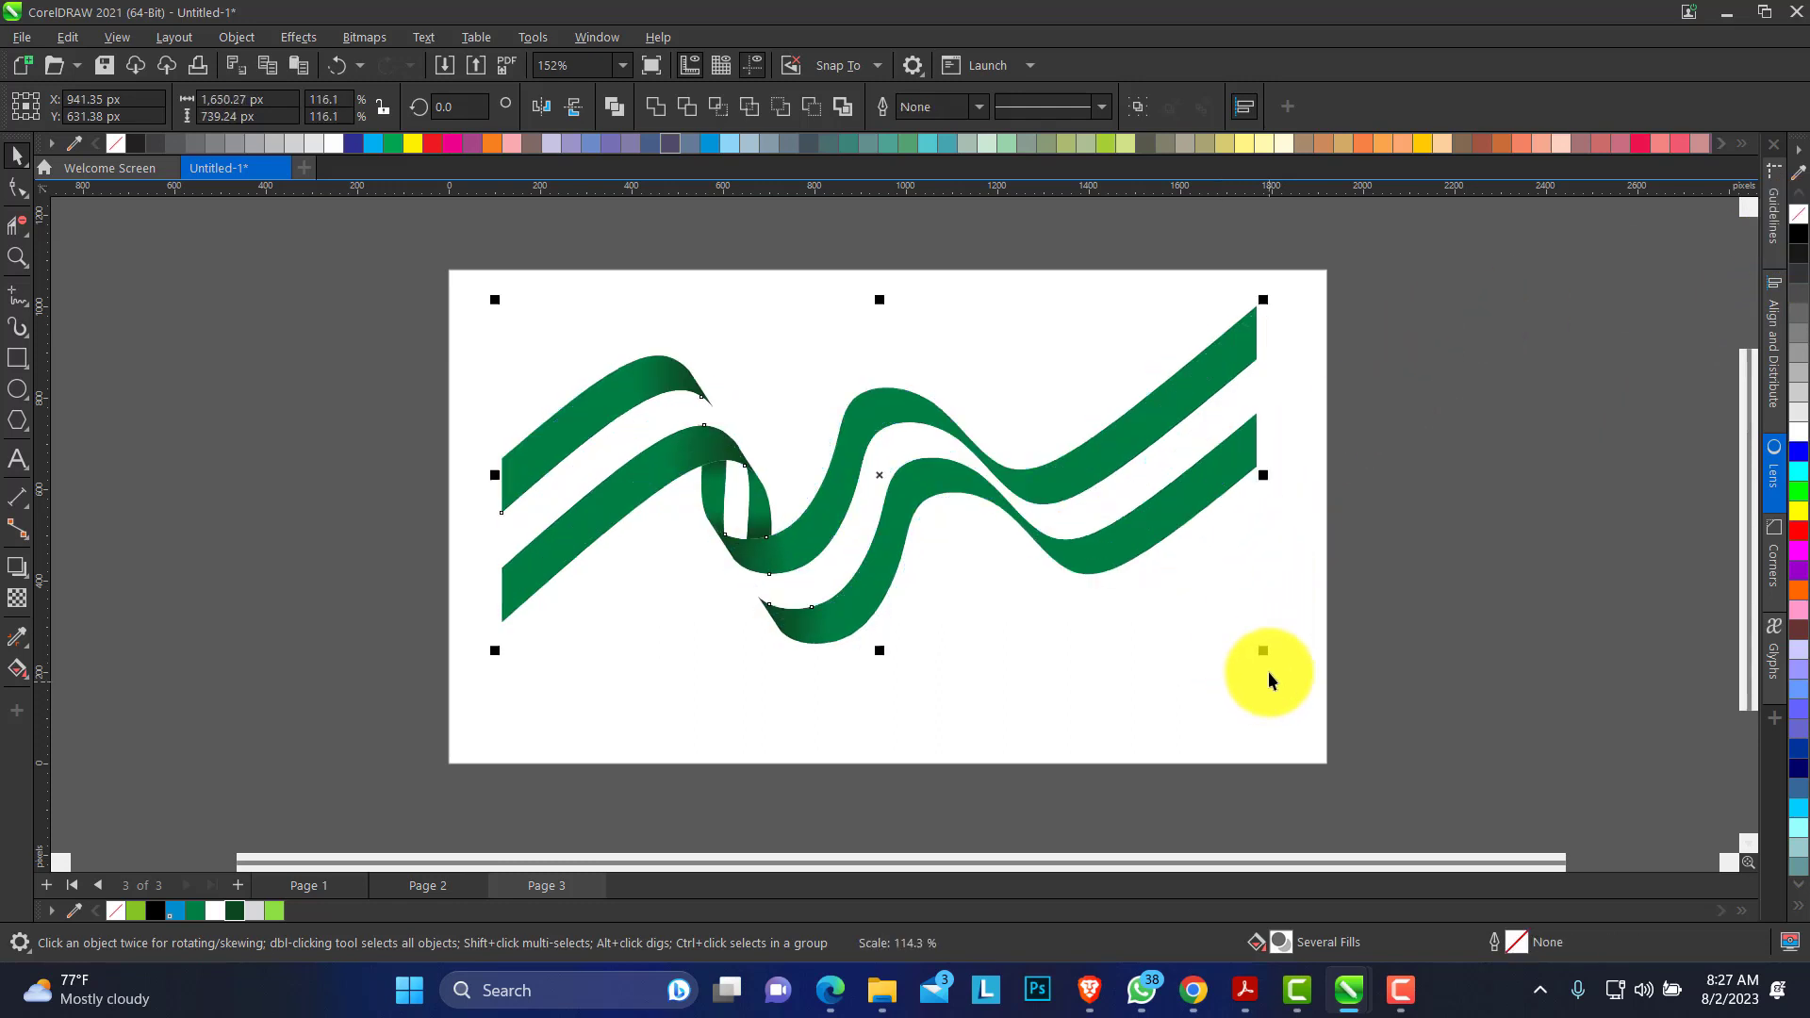
{"action": "left_click_drag", "start_coordinate": [958, 477], "coordinate": [942, 517]}
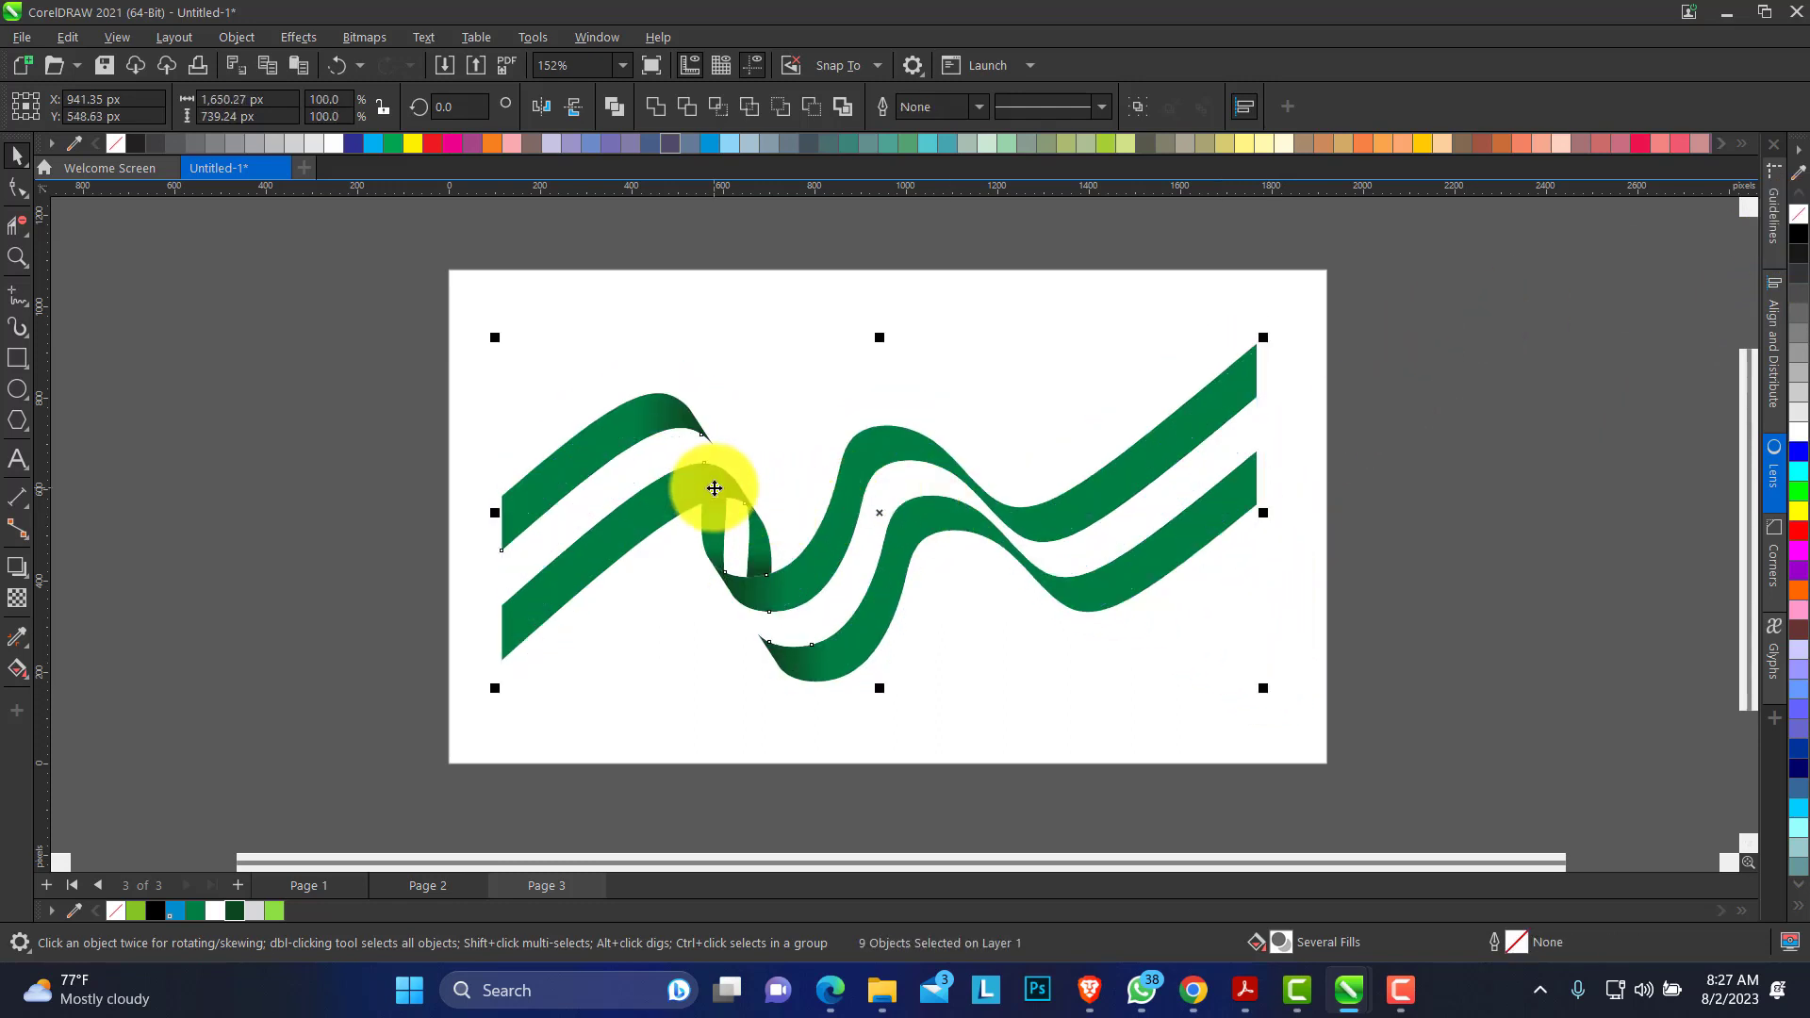
{"action": "left_click_drag", "start_coordinate": [709, 490], "coordinate": [661, 500]}
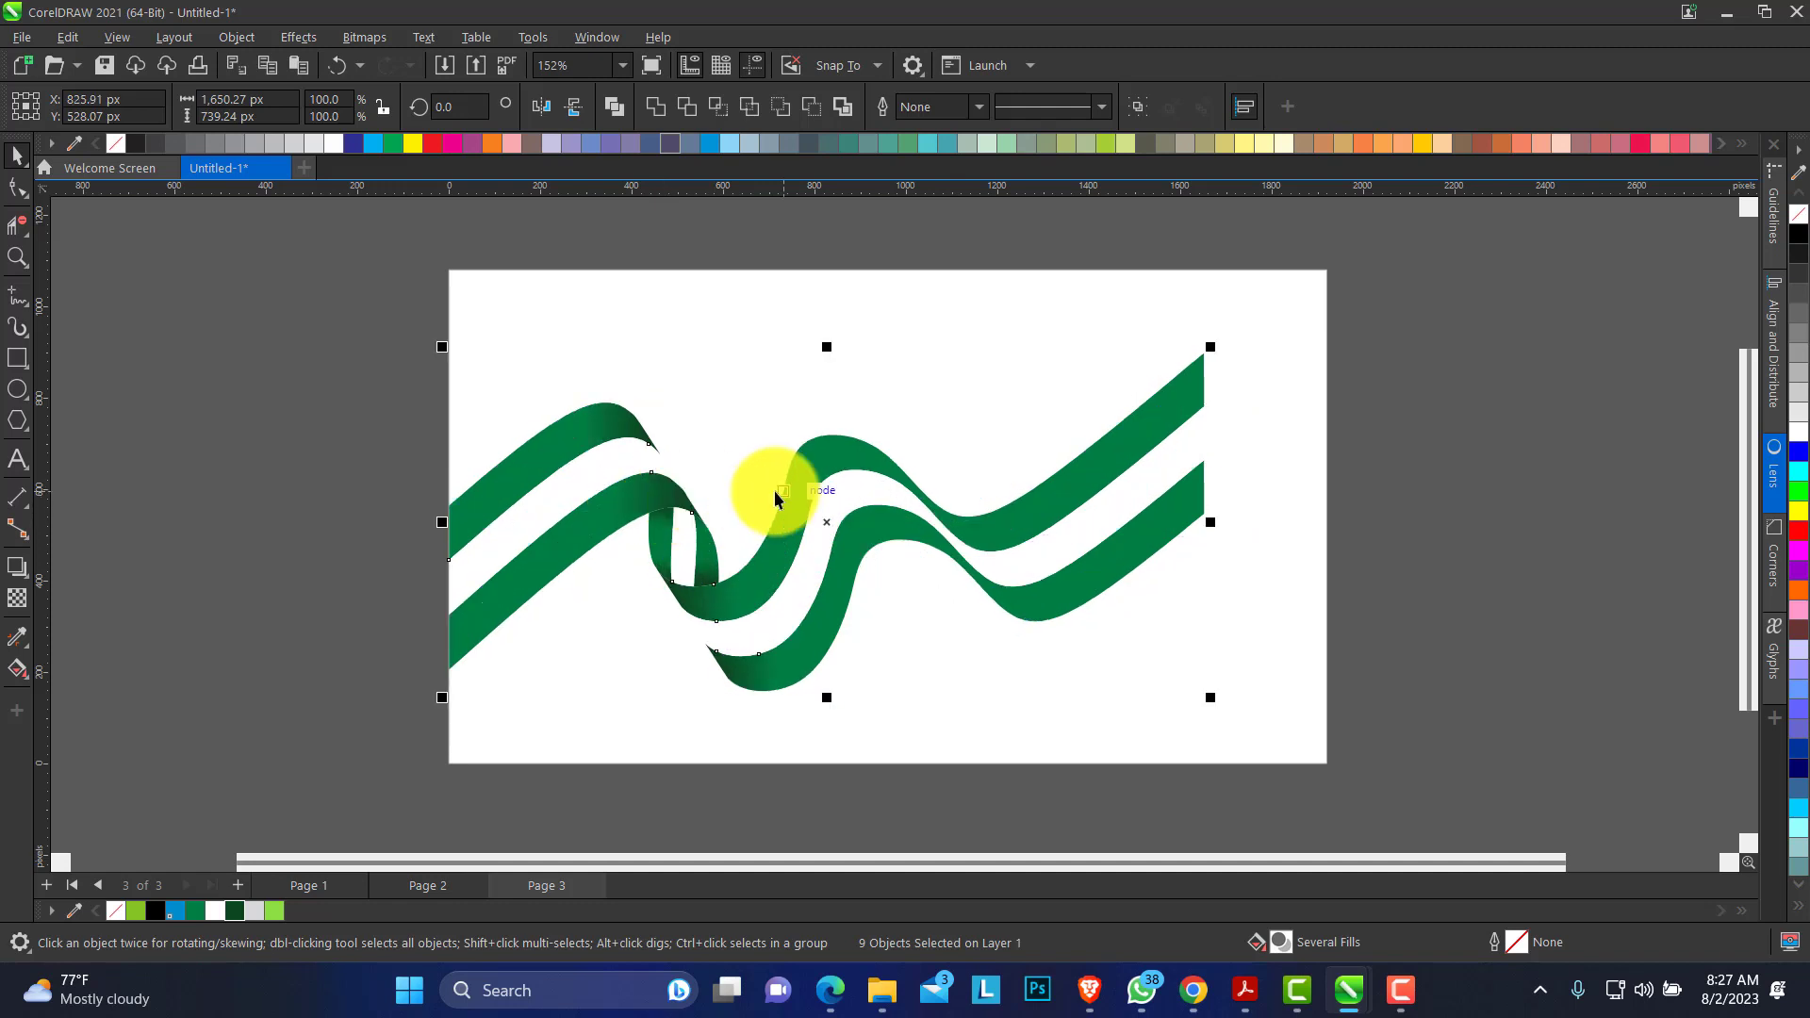
{"action": "left_click_drag", "start_coordinate": [1224, 342], "coordinate": [1354, 286]}
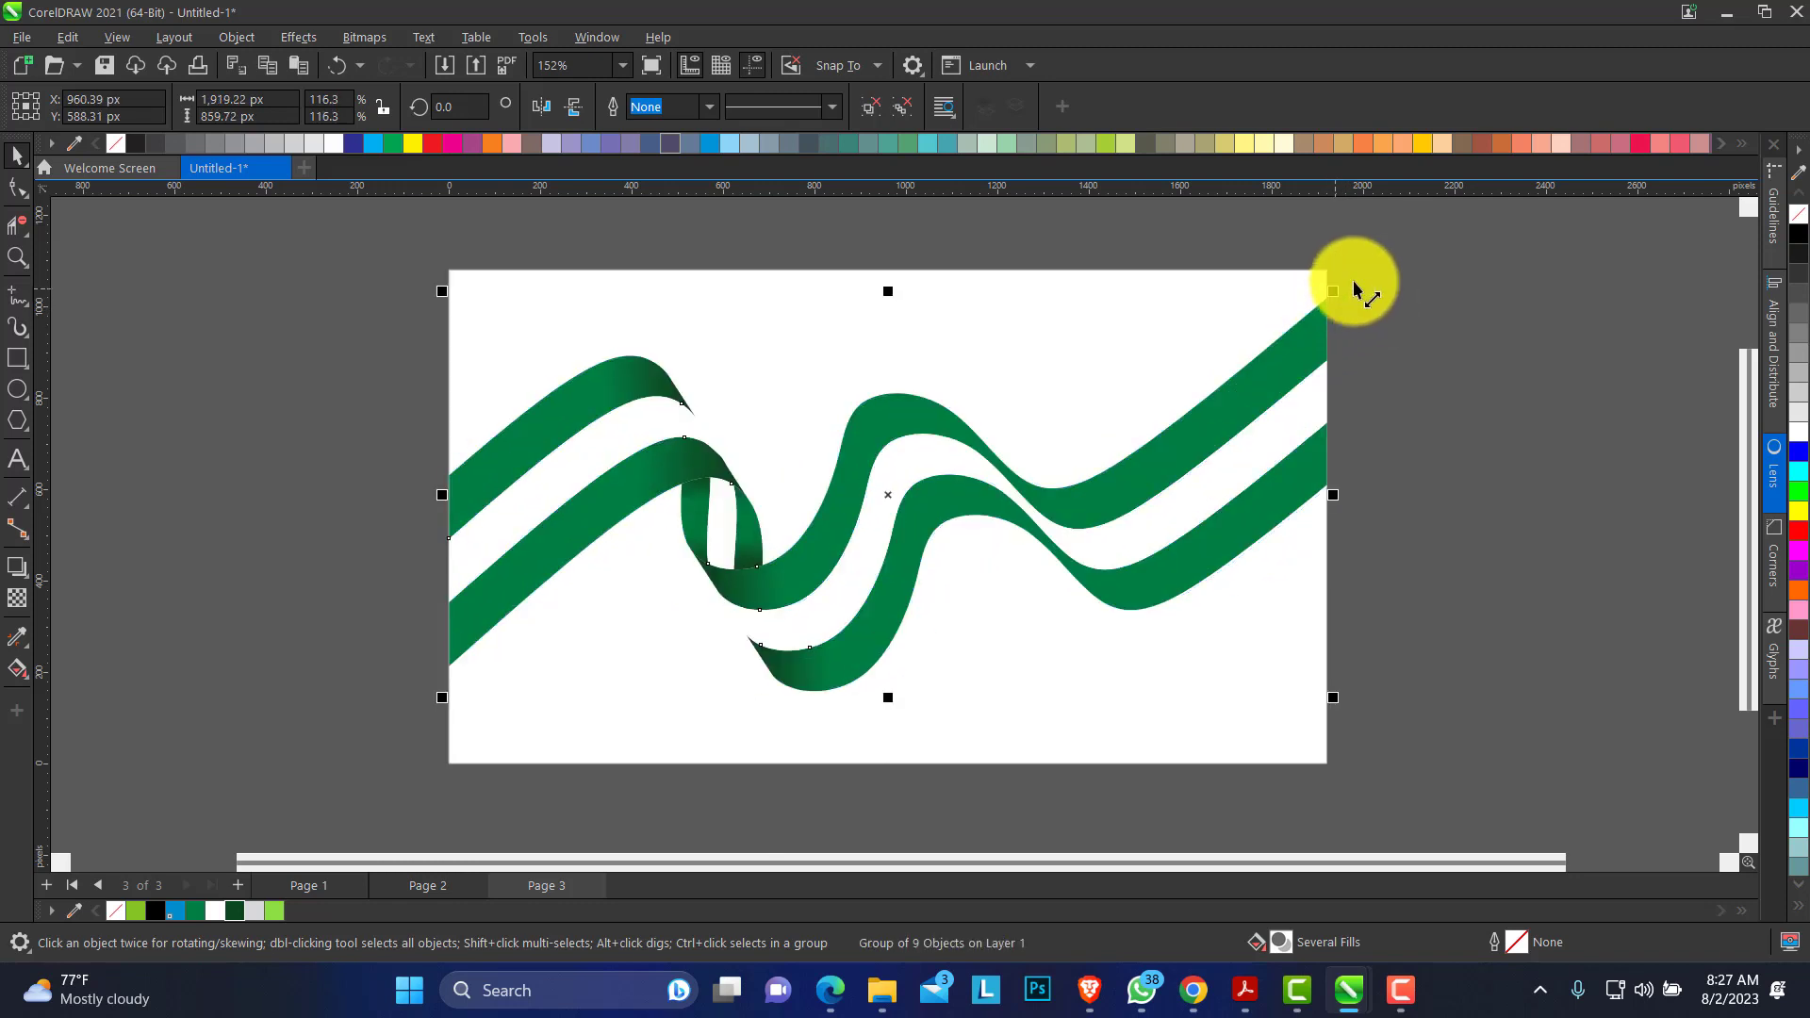
Add the text "Nigeria Flag" in 24 pt Arial in the blank area below the ribbon's right half.
{"action": "left_click", "coordinate": [17, 257]}
{"action": "left_click_drag", "start_coordinate": [435, 257], "coordinate": [1376, 796]}
{"action": "left_click", "coordinate": [36, 153]}
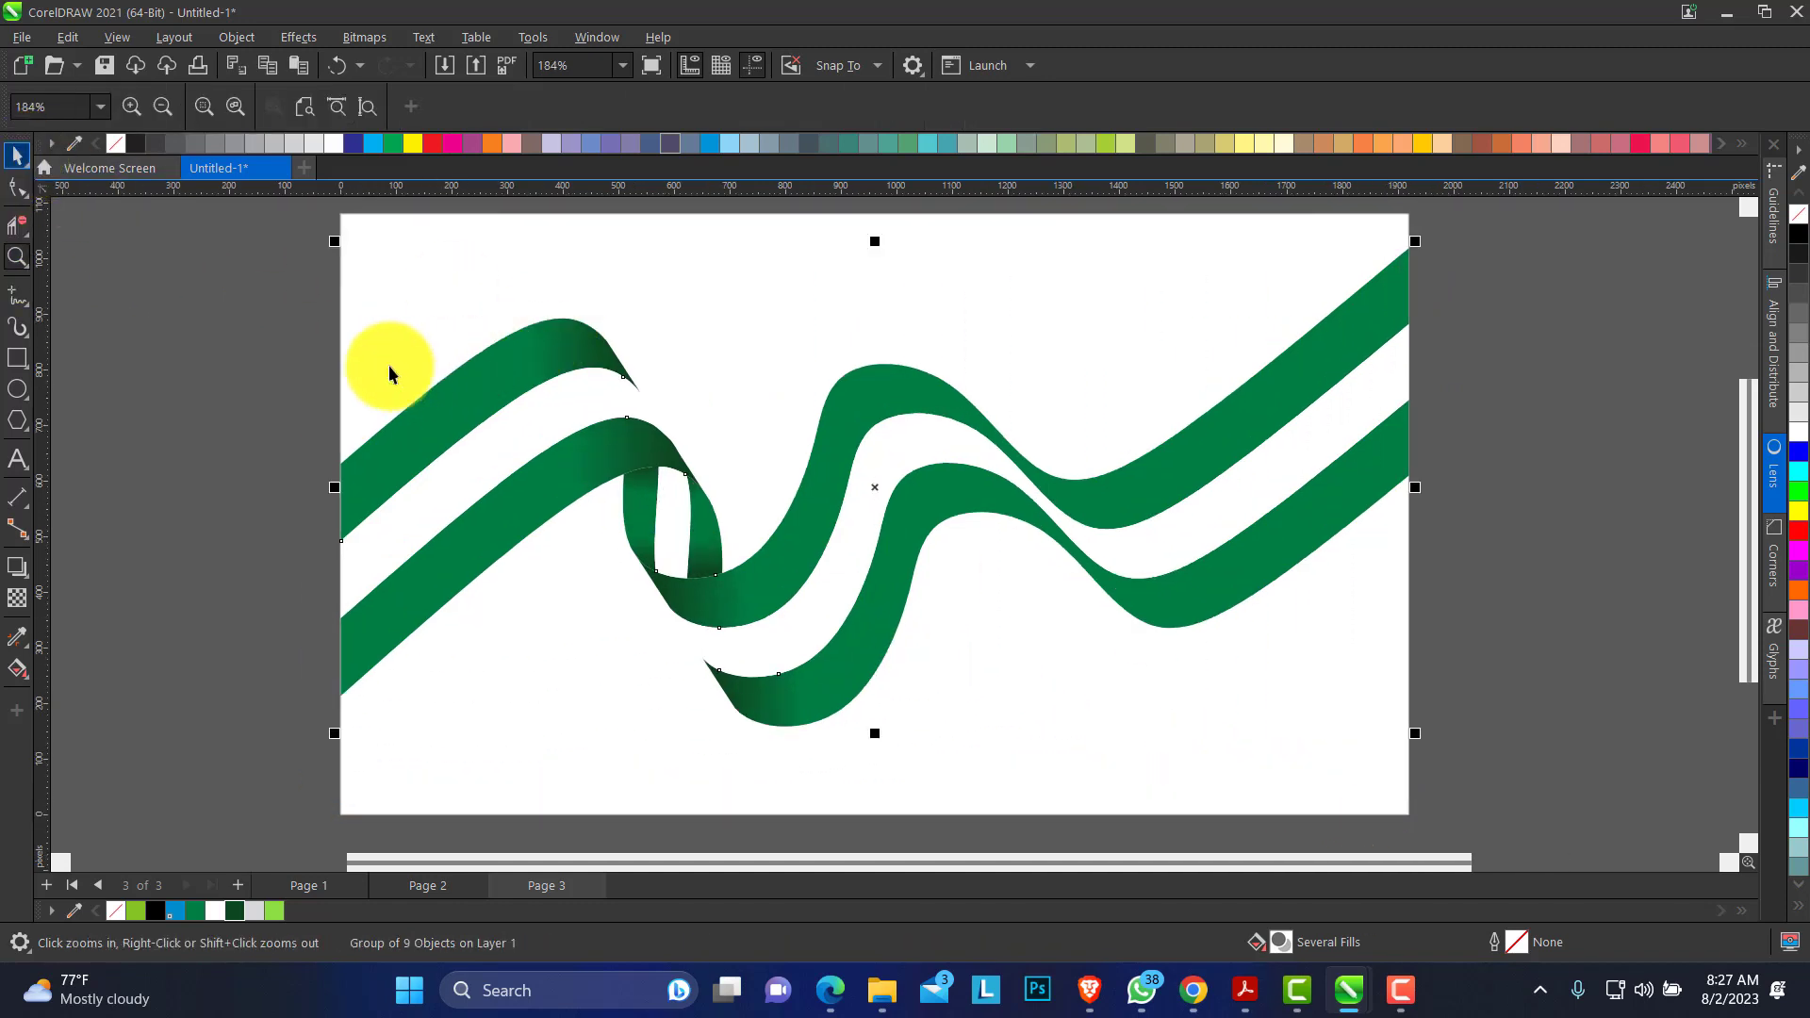
{"action": "left_click", "coordinate": [17, 460]}
{"action": "left_click", "coordinate": [981, 677]}
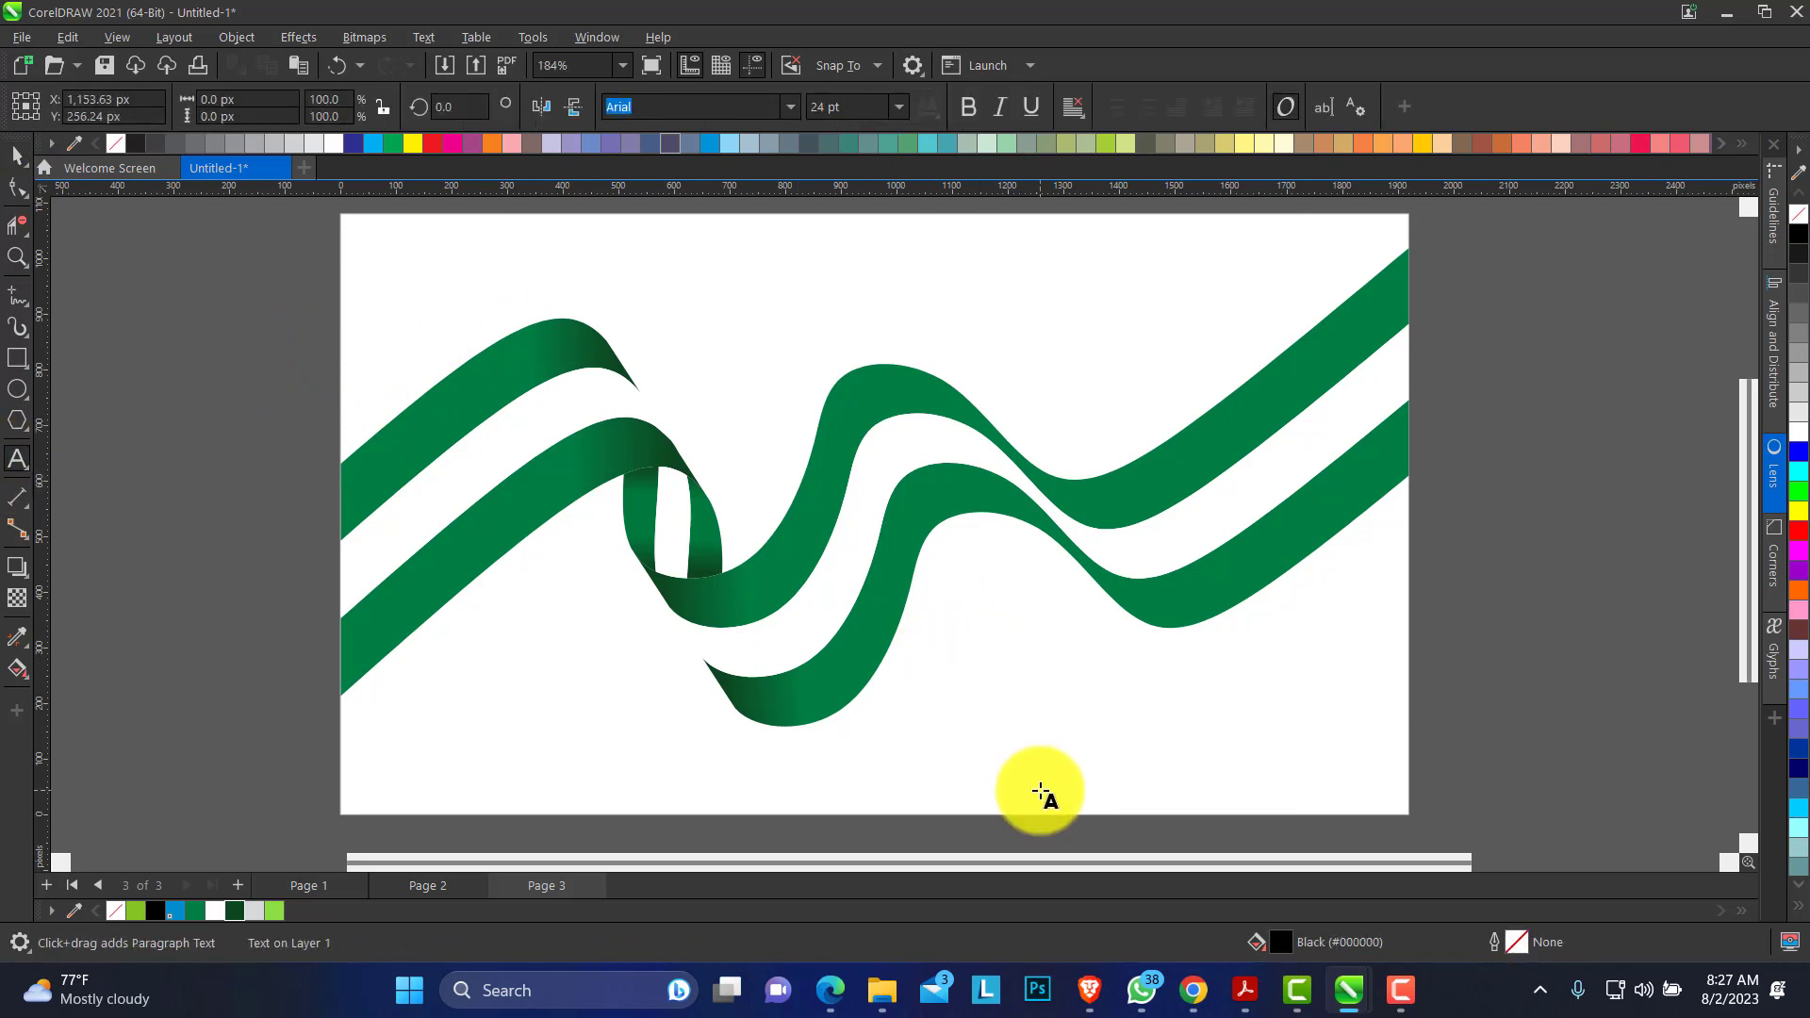
{"action": "type", "text": "Nigeri"}
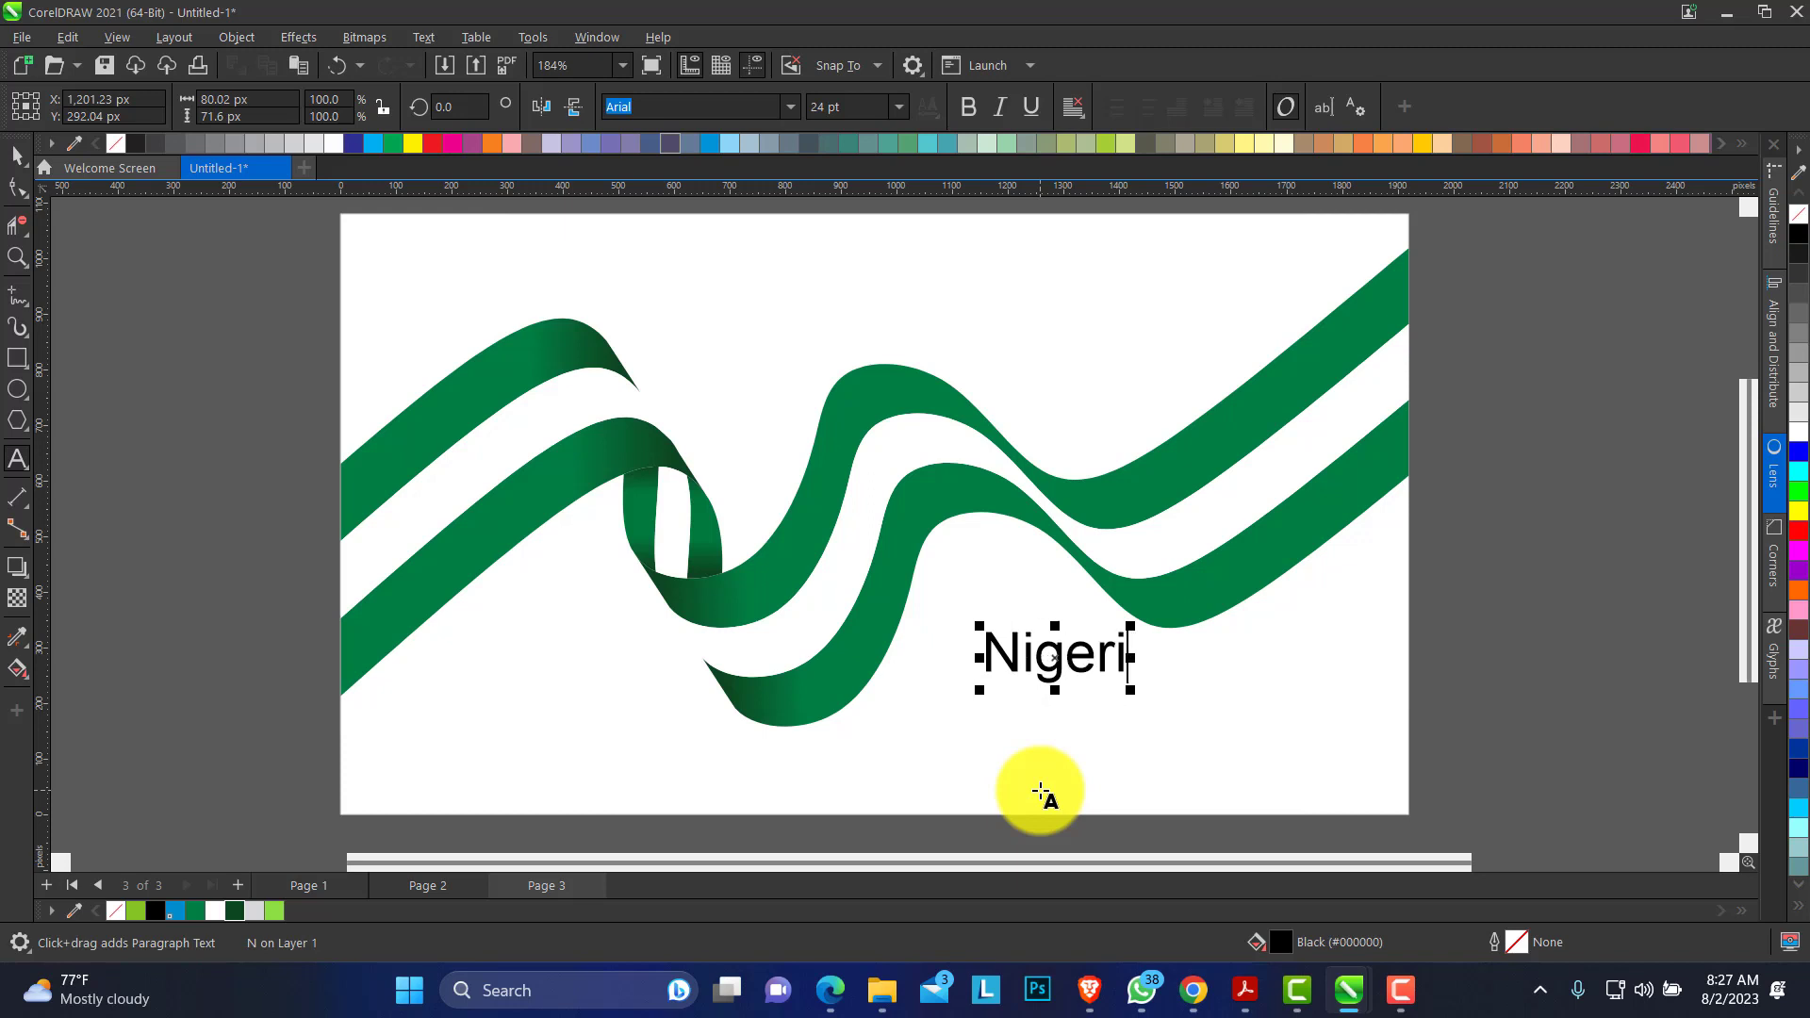
{"action": "type", "text": "a Flag"}
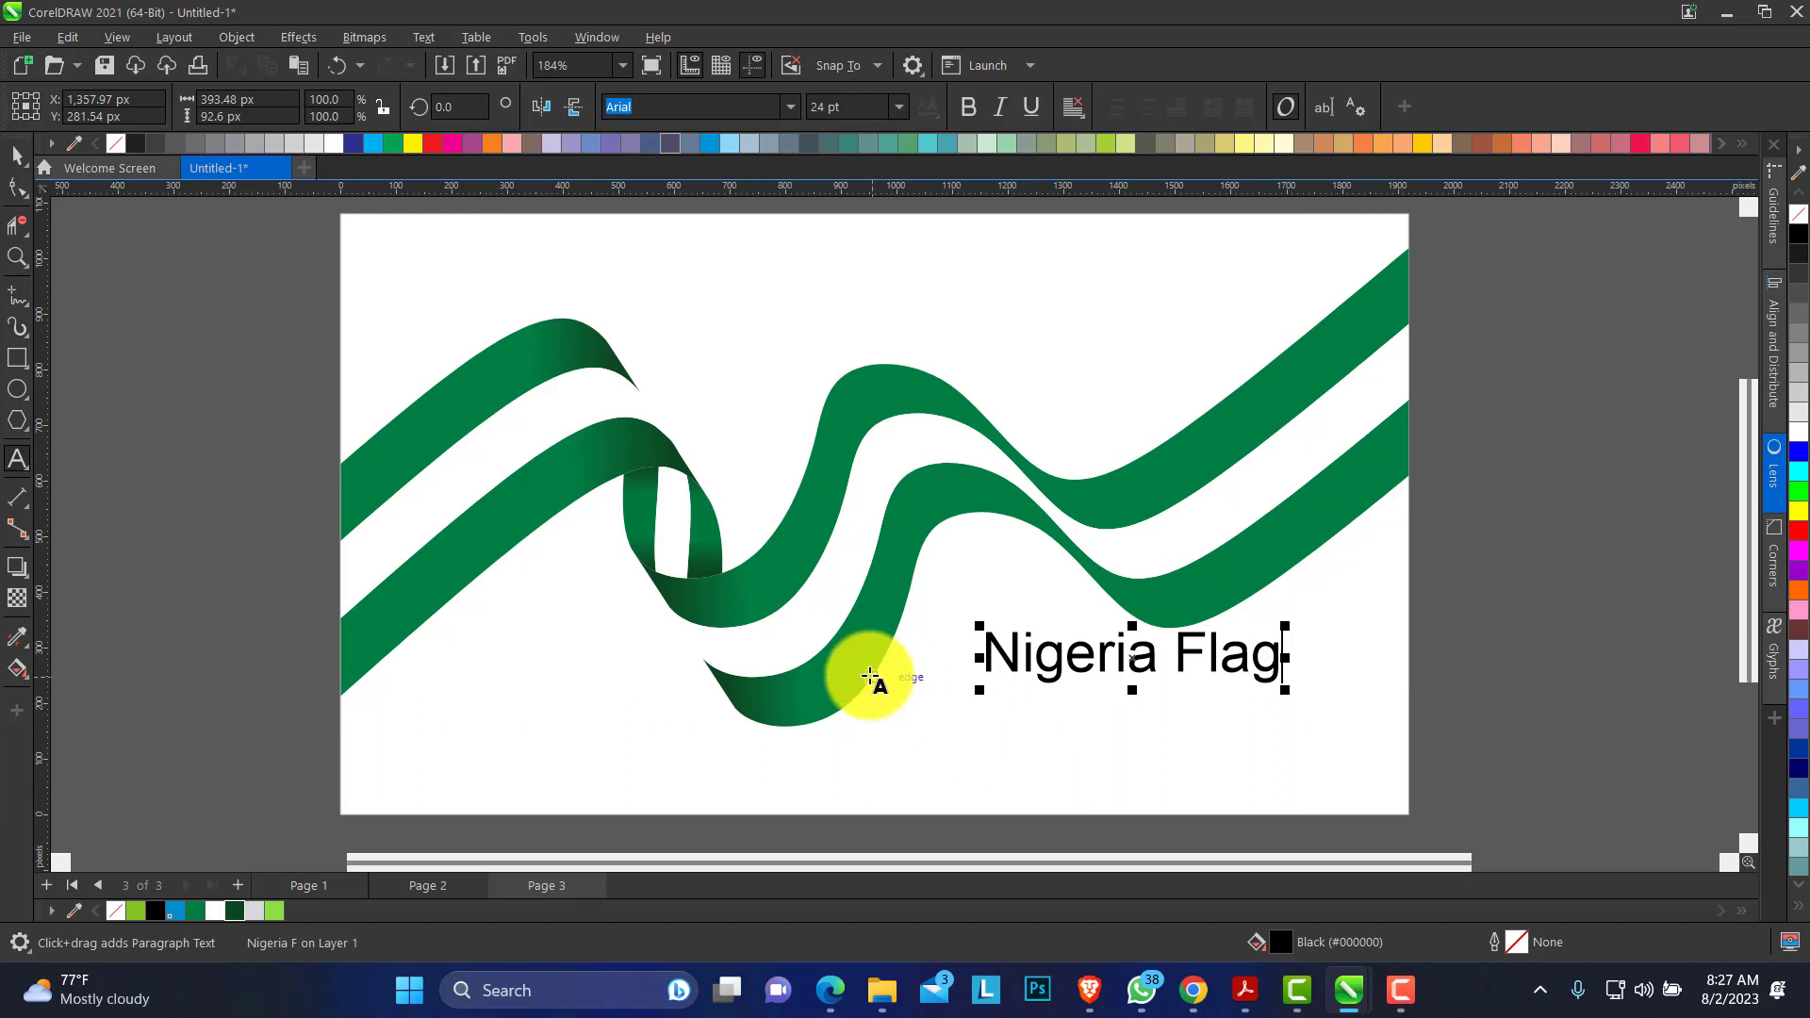
Set the "Nigeria Flag" title in Franklin Gothic Heavy, move it lower in the blank area and enlarge it to about 665 px wide.
{"action": "left_click", "coordinate": [18, 154]}
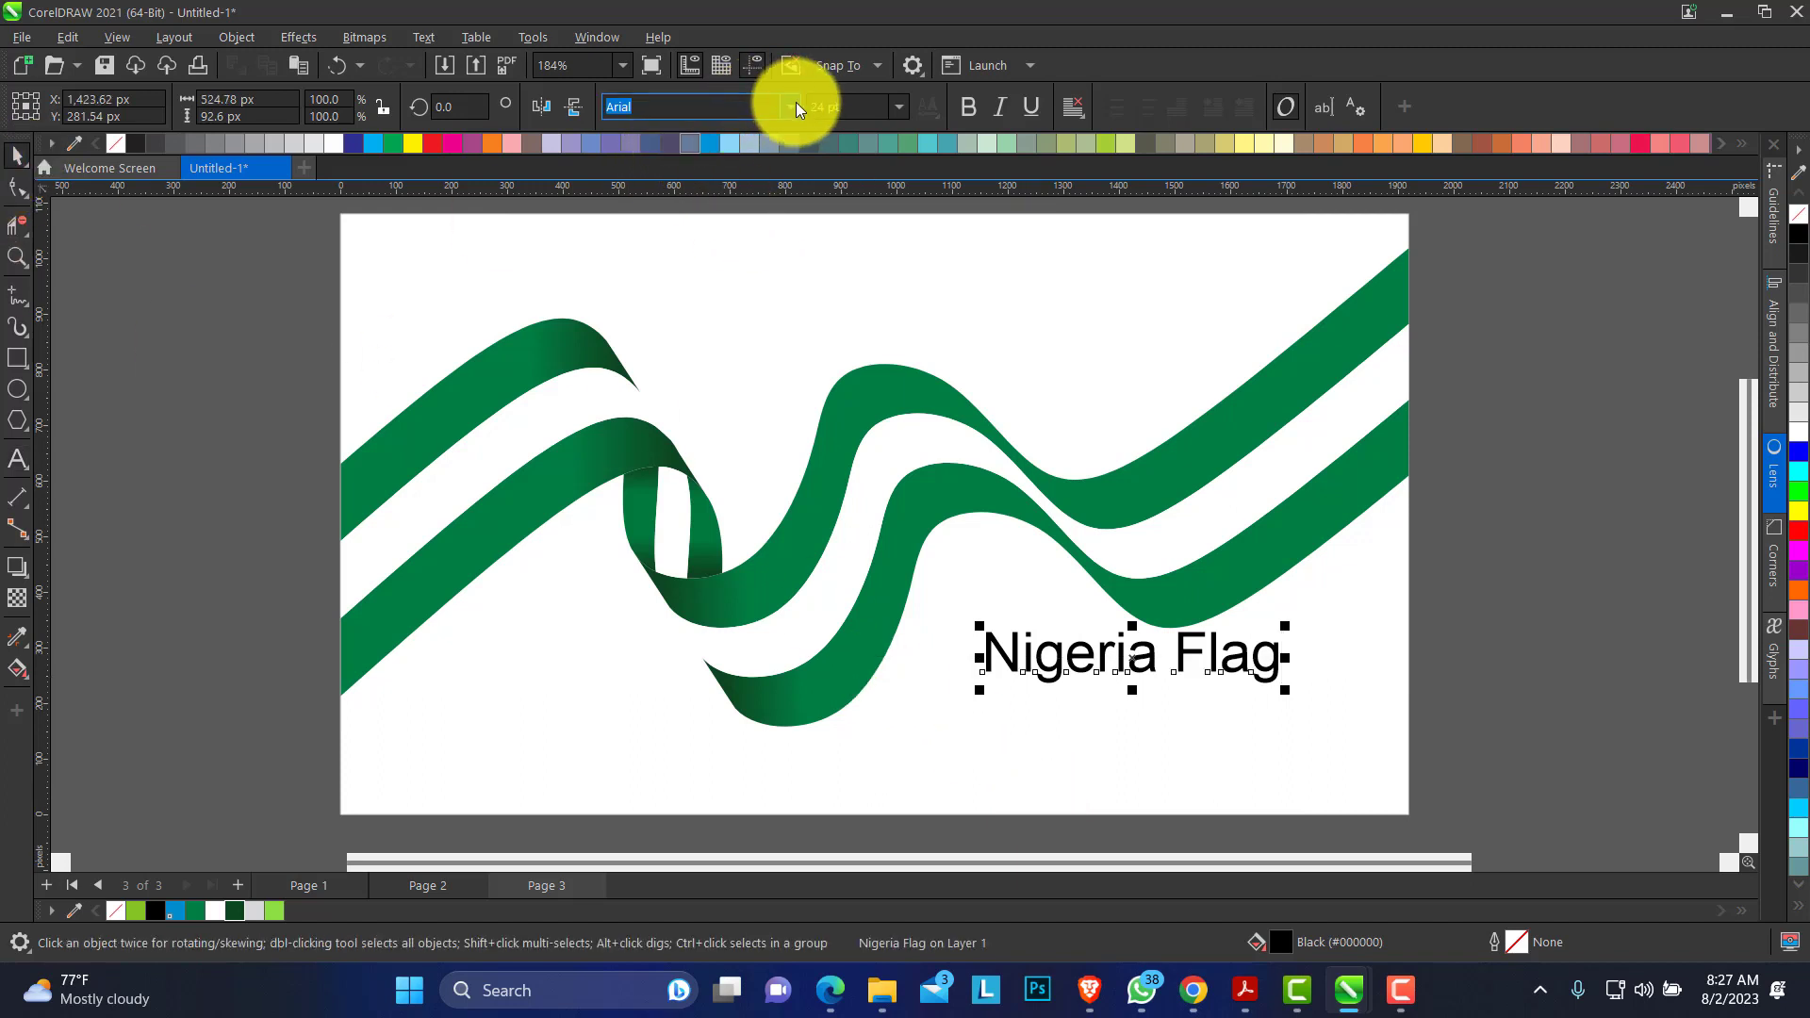
{"action": "left_click", "coordinate": [796, 102]}
{"action": "left_click", "coordinate": [743, 175]}
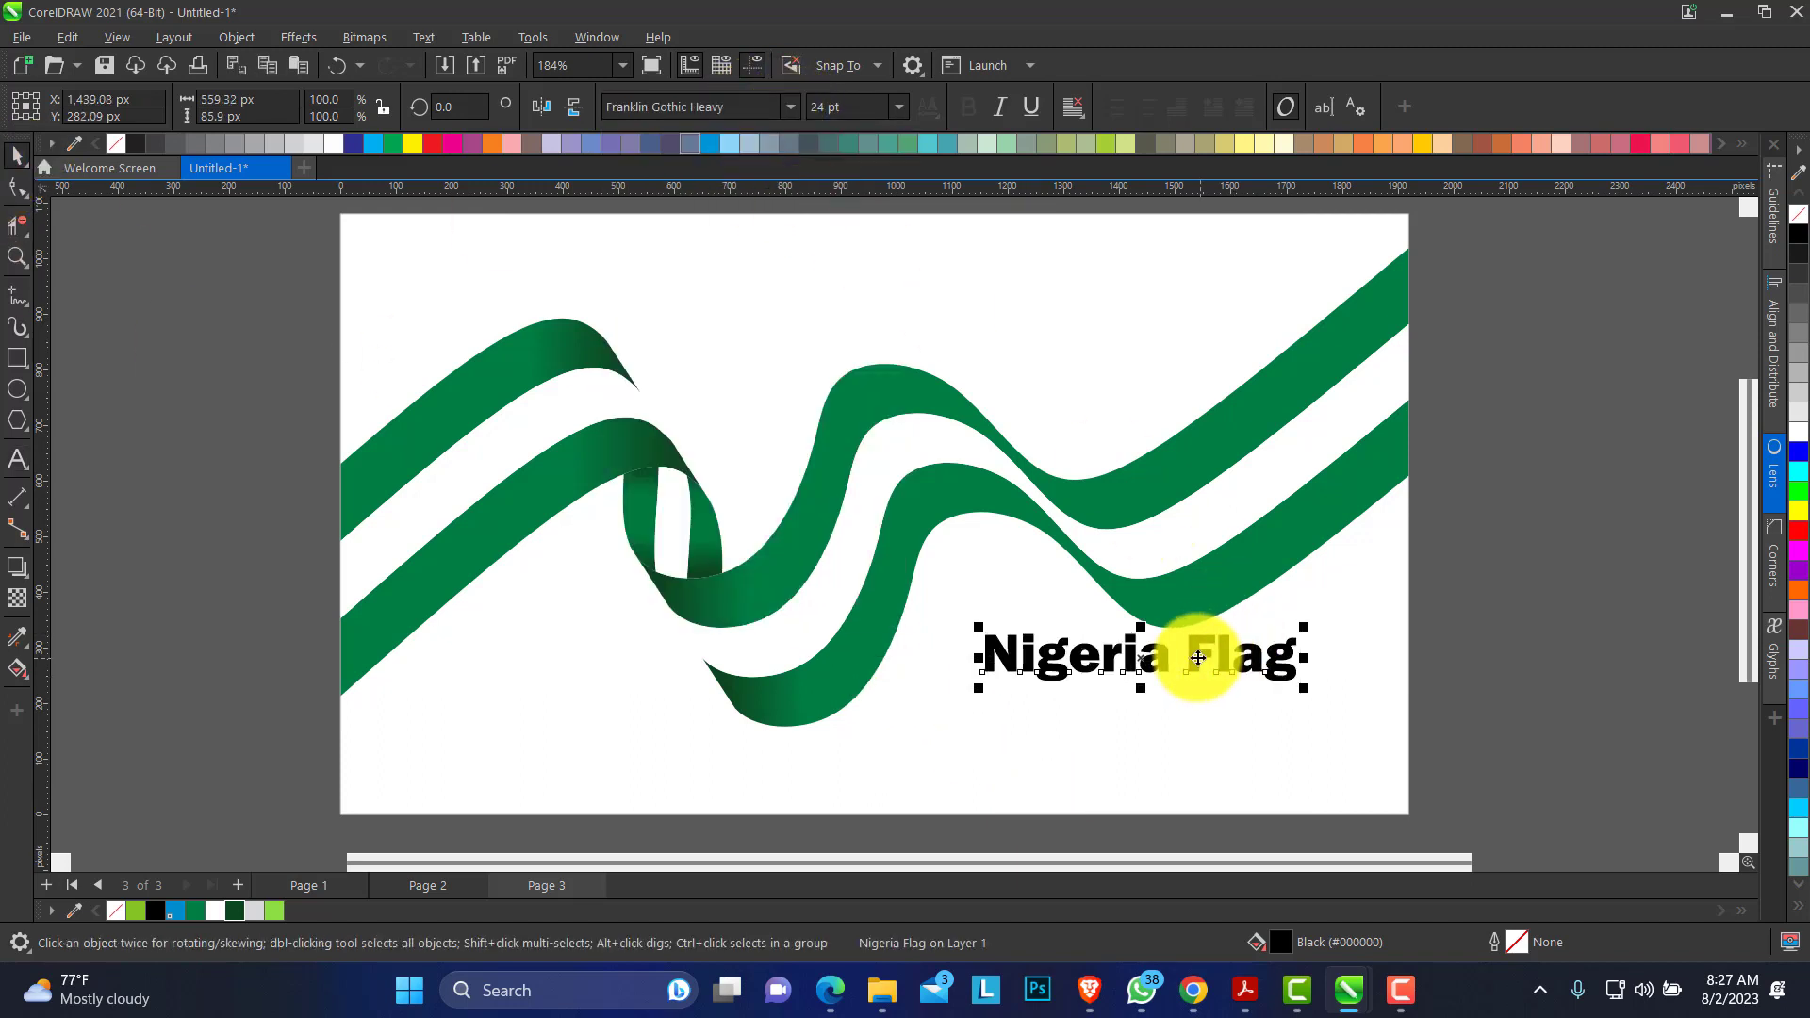
{"action": "left_click_drag", "start_coordinate": [1200, 667], "coordinate": [1153, 699]}
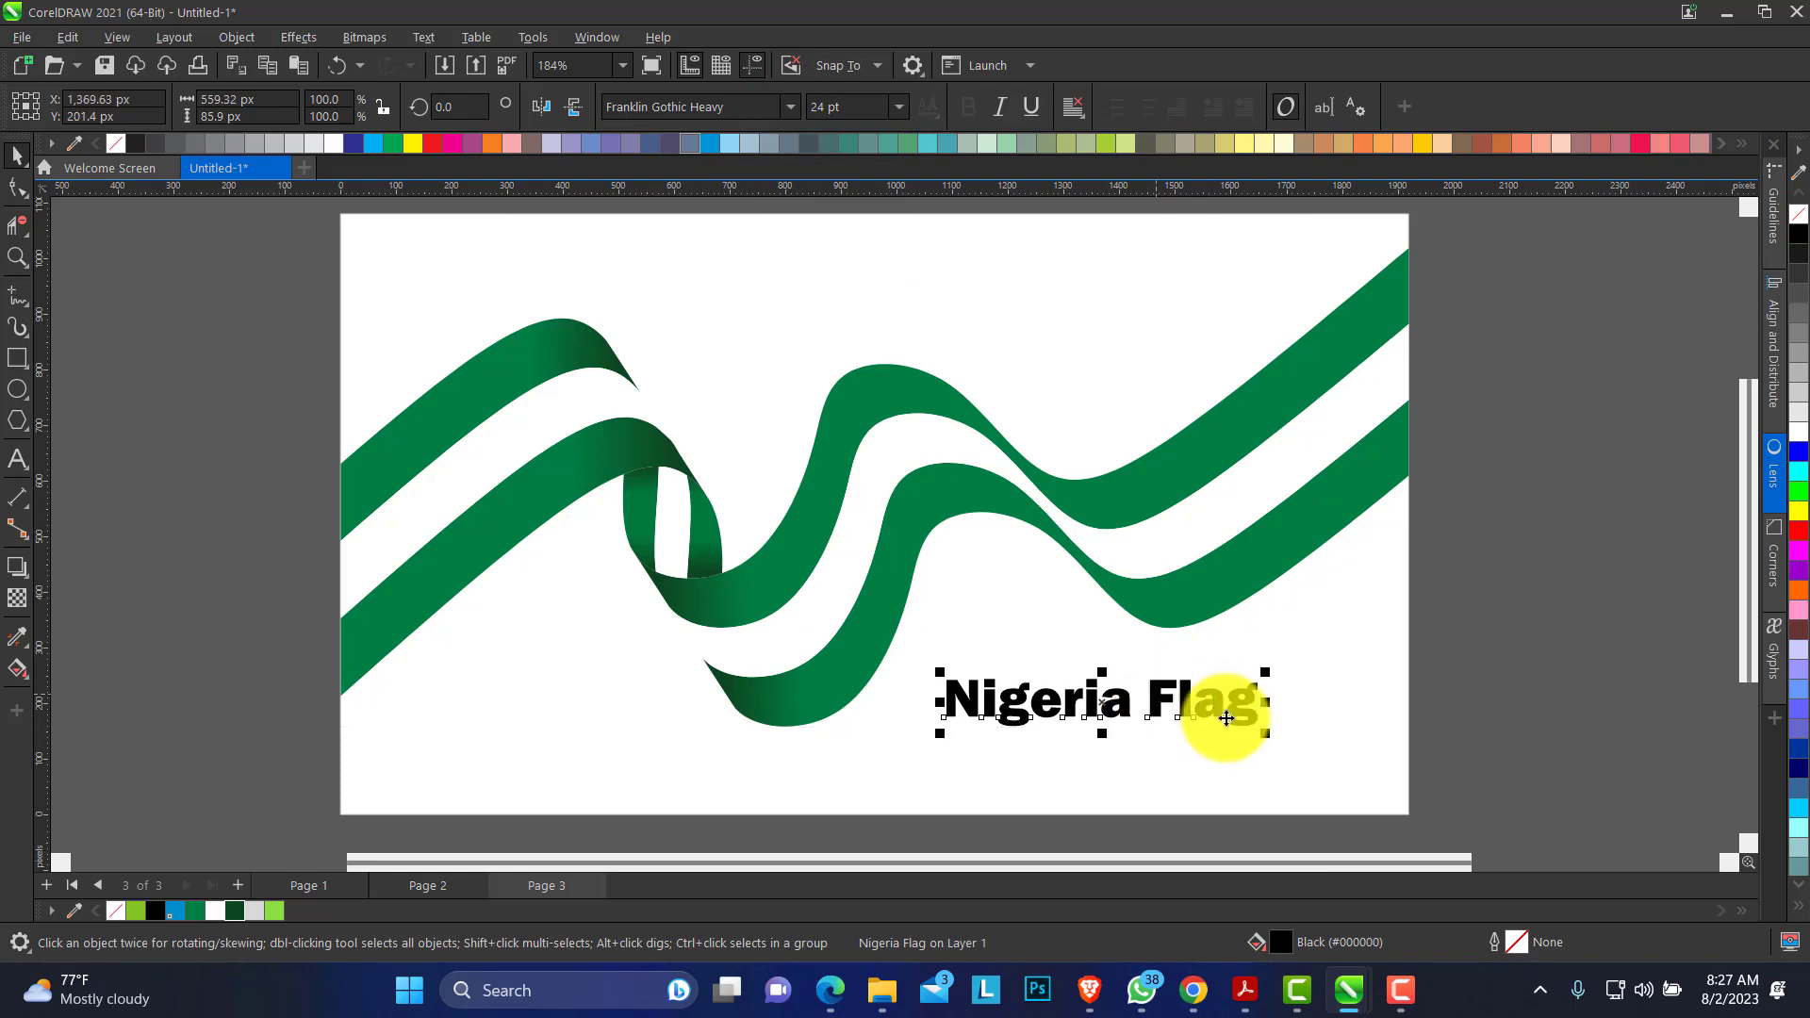
{"action": "mouse_move", "coordinate": [1268, 738]}
{"action": "left_mouse_down"}
{"action": "mouse_move", "coordinate": [1326, 748]}
{"action": "mouse_move", "coordinate": [1273, 702]}
{"action": "left_mouse_up"}
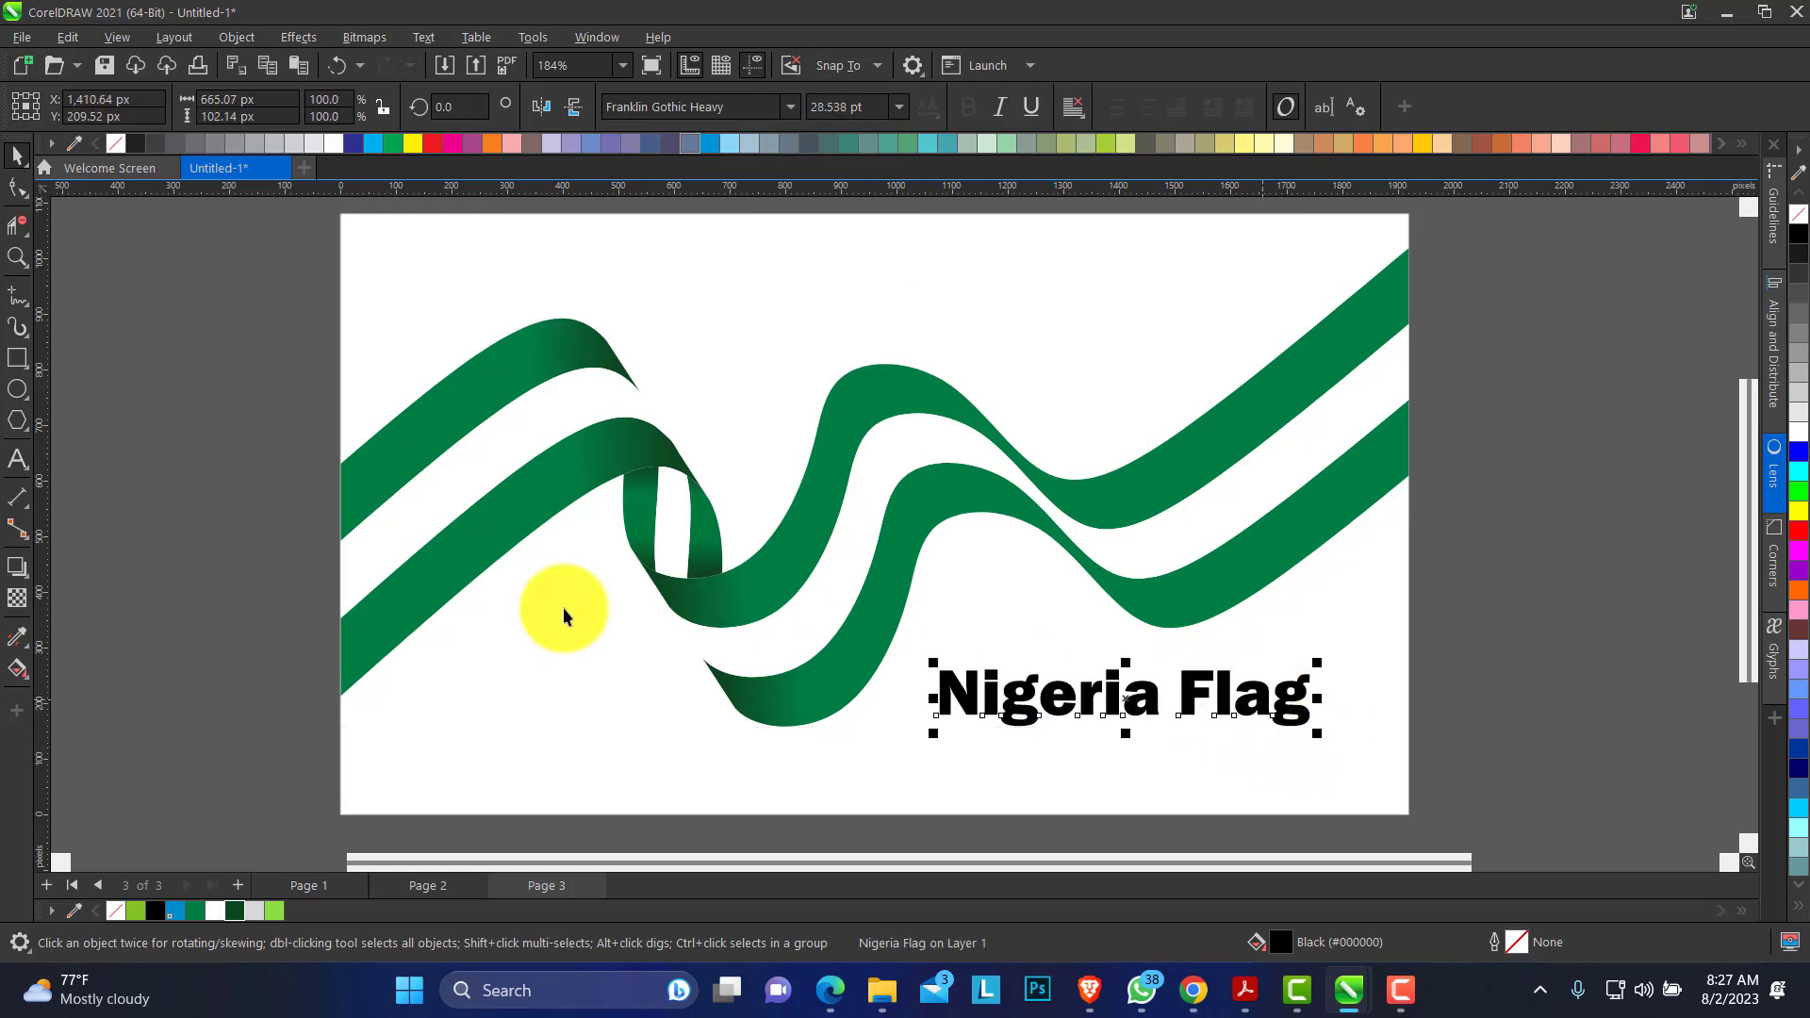
Add a paragraph text frame of about 781 × 102 px beneath the title and fill it with placeholder text.
{"action": "left_click", "coordinate": [17, 459]}
{"action": "left_click_drag", "start_coordinate": [919, 743], "coordinate": [1356, 799]}
{"action": "left_click", "coordinate": [478, 32]}
{"action": "mouse_move", "coordinate": [432, 38]}
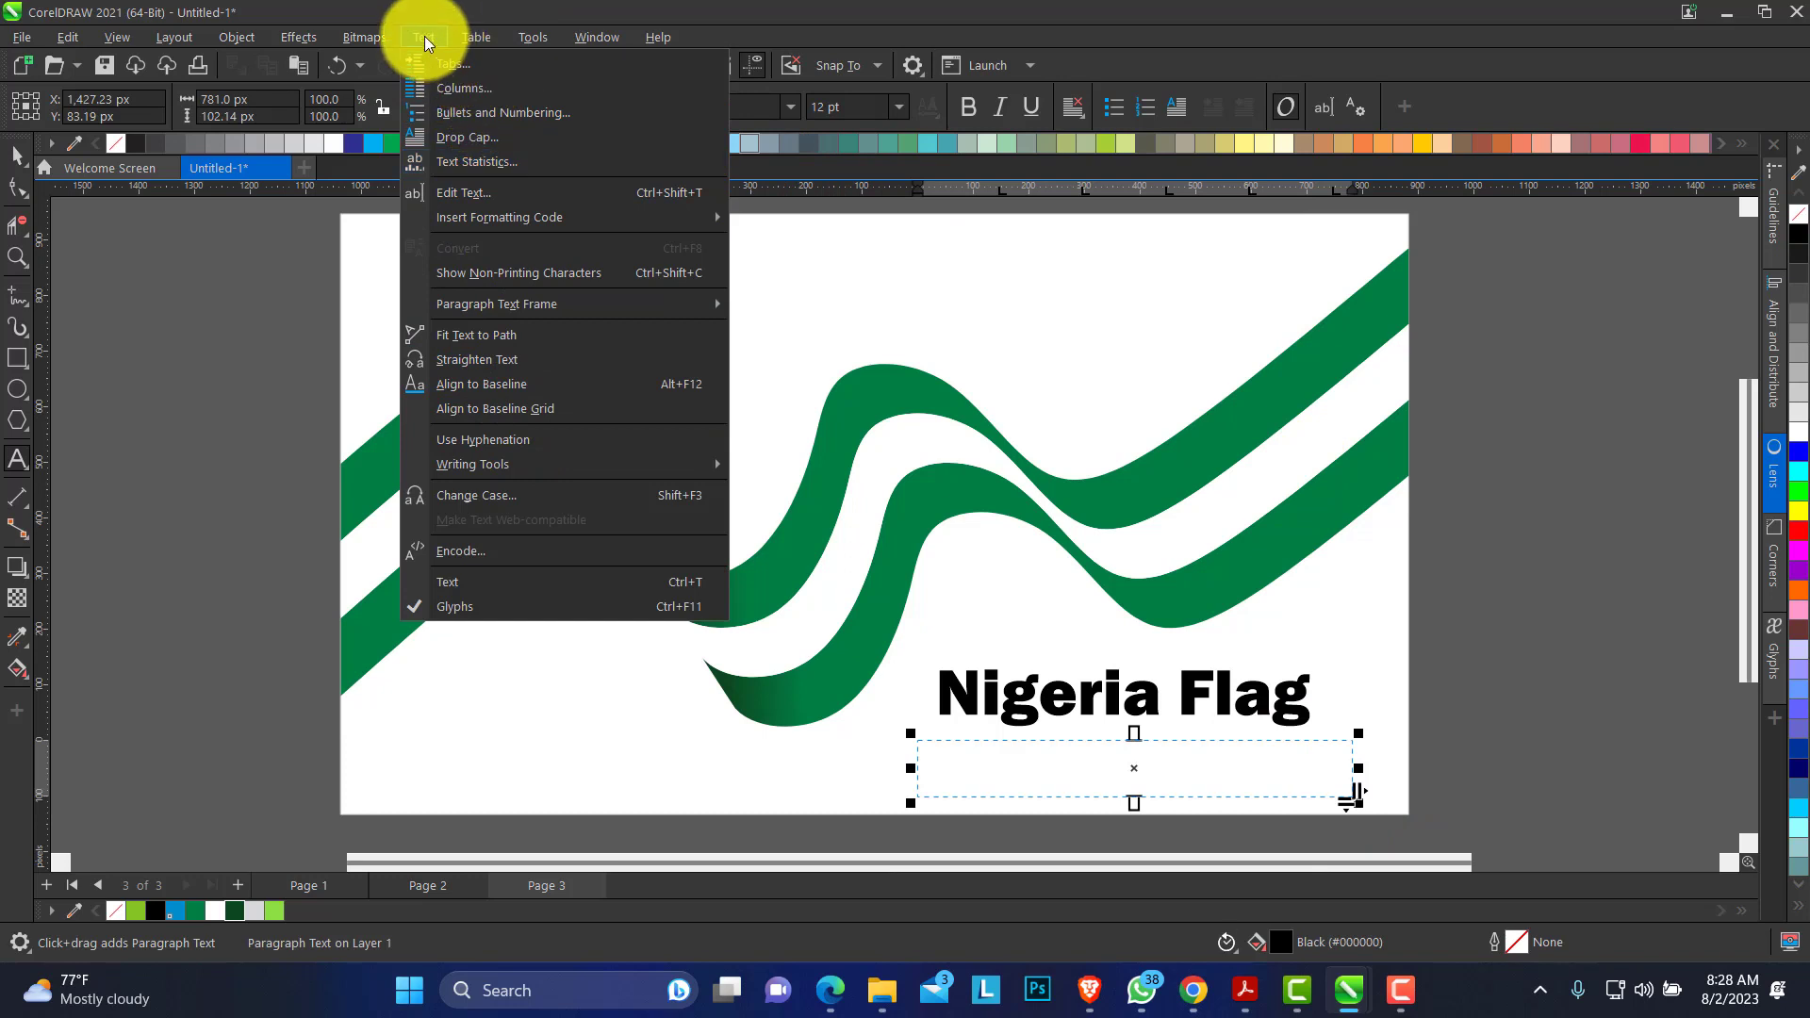
{"action": "mouse_move", "coordinate": [642, 300]}
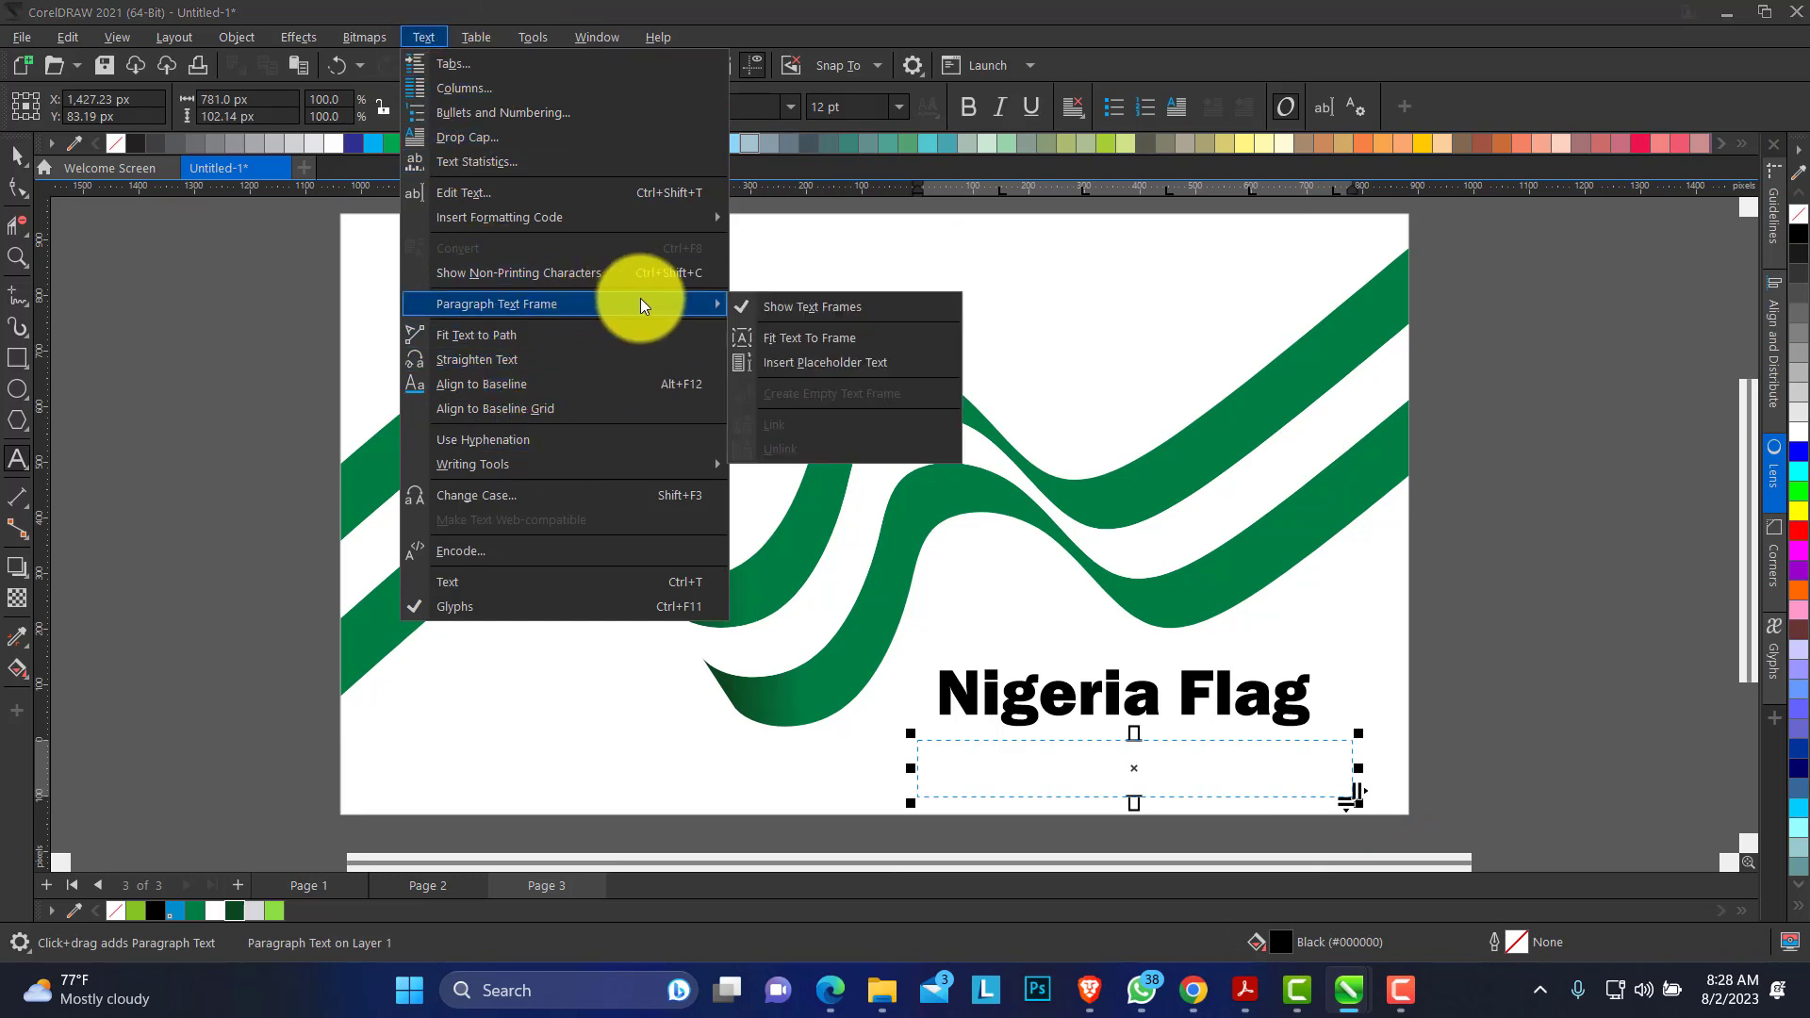
{"action": "left_click", "coordinate": [847, 364]}
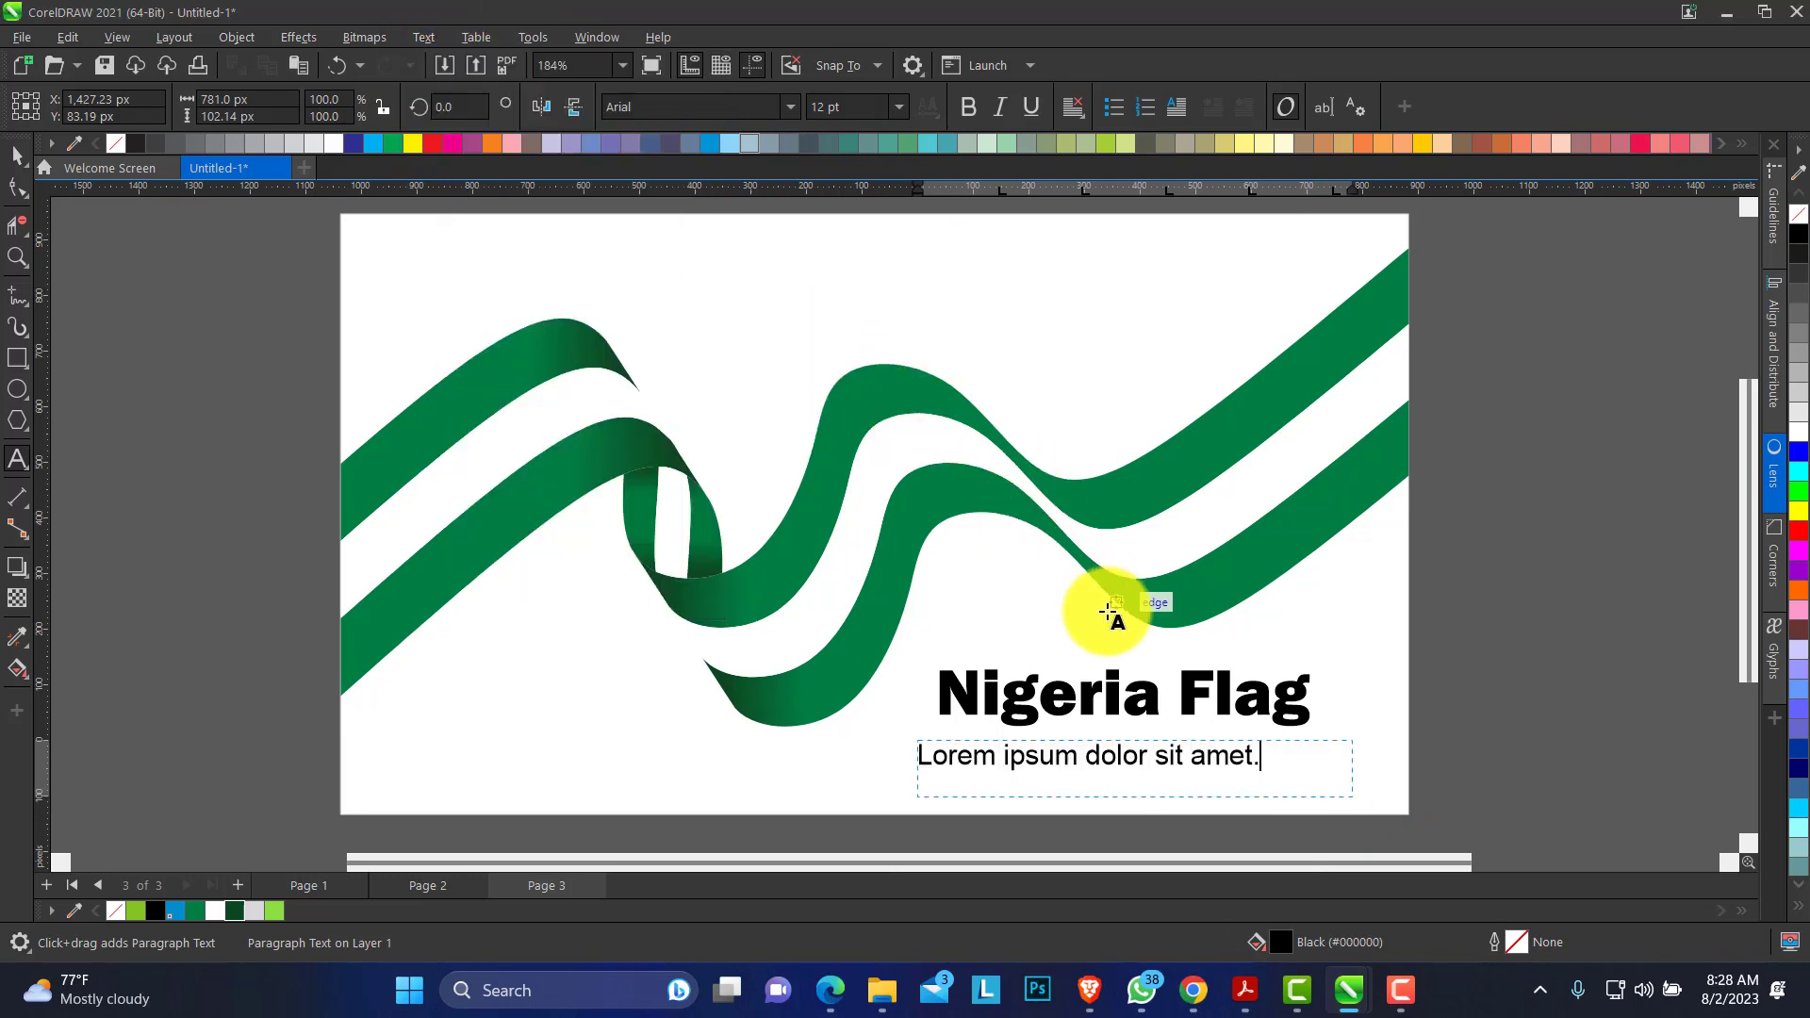
{"action": "left_click", "coordinate": [18, 154]}
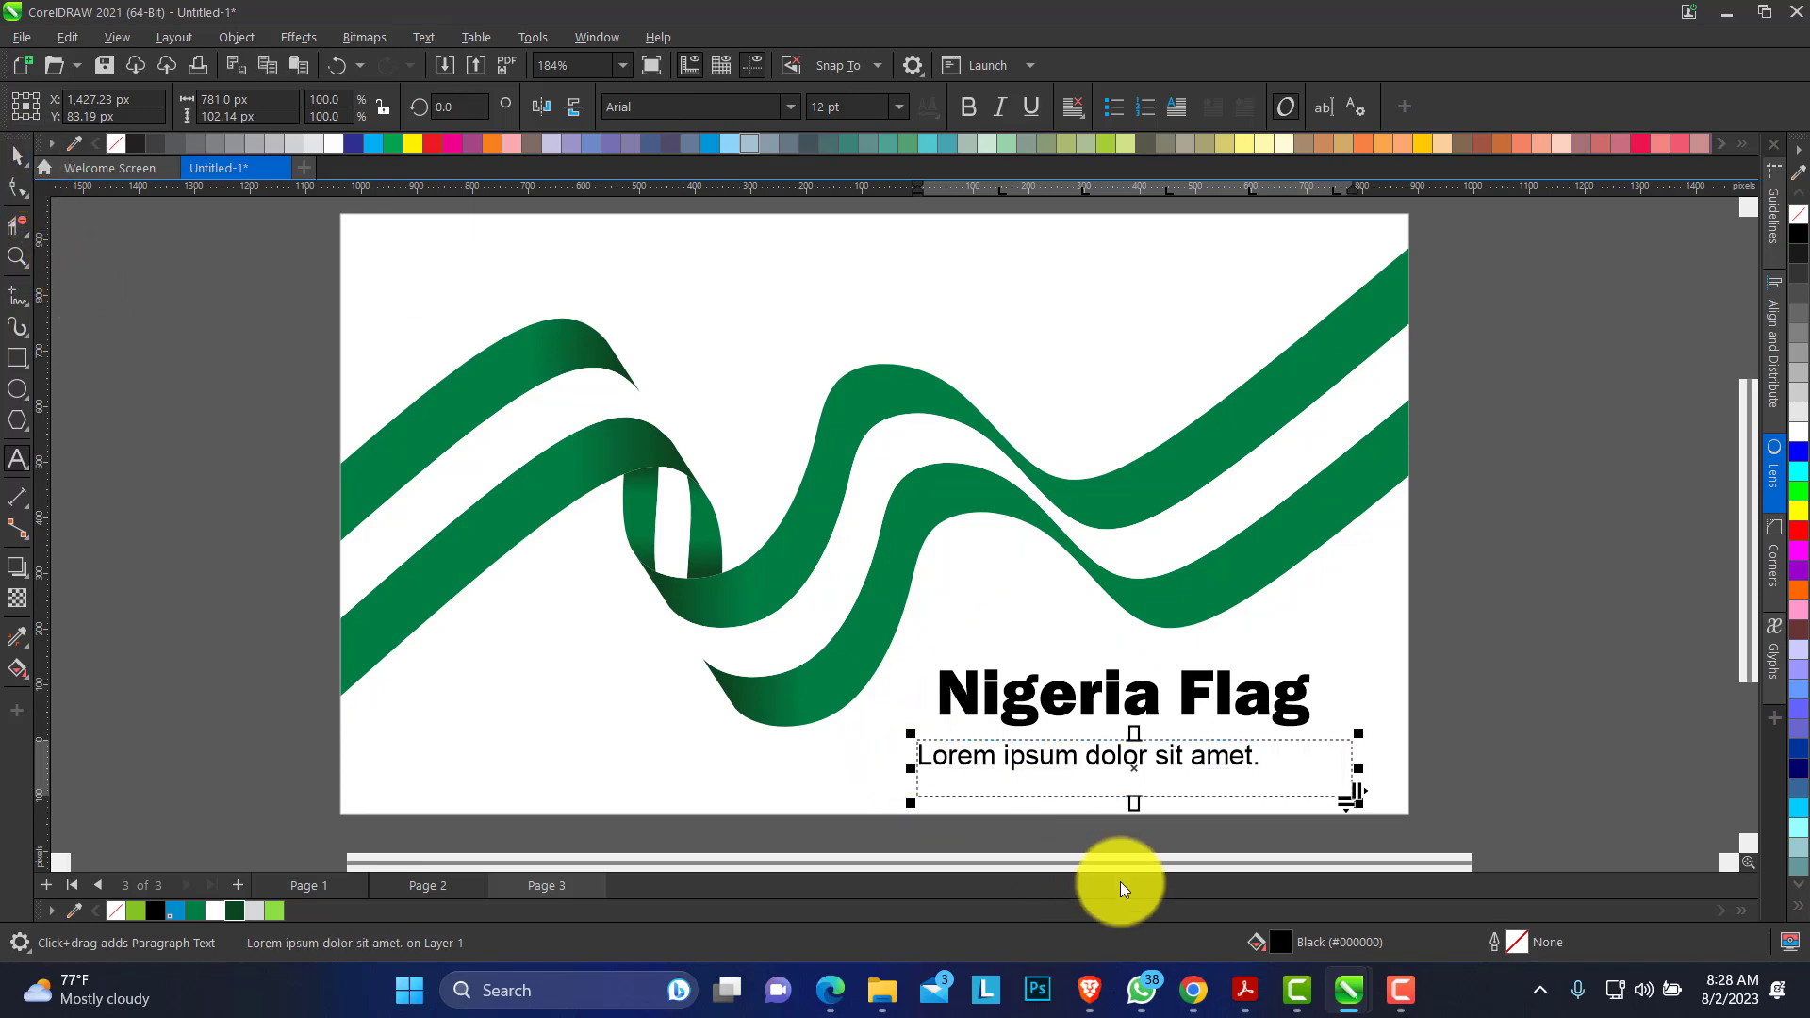
Move the paragraph frame down and extend its upper edge to just below the title, making it about 240 px tall.
{"action": "left_click_drag", "start_coordinate": [1141, 809], "coordinate": [1147, 856]}
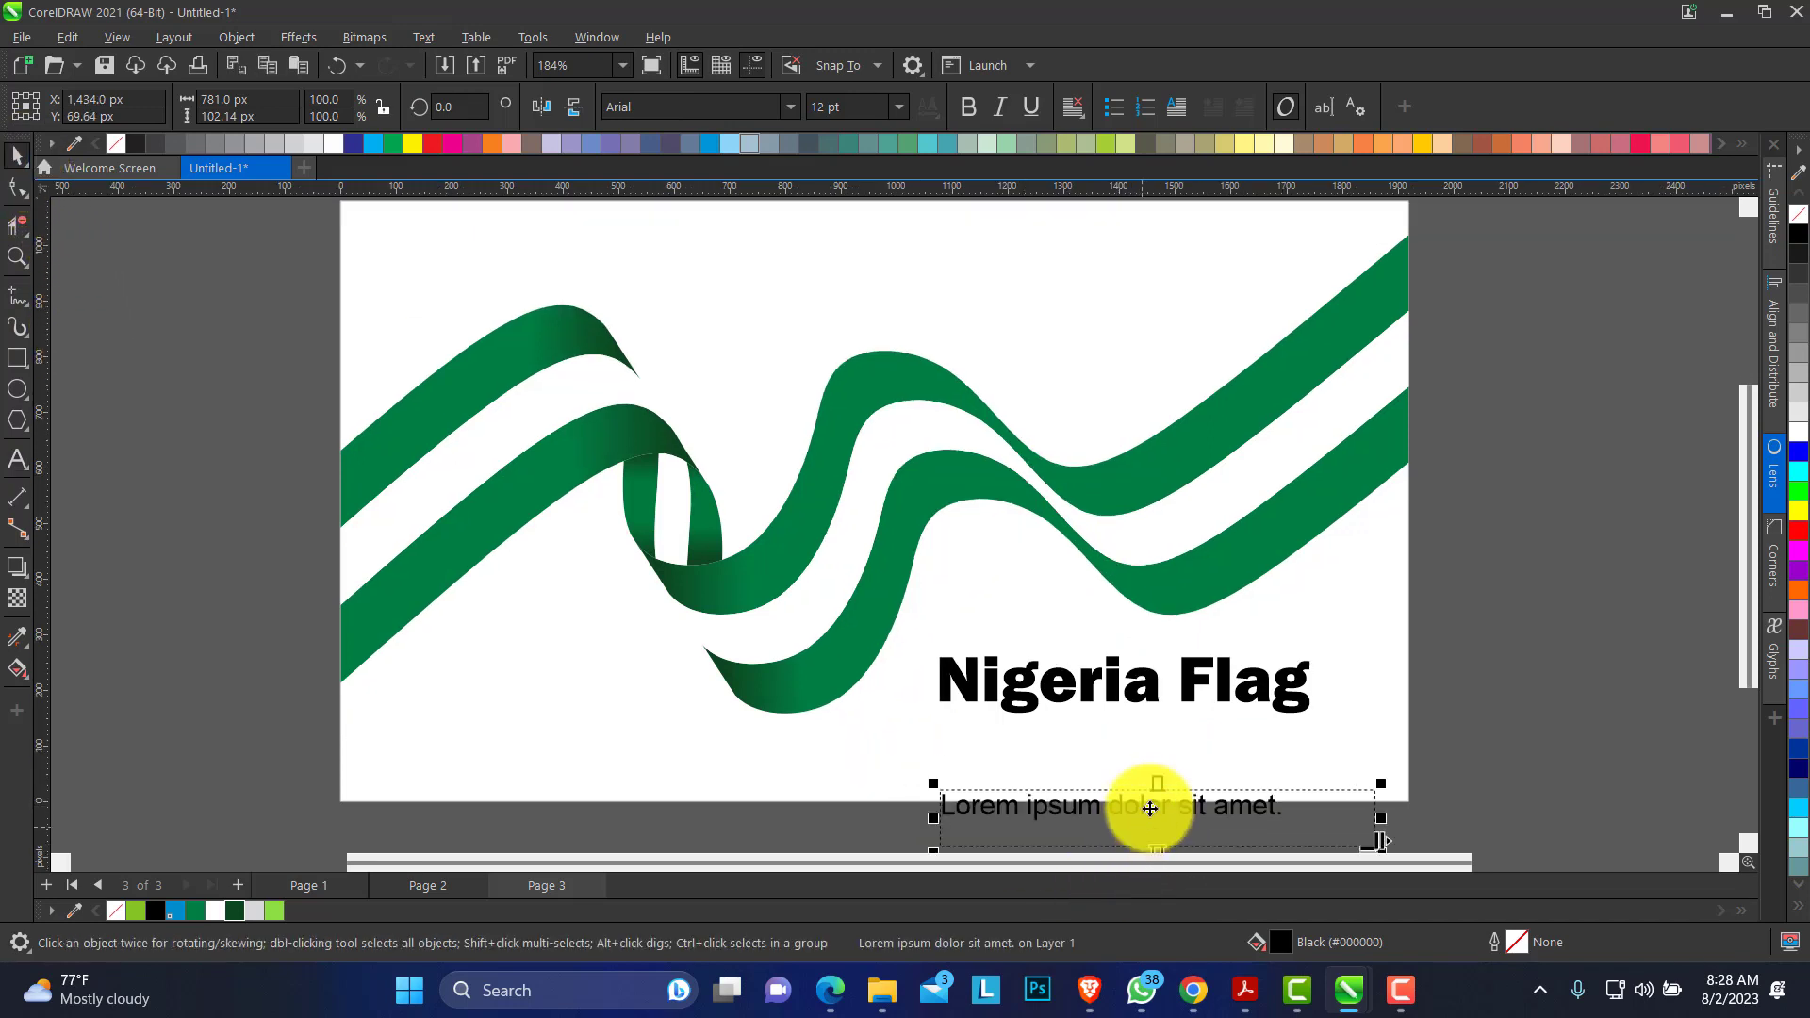
{"action": "scroll", "coordinate": [1754, 628], "scroll_direction": "down", "scroll_amount": 2}
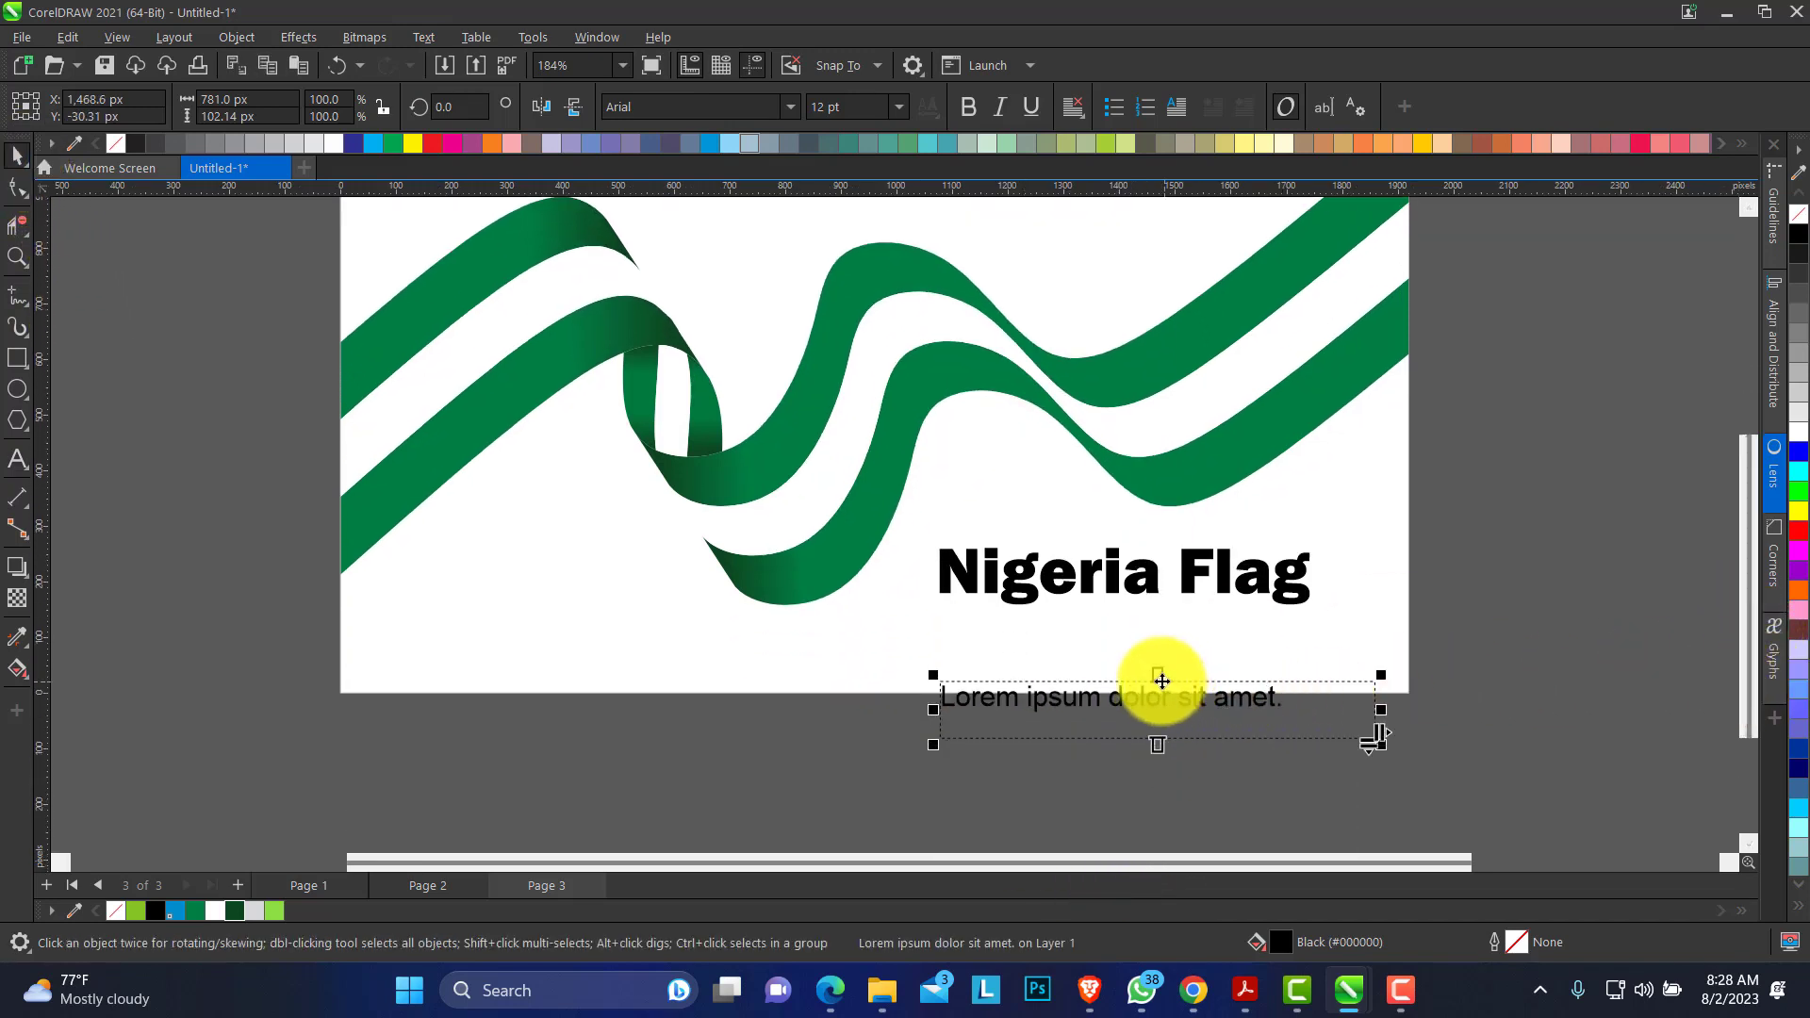
{"action": "left_click_drag", "start_coordinate": [1160, 677], "coordinate": [1149, 608]}
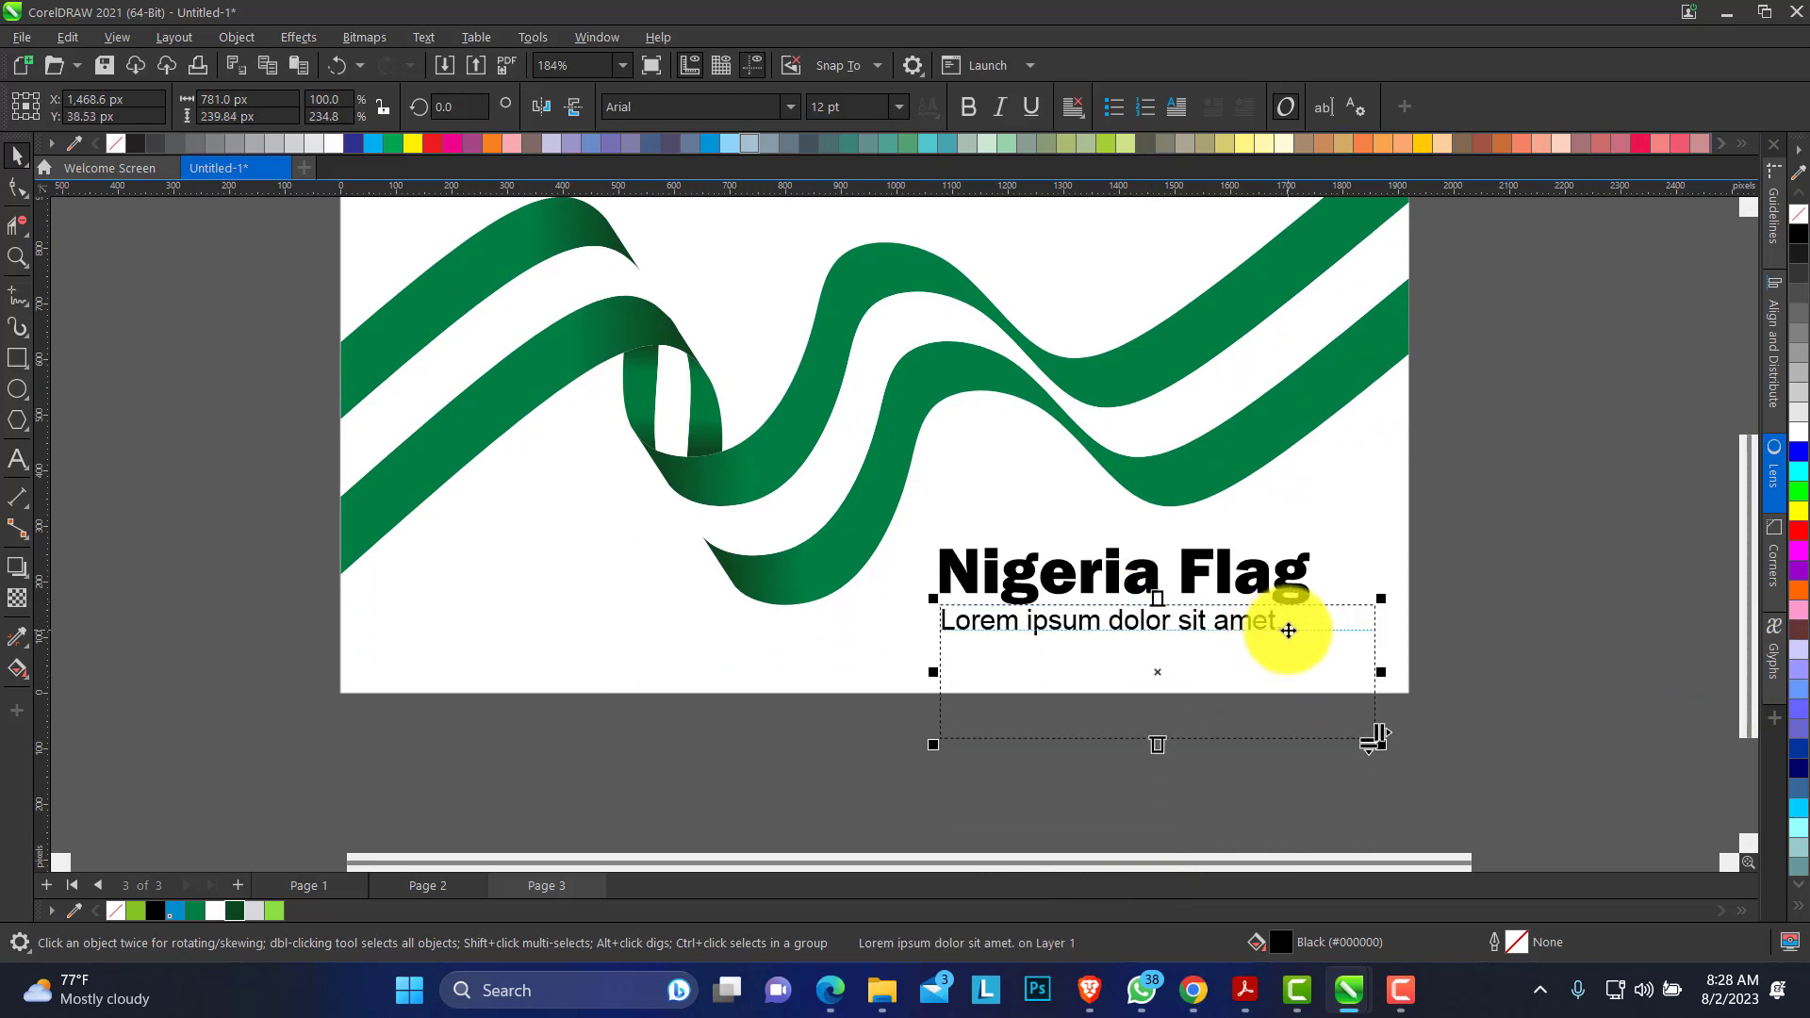
Delete all the placeholder text from the paragraph frame, leaving the frame empty.
{"action": "left_click", "coordinate": [437, 37]}
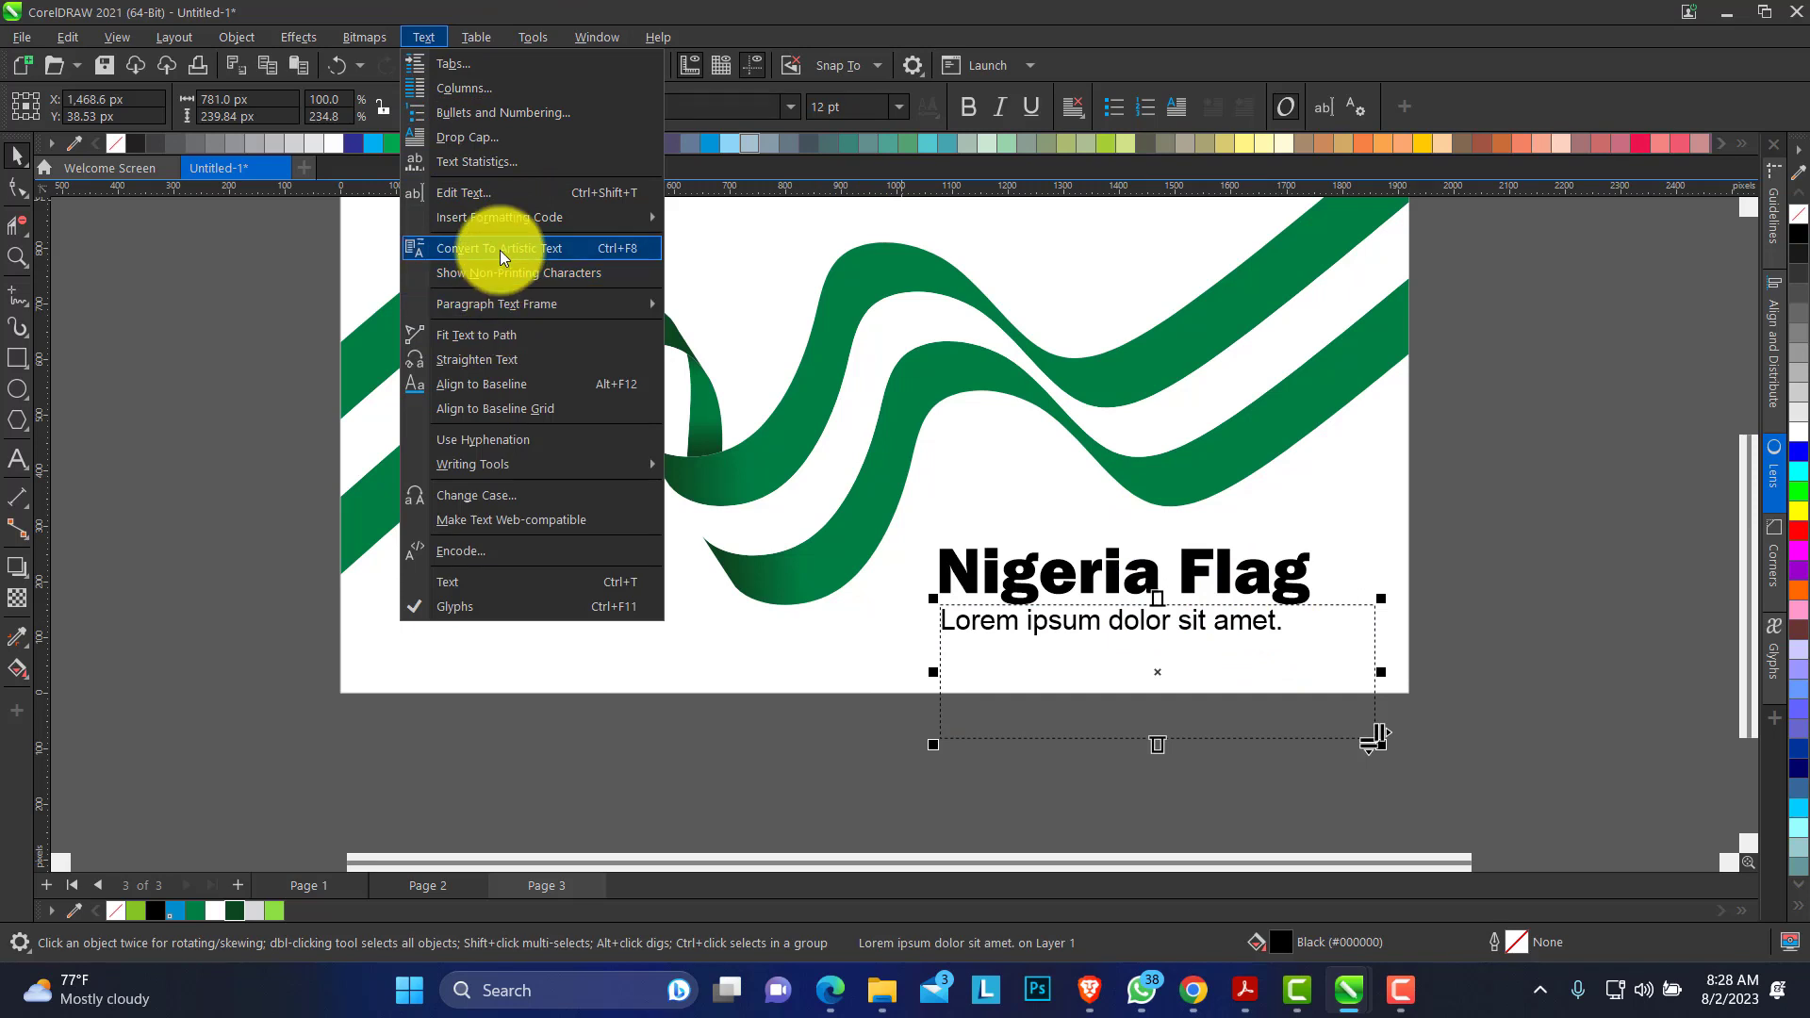
{"action": "mouse_move", "coordinate": [562, 304]}
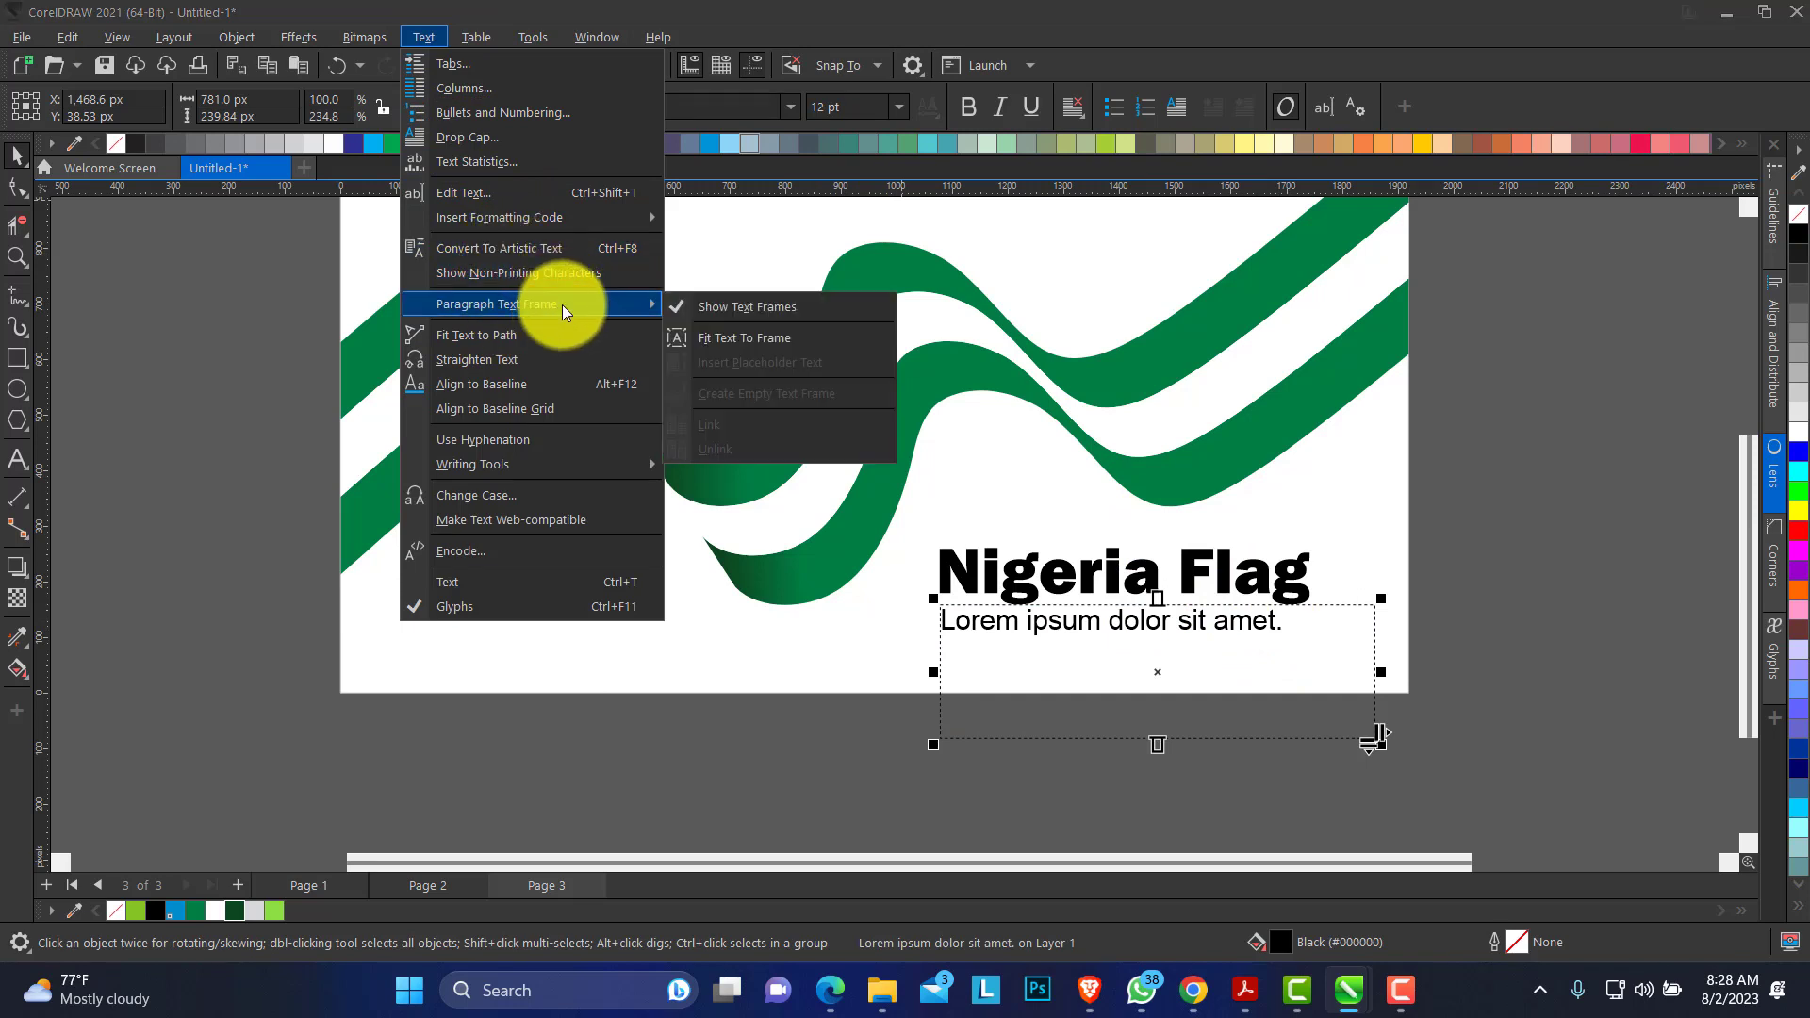
{"action": "left_click", "coordinate": [1158, 641]}
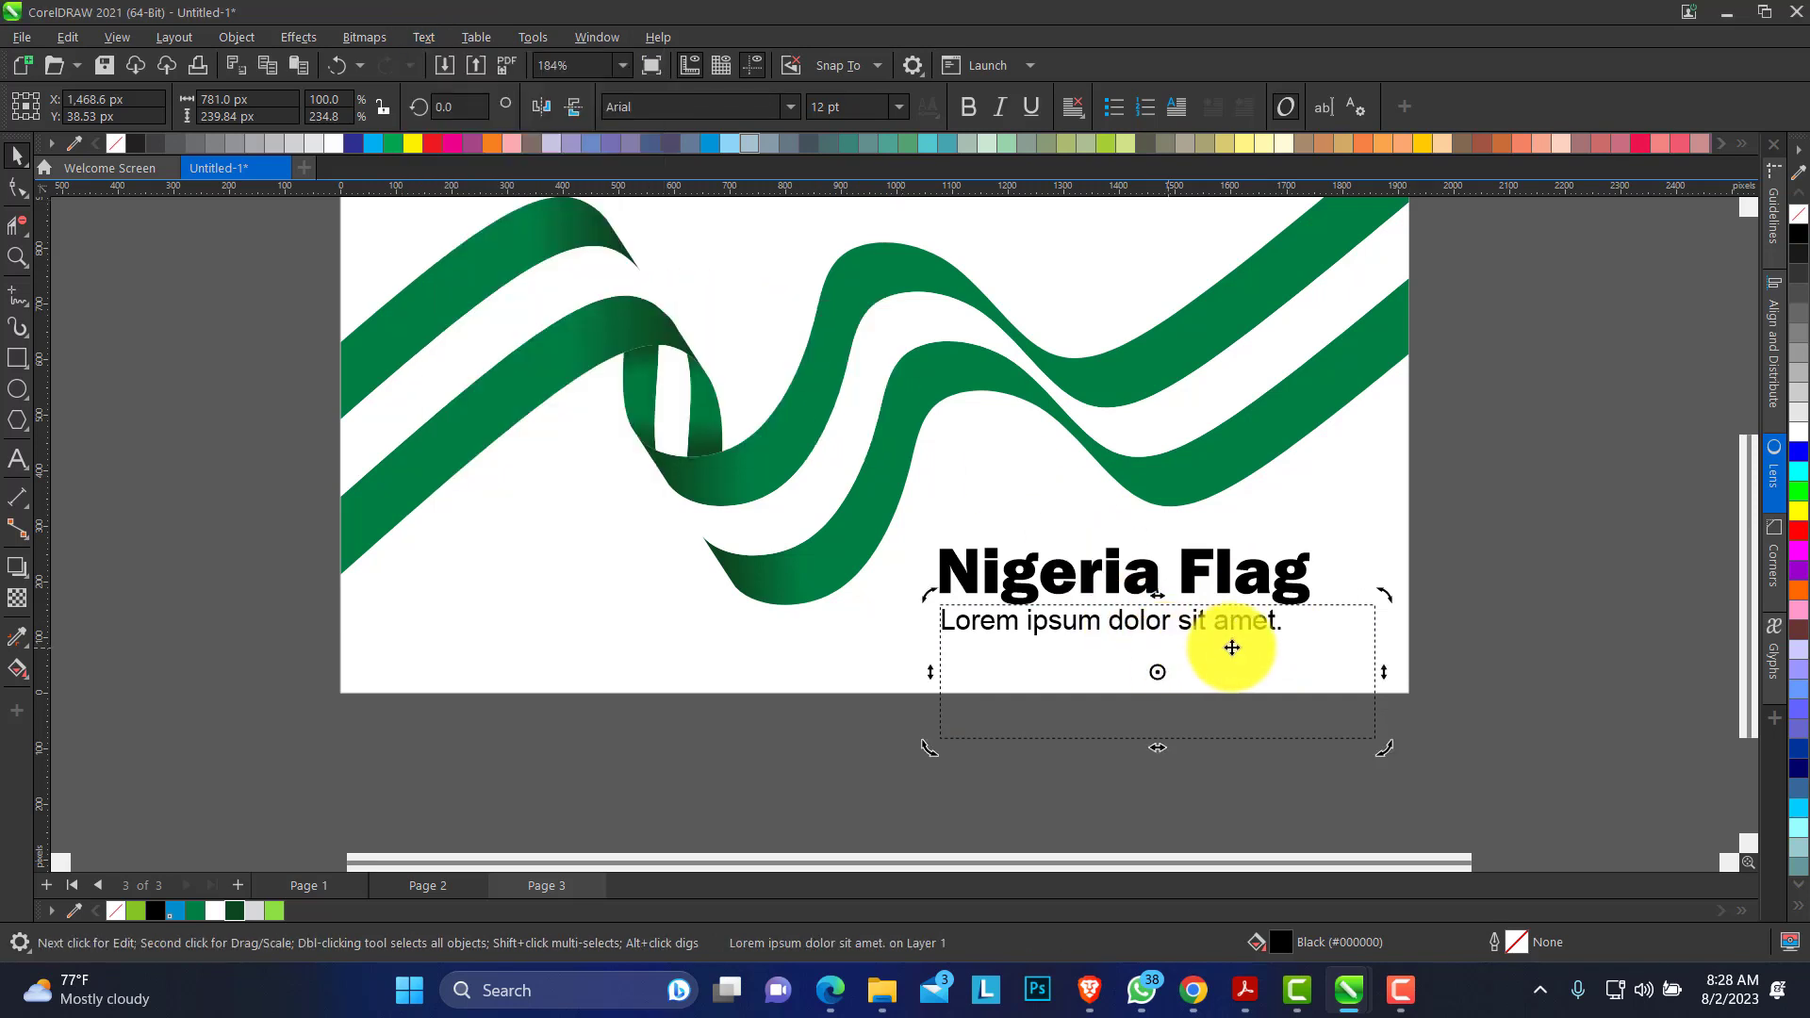
{"action": "double_click", "coordinate": [1292, 643]}
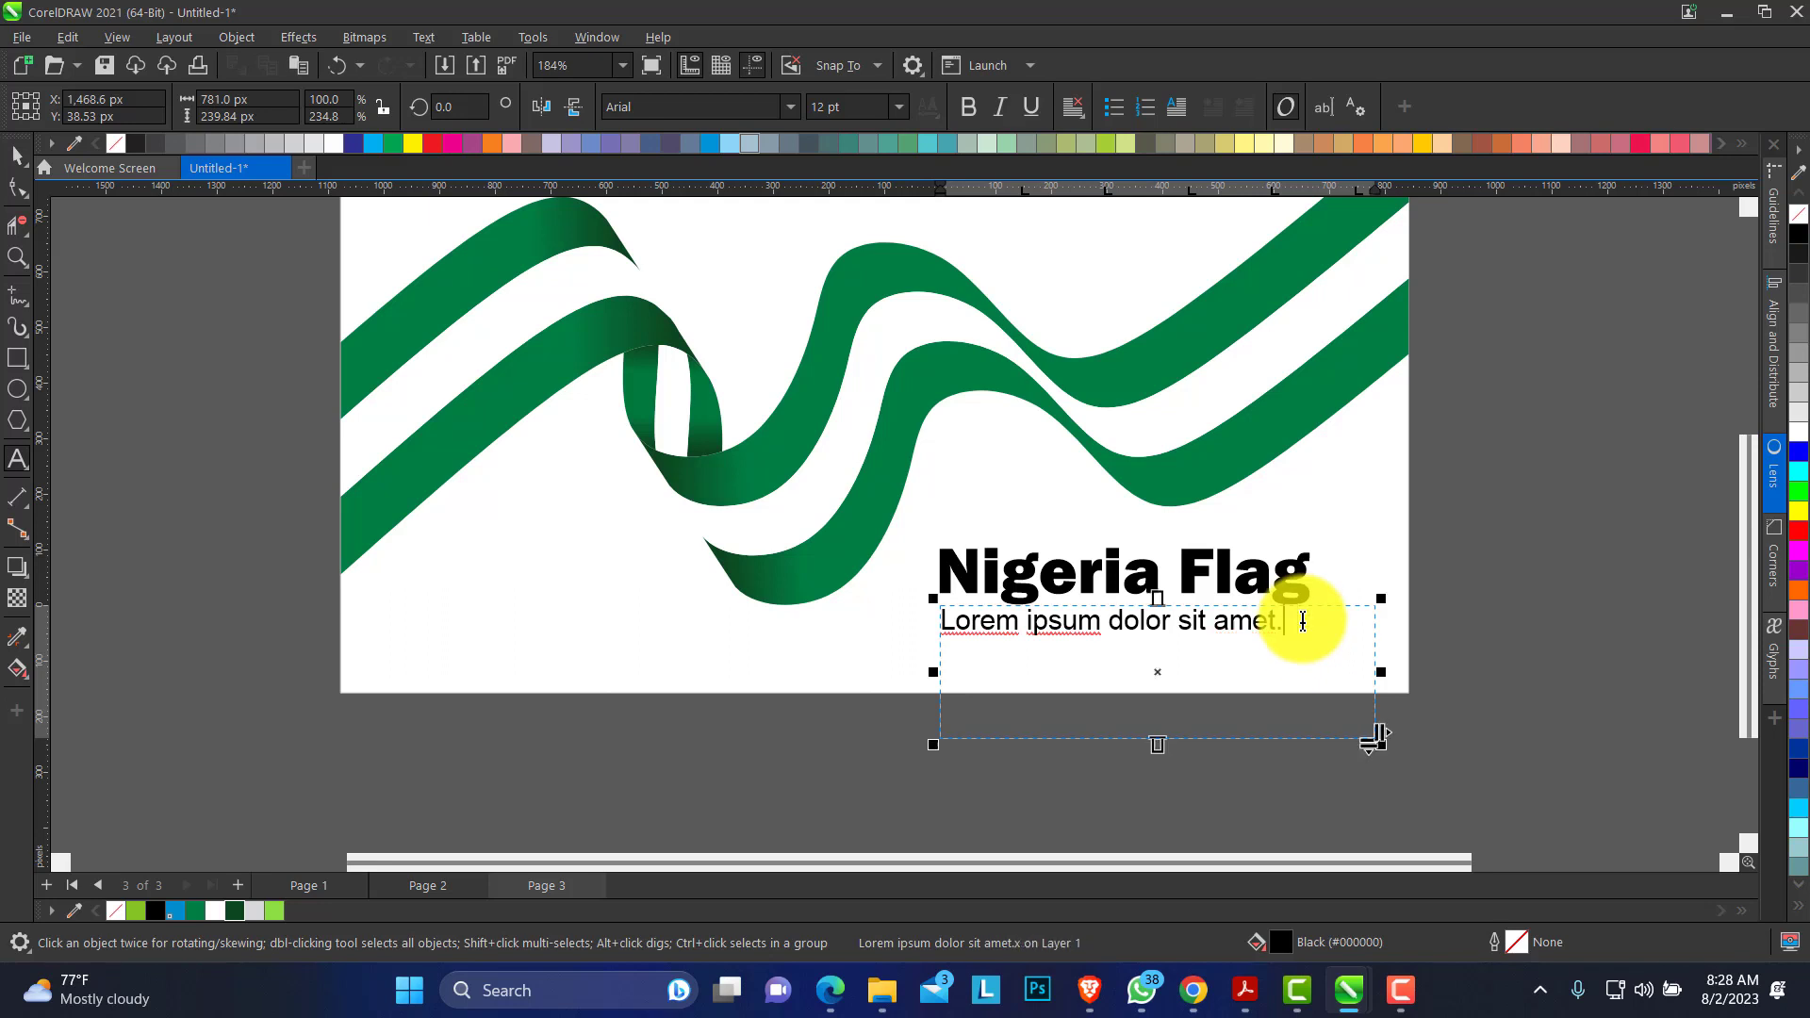
{"action": "key", "text": "ctrl+a"}
{"action": "key", "text": "Delete"}
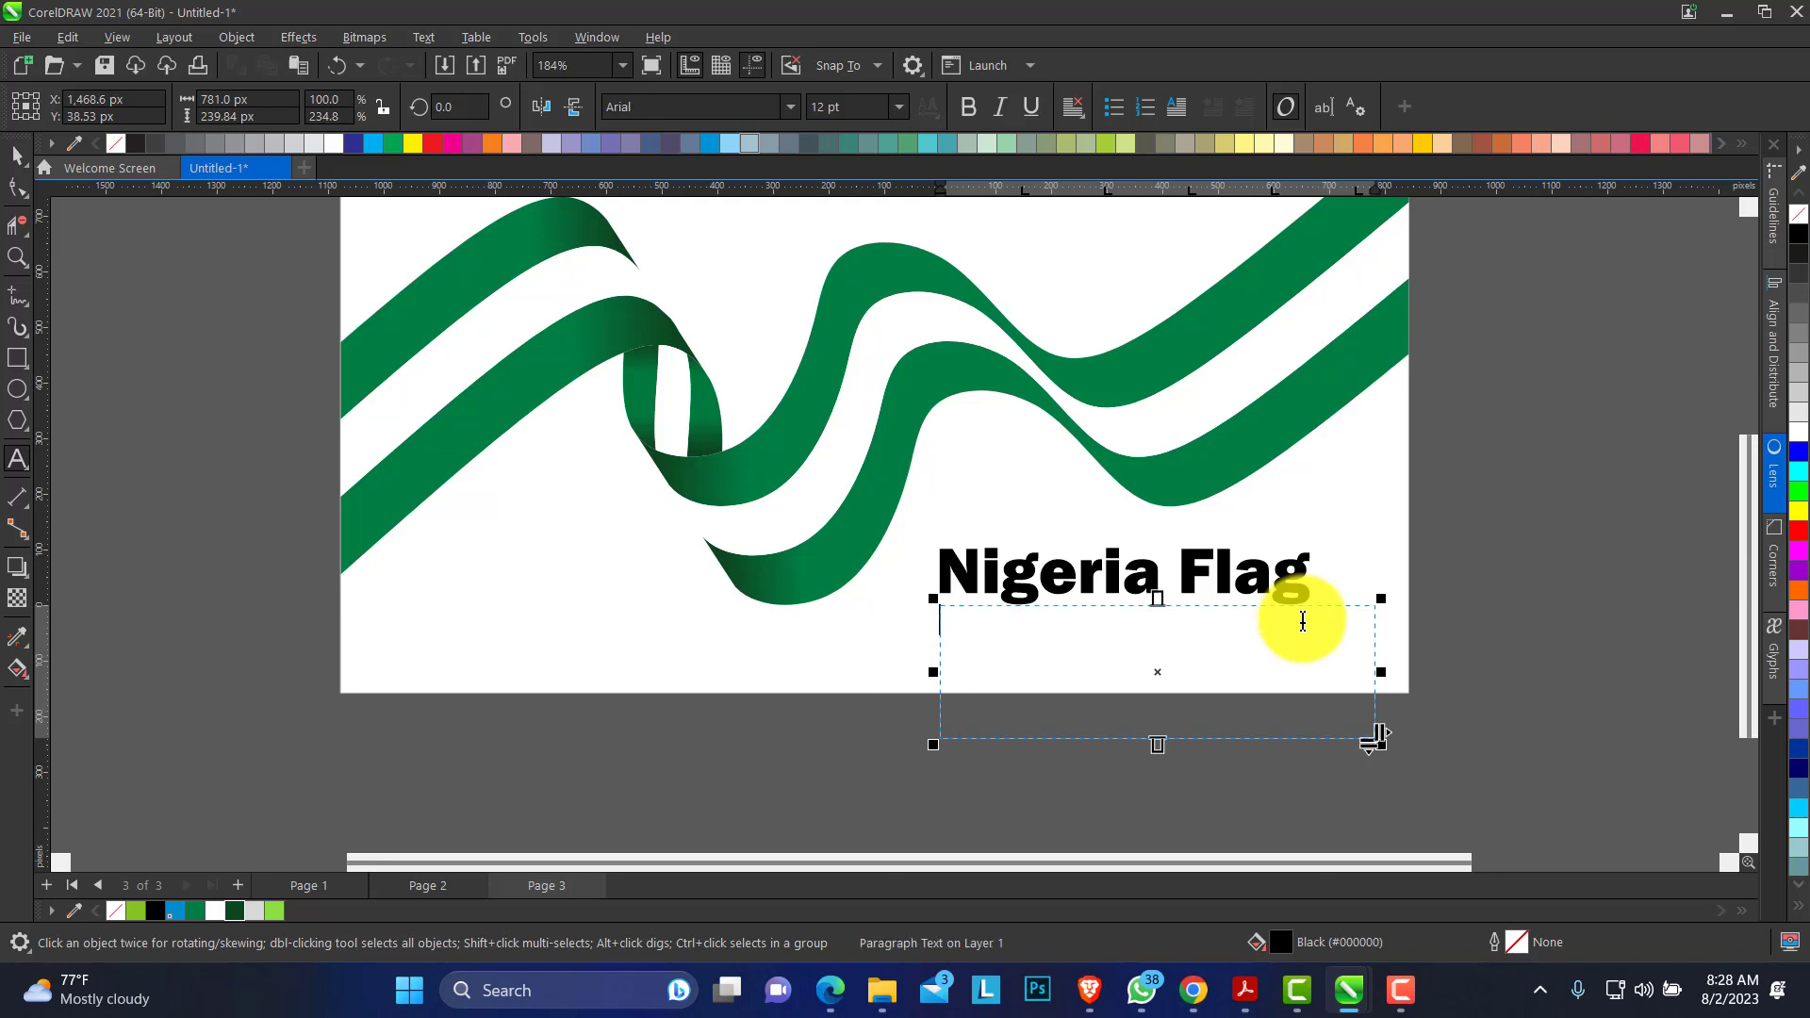
{"action": "left_click", "coordinate": [17, 154]}
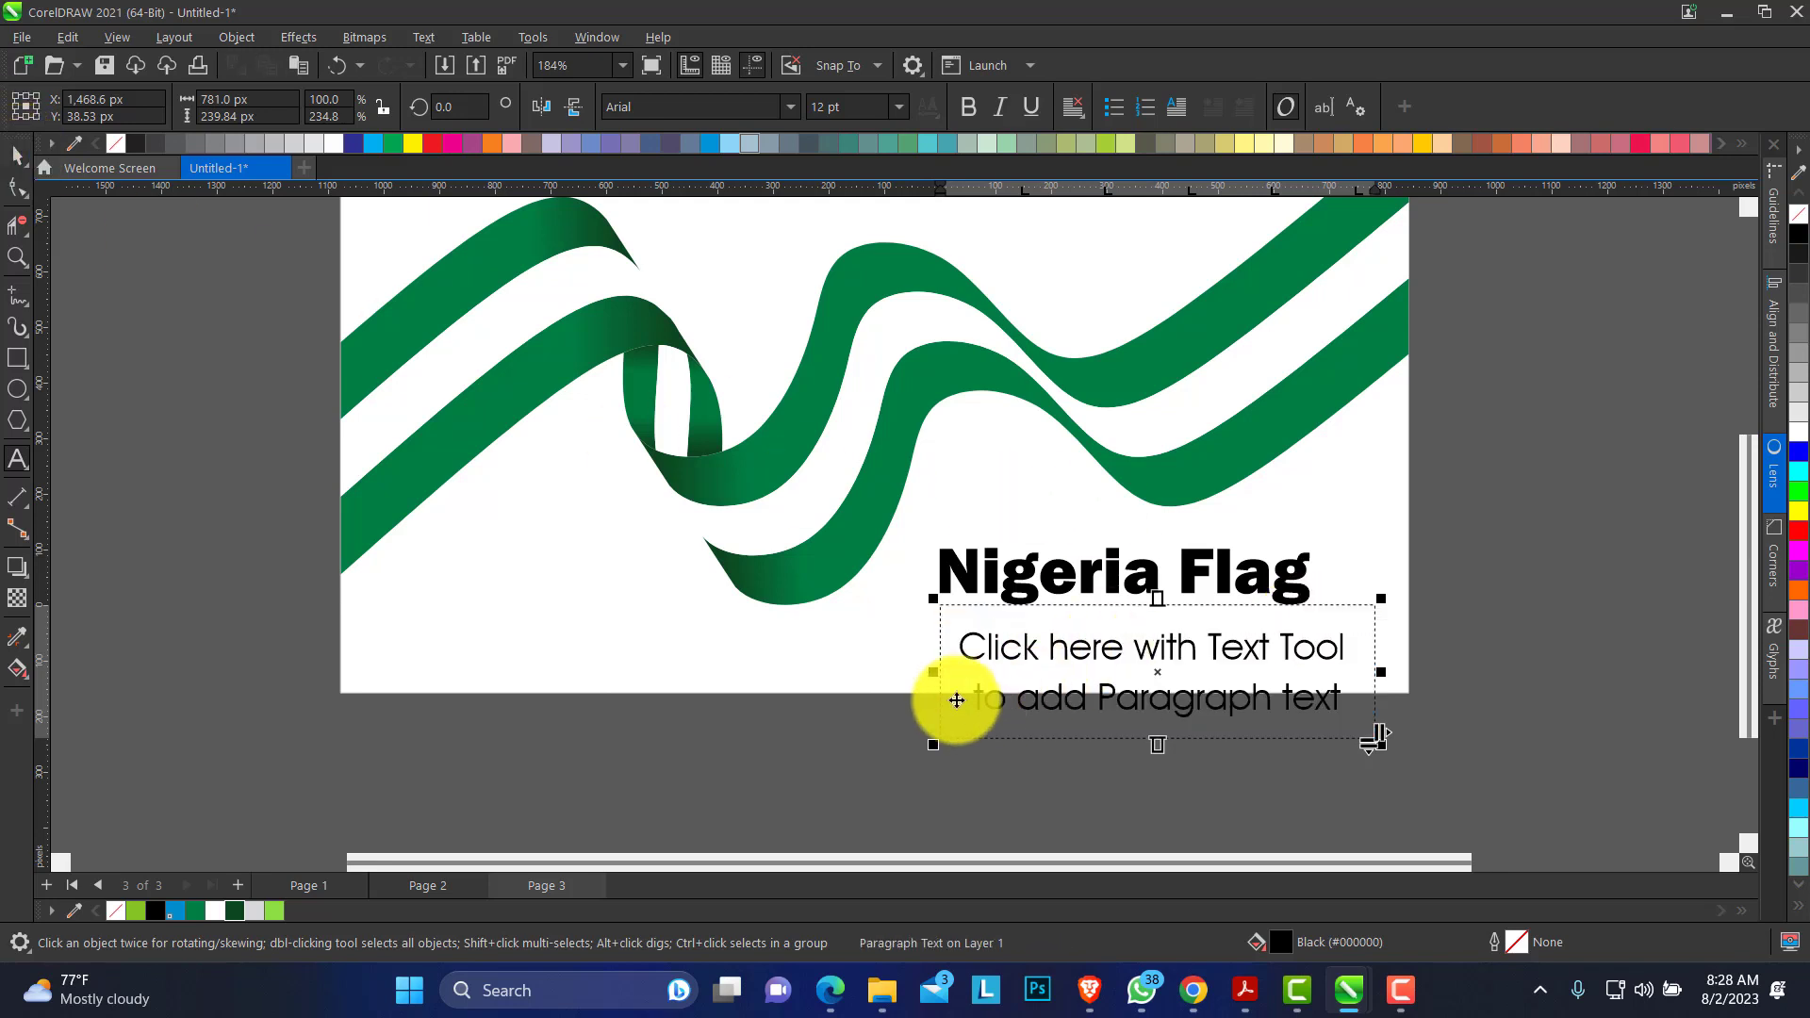
Enlarge the empty paragraph frame to about 936 × 309 px and insert placeholder text into it.
{"action": "left_click_drag", "start_coordinate": [933, 675], "coordinate": [848, 716]}
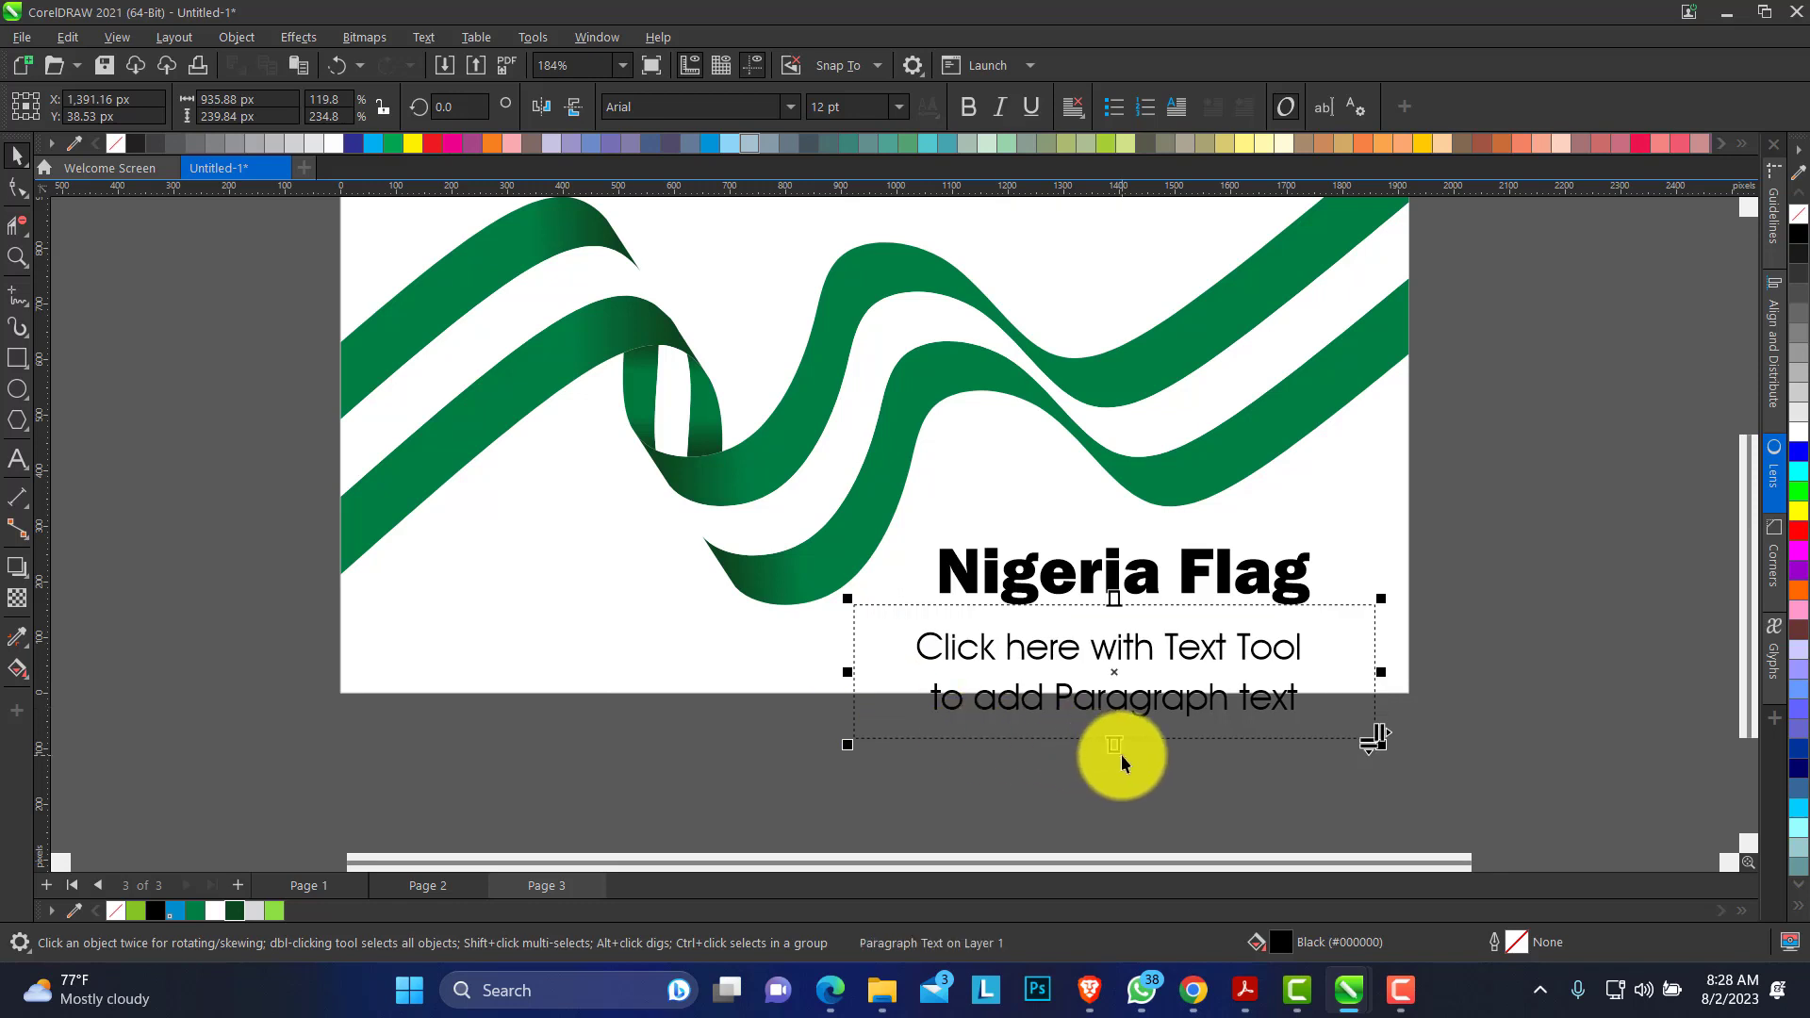
{"action": "left_click_drag", "start_coordinate": [1115, 751], "coordinate": [1115, 790]}
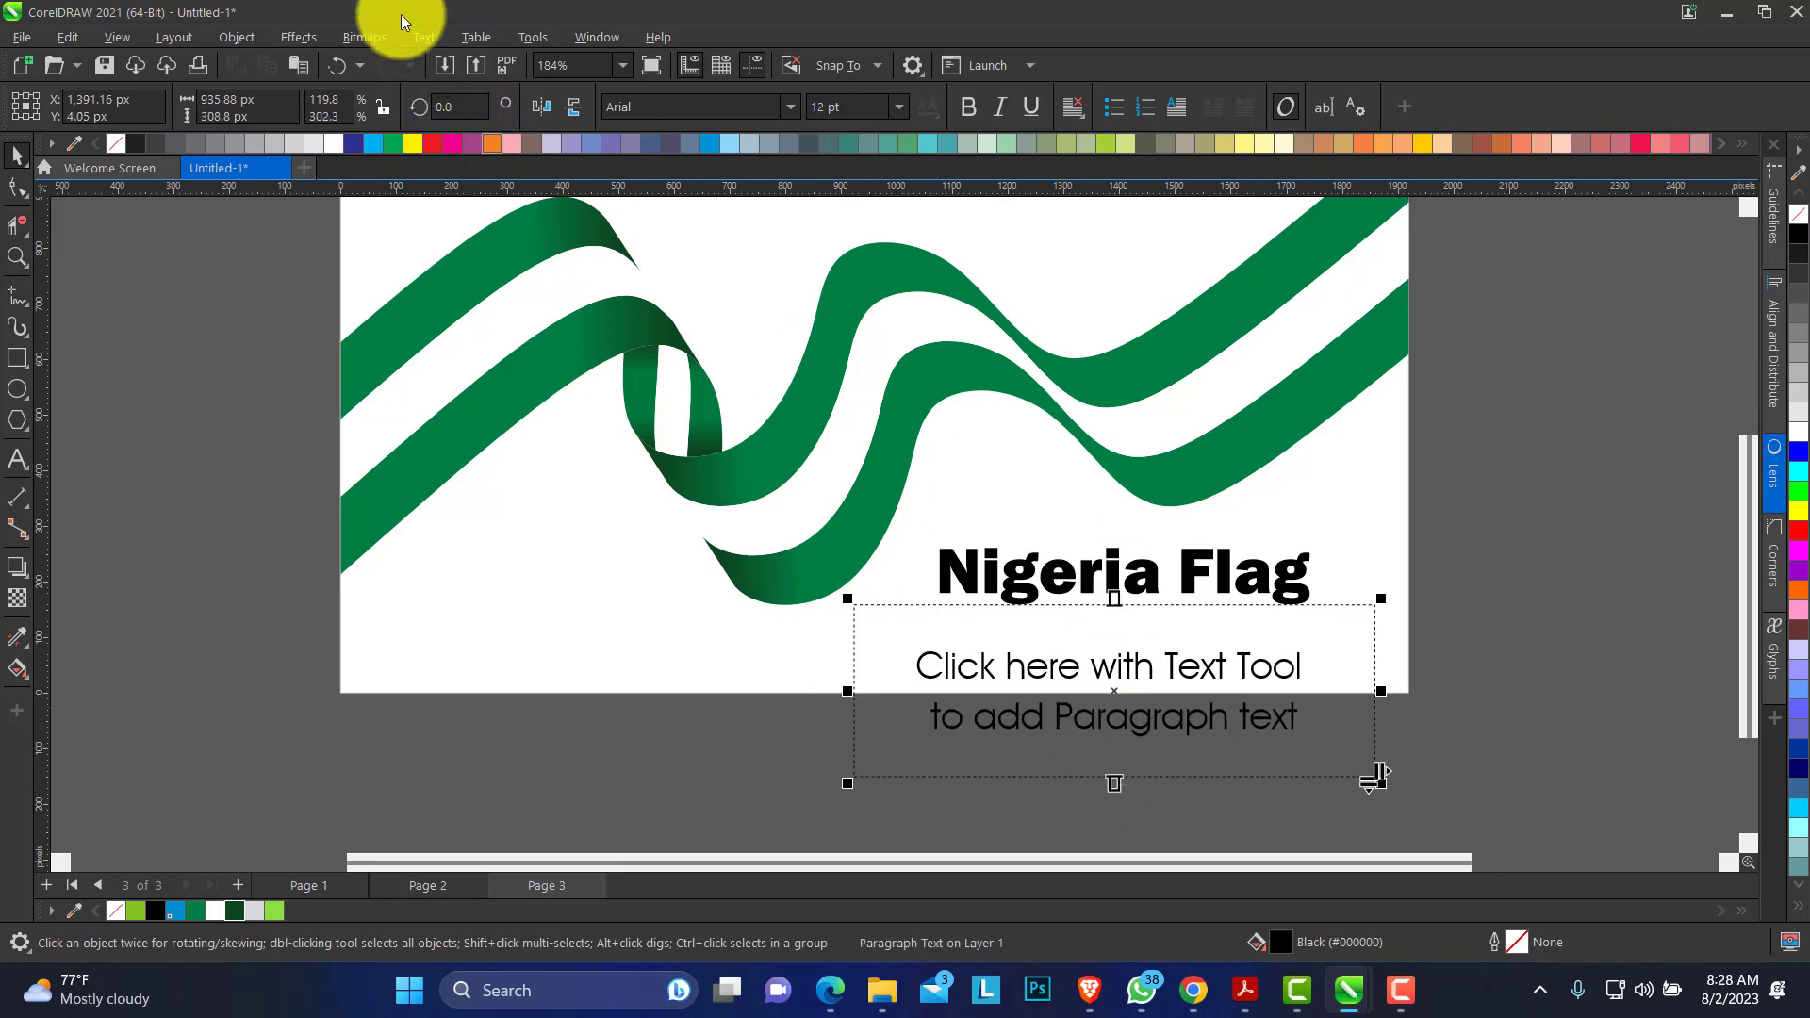
{"action": "left_click", "coordinate": [421, 37]}
{"action": "mouse_move", "coordinate": [590, 308]}
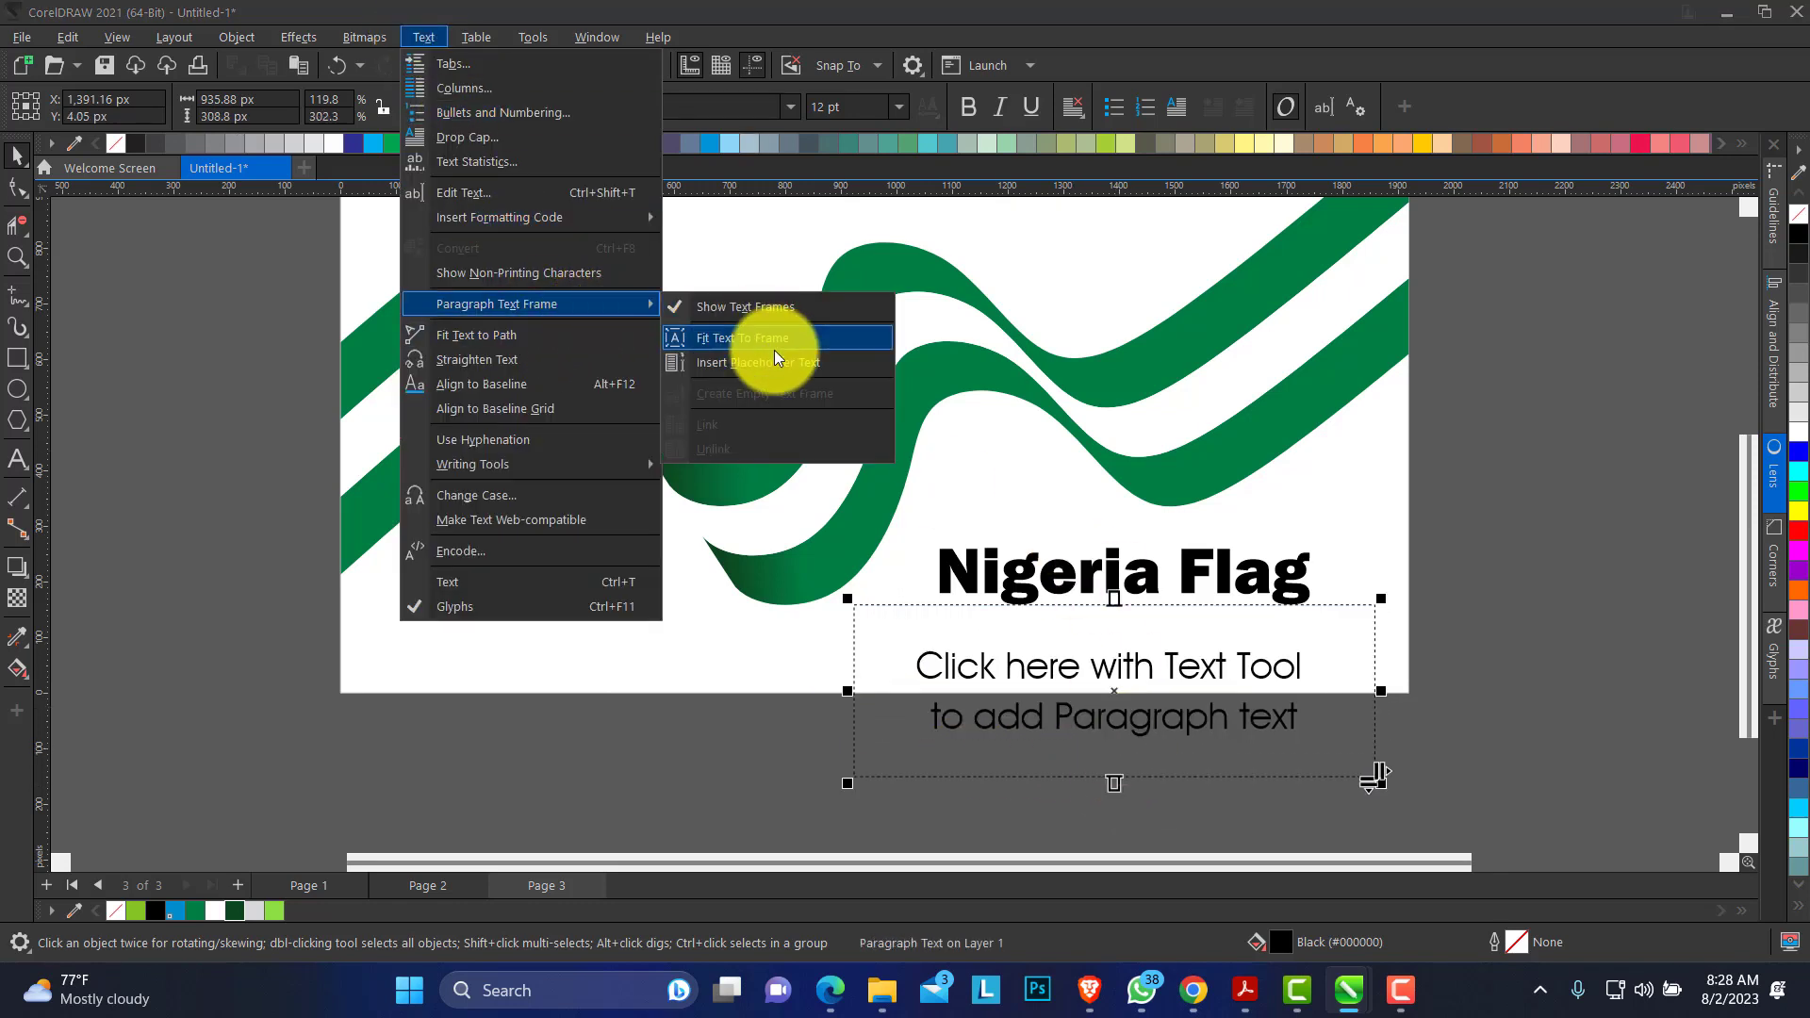
{"action": "left_click", "coordinate": [760, 364]}
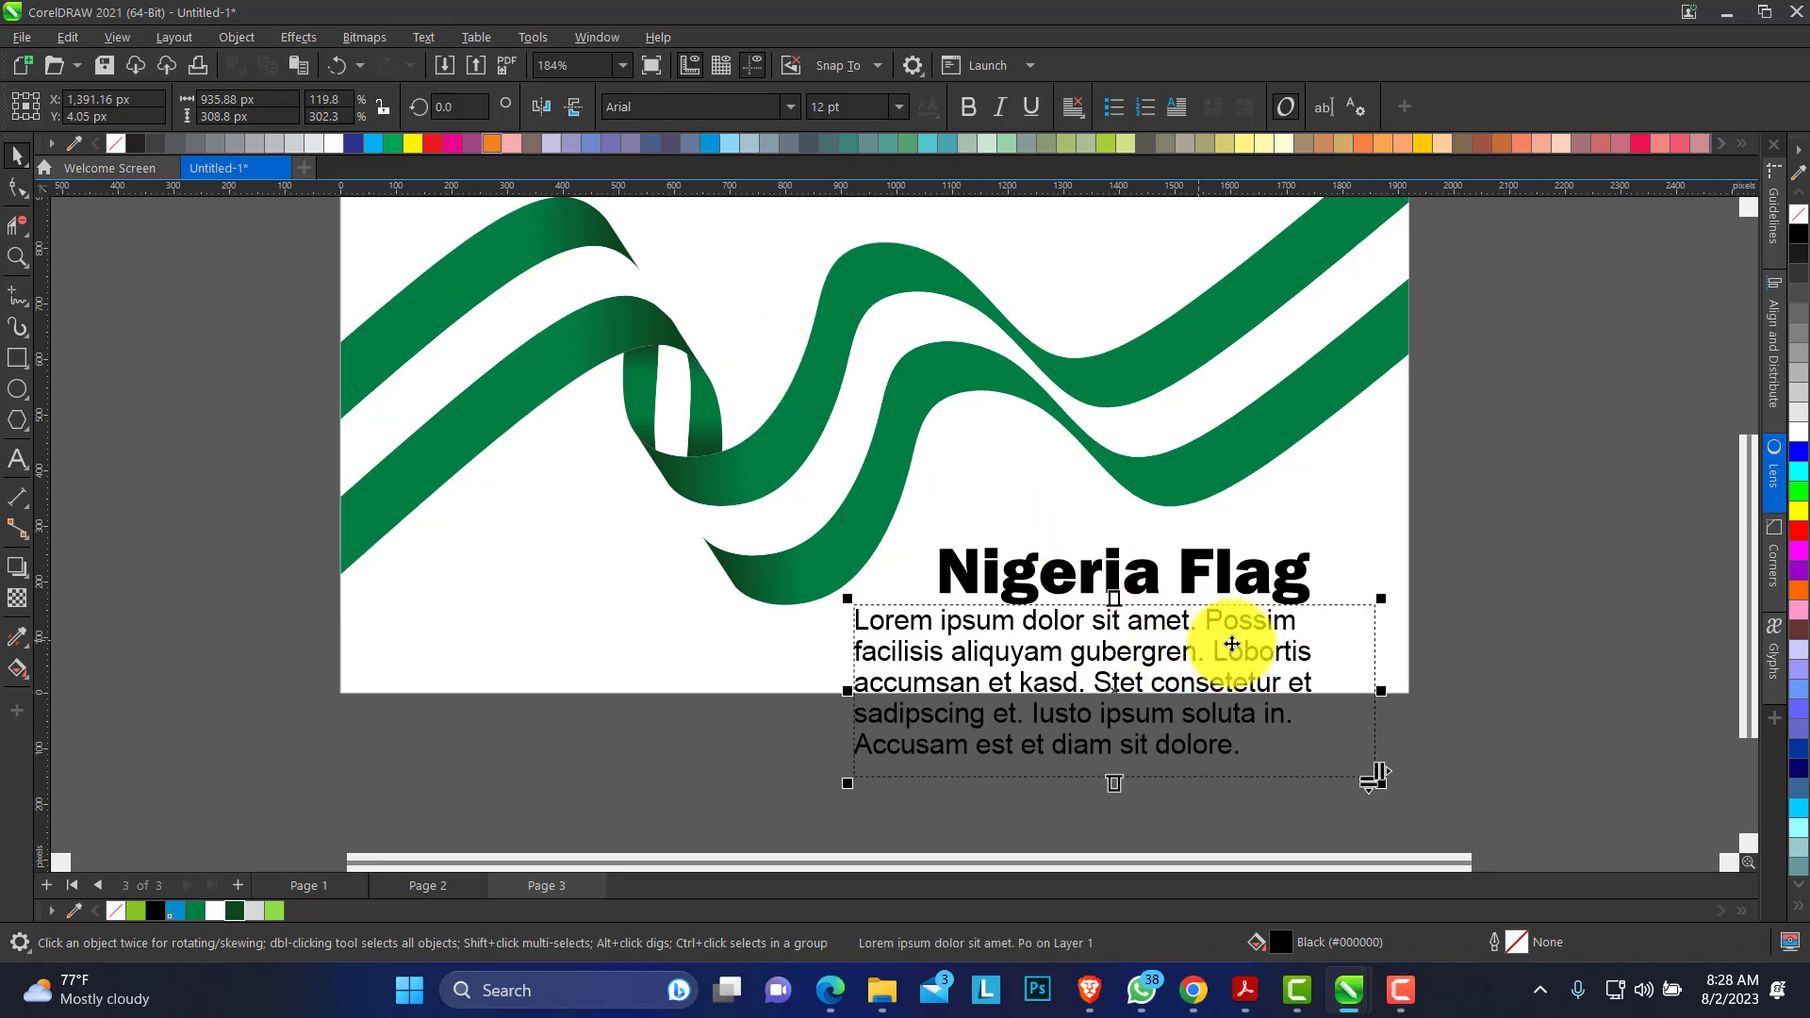
Try right and center alignment on the paragraph, and settle on left alignment.
{"action": "left_click", "coordinate": [1078, 109]}
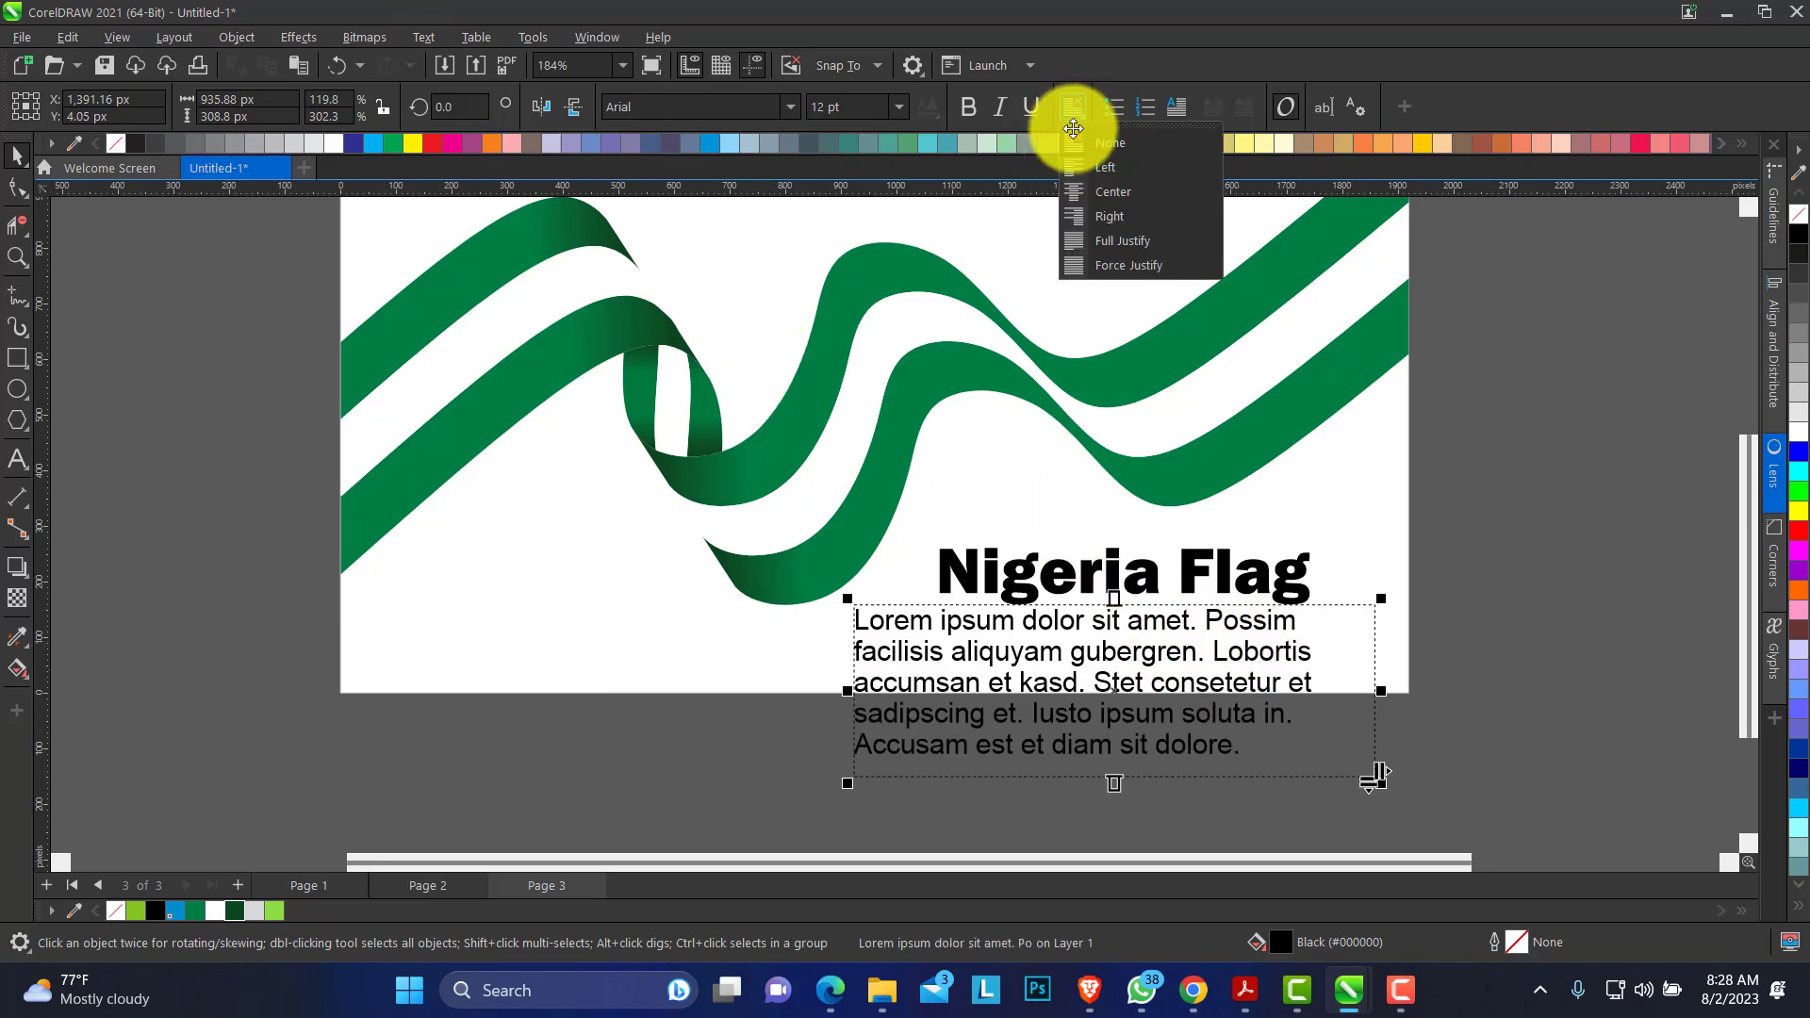
{"action": "left_click", "coordinate": [1075, 223]}
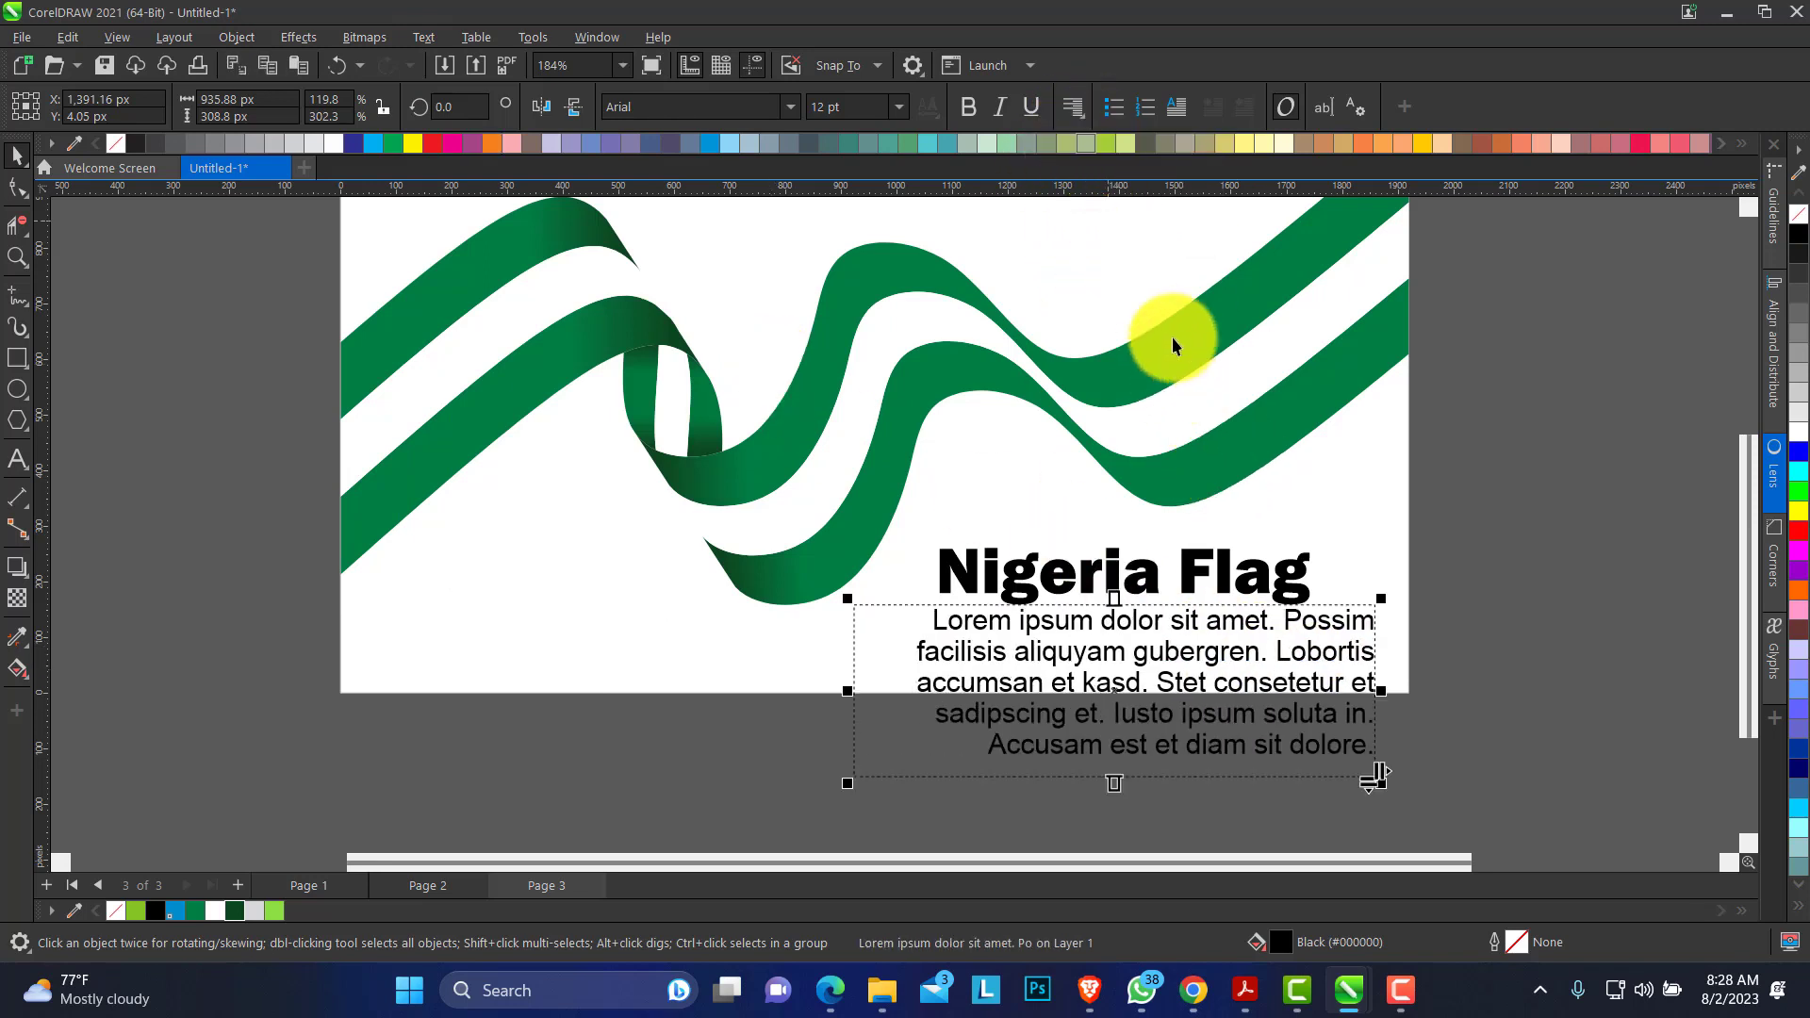
{"action": "left_click", "coordinate": [1068, 115]}
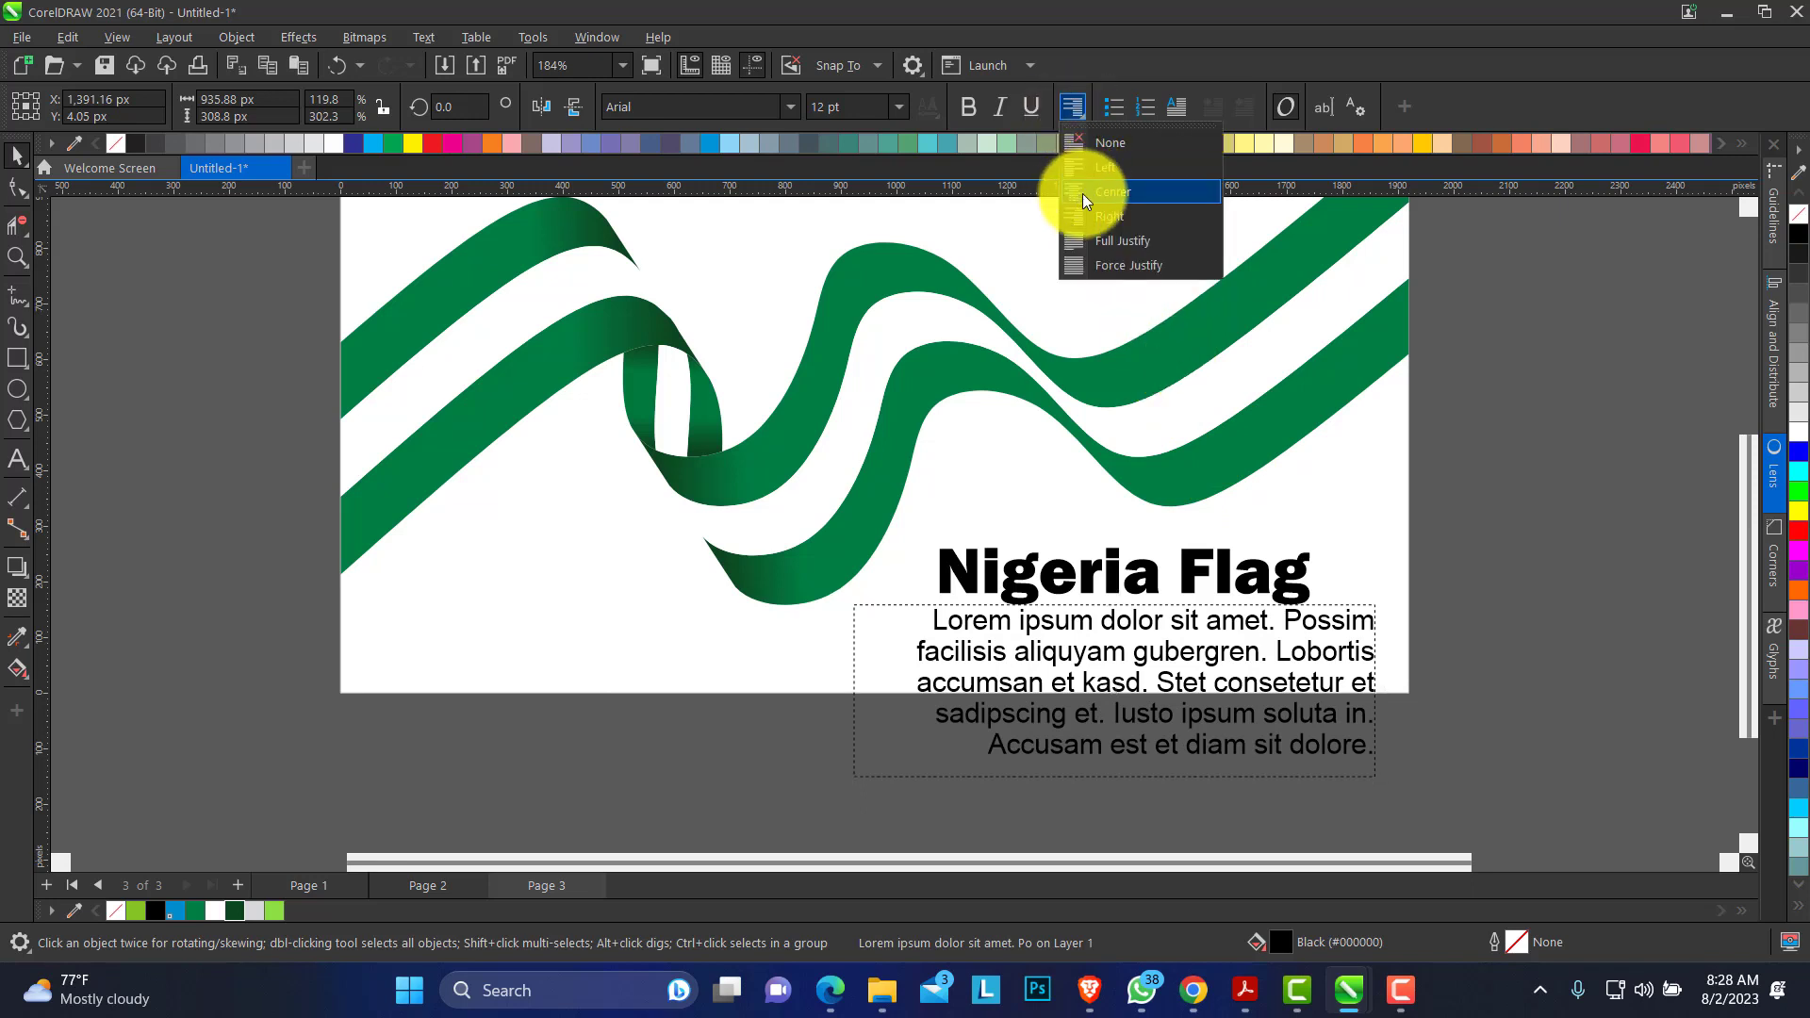
{"action": "left_click", "coordinate": [1083, 196]}
{"action": "left_click", "coordinate": [1078, 109]}
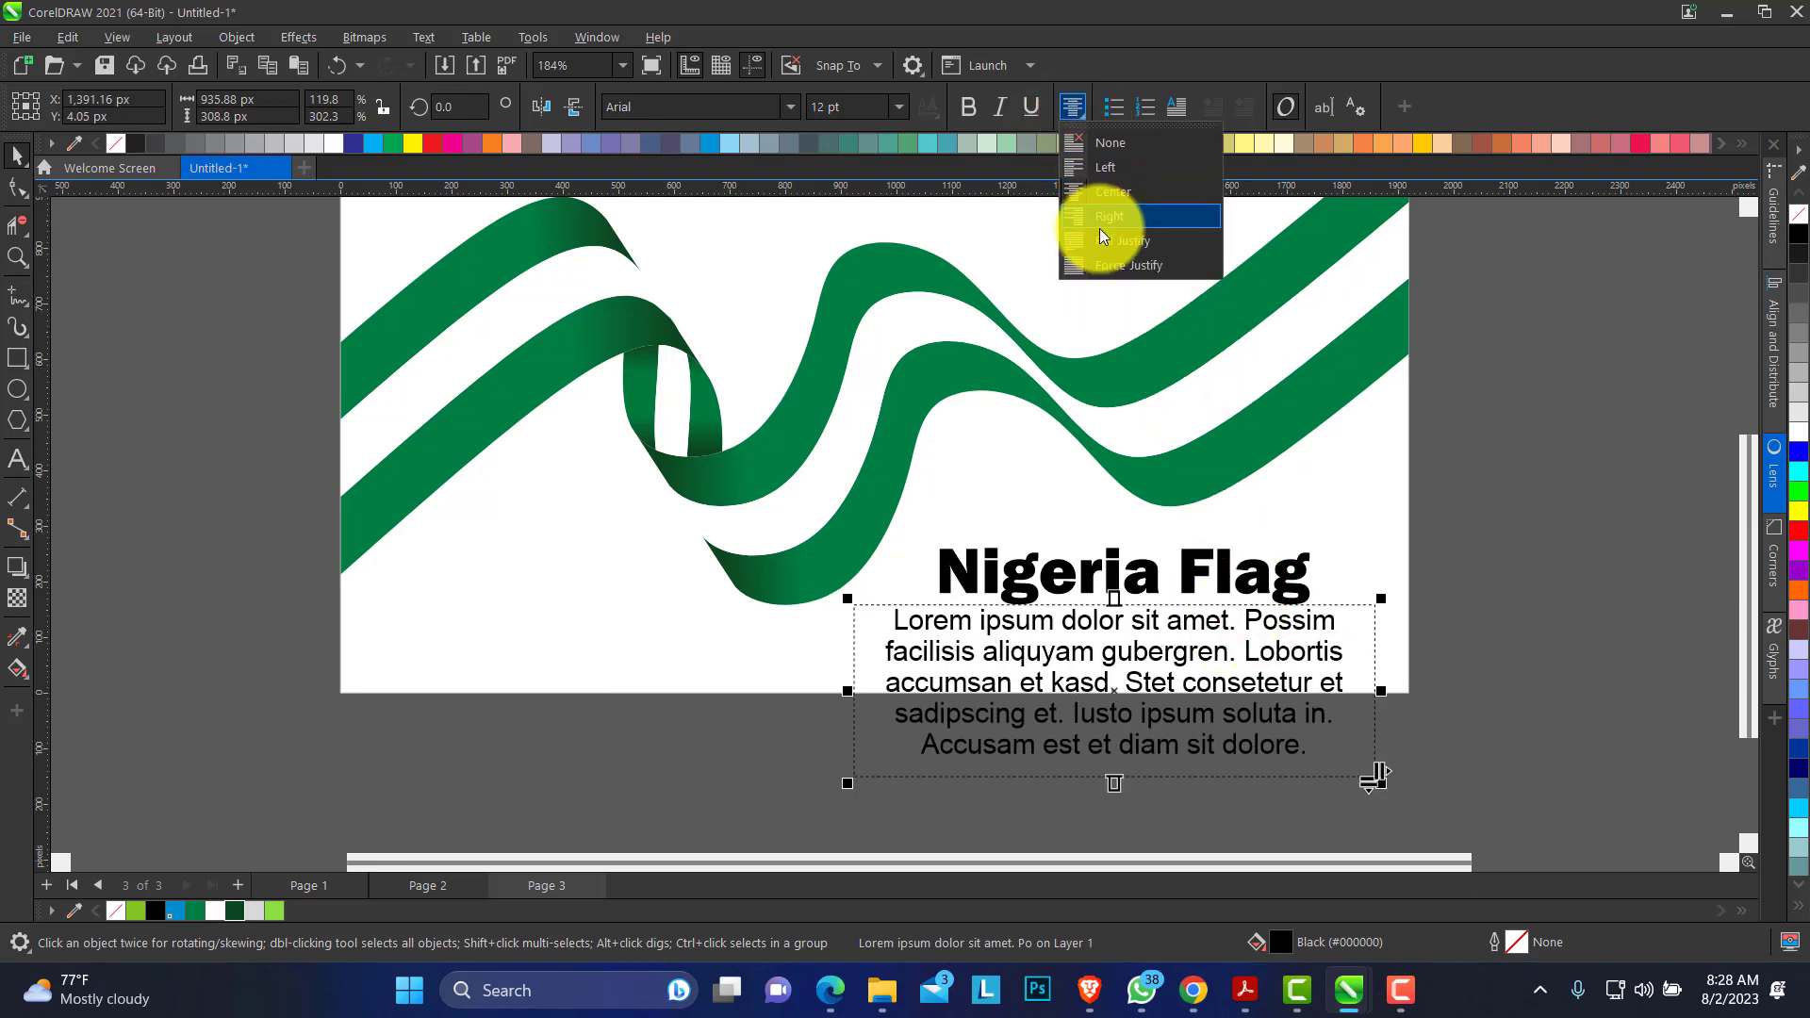
{"action": "left_click", "coordinate": [1075, 173]}
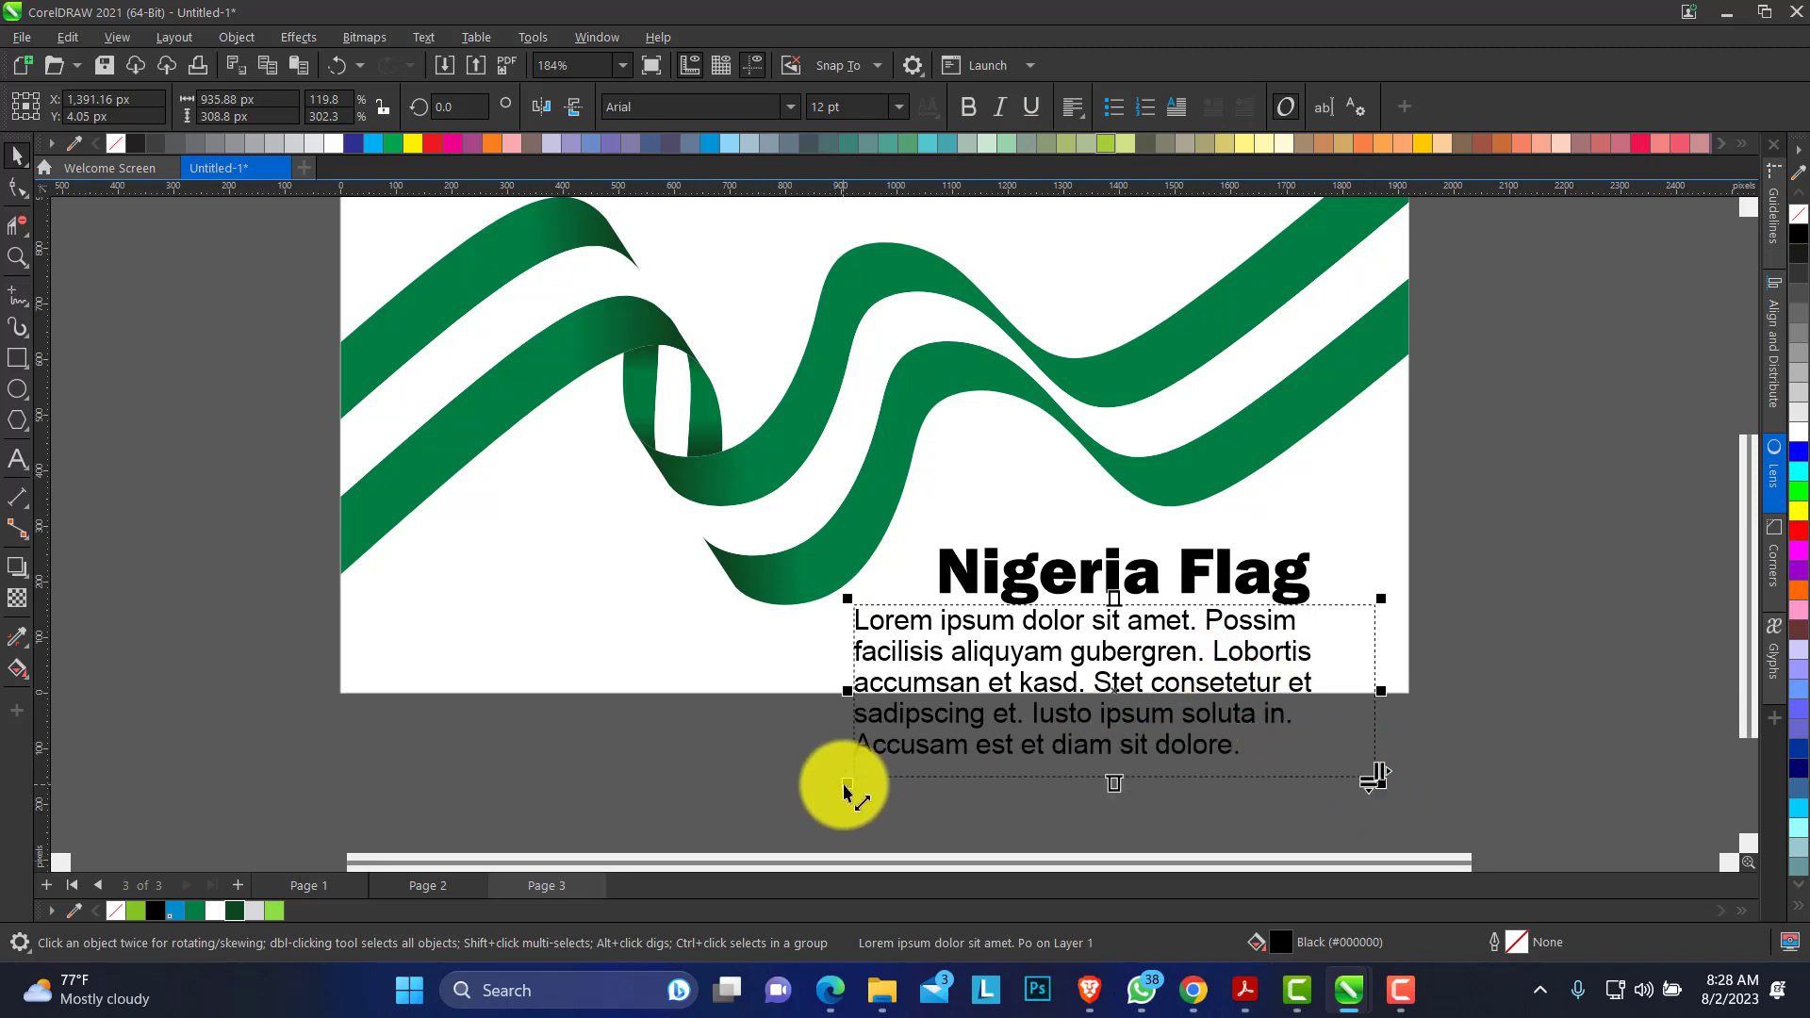
Resize the paragraph frame to about 809 × 158 px within the page and fit its text to the frame.
{"action": "left_click_drag", "start_coordinate": [847, 784], "coordinate": [966, 717]}
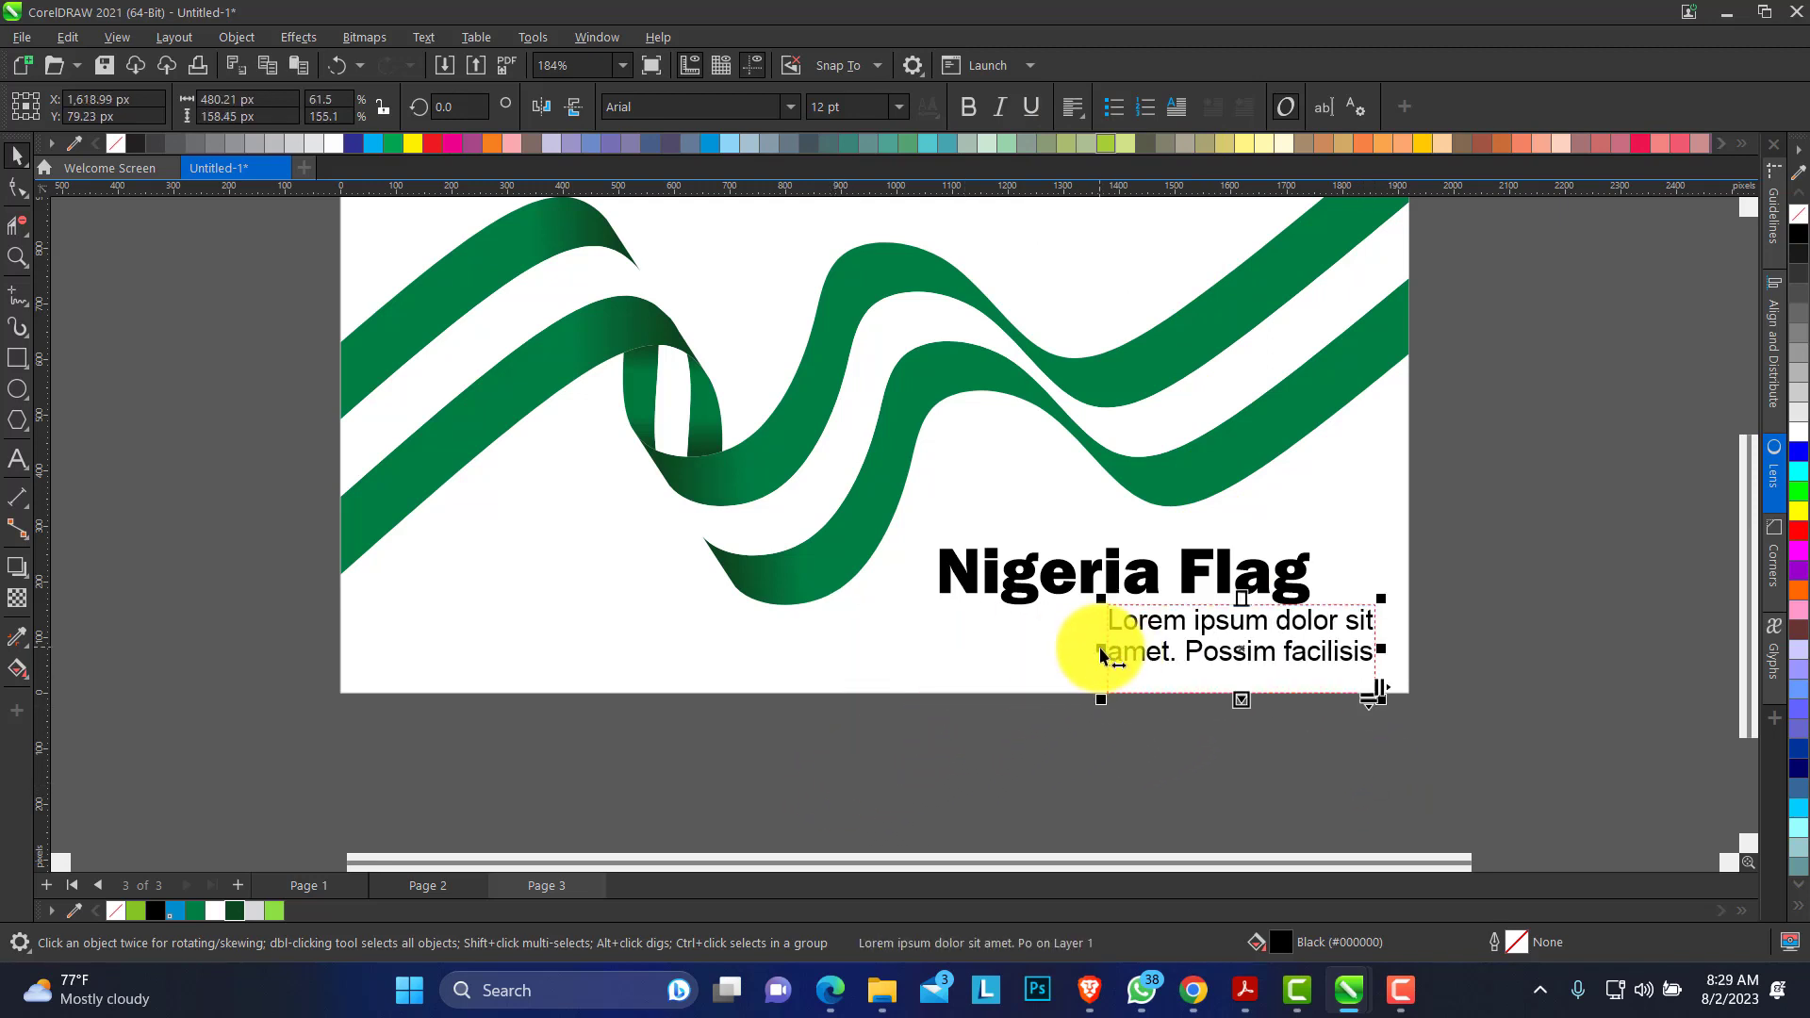
{"action": "left_click_drag", "start_coordinate": [1092, 652], "coordinate": [922, 653]}
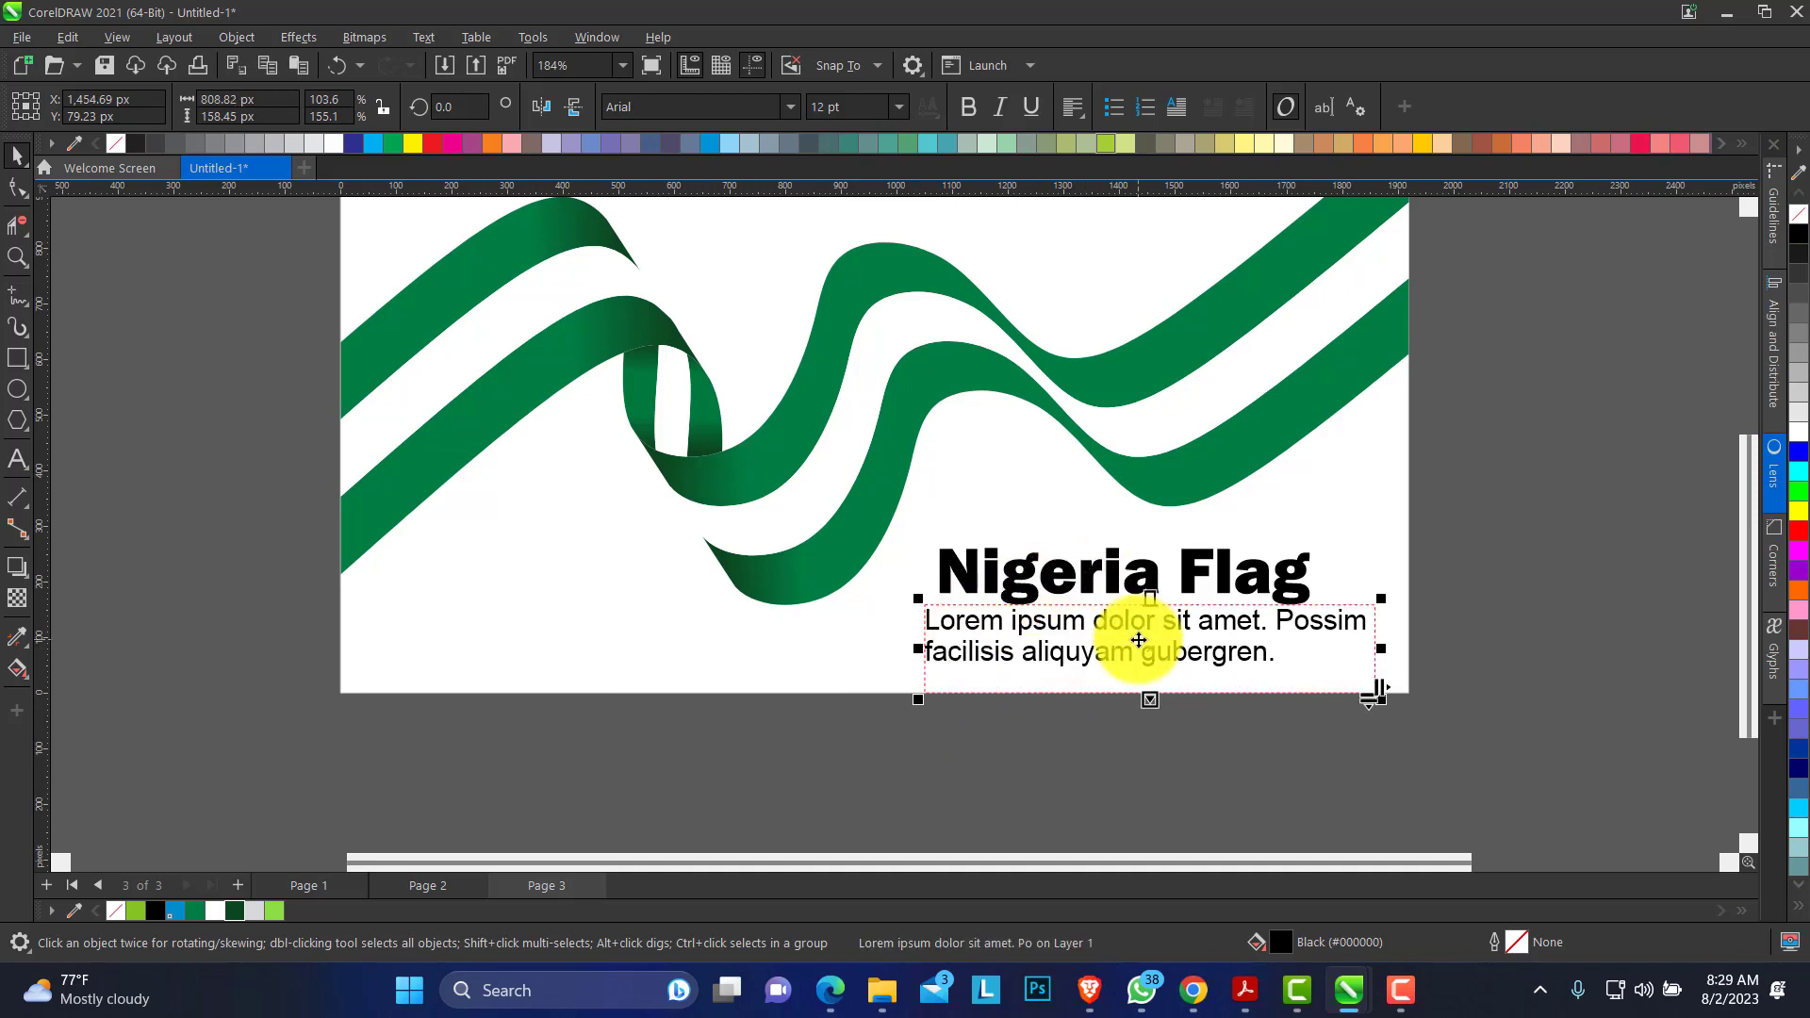
{"action": "right_click", "coordinate": [1069, 624]}
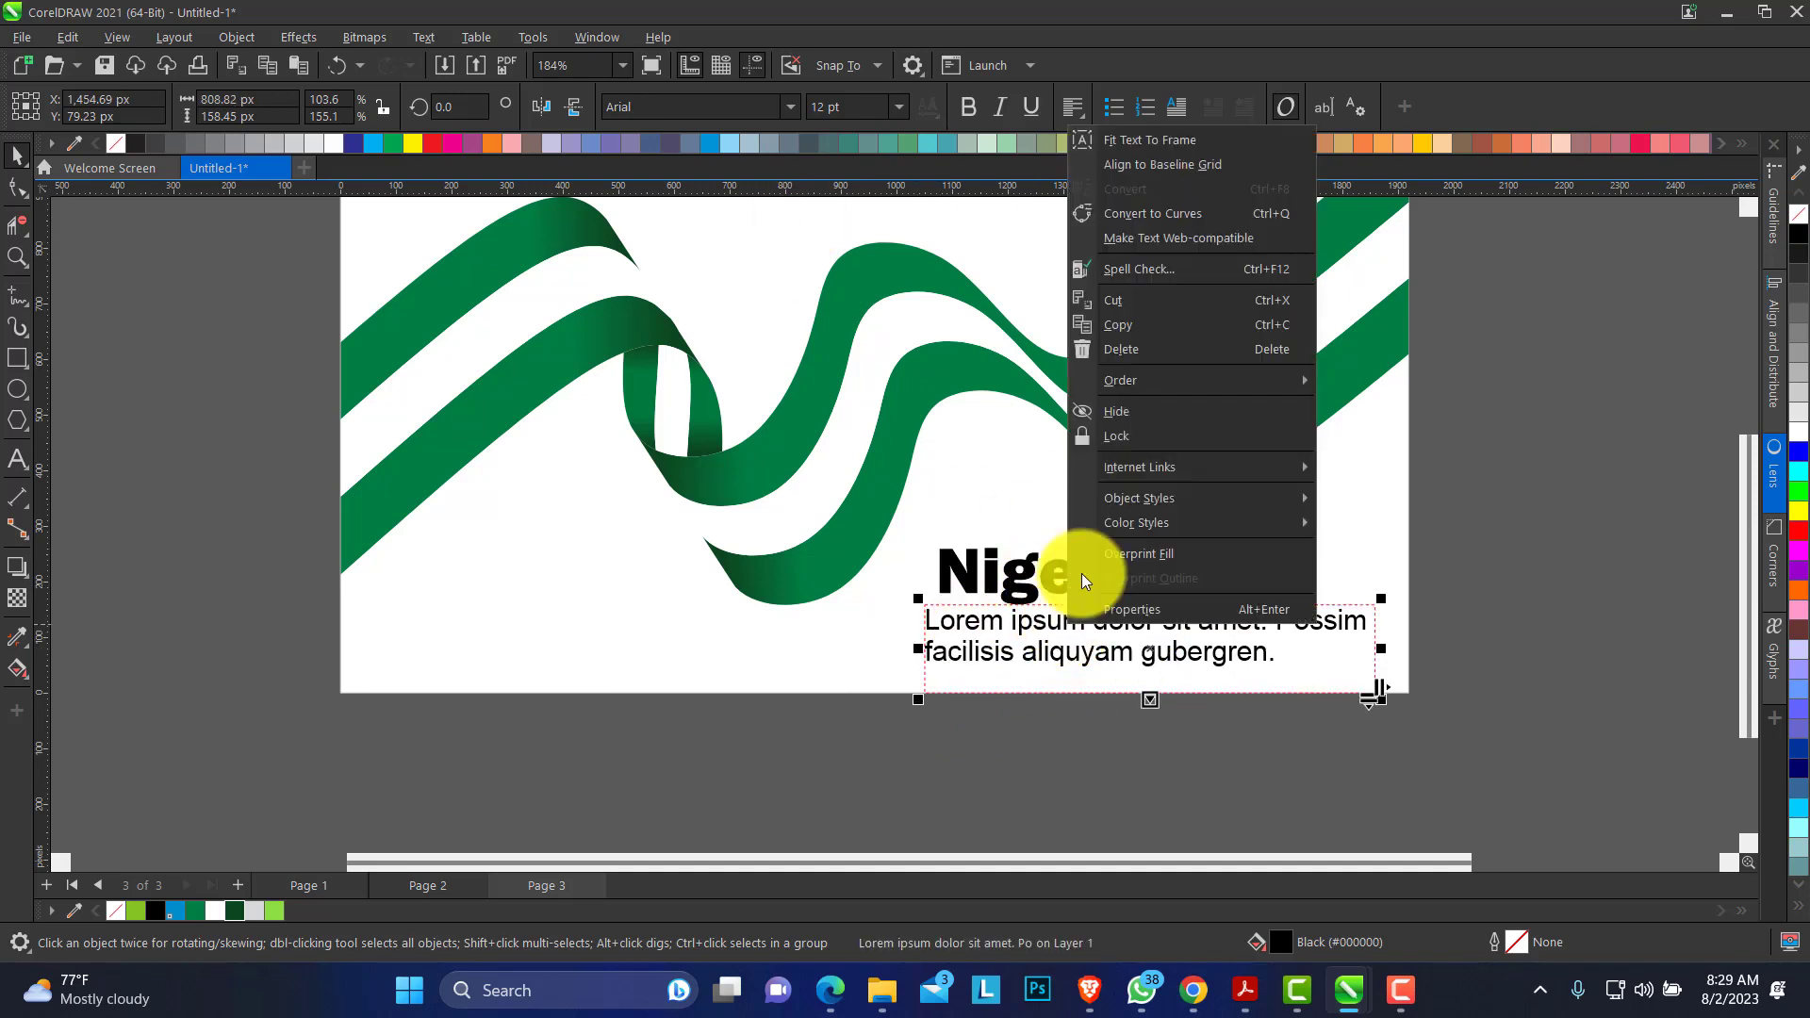
{"action": "left_click", "coordinate": [1131, 141]}
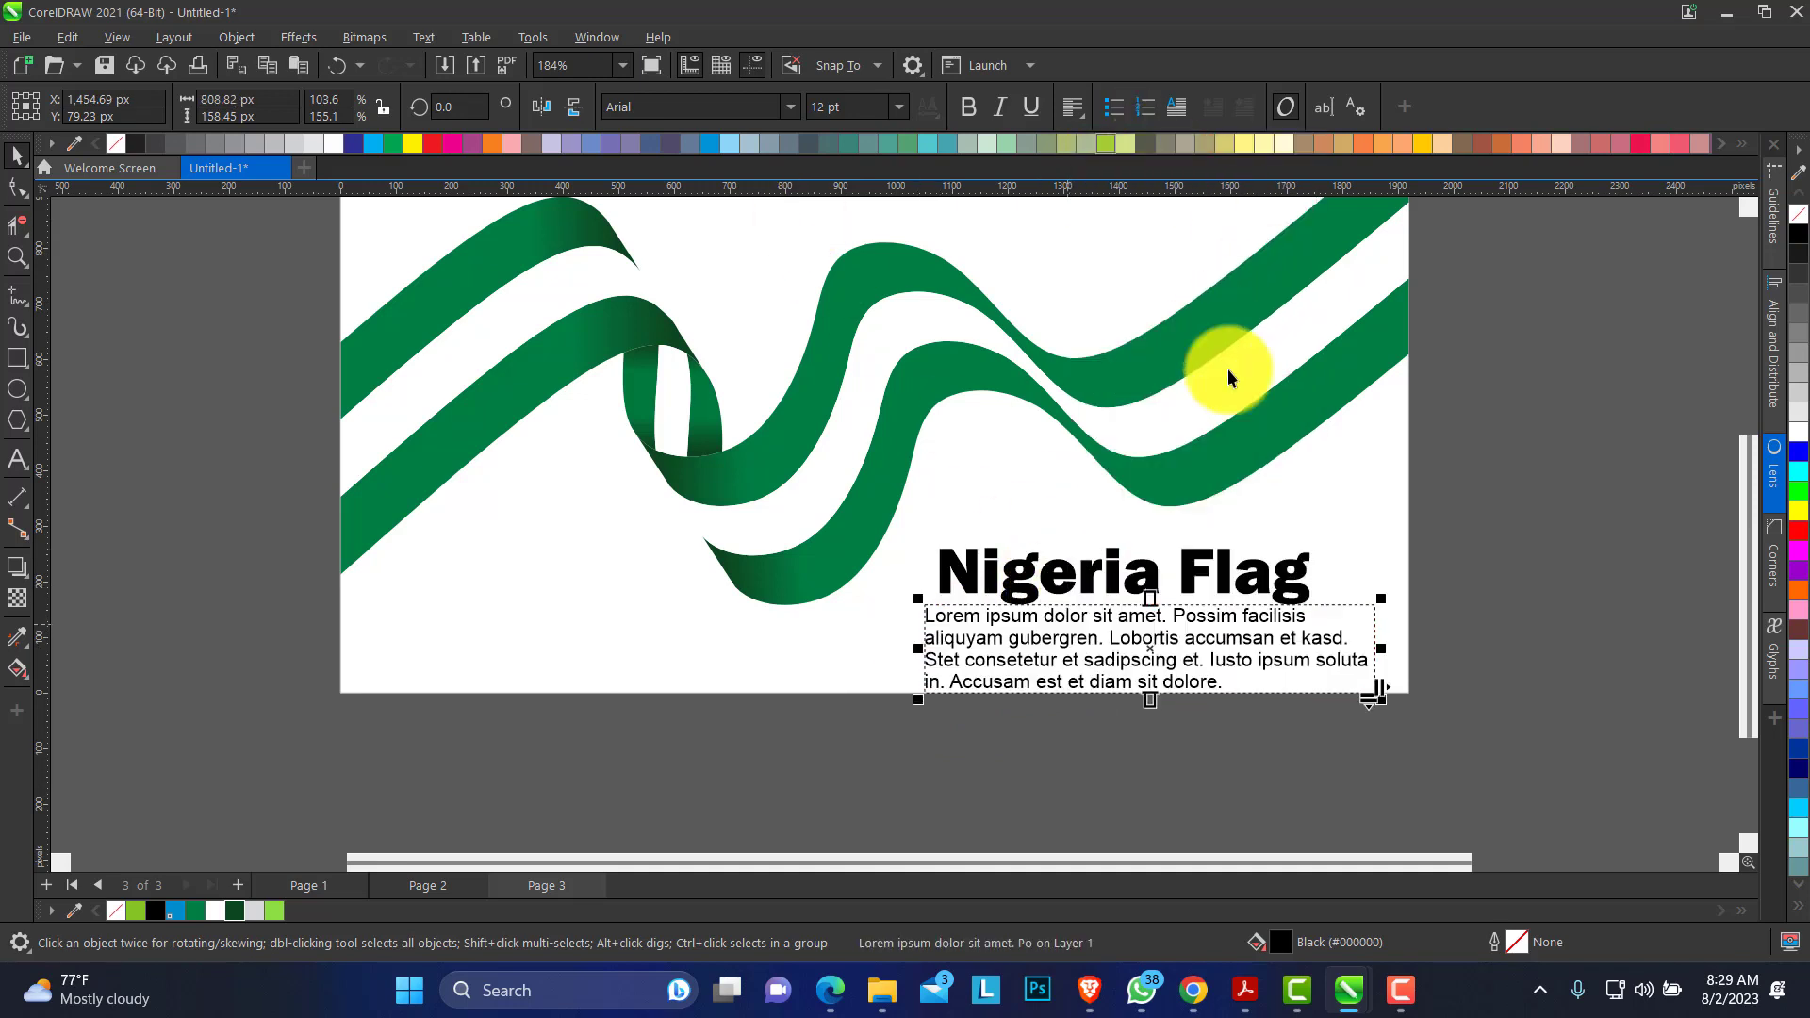
Select the title together with the paragraph, scale both down to about 665 px wide overall and align their left edges.
{"action": "key", "text": "Caps_Lock"}
{"action": "left_click", "coordinate": [1155, 575], "text": "shift"}
{"action": "left_click_drag", "start_coordinate": [1158, 584], "coordinate": [1156, 555]}
{"action": "left_click_drag", "start_coordinate": [1380, 674], "coordinate": [1340, 659]}
{"action": "mouse_move", "coordinate": [1139, 563]}
{"action": "left_mouse_down"}
{"action": "mouse_move", "coordinate": [1084, 566]}
{"action": "mouse_move", "coordinate": [1123, 576]}
{"action": "left_mouse_up"}
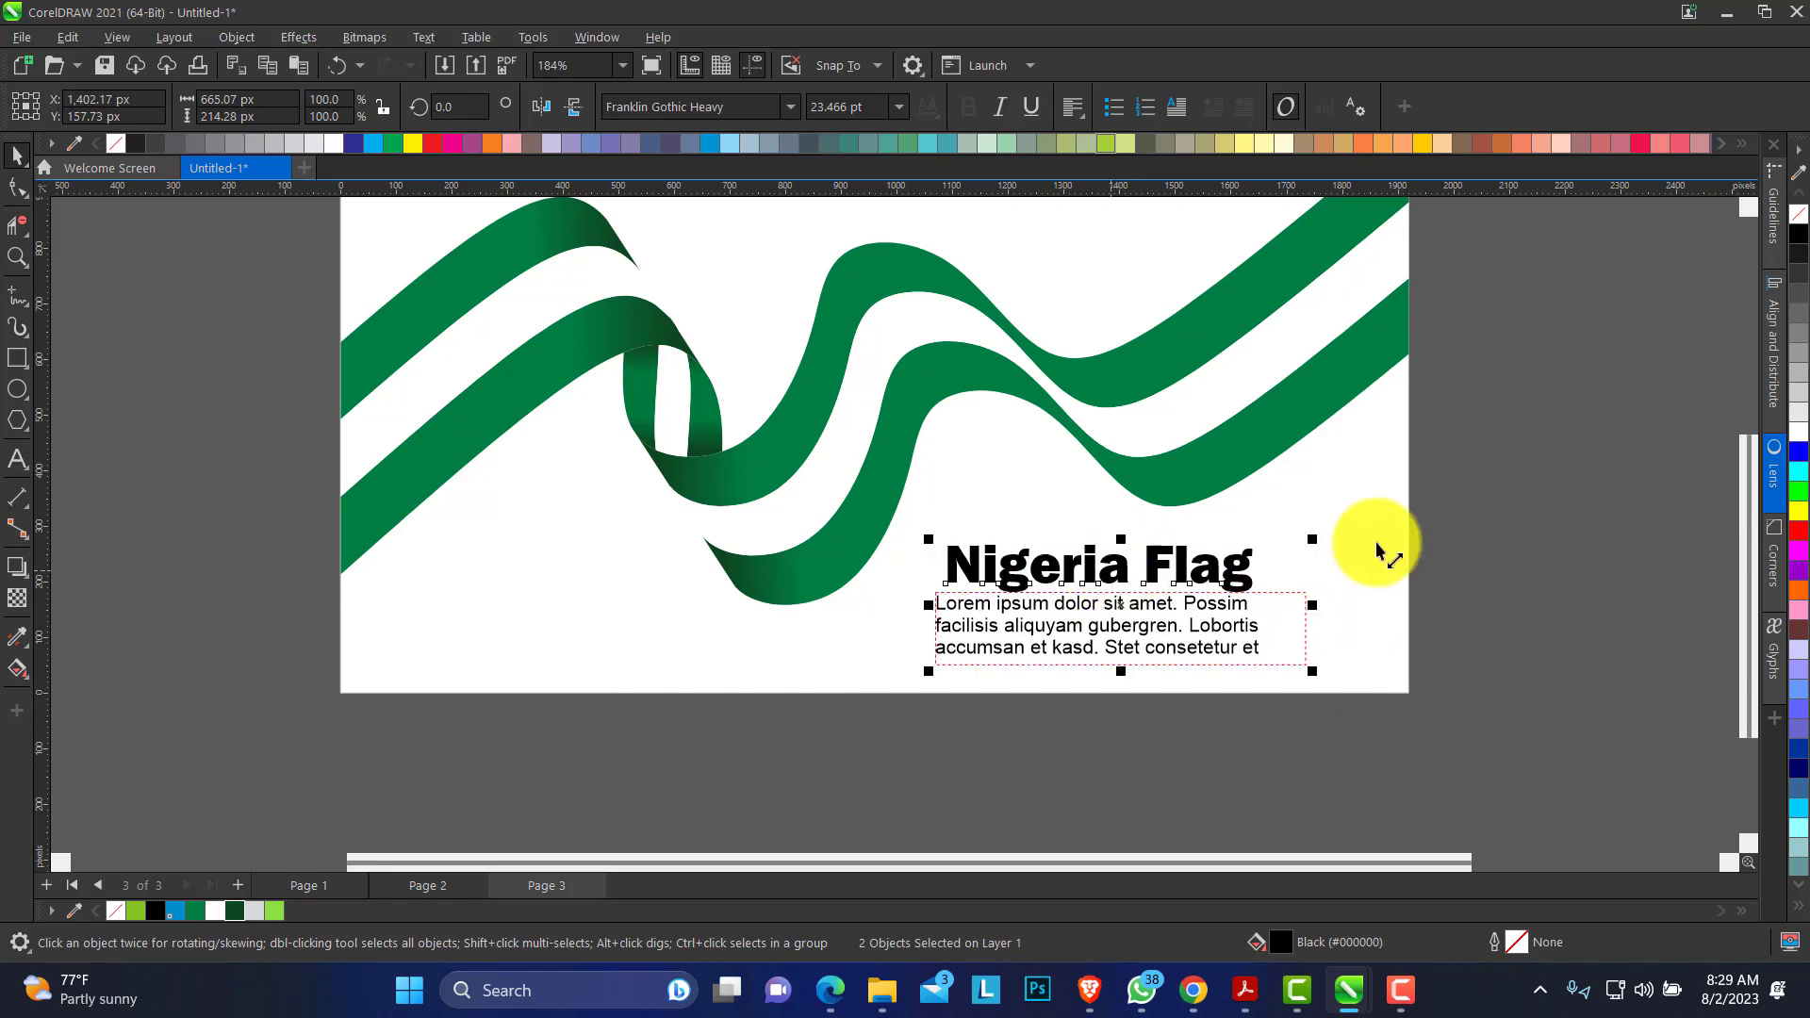
Fit the paragraph's text to its reduced frame and fine-tune the title's position above it.
{"action": "left_click", "coordinate": [1253, 614]}
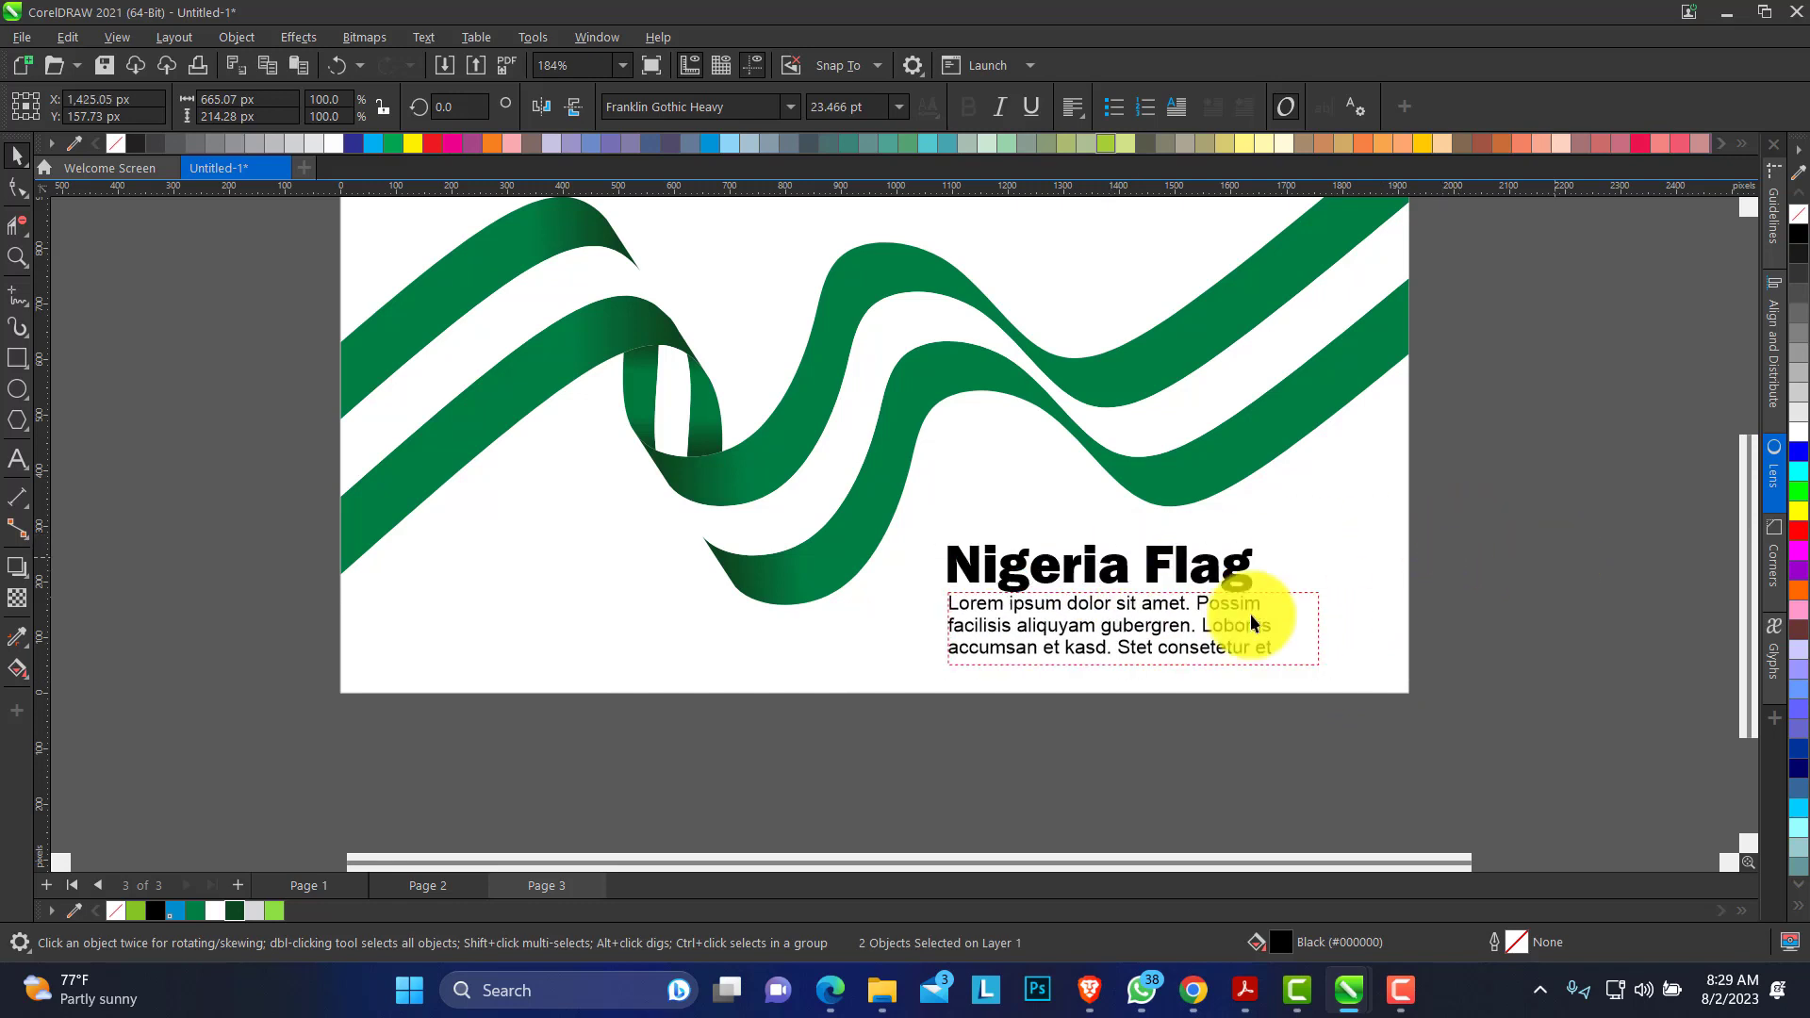
{"action": "right_click", "coordinate": [1127, 644]}
{"action": "left_click", "coordinate": [1210, 152]}
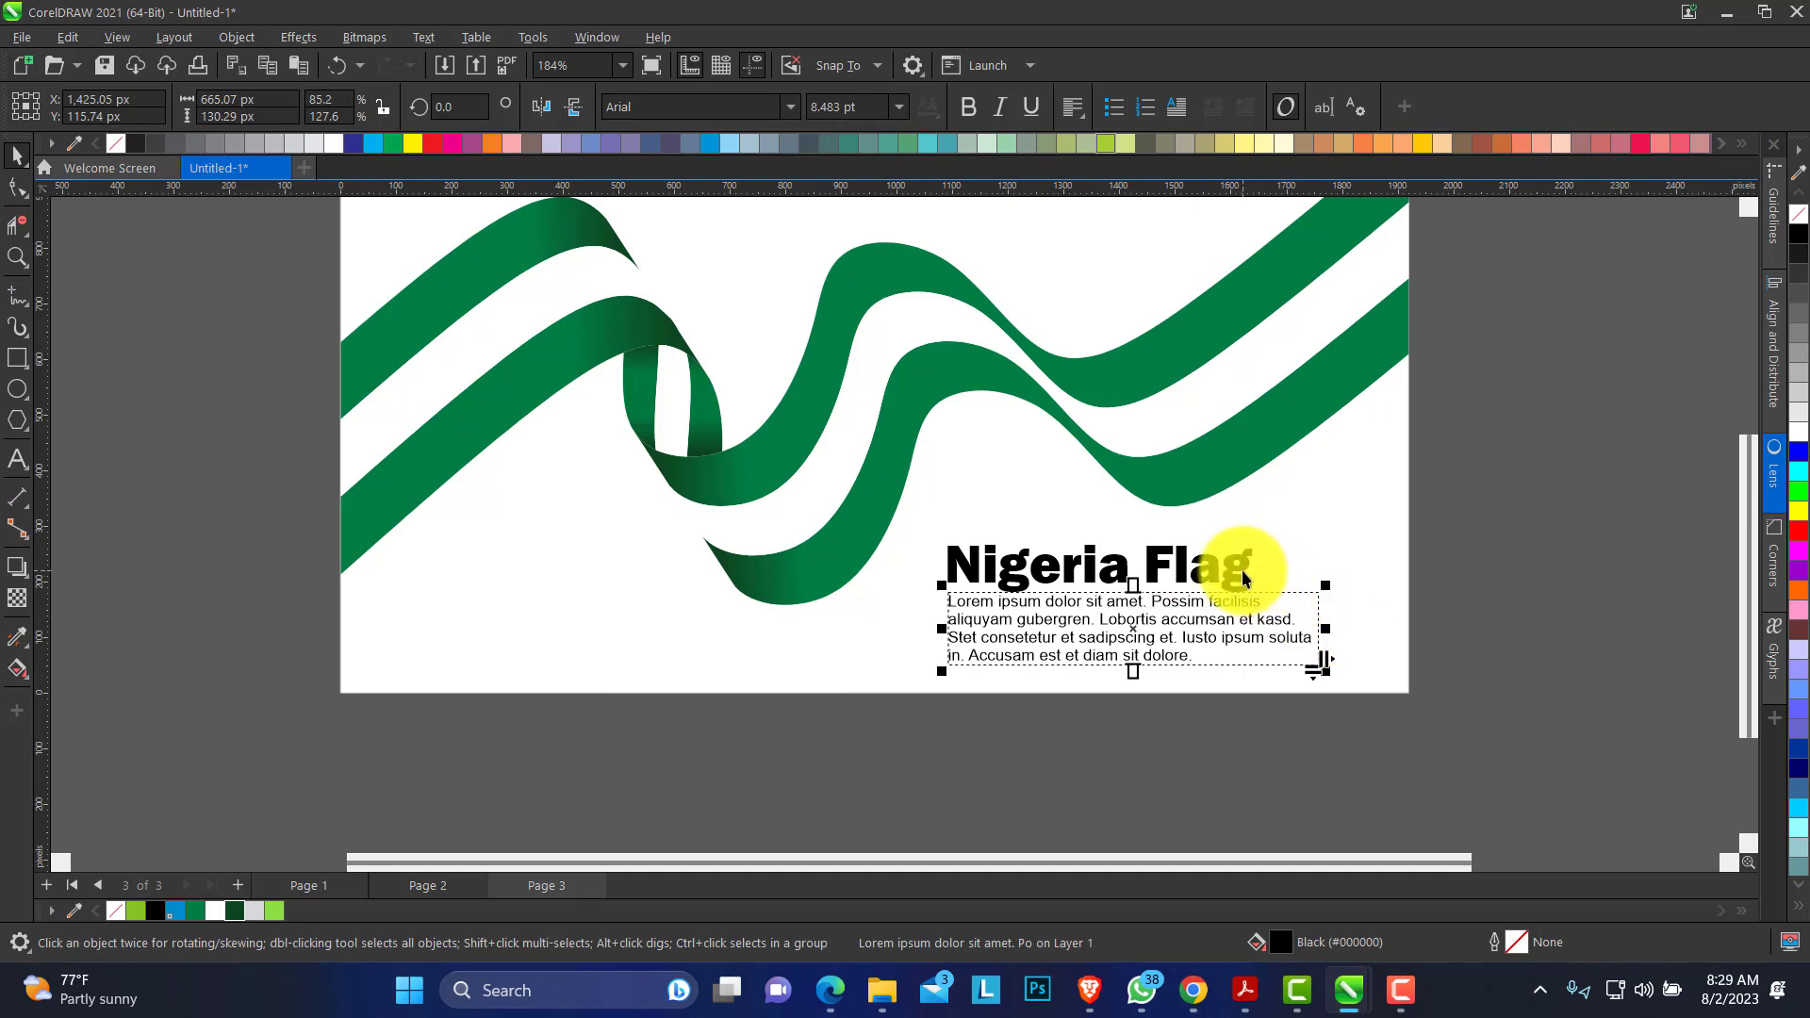
{"action": "left_click_drag", "start_coordinate": [1242, 570], "coordinate": [1244, 563]}
{"action": "key", "text": "Down"}
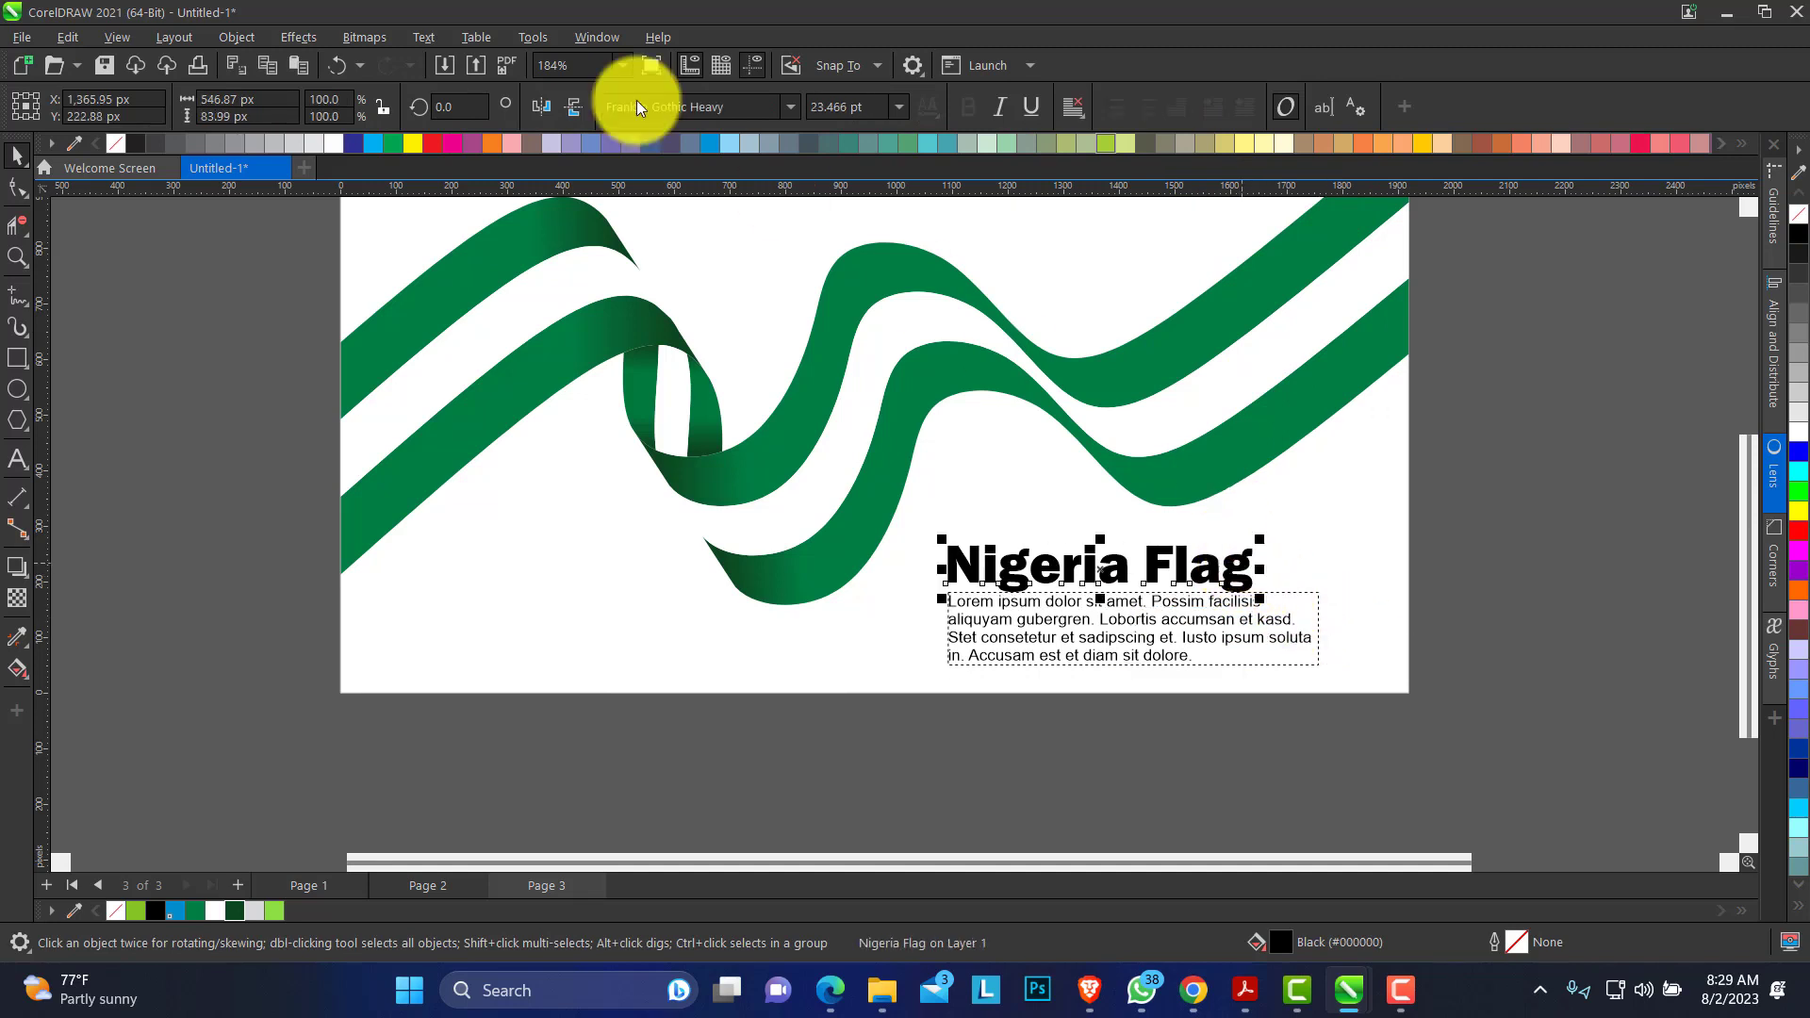
Import the Coat_of_arms_of_Nigeria.svg image, place it above the title's left end at about 152 px wide and enlarge it slightly.
{"action": "left_click", "coordinate": [449, 68]}
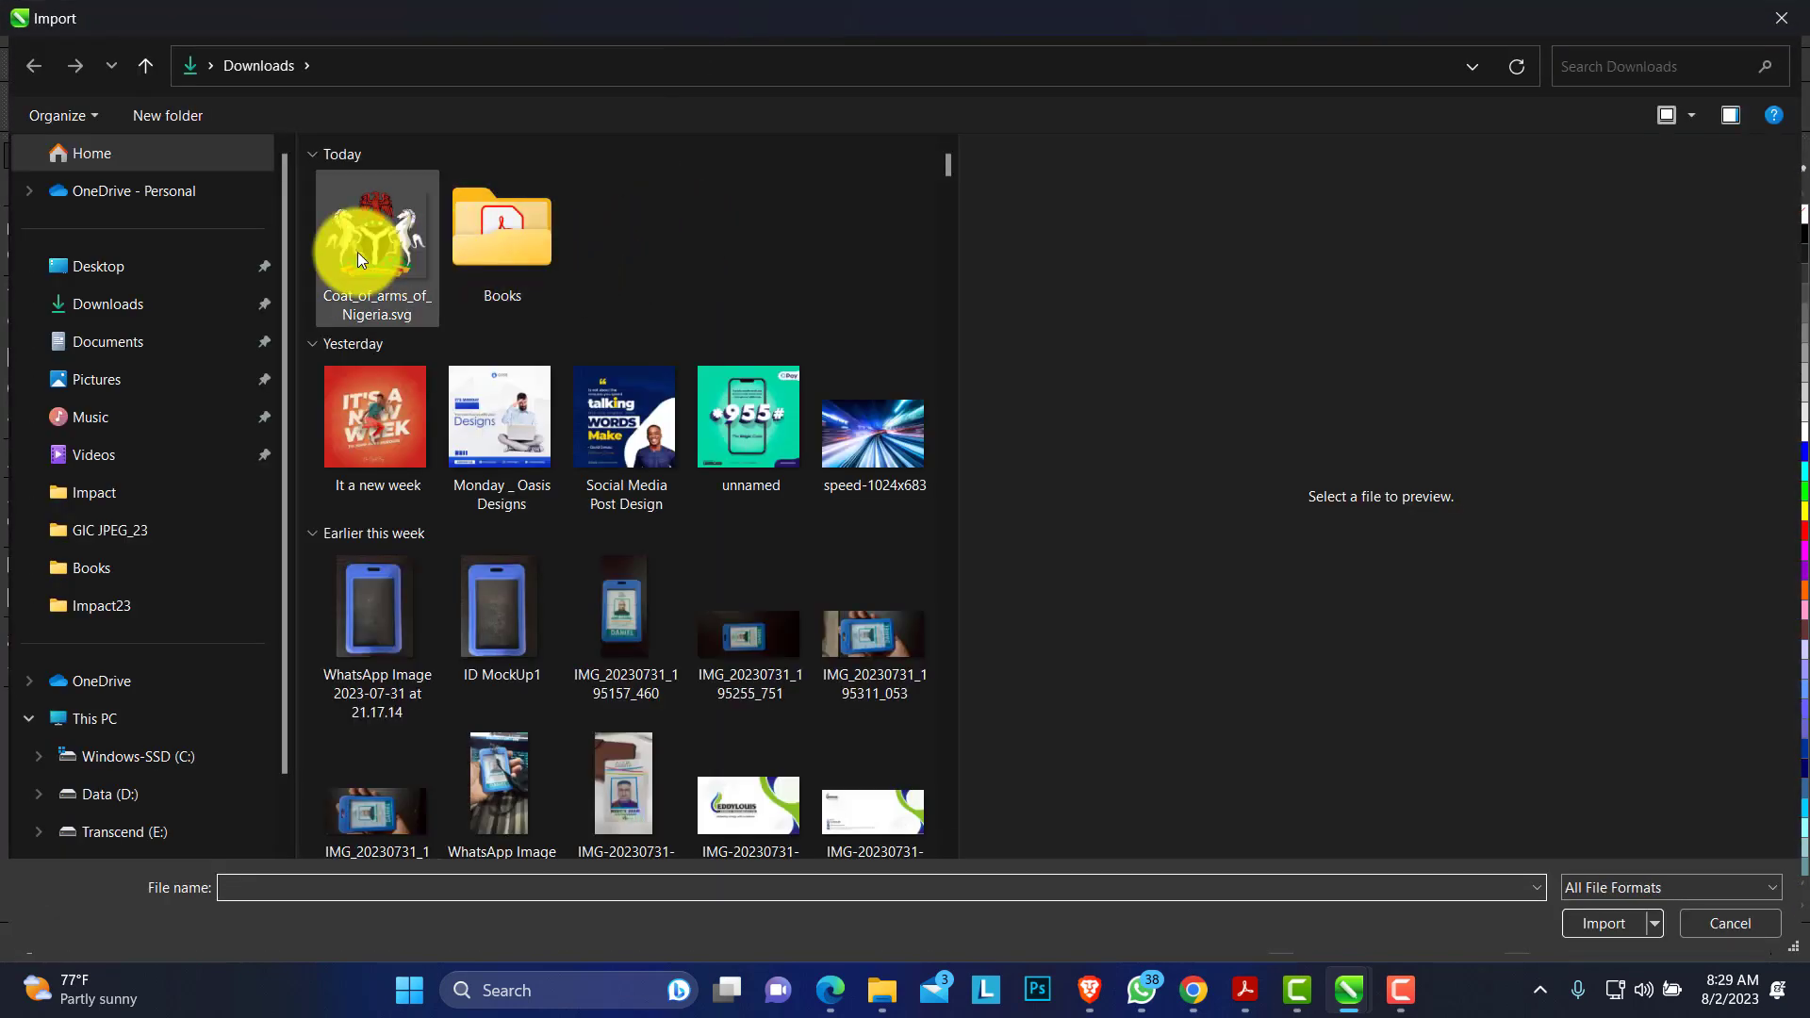
{"action": "left_click", "coordinate": [359, 252]}
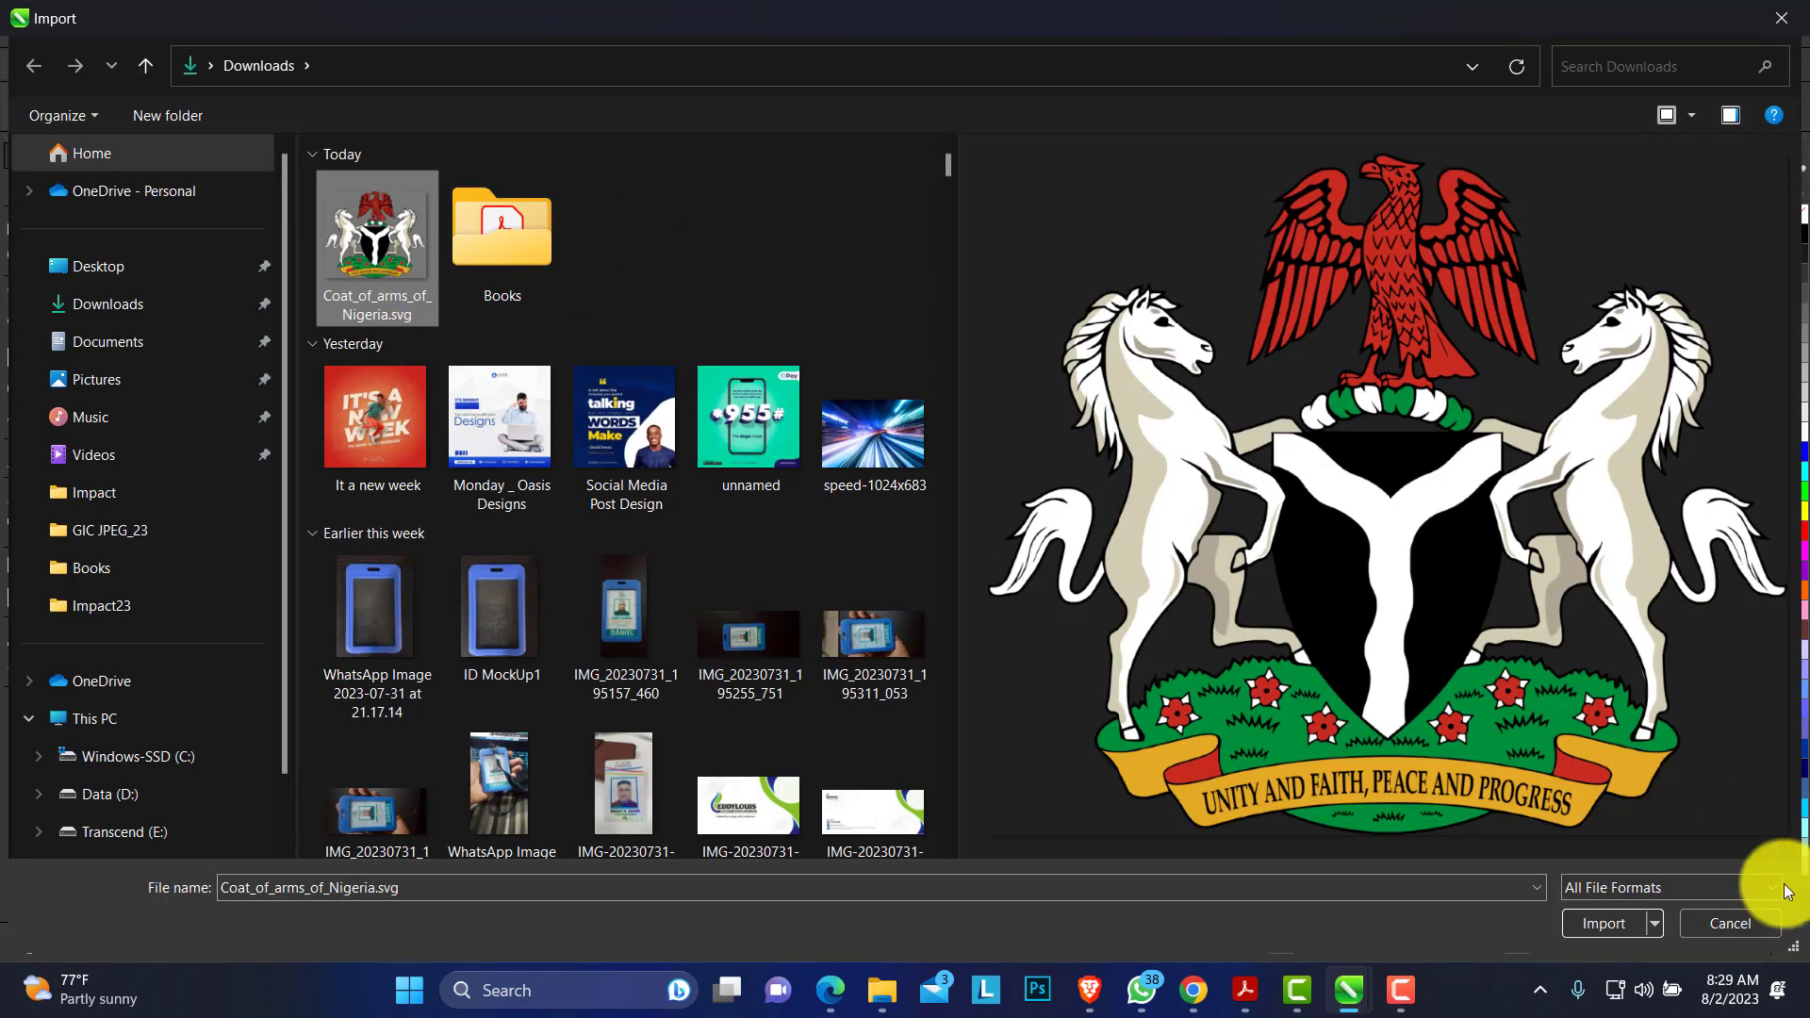
{"action": "left_click", "coordinate": [1608, 921]}
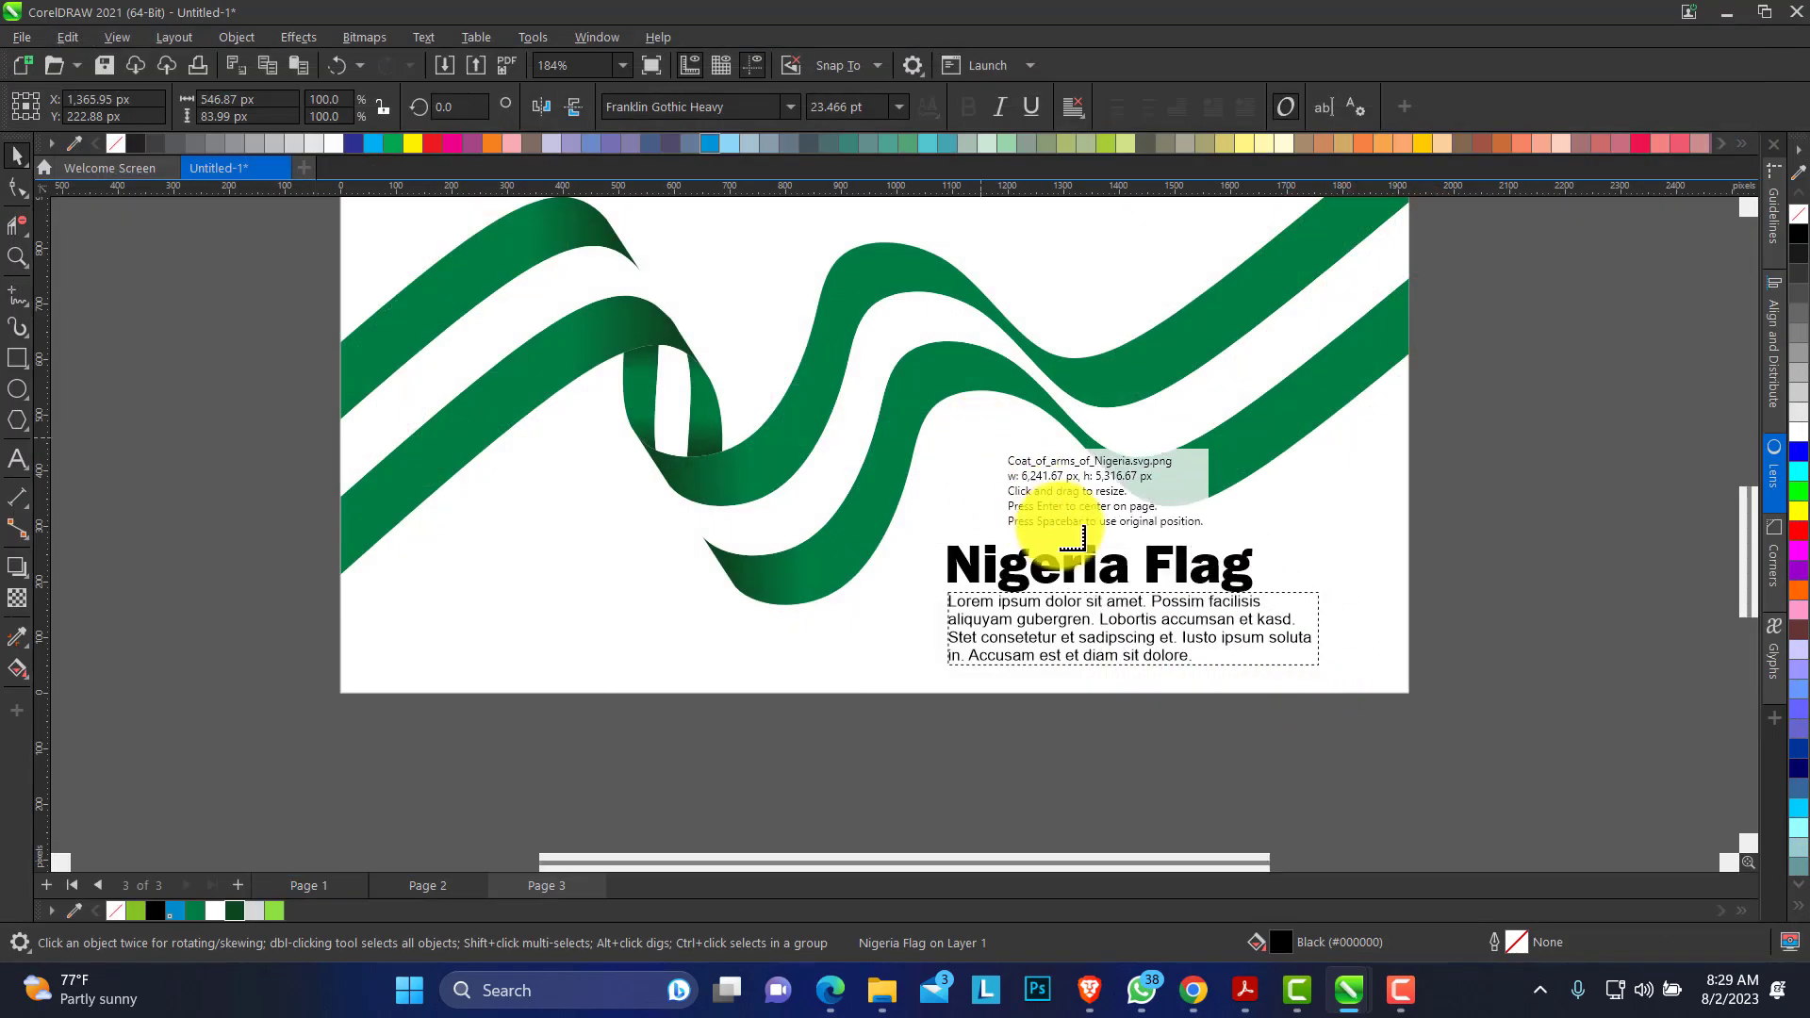
{"action": "left_click_drag", "start_coordinate": [981, 437], "coordinate": [1065, 527]}
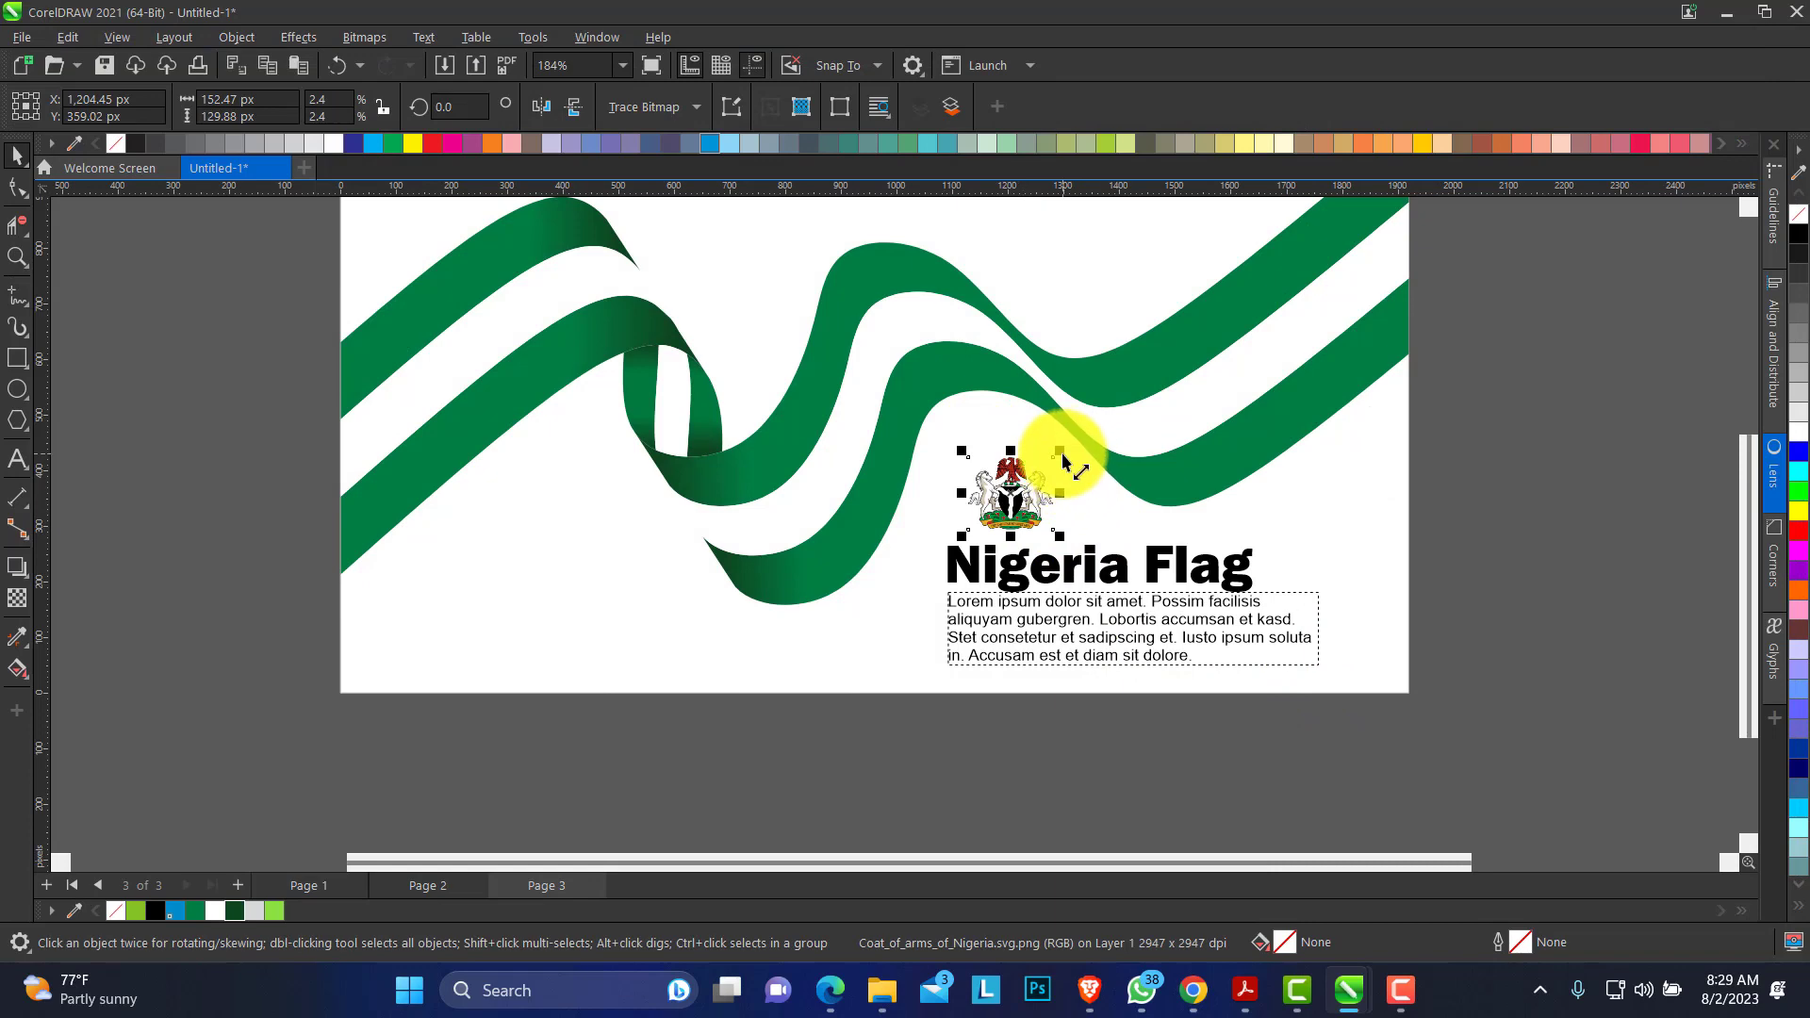
{"action": "left_click_drag", "start_coordinate": [1064, 453], "coordinate": [1078, 439]}
{"action": "double_click", "coordinate": [17, 257]}
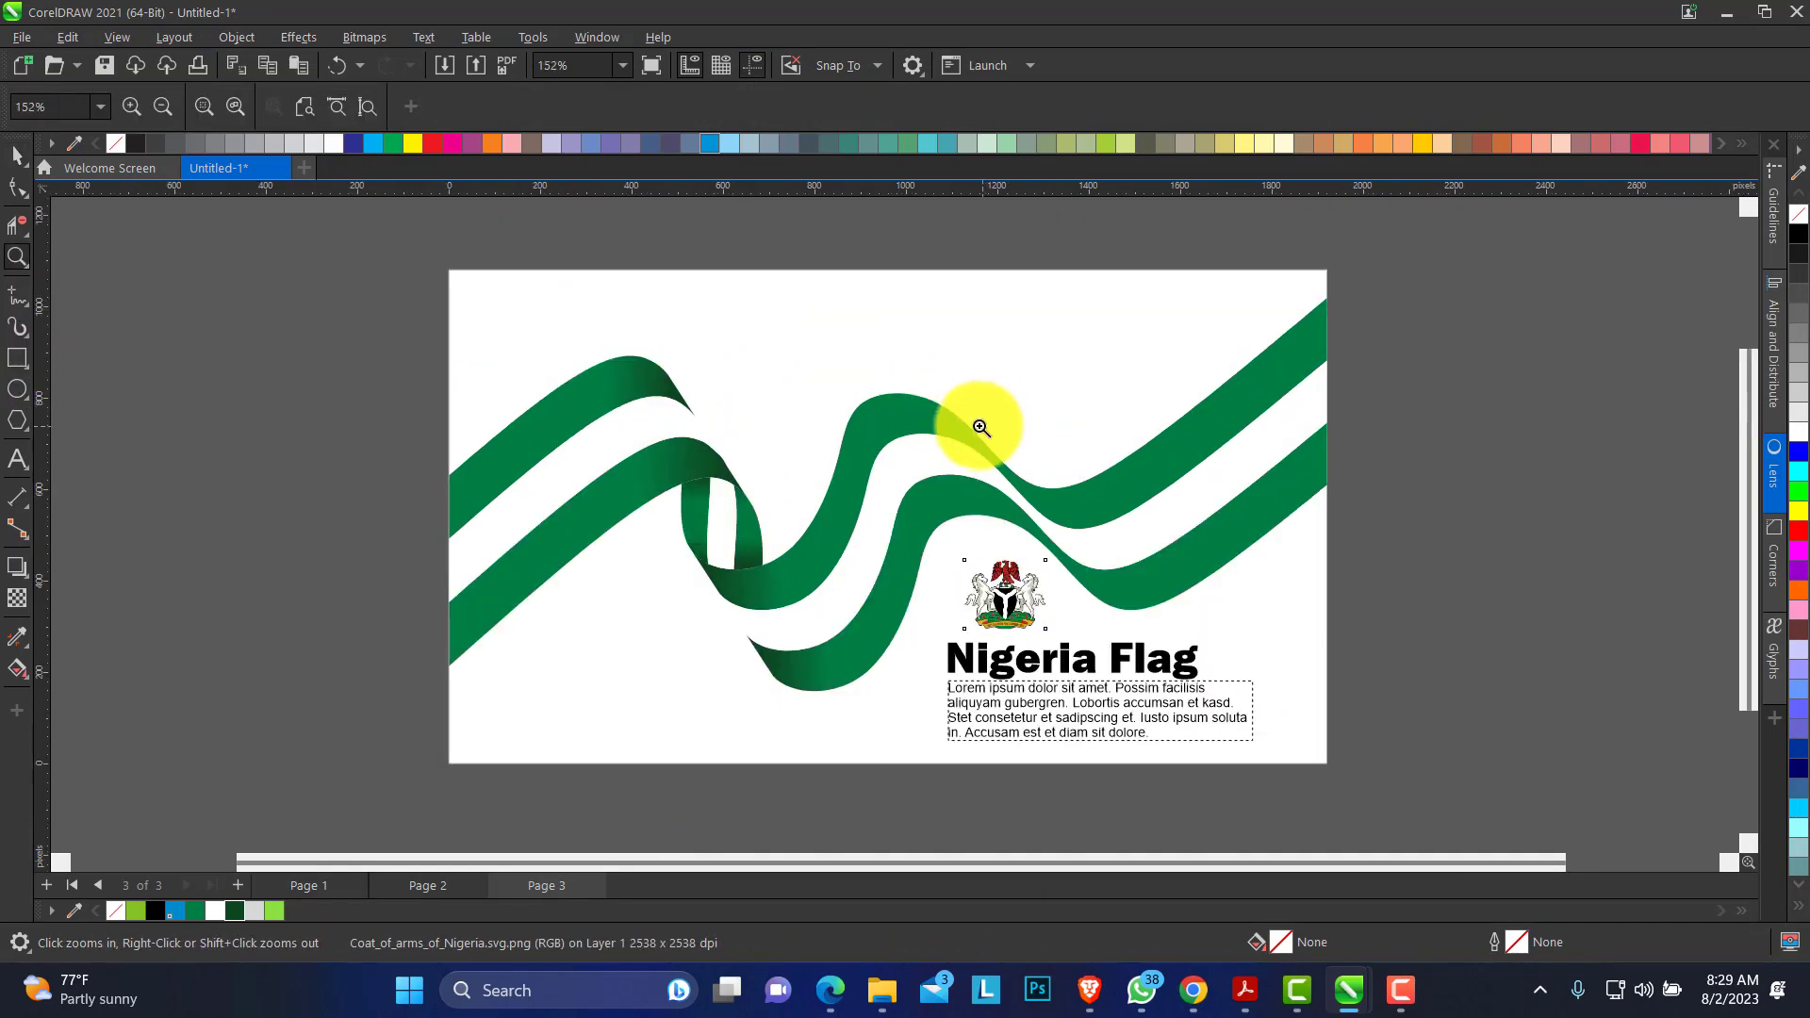
{"action": "left_click_drag", "start_coordinate": [426, 247], "coordinate": [1341, 775]}
{"action": "left_click", "coordinate": [382, 392]}
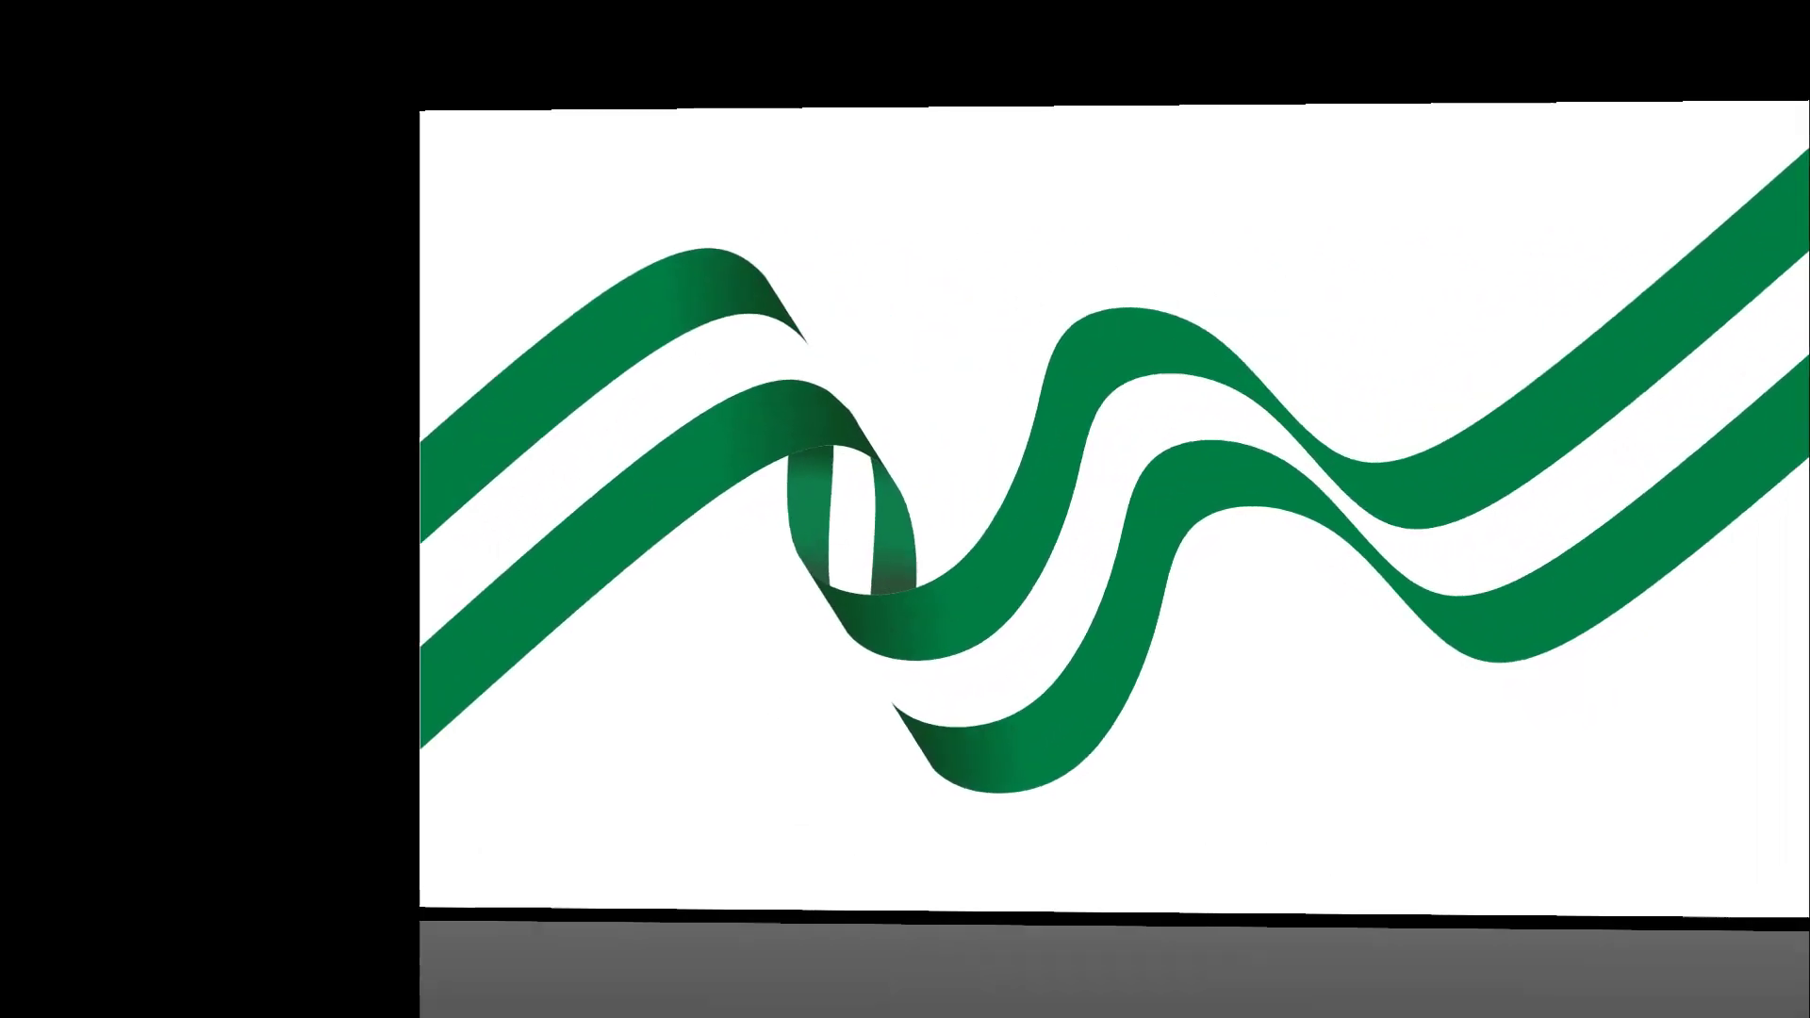